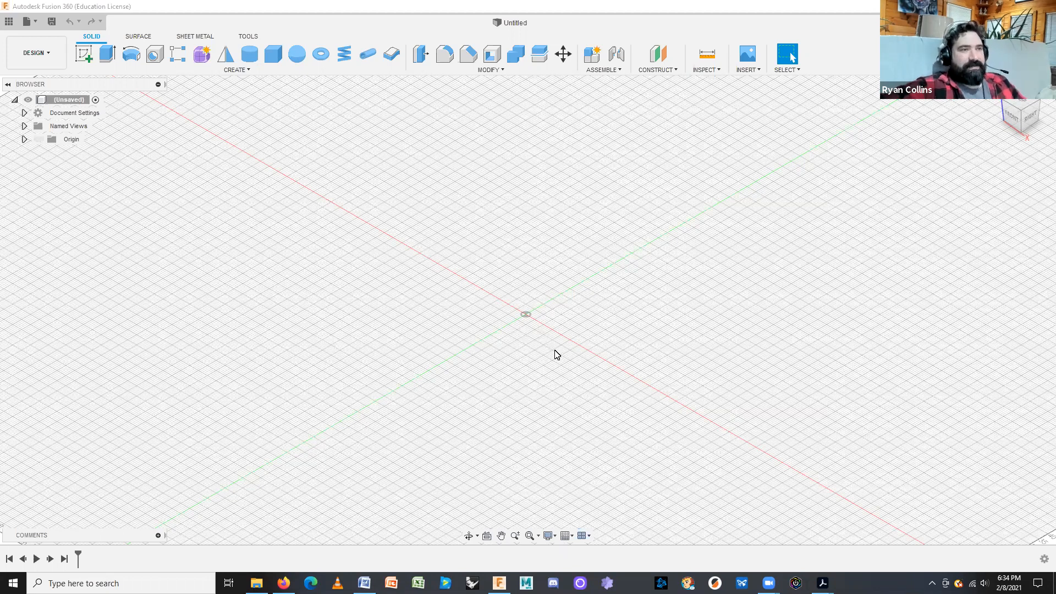
pyautogui.keyDown('shift'); pyautogui.moveTo(573, 368); pyautogui.dragTo(567, 342, button='middle'); pyautogui.keyUp('shift')
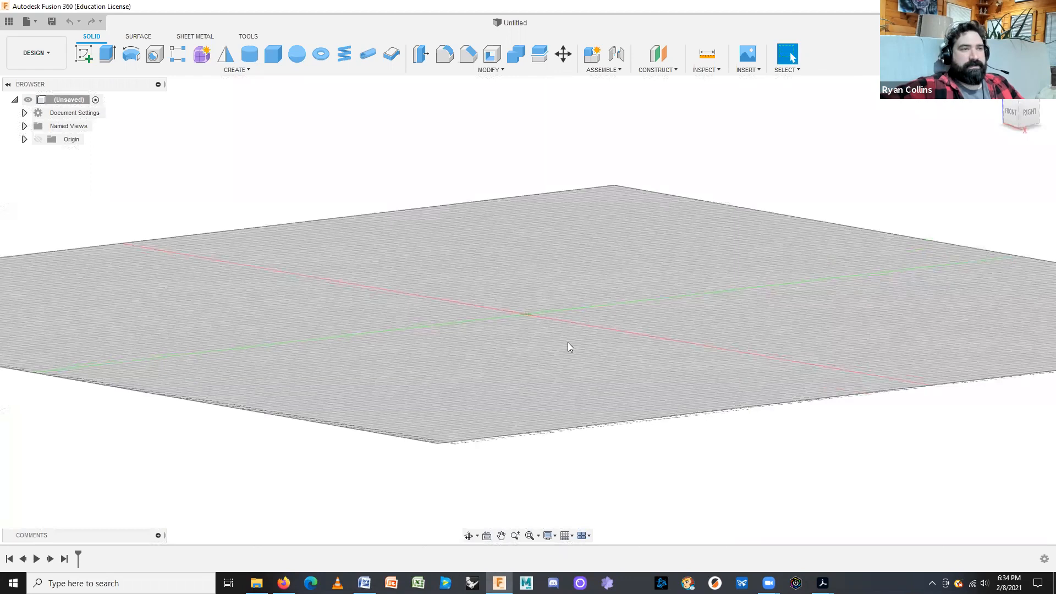
pyautogui.scroll(-3, 568, 342)
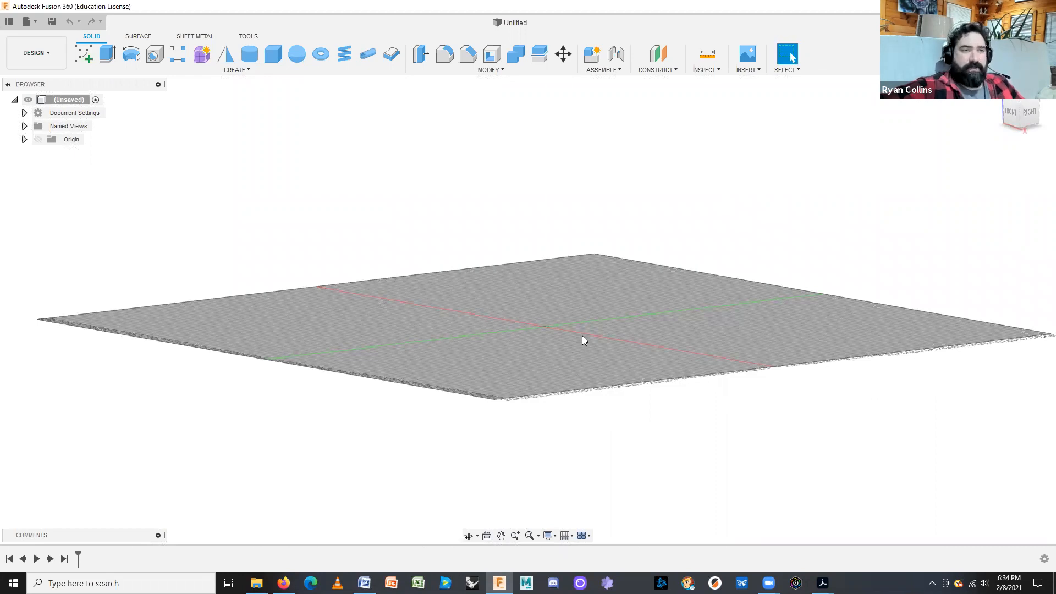
pyautogui.moveTo(584, 333)
pyautogui.keyDown('shift'); pyautogui.mouseDown(button='middle')
pyautogui.moveTo(559, 341)
pyautogui.moveTo(546, 332)
pyautogui.moveTo(591, 338)
pyautogui.mouseUp(button='middle'); pyautogui.keyUp('shift')
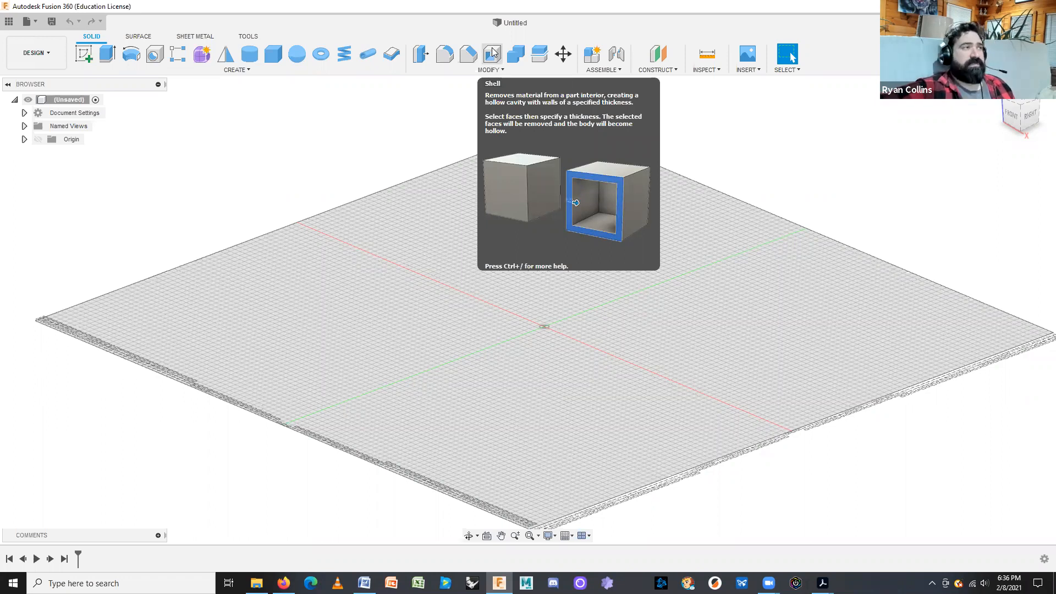
# - Check the name and project location offered for saving the untitled design, without saving it
pyautogui.click(31, 22)
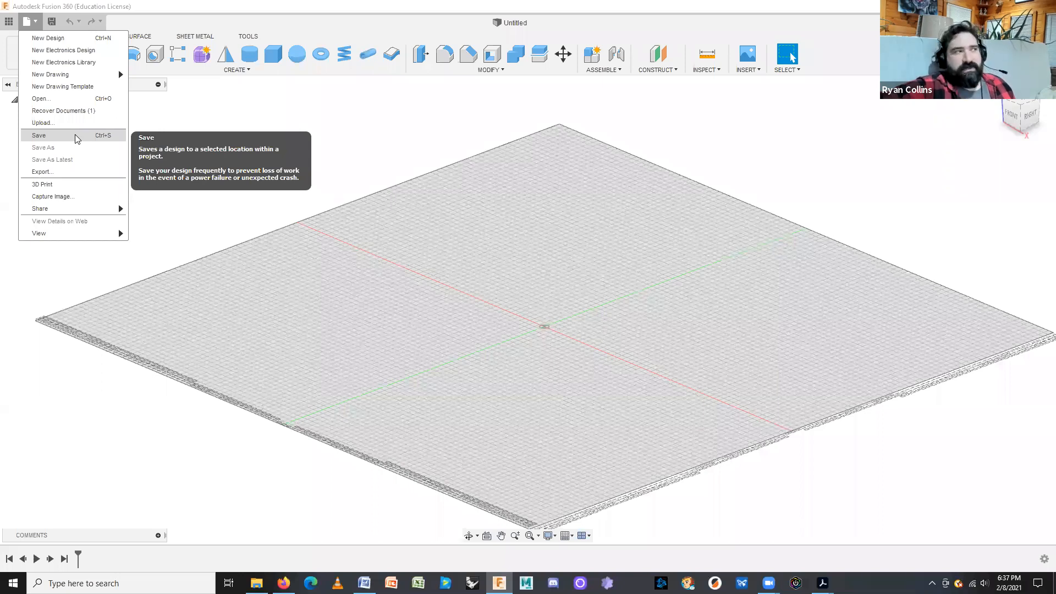
pyautogui.click(74, 135)
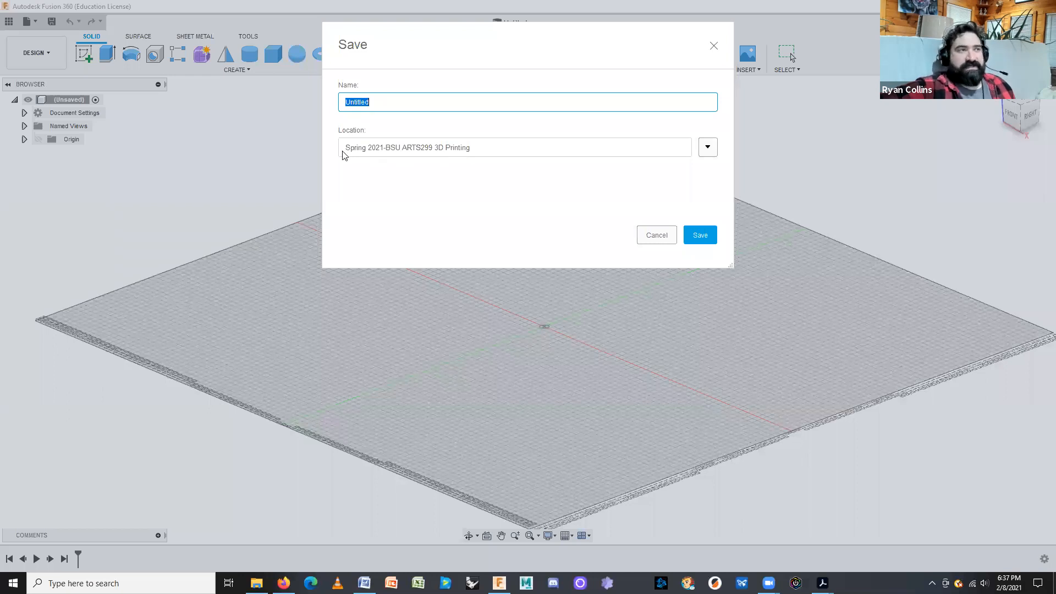
pyautogui.click(654, 233)
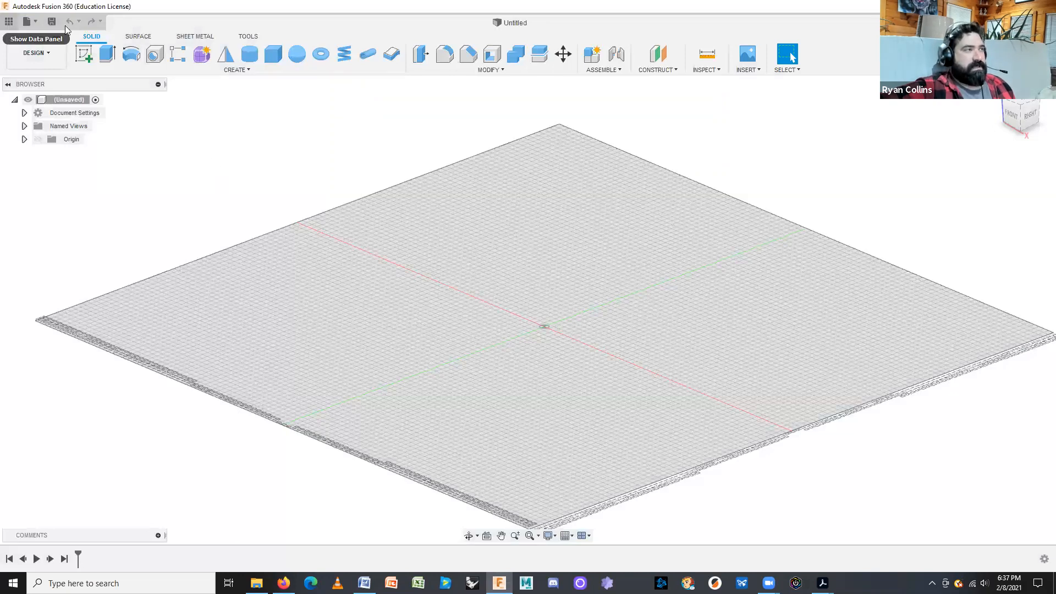
# - Show the data panel and browse the Spring 2021-BSU ARTS299 3D Printing project to its 01 Badges-Lines & Extrusions folder
pyautogui.click(9, 25)
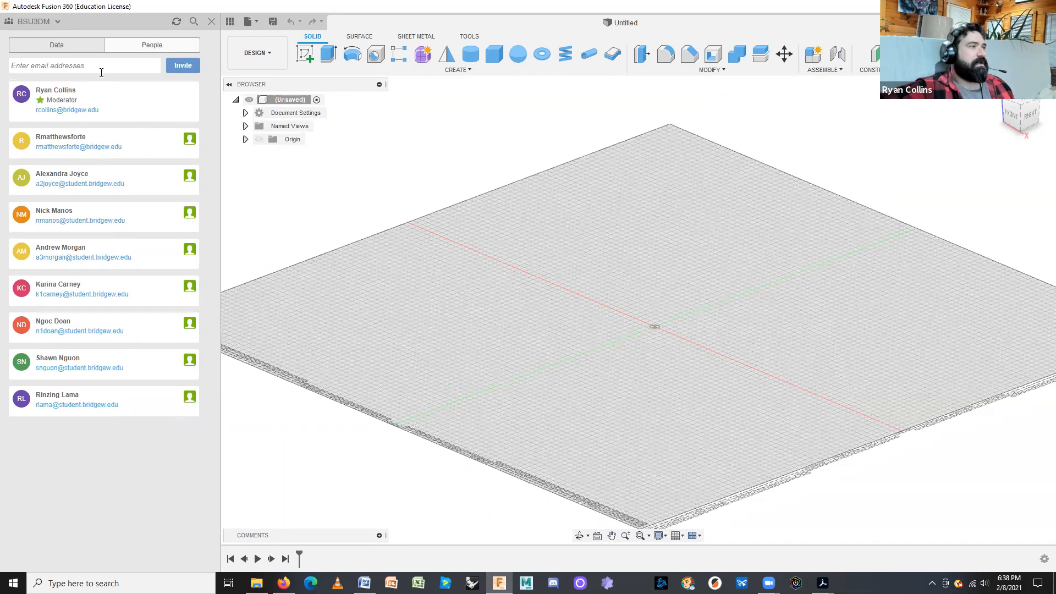
pyautogui.click(76, 49)
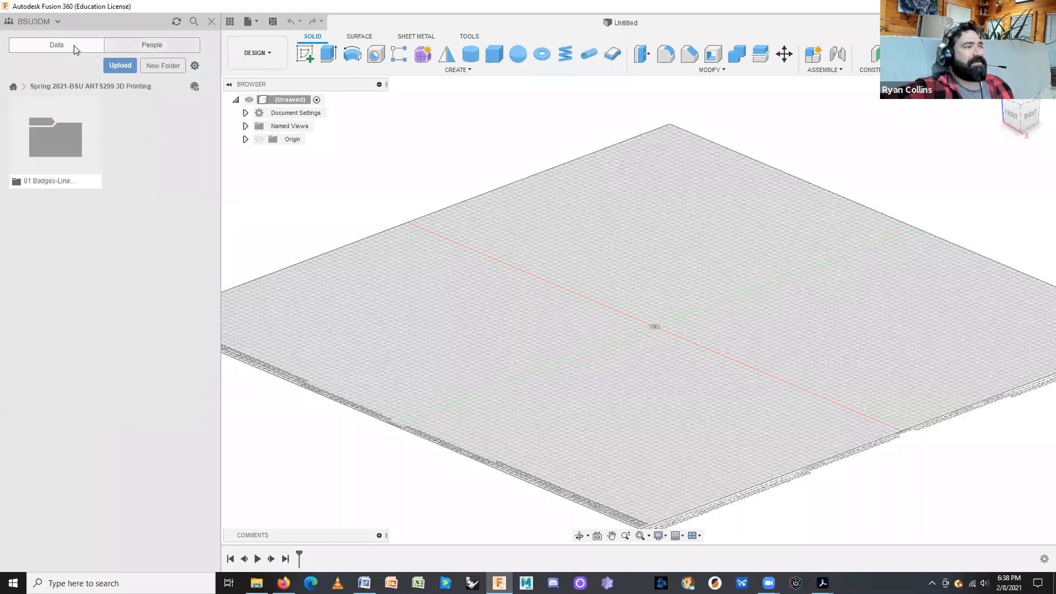
pyautogui.click(13, 87)
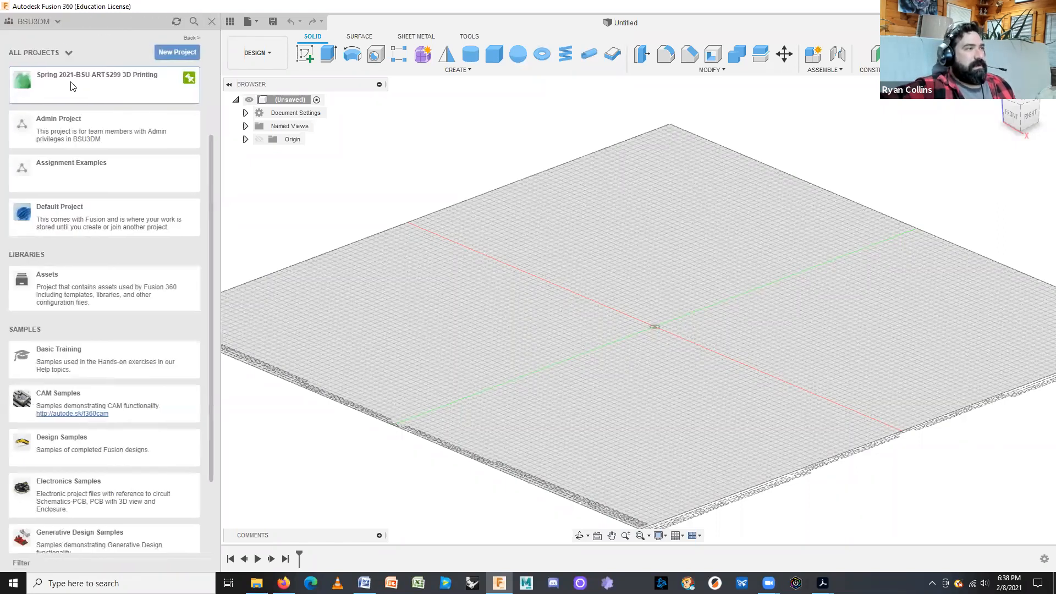
pyautogui.click(70, 85)
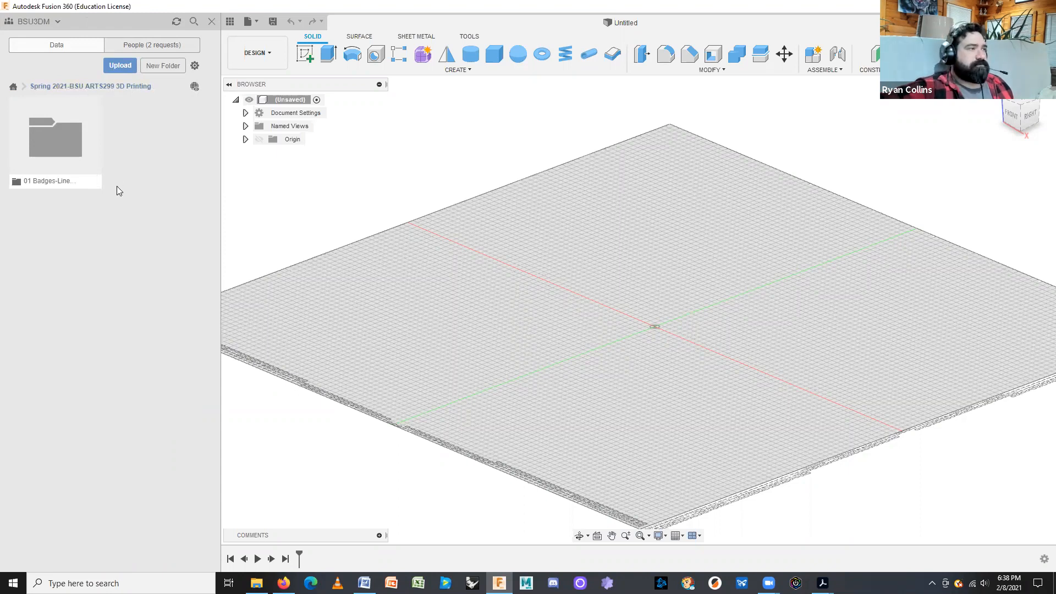
pyautogui.doubleClick(46, 156)
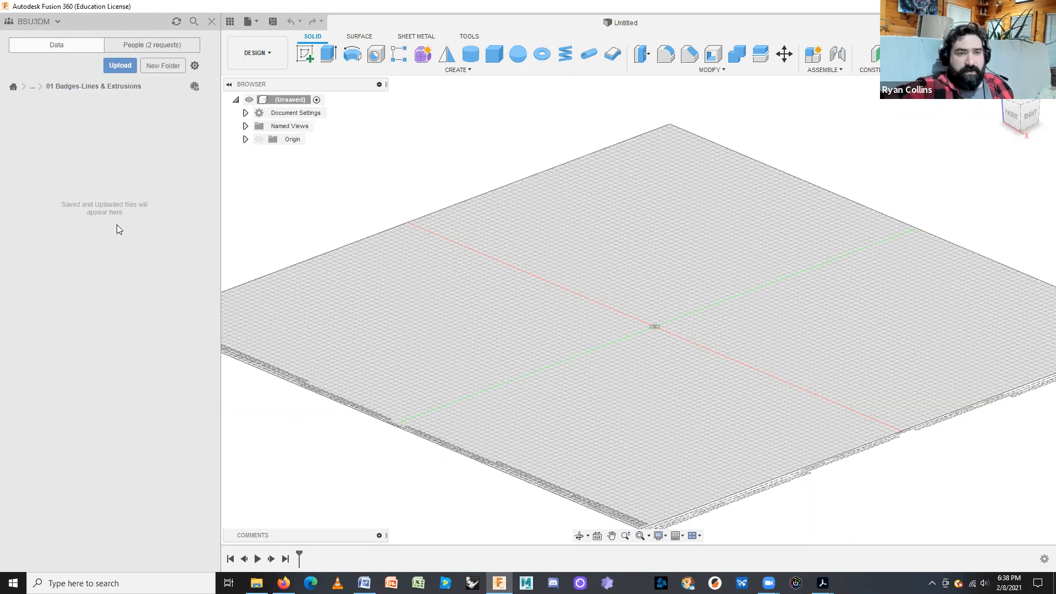
# - View the files in the single-user storage account and switch back to the BSU3DM team
pyautogui.click(39, 23)
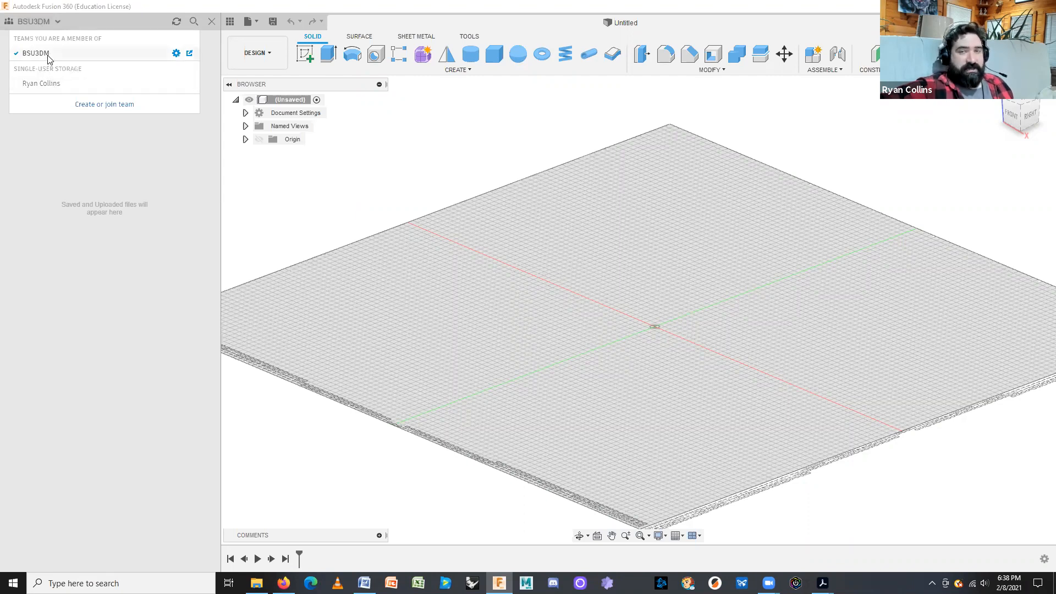
pyautogui.click(49, 87)
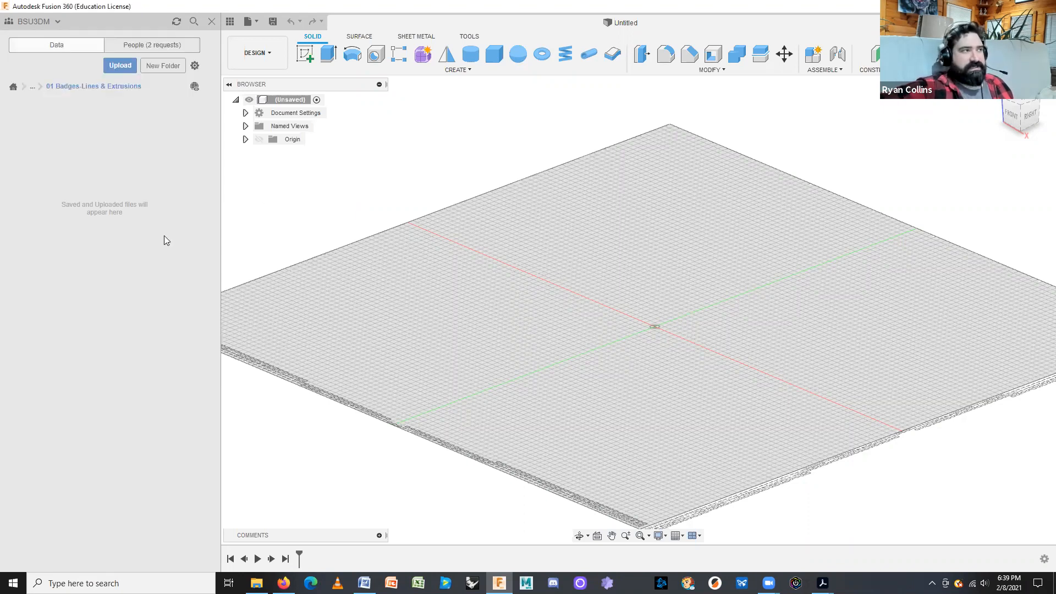
pyautogui.click(58, 20)
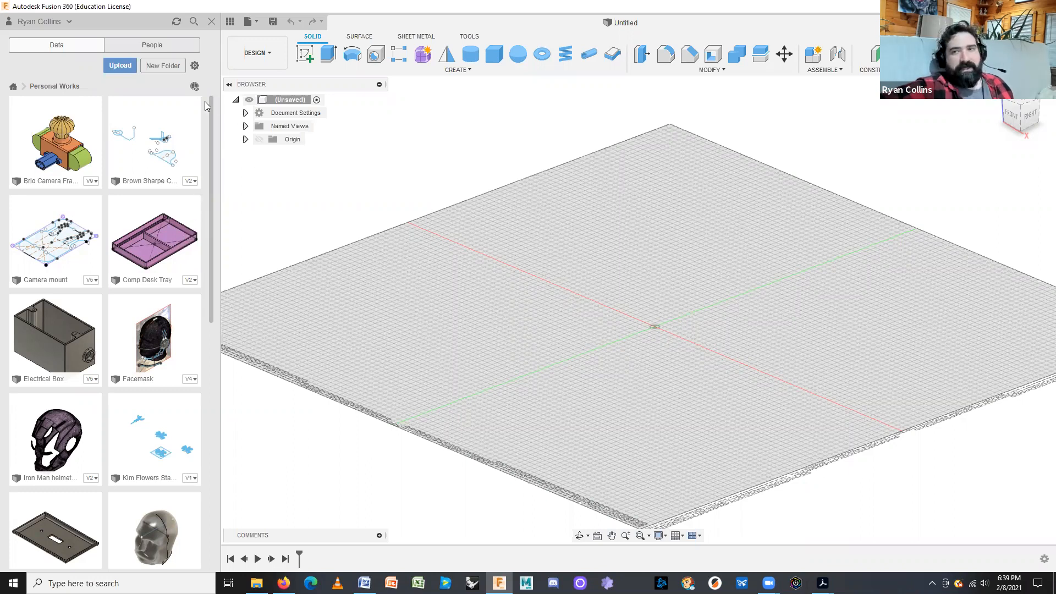
pyautogui.click(40, 21)
pyautogui.click(37, 57)
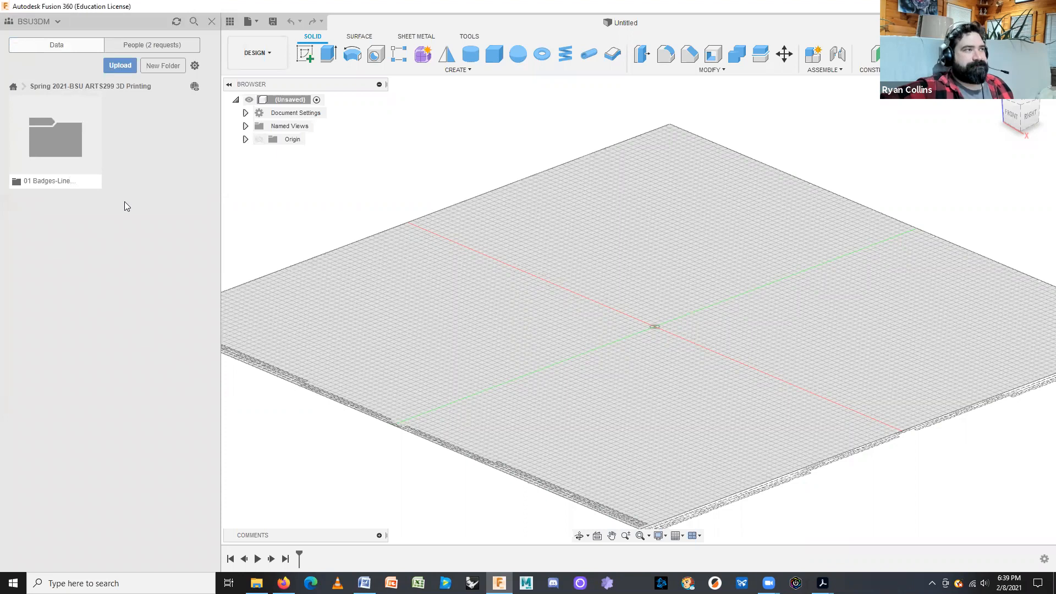
# - Approve the first pending membership request for the project and reject the second one
pyautogui.click(149, 43)
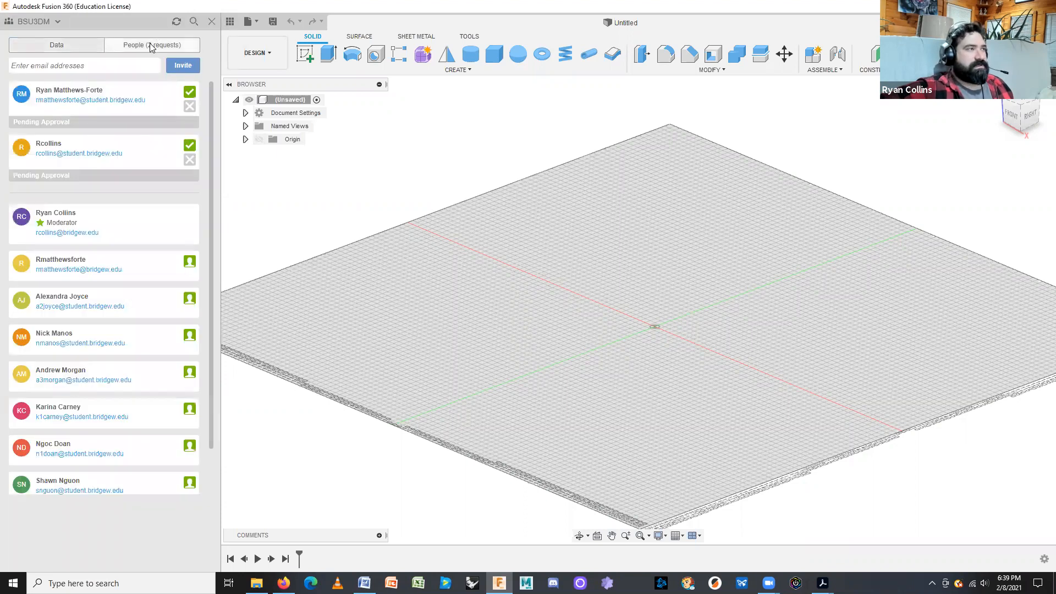
pyautogui.click(183, 92)
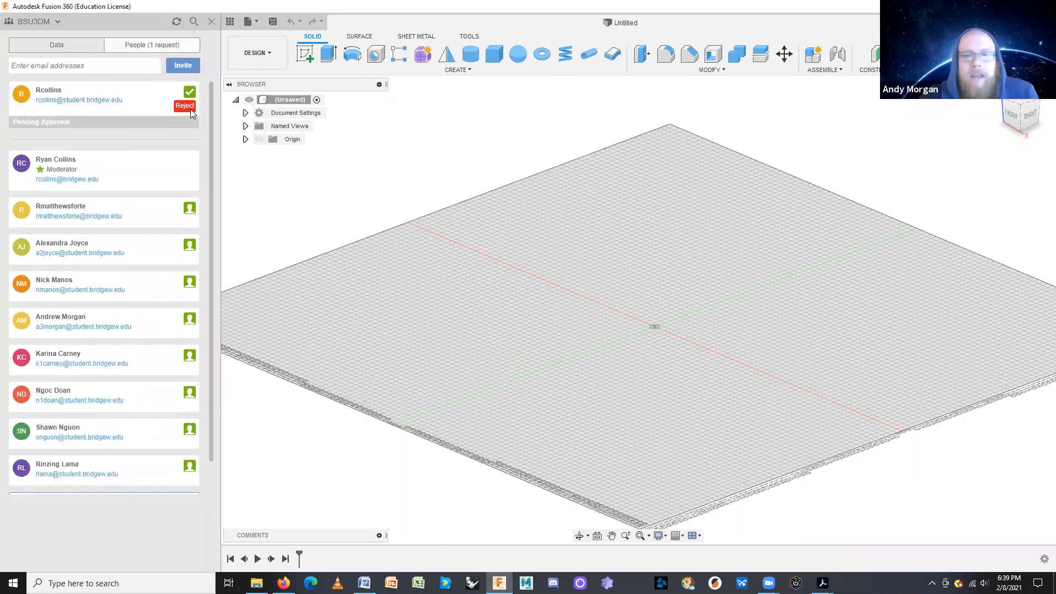
pyautogui.click(190, 109)
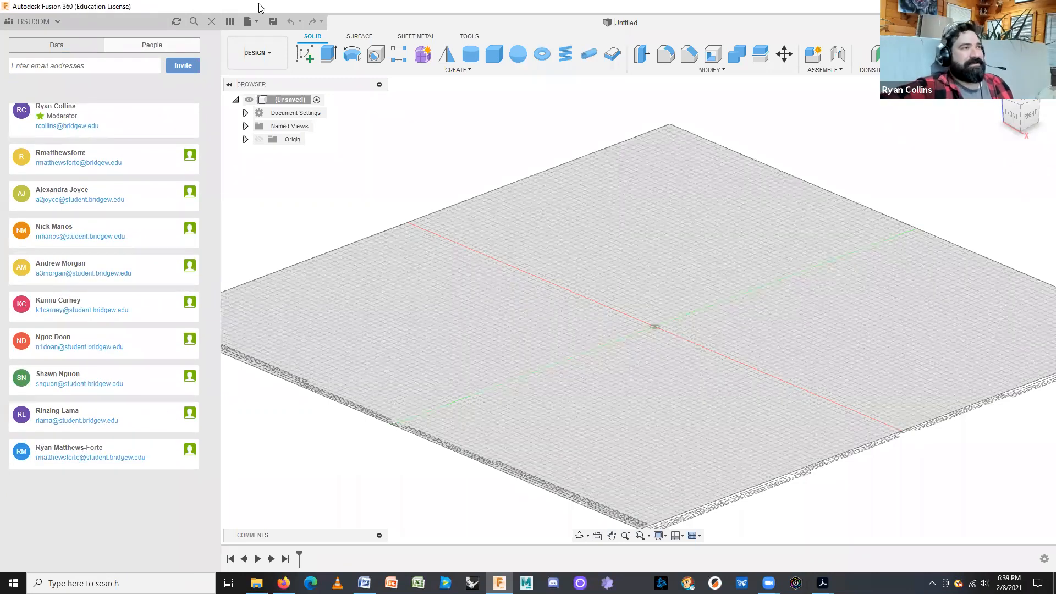
# - Return to the project's data files and close the data panel
pyautogui.click(217, 21)
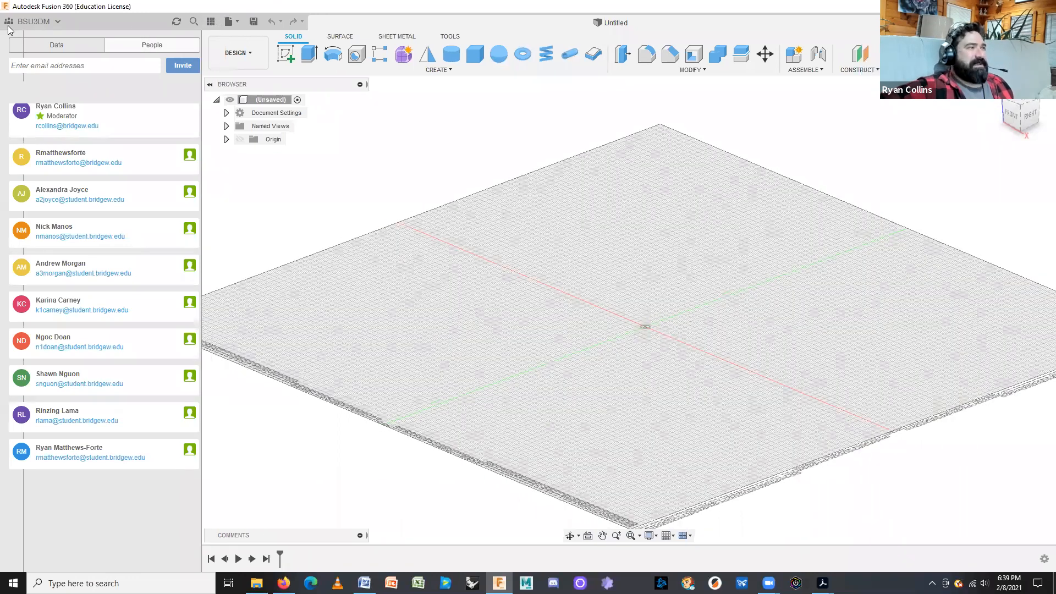
pyautogui.click(9, 22)
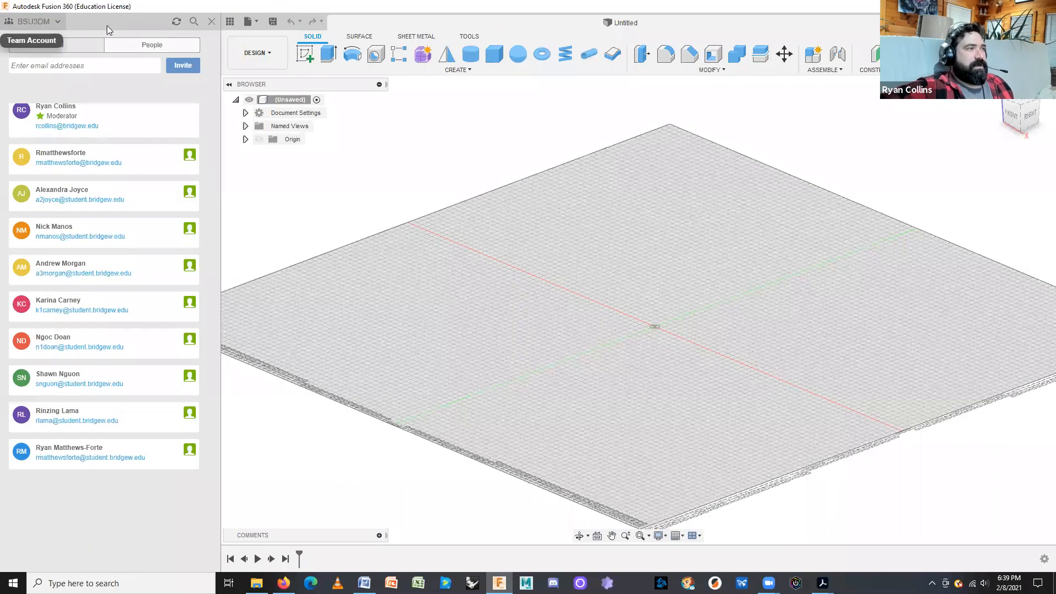
pyautogui.click(57, 44)
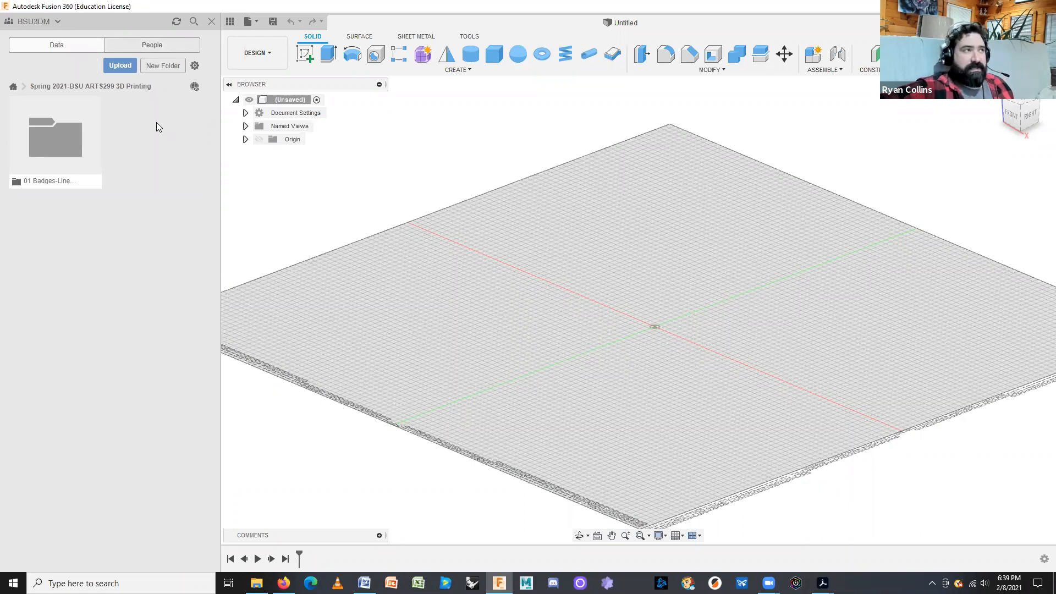
pyautogui.click(211, 22)
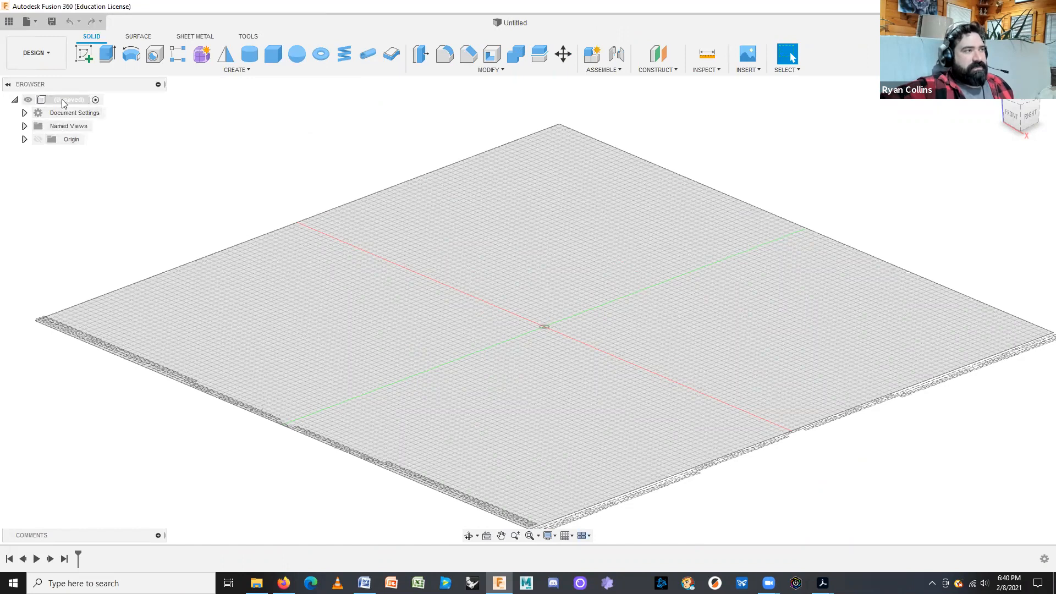
# - Expand the document settings and review the available unit types without changing the active units
pyautogui.click(24, 112)
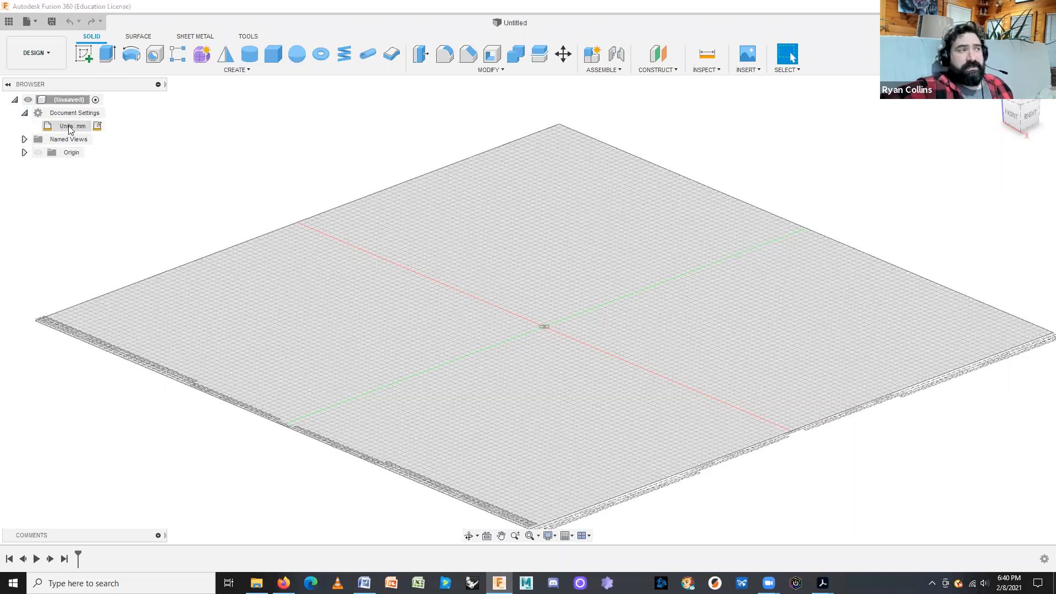
pyautogui.click(98, 126)
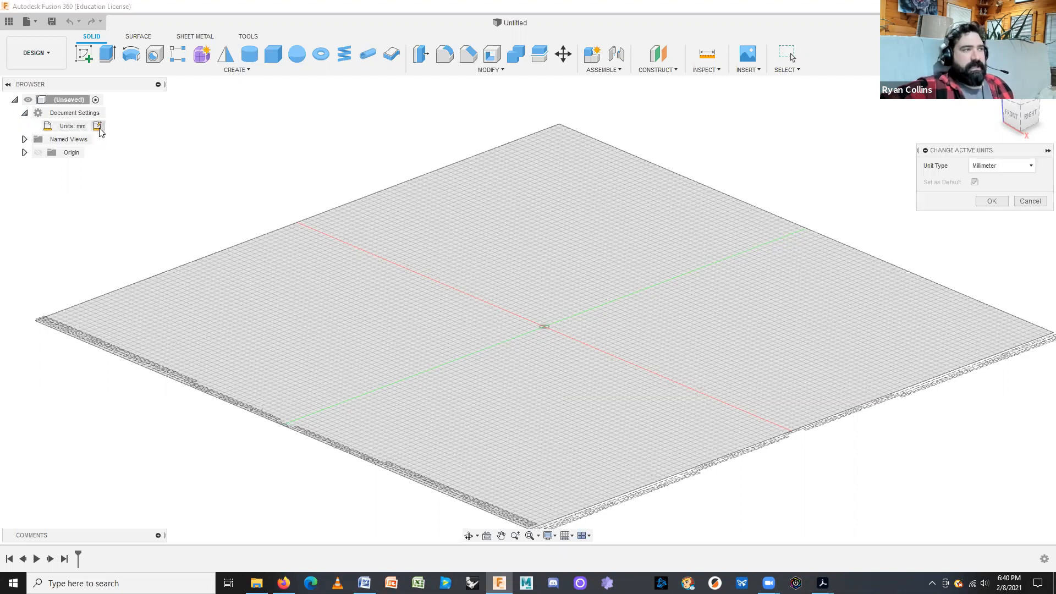
pyautogui.click(990, 166)
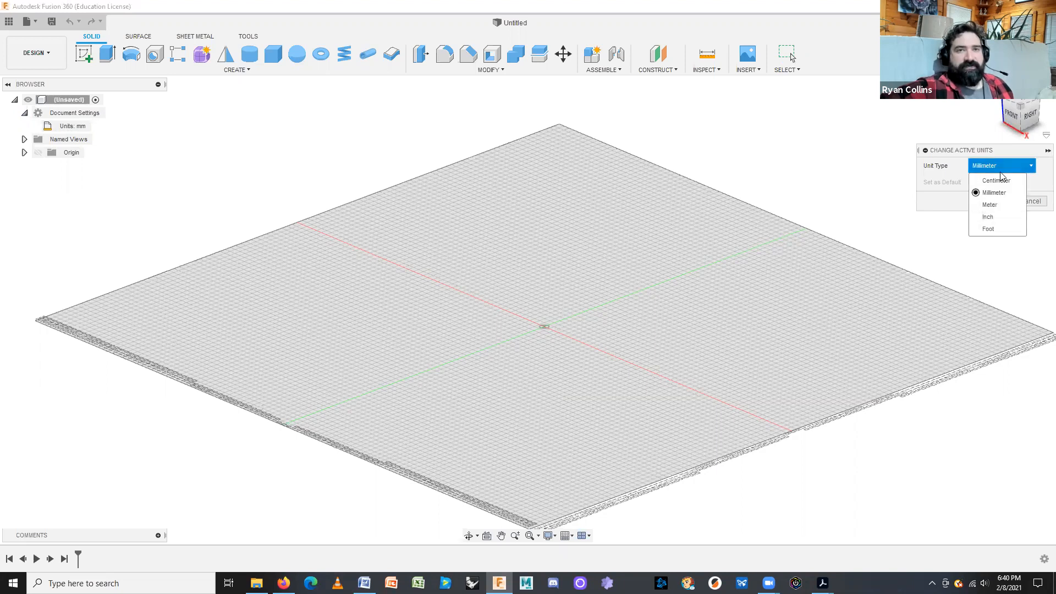
pyautogui.click(978, 151)
pyautogui.click(1029, 201)
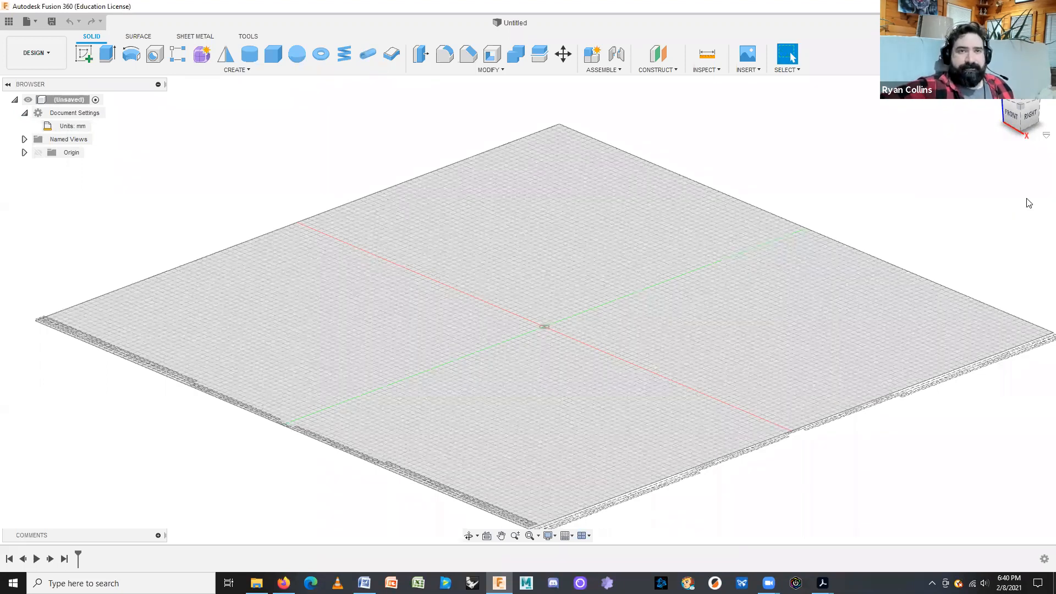
# - Expand the named views and split the canvas into multiple views
pyautogui.click(25, 140)
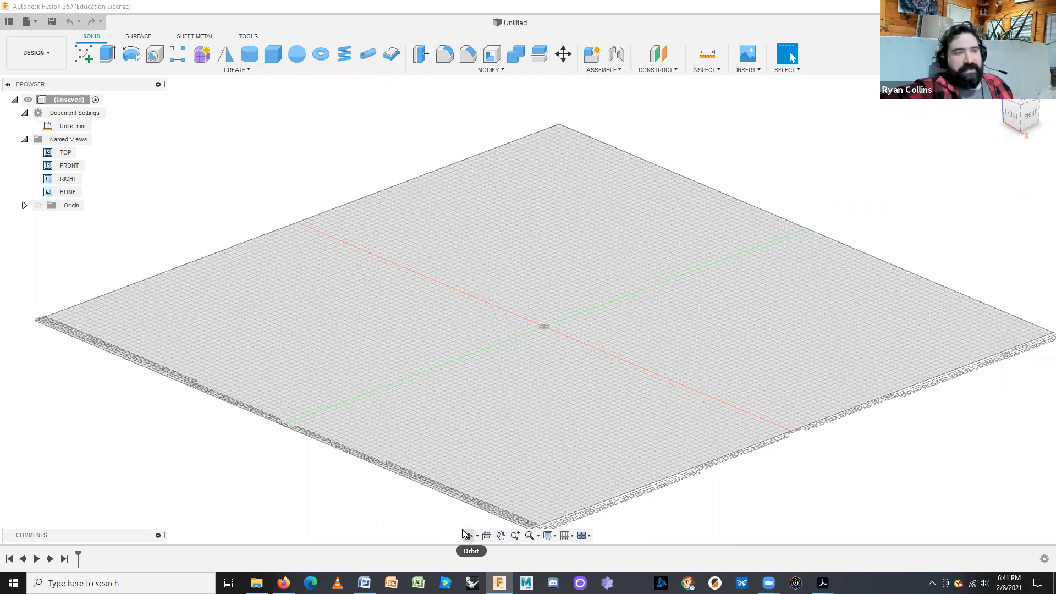
pyautogui.click(585, 538)
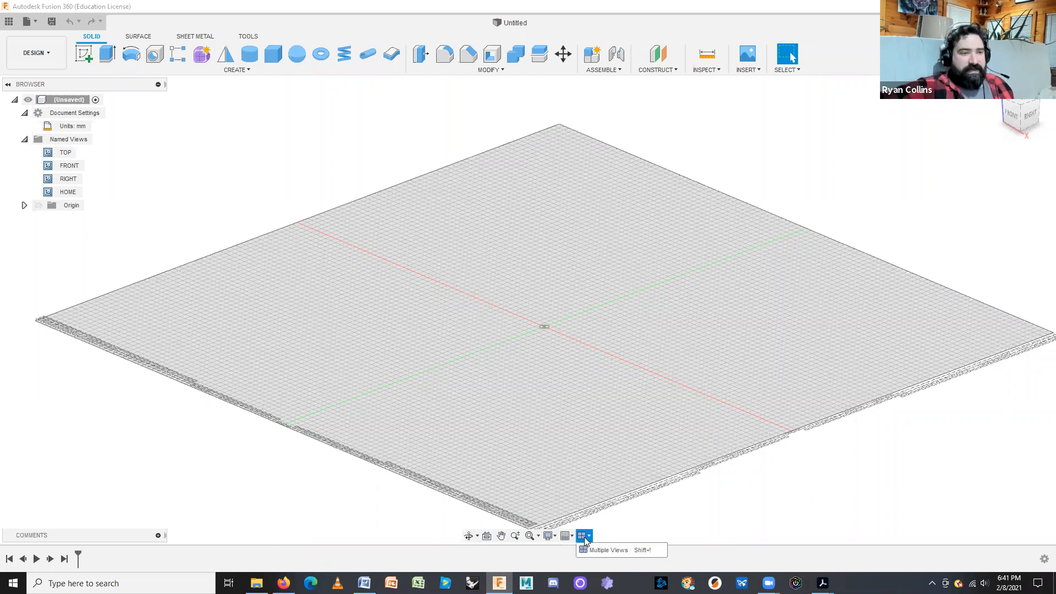
pyautogui.click(631, 550)
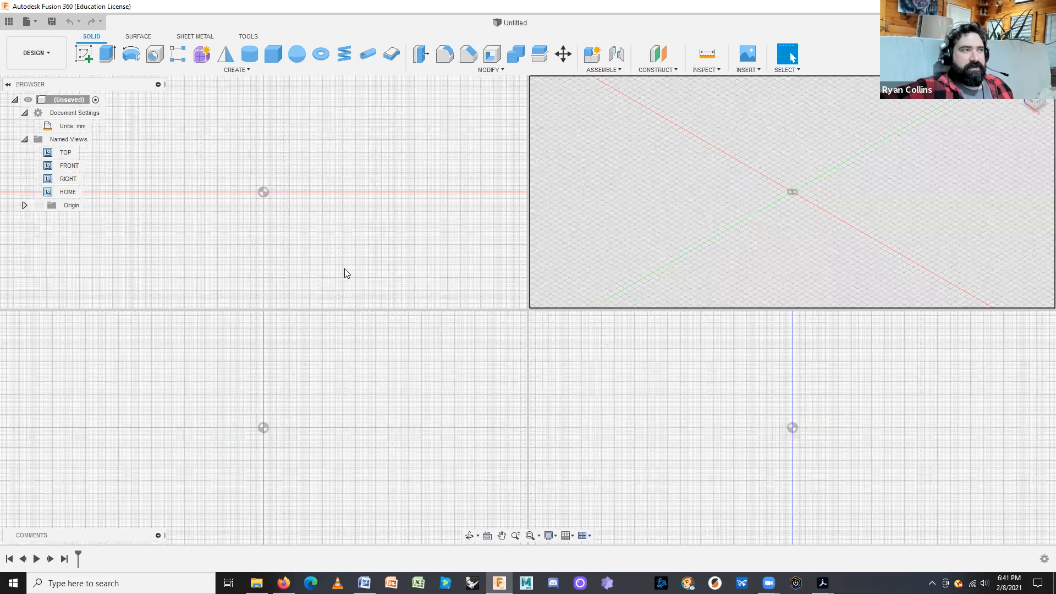
# - Activate the top, front, right and perspective viewports in turn, and return the canvas to a single view
pyautogui.click(260, 169)
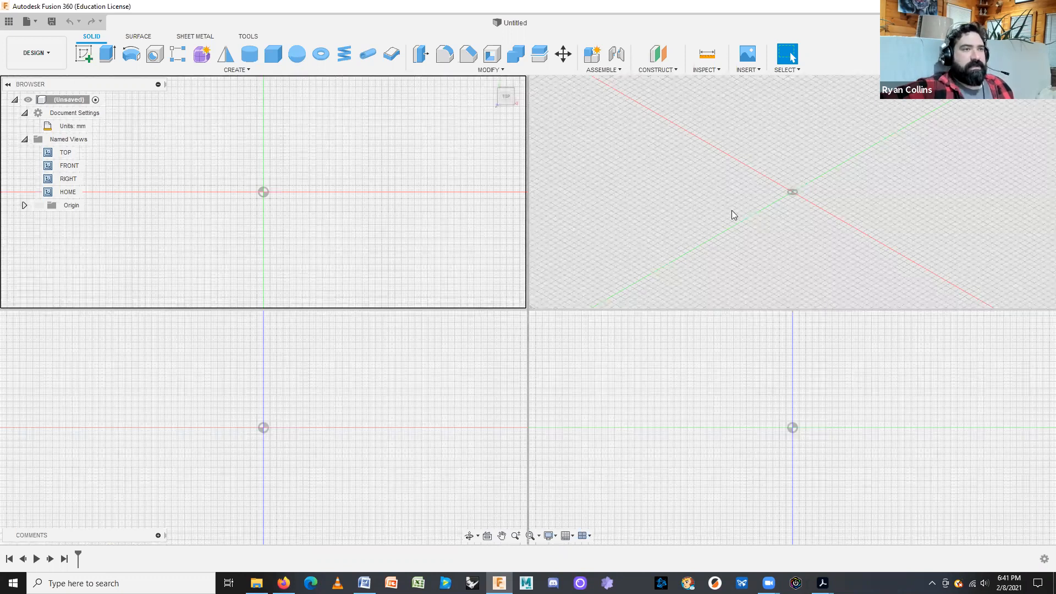
pyautogui.click(261, 402)
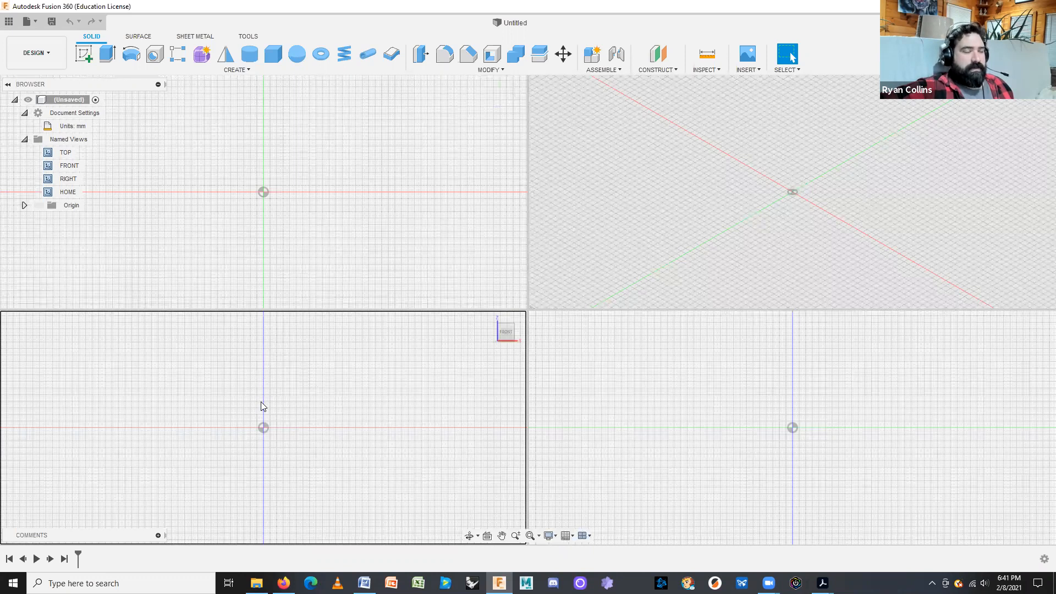
pyautogui.click(812, 414)
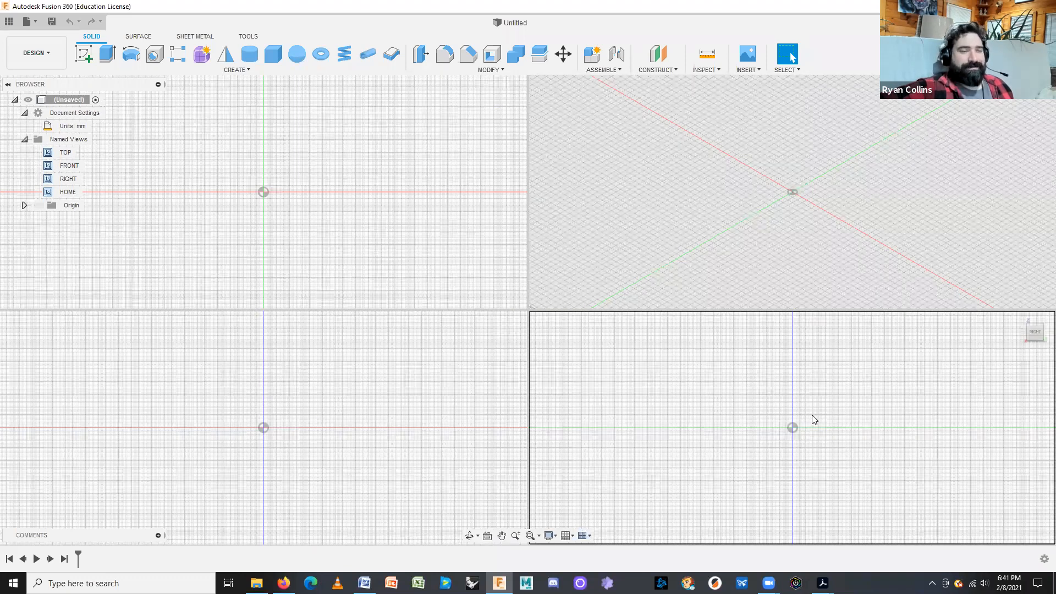
pyautogui.click(824, 215)
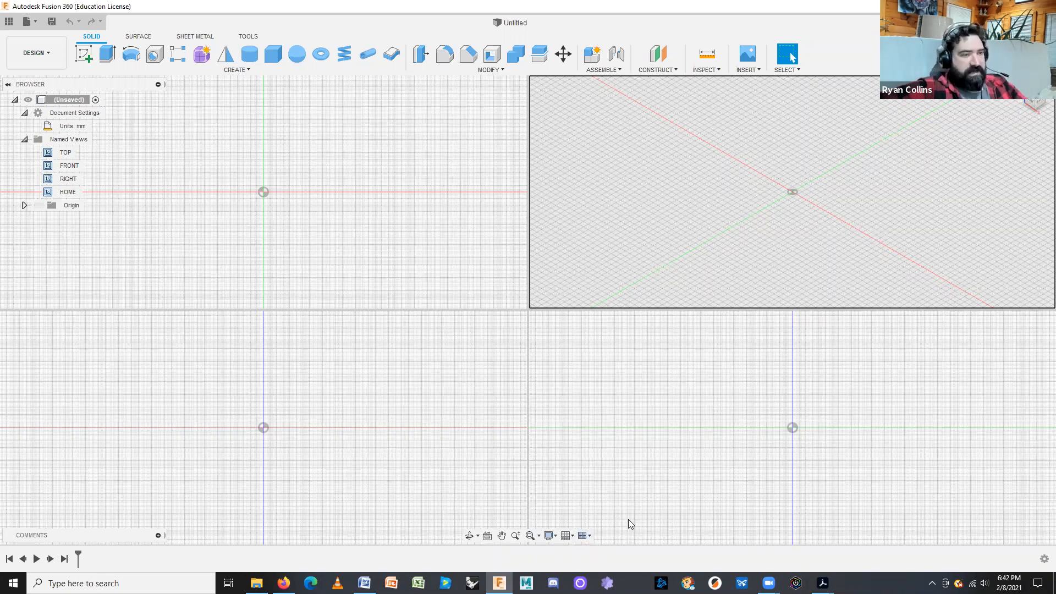
pyautogui.click(587, 538)
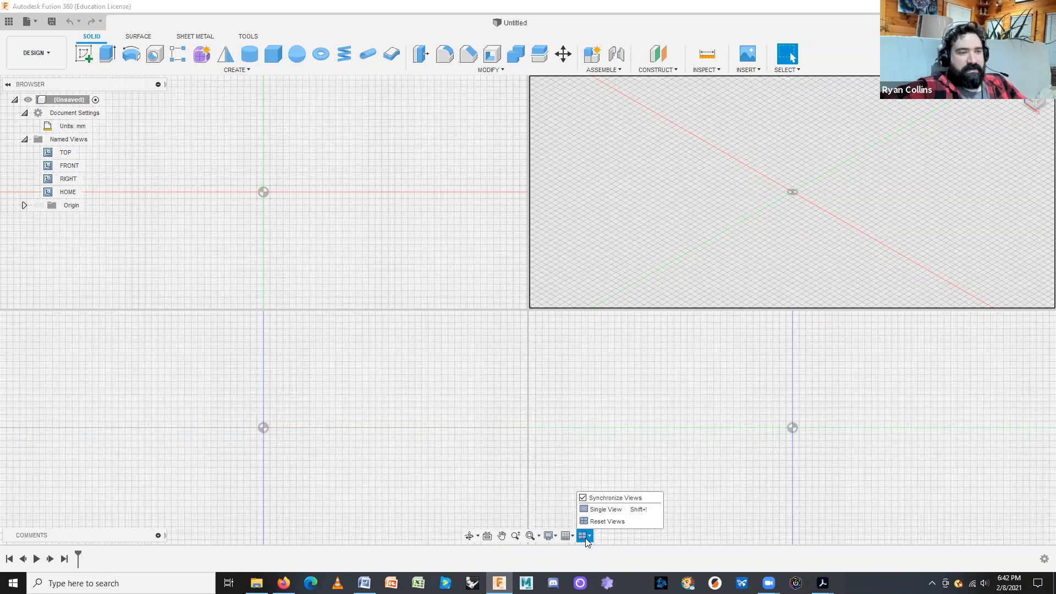
pyautogui.click(610, 511)
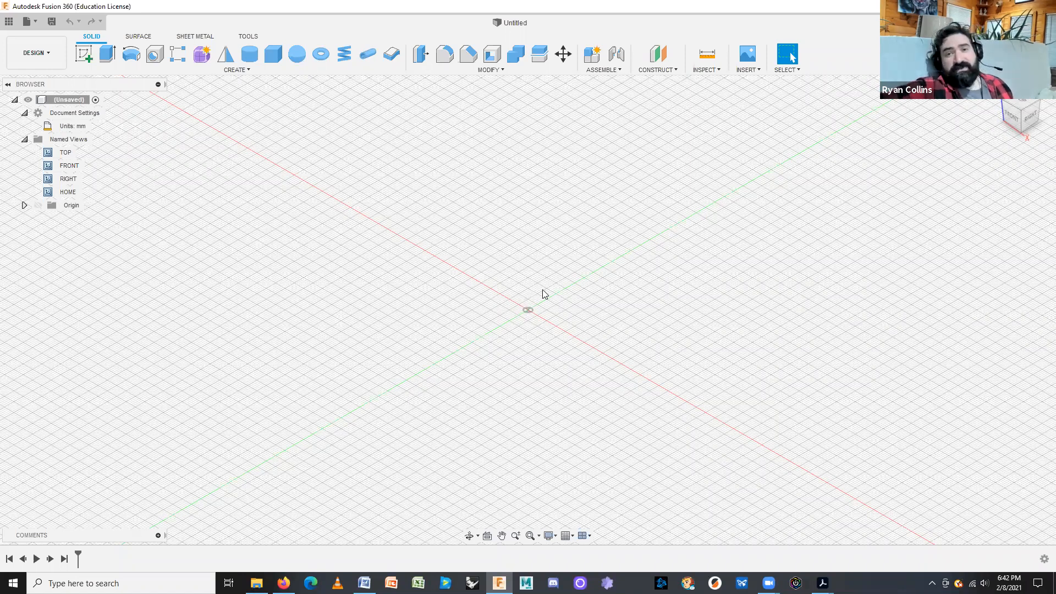
# - Collapse the Named Views and Document Settings entries in the browser
pyautogui.click(25, 139)
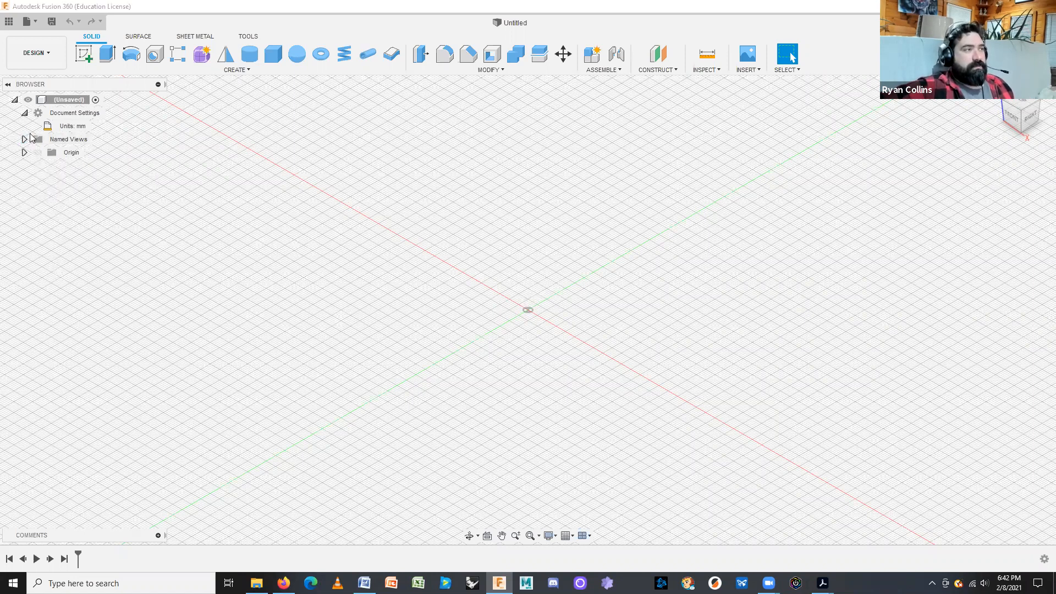
pyautogui.click(25, 113)
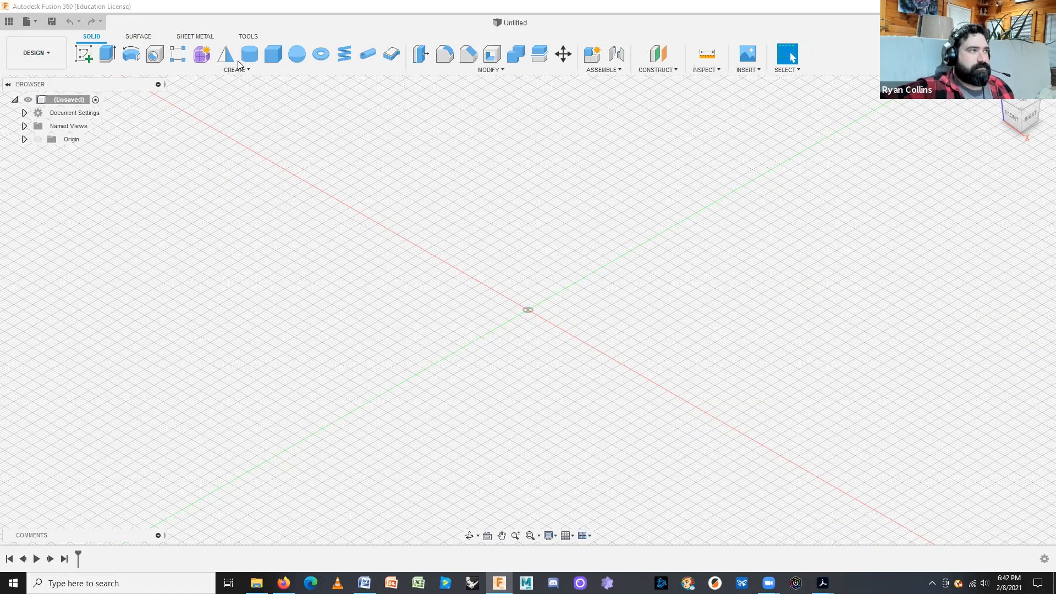
# - Switch the data panel to the personal team, open the Brio Camera Frame design from Personal Works, and close the panel
pyautogui.click(9, 21)
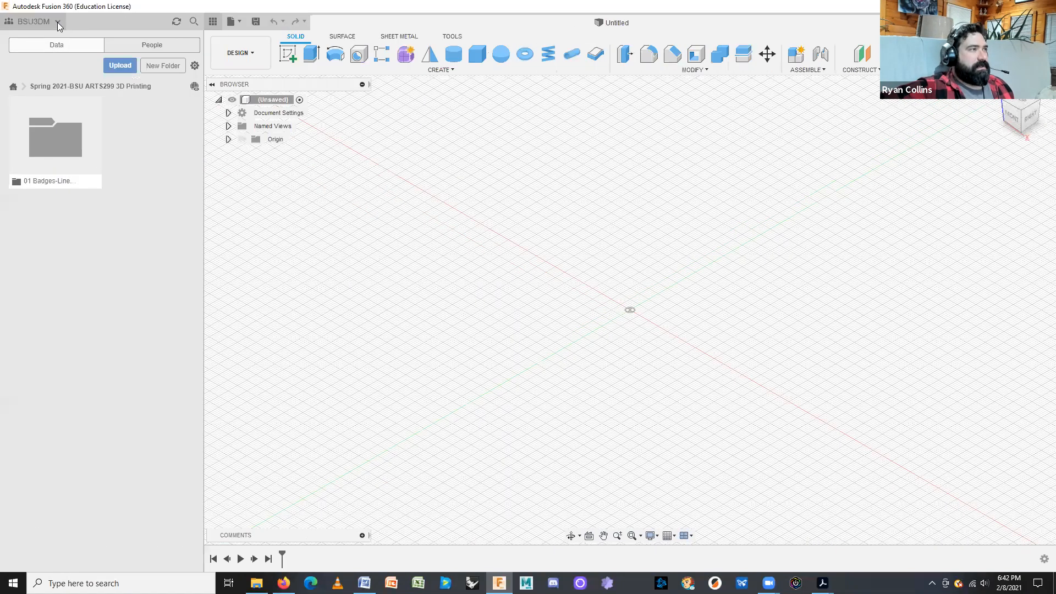
pyautogui.click(57, 22)
pyautogui.click(46, 85)
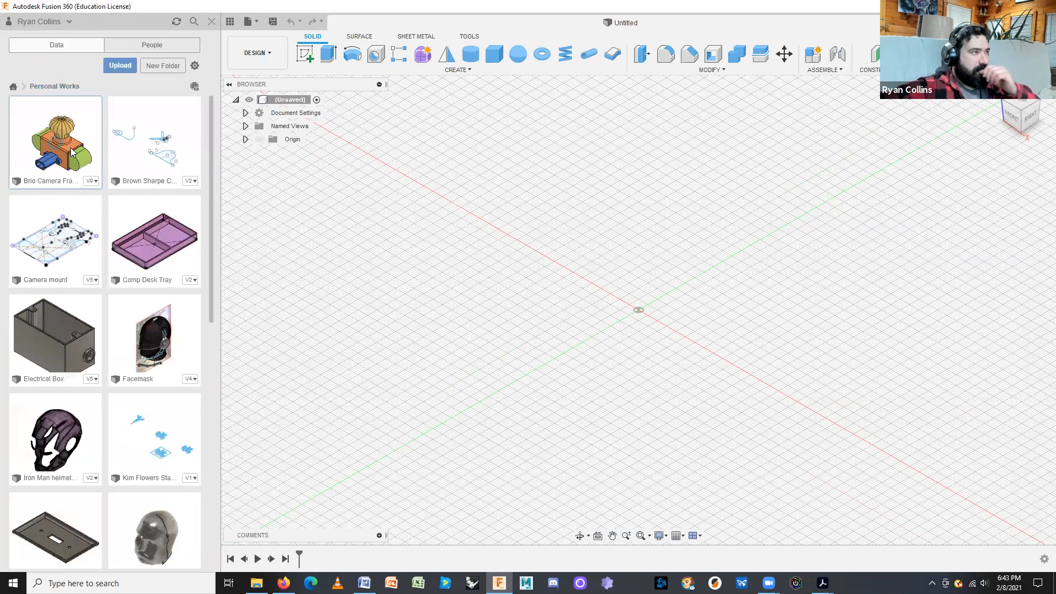
pyautogui.doubleClick(74, 151)
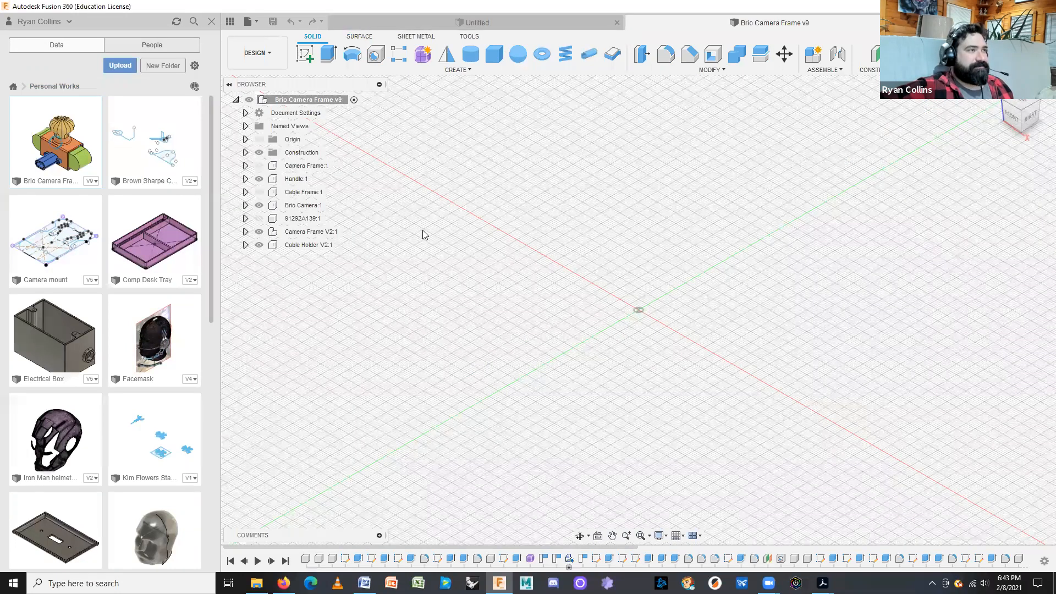
pyautogui.click(210, 24)
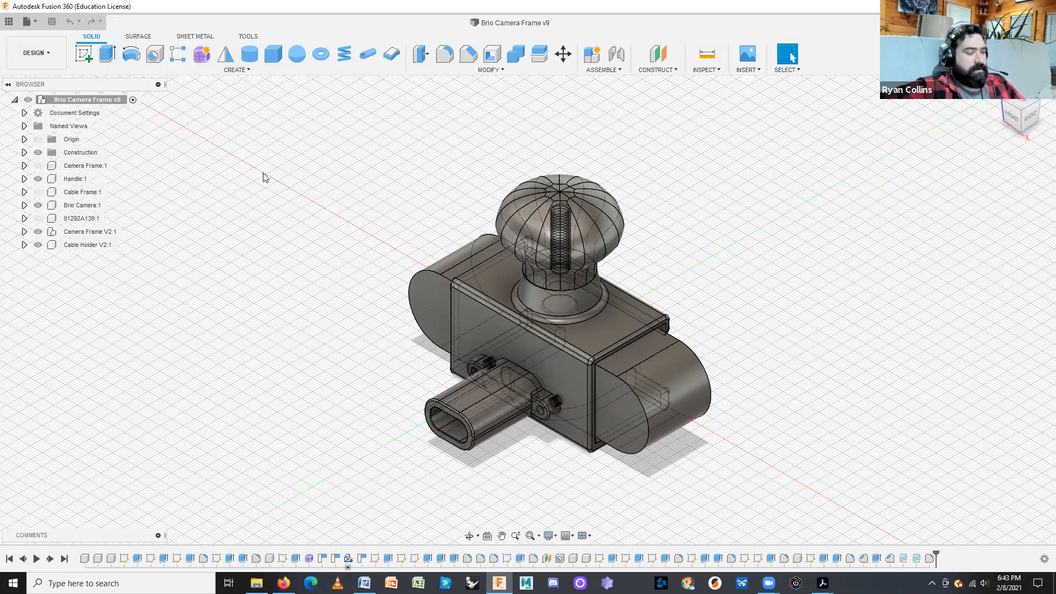
# - Turn on component color cycling and activate the Camera Frame V2 component
pyautogui.hotkey('shift', 'n')
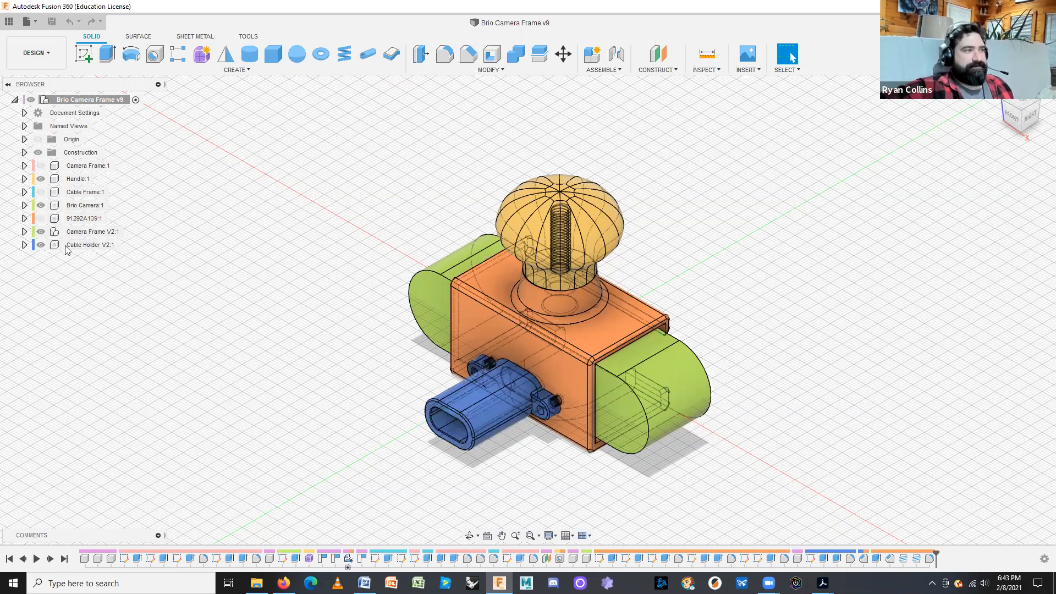
pyautogui.click(130, 234)
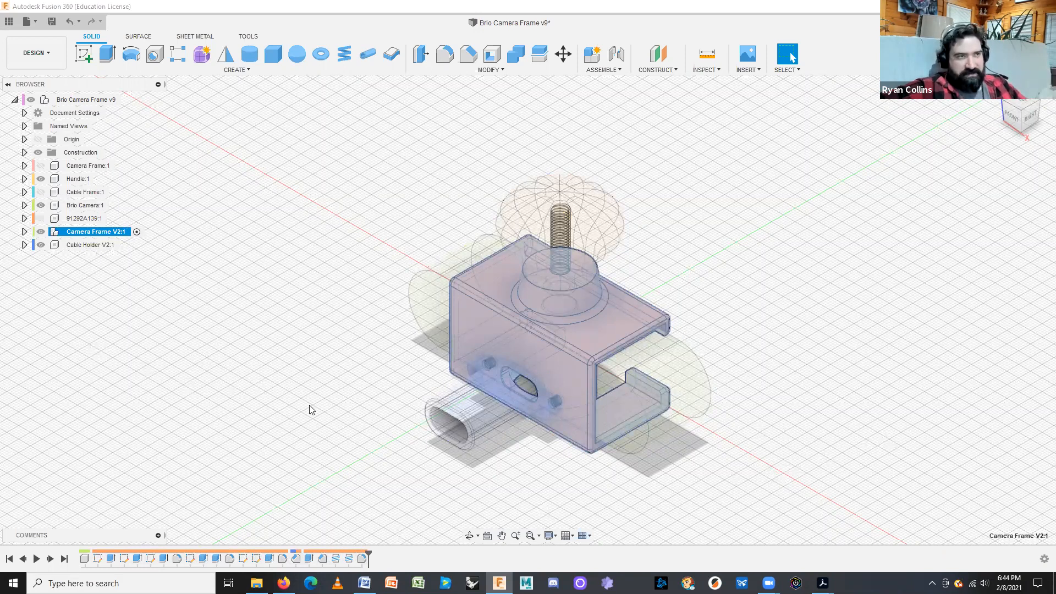
# - Roll the Camera Frame V2 history back to an earlier feature to inspect its build sequence, and return the marker to the end
pyautogui.keyDown('shift'); pyautogui.moveTo(819, 400); pyautogui.dragTo(724, 394, button='middle'); pyautogui.keyUp('shift')
pyautogui.moveTo(368, 553); pyautogui.dragTo(331, 554)
pyautogui.moveTo(267, 552); pyautogui.dragTo(262, 553)
pyautogui.keyDown('shift'); pyautogui.moveTo(309, 465); pyautogui.dragTo(484, 458, button='middle'); pyautogui.keyUp('shift')
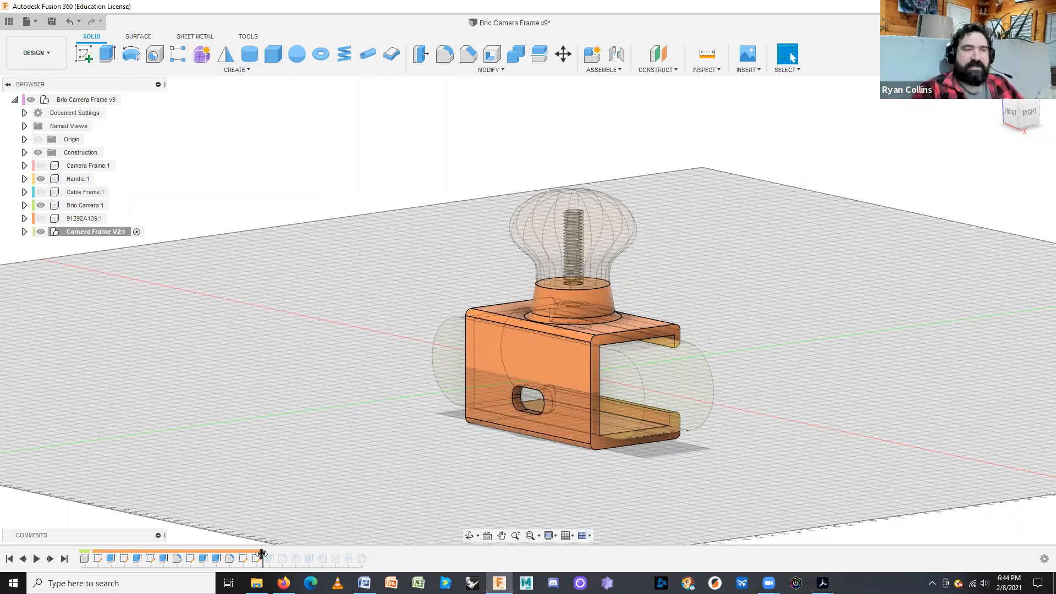
pyautogui.moveTo(262, 554); pyautogui.dragTo(374, 554)
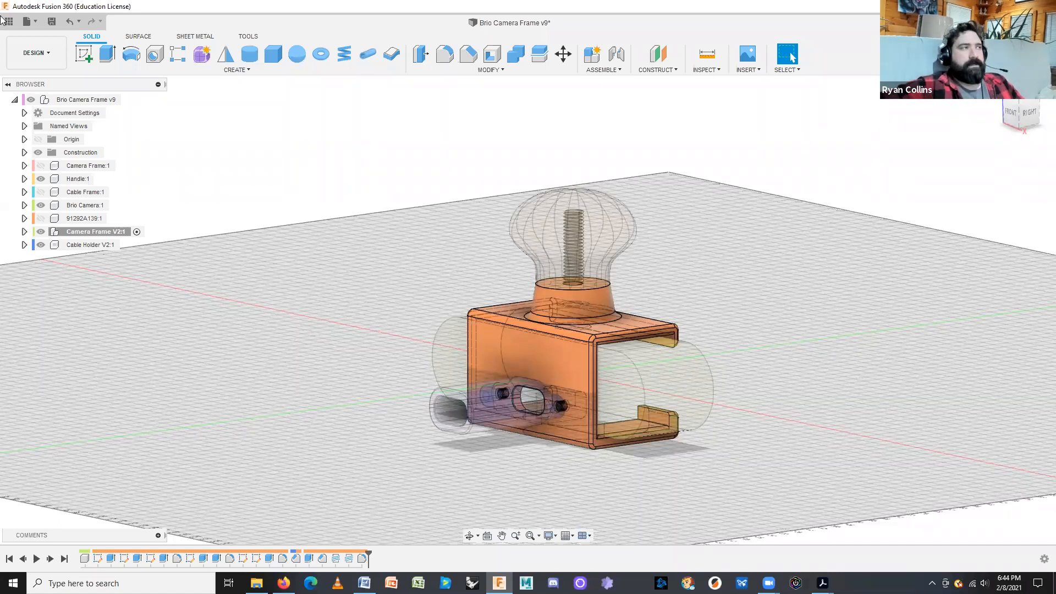
# - Create a new, empty design alongside the Brio Camera Frame document
pyautogui.click(28, 22)
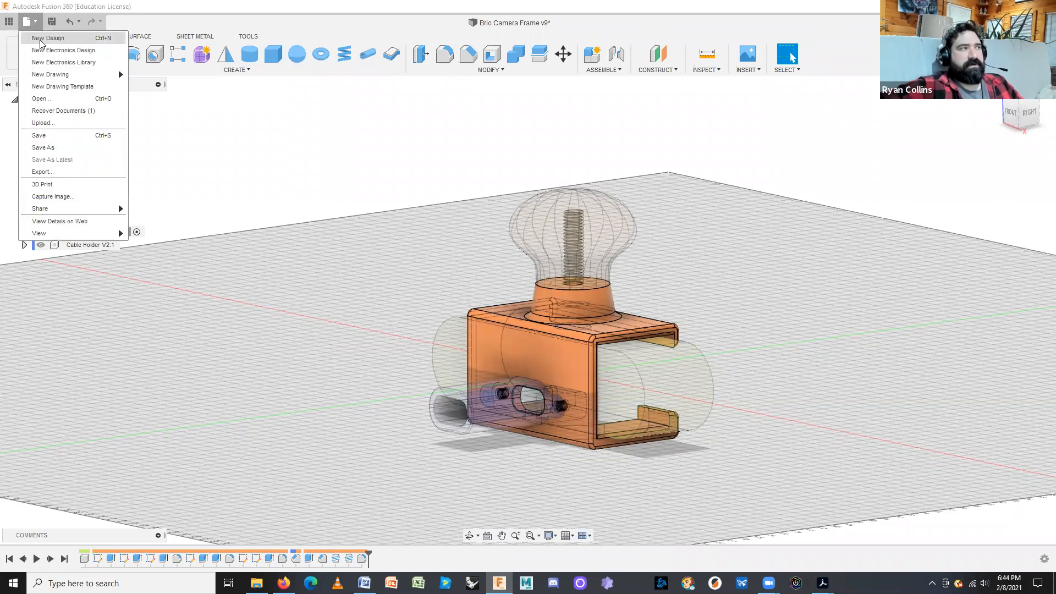
pyautogui.click(867, 163)
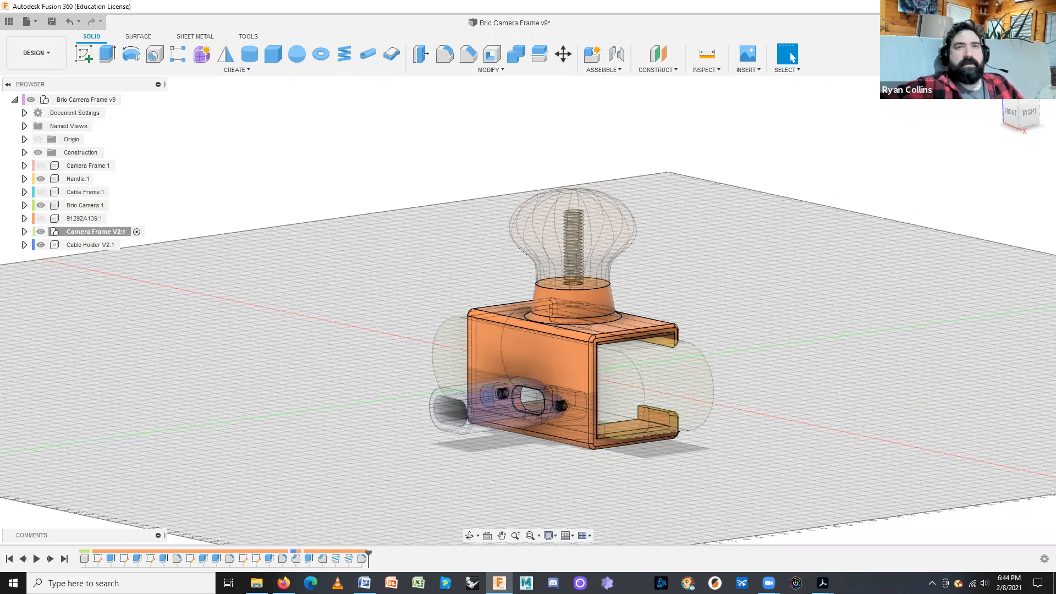
pyautogui.hotkey('ctrl', 'n')
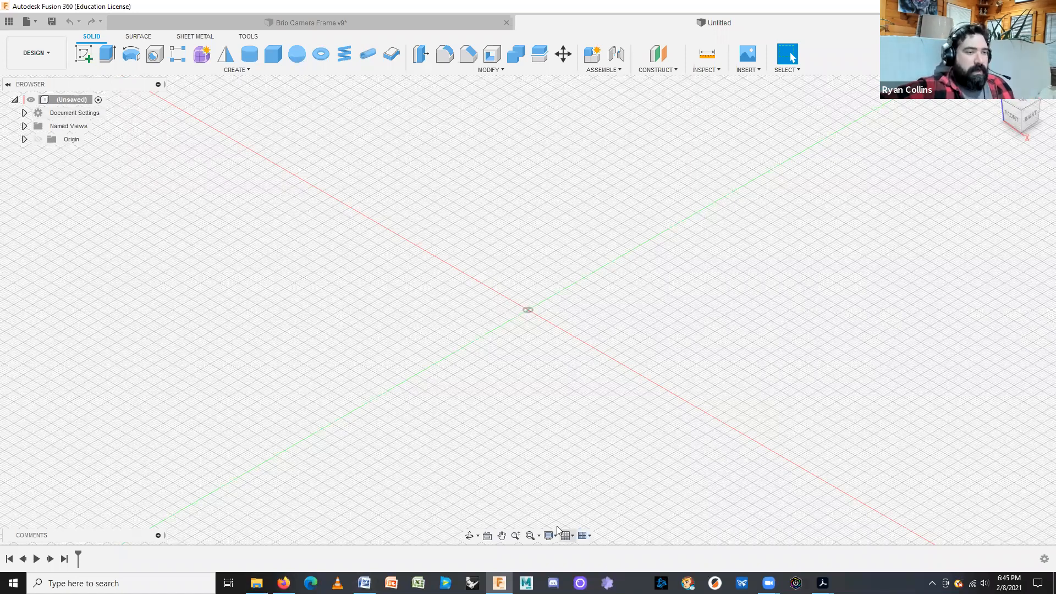
# - Return to the Brio Camera Frame design and activate its top-level assembly
pyautogui.click(347, 21)
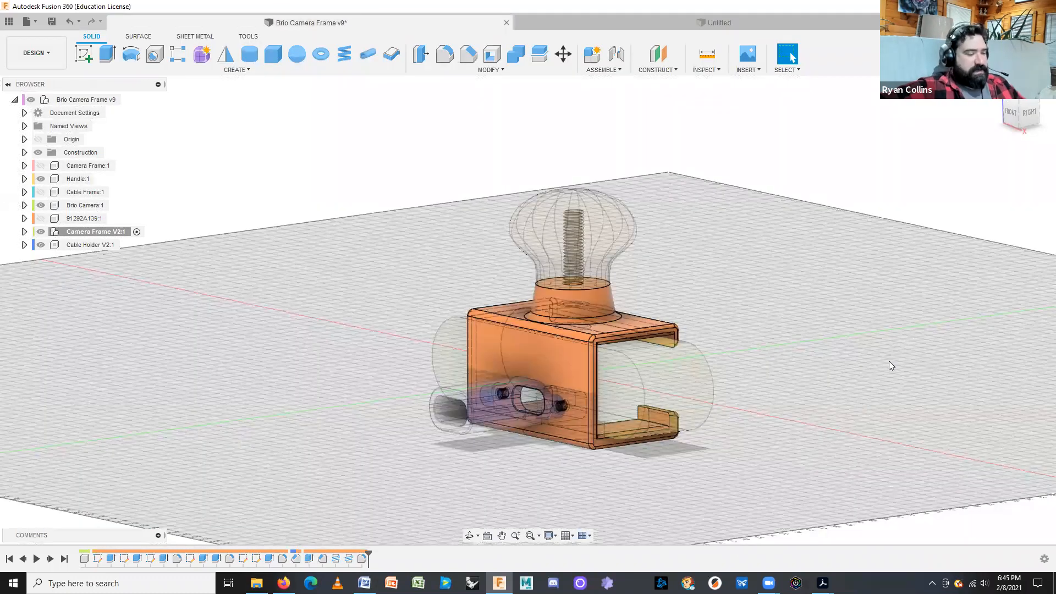
pyautogui.keyDown('shift'); pyautogui.moveTo(869, 339); pyautogui.dragTo(775, 374, button='middle'); pyautogui.keyUp('shift')
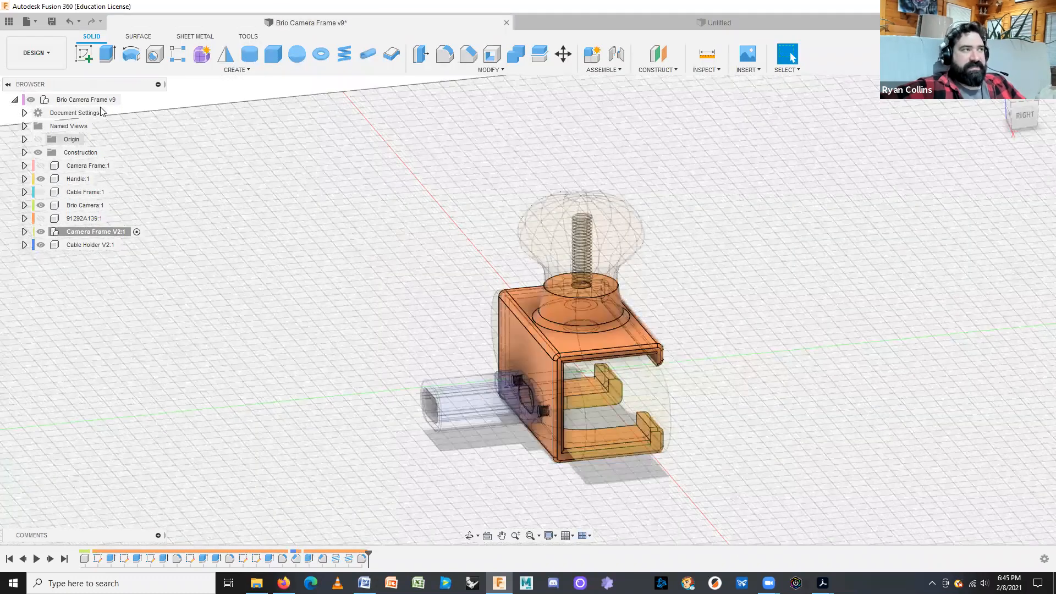
pyautogui.click(127, 102)
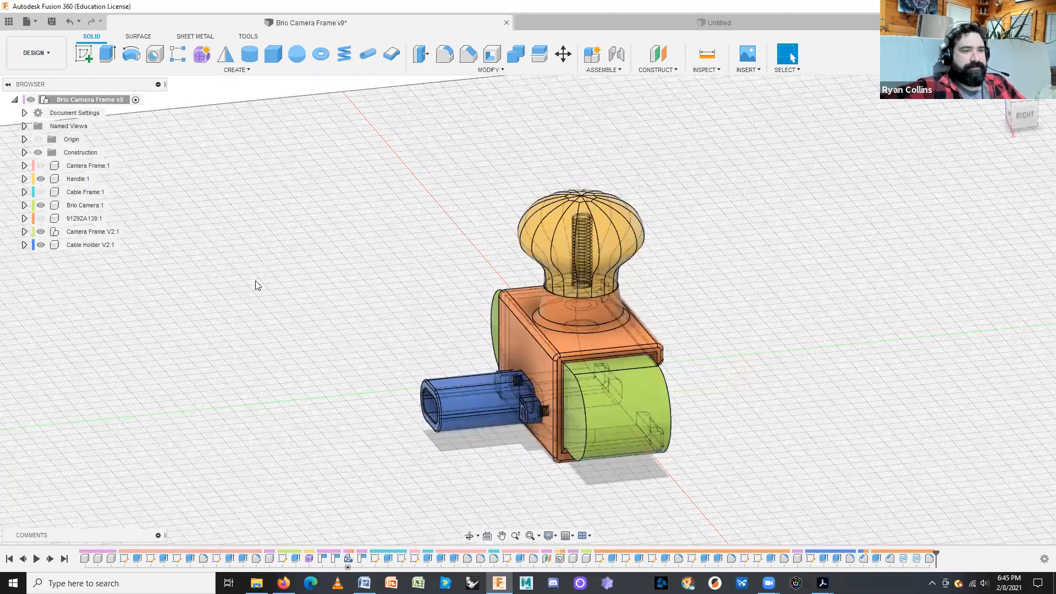
# - Compare the Shaded and Shaded with Hidden Edges visual styles, and set the display to Shaded with Visible Edges Only
pyautogui.click(548, 536)
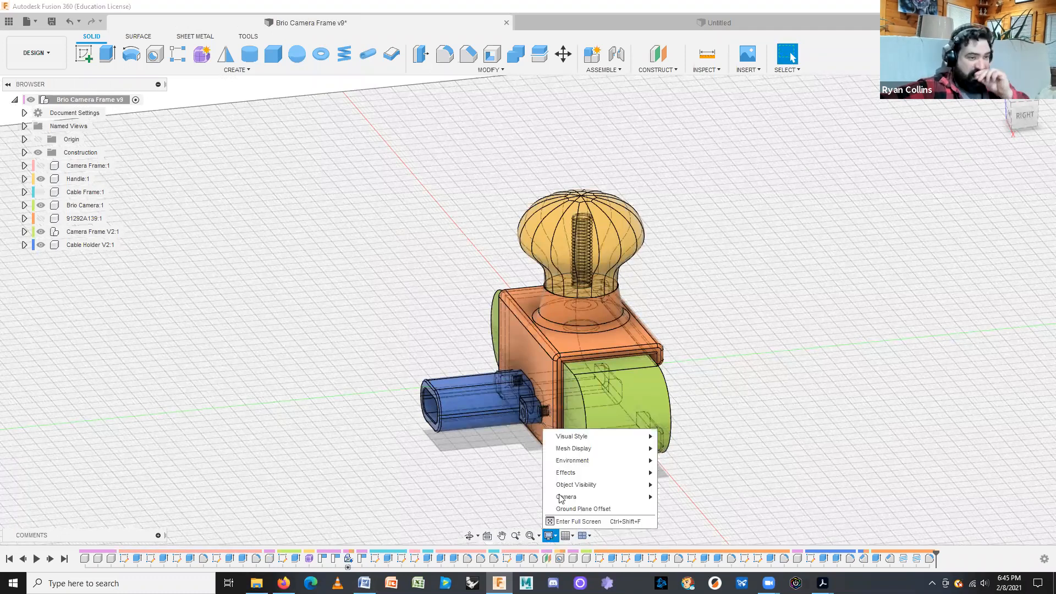
pyautogui.moveTo(585, 441)
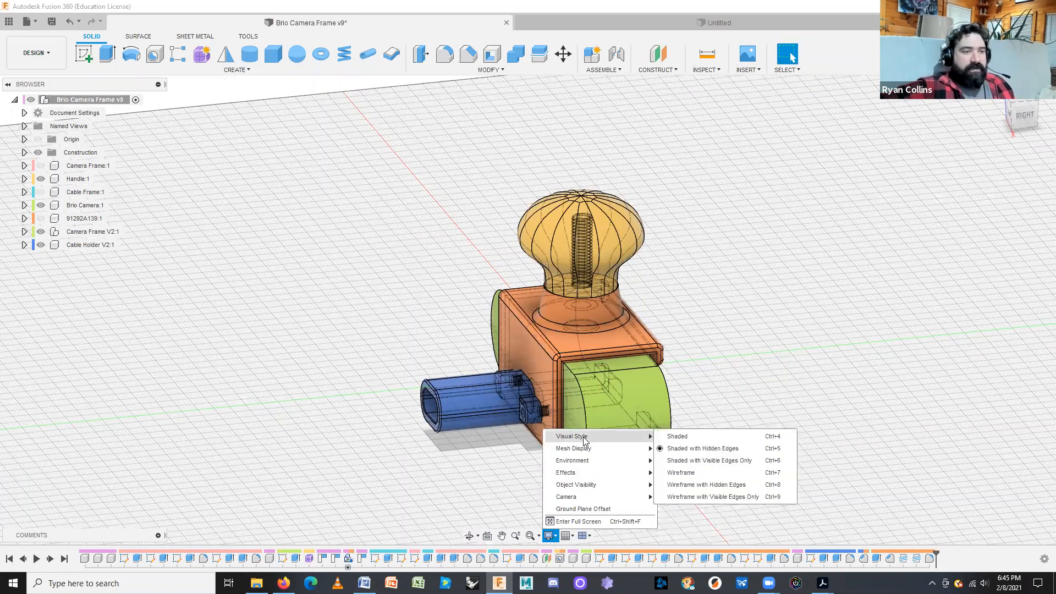
pyautogui.click(708, 437)
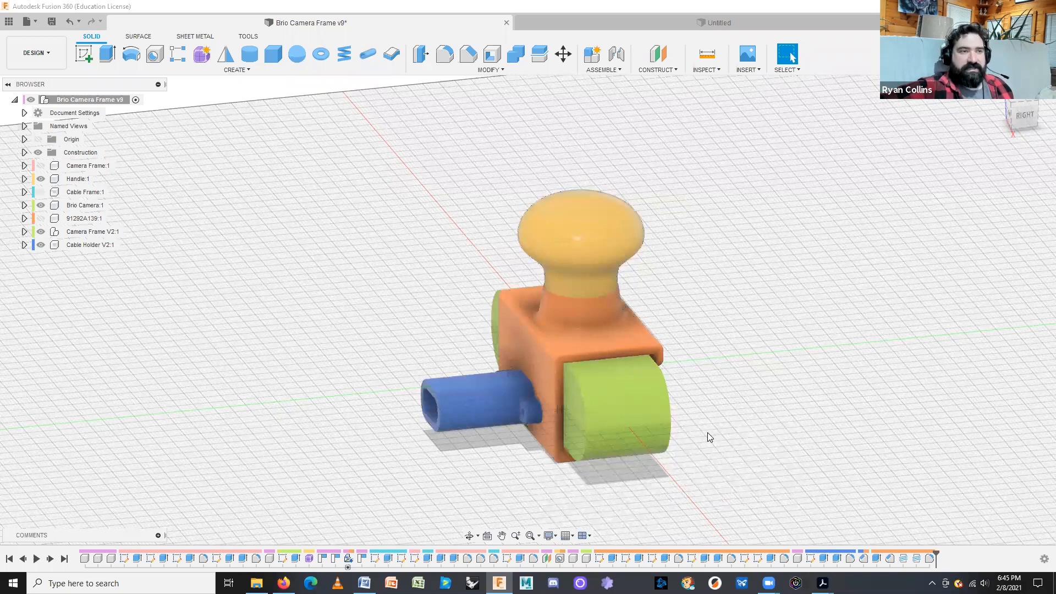
pyautogui.click(549, 536)
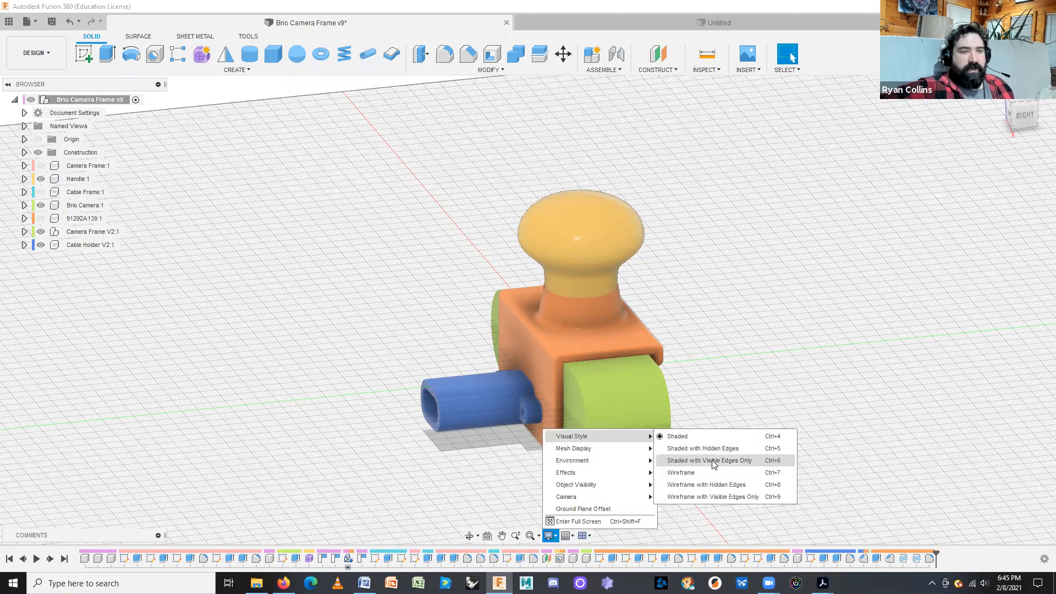
pyautogui.click(716, 450)
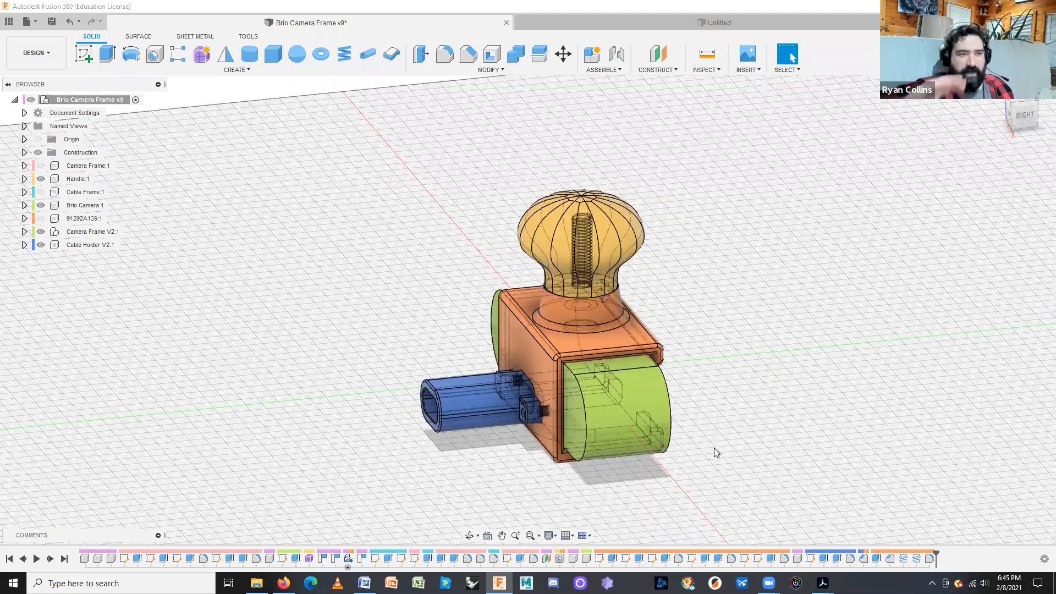
pyautogui.click(548, 536)
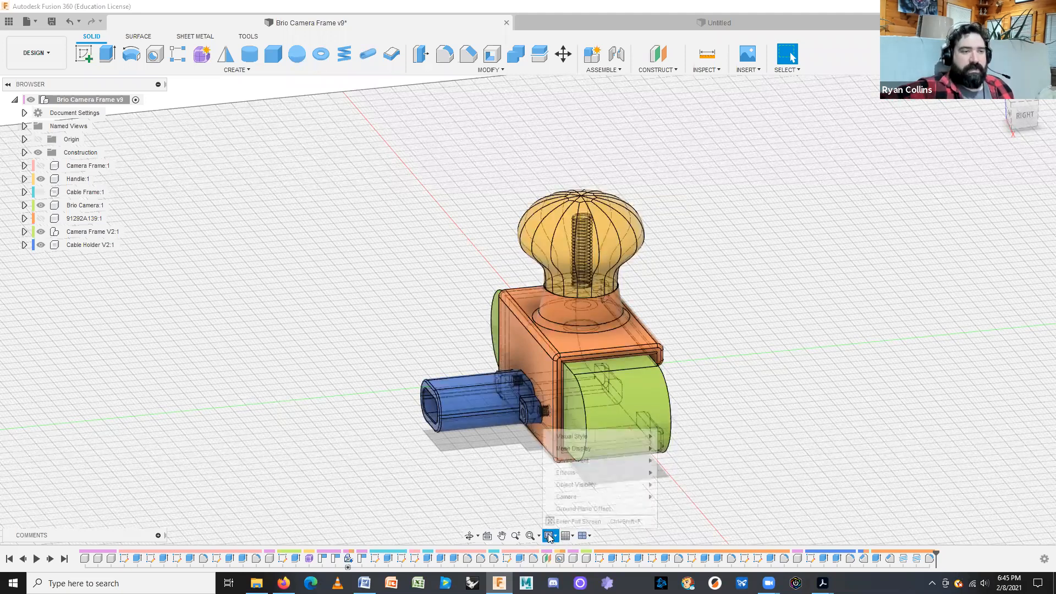
pyautogui.moveTo(572, 436)
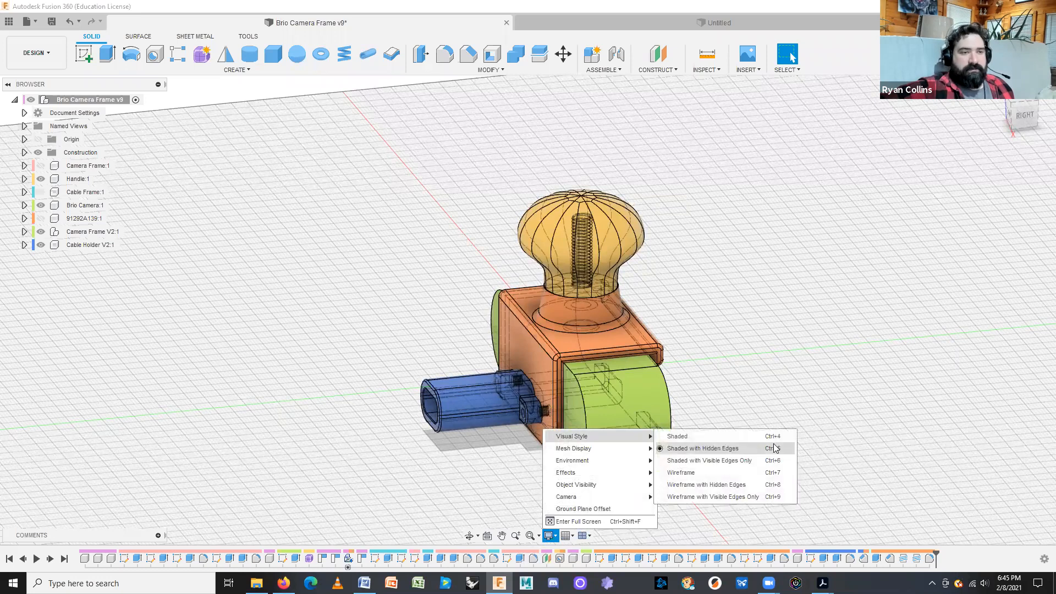
pyautogui.click(726, 461)
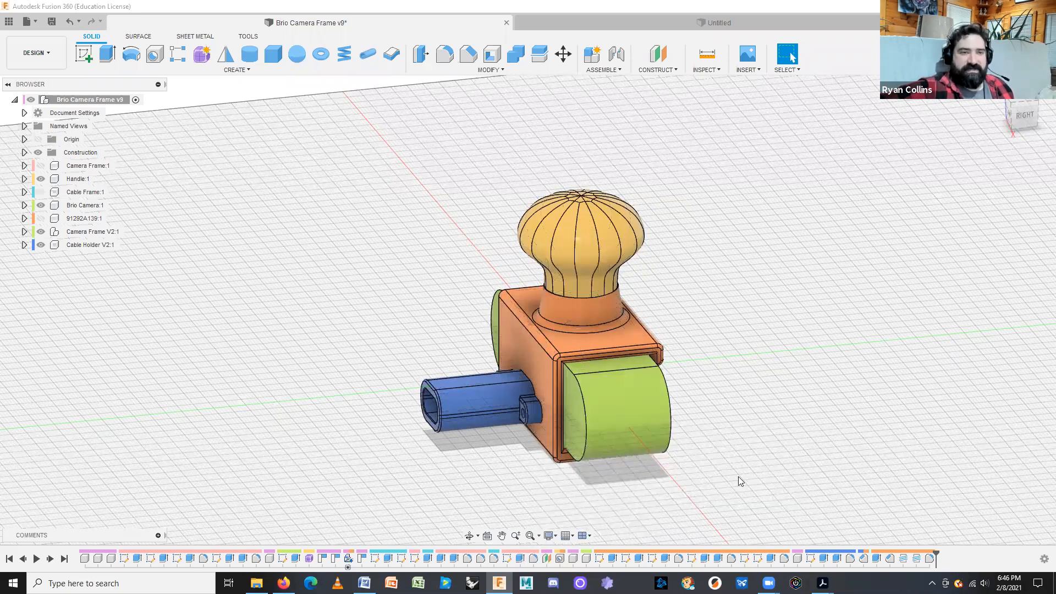
# - Try the Tranquility Blue, Dark Sky and Grey Room environments in turn, and set the environment back to Photo Booth
pyautogui.click(549, 535)
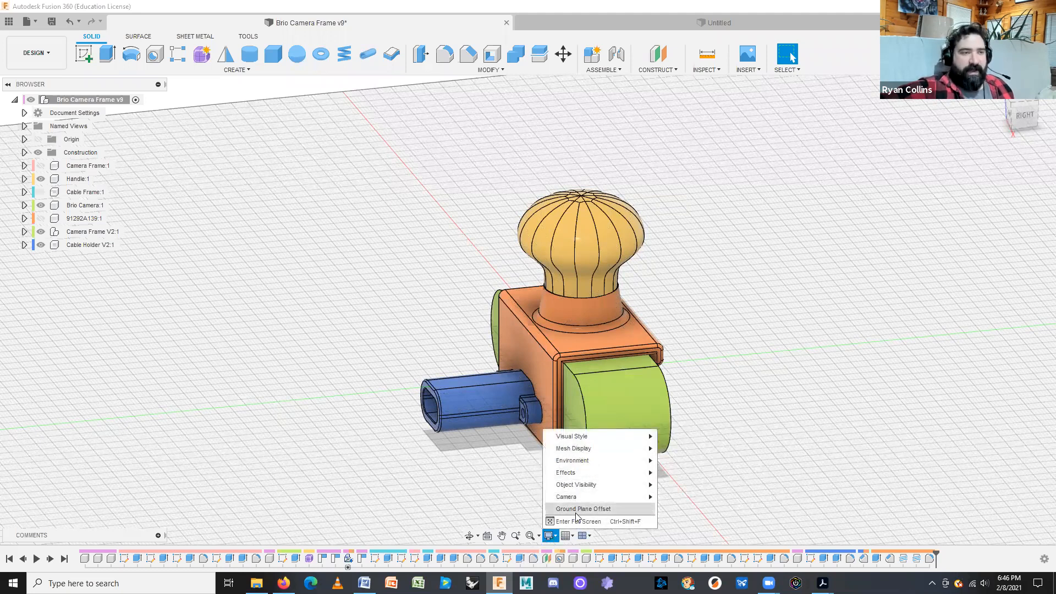
pyautogui.moveTo(587, 466)
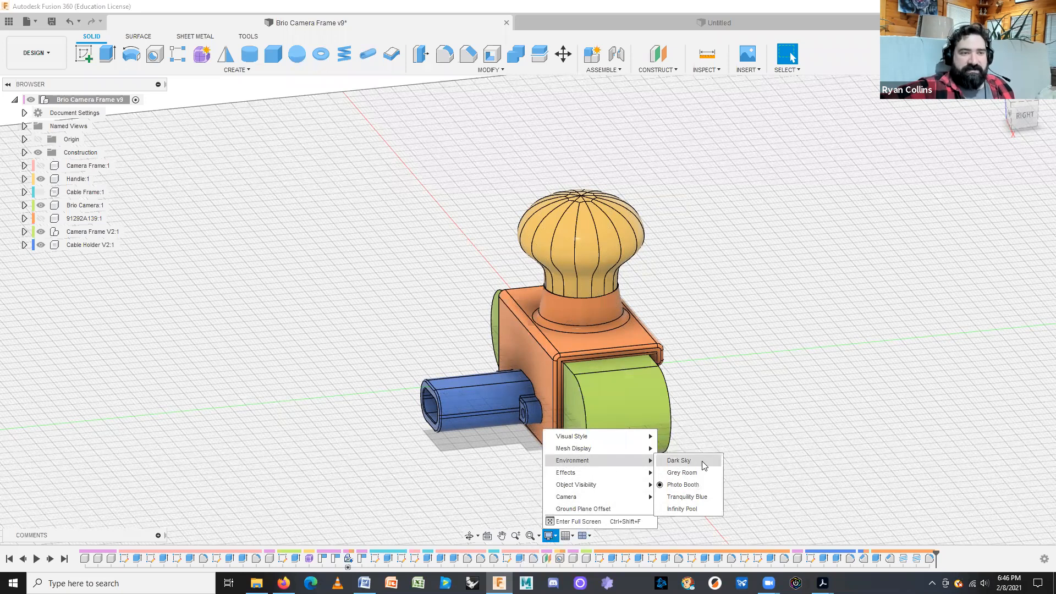
pyautogui.click(671, 498)
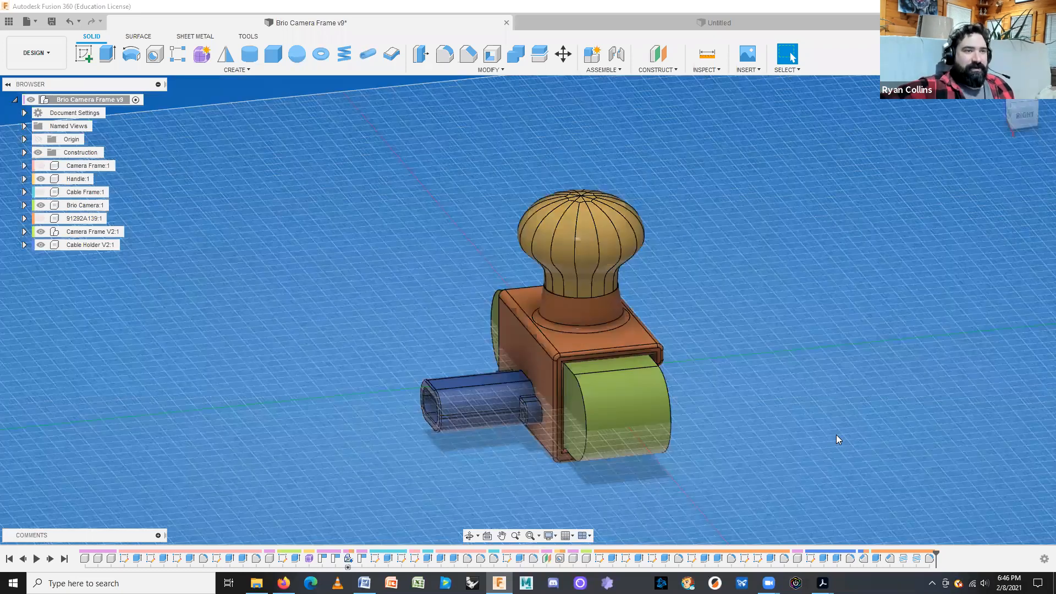
pyautogui.click(554, 538)
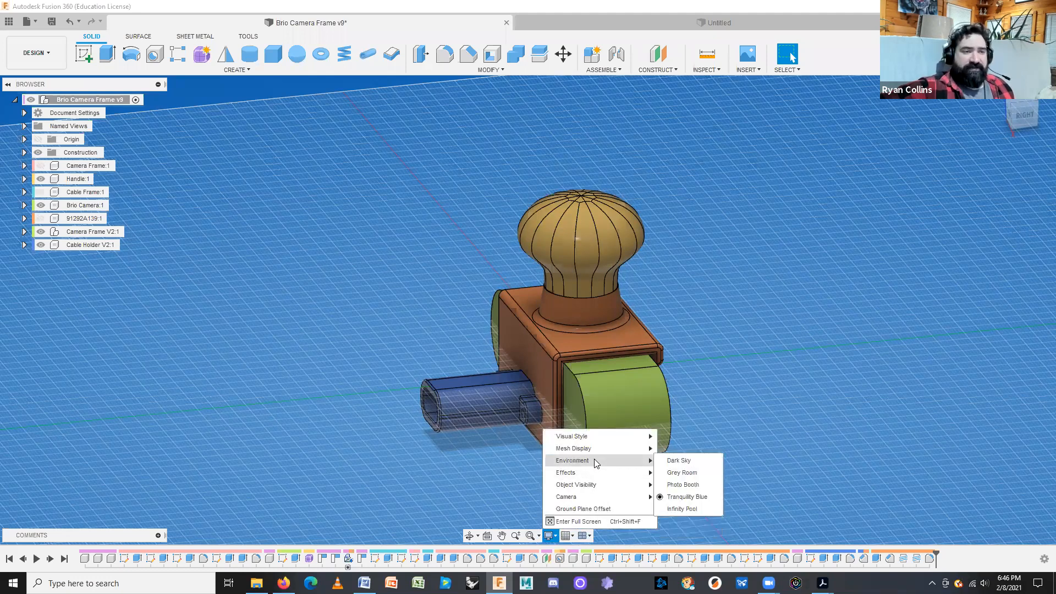
pyautogui.click(689, 461)
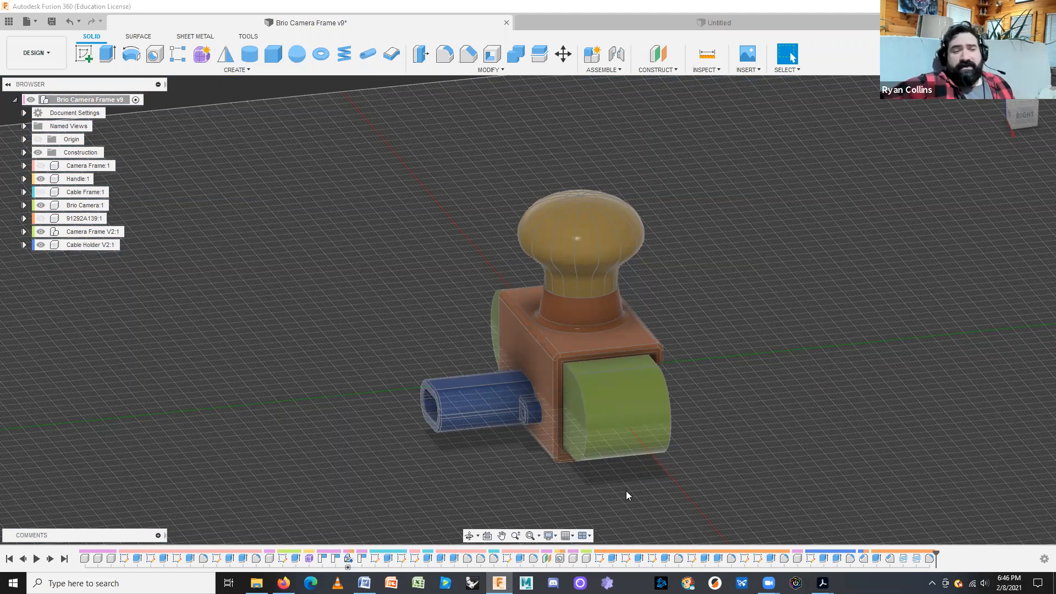
pyautogui.click(549, 535)
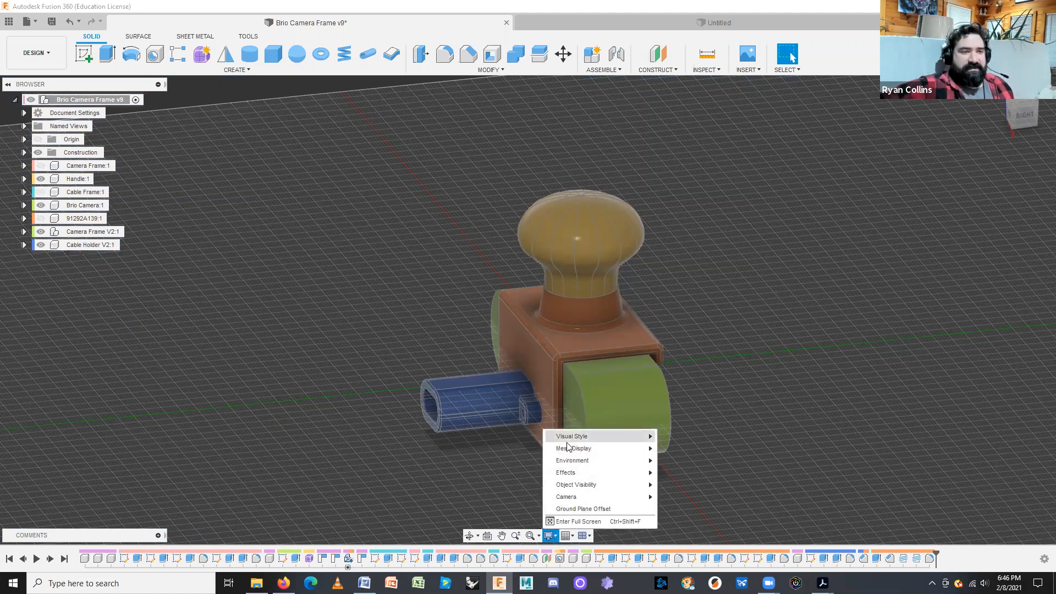
pyautogui.moveTo(572, 449)
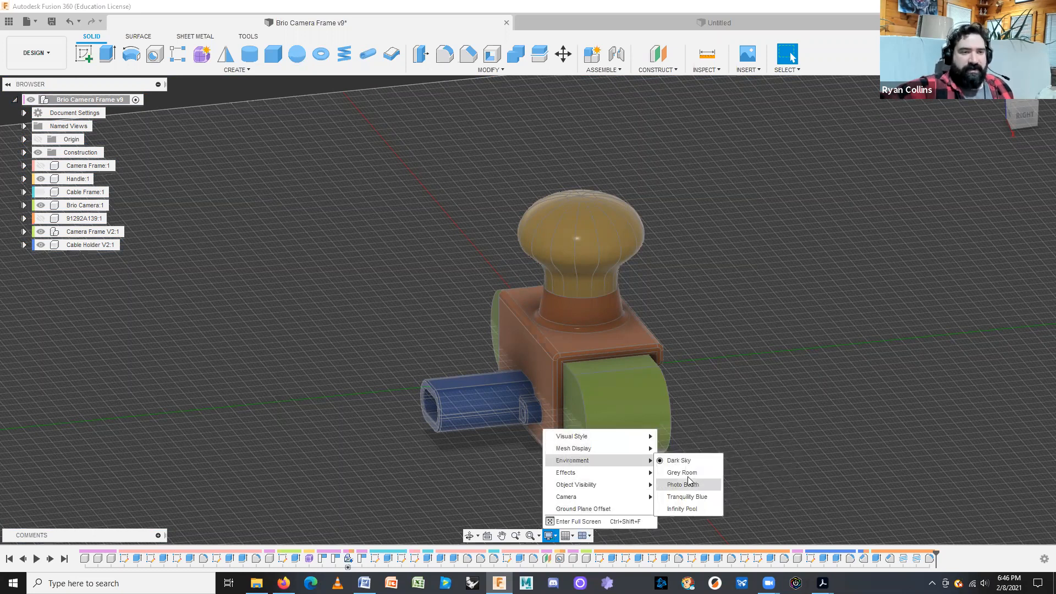
pyautogui.click(687, 472)
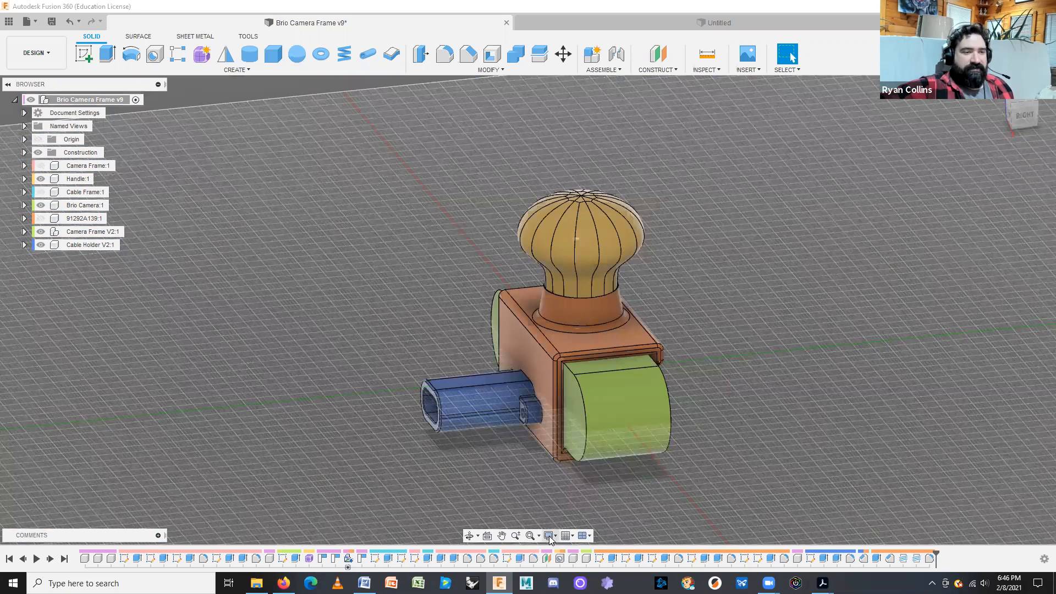
pyautogui.click(548, 536)
pyautogui.moveTo(585, 462)
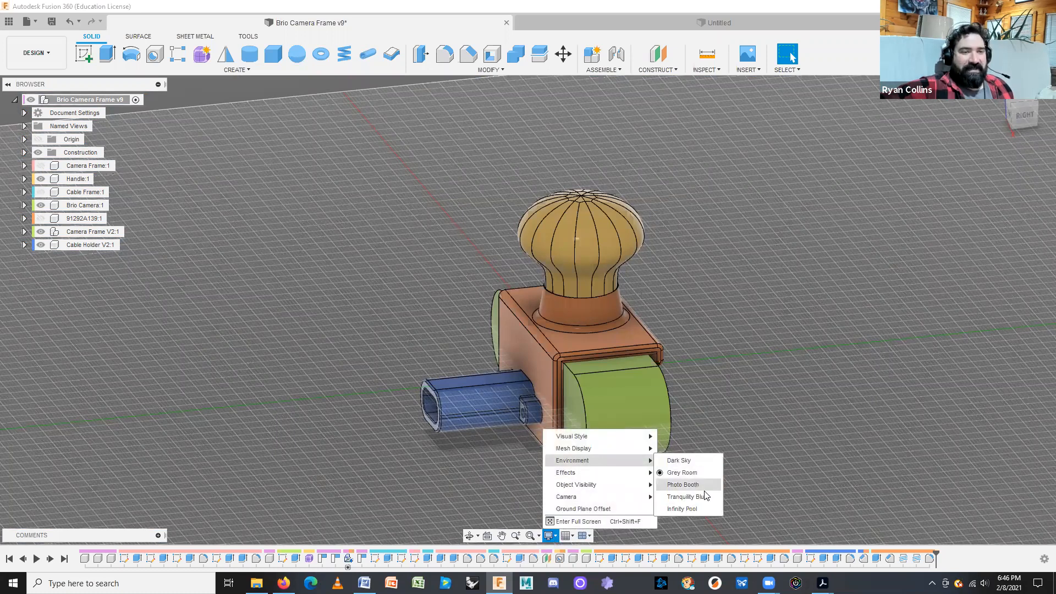
pyautogui.click(683, 485)
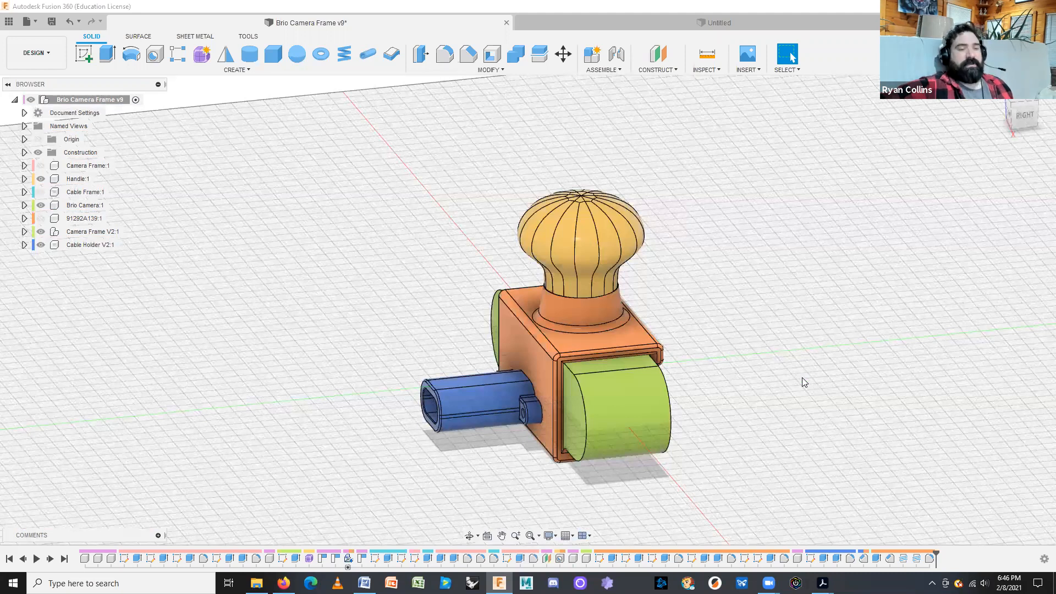
# - Turn the layout grid off and back on
pyautogui.click(568, 536)
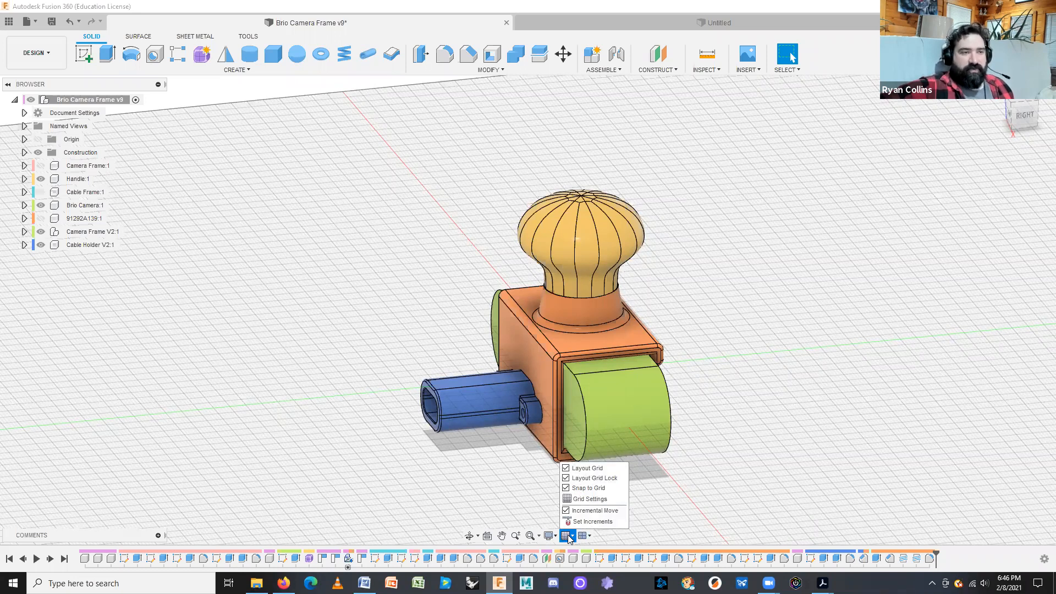
pyautogui.click(568, 468)
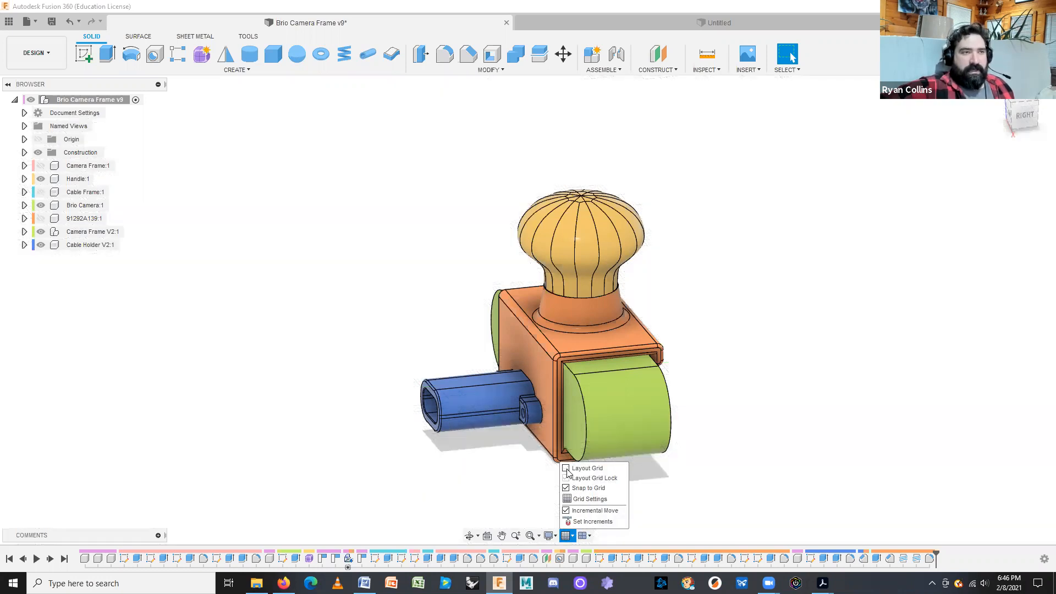
pyautogui.click(567, 469)
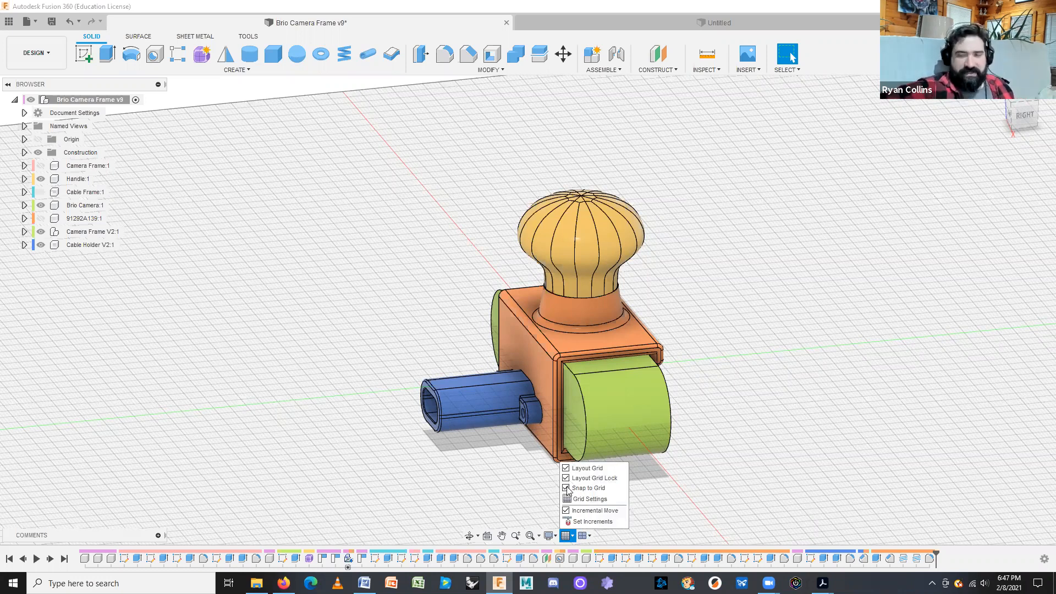
# - Examine the layout grid up close, and review the Grid Settings and Set Increments options without applying changes
pyautogui.scroll(3, 740, 425)
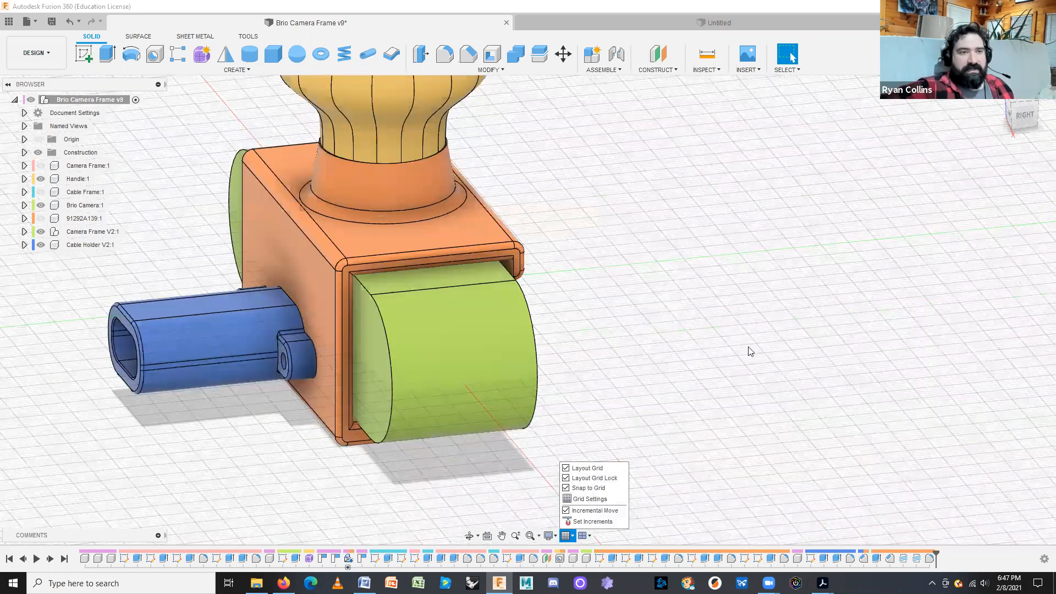
pyautogui.scroll(5, 751, 351)
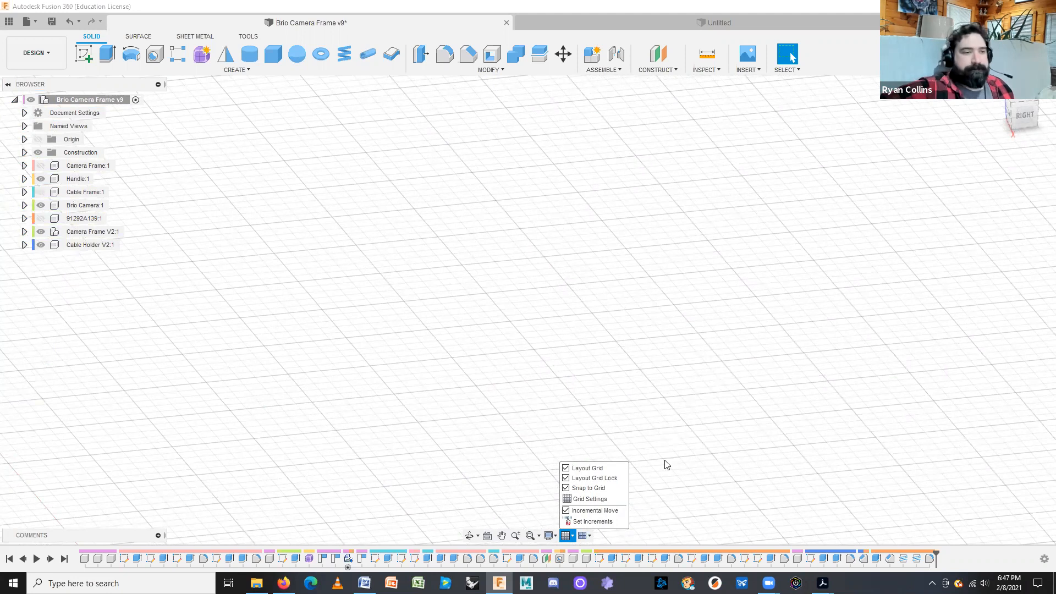
pyautogui.click(587, 501)
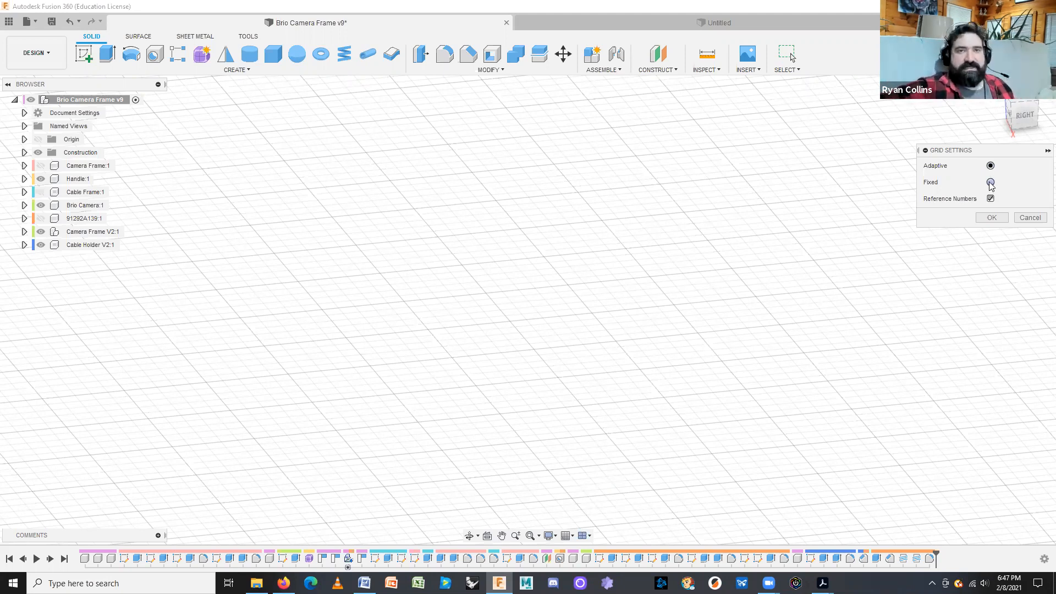
pyautogui.click(1030, 217)
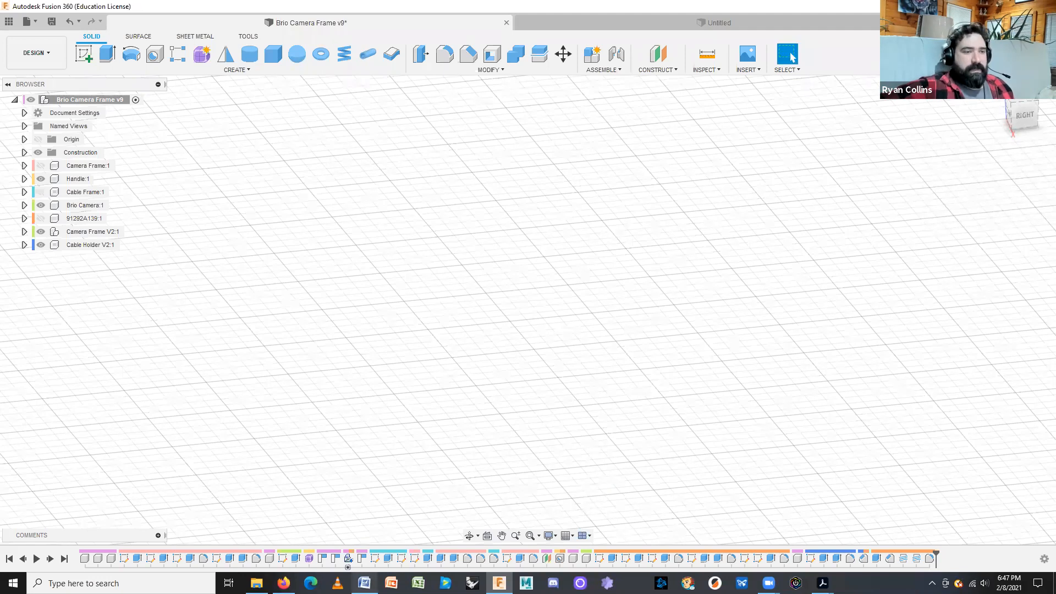
pyautogui.click(567, 536)
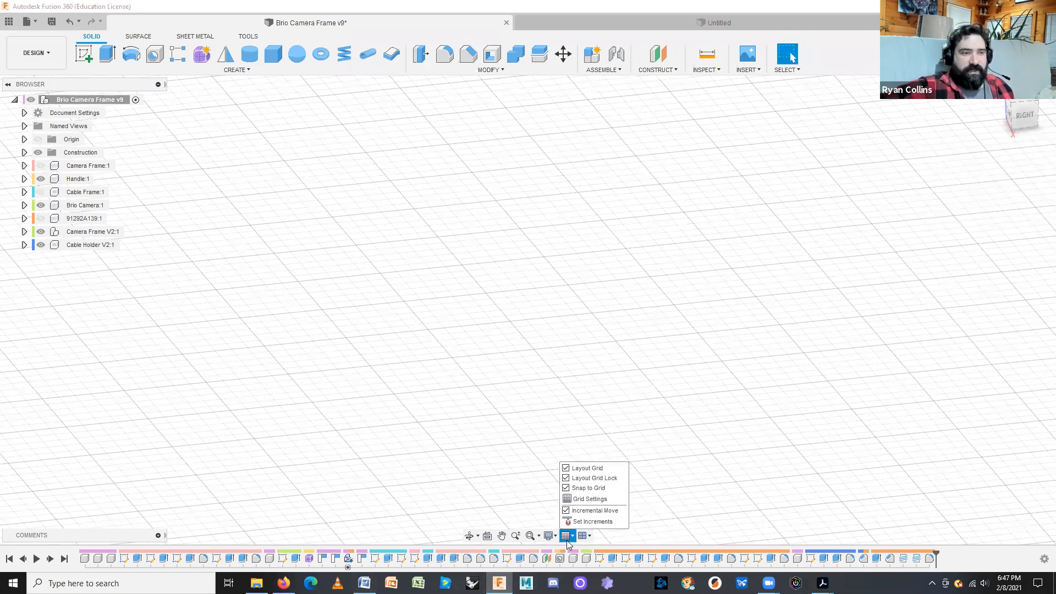
pyautogui.click(592, 521)
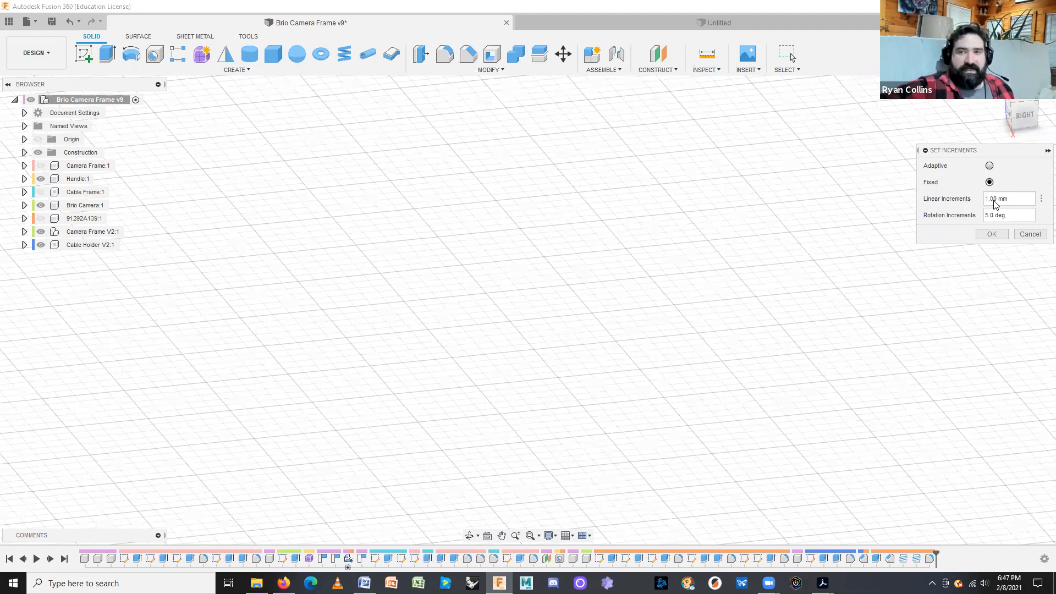
pyautogui.click(1024, 235)
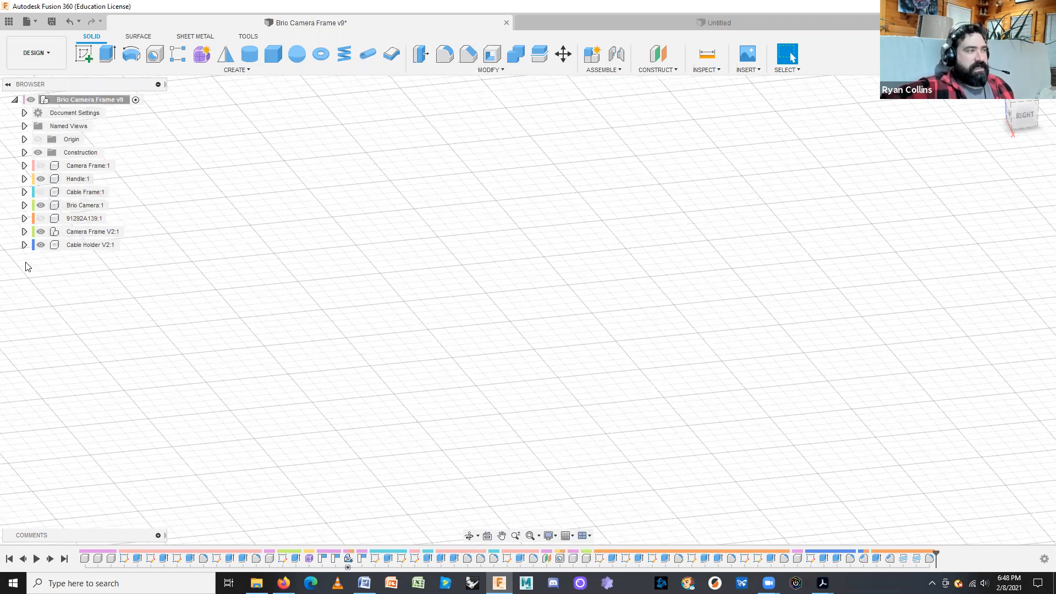
# - Look at the empty Untitled design, and return to the Brio Camera Frame design with the whole model fitted in view
pyautogui.click(675, 17)
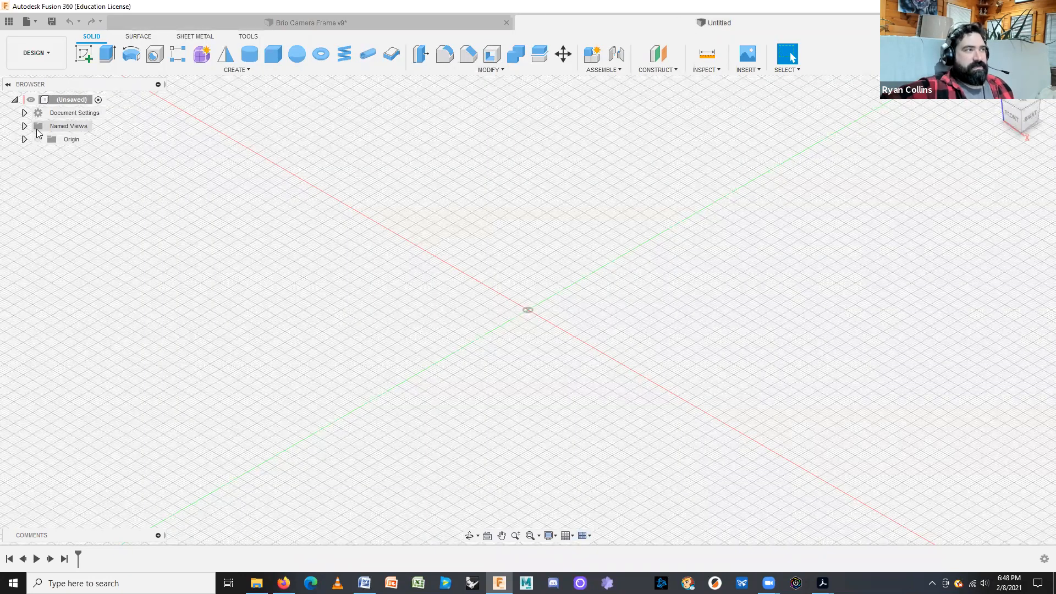
pyautogui.click(277, 23)
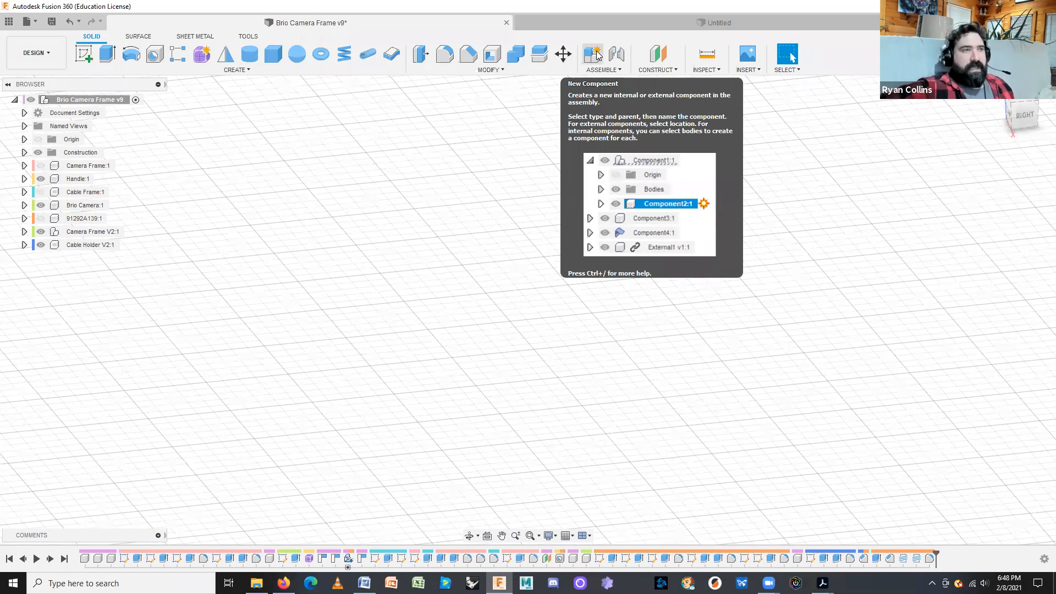
pyautogui.middleClick(372, 187)
pyautogui.middleClick(371, 187)
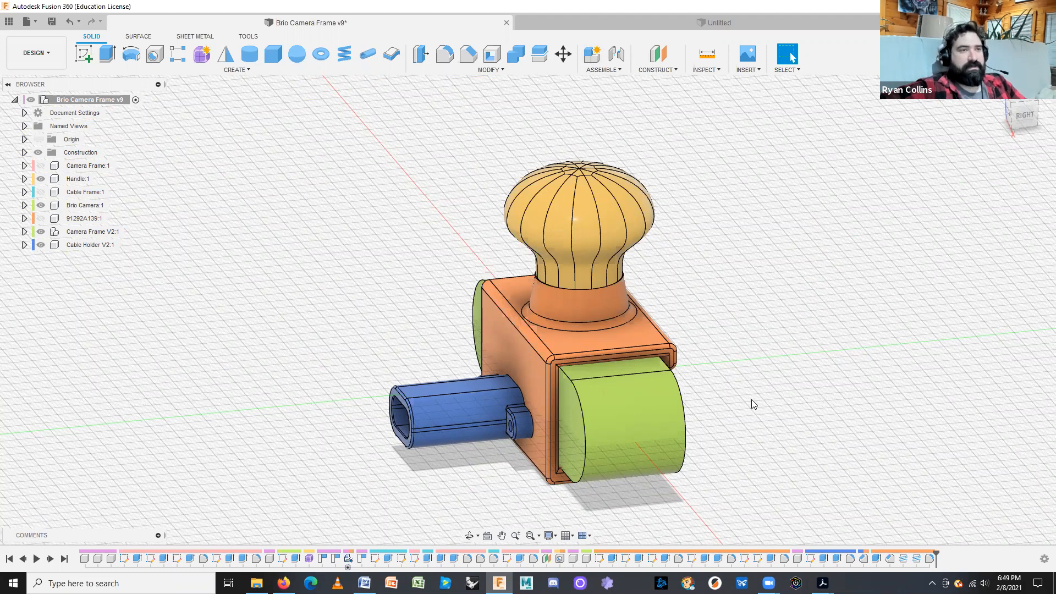
# - Toggle component color cycling off and back on for the camera frame assembly
pyautogui.hotkey('shift', 'n')
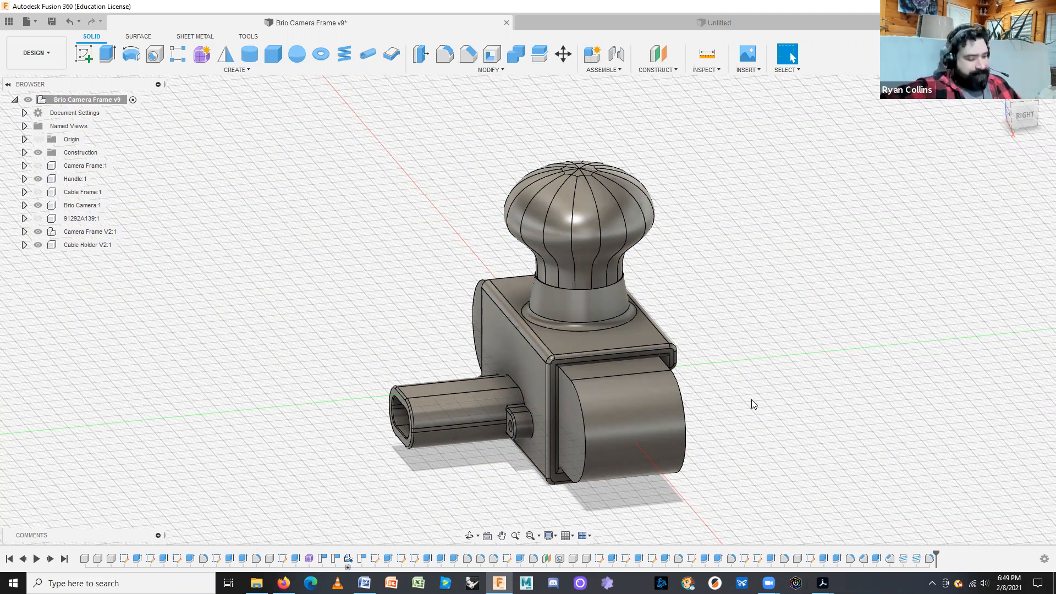
pyautogui.hotkey('shift', 'n')
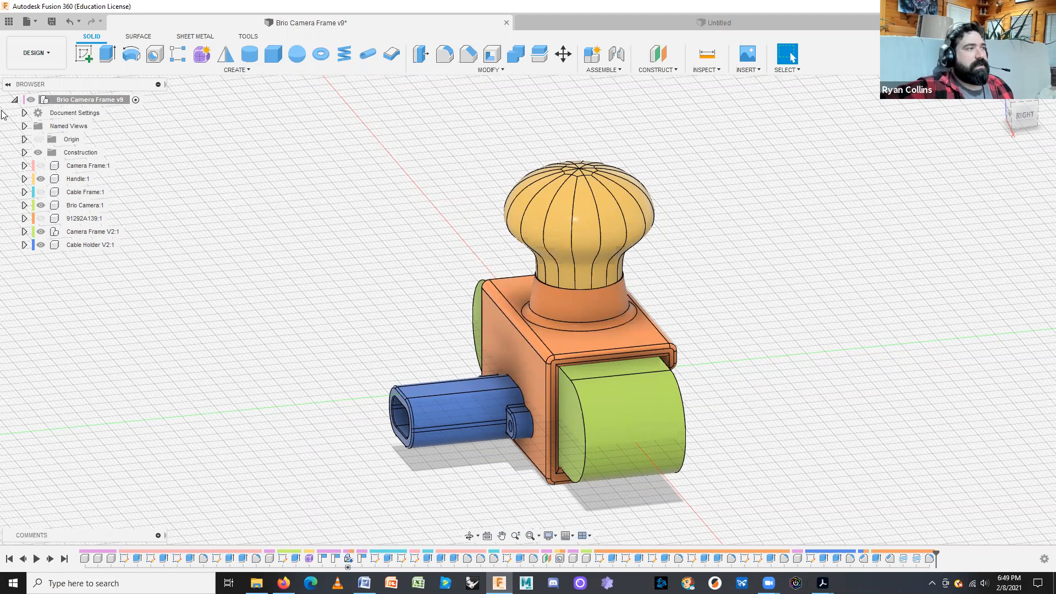
# - Expand the Handle component, select its Bodies folder and toggle the folder's visibility off and on
pyautogui.click(25, 179)
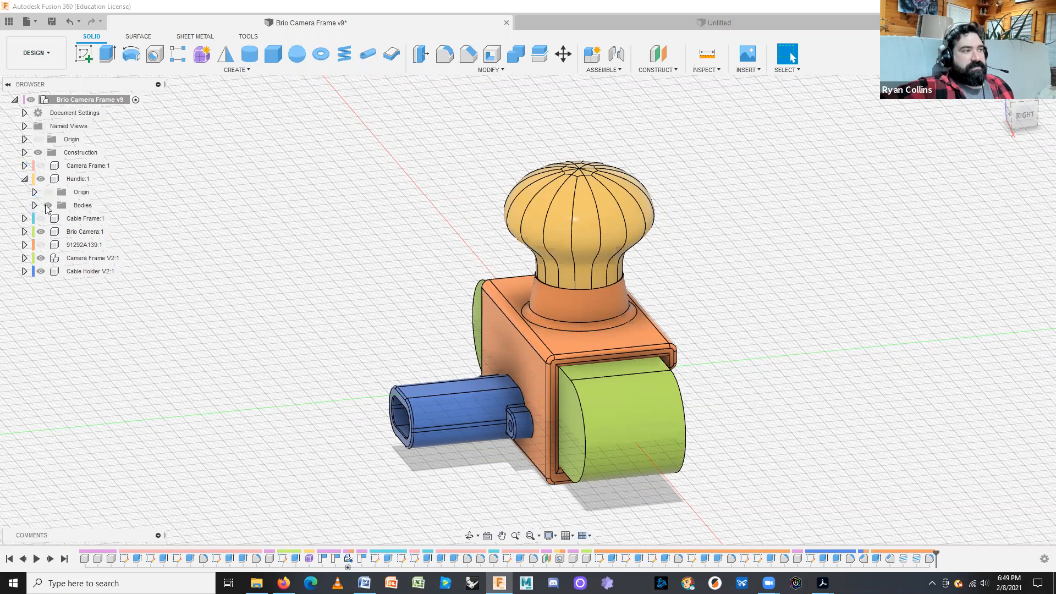
pyautogui.click(82, 206)
pyautogui.click(51, 208)
pyautogui.click(51, 207)
pyautogui.click(51, 207)
pyautogui.click(51, 207)
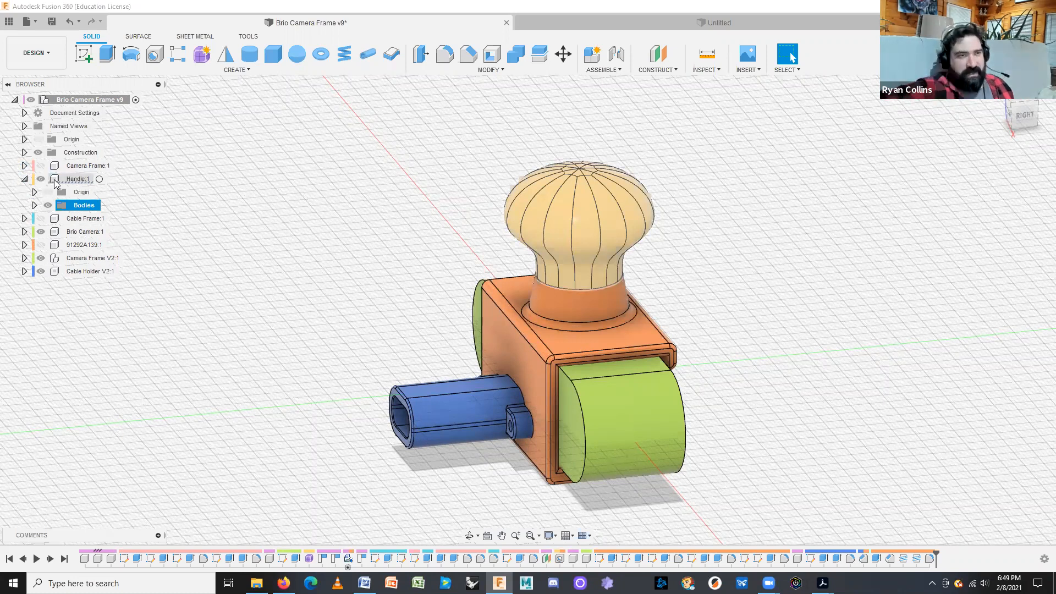
# - Activate the Handle component, inspect the contents of its Bodies folder and collapse the component again
pyautogui.click(99, 181)
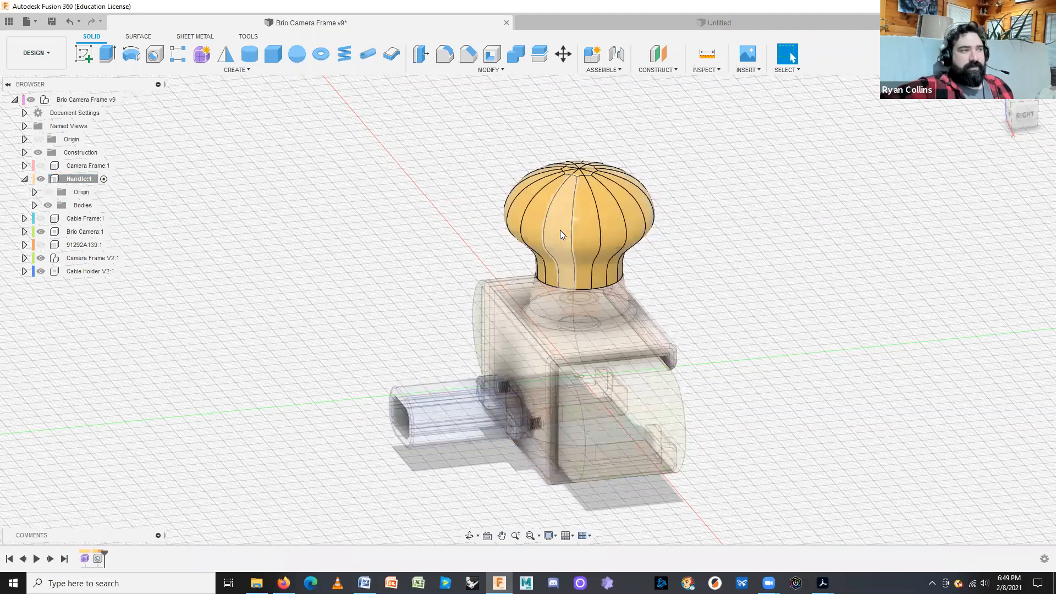
pyautogui.click(34, 205)
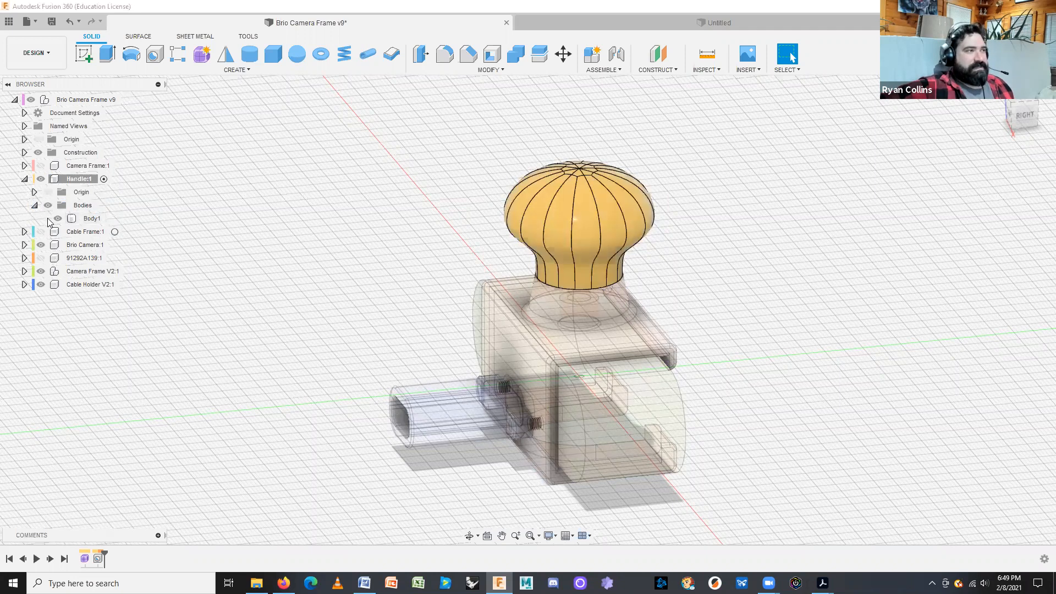
pyautogui.click(24, 179)
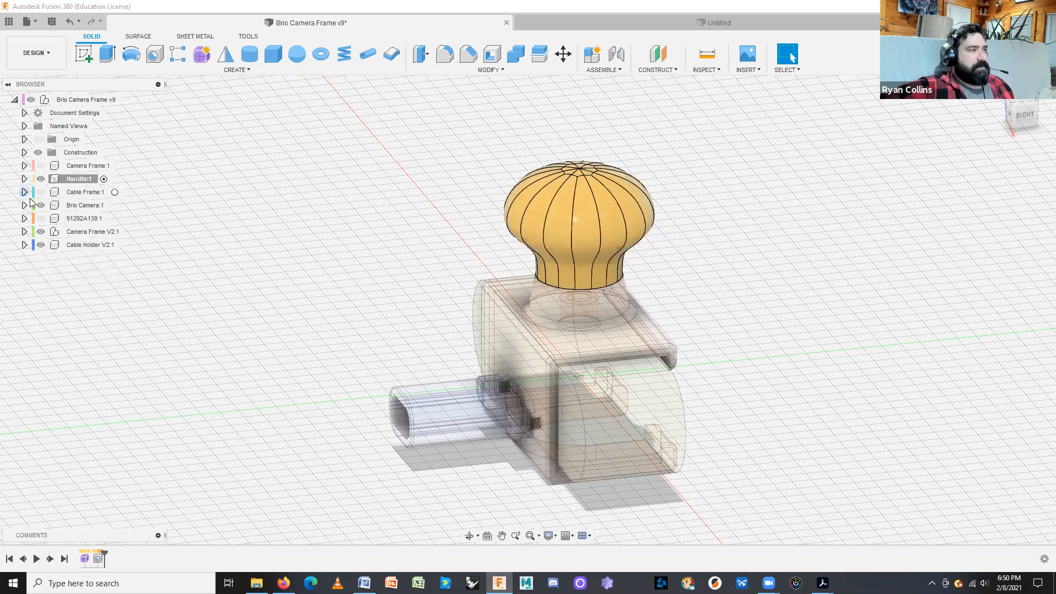
# - Make Brio Camera the active component and clear the selection
pyautogui.click(113, 208)
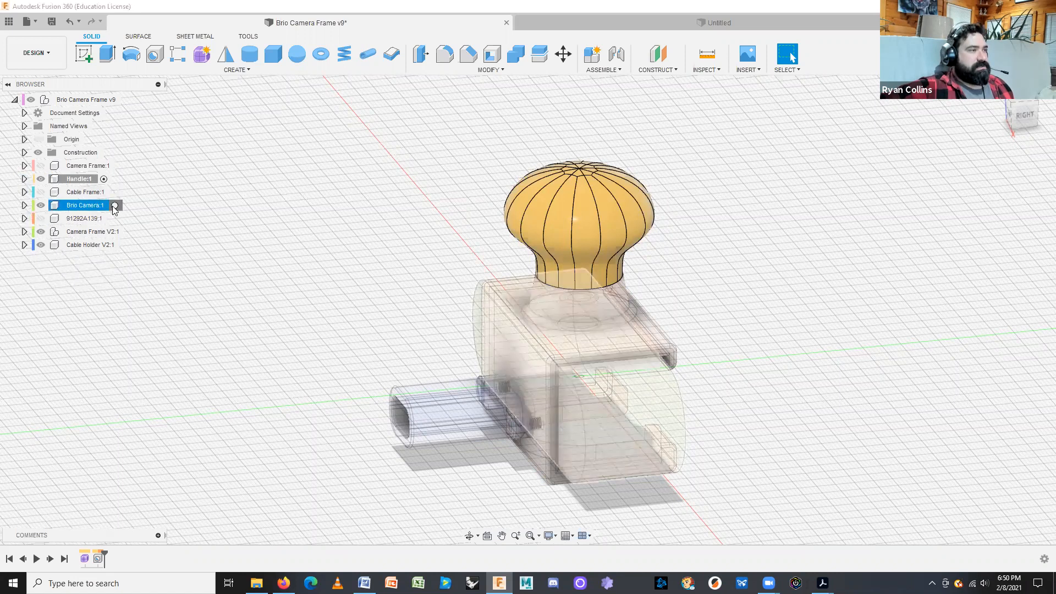
pyautogui.click(114, 205)
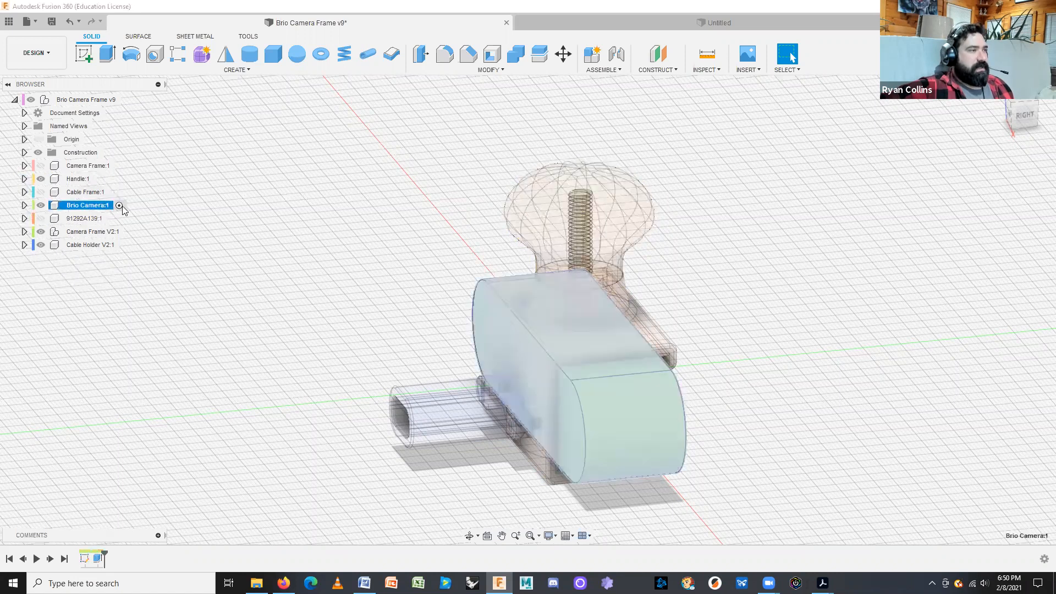
pyautogui.click(700, 419)
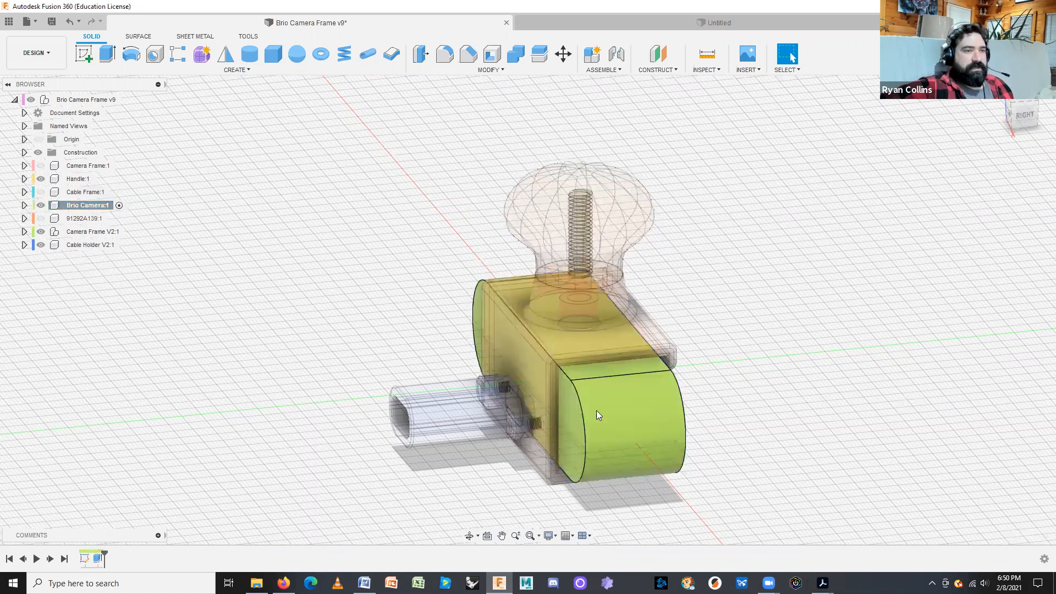
# - Expand the Bodies and Sketches folders of the Brio Camera component, and show Sketch1
pyautogui.click(25, 205)
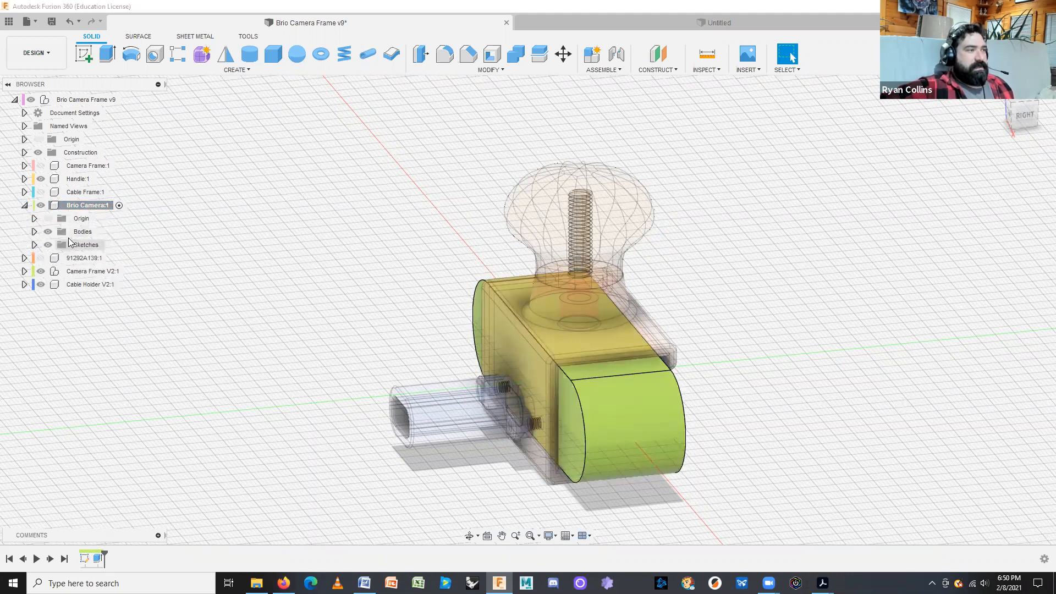
pyautogui.click(34, 232)
pyautogui.click(35, 258)
pyautogui.click(58, 271)
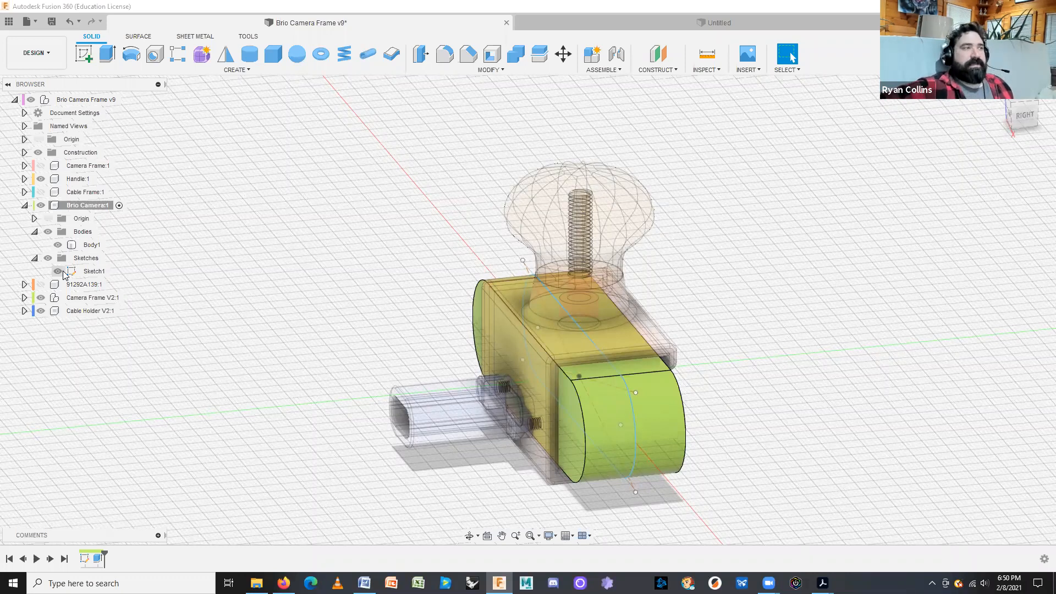
# - Reactivate the top-level Brio Camera Frame assembly, and close that document
pyautogui.doubleClick(71, 101)
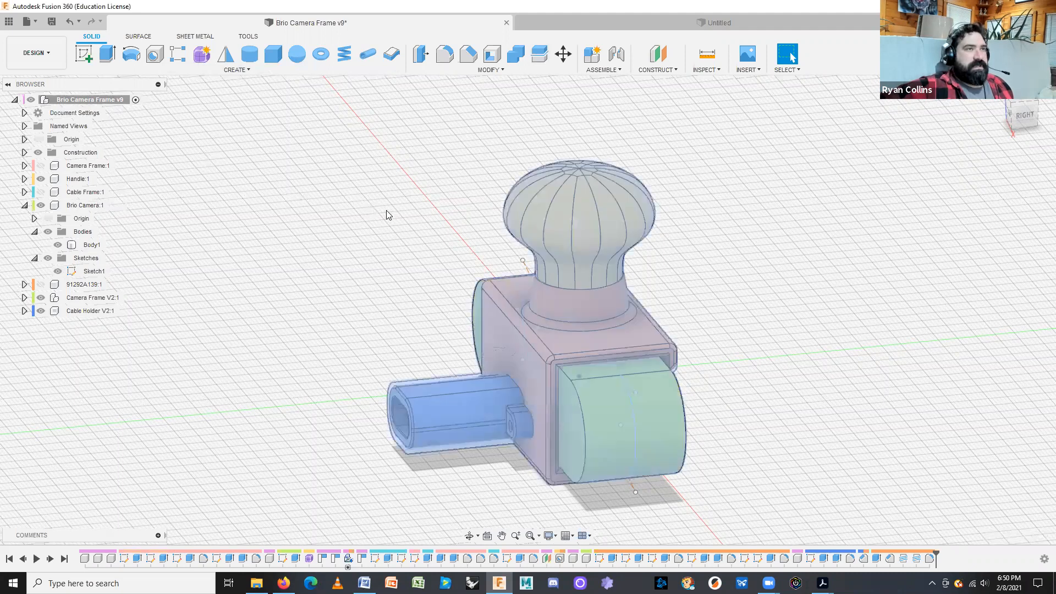
pyautogui.click(507, 24)
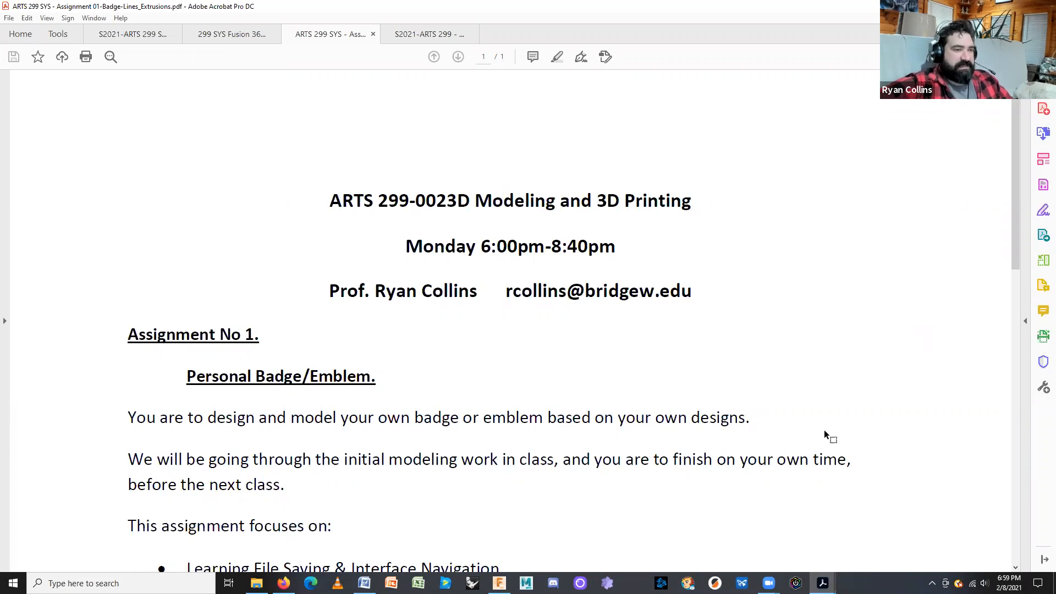
# - Read through the Assignment 01 PDF about the personal badge/emblem, and select the due date Monday, February 15
pyautogui.scroll(-1, 825, 434)
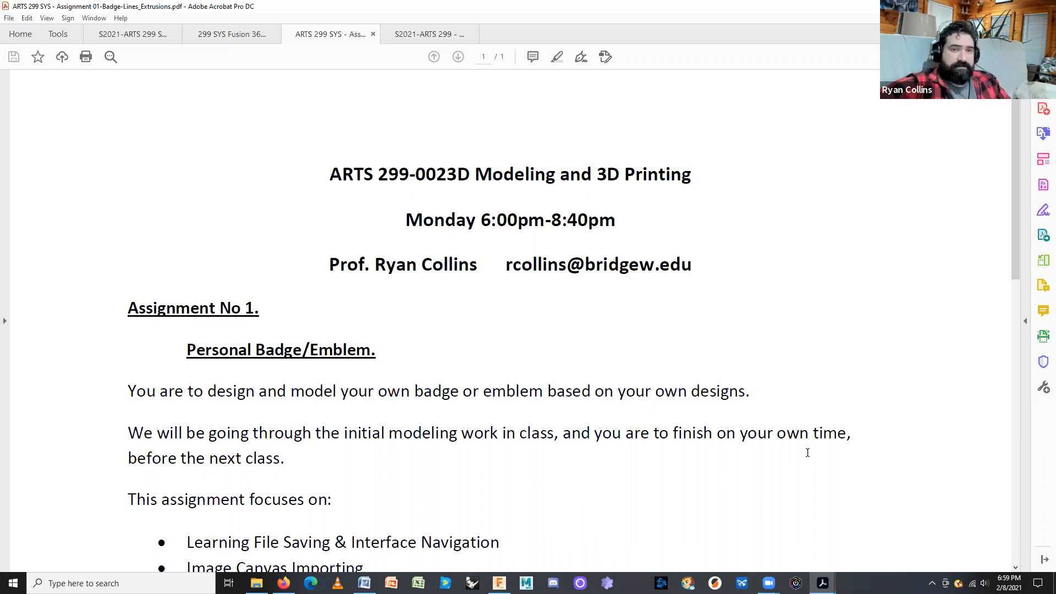
pyautogui.scroll(-12, 808, 452)
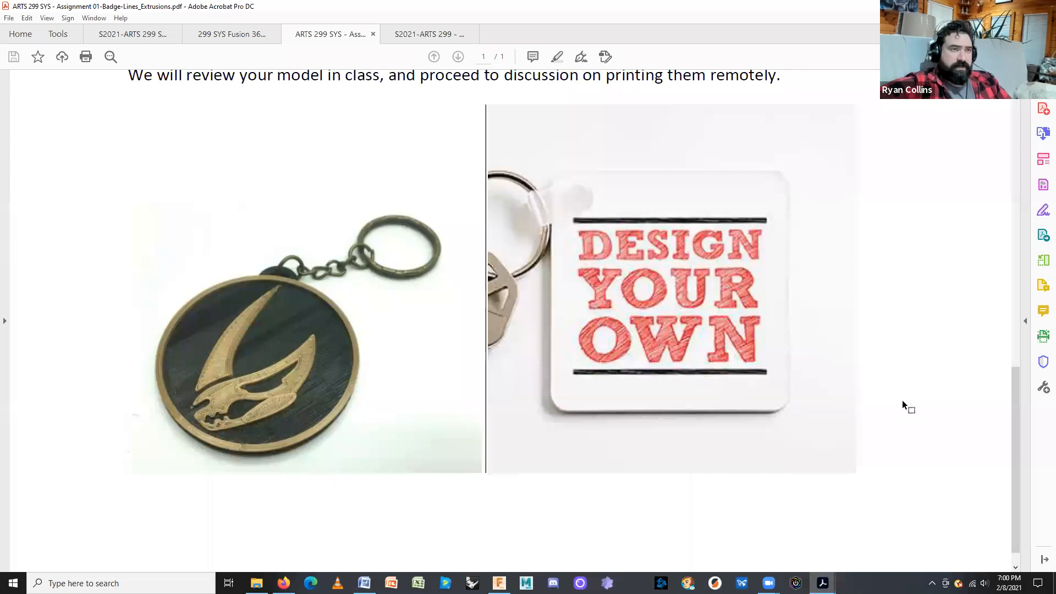
pyautogui.scroll(10, 902, 401)
pyautogui.scroll(2, 902, 404)
pyautogui.scroll(-3, 903, 405)
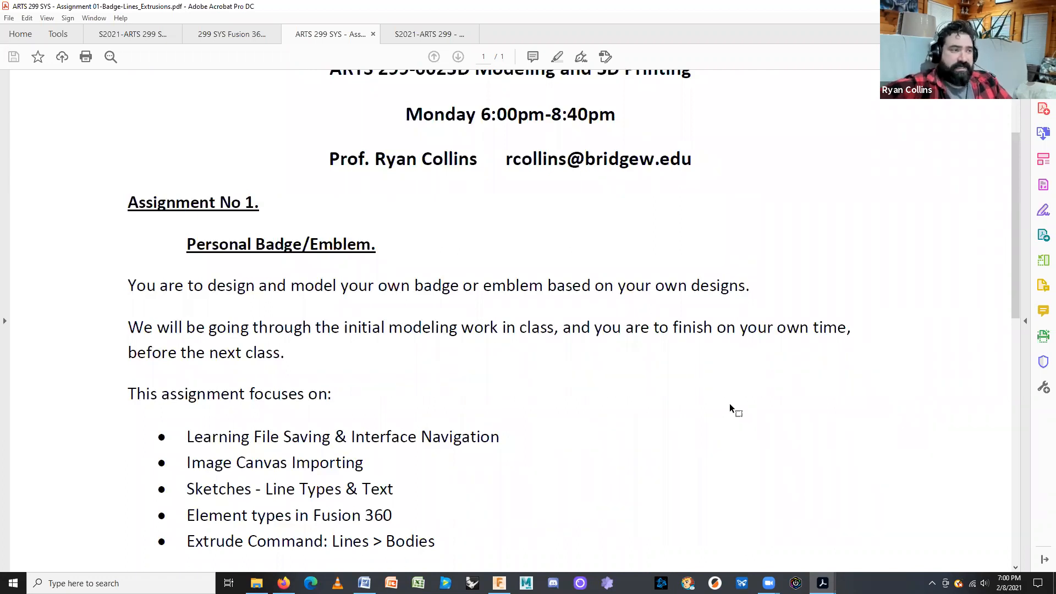
pyautogui.scroll(-6, 726, 404)
pyautogui.moveTo(328, 324); pyautogui.dragTo(494, 326)
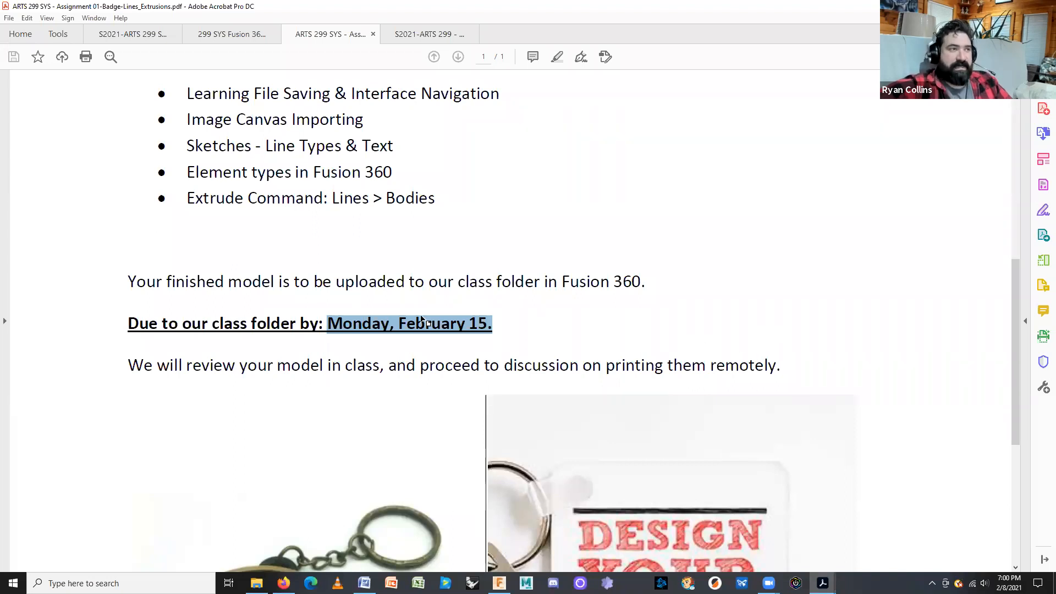
# - Review the assignment's focus topics, clear the text selection and switch back to Fusion 360
pyautogui.scroll(4, 644, 344)
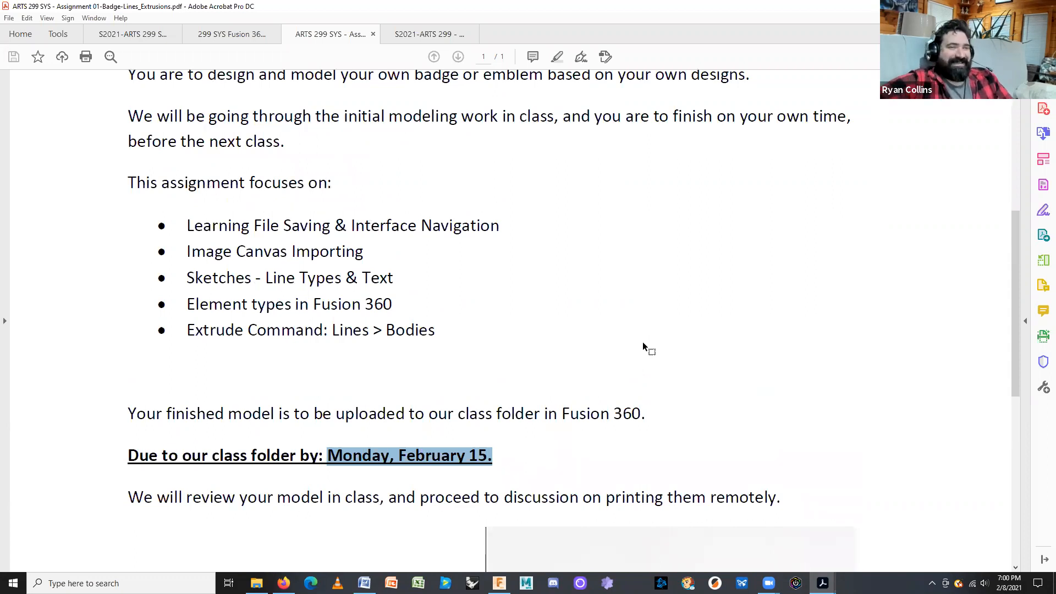
pyautogui.scroll(3, 394, 367)
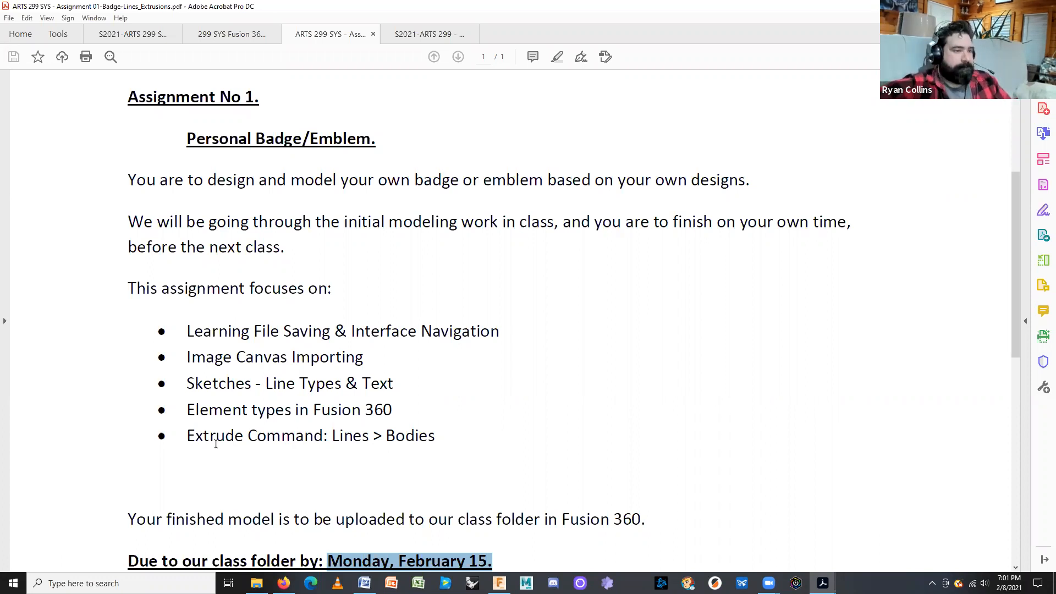
pyautogui.click(617, 455)
pyautogui.scroll(-3, 618, 456)
pyautogui.scroll(6, 819, 467)
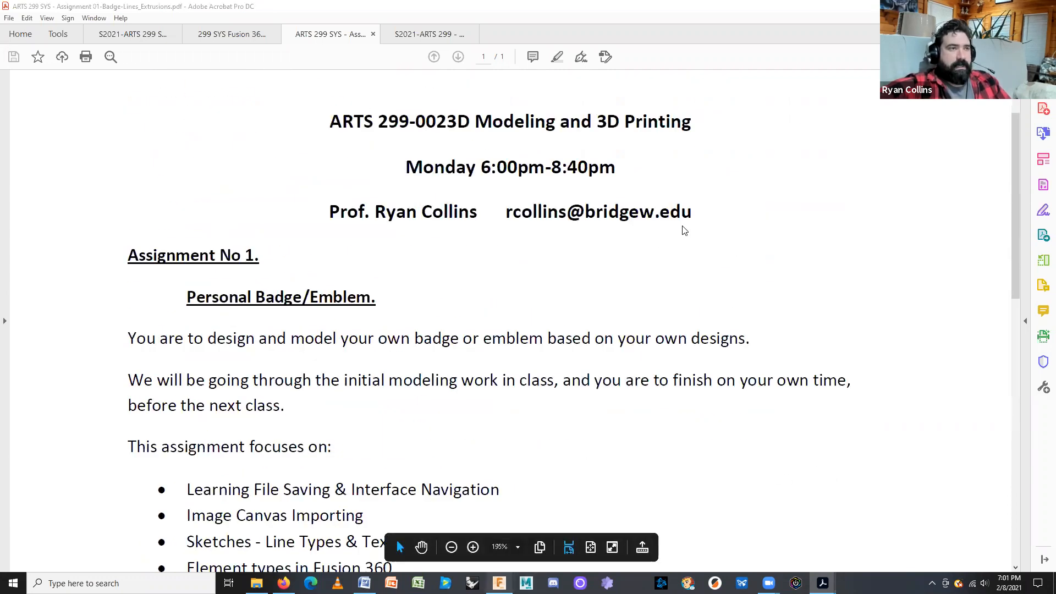
pyautogui.hotkey('alt', 'Tab')
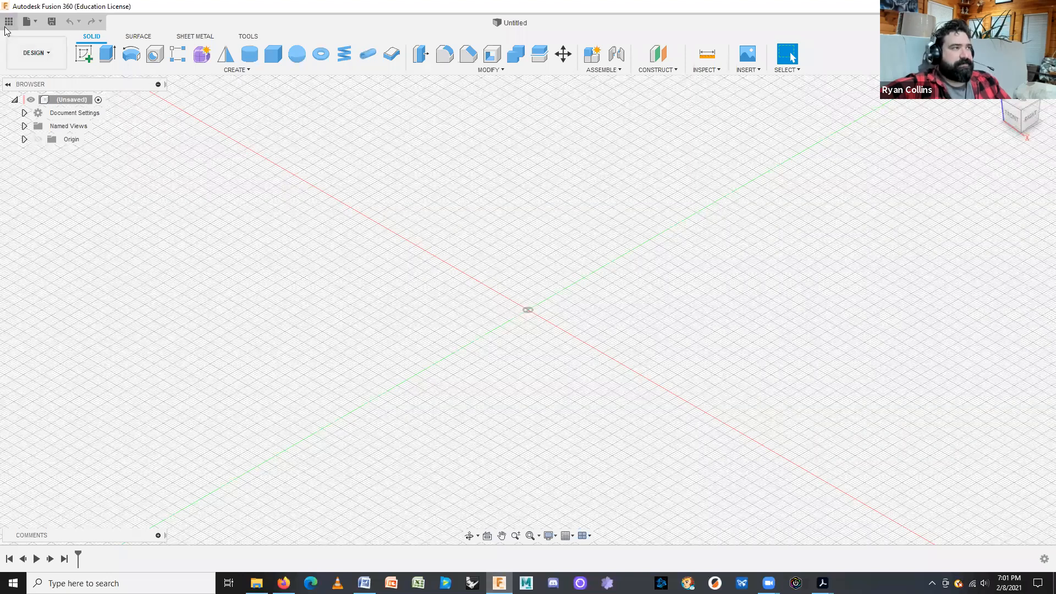
# - Browse the team's cloud projects and open the Assignment 01 Badges folder in BSU ARTS 299 Rendering Printing Class
pyautogui.click(5, 29)
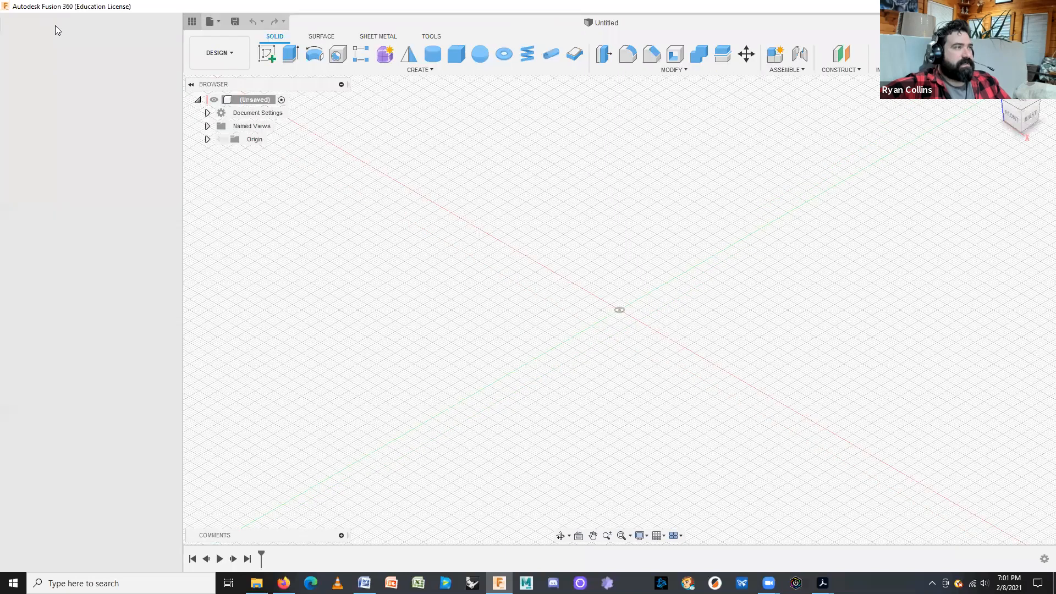
pyautogui.click(55, 25)
pyautogui.click(44, 54)
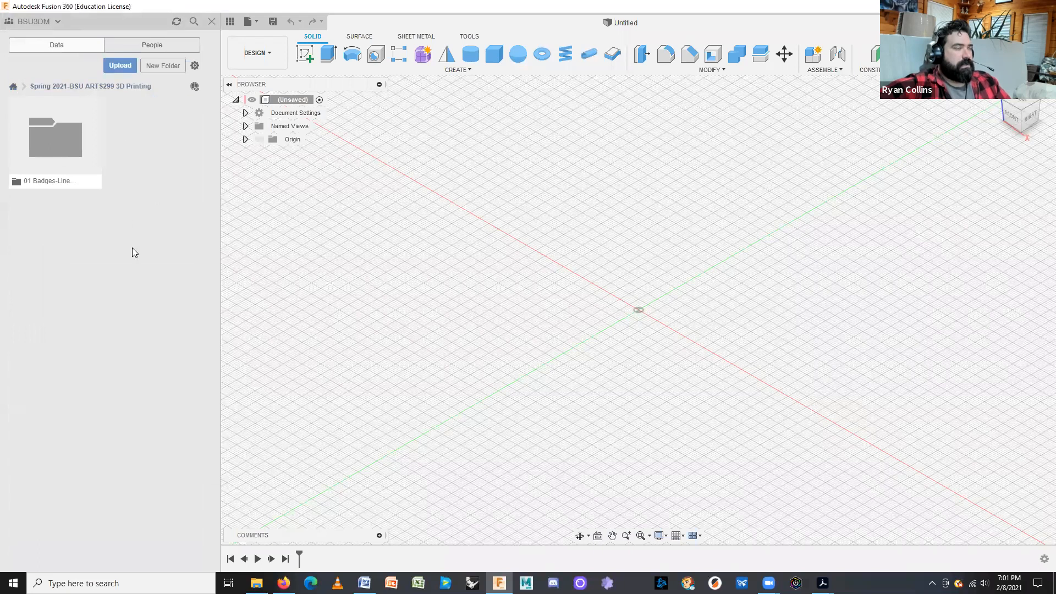
pyautogui.click(13, 88)
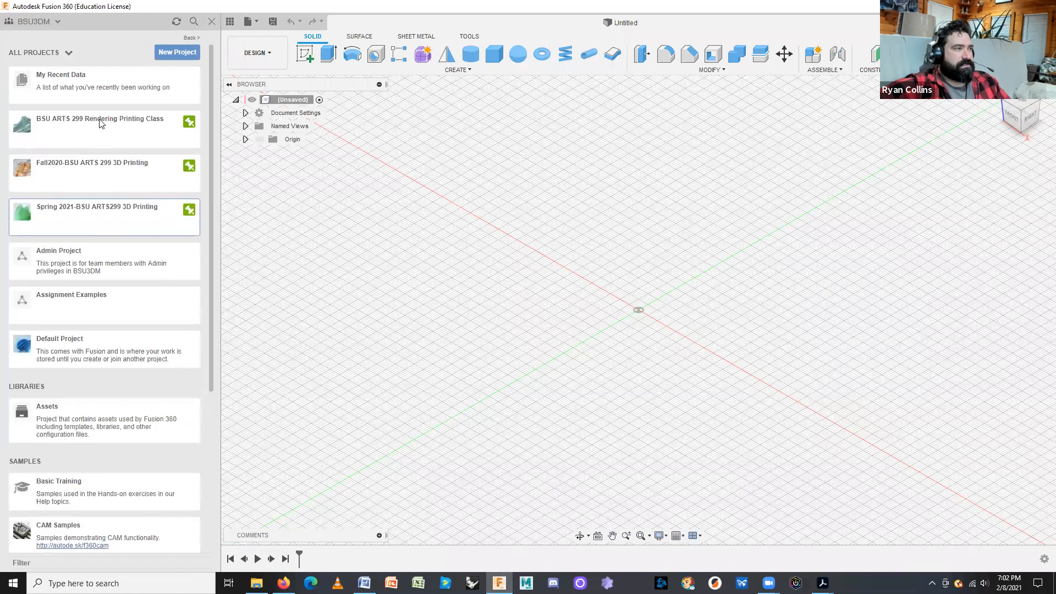
pyautogui.click(77, 132)
pyautogui.click(41, 139)
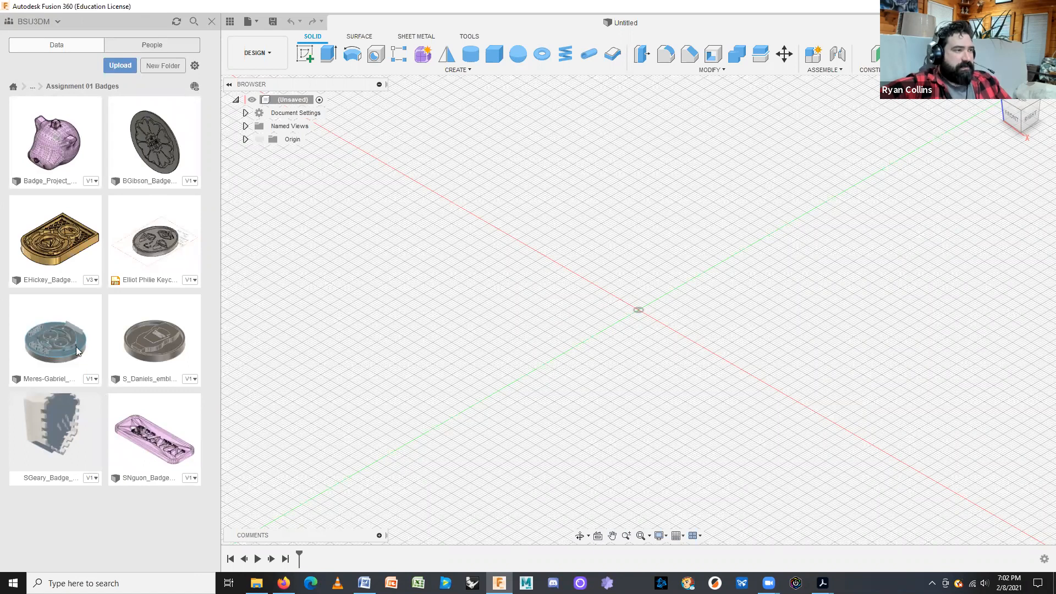
# - Open the round Morty badge example, view it from a steeper angle, and open the tomato ketchup badge example
pyautogui.doubleClick(42, 323)
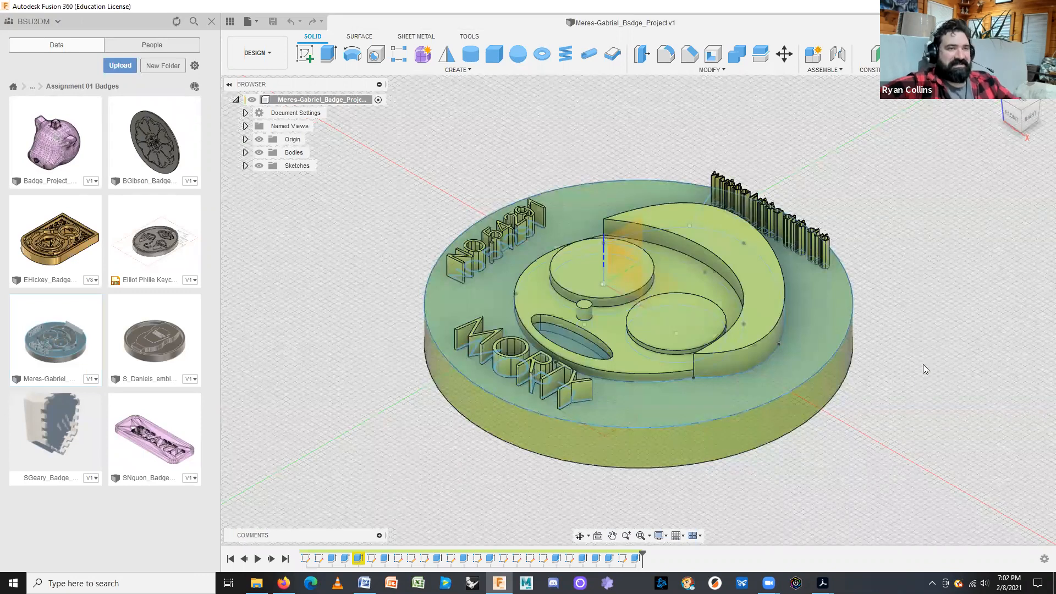
pyautogui.keyDown('shift'); pyautogui.moveTo(865, 441); pyautogui.dragTo(885, 473, button='middle'); pyautogui.keyUp('shift')
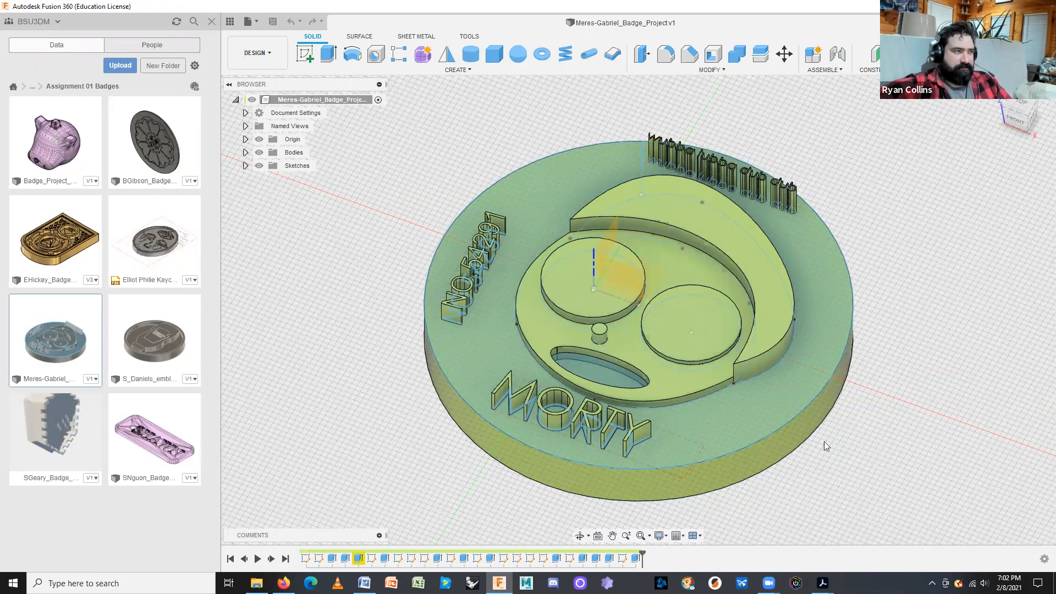
pyautogui.doubleClick(148, 352)
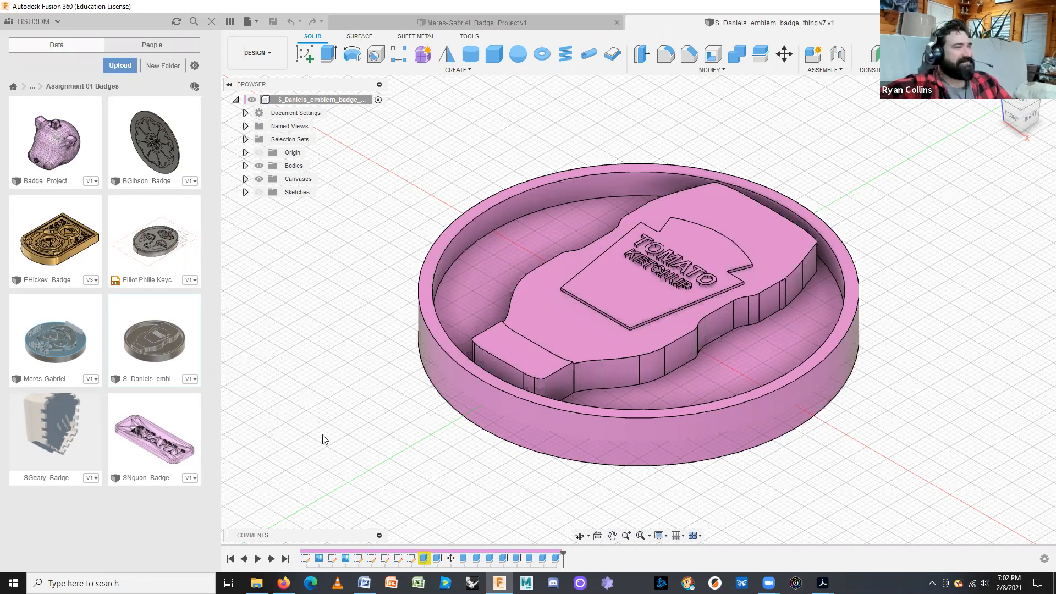
# - Open the round flower badge example, examine its petals and central symbols up close, and fit it in the front view
pyautogui.click(148, 140)
pyautogui.doubleClick(147, 139)
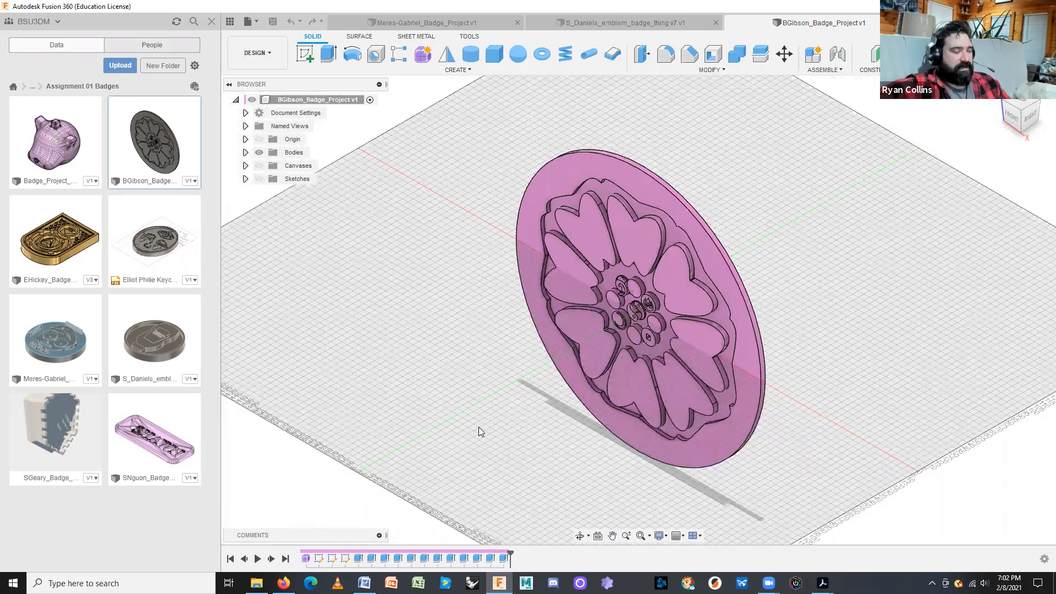
pyautogui.scroll(-3, 523, 396)
pyautogui.scroll(4, 520, 406)
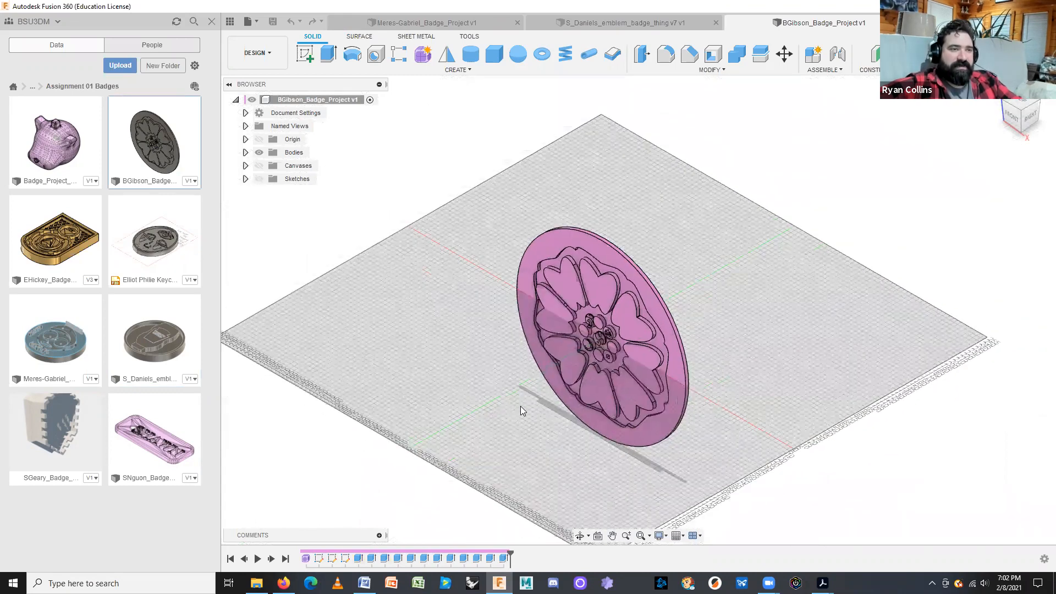
pyautogui.scroll(4, 516, 424)
pyautogui.moveTo(557, 419); pyautogui.dragTo(309, 527, button='middle')
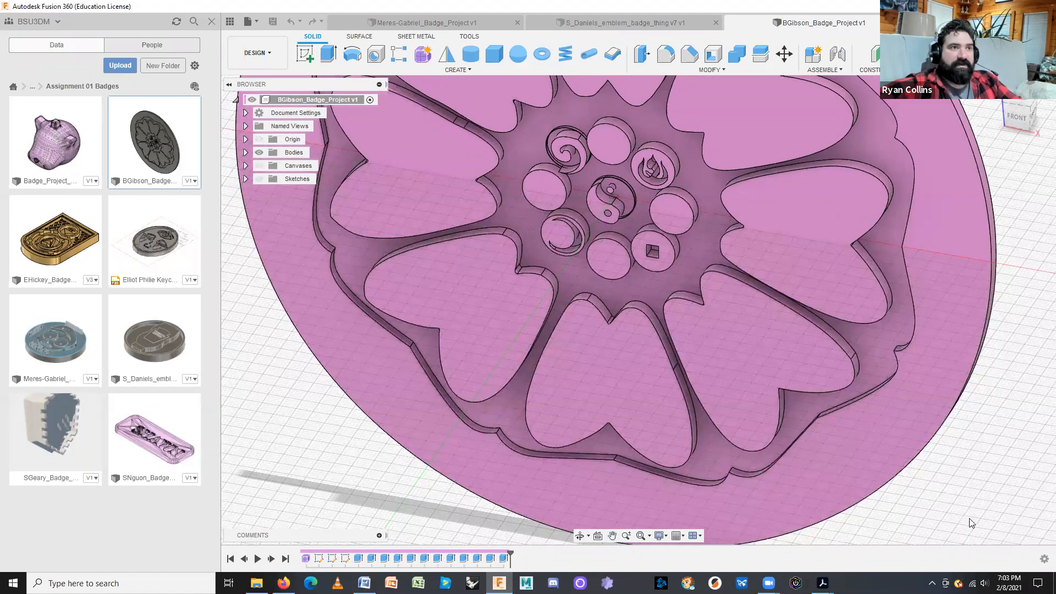
pyautogui.scroll(-3, 969, 519)
pyautogui.moveTo(949, 514); pyautogui.dragTo(896, 519, button='middle')
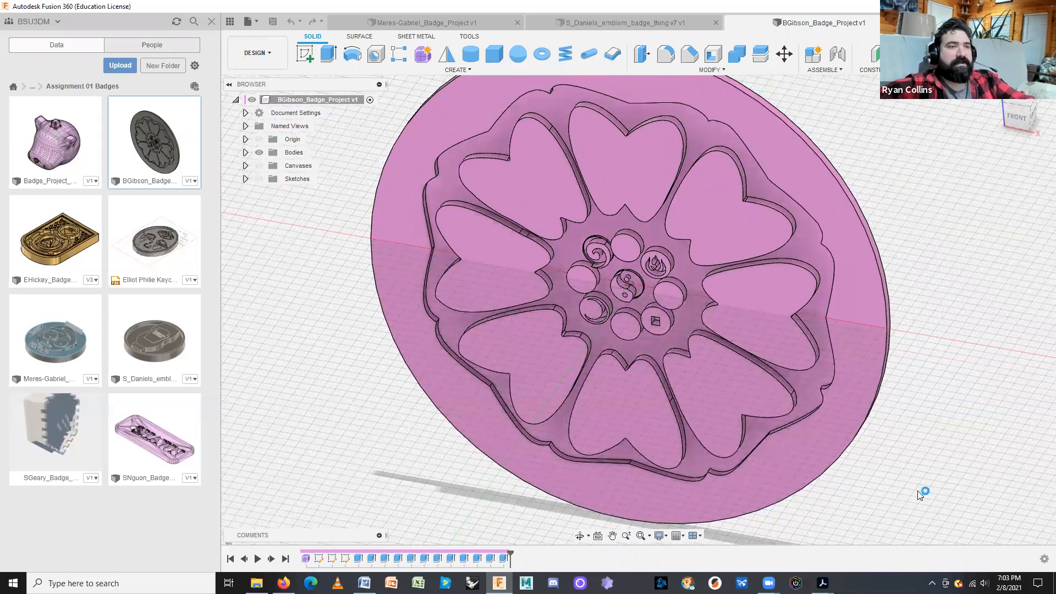
pyautogui.scroll(-2, 868, 485)
pyautogui.scroll(-1, 868, 485)
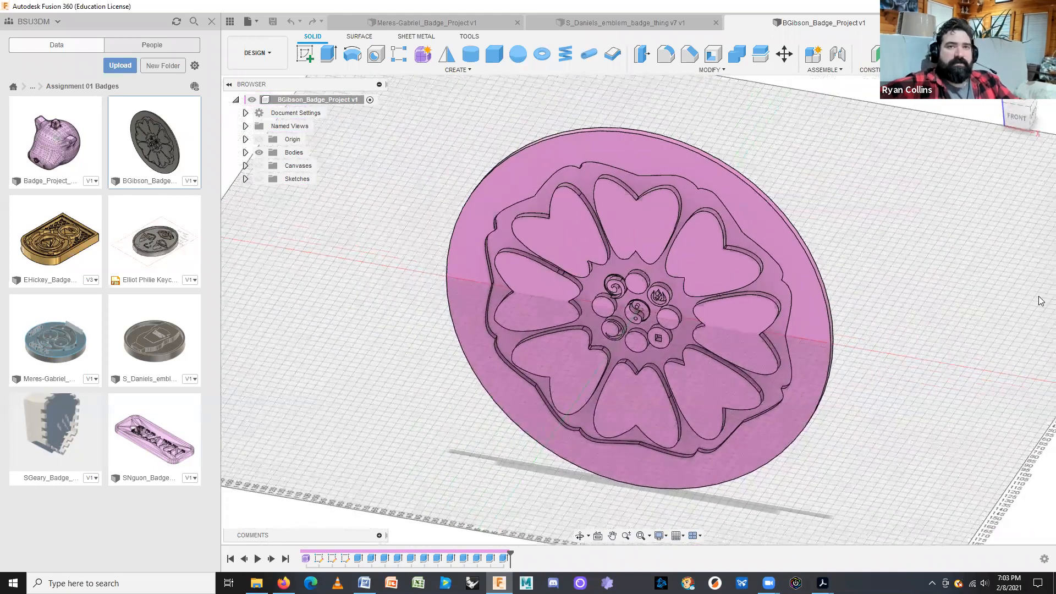
pyautogui.click(1018, 117)
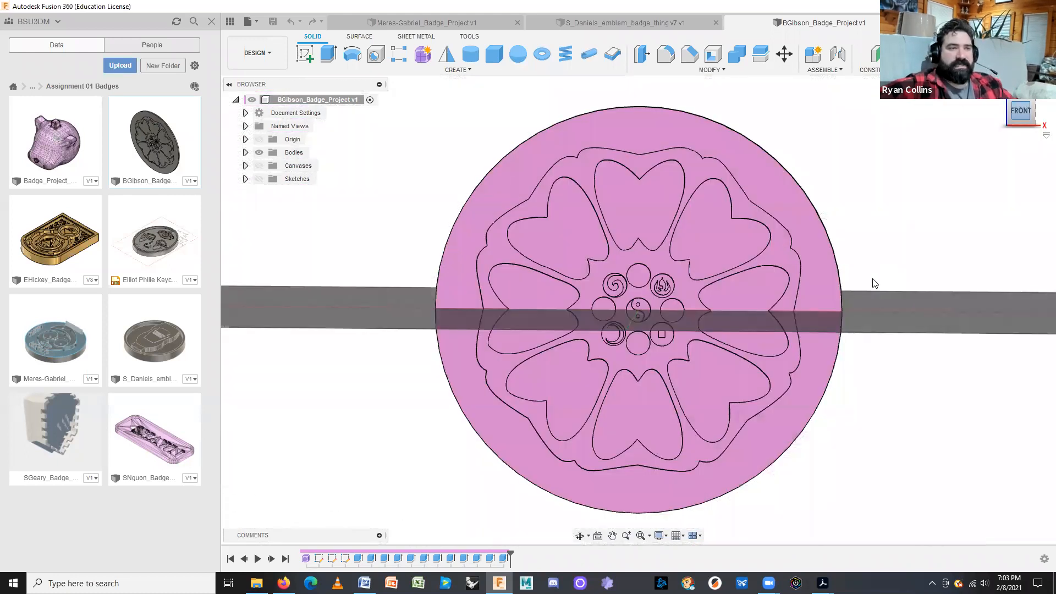
pyautogui.press('F6')
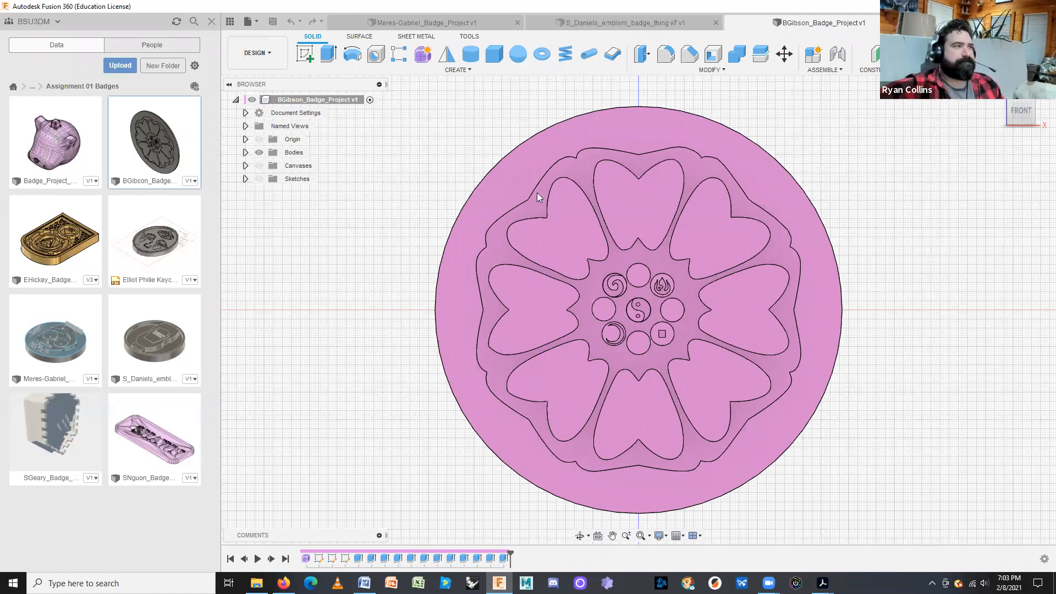
# - Open the shield-shaped badge example with stars and arrow emblems, and examine it at an angle and from above
pyautogui.doubleClick(63, 243)
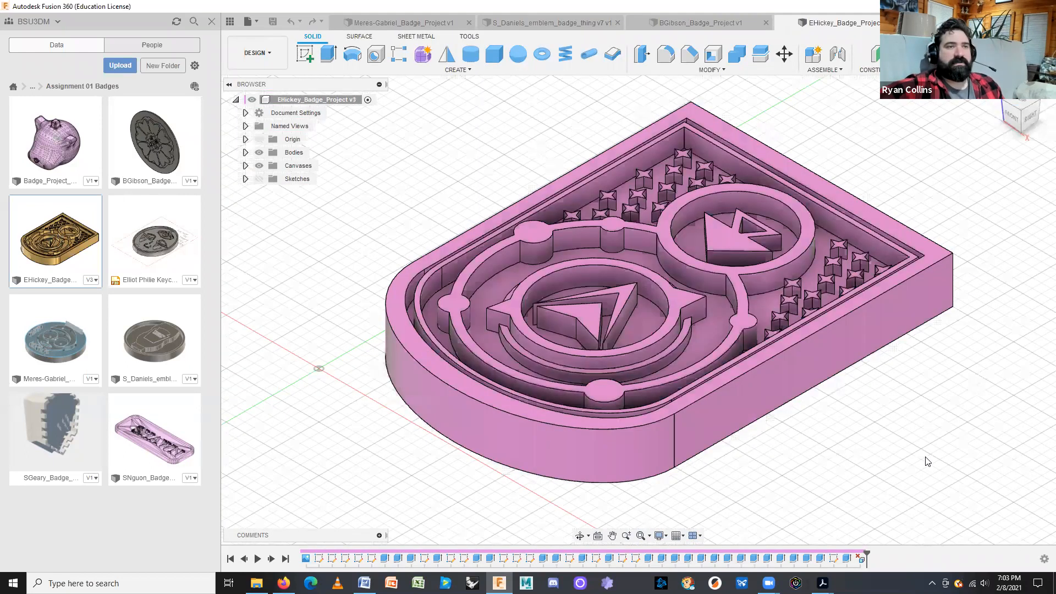
pyautogui.keyDown('shift'); pyautogui.moveTo(883, 459); pyautogui.dragTo(894, 487, button='middle'); pyautogui.keyUp('shift')
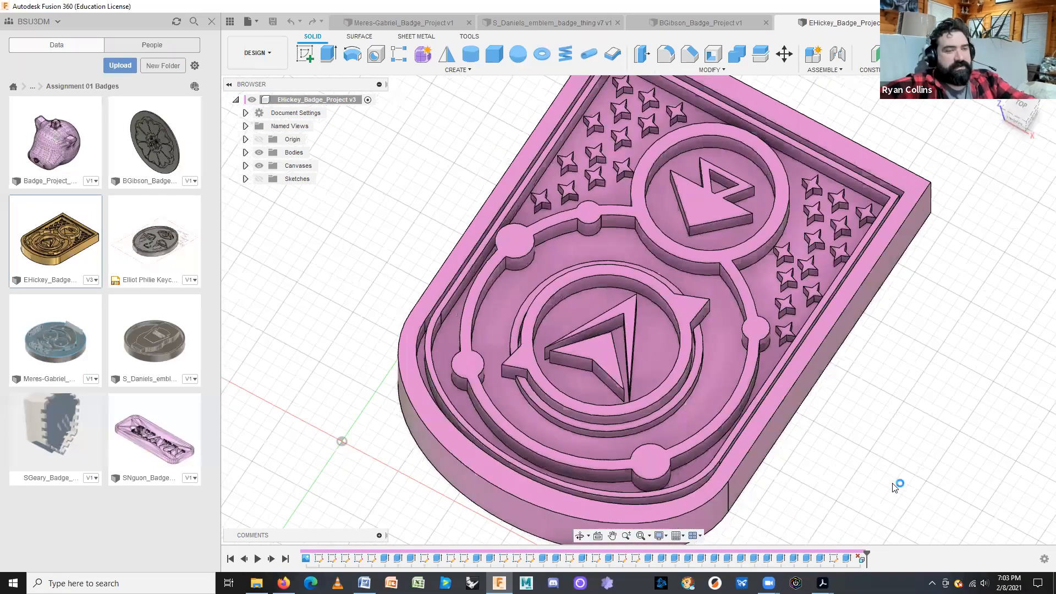
pyautogui.click(1017, 108)
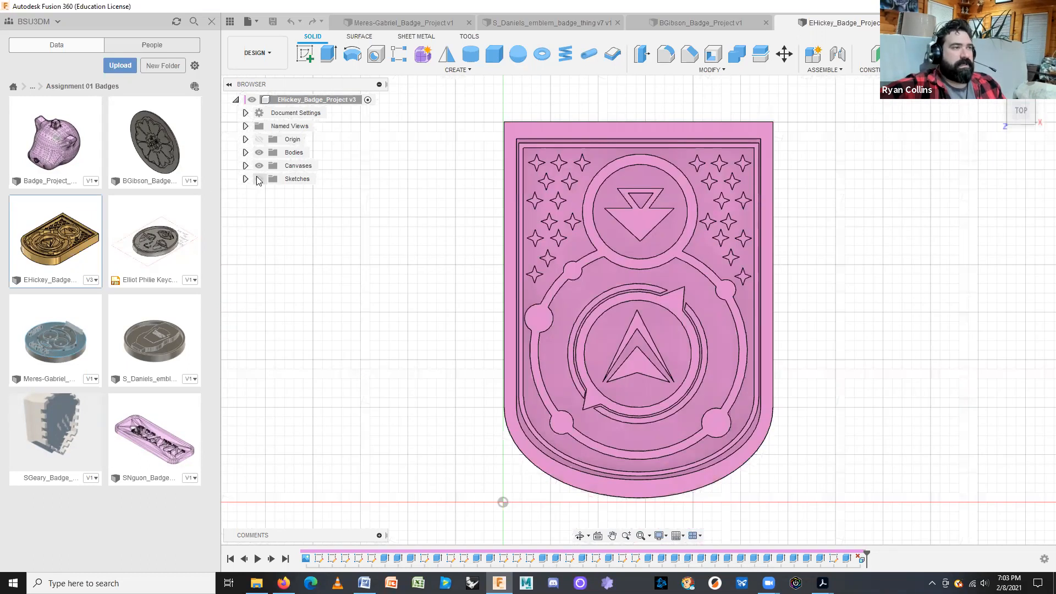
# - Hide the shield badge's bodies, show its sketches, and close the project data browser
pyautogui.click(260, 156)
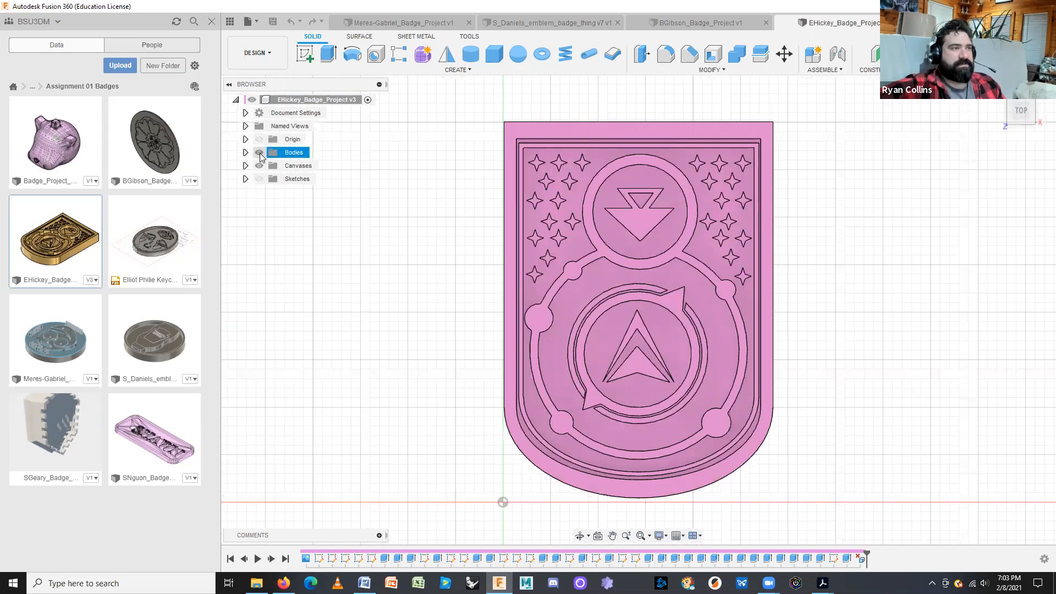
pyautogui.click(260, 153)
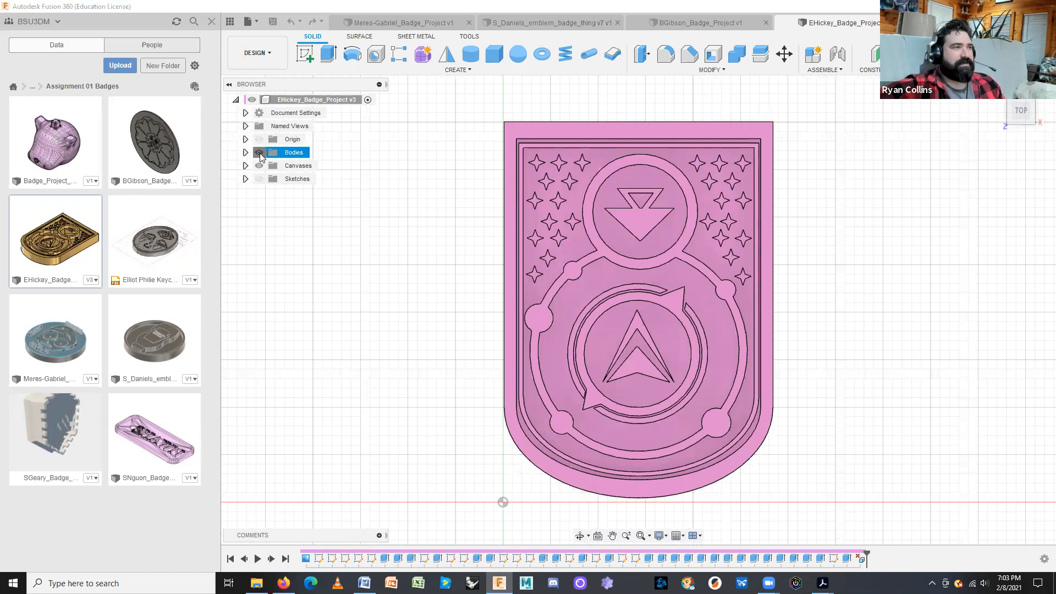
pyautogui.click(259, 179)
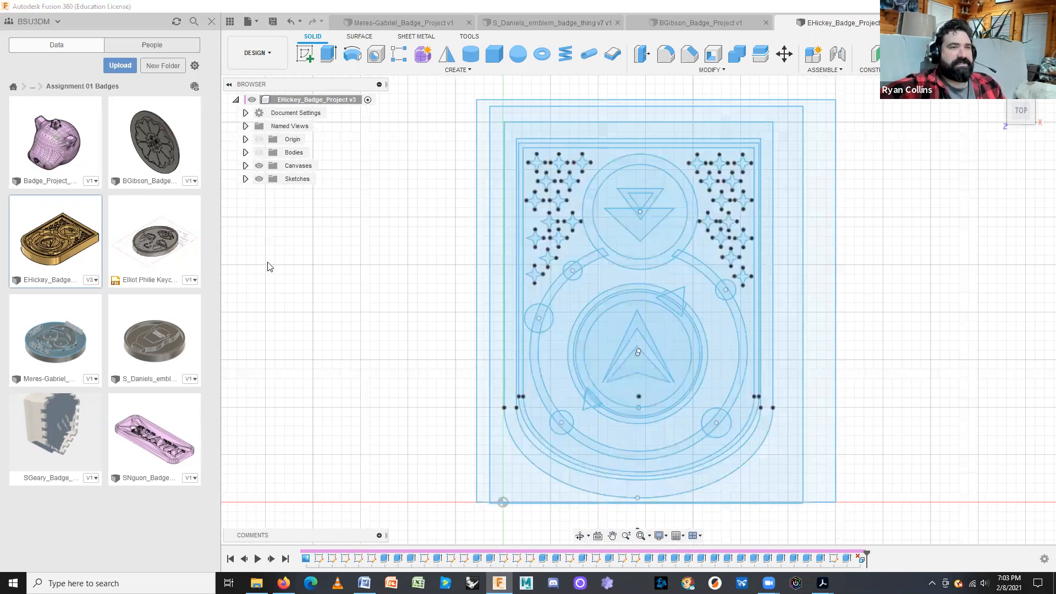
pyautogui.click(212, 21)
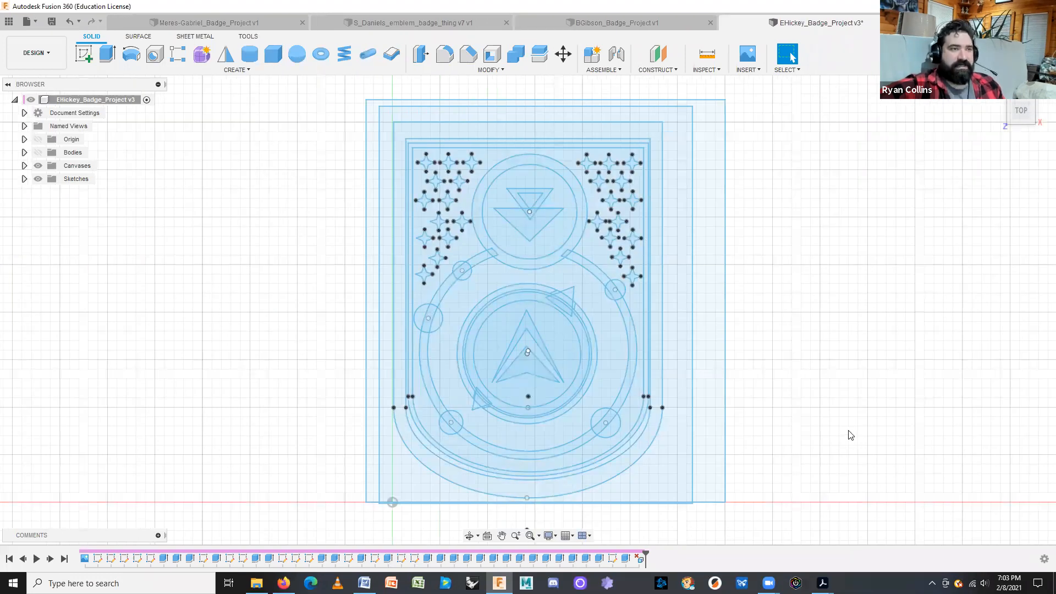
# - Examine the shield badge's sketches in 3D, selecting the large ring's arc and the rectangular area around the badge
pyautogui.keyDown('shift'); pyautogui.moveTo(828, 420); pyautogui.dragTo(560, 351, button='middle'); pyautogui.keyUp('shift')
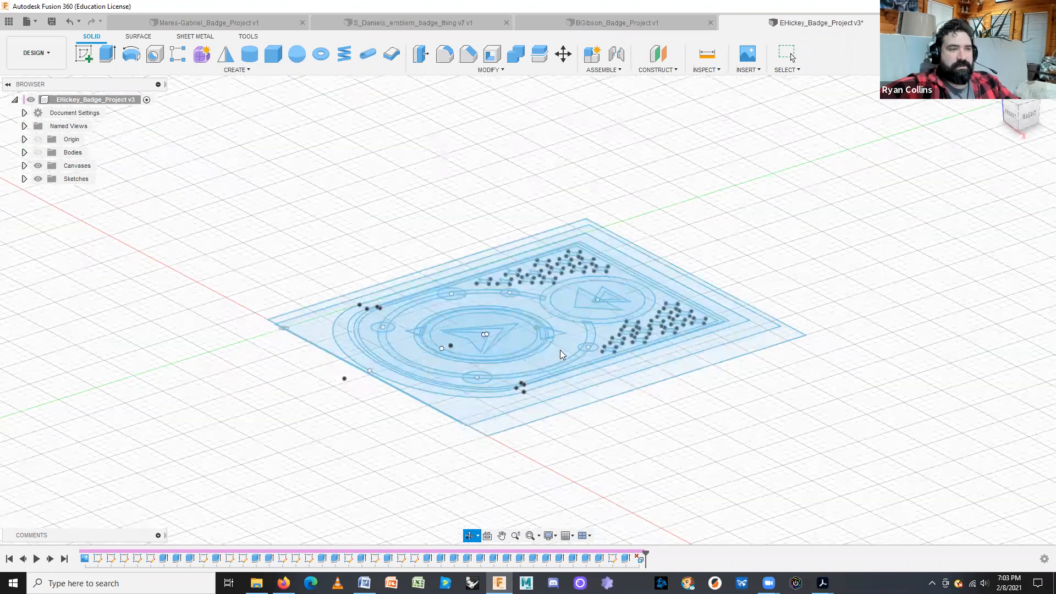
pyautogui.click(590, 333)
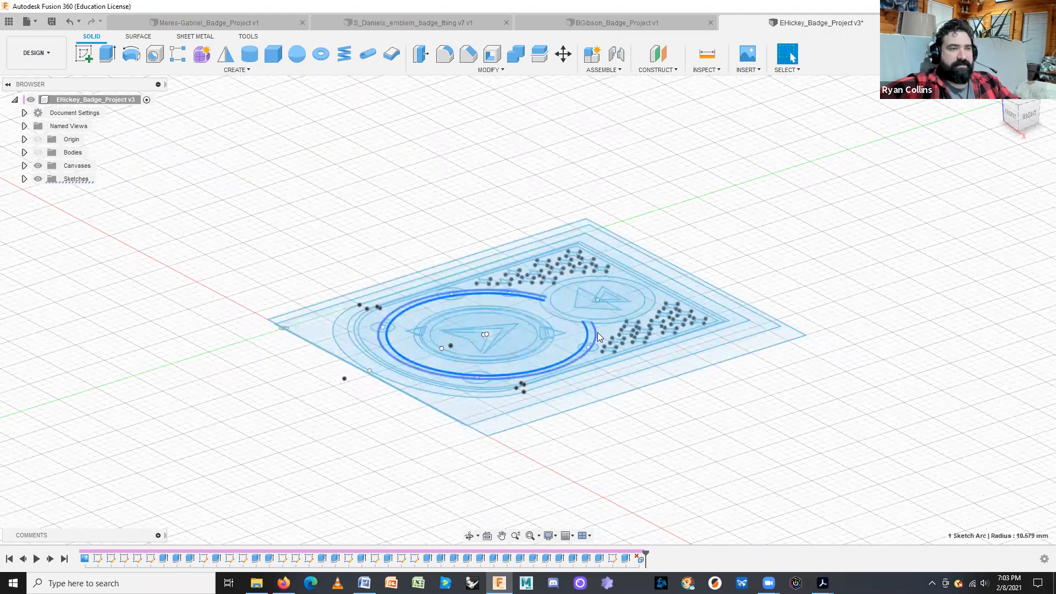
pyautogui.click(586, 312)
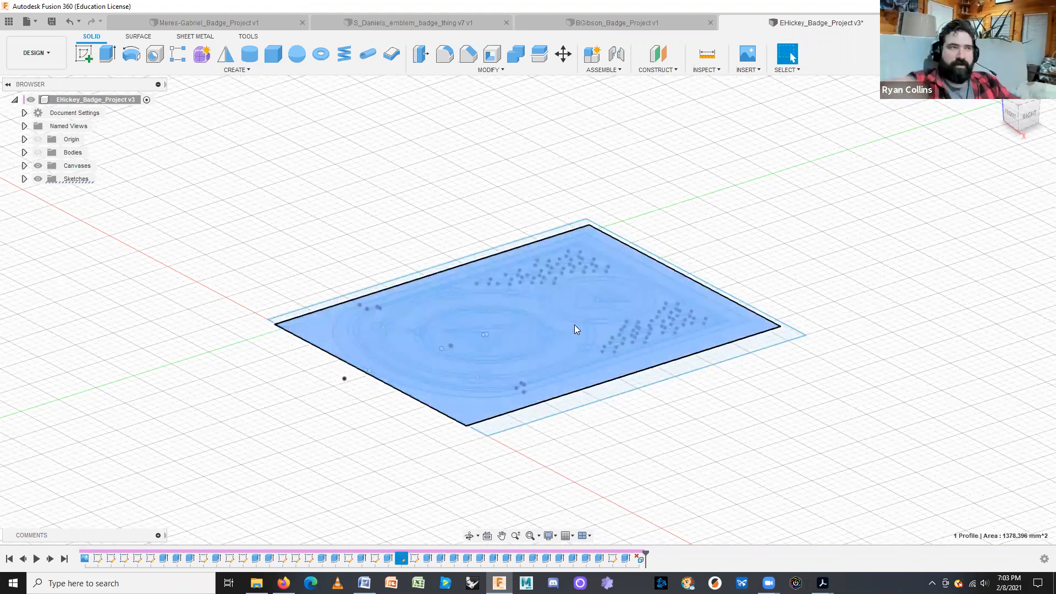
# - Hide the shield badge's sketches, show its bodies again, clear the selection and view the badge at an angle
pyautogui.click(37, 179)
pyautogui.click(38, 153)
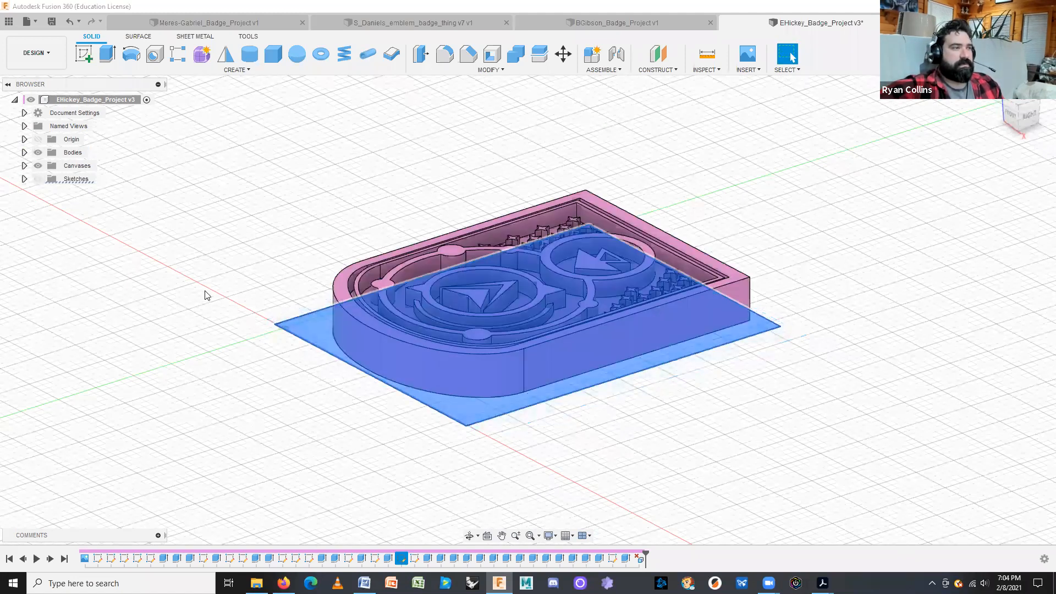
pyautogui.click(105, 241)
pyautogui.keyDown('shift'); pyautogui.moveTo(201, 342); pyautogui.dragTo(222, 364, button='middle'); pyautogui.keyUp('shift')
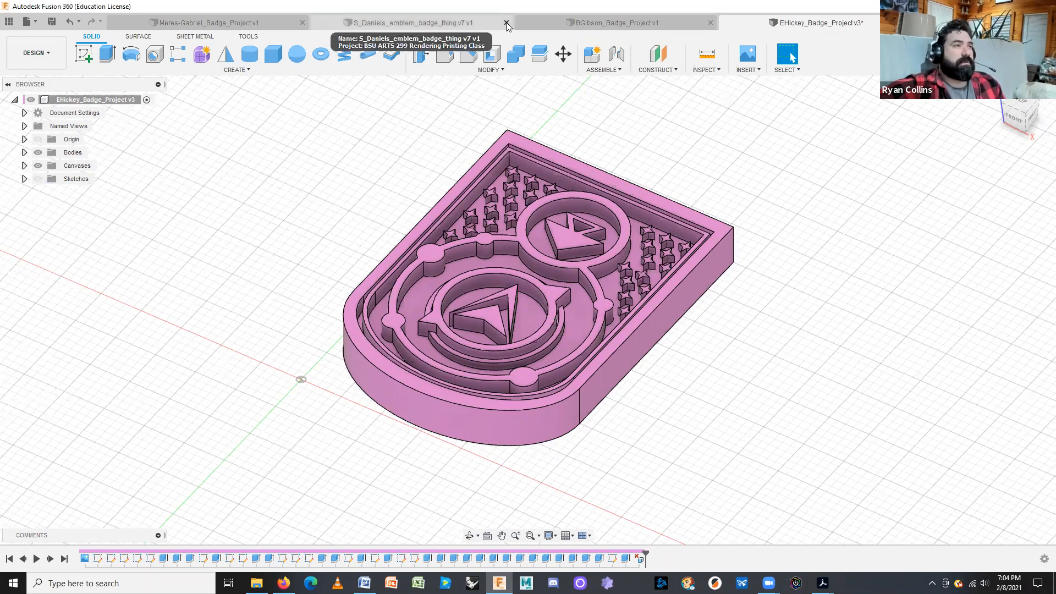
# - Close the four open badge example documents to return to the empty untitled design
pyautogui.click(301, 23)
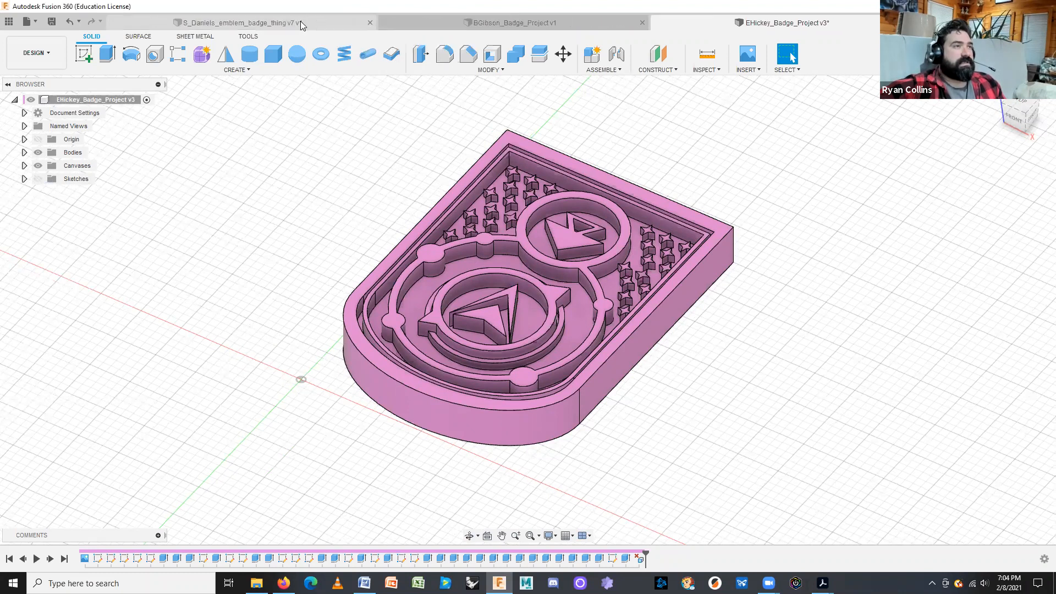
pyautogui.click(370, 23)
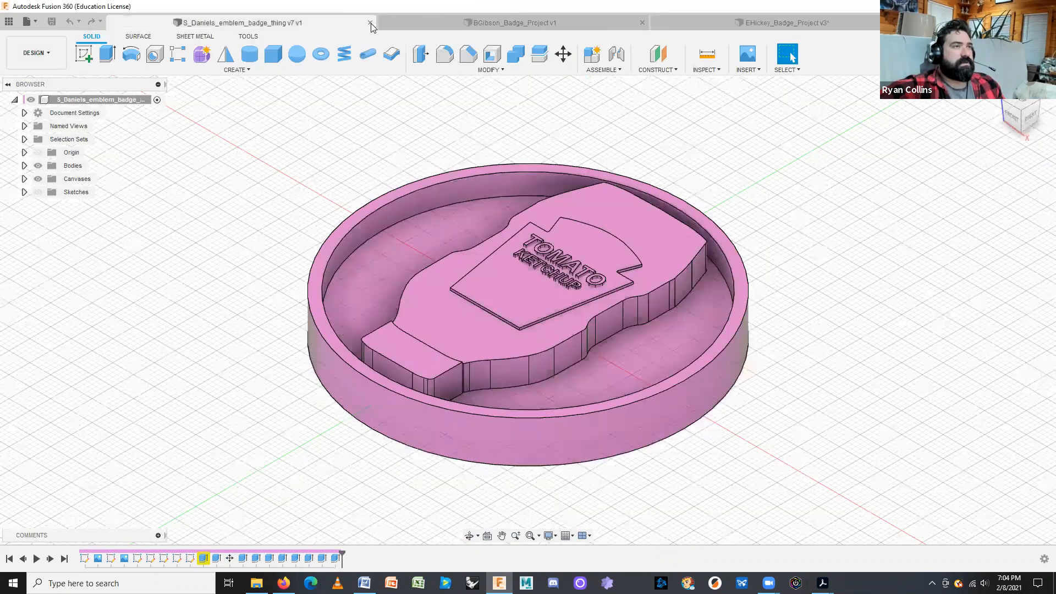
pyautogui.click(507, 23)
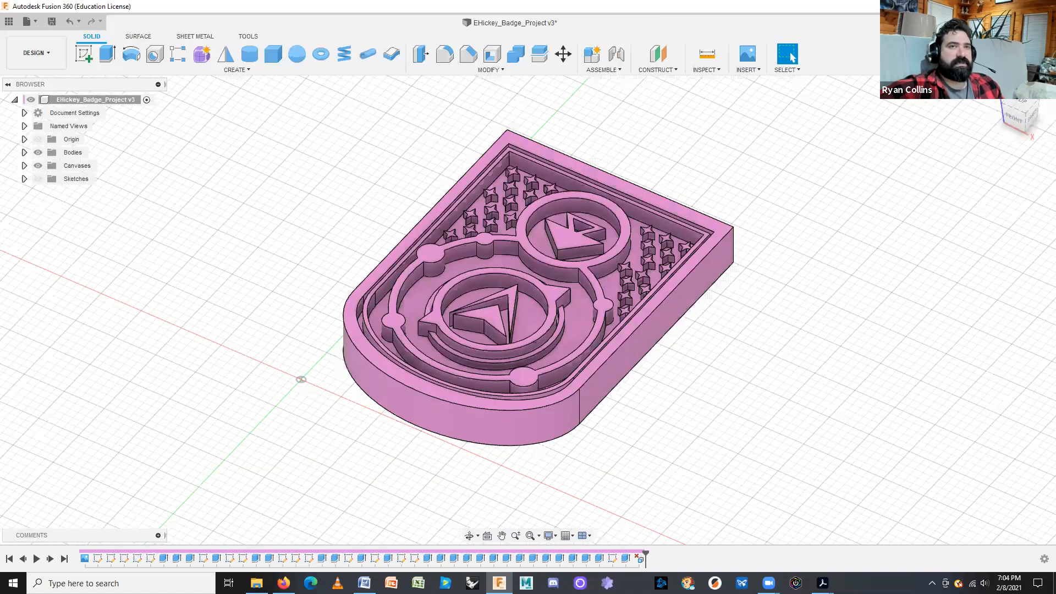
pyautogui.click(907, 22)
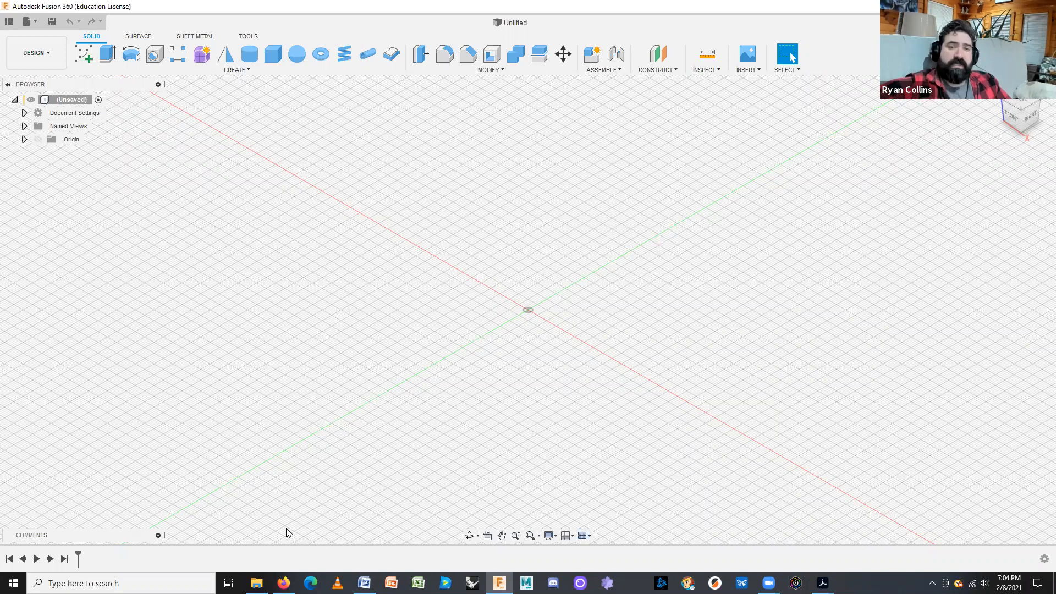
# - Bring up the ARTS 299 3D Modeling and Printing folder in File Explorer, and return to the untitled Fusion 360 design
pyautogui.click(256, 583)
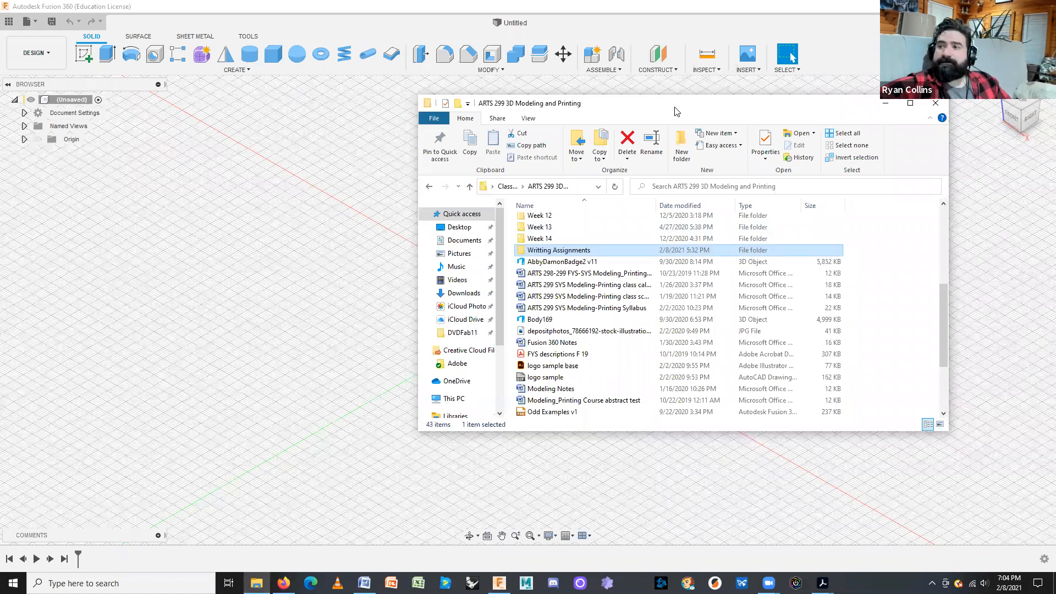
pyautogui.click(792, 57)
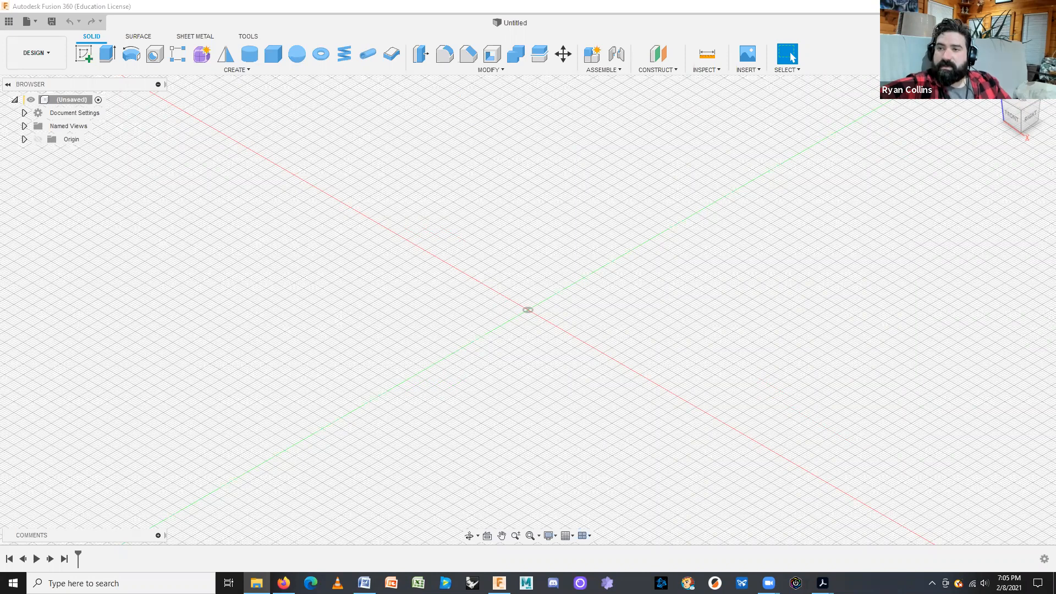
pyautogui.click(688, 316)
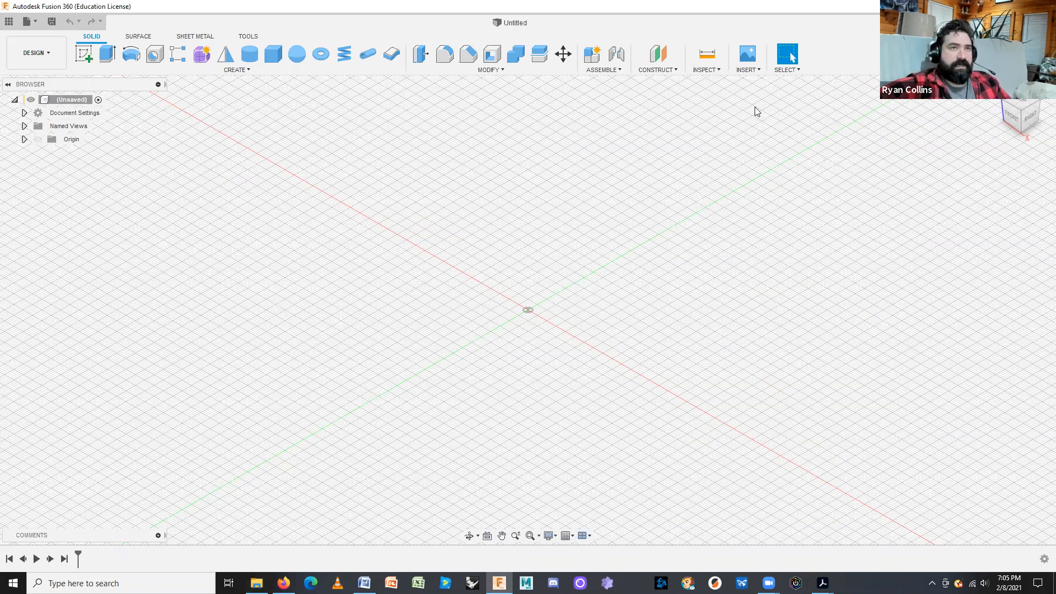
# - Review the available insert commands, including Canvas, Insert SVG and Insert DXF, and dismiss the list
pyautogui.click(751, 70)
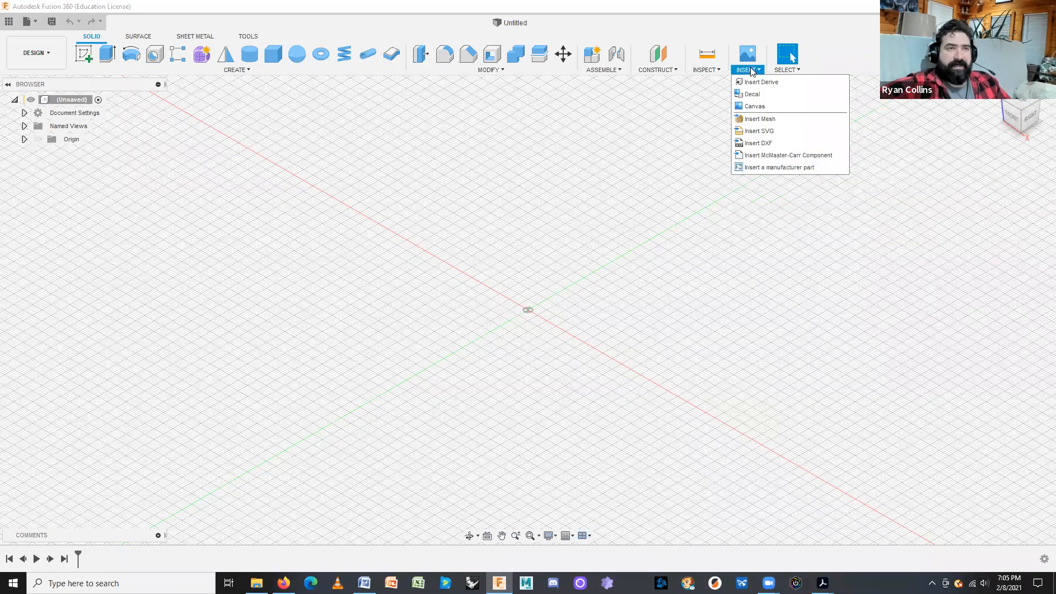
pyautogui.click(677, 205)
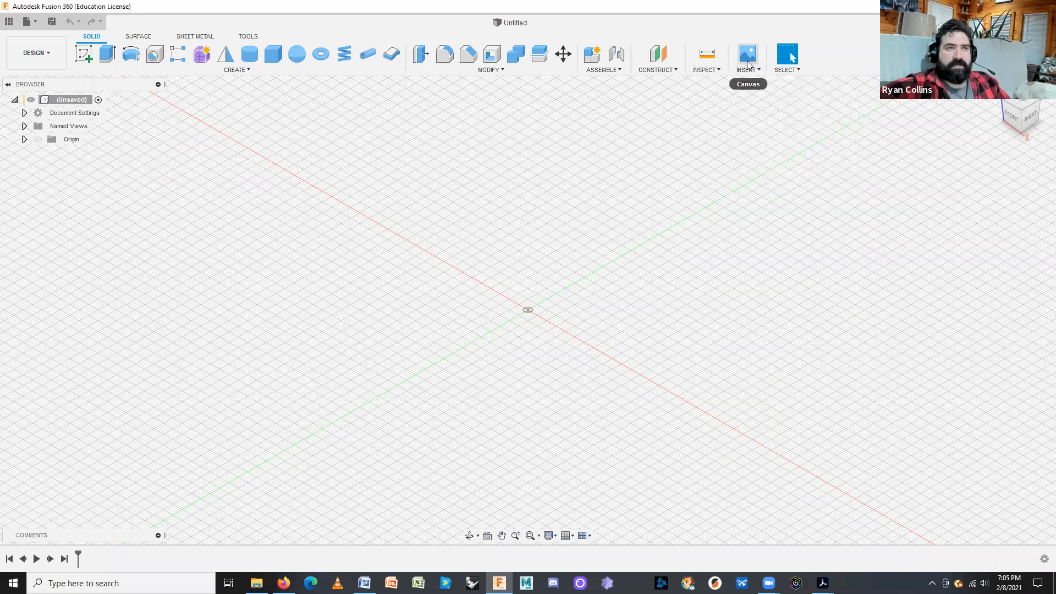
# - Start a canvas from the R2D2 logo_1 image stored in Desktop > Classes > ARTS 299 3D Modeling and Printing
pyautogui.click(748, 65)
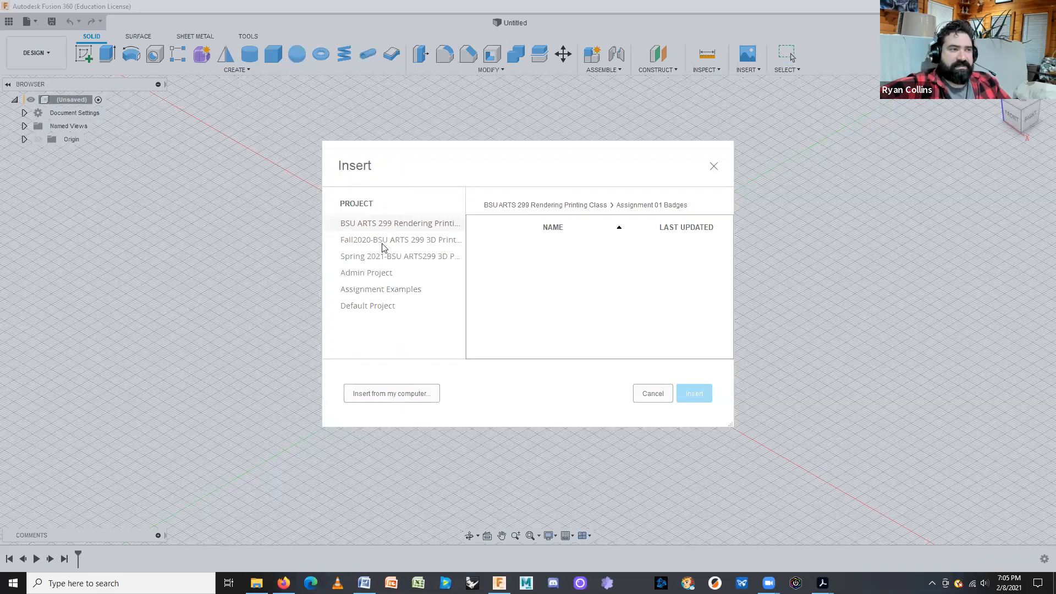
pyautogui.click(388, 402)
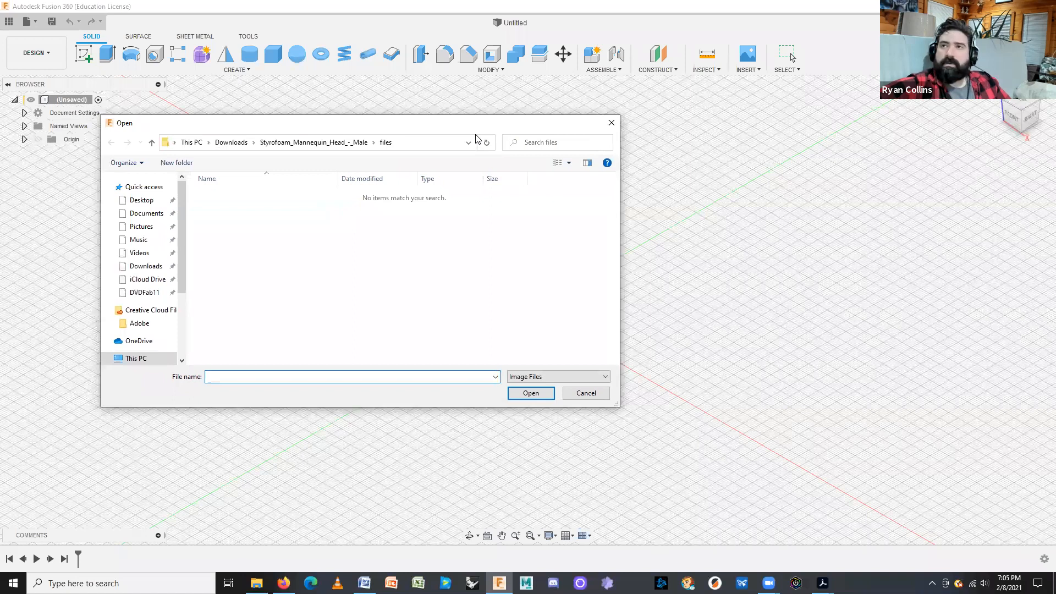
pyautogui.click(611, 122)
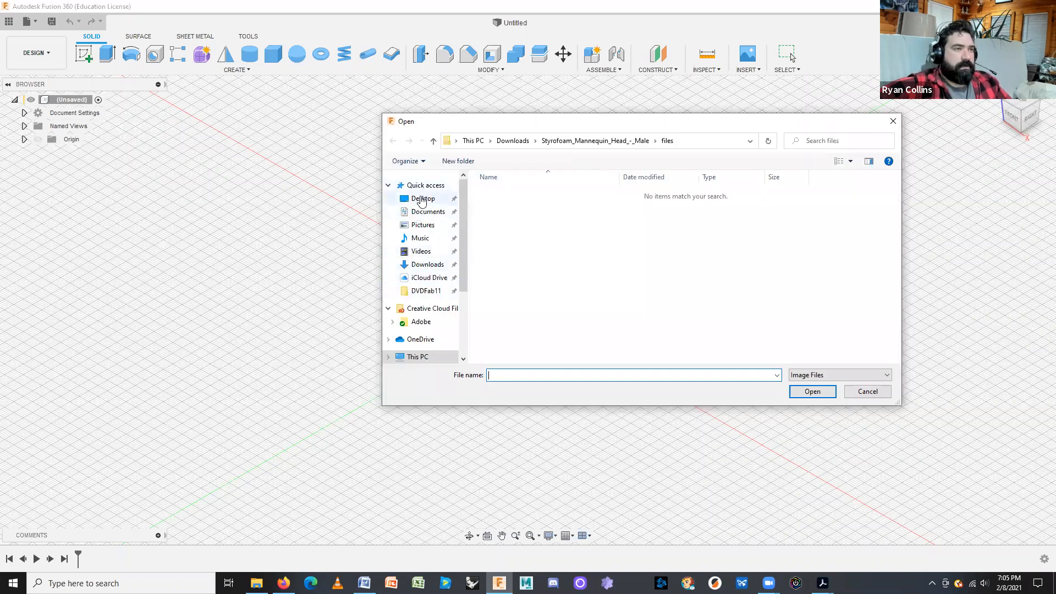
pyautogui.click(421, 199)
pyautogui.doubleClick(674, 225)
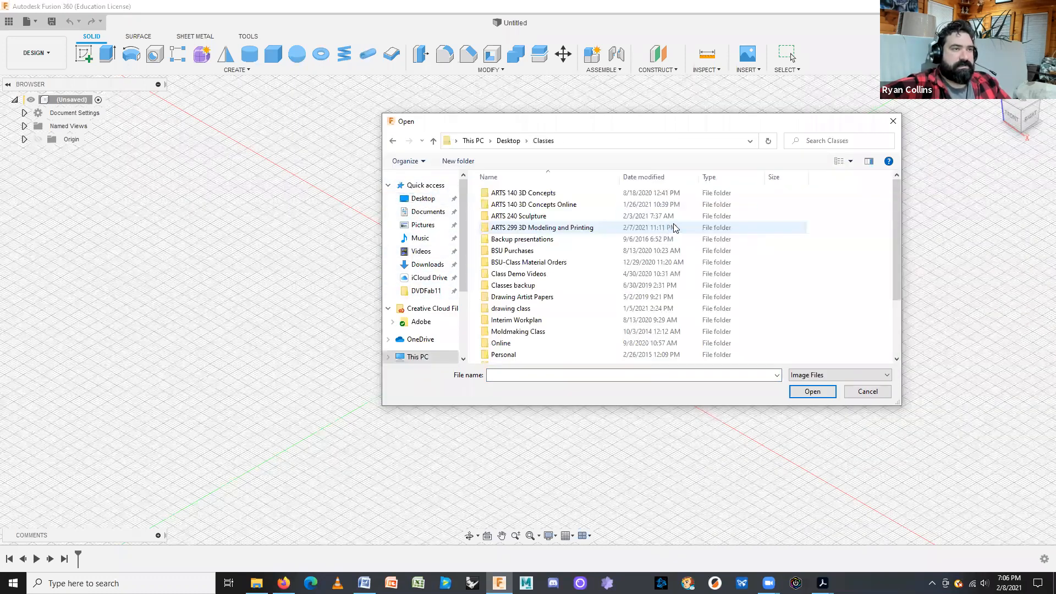
pyautogui.doubleClick(518, 227)
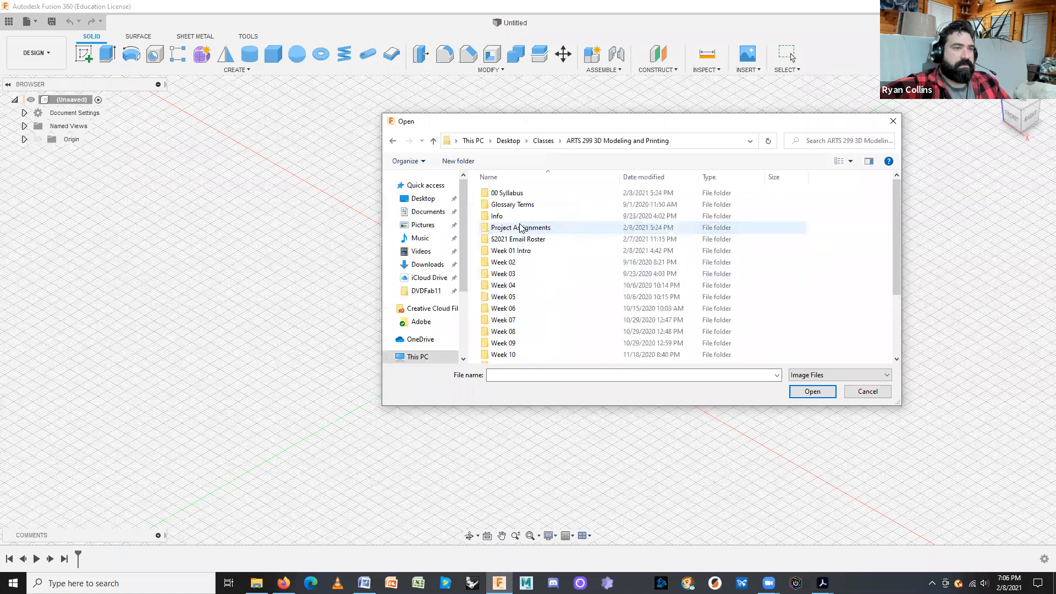
pyautogui.scroll(-3, 536, 294)
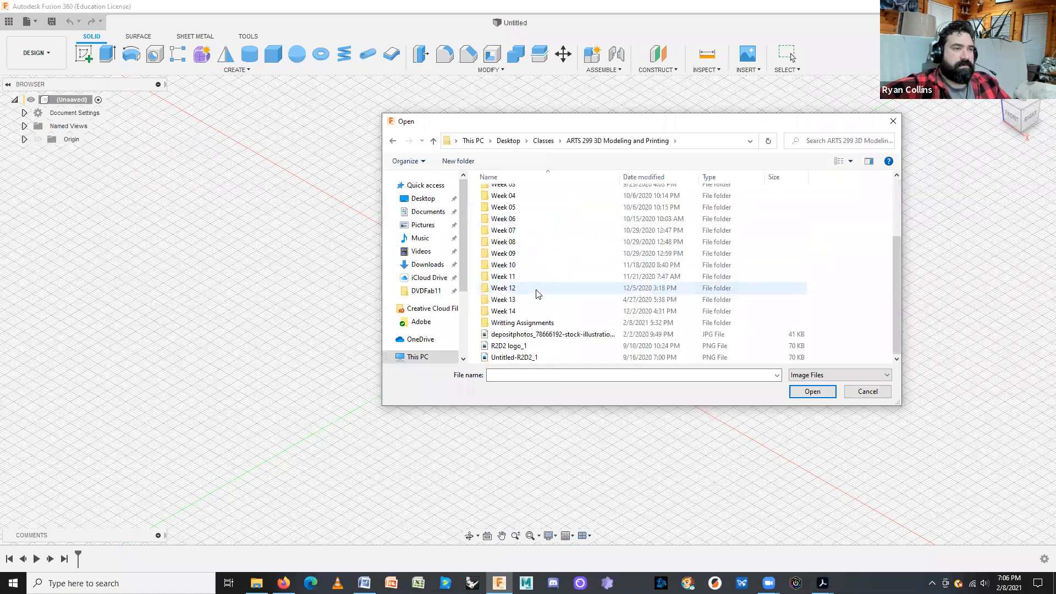
pyautogui.click(531, 350)
pyautogui.click(813, 391)
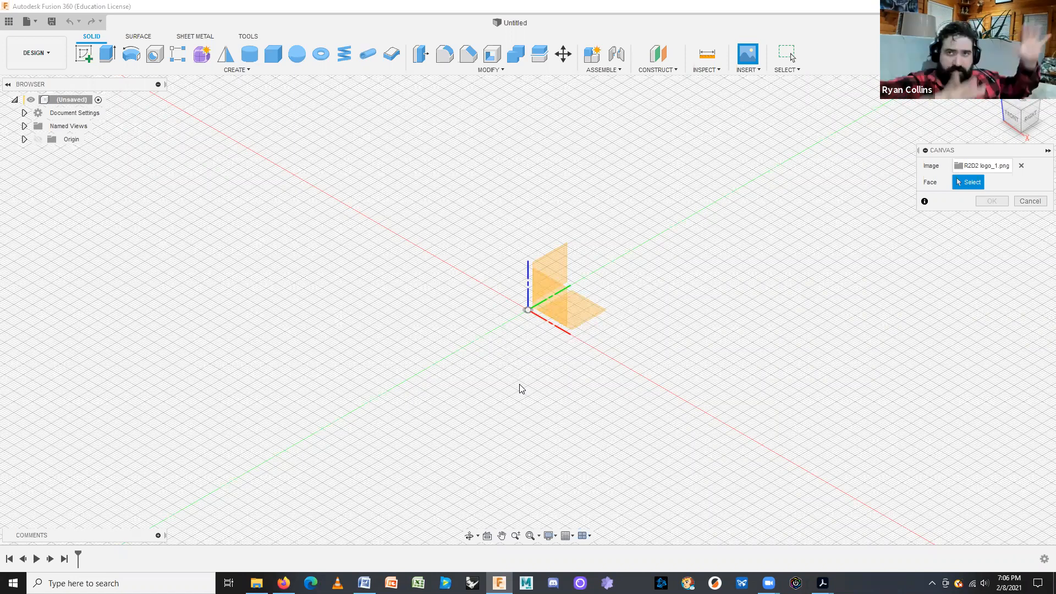
# - Place the R2D2 canvas on the XY plane and look straight down on it from the top view
pyautogui.click(595, 313)
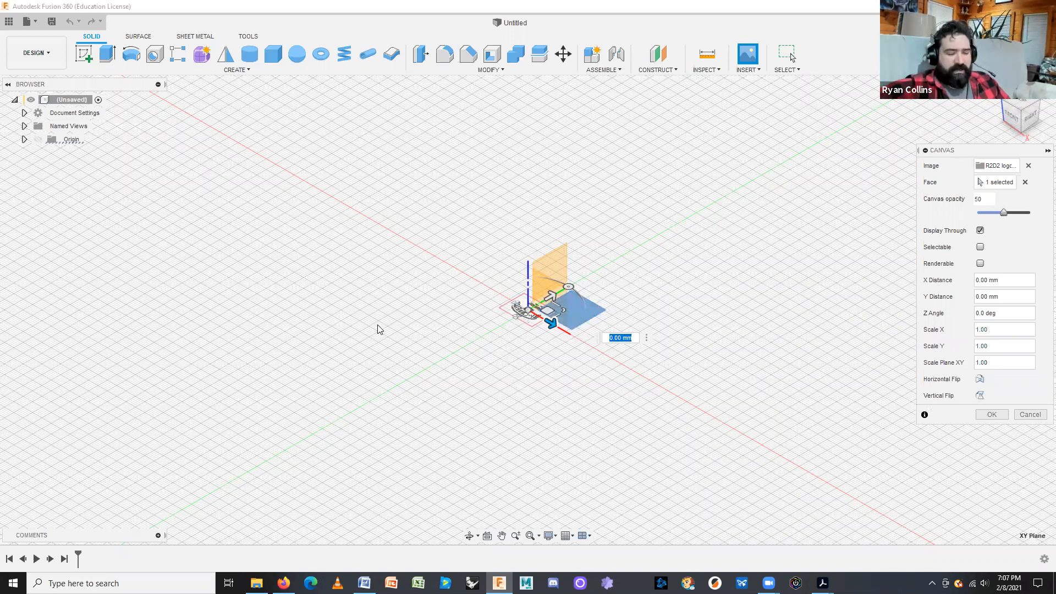
pyautogui.click(1023, 107)
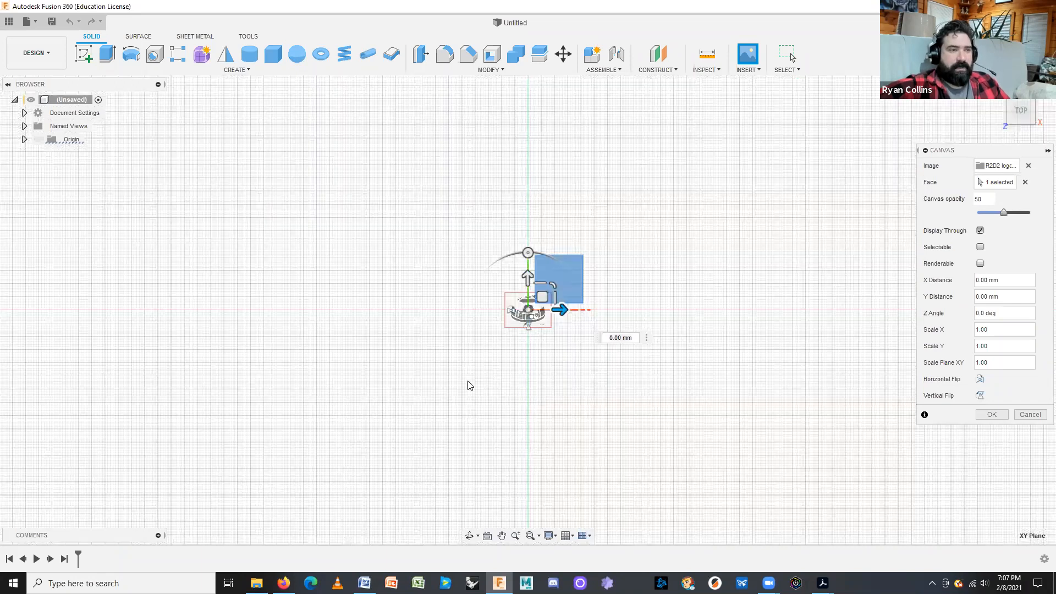
pyautogui.scroll(1, 715, 314)
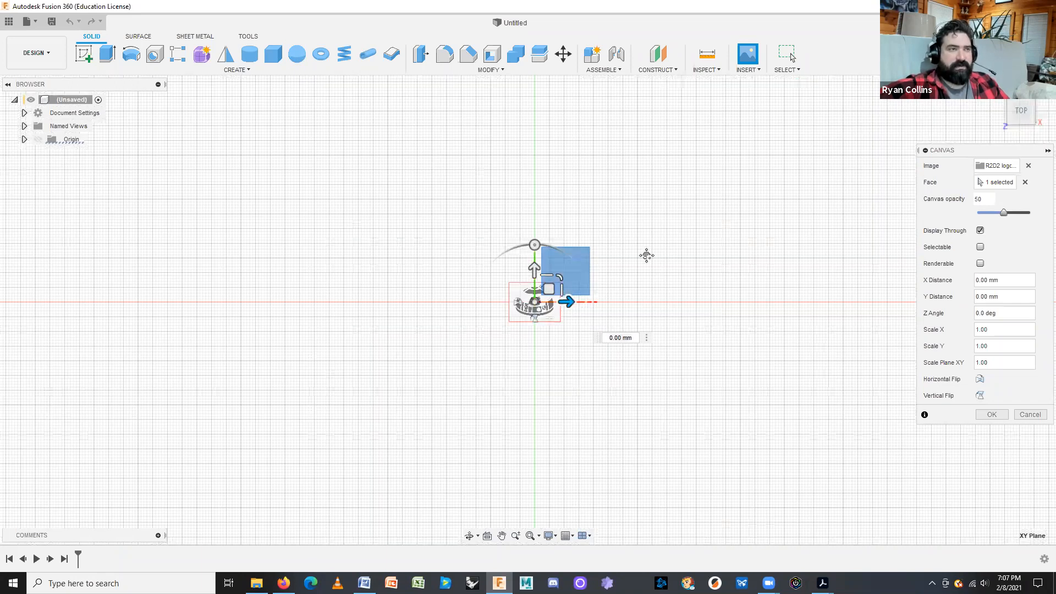
pyautogui.scroll(5, 646, 255)
pyautogui.moveTo(647, 256); pyautogui.dragTo(668, 415, button='middle')
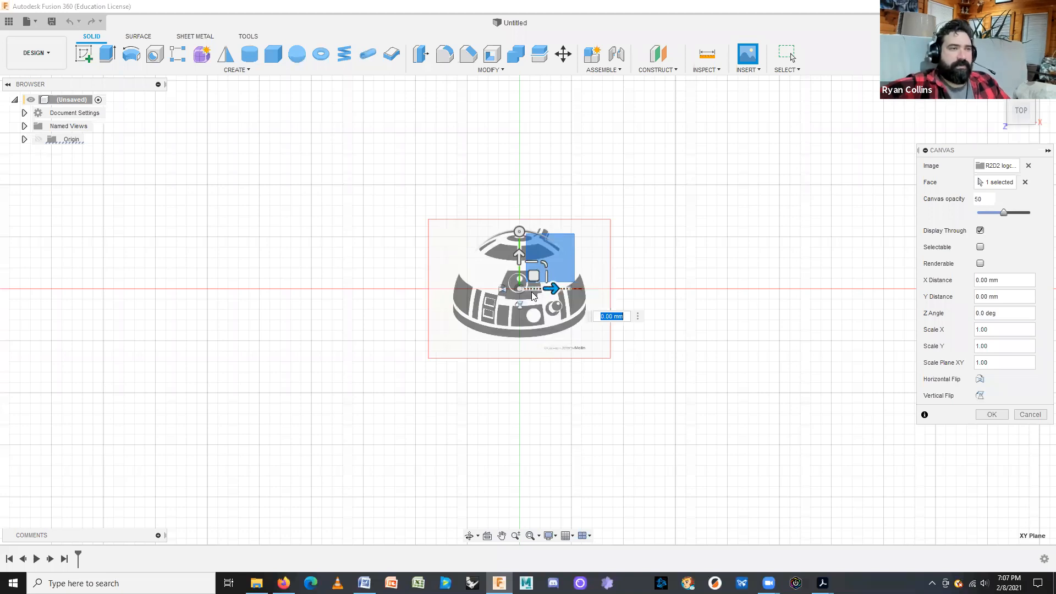
# - Try moving the canvas along Y by 7 mm and 5.5 mm, and reset its Y distance to 0
pyautogui.click(551, 290)
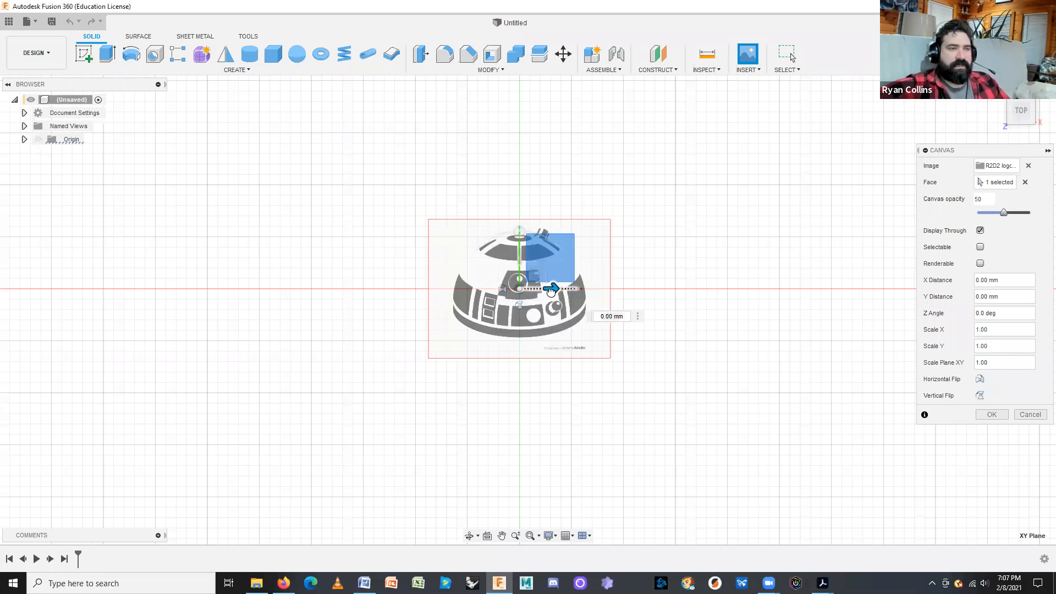
pyautogui.moveTo(550, 292)
pyautogui.mouseDown()
pyautogui.moveTo(609, 287)
pyautogui.moveTo(550, 292)
pyautogui.mouseUp()
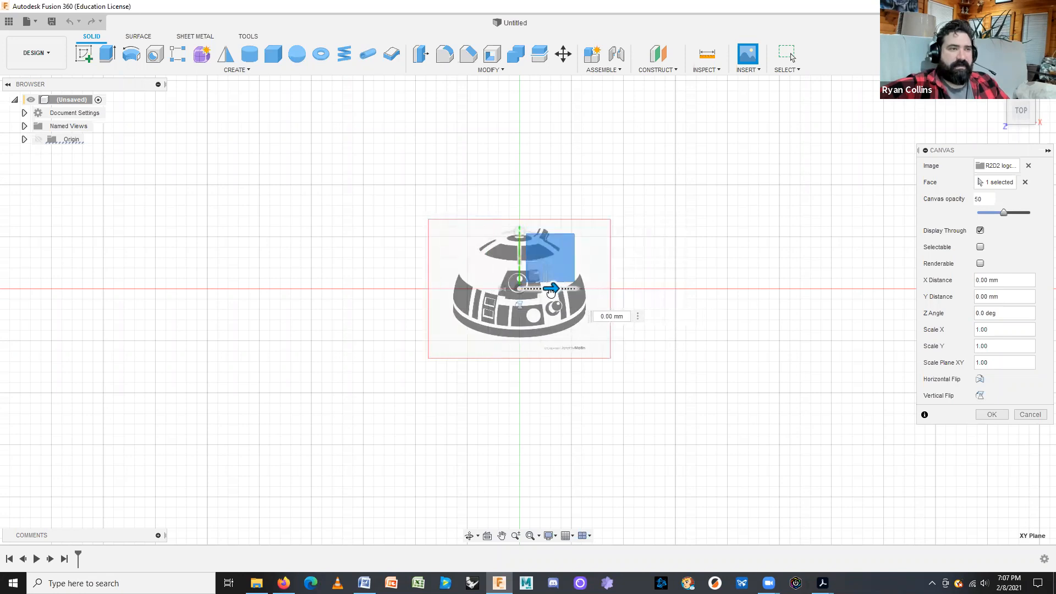
pyautogui.moveTo(519, 259); pyautogui.dragTo(518, 183)
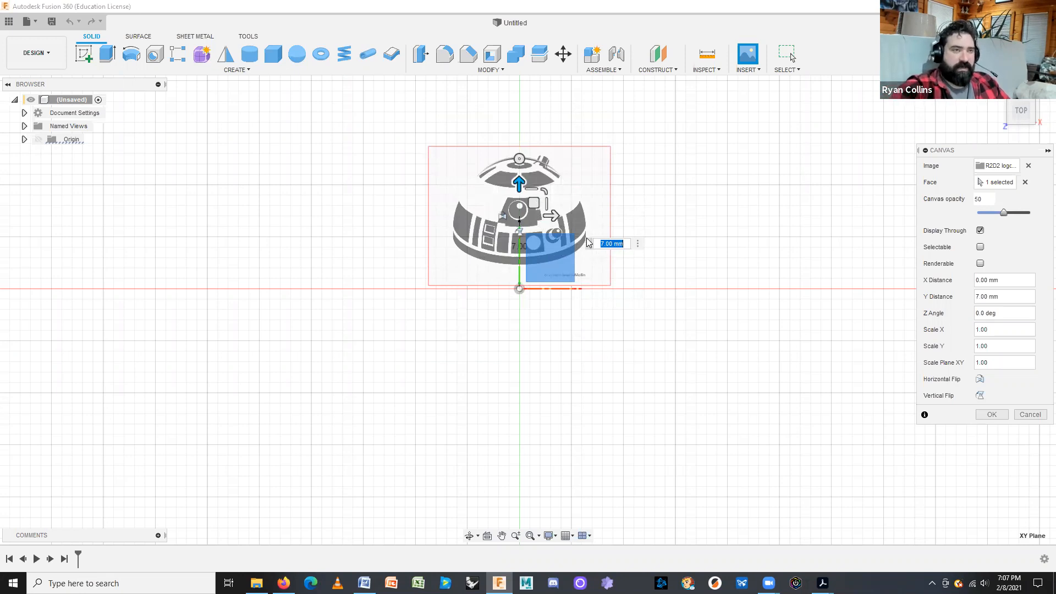
pyautogui.write('5.5')
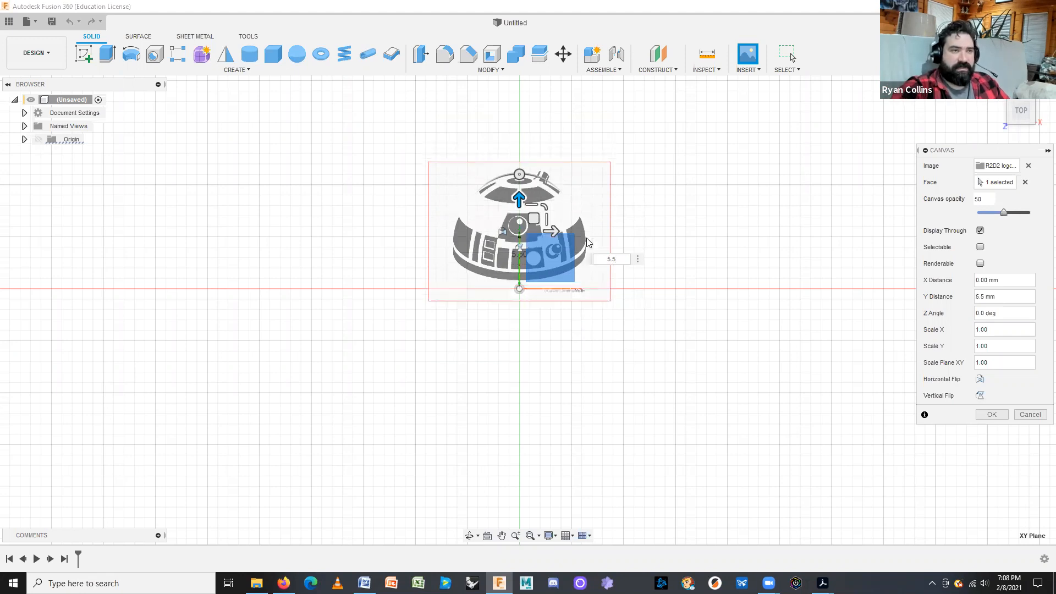
pyautogui.press('BackSpace')
pyautogui.press('BackSpace')
pyautogui.press('BackSpace')
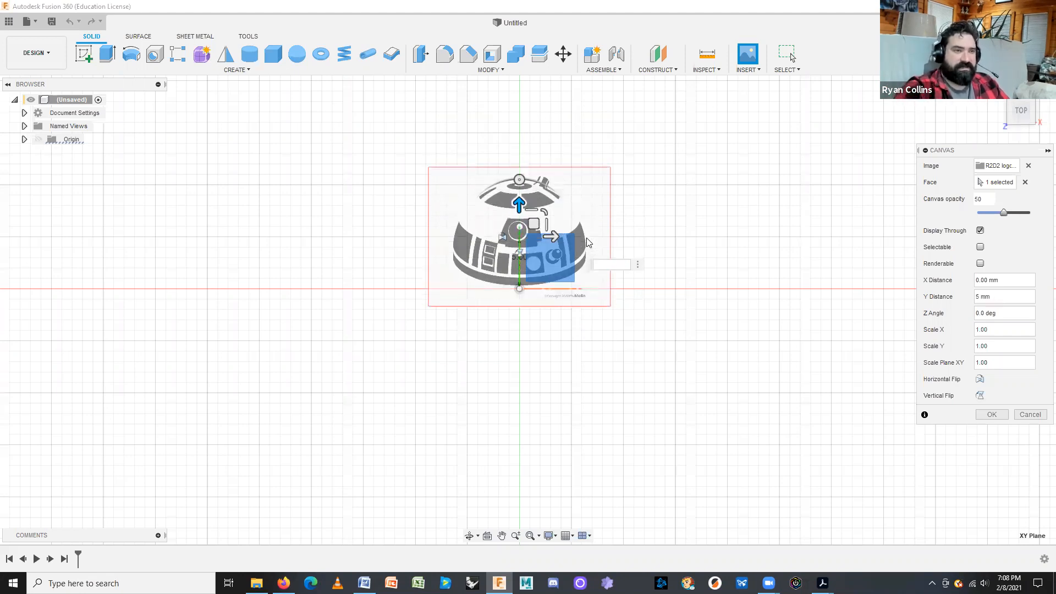
pyautogui.write('0')
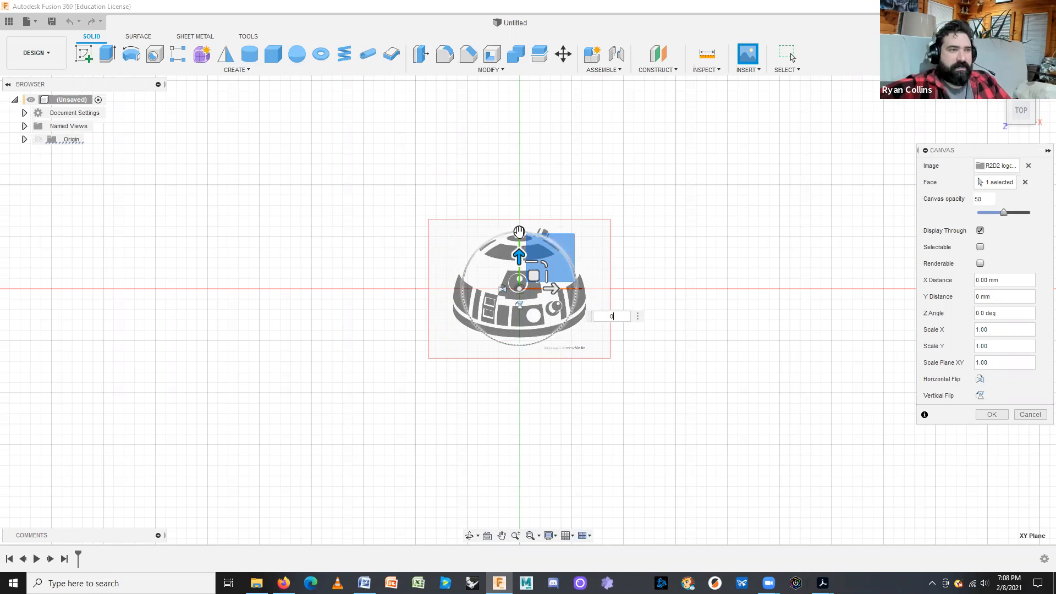
# - Try rotating the canvas to a Z angle of -10 degrees and reset the angle to 0
pyautogui.click(518, 231)
pyautogui.moveTo(518, 231)
pyautogui.mouseDown()
pyautogui.moveTo(478, 245)
pyautogui.moveTo(462, 276)
pyautogui.moveTo(537, 233)
pyautogui.moveTo(596, 244)
pyautogui.moveTo(513, 230)
pyautogui.moveTo(483, 238)
pyautogui.moveTo(559, 238)
pyautogui.moveTo(529, 232)
pyautogui.mouseUp()
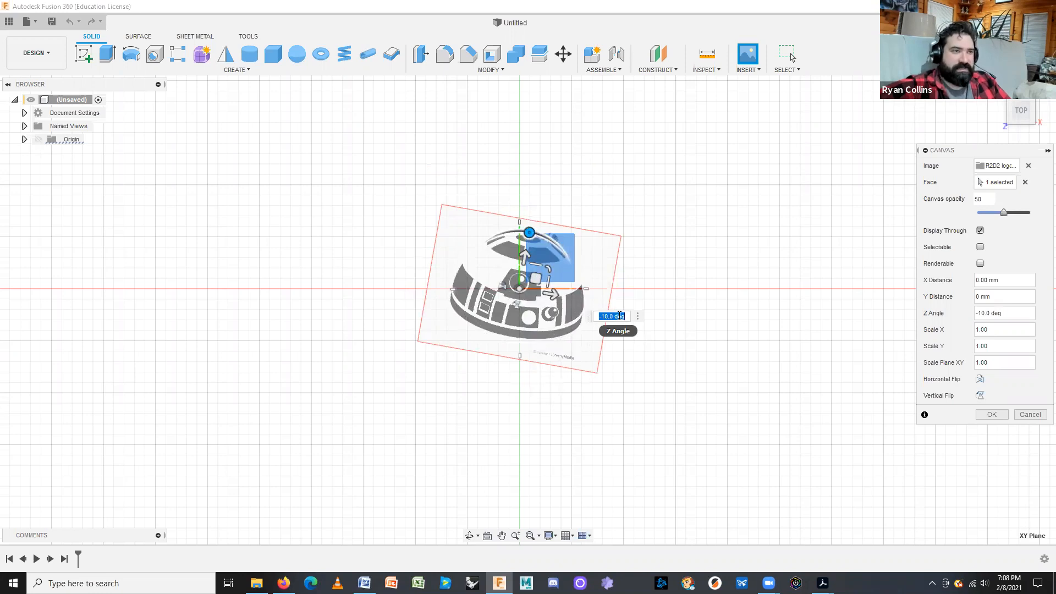
pyautogui.write('0')
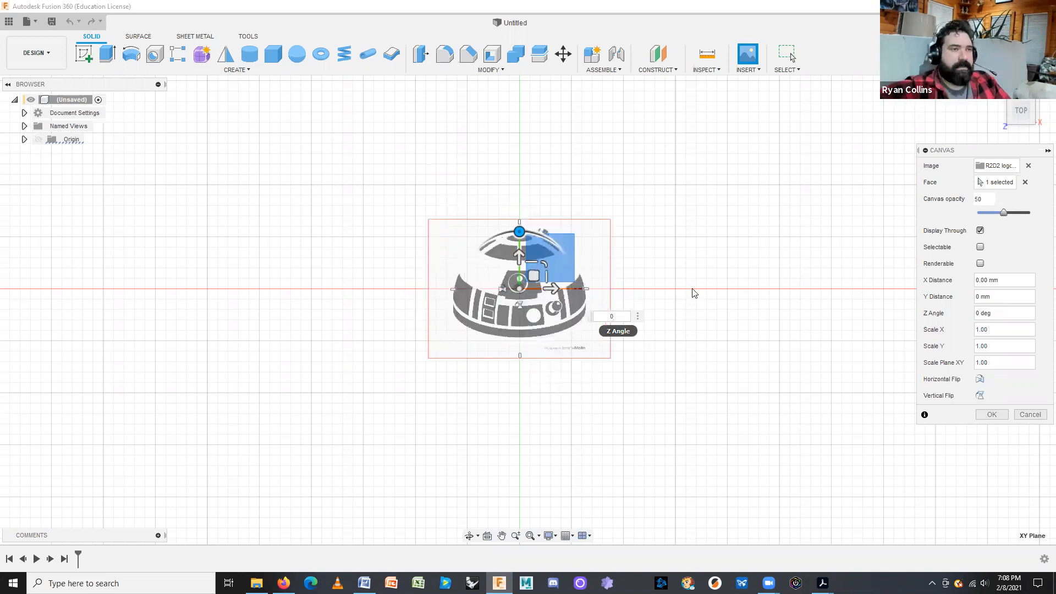
# - Move the canvas freely in X and Y and back near the origin, and enlarge it uniformly and with Scale X at about 1.58
pyautogui.click(533, 275)
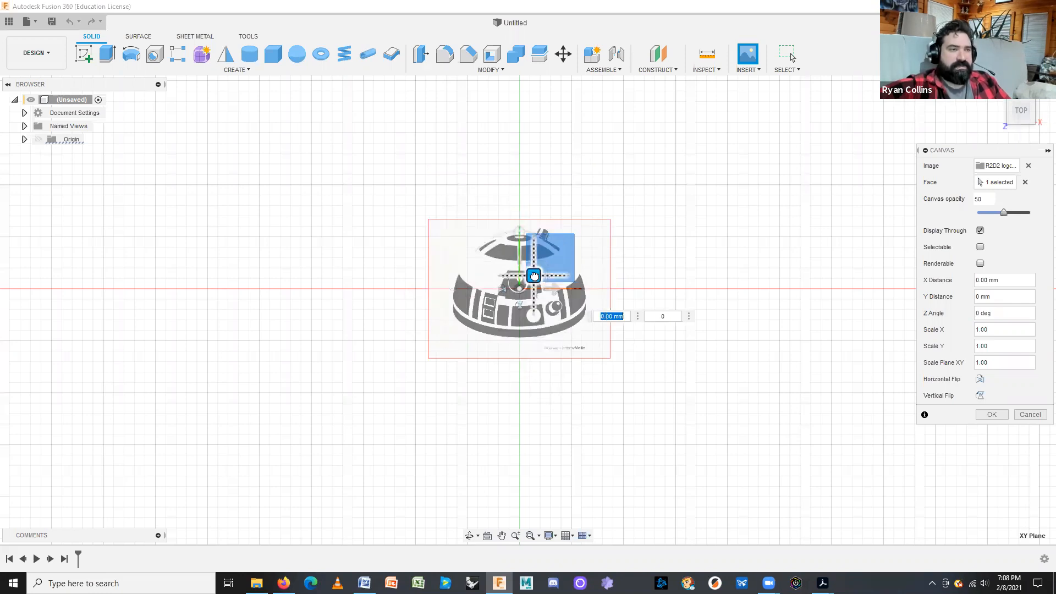
pyautogui.moveTo(533, 275); pyautogui.dragTo(590, 242)
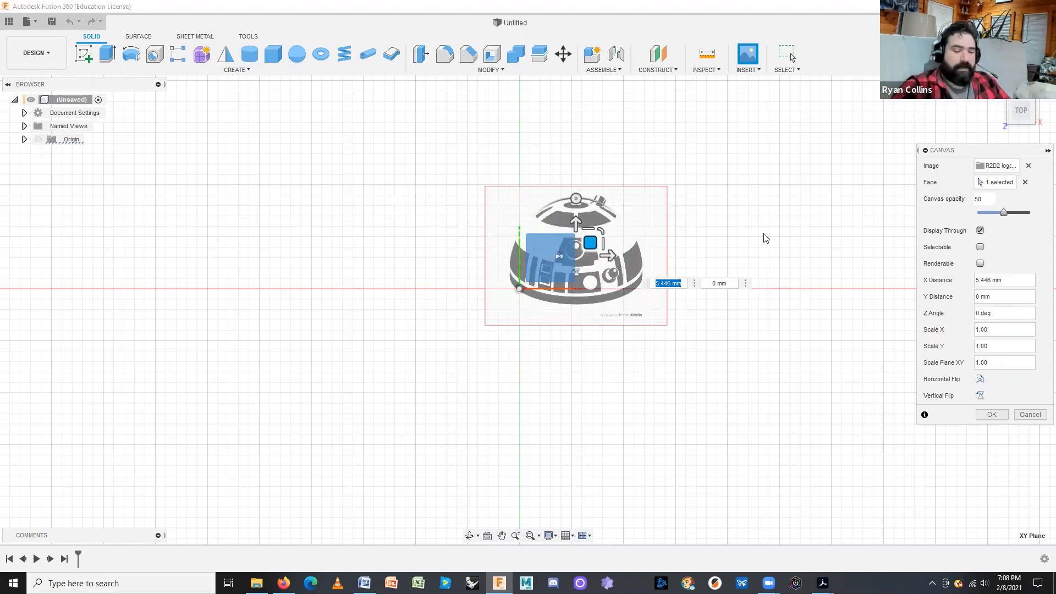
pyautogui.write('0')
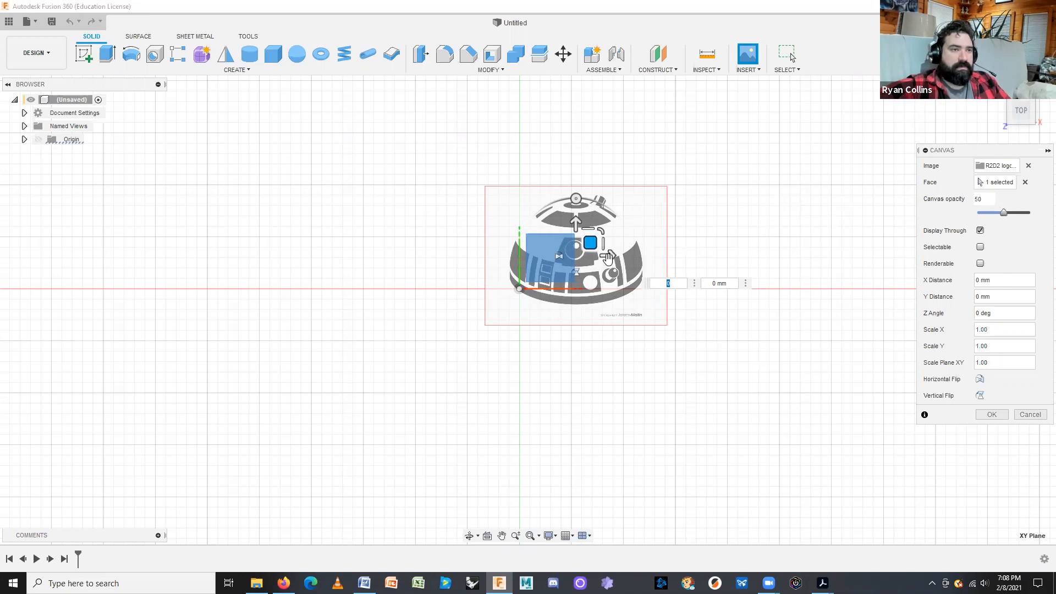
pyautogui.moveTo(587, 242); pyautogui.dragTo(541, 273)
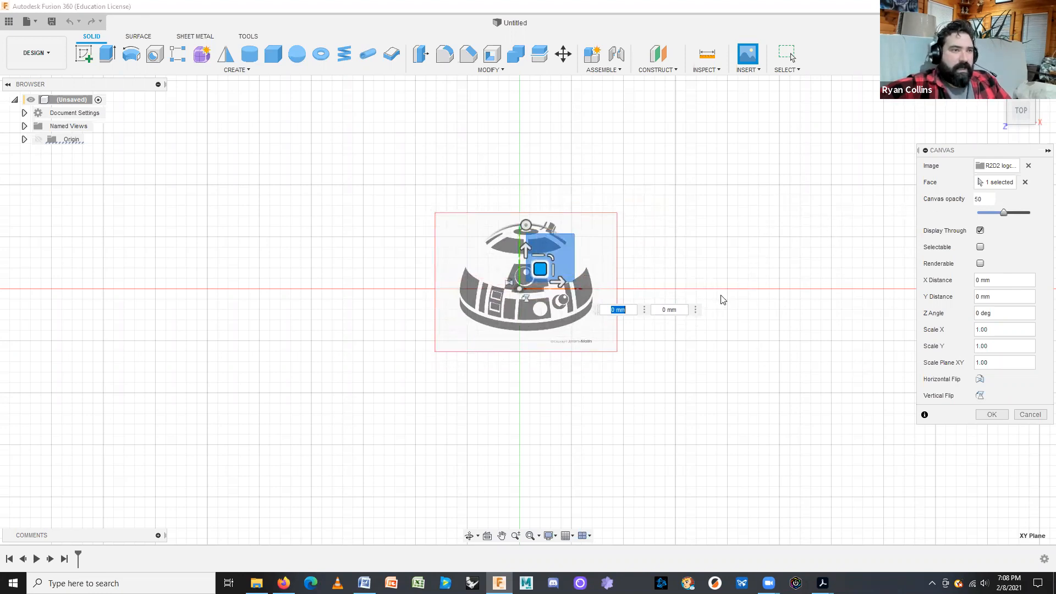
pyautogui.moveTo(555, 254)
pyautogui.mouseDown()
pyautogui.moveTo(644, 209)
pyautogui.moveTo(569, 233)
pyautogui.moveTo(558, 269)
pyautogui.mouseUp()
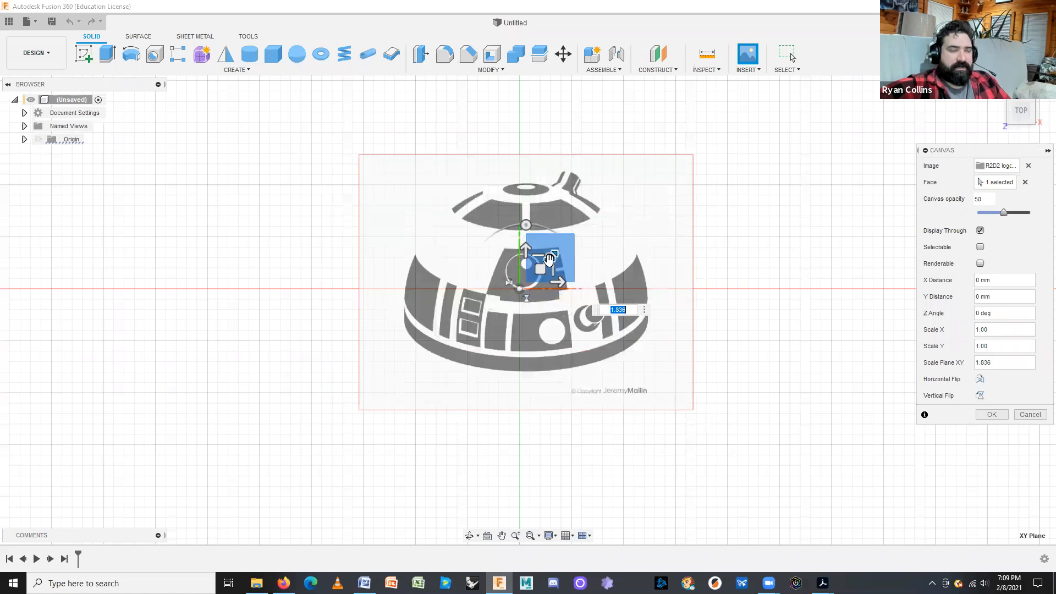
pyautogui.moveTo(550, 257)
pyautogui.mouseDown()
pyautogui.moveTo(603, 227)
pyautogui.moveTo(530, 273)
pyautogui.moveTo(569, 242)
pyautogui.moveTo(548, 262)
pyautogui.moveTo(557, 252)
pyautogui.moveTo(538, 259)
pyautogui.moveTo(538, 247)
pyautogui.moveTo(539, 269)
pyautogui.moveTo(538, 242)
pyautogui.moveTo(556, 269)
pyautogui.mouseUp()
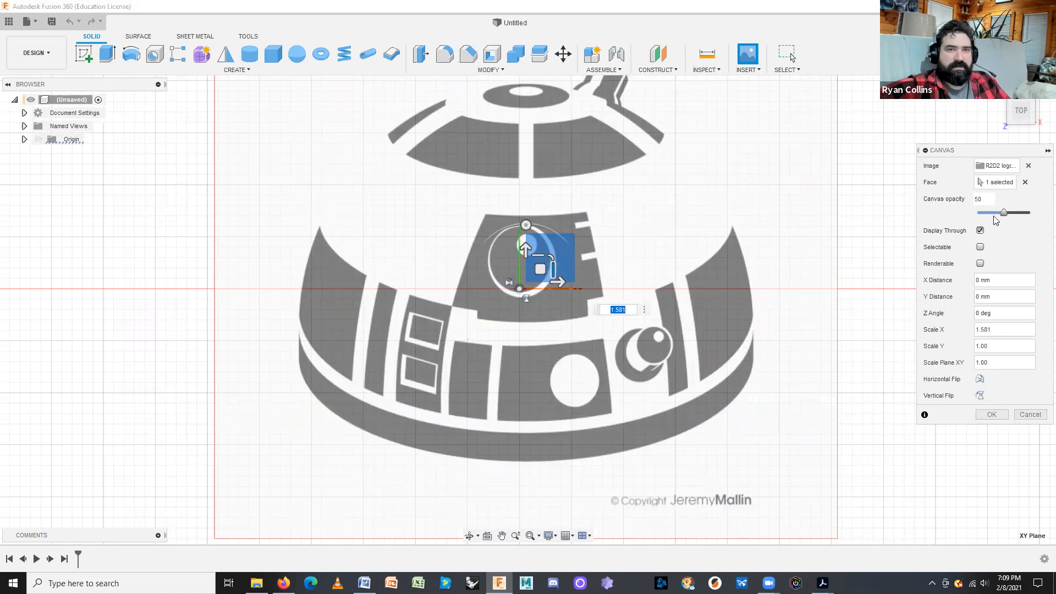
# - Lower the canvas opacity to 20 and try the Selectable and Display Through options, restoring each to its original state
pyautogui.moveTo(1005, 215)
pyautogui.mouseDown()
pyautogui.moveTo(990, 218)
pyautogui.moveTo(1015, 217)
pyautogui.moveTo(987, 214)
pyautogui.mouseUp()
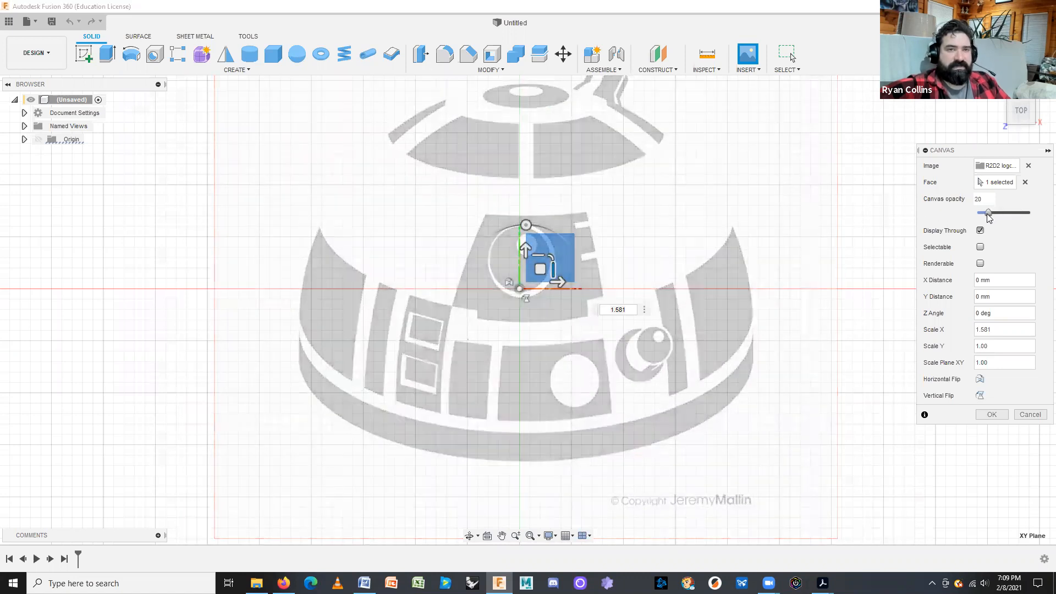
pyautogui.click(980, 247)
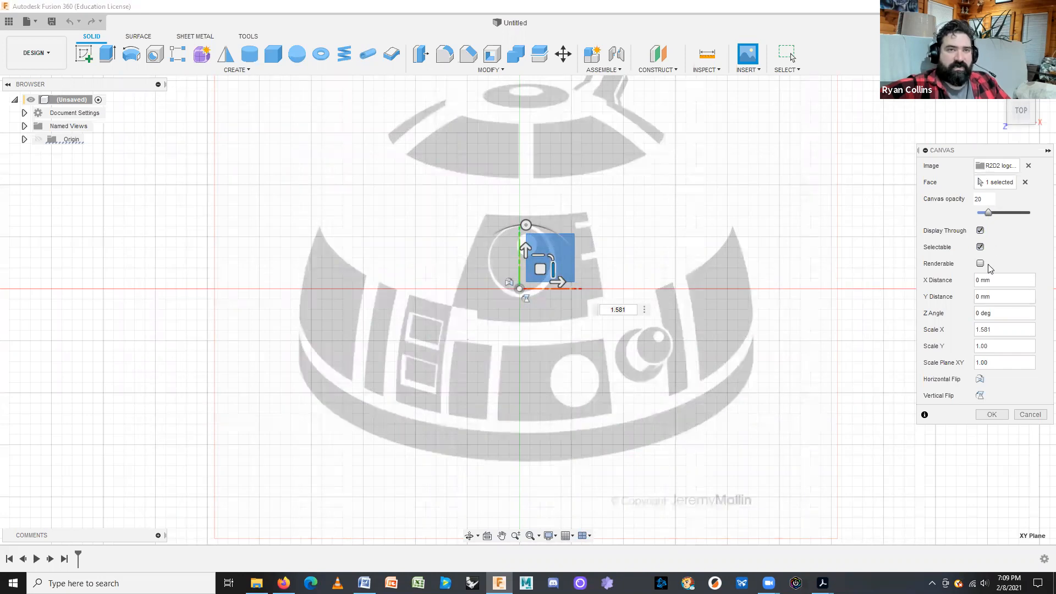
pyautogui.click(980, 247)
pyautogui.click(981, 234)
pyautogui.click(981, 231)
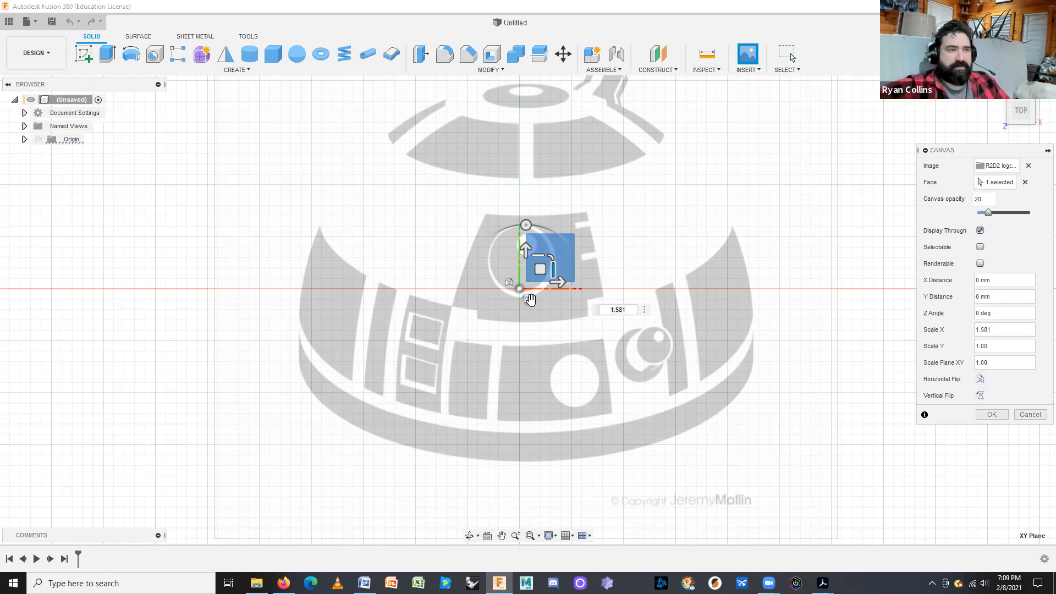
# - Try flipping the canvas vertically and horizontally, and cancel the canvas insertion
pyautogui.click(528, 301)
pyautogui.click(528, 300)
pyautogui.click(528, 301)
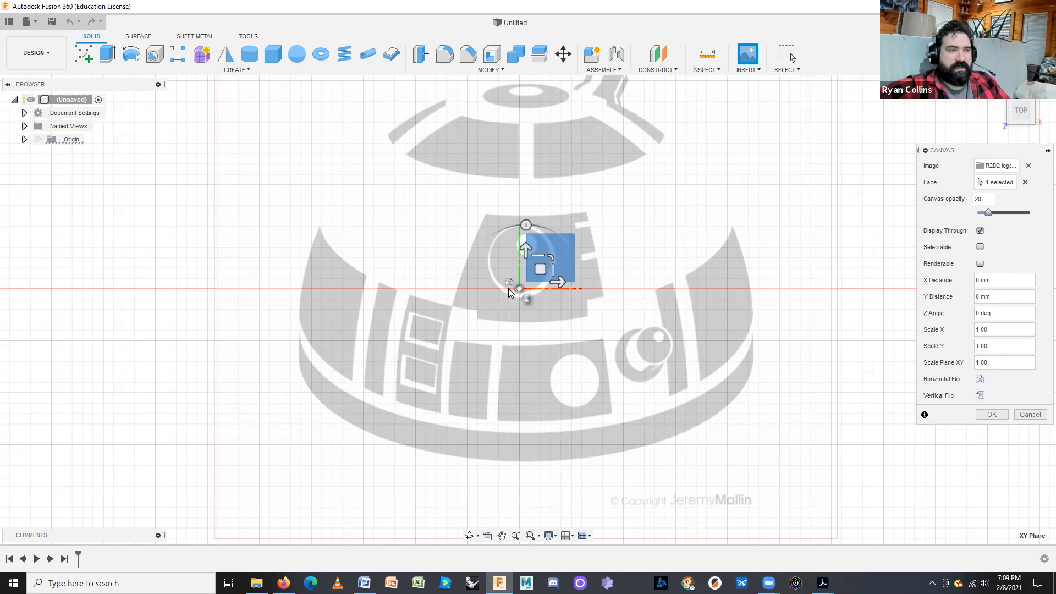
pyautogui.click(509, 283)
pyautogui.click(508, 283)
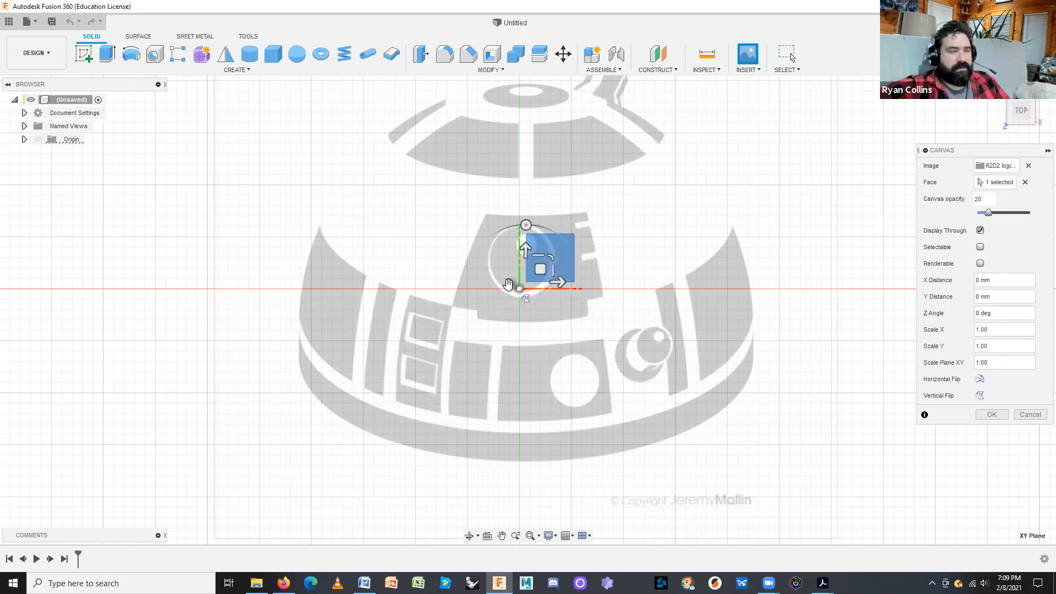
pyautogui.click(509, 283)
pyautogui.click(508, 283)
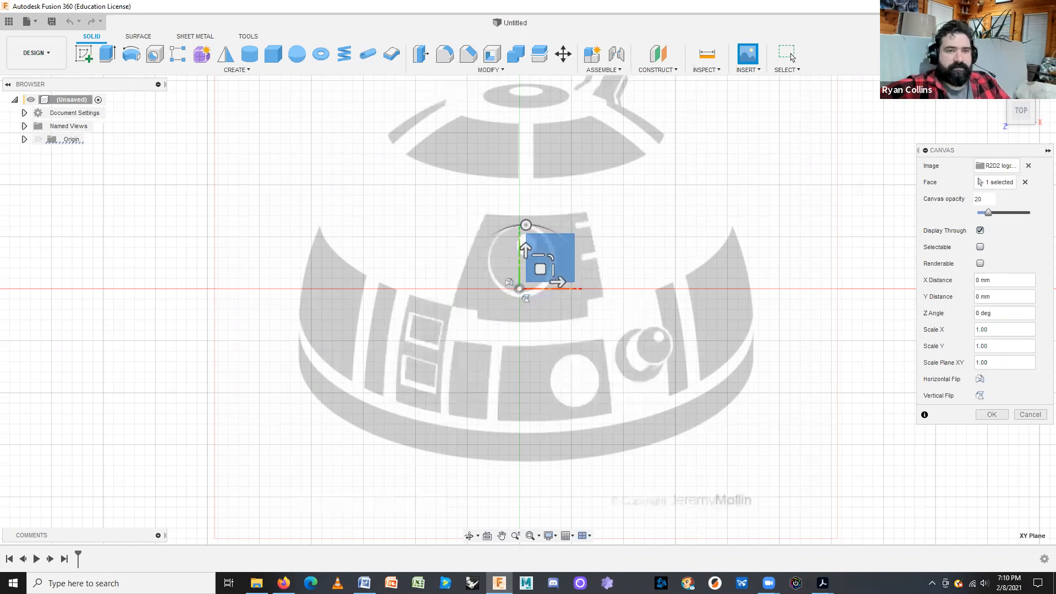
pyautogui.click(1031, 415)
# - Insert the R2D2 logo_1 image from the computer again as a canvas on the XY plane
pyautogui.click(748, 66)
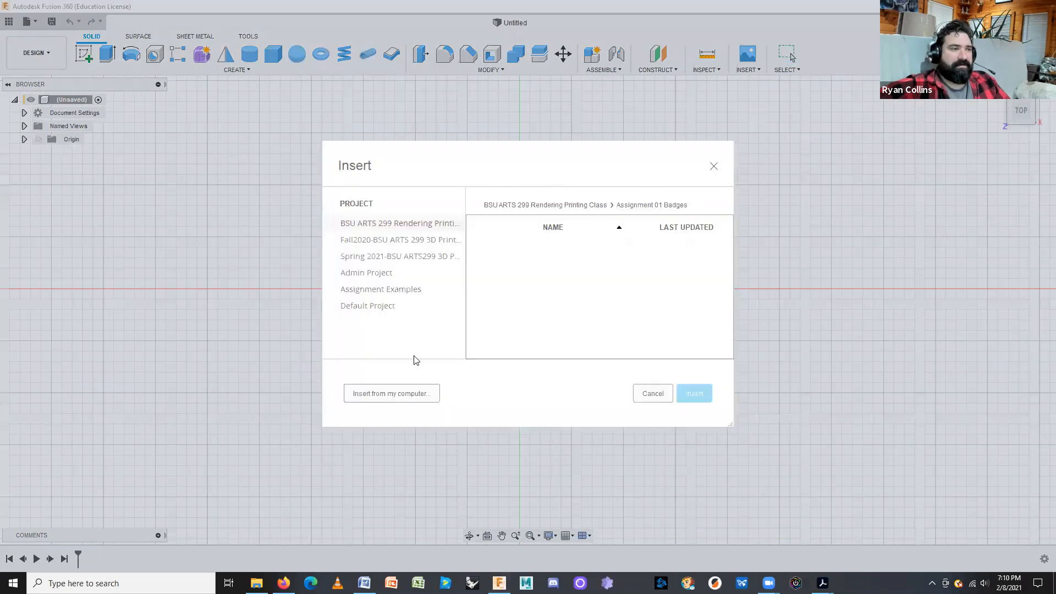
pyautogui.click(405, 394)
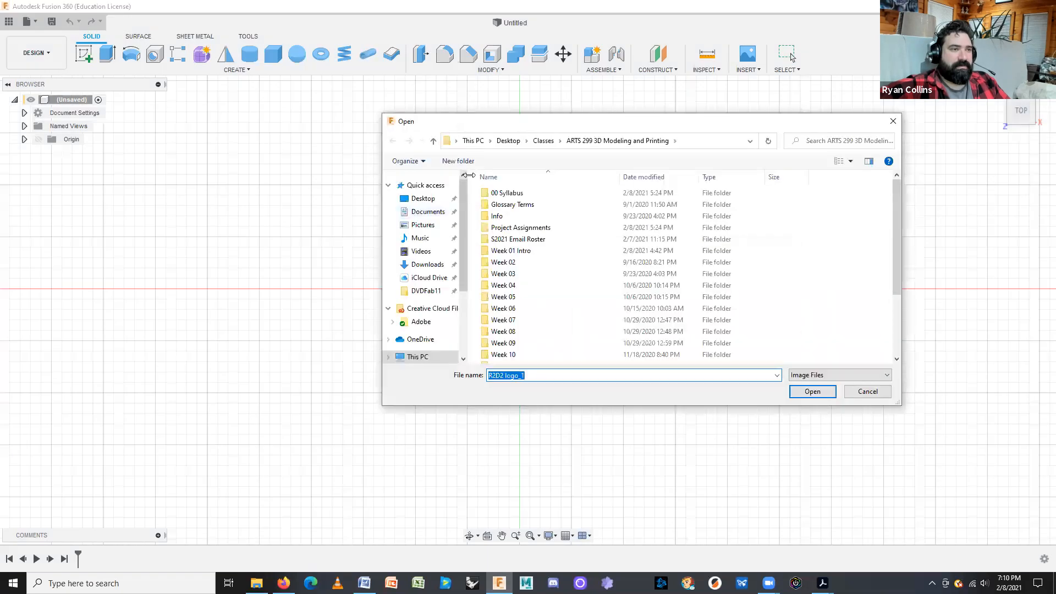
pyautogui.click(797, 392)
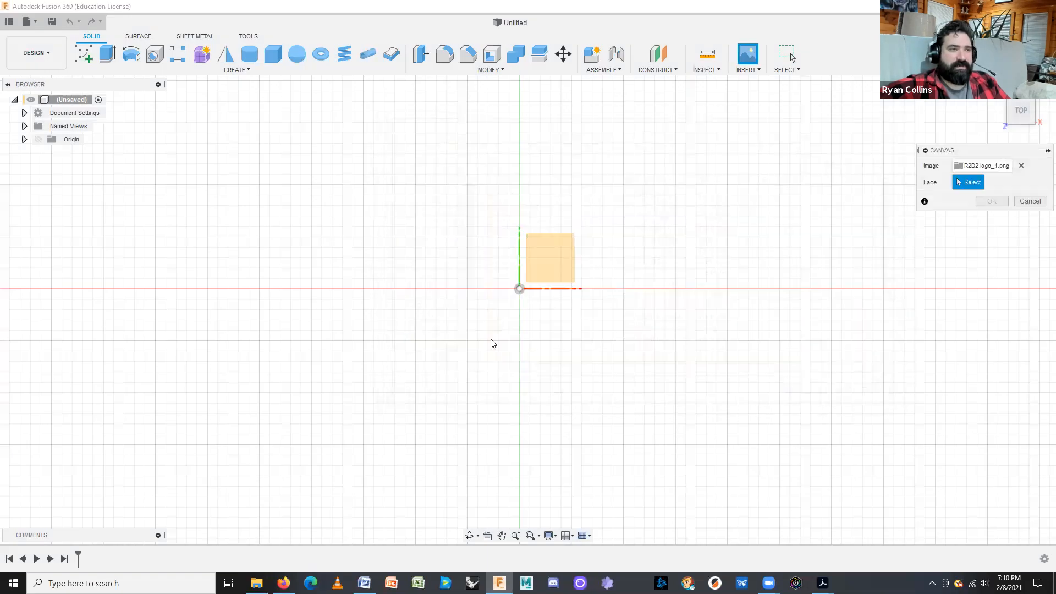
pyautogui.click(548, 255)
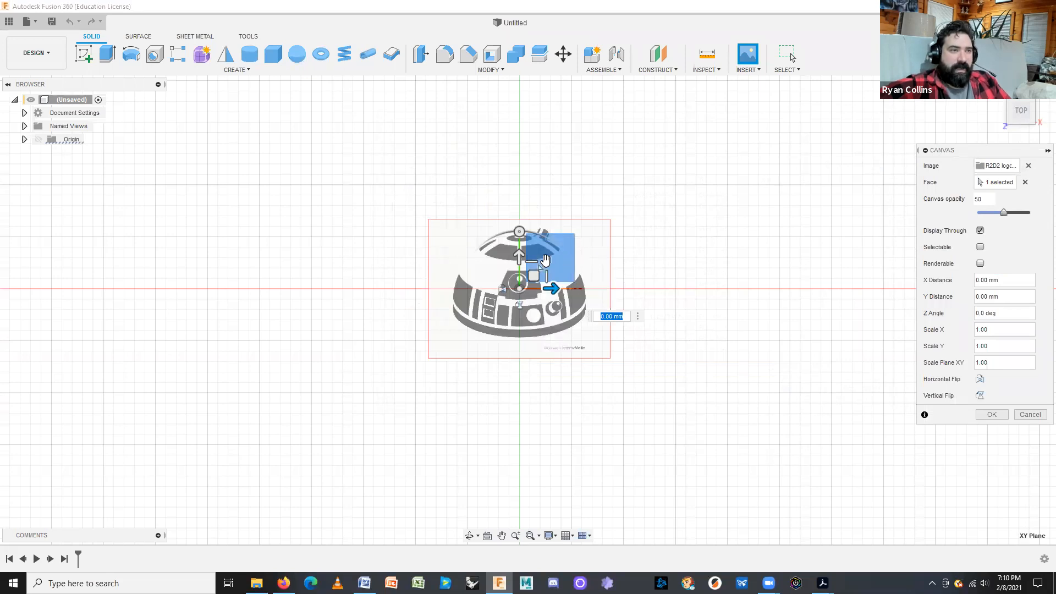
# - Scale the R2D2 canvas uniformly to a Scale Plane XY of 5 and finish inserting it
pyautogui.moveTo(545, 259); pyautogui.dragTo(592, 228)
pyautogui.write('5')
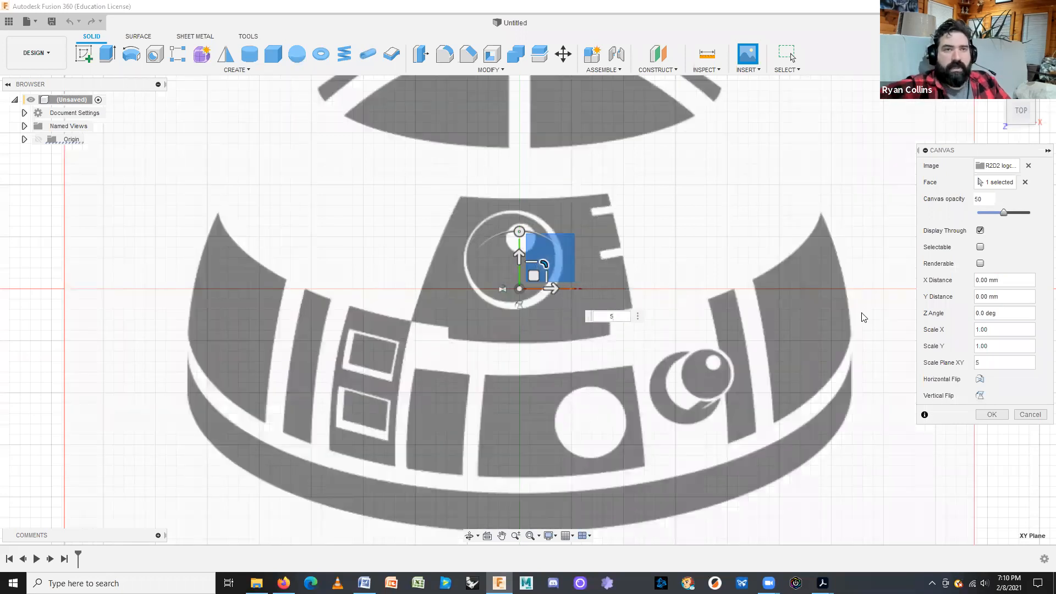
pyautogui.click(991, 415)
pyautogui.scroll(-2, 686, 364)
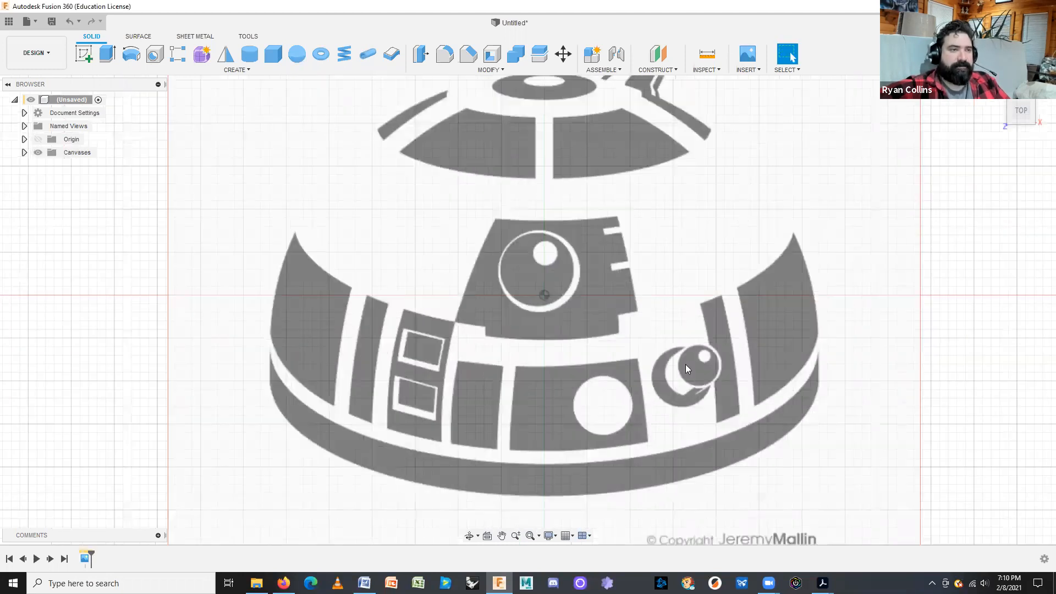
pyautogui.scroll(-2, 779, 357)
pyautogui.scroll(-1, 779, 358)
pyautogui.scroll(-3, 676, 339)
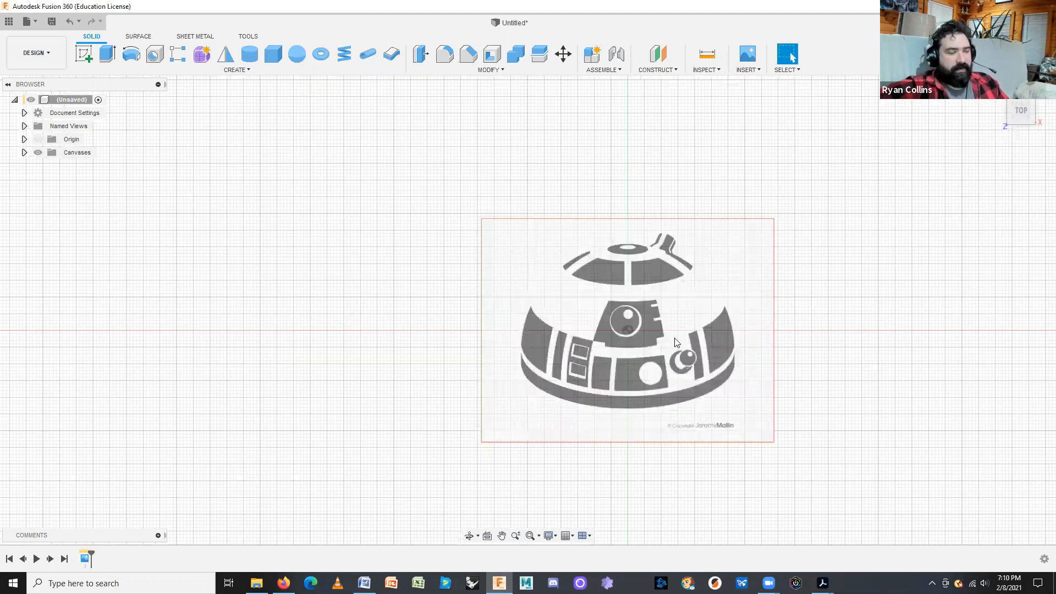
pyautogui.scroll(4, 690, 340)
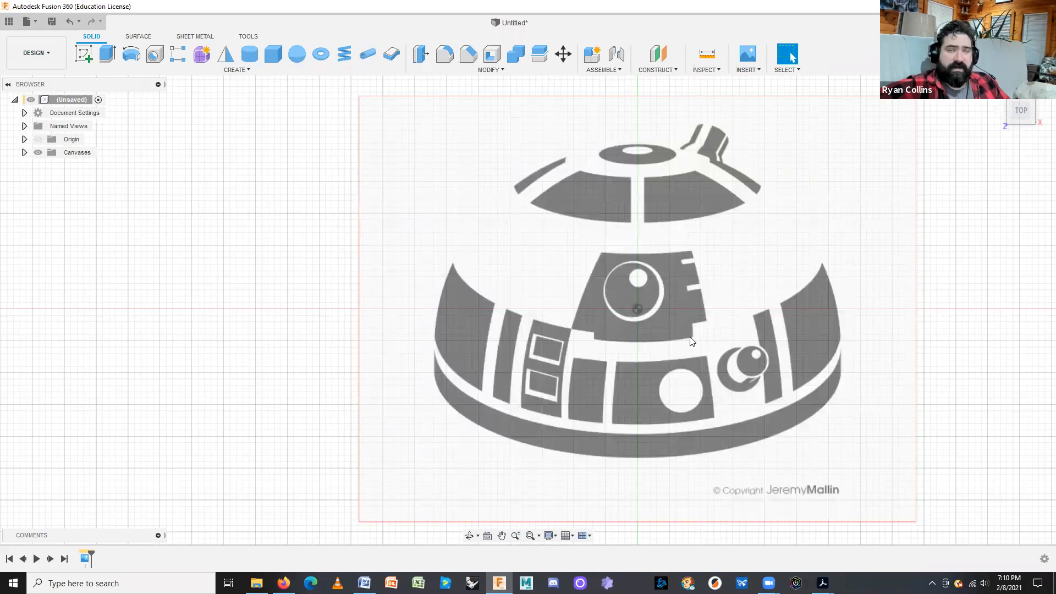
pyautogui.middleClick(690, 336)
pyautogui.middleClick(690, 336)
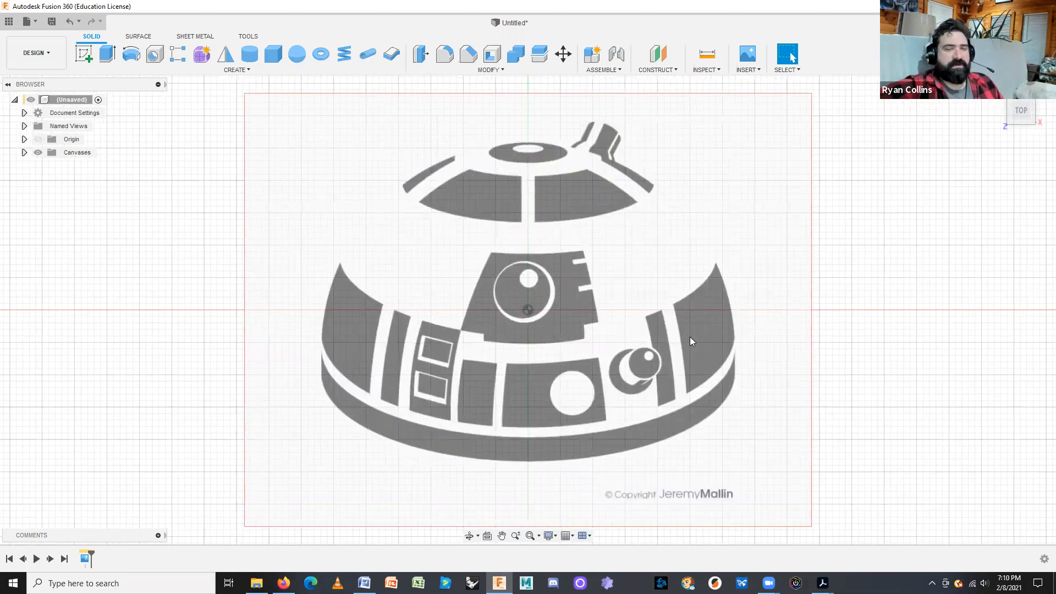
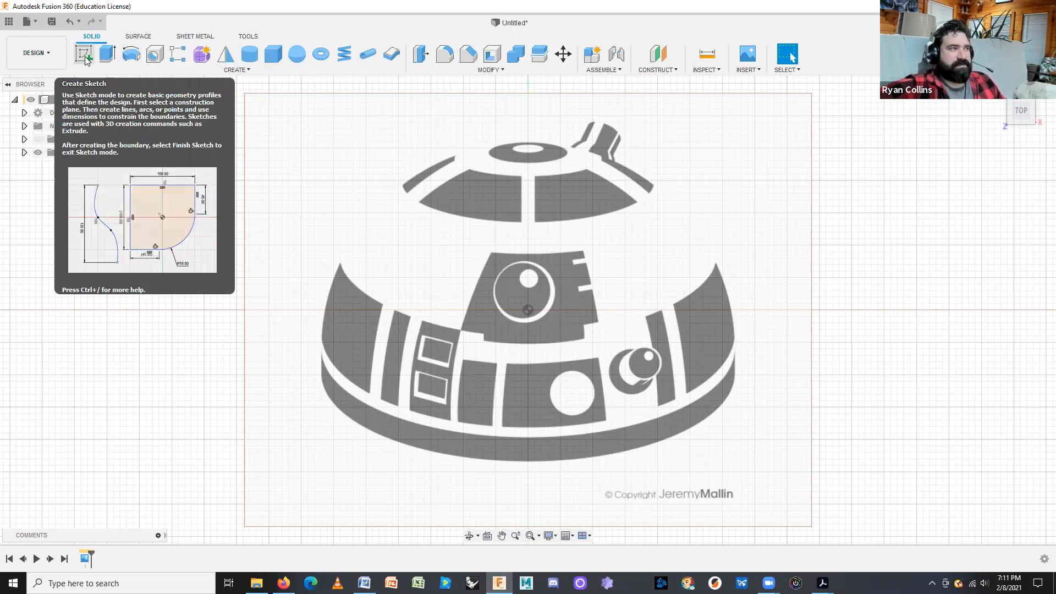
# - Start a sketch on the XY plane and browse the available sketch creation tools, including circle, line and spline
pyautogui.click(85, 56)
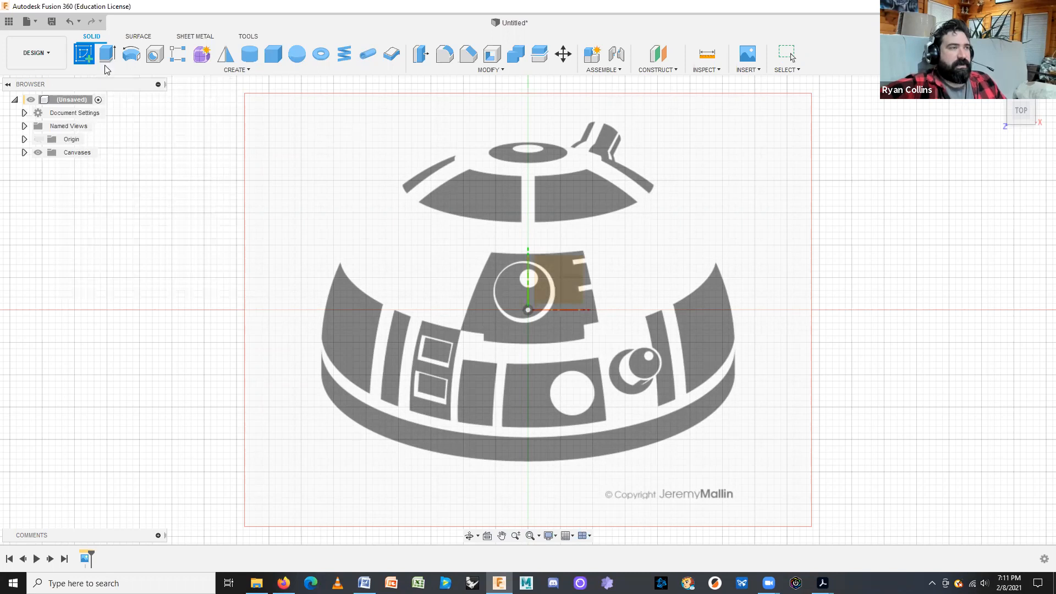
pyautogui.click(557, 280)
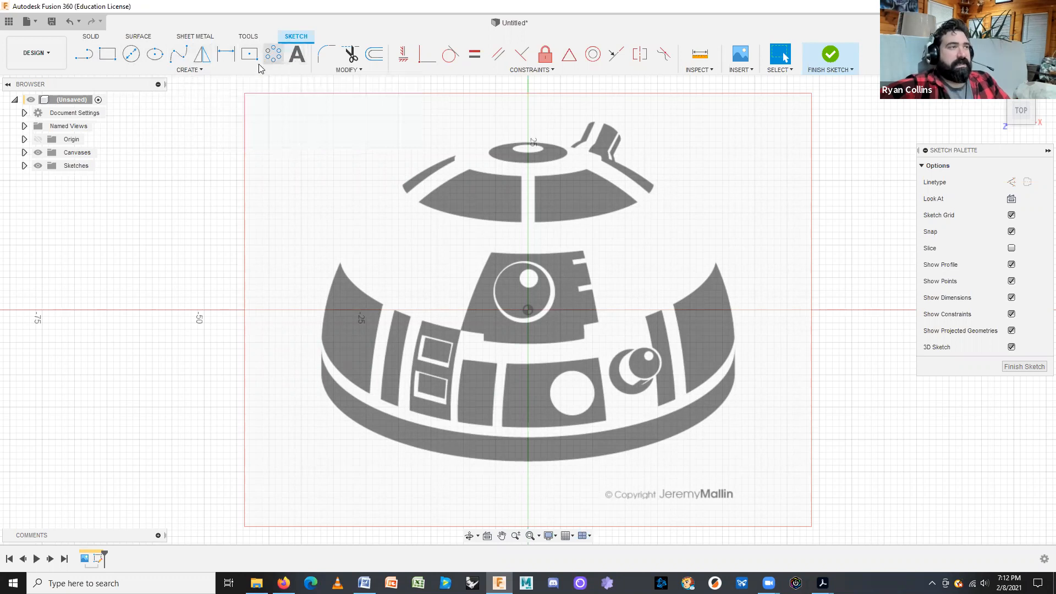
pyautogui.click(186, 70)
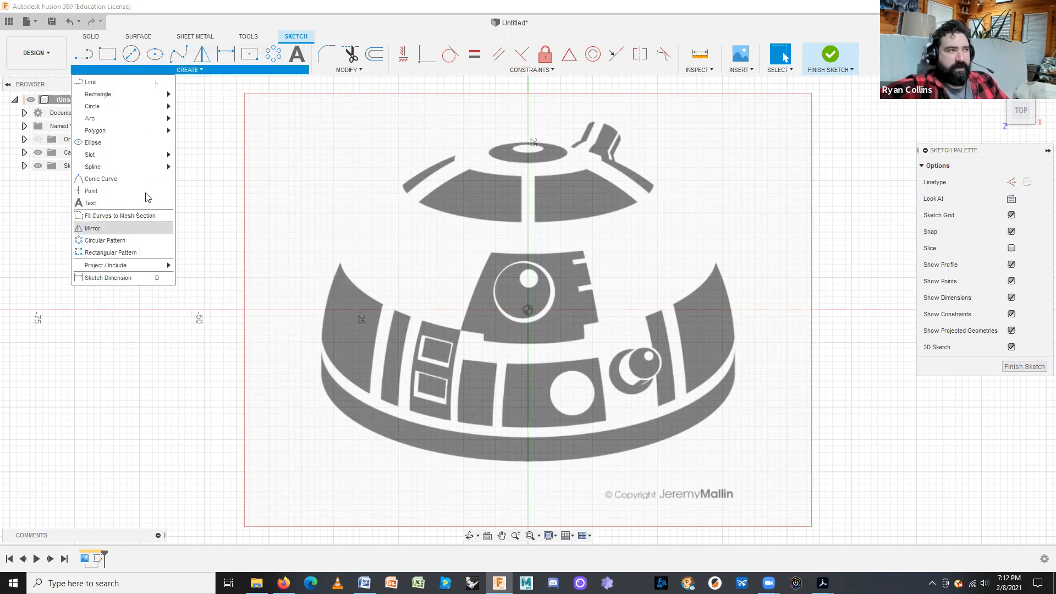
pyautogui.moveTo(144, 171)
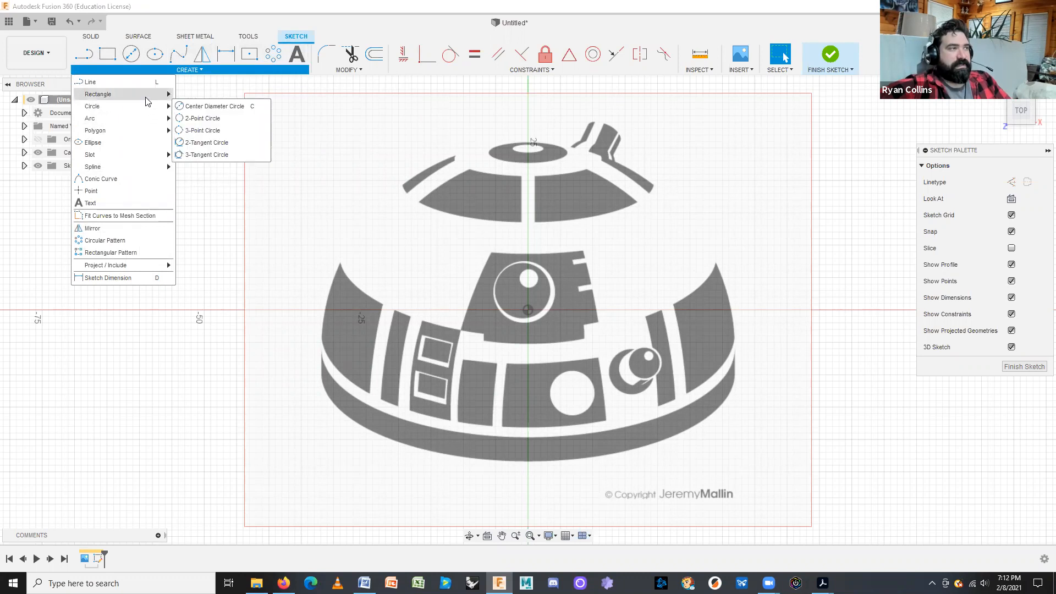
pyautogui.moveTo(147, 101)
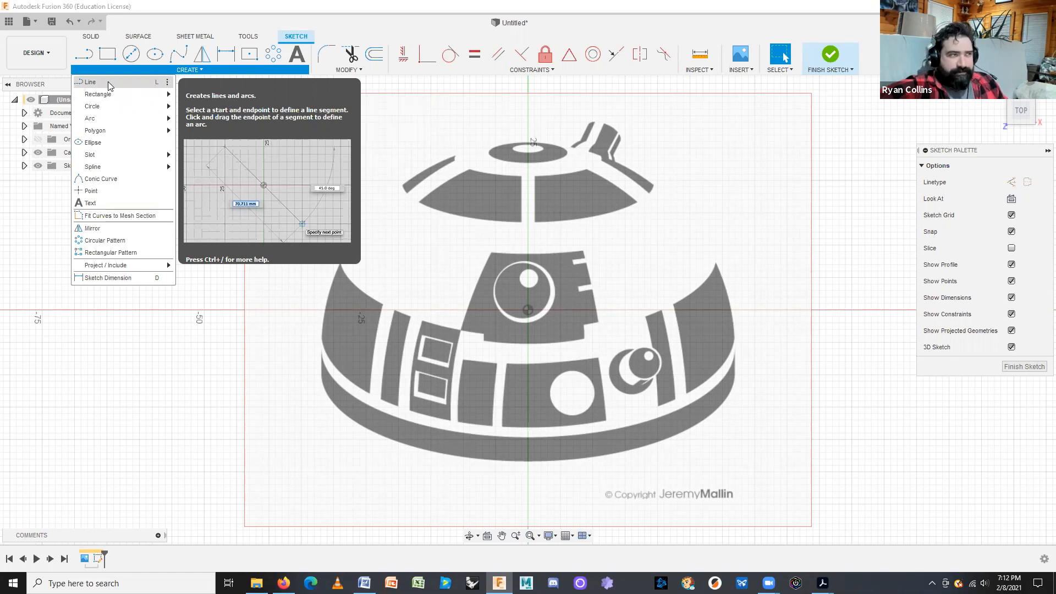
pyautogui.click(167, 83)
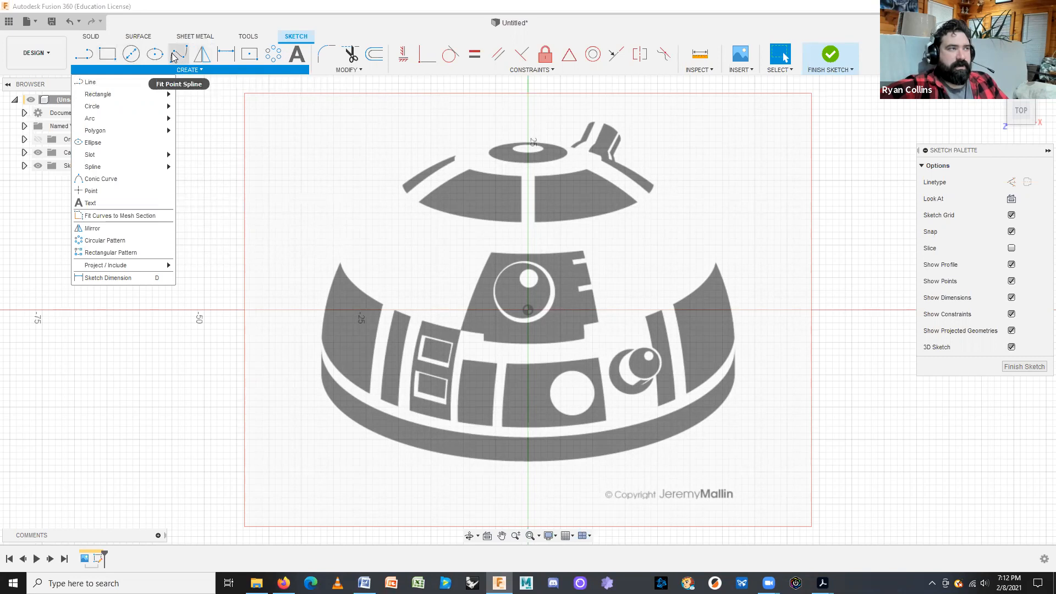
pyautogui.moveTo(164, 166)
pyautogui.click(239, 296)
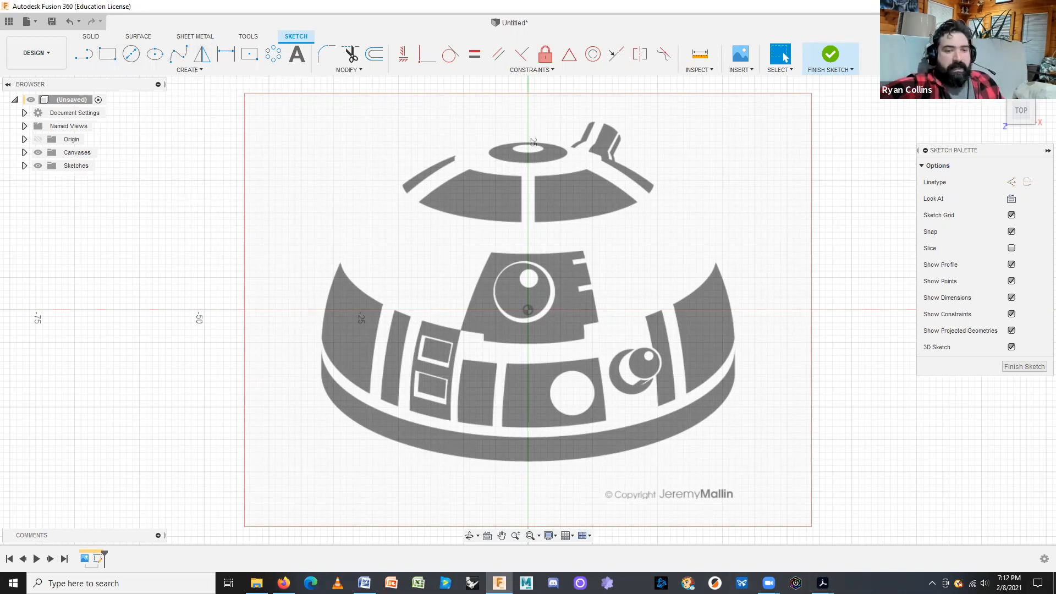
# - Switch to the Fusion 360 glossary PDF in Acrobat, review its Shortcuts list, highlight the Model Toolbox entry, and return to Fusion 360
pyautogui.moveTo(823, 583)
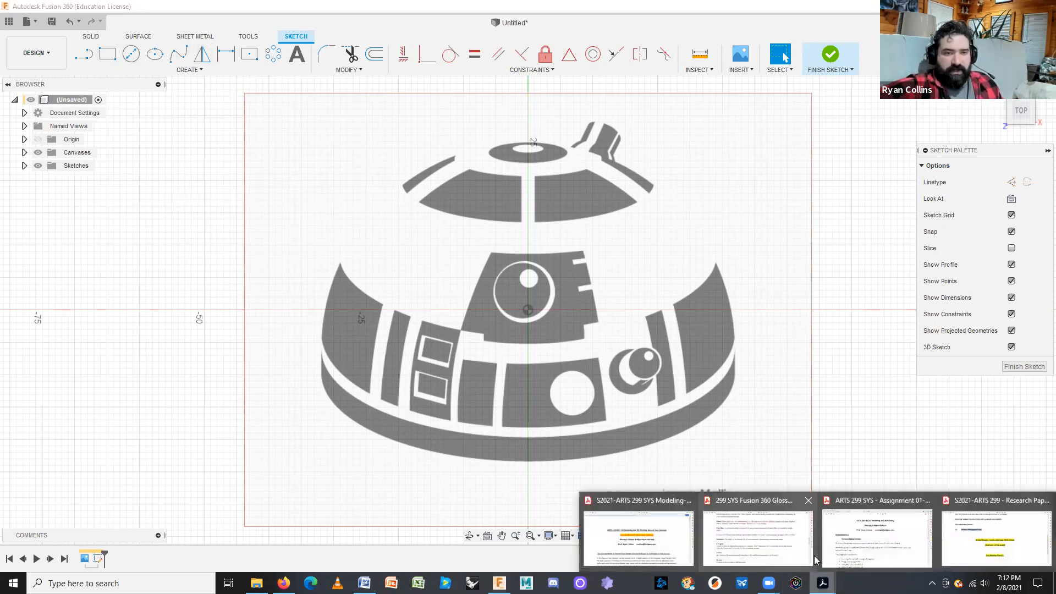
pyautogui.click(758, 537)
pyautogui.scroll(-8, 484, 319)
pyautogui.scroll(-10, 480, 311)
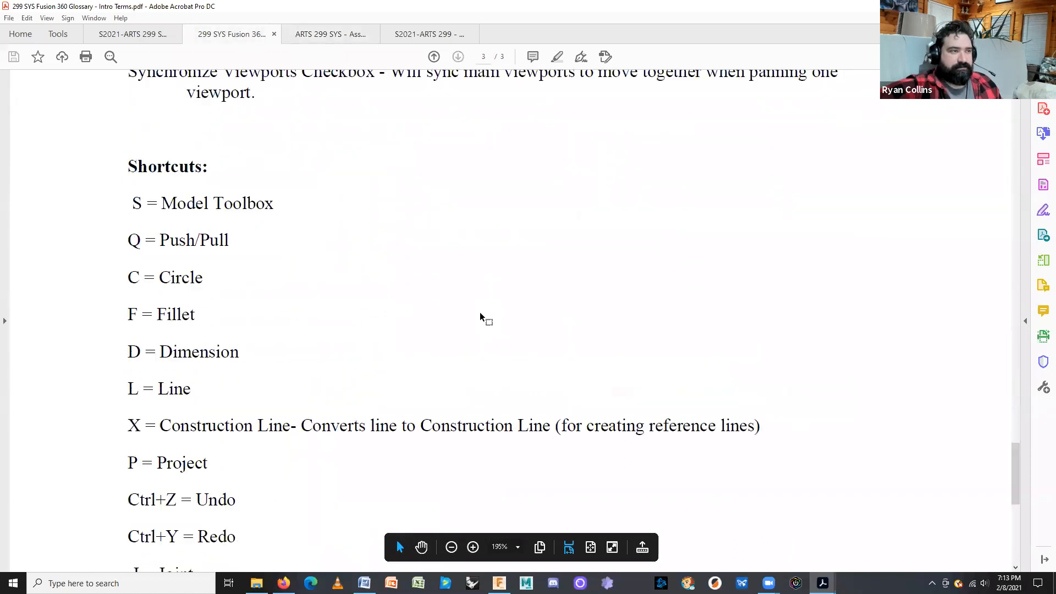
pyautogui.scroll(1, 236, 244)
pyautogui.scroll(-3, 219, 302)
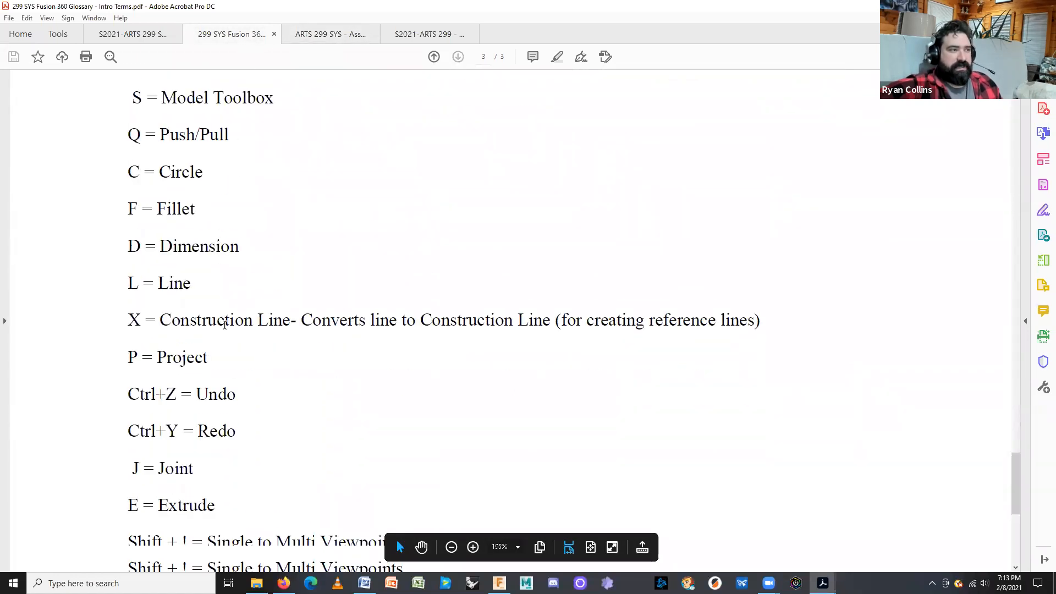
pyautogui.scroll(1, 192, 304)
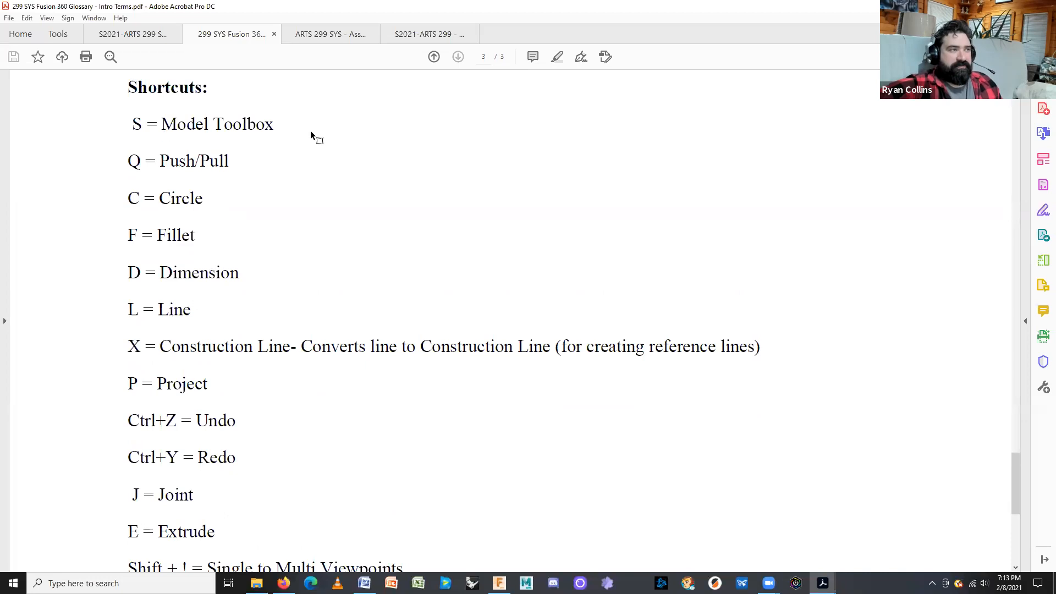
pyautogui.moveTo(274, 124); pyautogui.dragTo(117, 114)
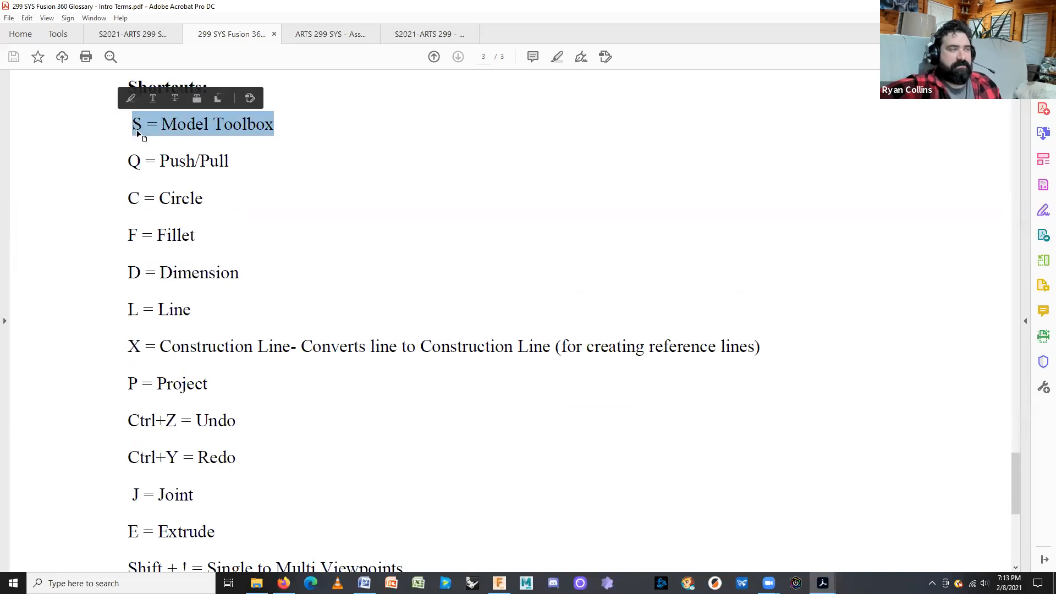
pyautogui.click(498, 583)
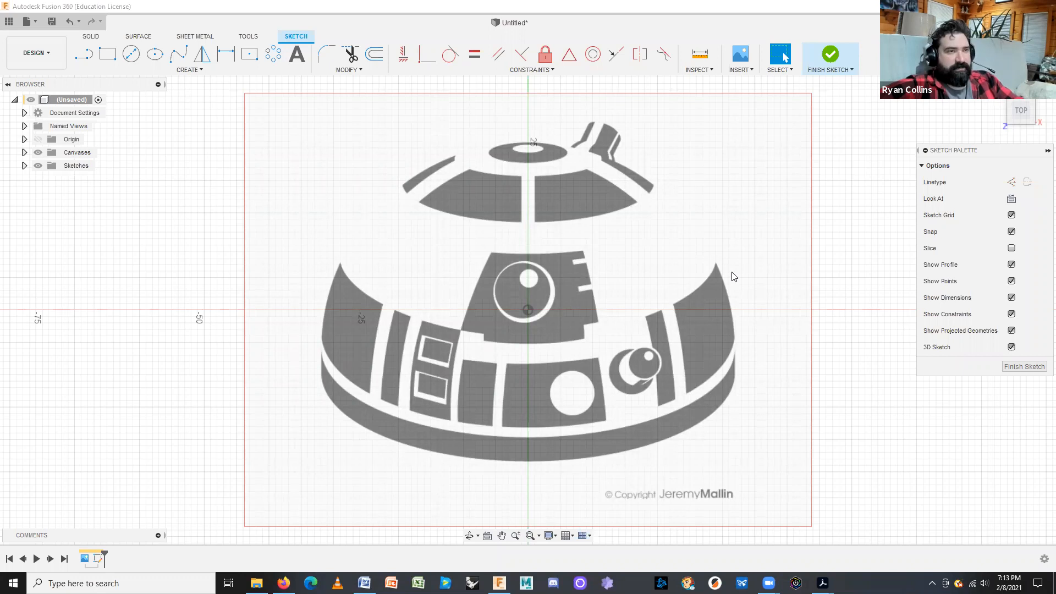
# - Search the sketch shortcuts toolbox for "line" and choose the Line tool from the results
pyautogui.press('s')
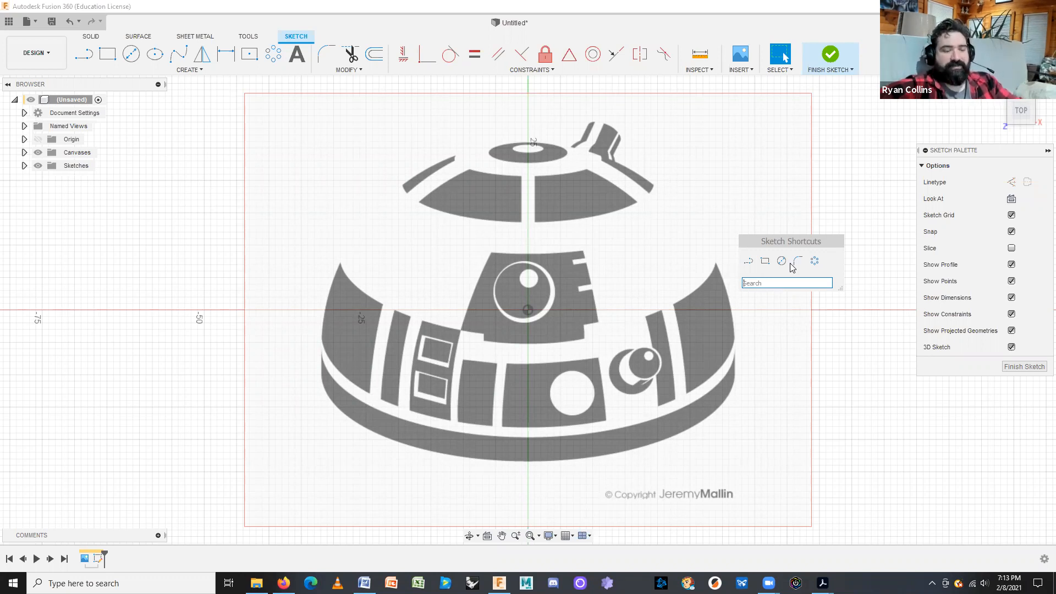
pyautogui.write('l')
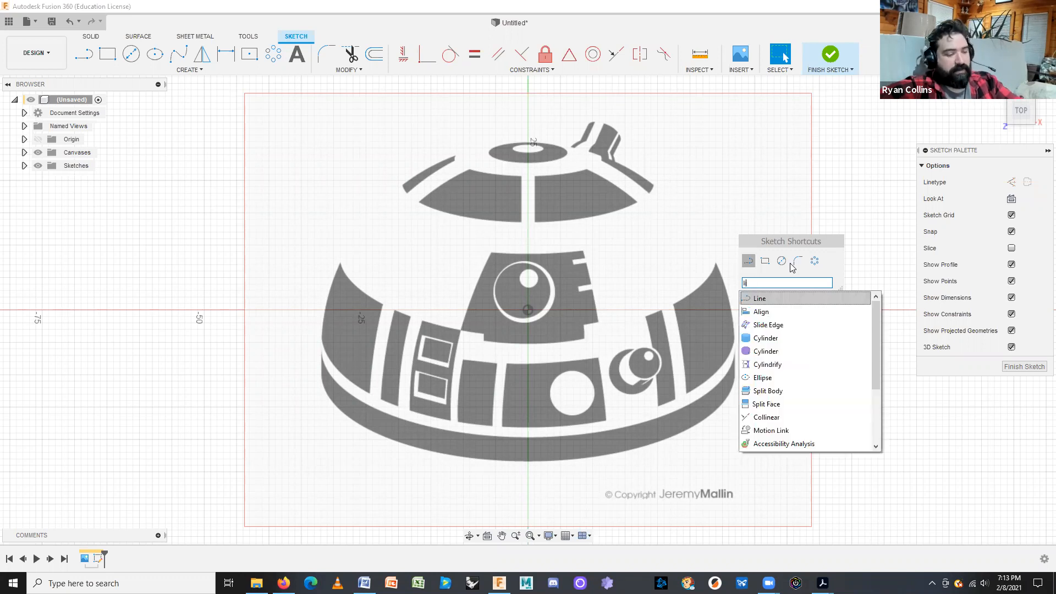
pyautogui.write('i')
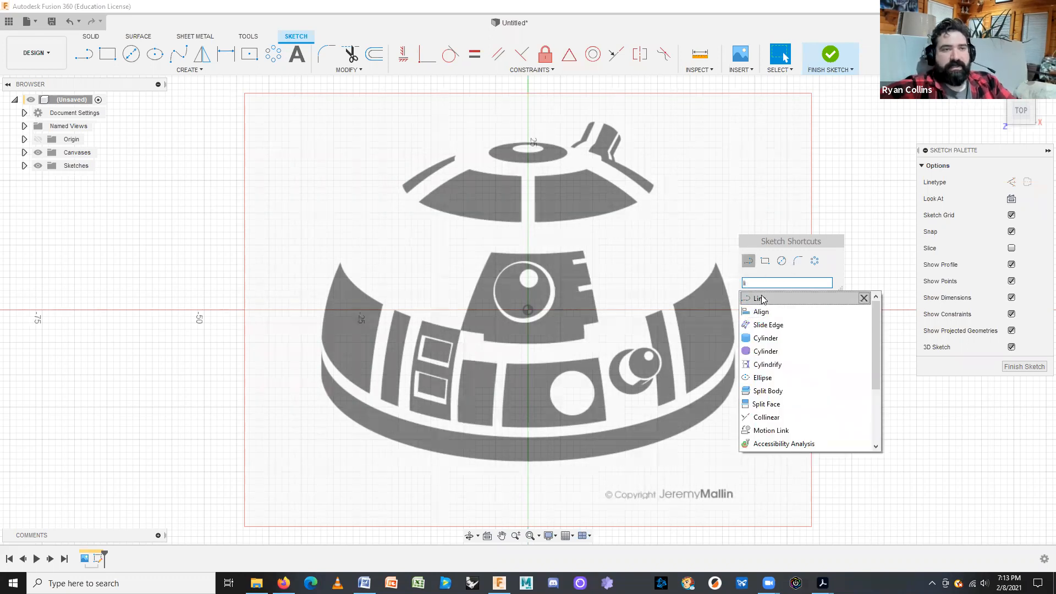
pyautogui.write('ne')
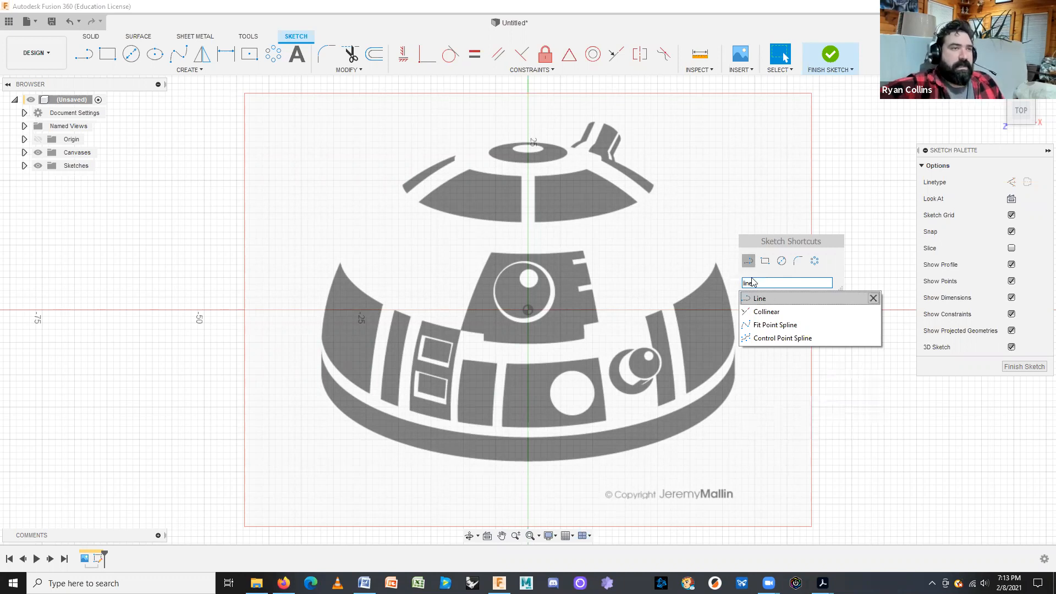
pyautogui.click(764, 299)
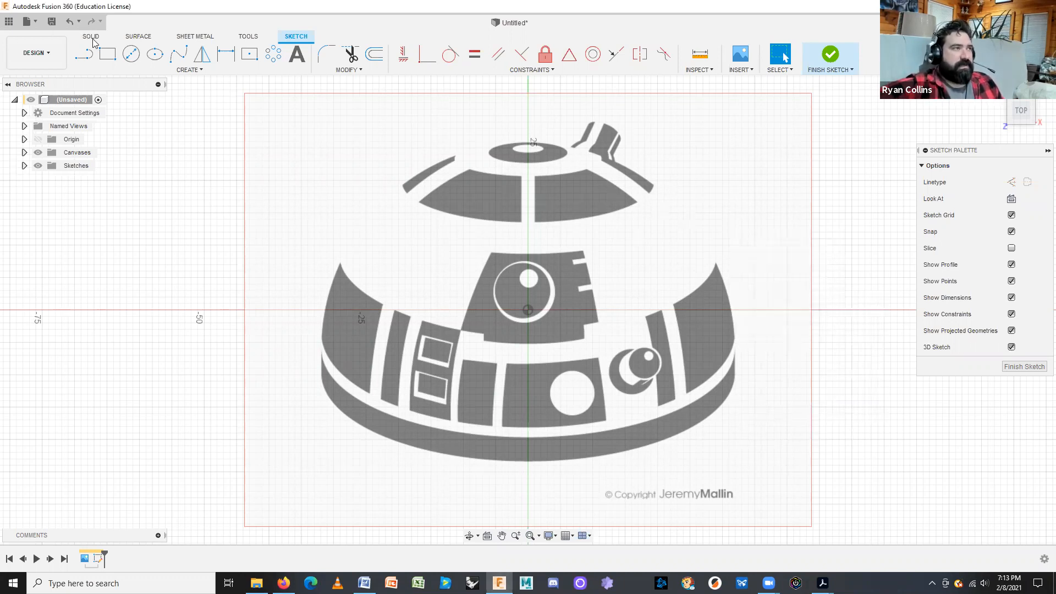
# - Draw a four-point fit point spline about 22 mm long along the upper edge of the left body panels, ending beside the central eye panel
pyautogui.click(179, 55)
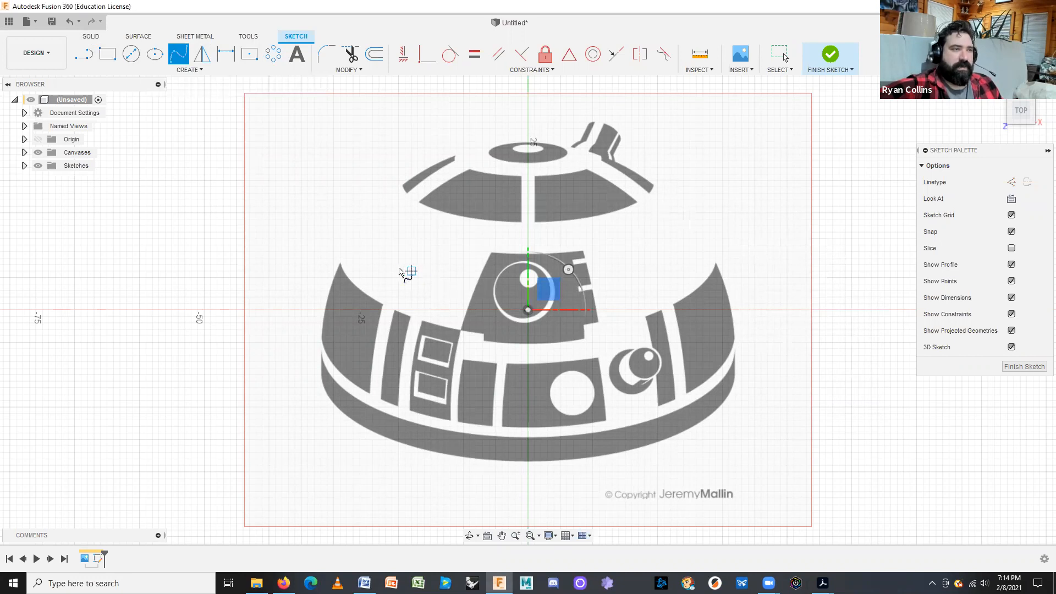
pyautogui.scroll(4, 341, 269)
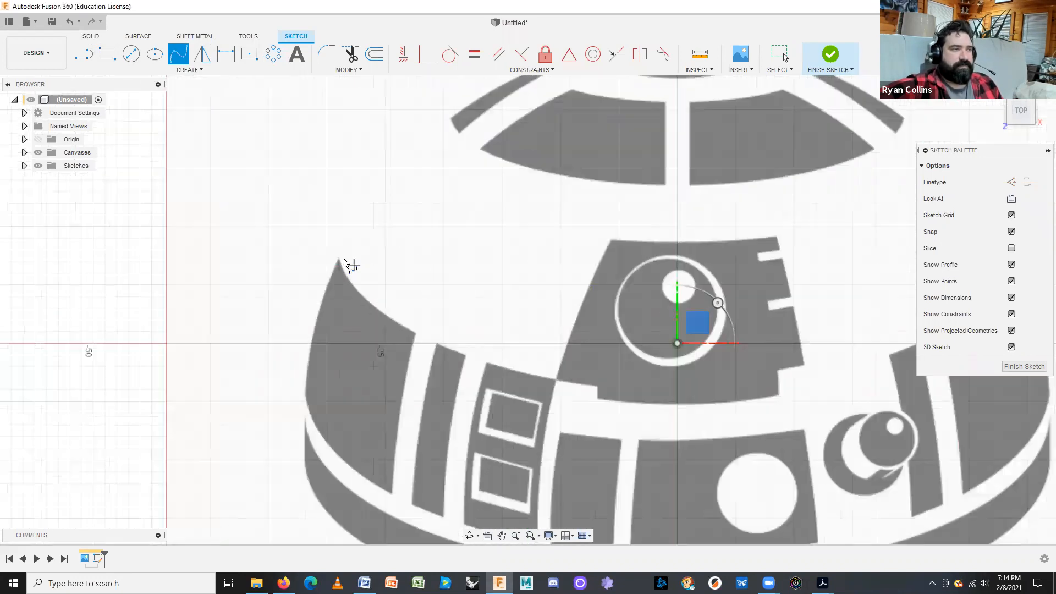
pyautogui.click(338, 261)
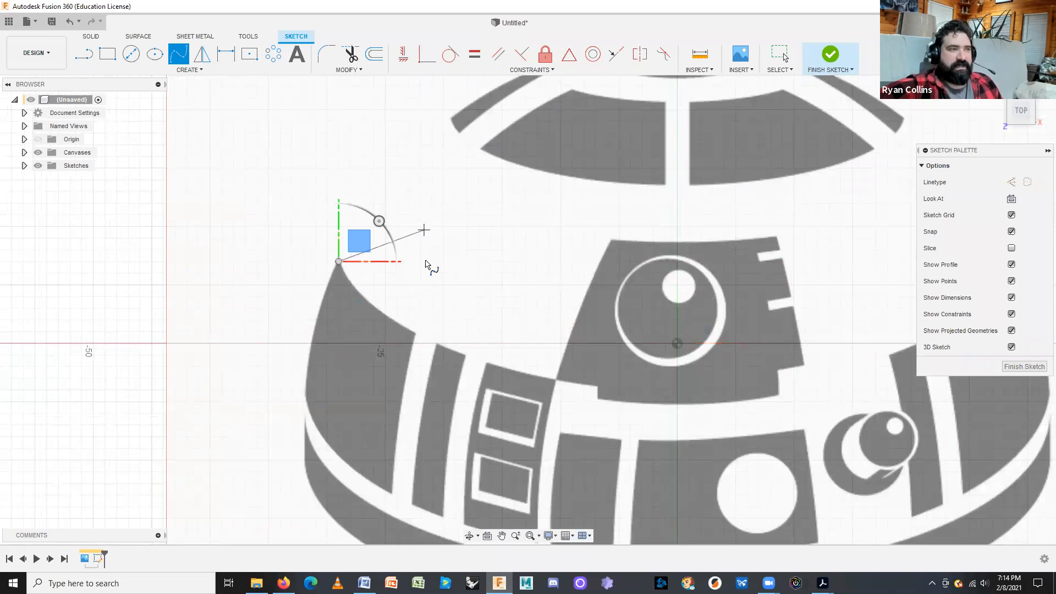
pyautogui.click(383, 314)
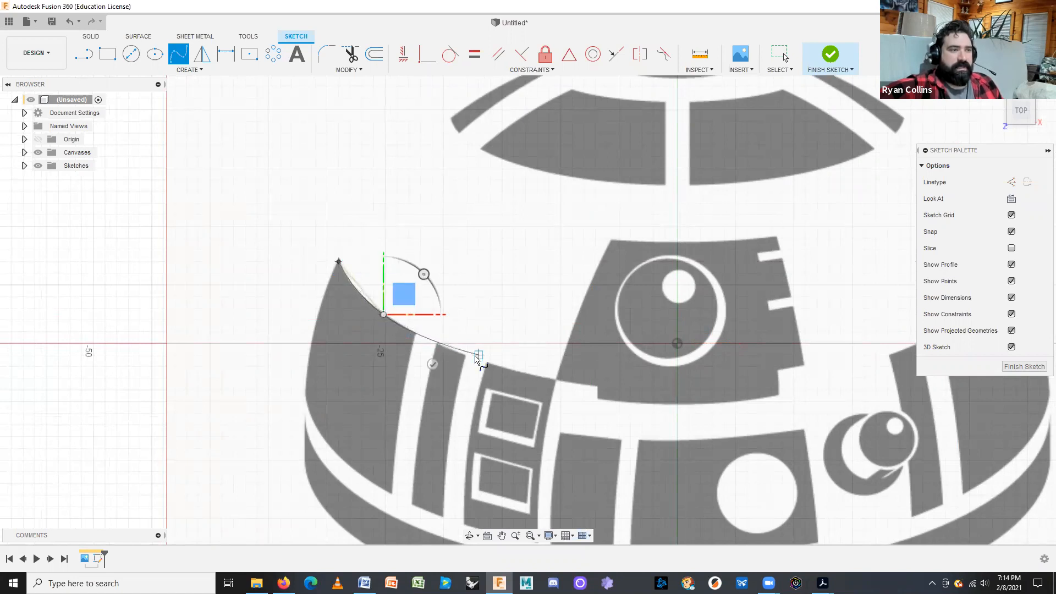
pyautogui.click(488, 360)
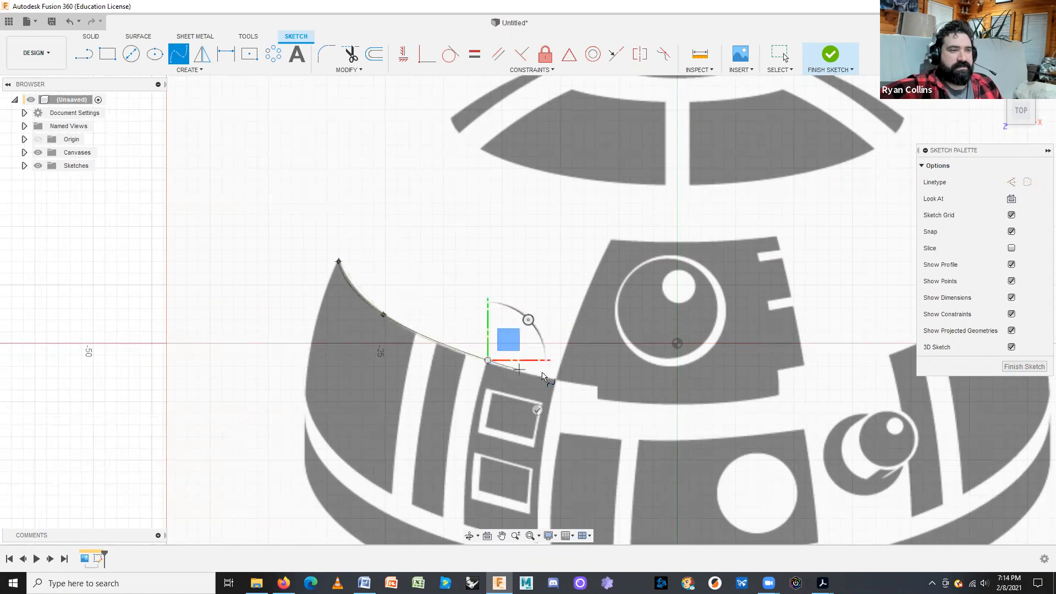
pyautogui.click(555, 379)
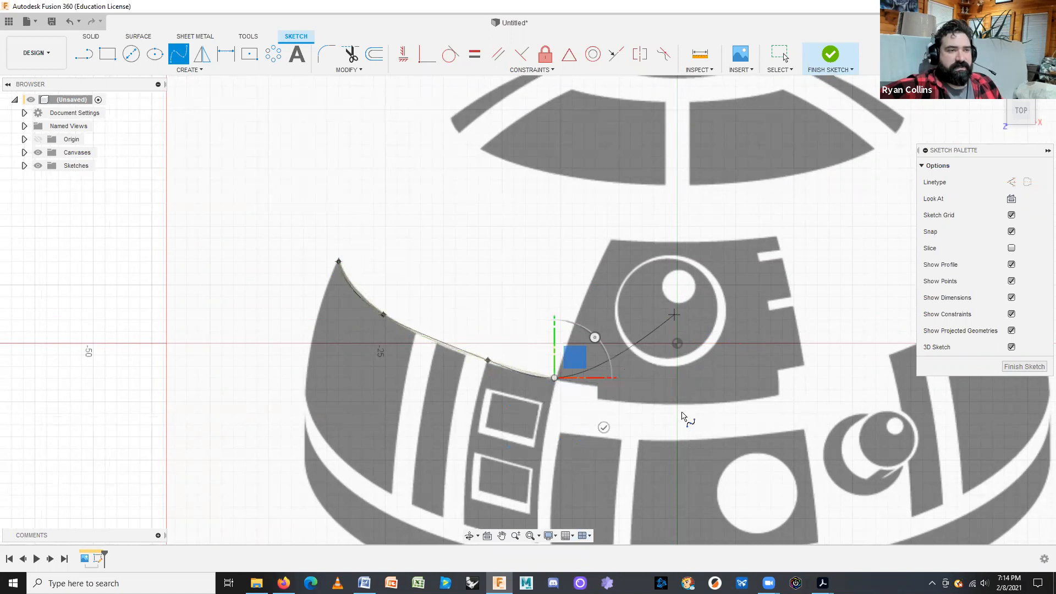
pyautogui.press('Escape')
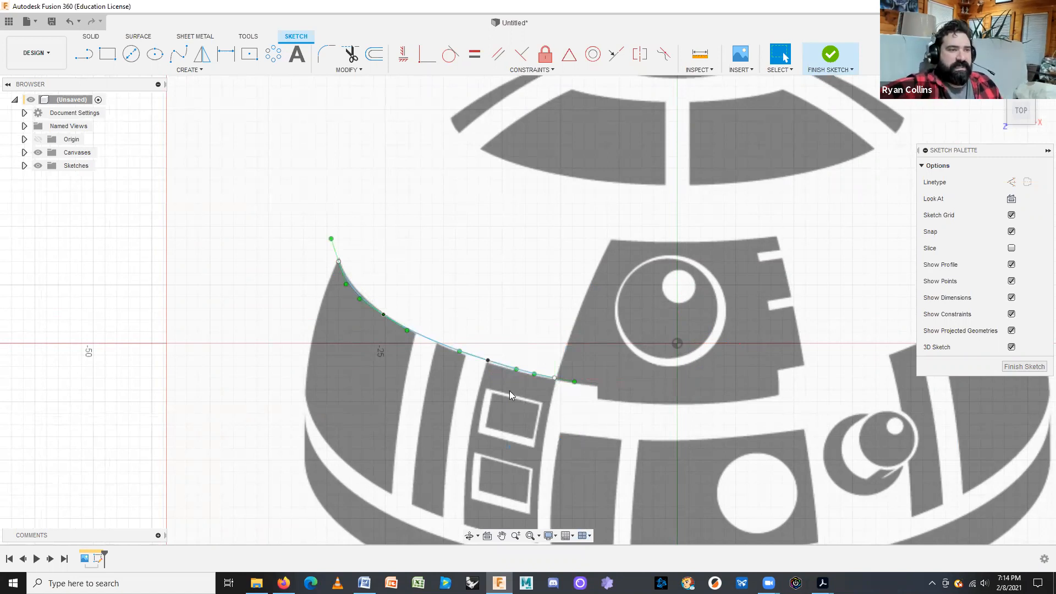
# - Select the spline and examine up close how well its curve and end point follow the canvas artwork
pyautogui.scroll(-3, 509, 390)
pyautogui.scroll(4, 564, 394)
pyautogui.scroll(2, 564, 395)
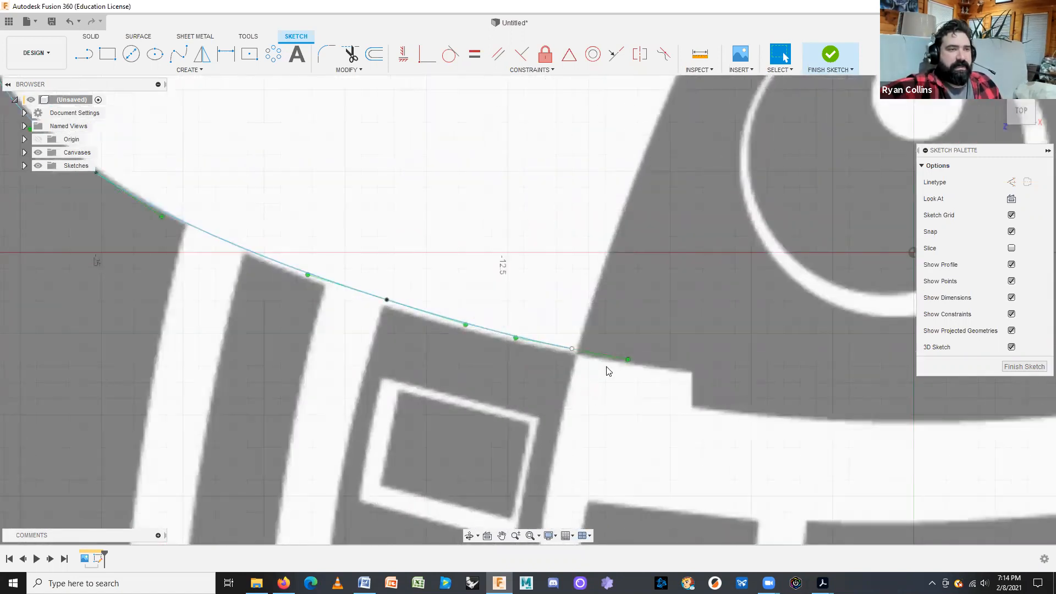
pyautogui.click(257, 255)
pyautogui.scroll(2, 234, 327)
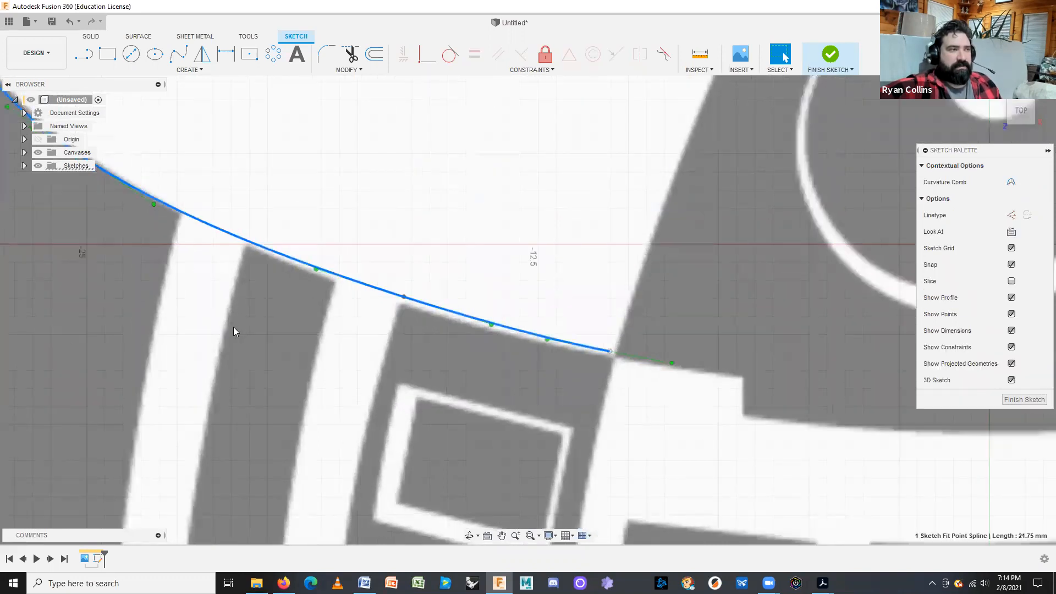
pyautogui.scroll(-4, 237, 326)
pyautogui.click(450, 365)
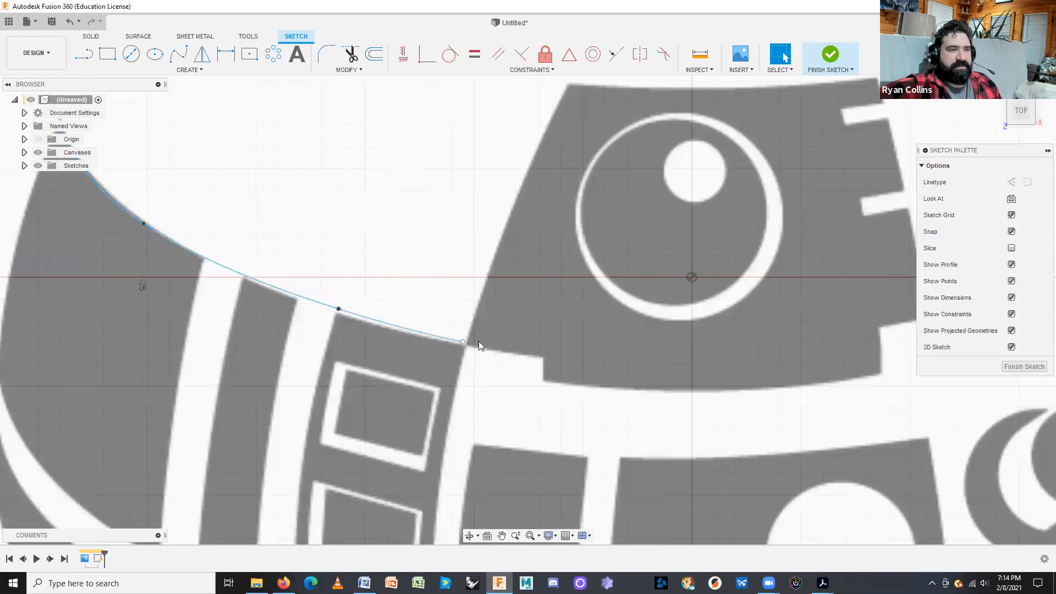
pyautogui.click(416, 333)
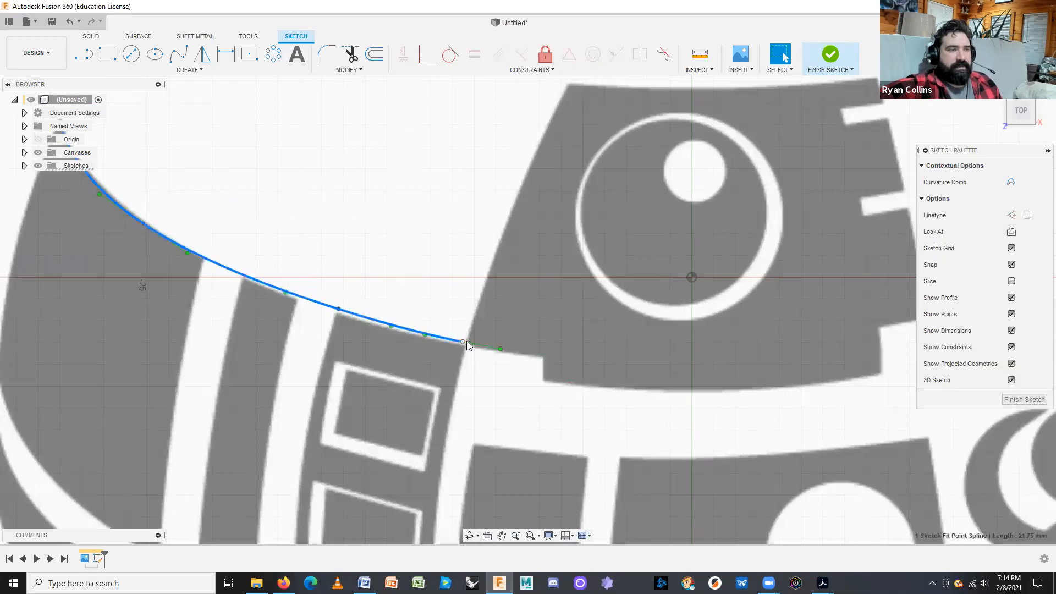
# - Try to reshape the spline's end beside the eye panel with its tangent handle, and undo the change
pyautogui.click(499, 349)
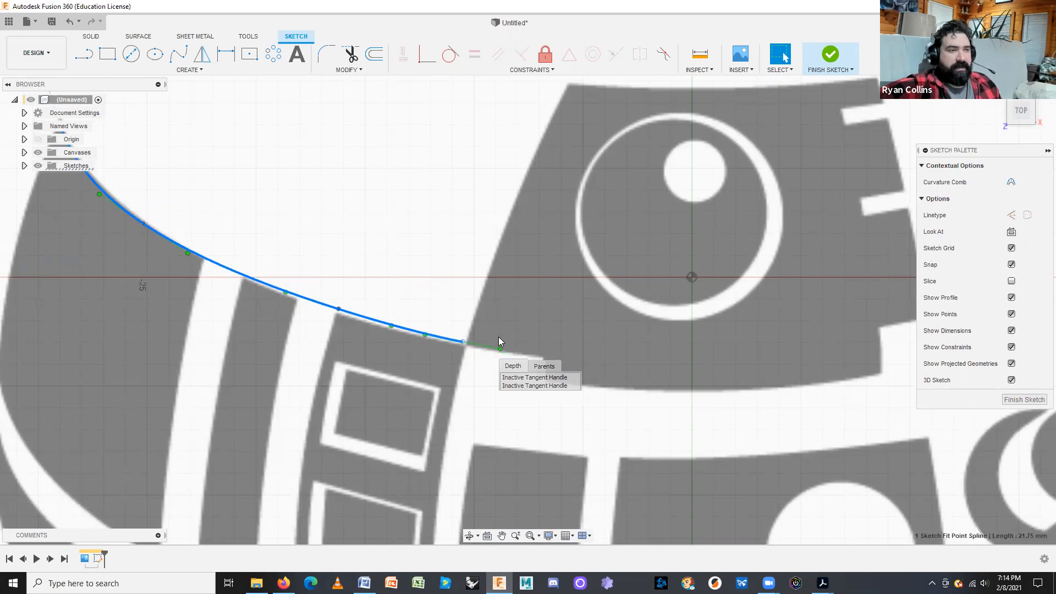
pyautogui.moveTo(500, 348)
pyautogui.mouseDown()
pyautogui.moveTo(500, 317)
pyautogui.moveTo(497, 373)
pyautogui.moveTo(498, 330)
pyautogui.moveTo(501, 365)
pyautogui.mouseUp()
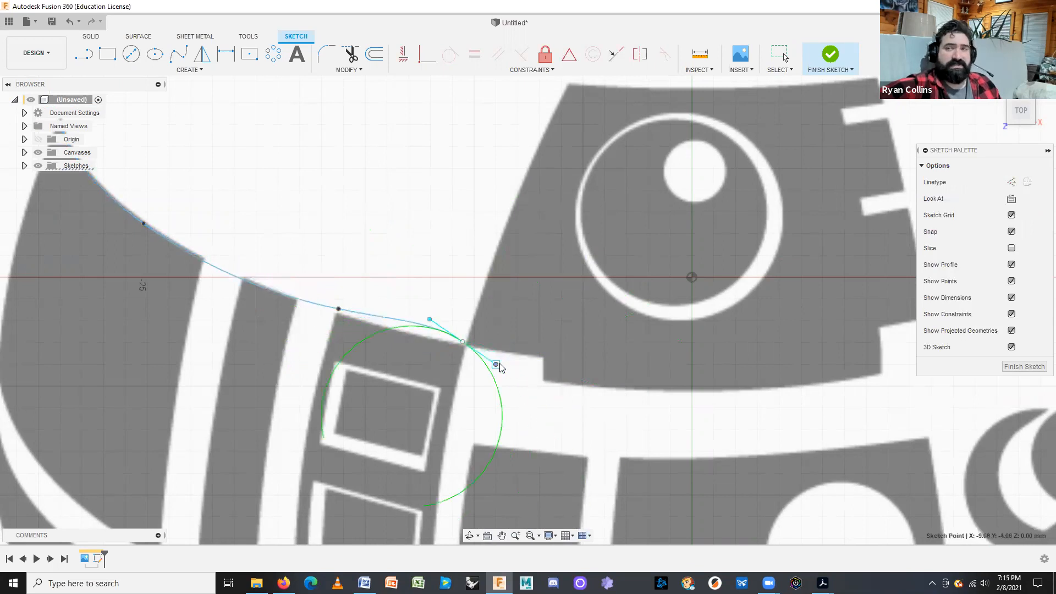
pyautogui.moveTo(505, 368); pyautogui.dragTo(538, 417)
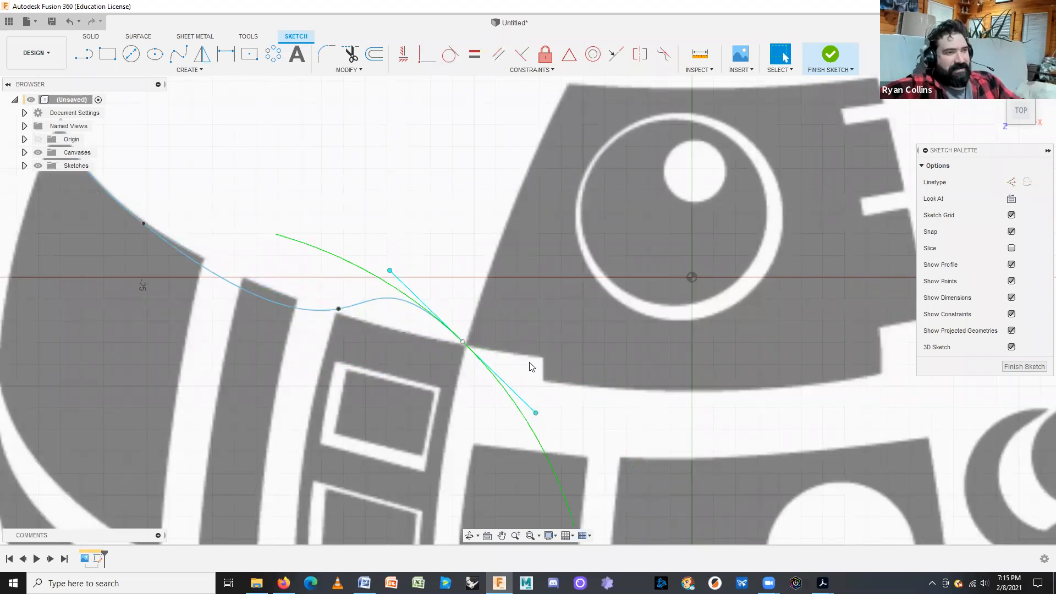
pyautogui.hotkey('ctrl', 'z')
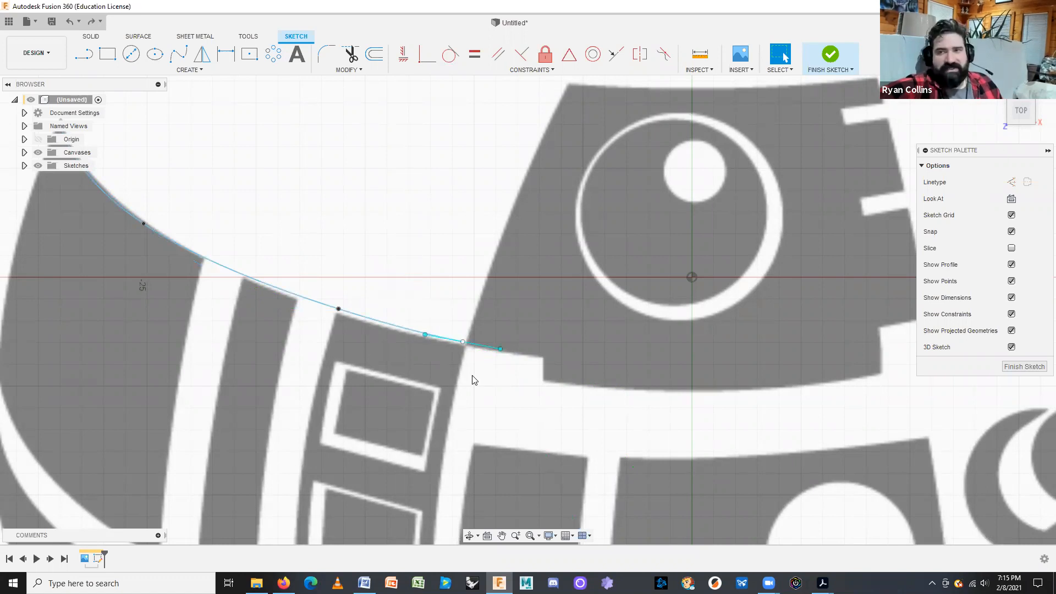
# - Start a sketch line in the blank area directly above the upper tip of the left body panels
pyautogui.moveTo(330, 379); pyautogui.dragTo(458, 400, button='middle')
pyautogui.scroll(-2, 462, 403)
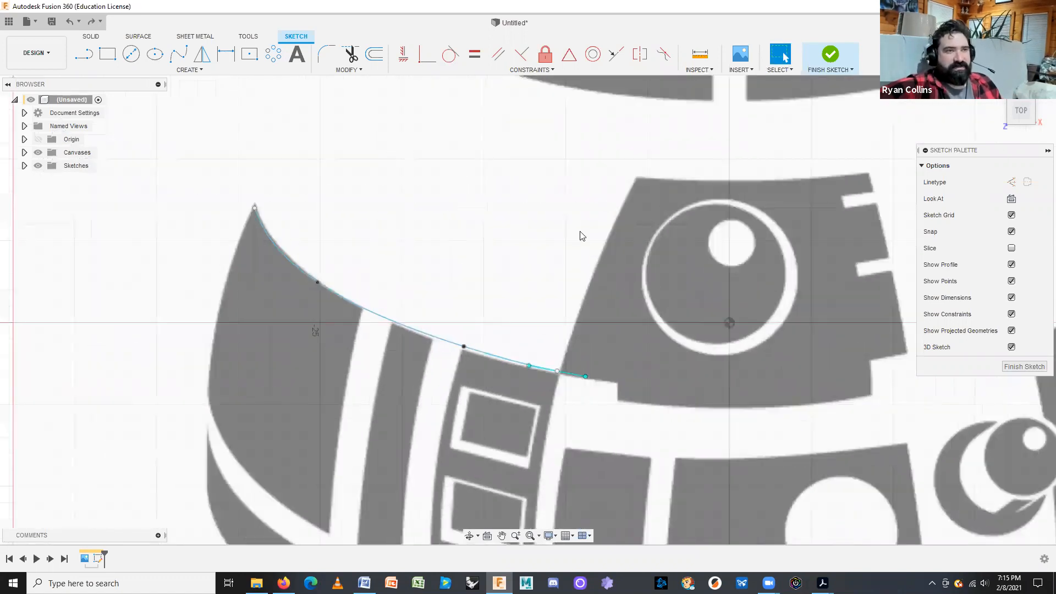
pyautogui.moveTo(451, 218); pyautogui.dragTo(410, 242, button='middle')
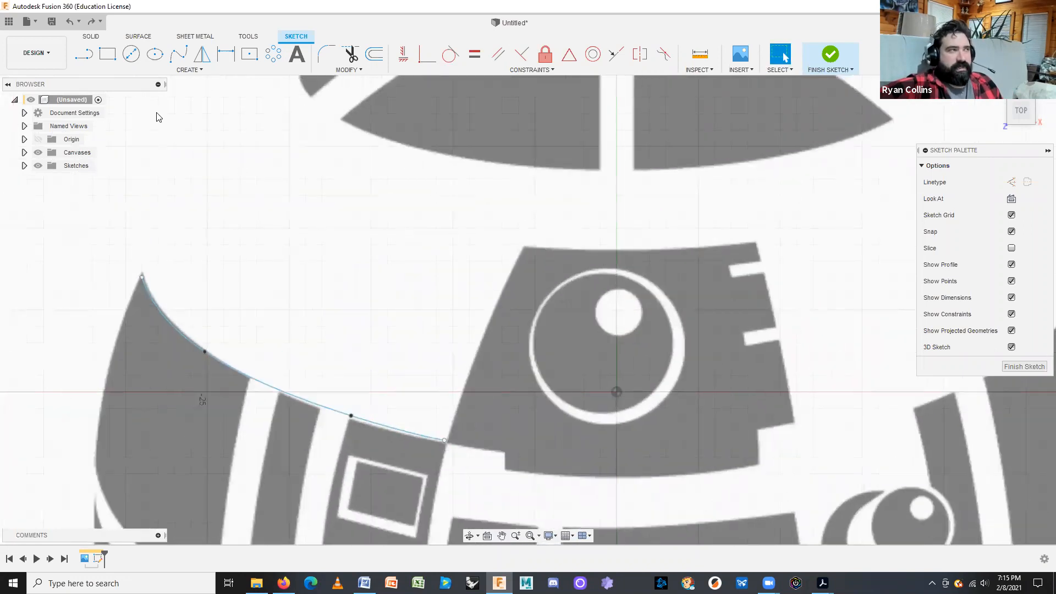
pyautogui.click(83, 53)
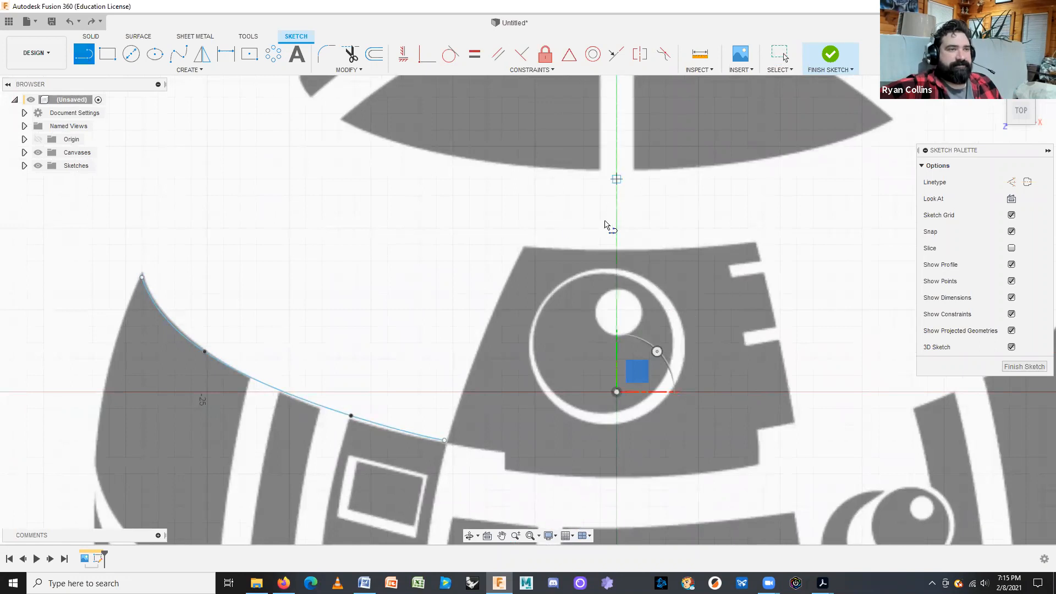
pyautogui.click(142, 227)
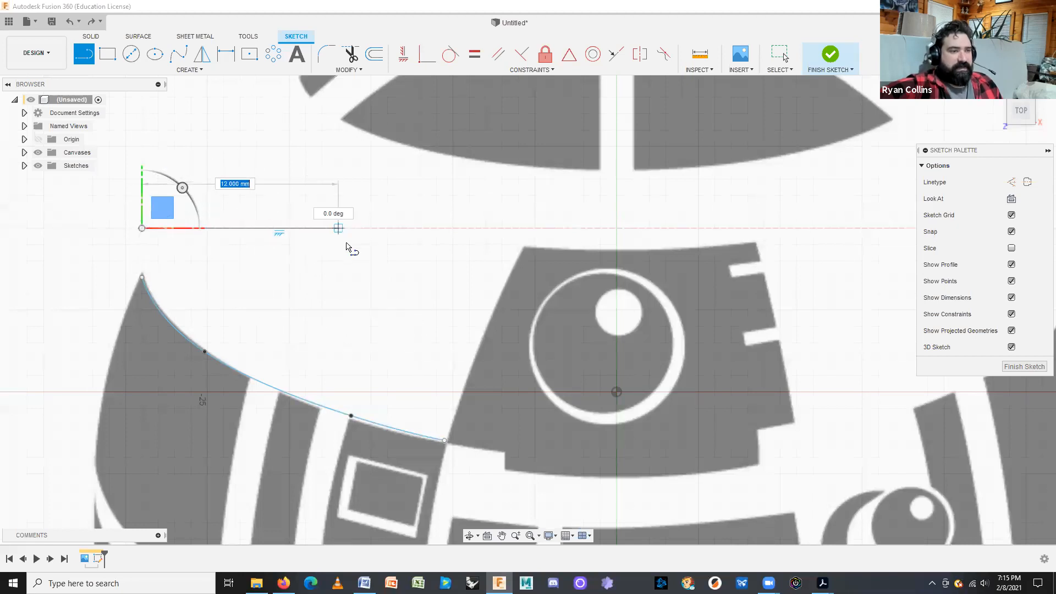
# - Open the grid and snap options and examine how the line's end point snaps to the grid at different zoom levels
pyautogui.click(567, 537)
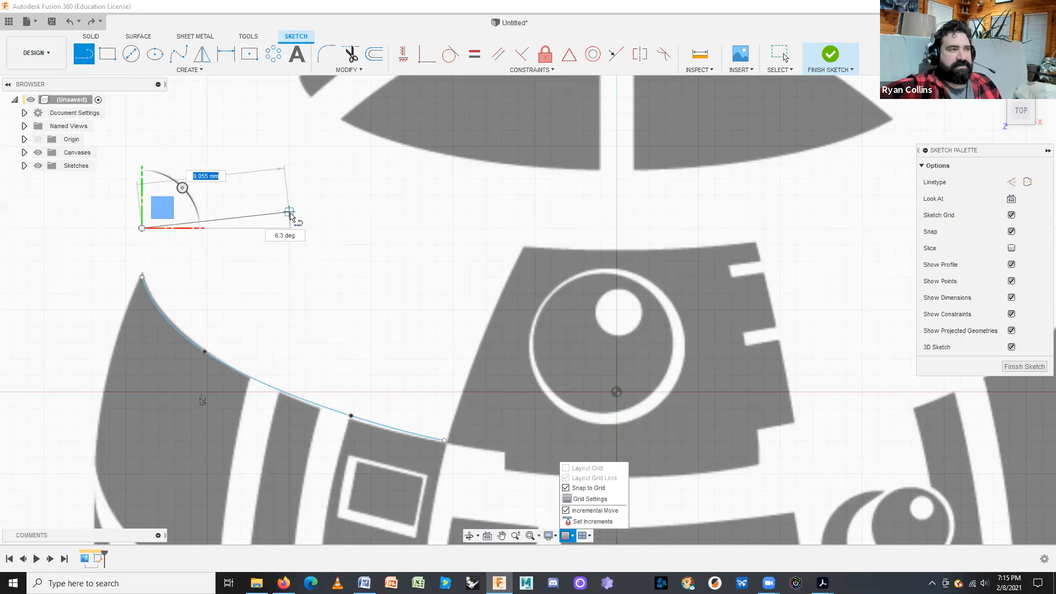
pyautogui.scroll(-3, 275, 216)
pyautogui.scroll(5, 275, 216)
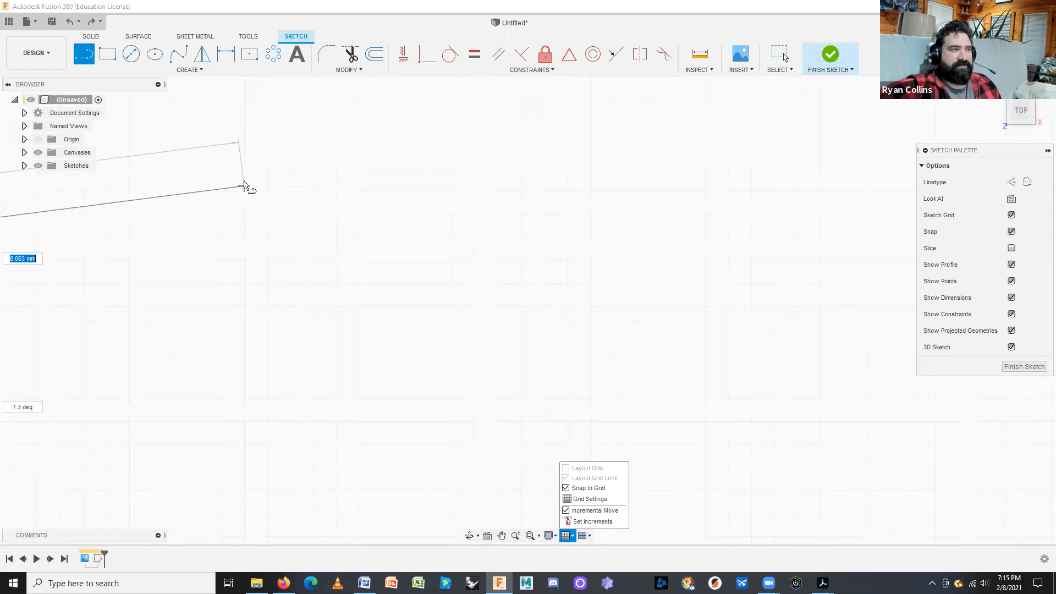
pyautogui.scroll(-5, 254, 204)
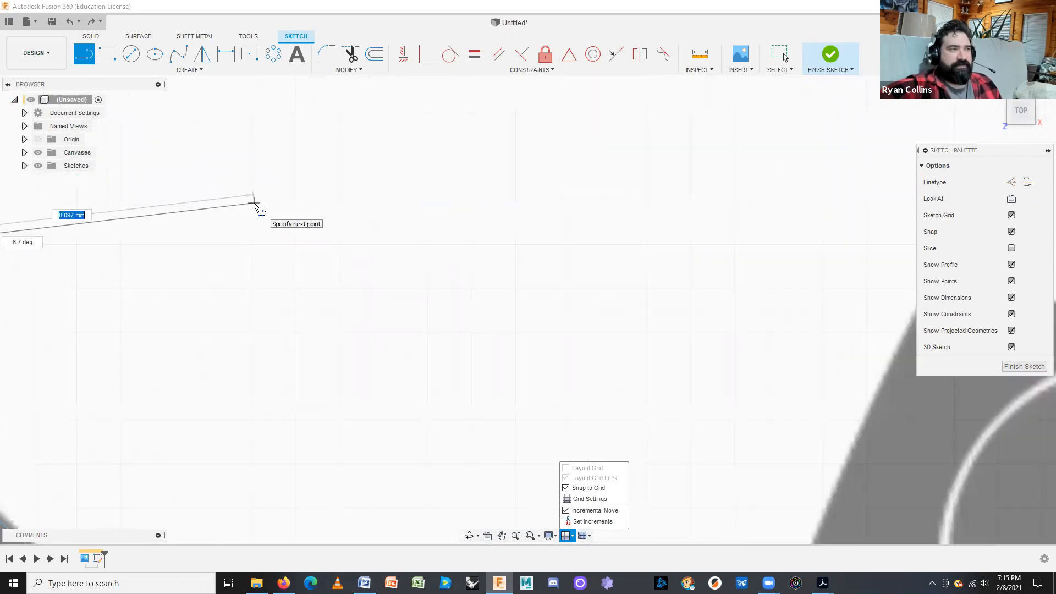
pyautogui.scroll(2, 254, 205)
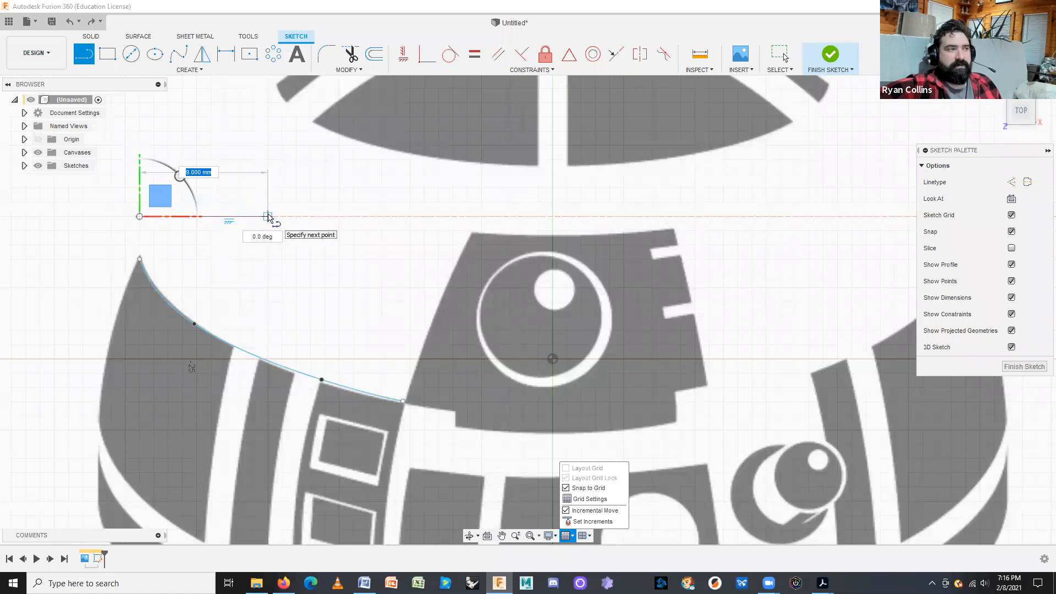
pyautogui.scroll(8, 311, 231)
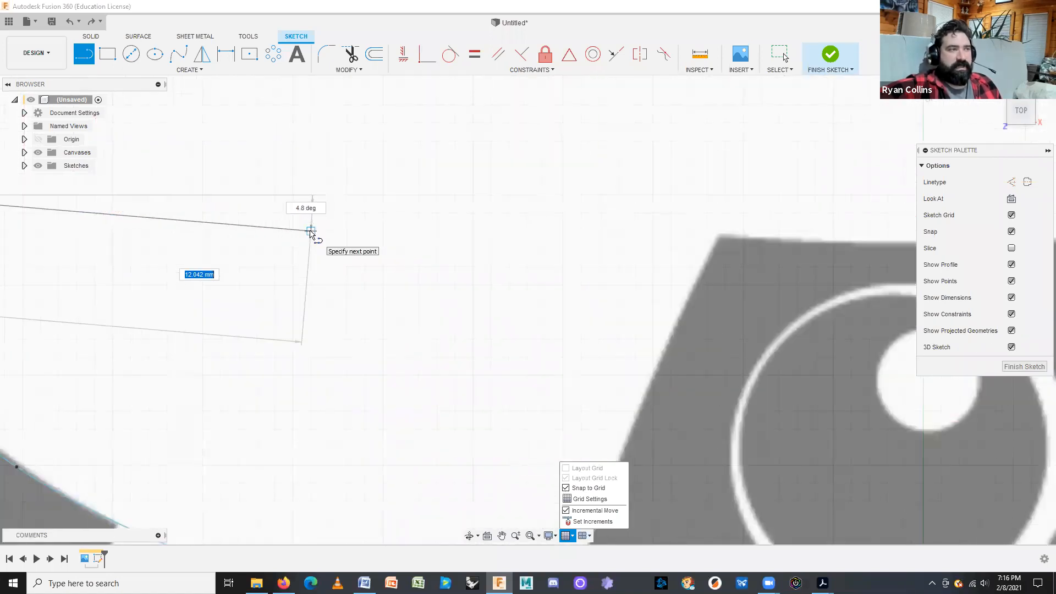
pyautogui.moveTo(250, 207); pyautogui.dragTo(456, 227, button='middle')
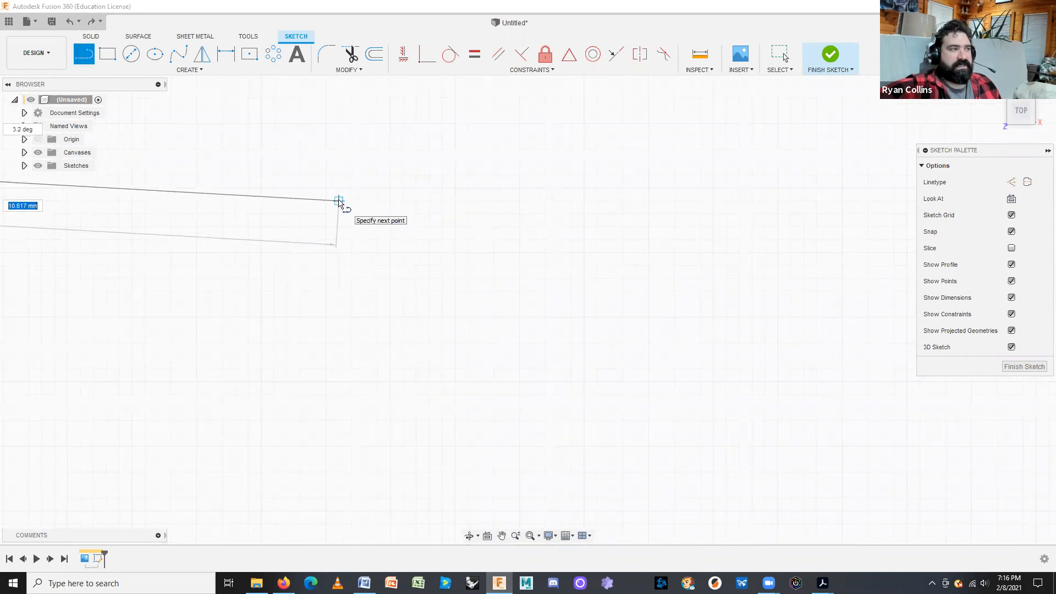
pyautogui.moveTo(337, 202); pyautogui.dragTo(337, 190, button='middle')
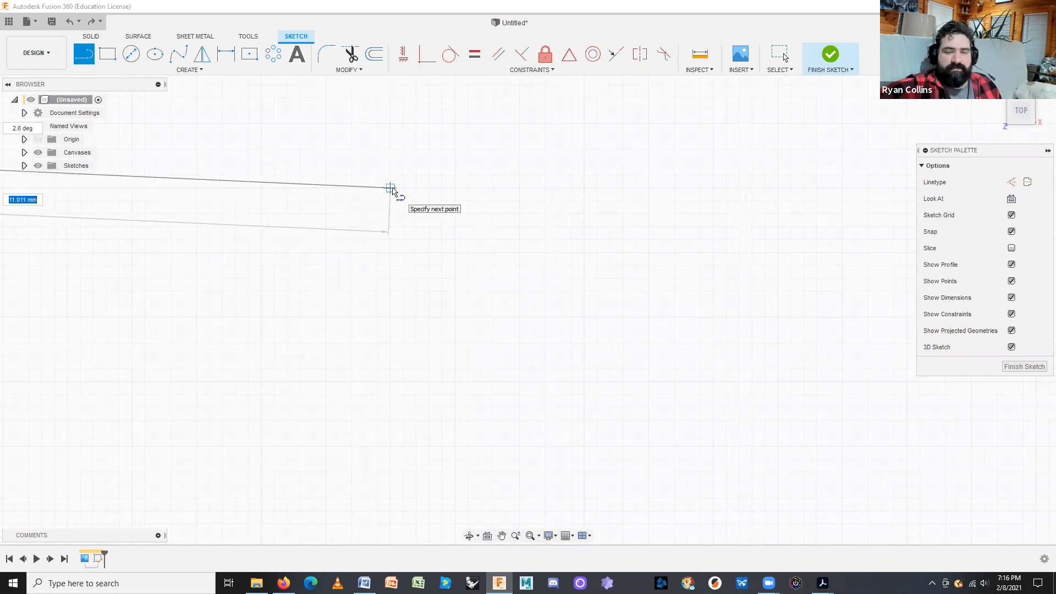
pyautogui.moveTo(202, 252); pyautogui.dragTo(589, 250, button='middle')
pyautogui.scroll(-3, 532, 270)
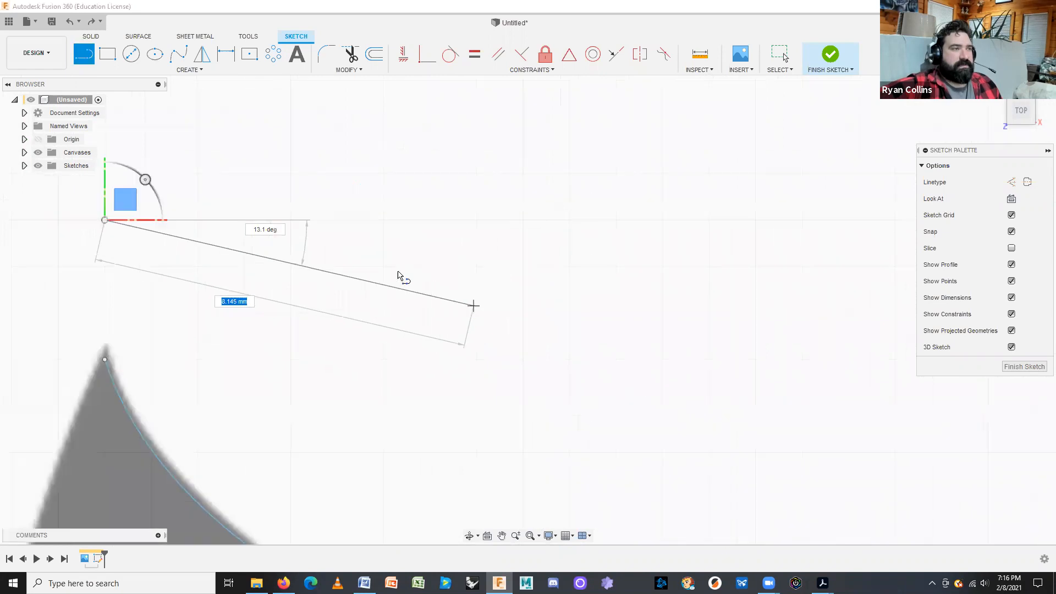
pyautogui.scroll(-2, 478, 303)
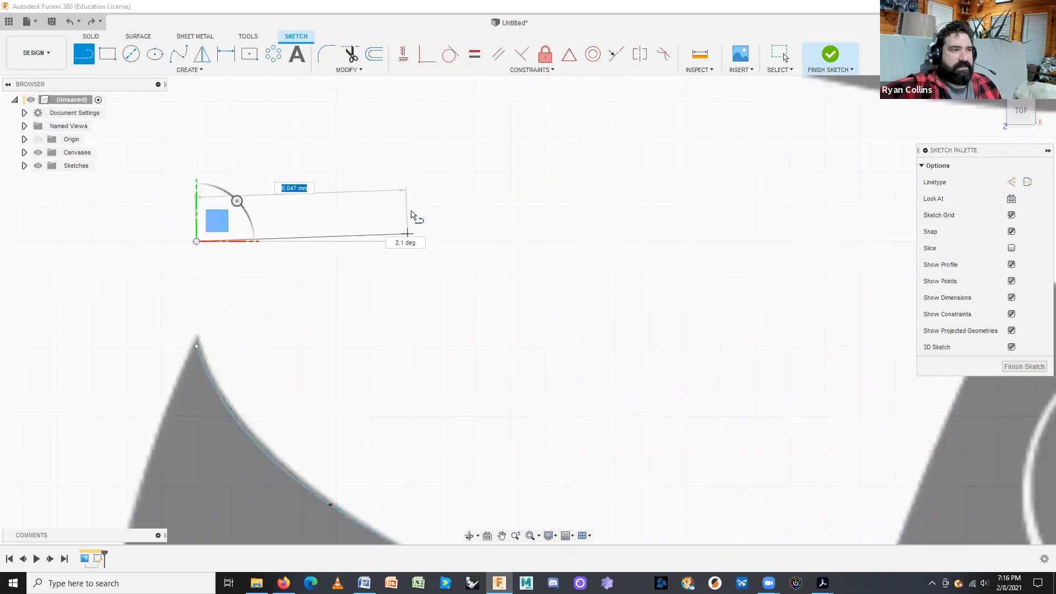
# - Draw a zigzag chain of six connected line segments across the blank area between the left body panels and the dome
pyautogui.moveTo(406, 207); pyautogui.dragTo(489, 126)
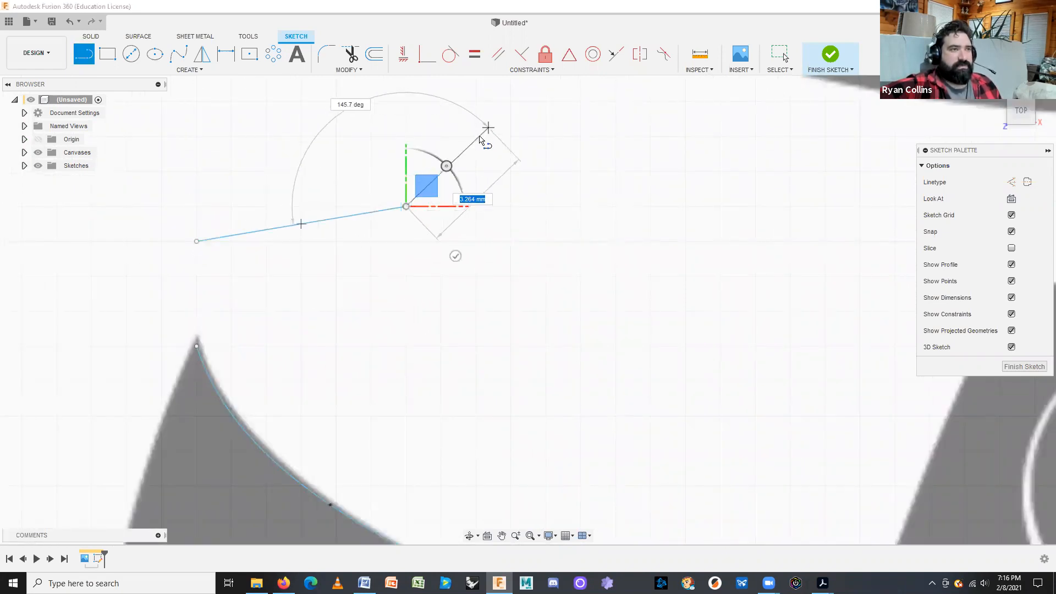
pyautogui.click(475, 137)
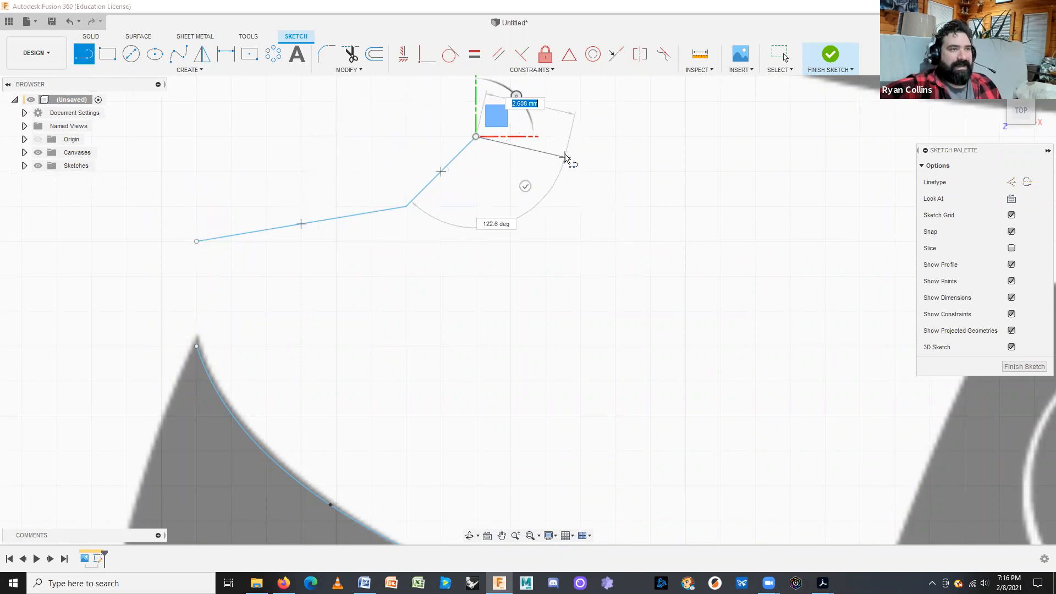
pyautogui.click(565, 152)
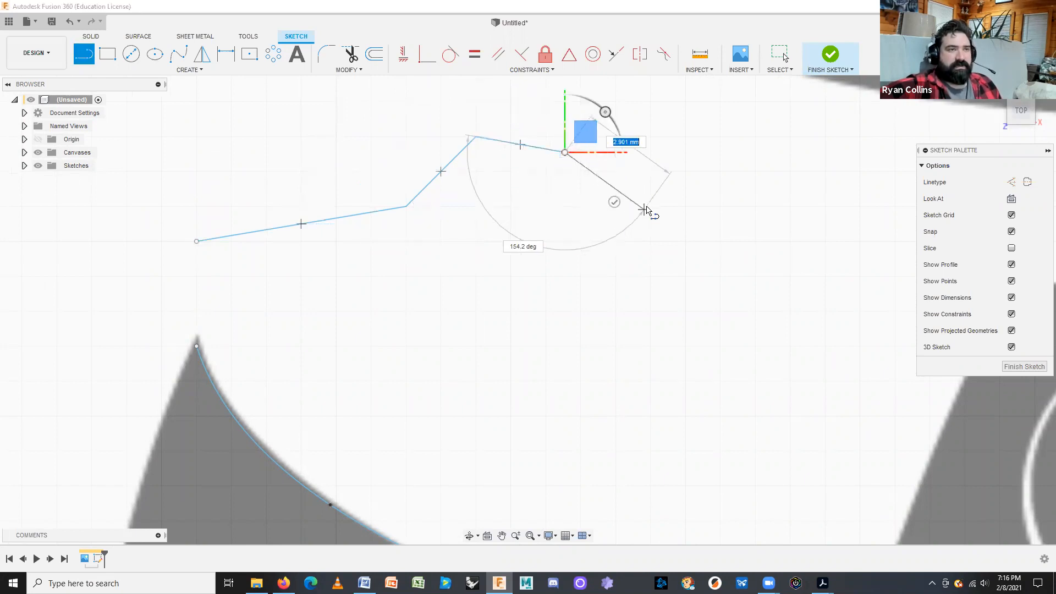
pyautogui.click(634, 235)
pyautogui.click(535, 352)
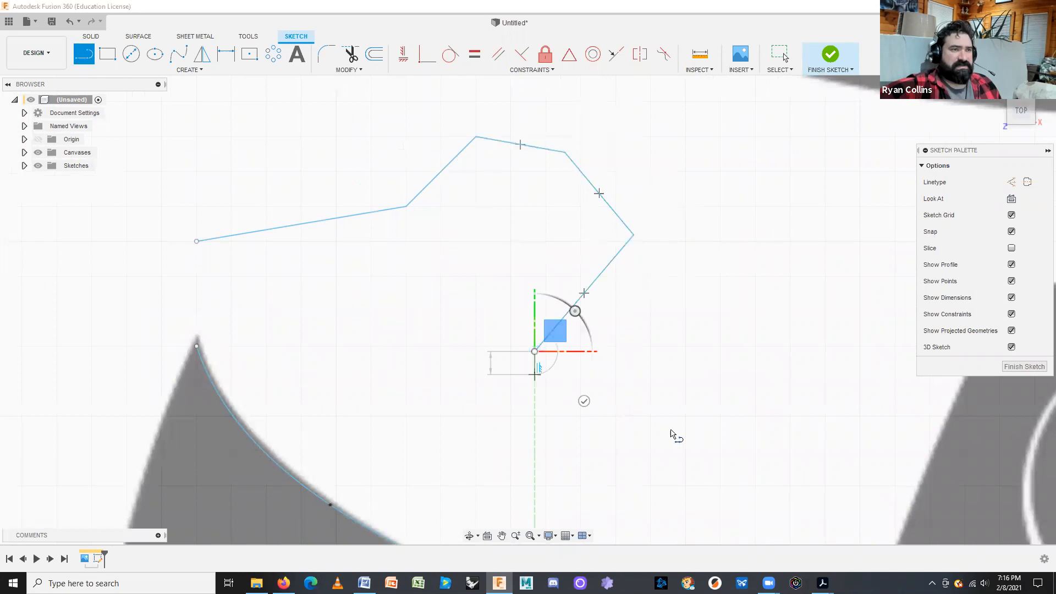
pyautogui.click(708, 434)
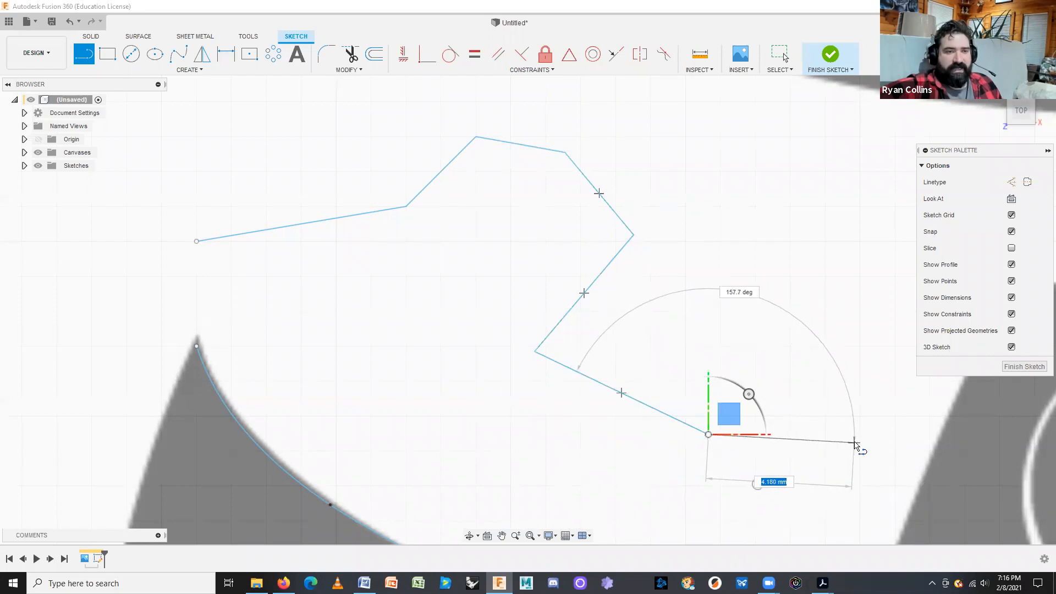
# - Add a final segment to the line chain, 5 mm long at 115 degrees to the previous segment, and end the Line command
pyautogui.write('5')
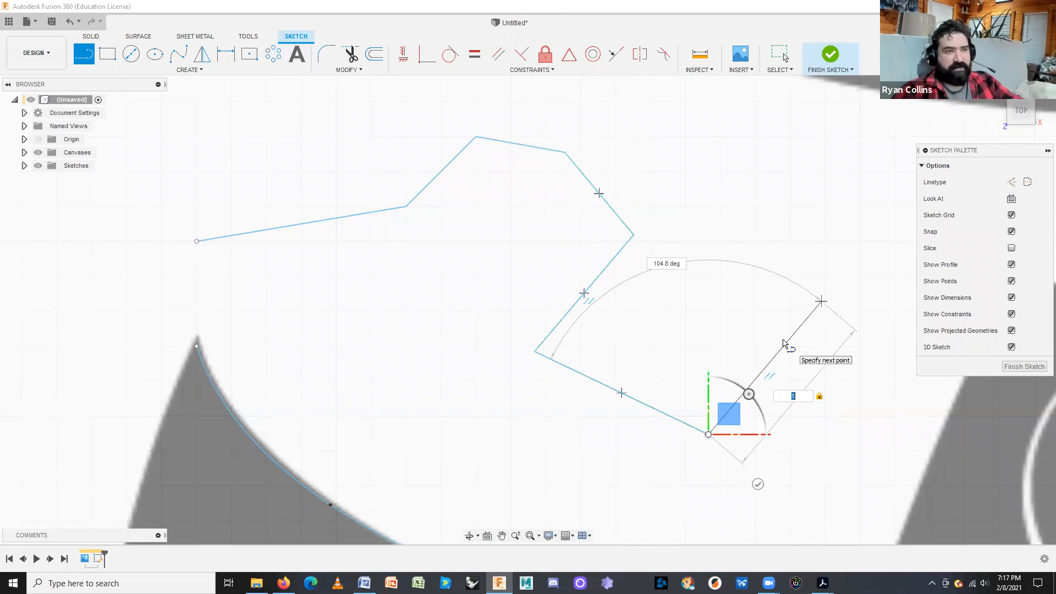
pyautogui.press('Tab')
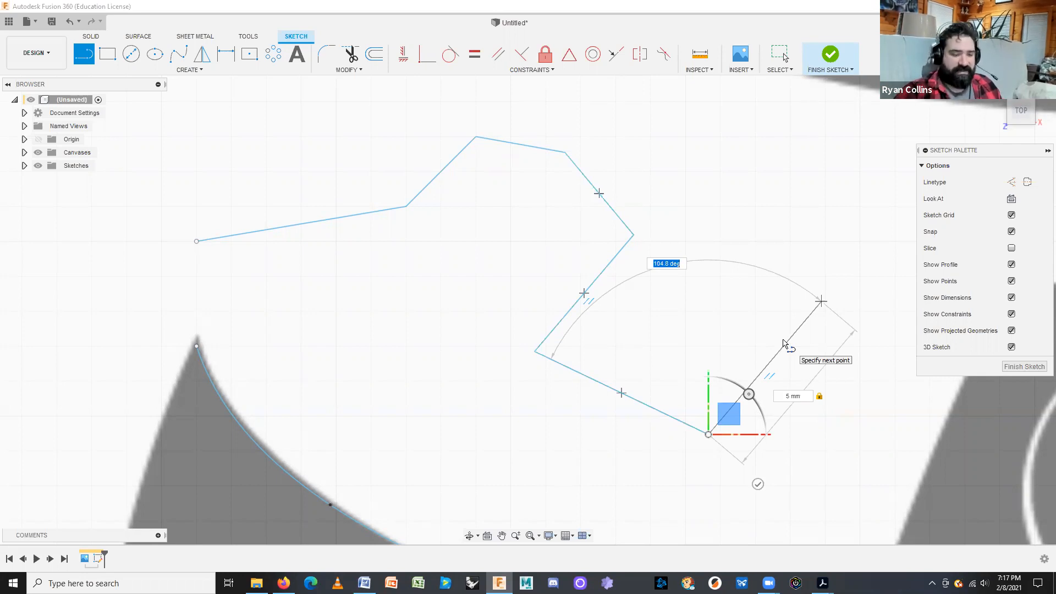
pyautogui.write('115')
pyautogui.press('Tab')
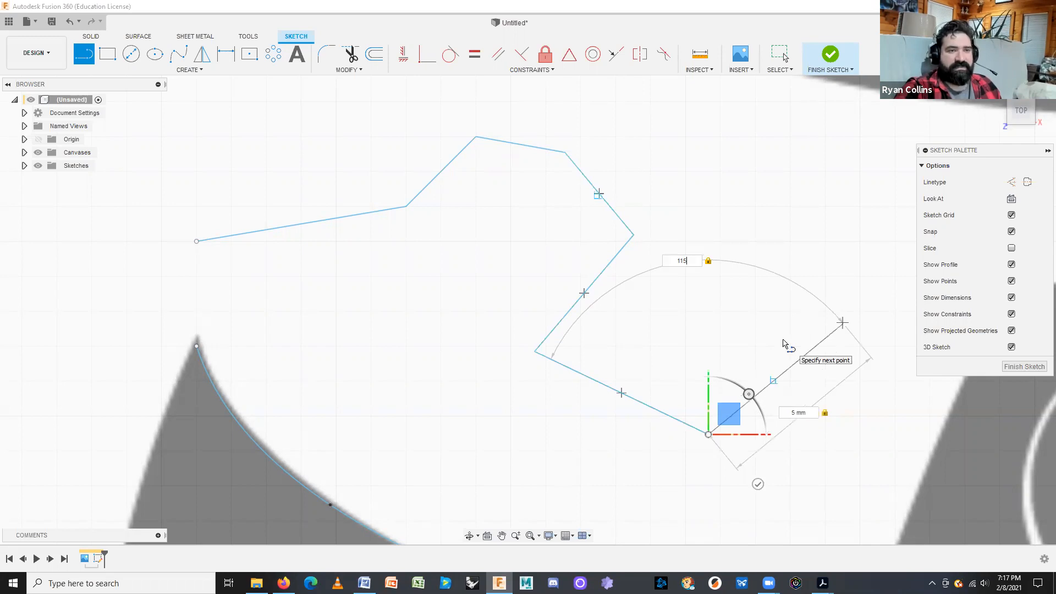
pyautogui.press('Return')
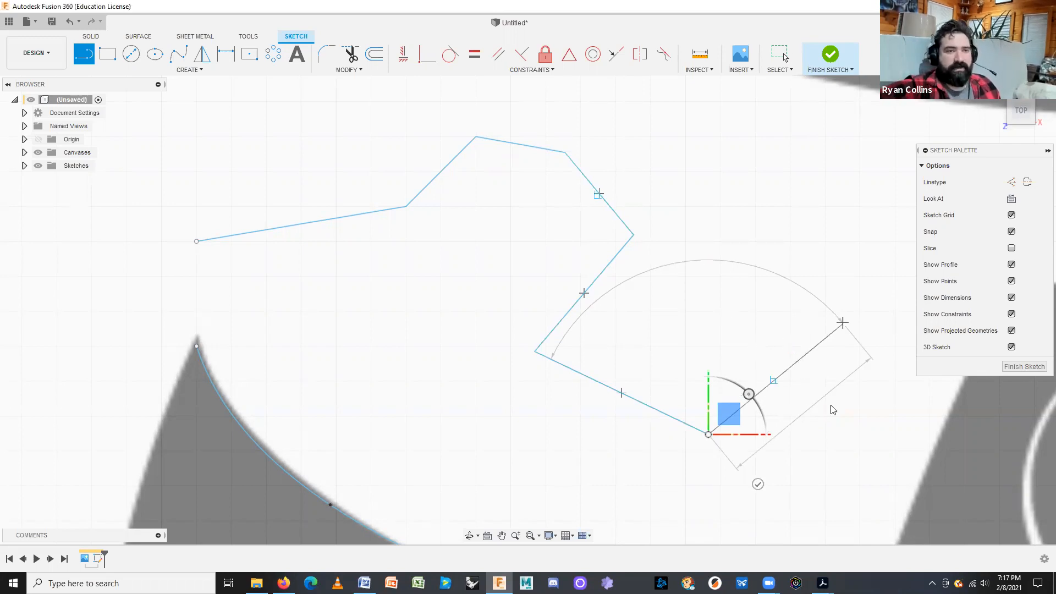
pyautogui.press('Escape')
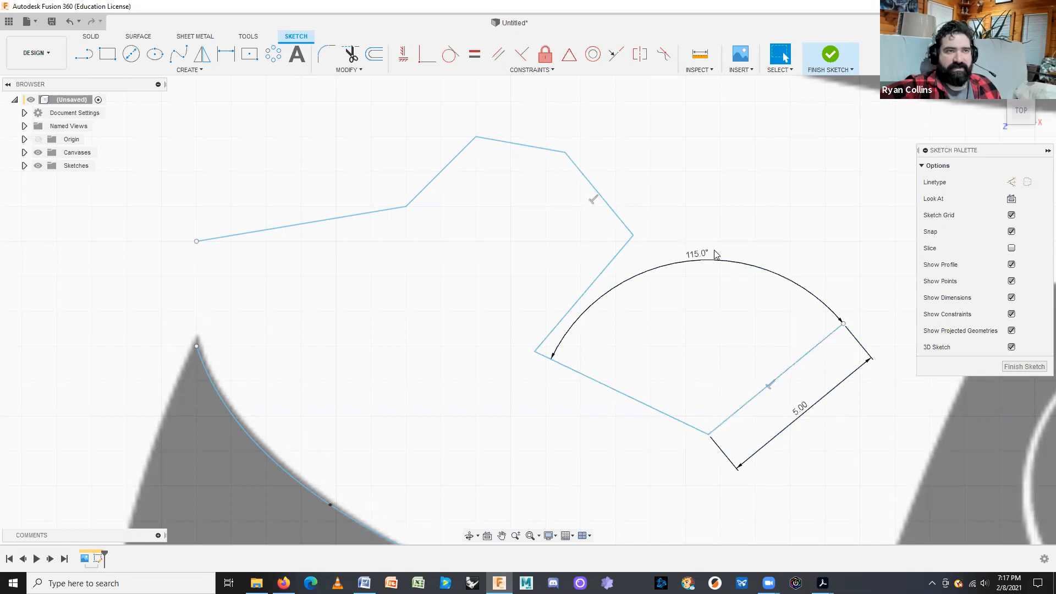
pyautogui.scroll(2, 792, 509)
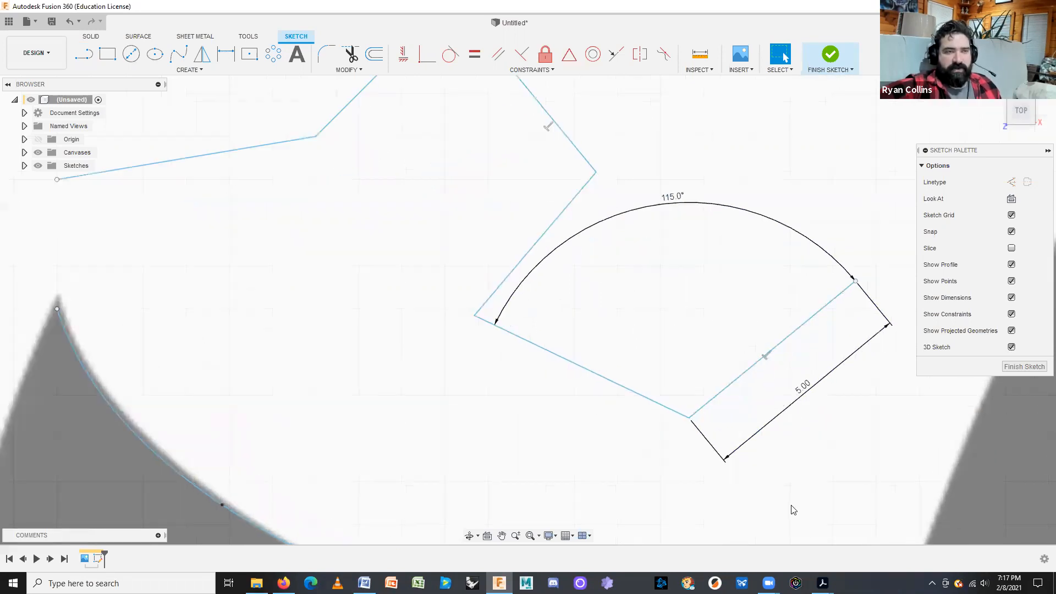
pyautogui.scroll(-3, 792, 509)
pyautogui.scroll(2, 714, 406)
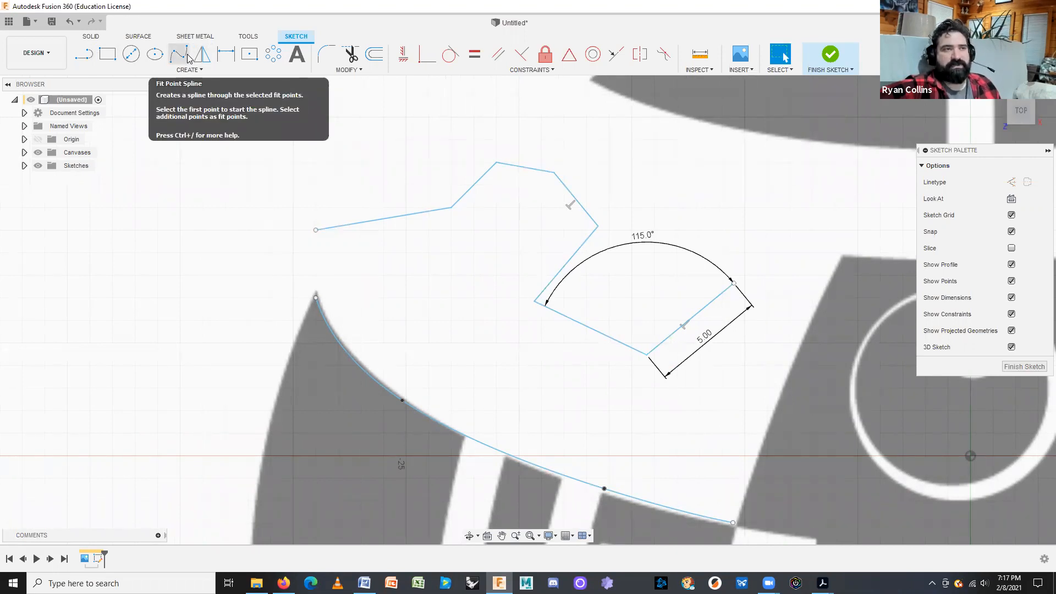
pyautogui.scroll(2, 655, 413)
pyautogui.scroll(-4, 762, 427)
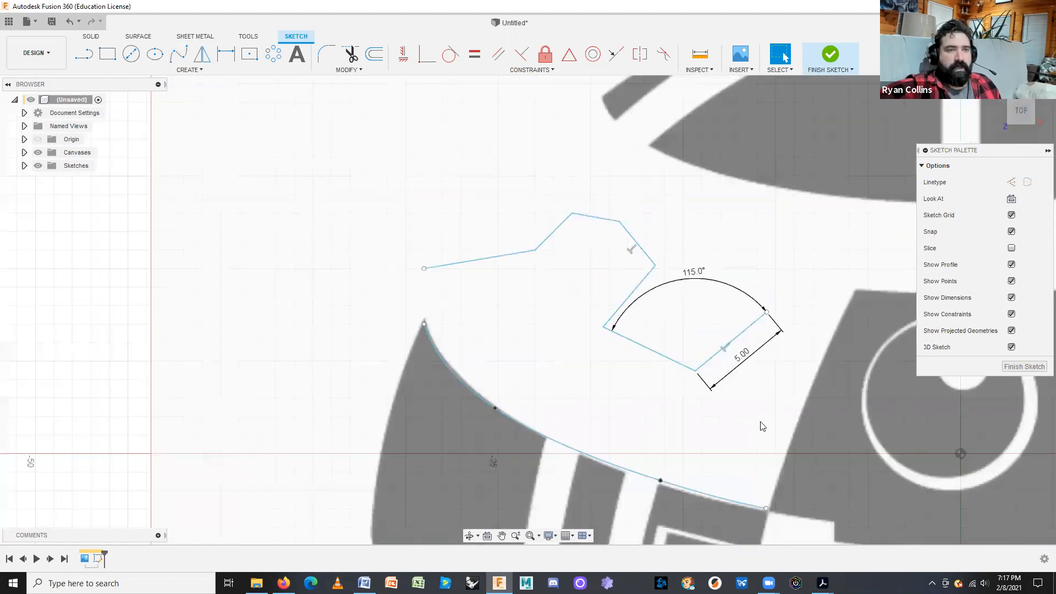
pyautogui.scroll(-3, 761, 426)
pyautogui.moveTo(621, 285)
pyautogui.mouseDown(button='middle')
pyautogui.moveTo(599, 262)
pyautogui.moveTo(502, 266)
pyautogui.mouseUp(button='middle')
pyautogui.scroll(-1, 512, 266)
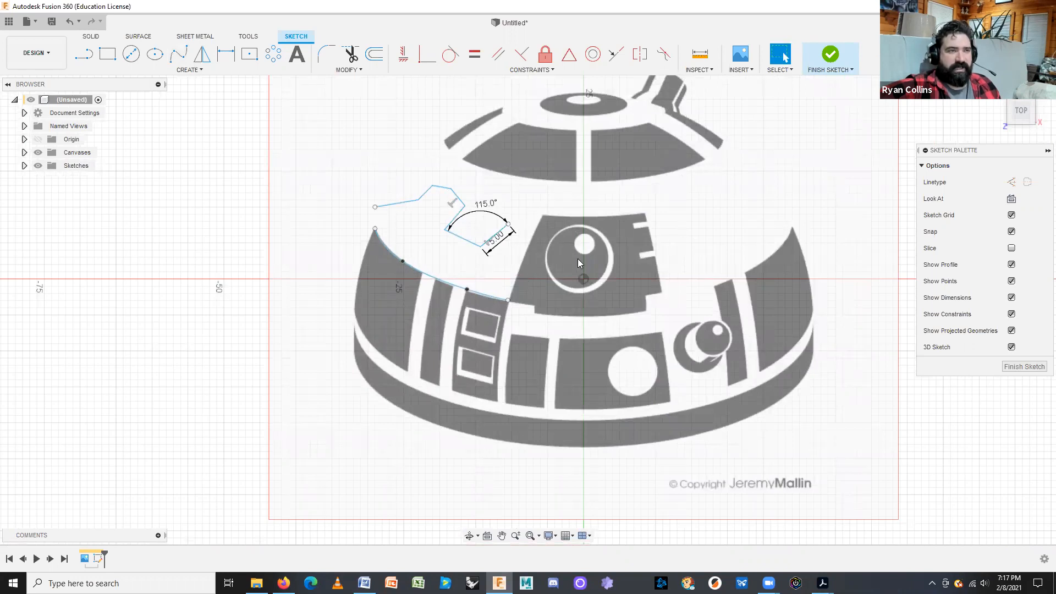
# - Try to trace the eye panel's left edge with a fit point spline from the first spline's lower end up to the panel's upper-left corner
pyautogui.click(179, 55)
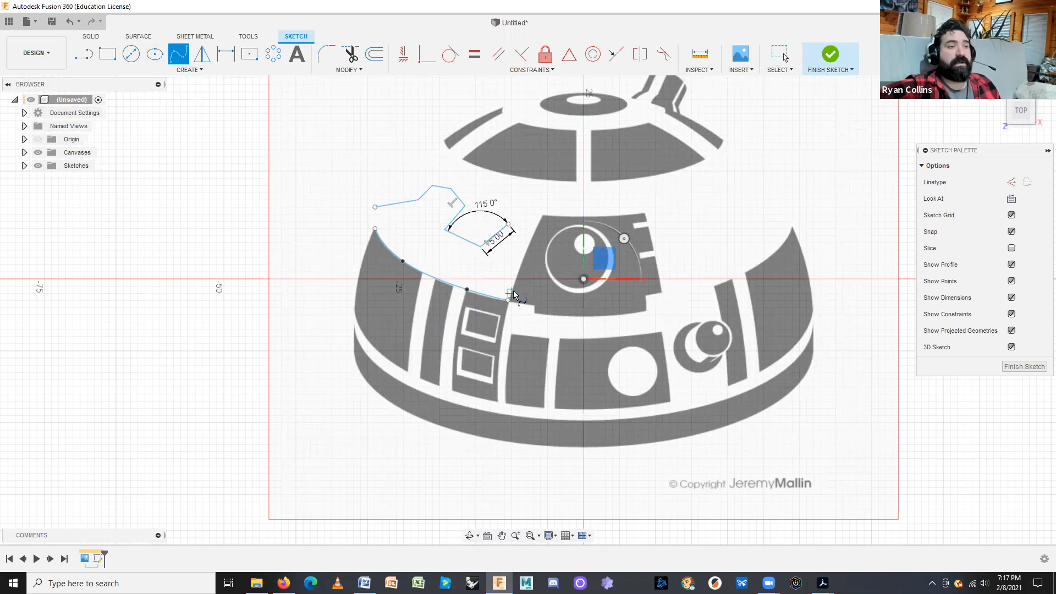
pyautogui.scroll(3, 512, 297)
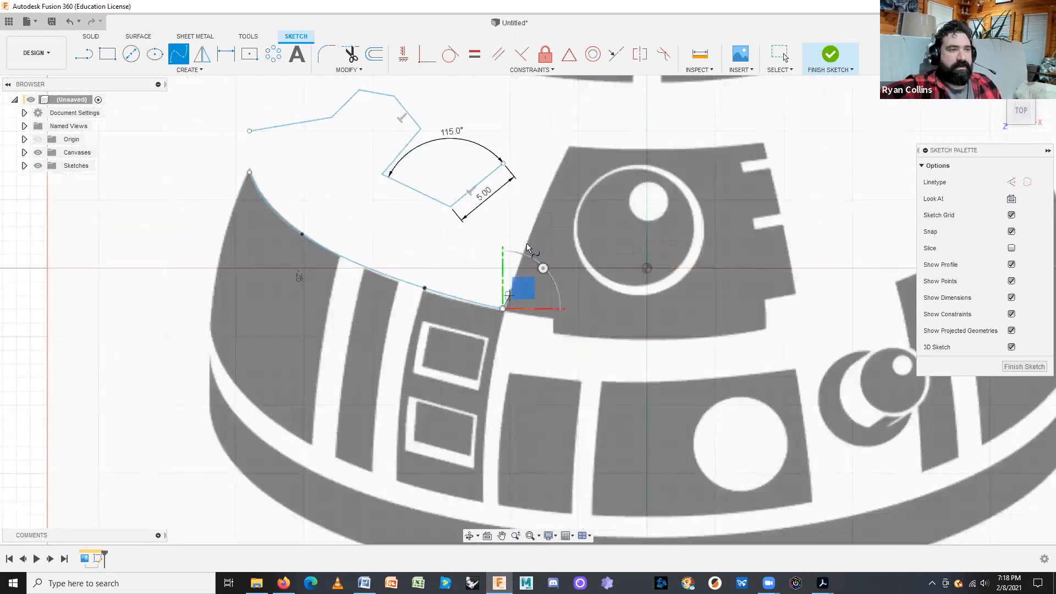
pyautogui.click(533, 220)
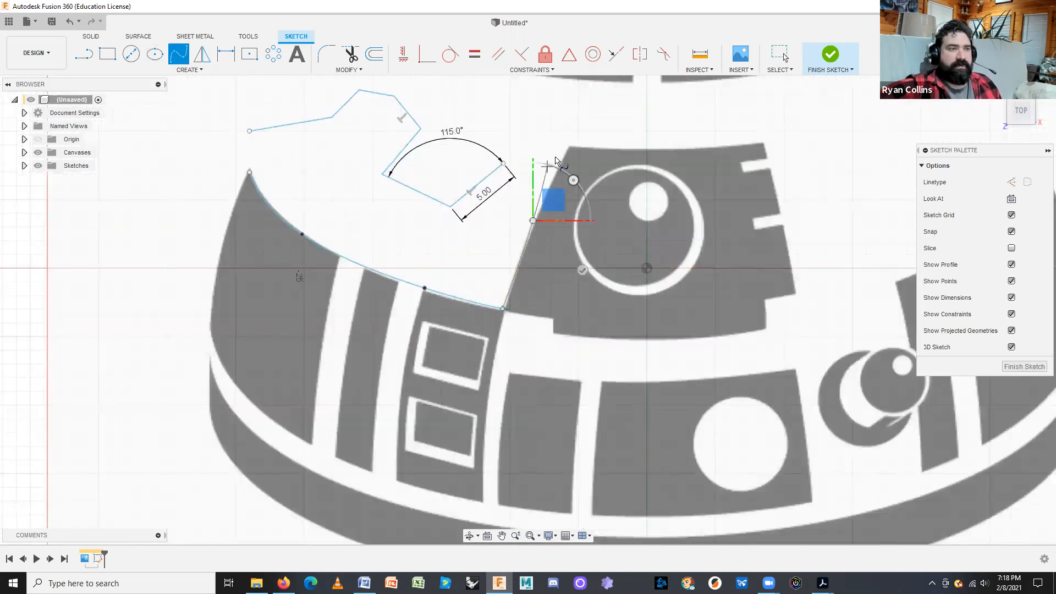
pyautogui.click(569, 146)
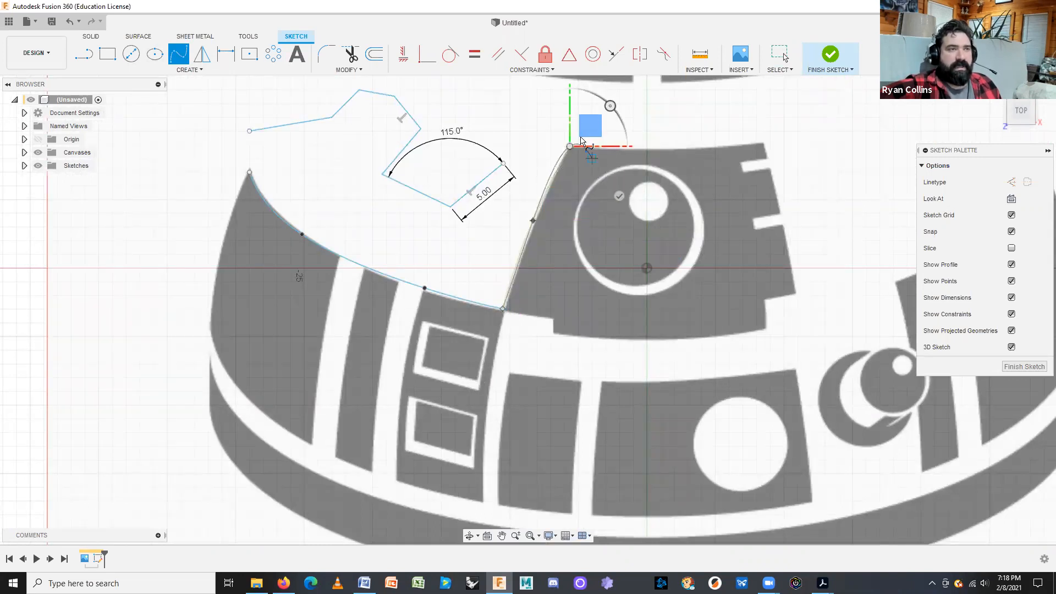
pyautogui.scroll(5, 583, 137)
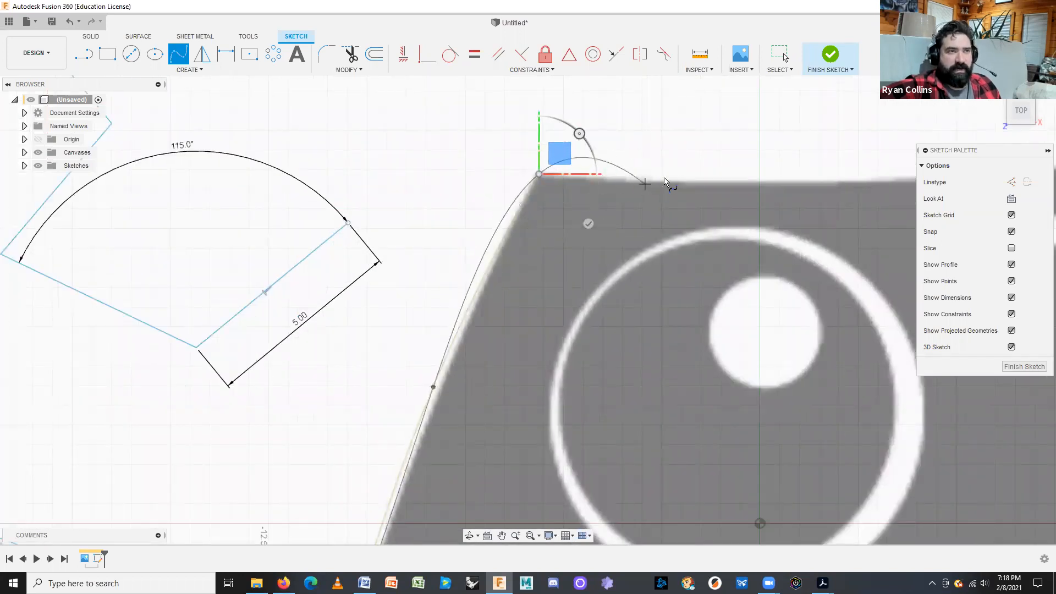
pyautogui.press('Escape')
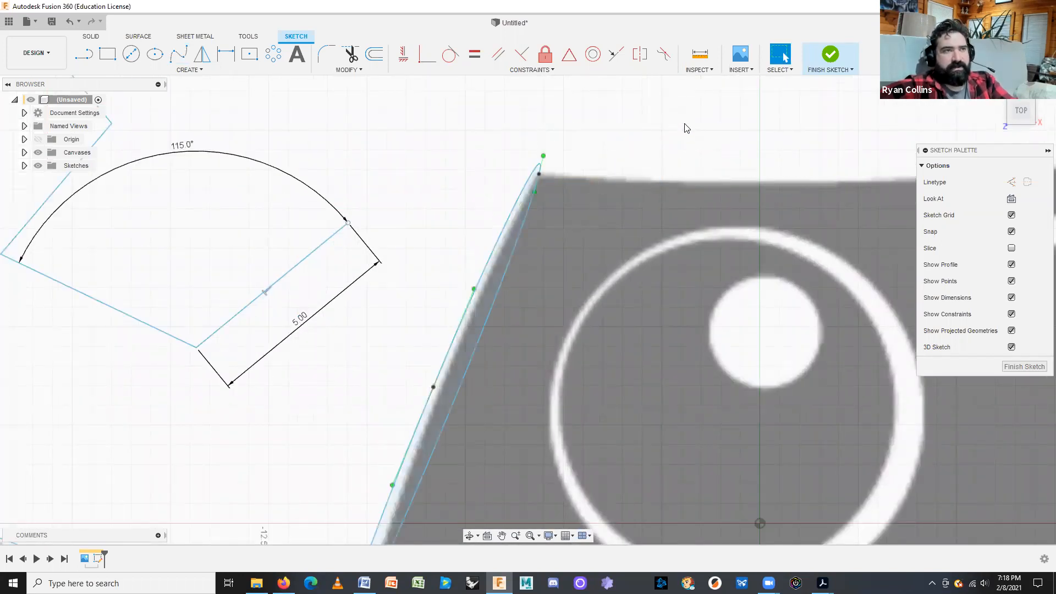
# - Delete the looped spline along the eye panel's left edge
pyautogui.scroll(1, 508, 346)
pyautogui.scroll(-3, 549, 373)
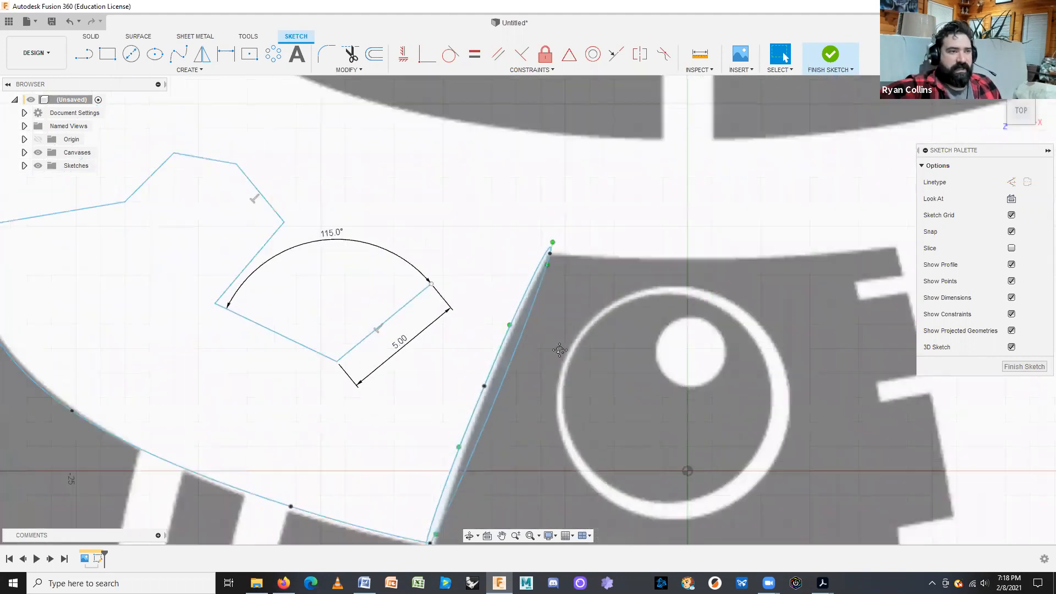
pyautogui.moveTo(559, 389); pyautogui.dragTo(559, 256, button='middle')
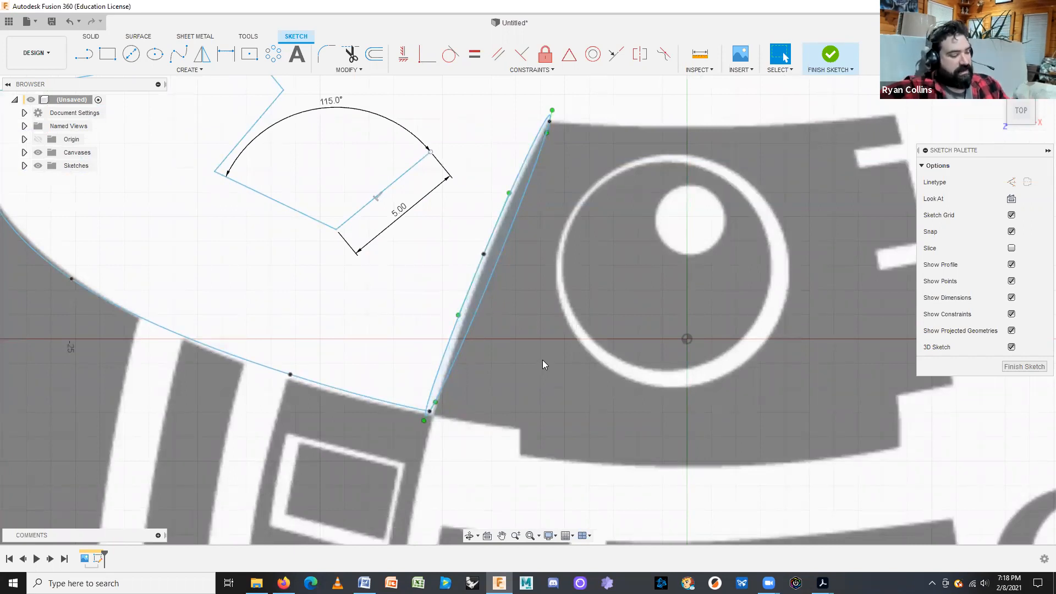
pyautogui.press('Delete')
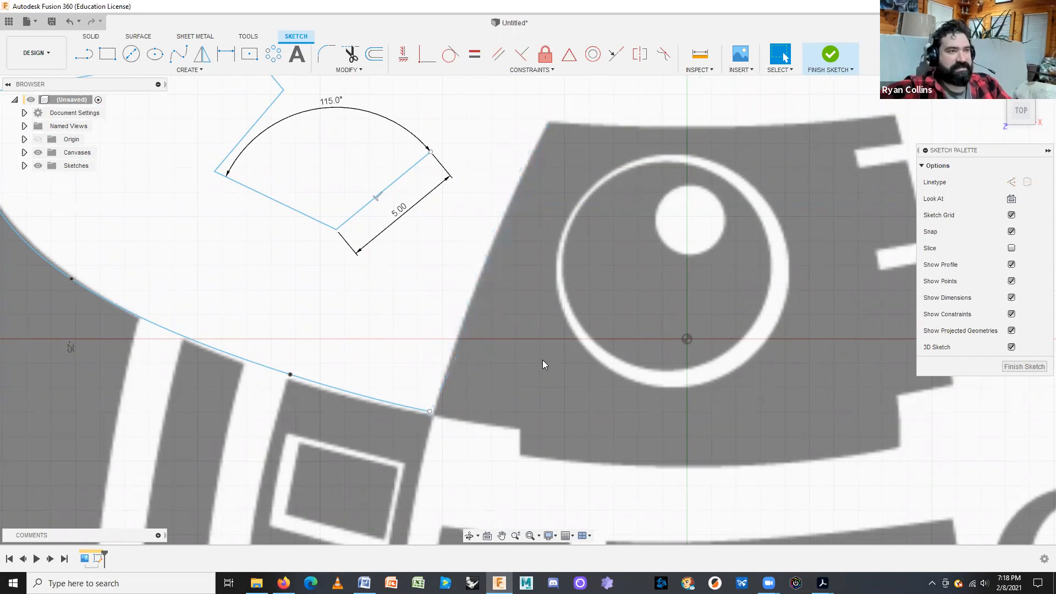
# - Trace the eye panel's left edge with a three-point fit point spline from the existing spline's lower end to the panel's upper-left corner
pyautogui.click(177, 55)
pyautogui.click(429, 411)
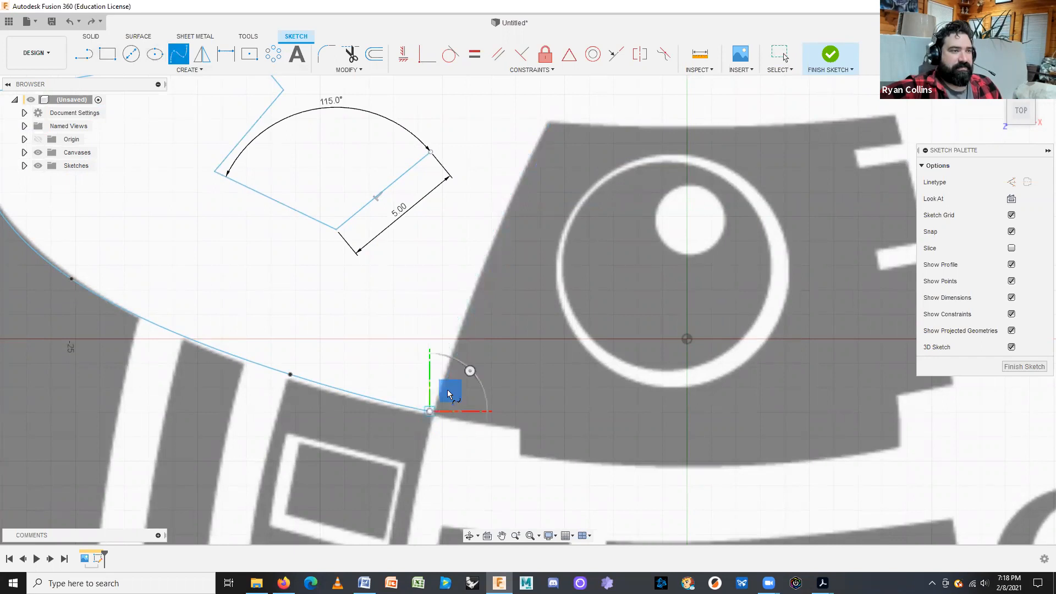
pyautogui.click(485, 261)
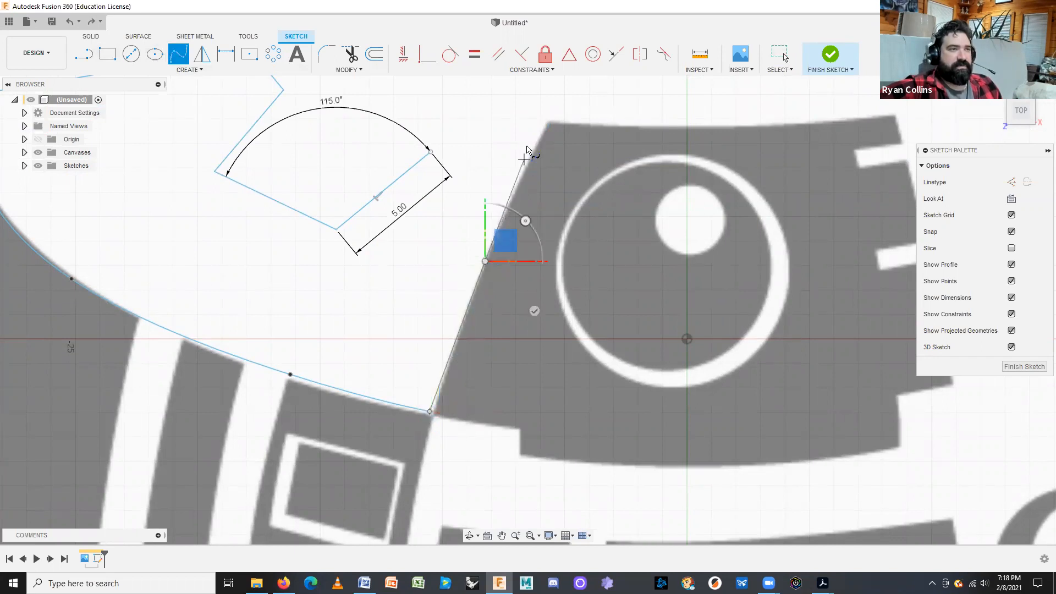
pyautogui.click(549, 120)
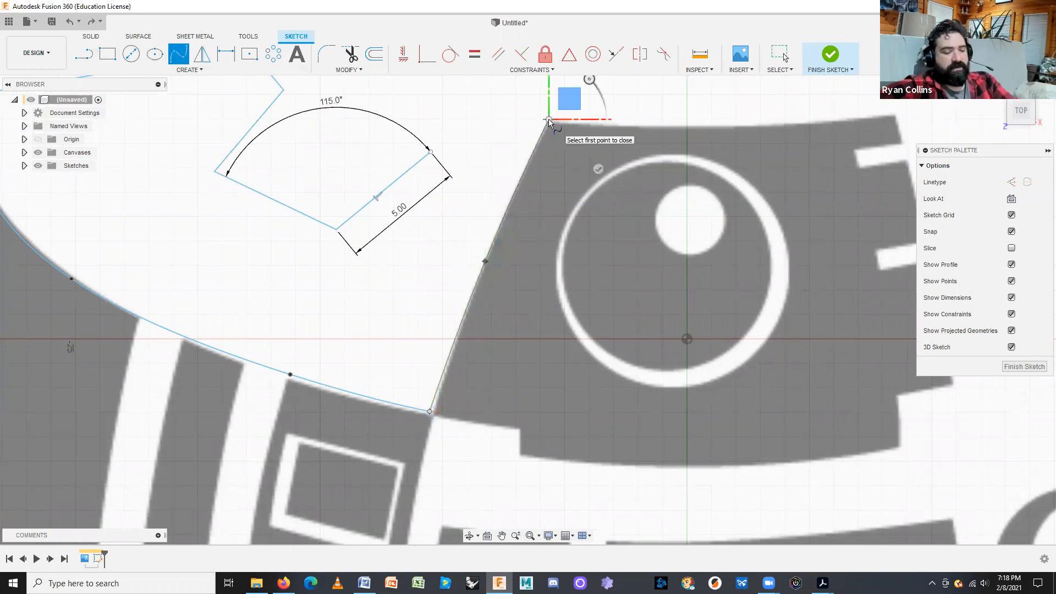
pyautogui.press('Escape')
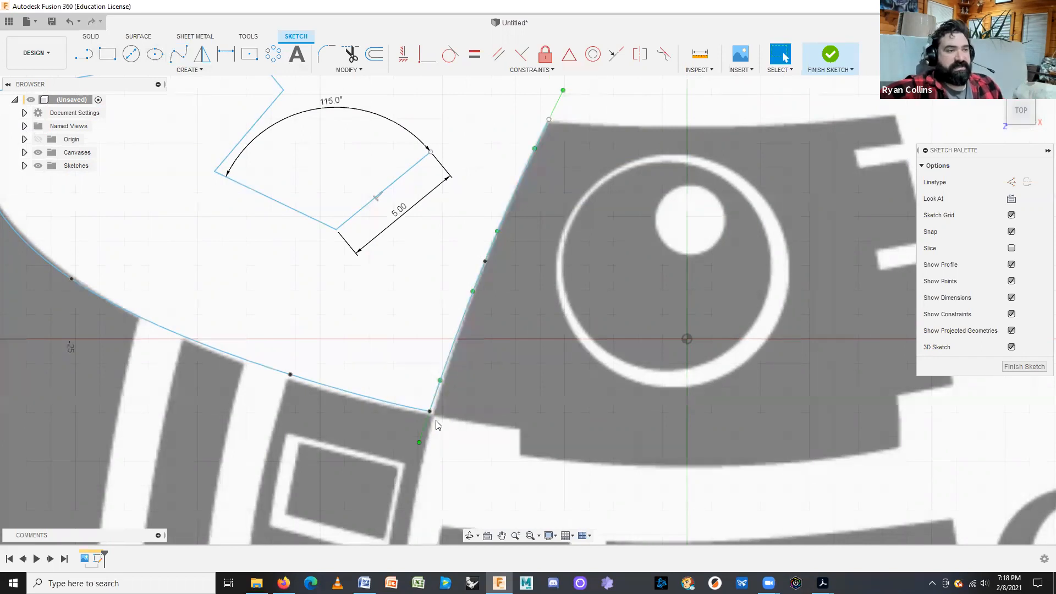
# - Move the point shared by the two splines onto the corner where the left body panels meet the eye panel
pyautogui.scroll(3, 447, 394)
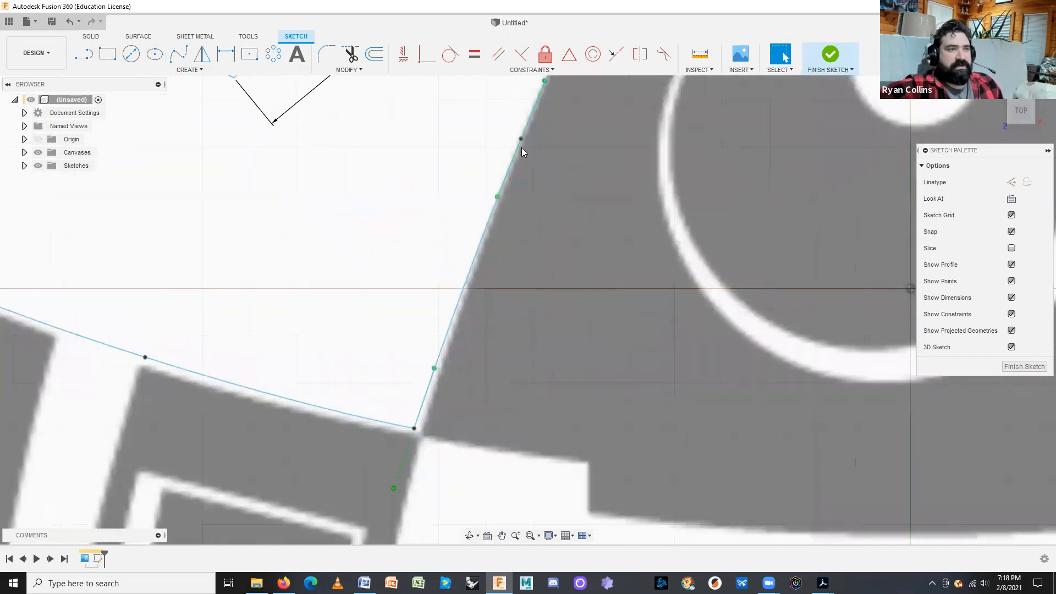
pyautogui.scroll(-5, 528, 435)
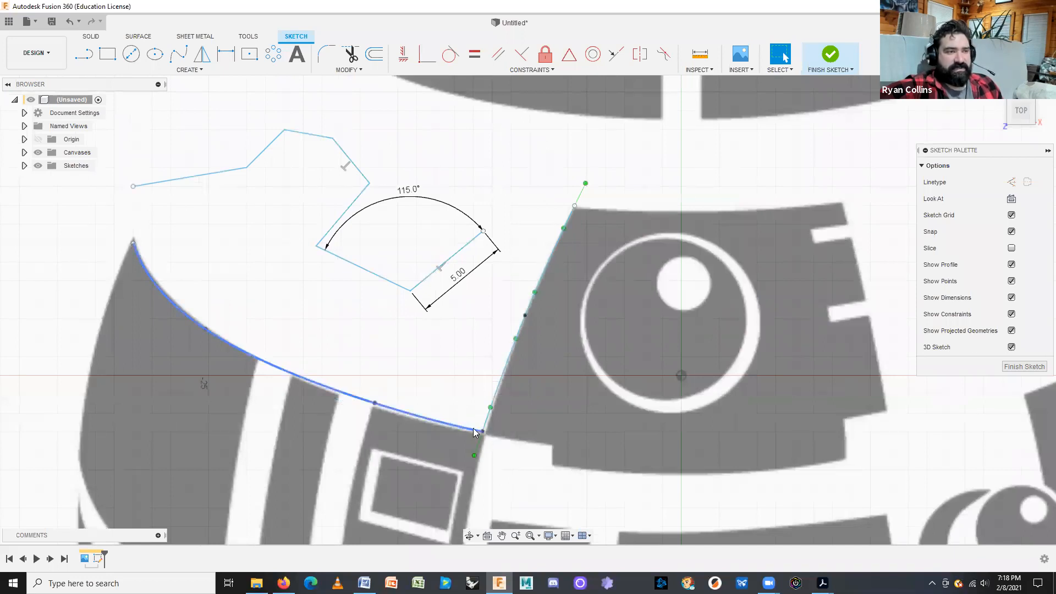
pyautogui.scroll(6, 494, 432)
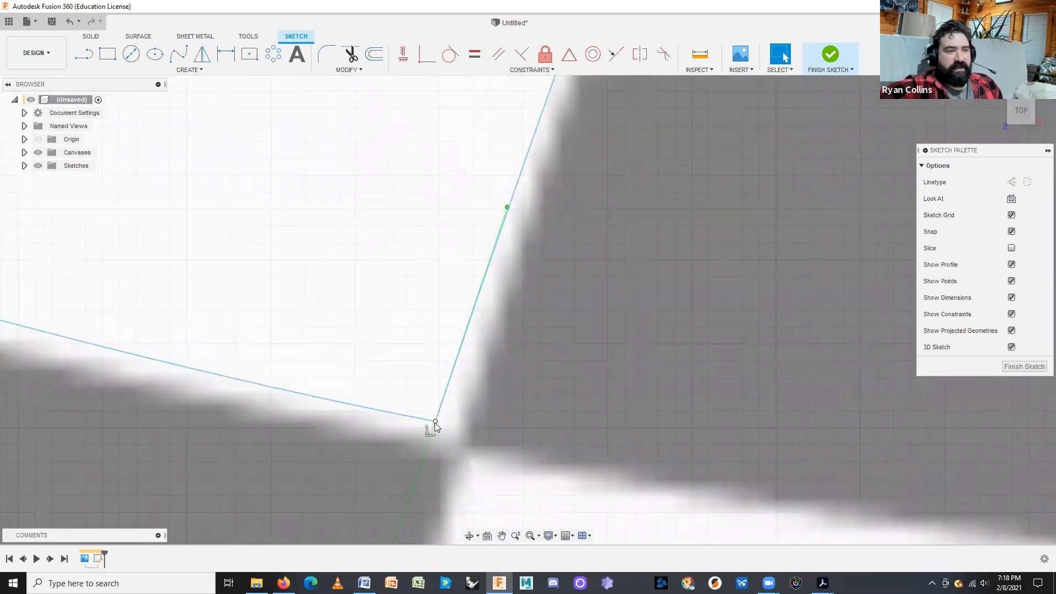
pyautogui.click(435, 424)
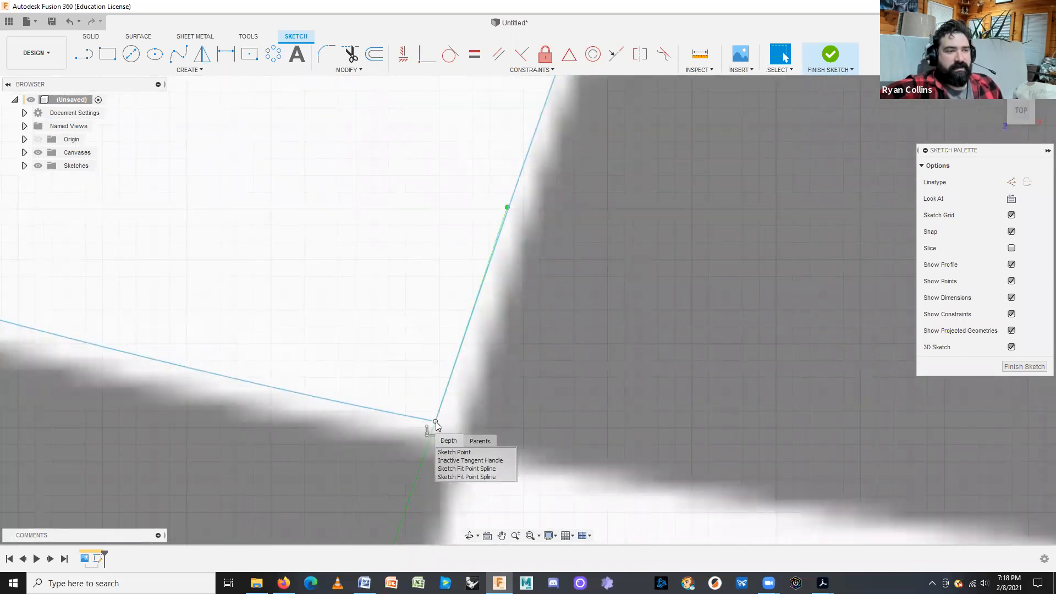
pyautogui.click(436, 424)
pyautogui.moveTo(435, 425)
pyautogui.mouseDown()
pyautogui.moveTo(461, 460)
pyautogui.moveTo(452, 455)
pyautogui.mouseUp()
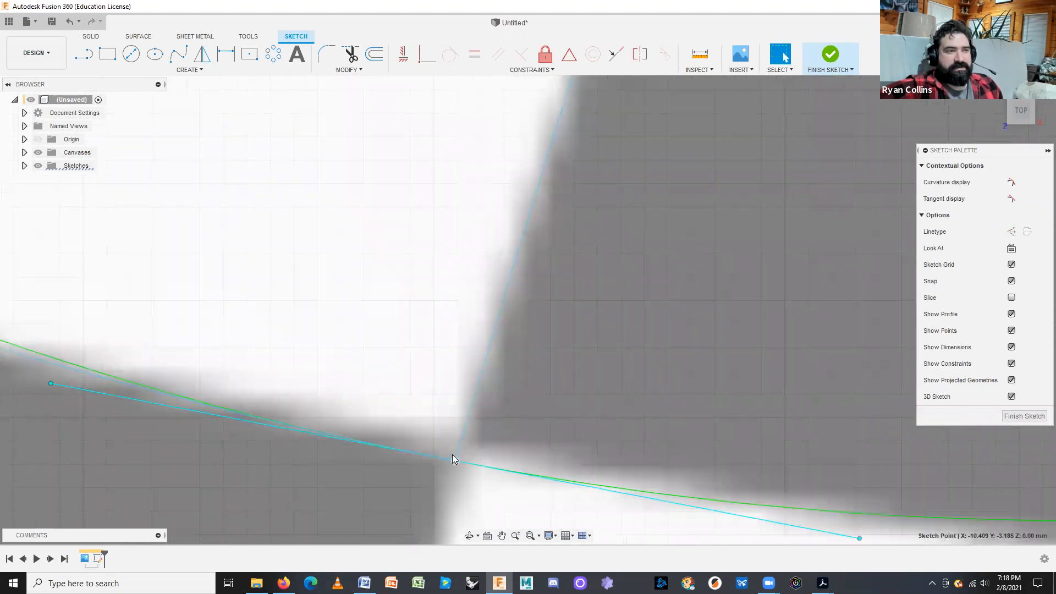
# - Draw a center diameter circle about 8 mm across in the middle of the eye lens
pyautogui.scroll(-5, 452, 454)
pyautogui.scroll(-3, 452, 457)
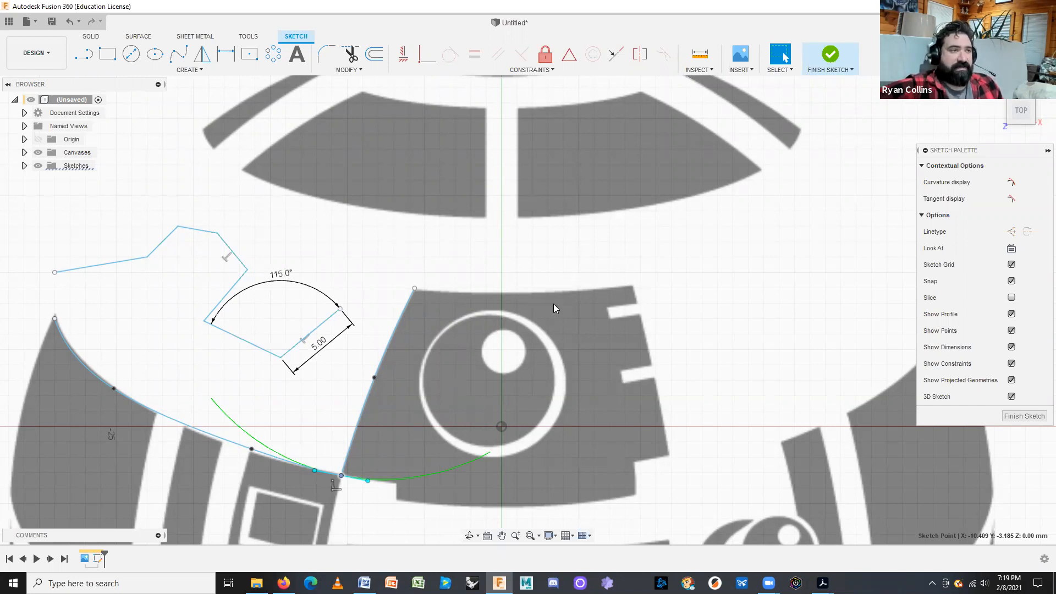
pyautogui.click(131, 53)
pyautogui.click(341, 475)
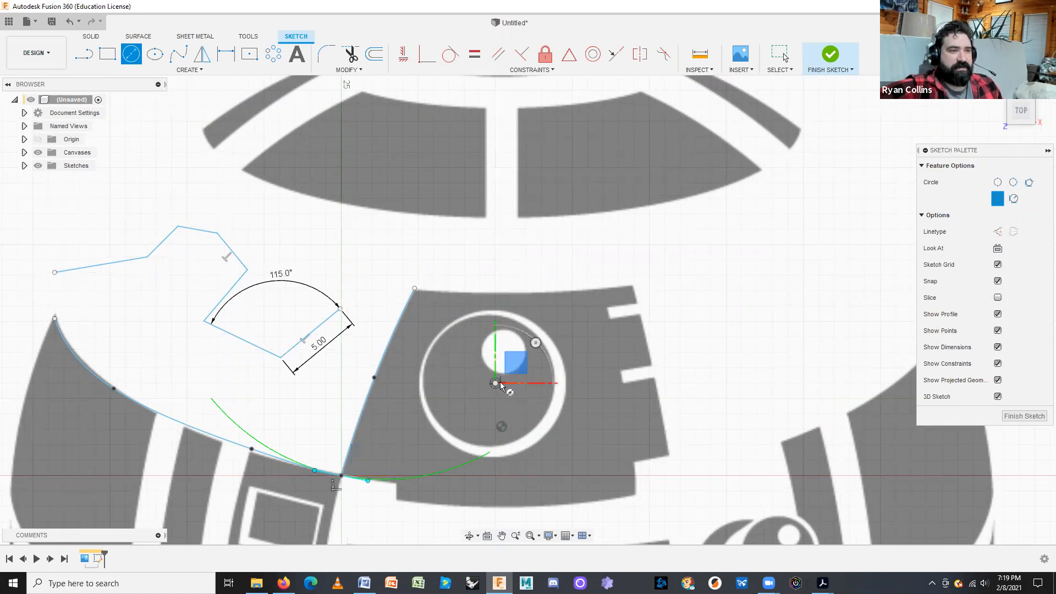
pyautogui.click(495, 384)
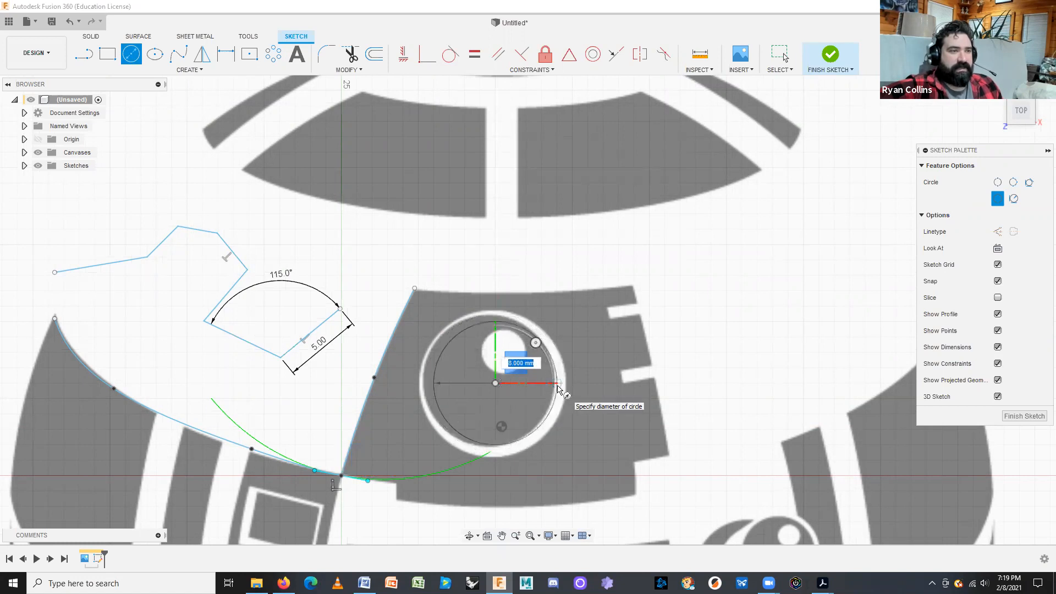
pyautogui.click(558, 389)
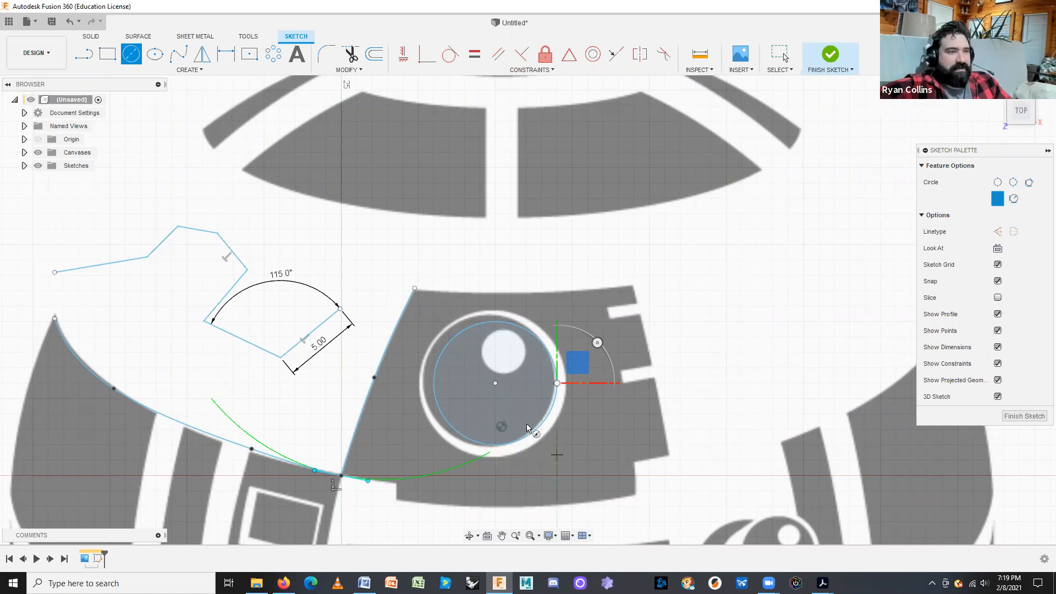
# - Draw a smaller concentric circle from the same center inside the eye circle
pyautogui.scroll(5, 496, 385)
pyautogui.click(495, 386)
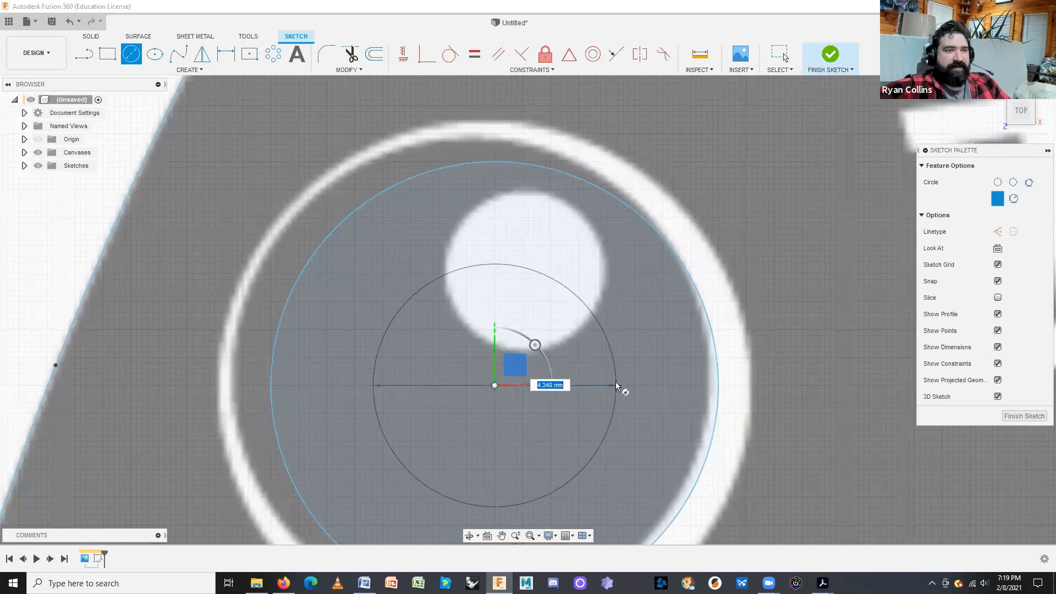
pyautogui.click(634, 385)
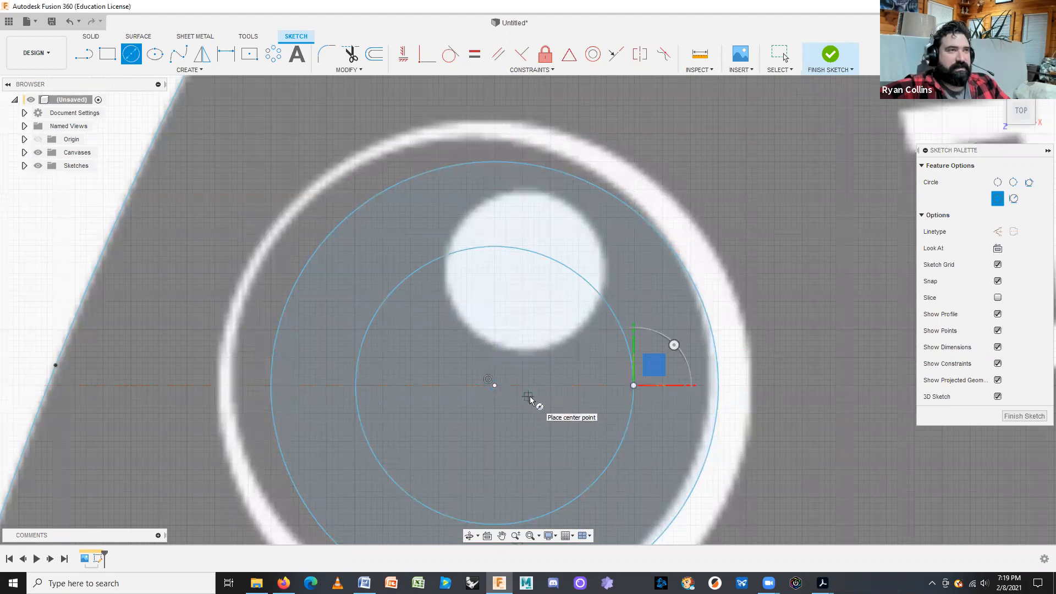
# - Draw a large circle centered on the eye that surrounds the whole R2D2 logo and reaches the canvas's right edge
pyautogui.scroll(2, 483, 434)
pyautogui.scroll(-6, 484, 438)
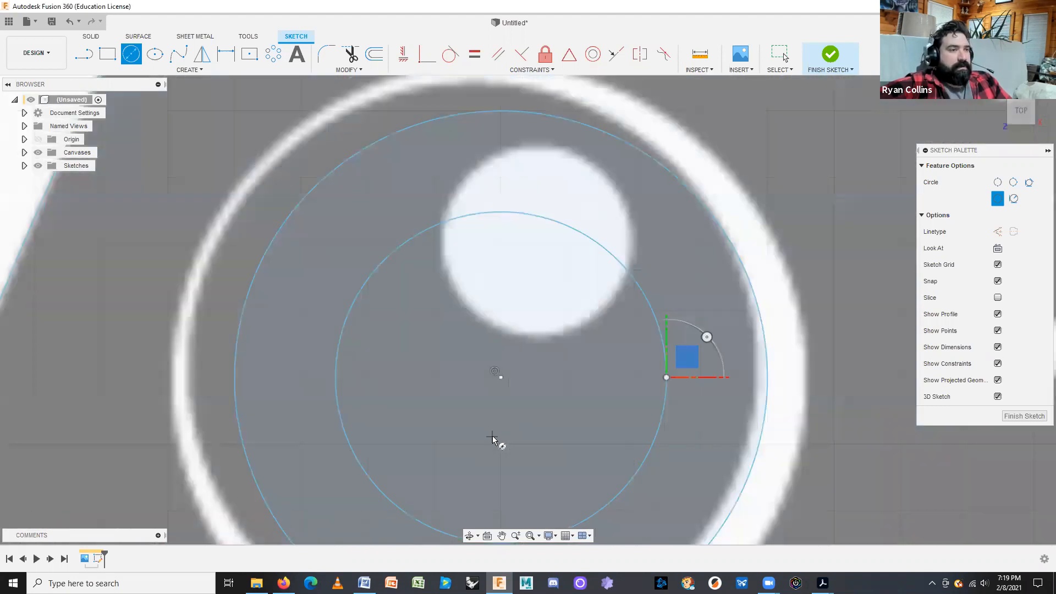
pyautogui.moveTo(591, 446); pyautogui.dragTo(558, 361, button='middle')
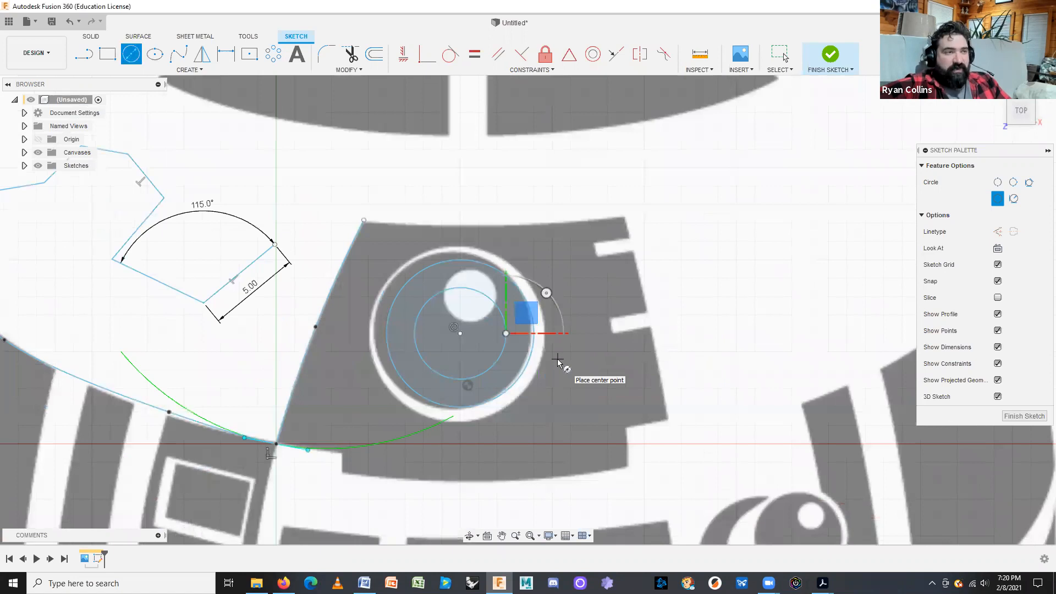
pyautogui.scroll(-5, 581, 410)
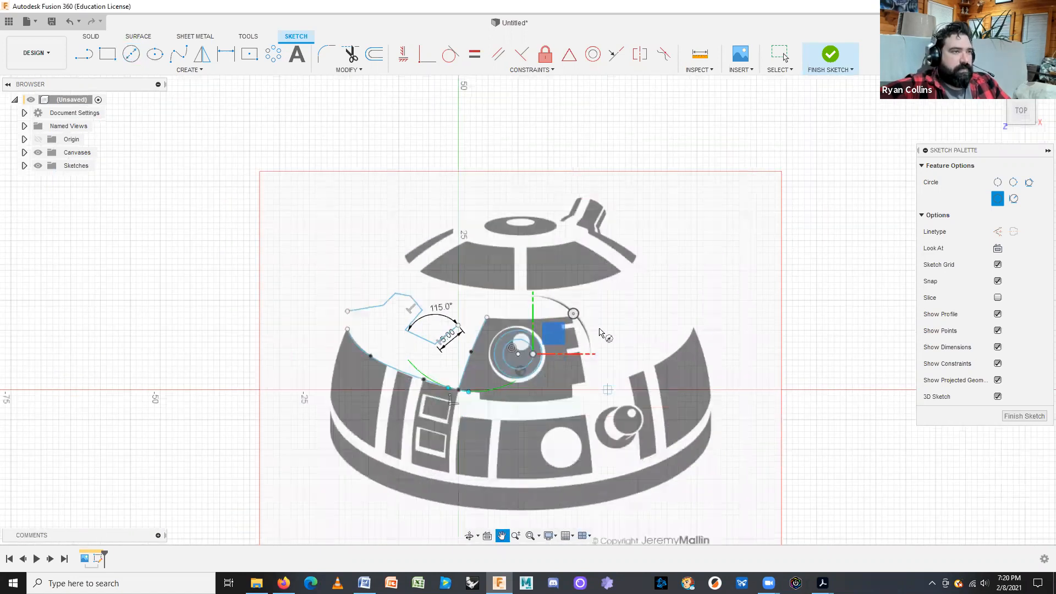
pyautogui.moveTo(603, 334); pyautogui.dragTo(573, 275, button='middle')
pyautogui.click(489, 294)
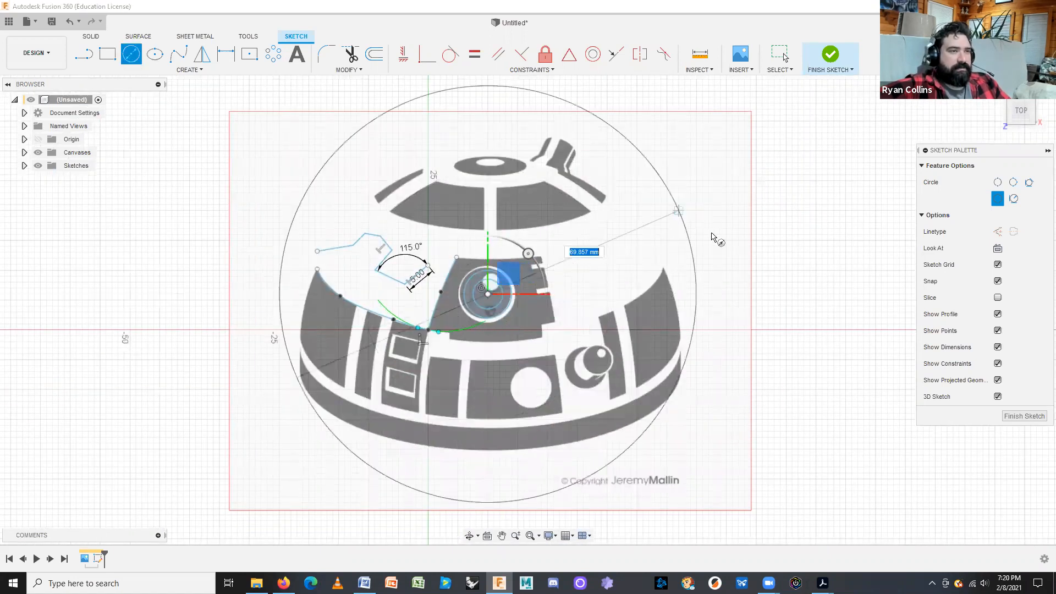
pyautogui.click(745, 308)
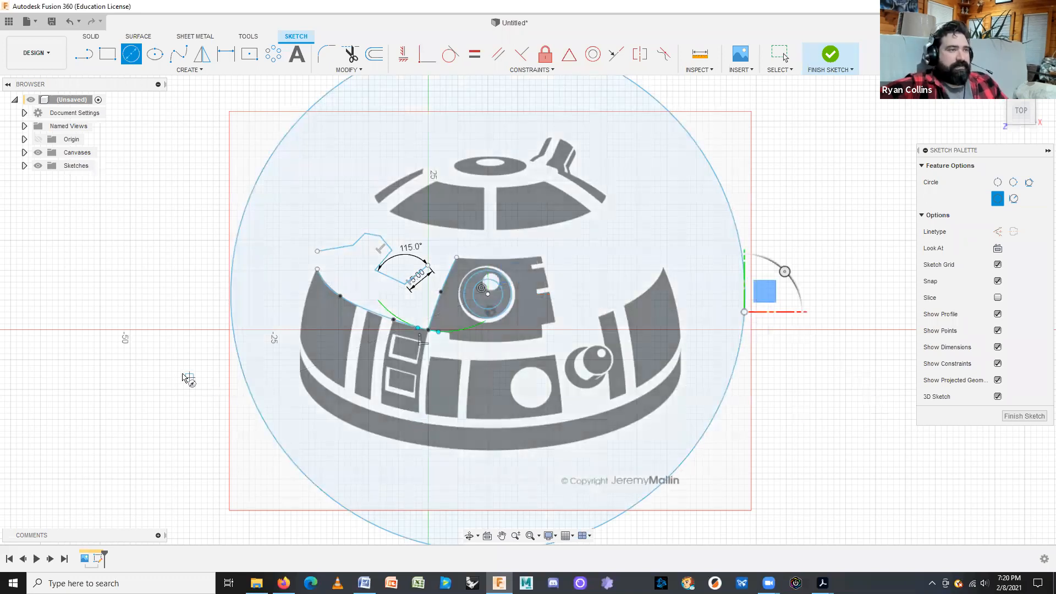
pyautogui.scroll(-1, 184, 378)
pyautogui.moveTo(183, 377); pyautogui.dragTo(418, 360, button='middle')
pyautogui.scroll(-1, 418, 359)
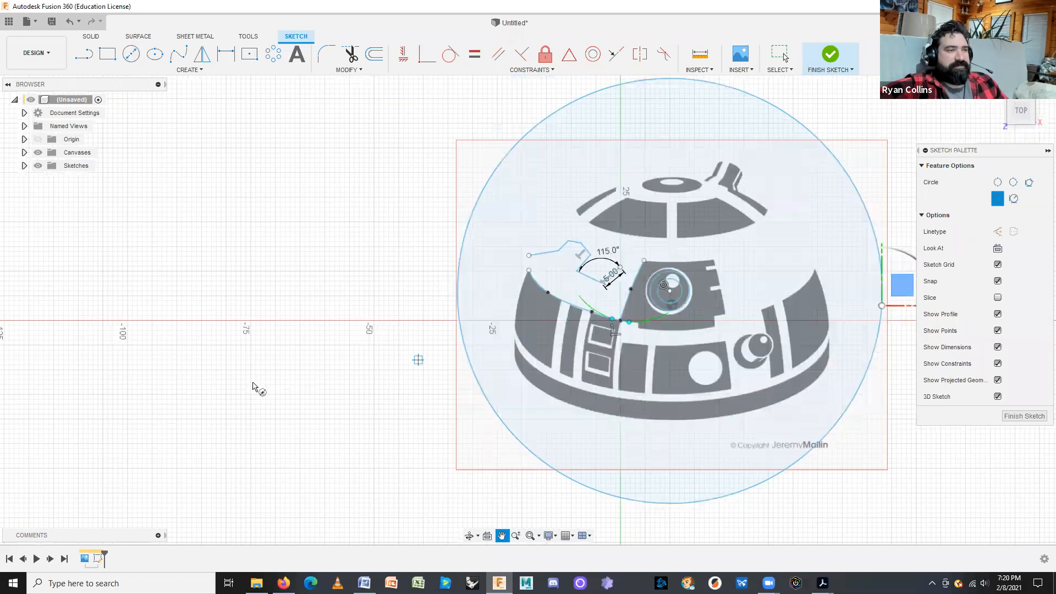
pyautogui.scroll(-4, 253, 387)
pyautogui.scroll(1, 252, 384)
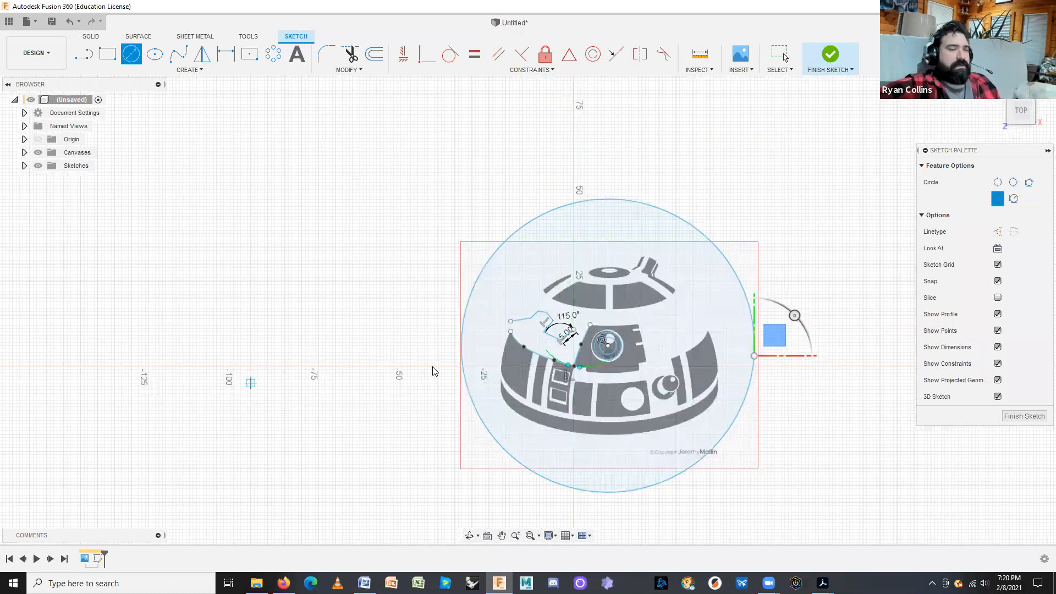
# - Sketch a chain of three connected zigzag lines in the empty area well to the left of the R2D2 canvas
pyautogui.press('Escape')
pyautogui.scroll(-4, 319, 349)
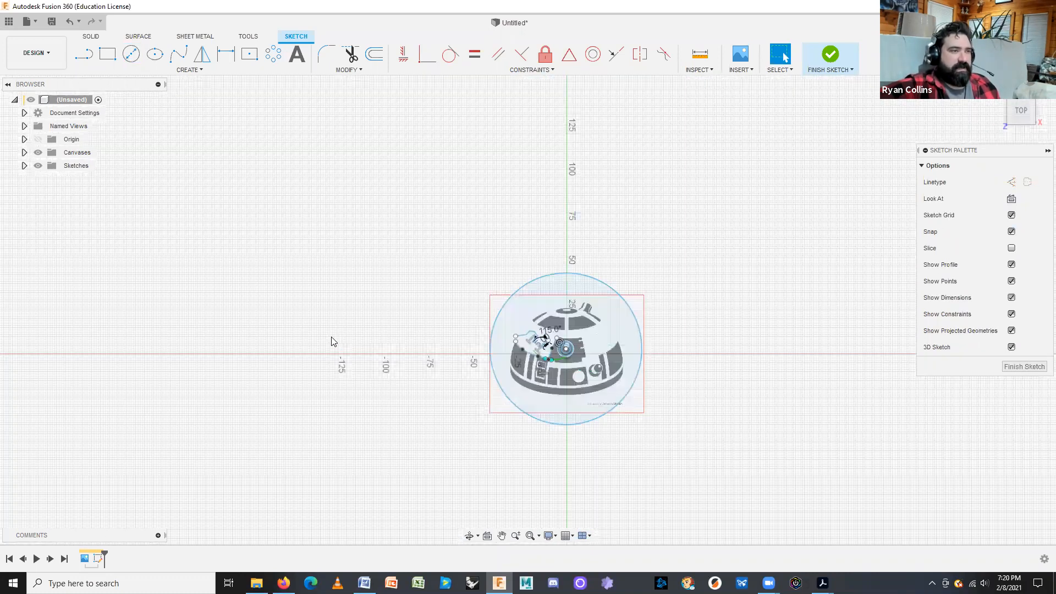
pyautogui.scroll(8, 319, 338)
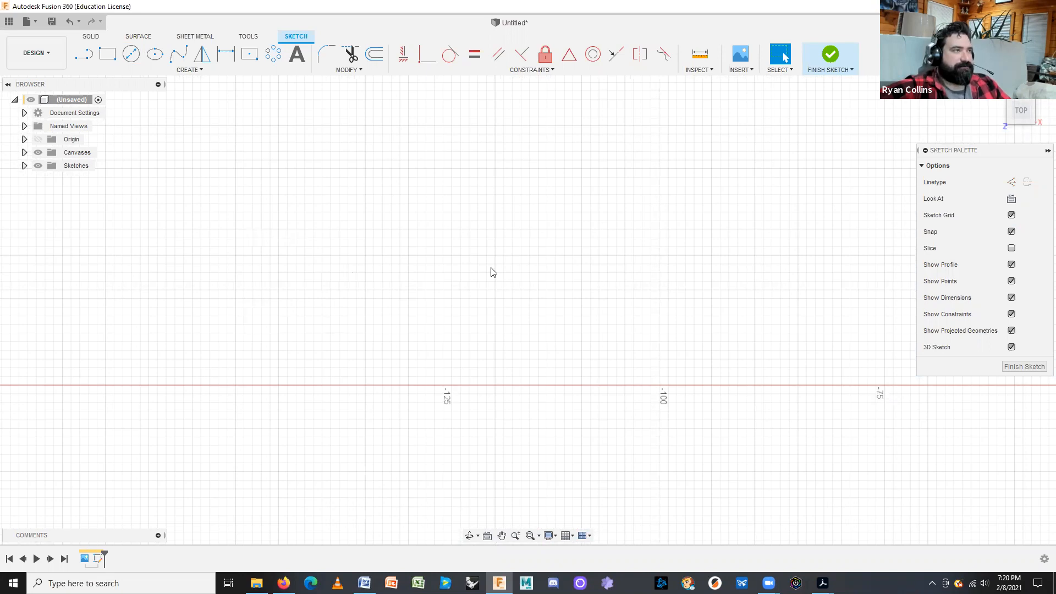
pyautogui.click(84, 53)
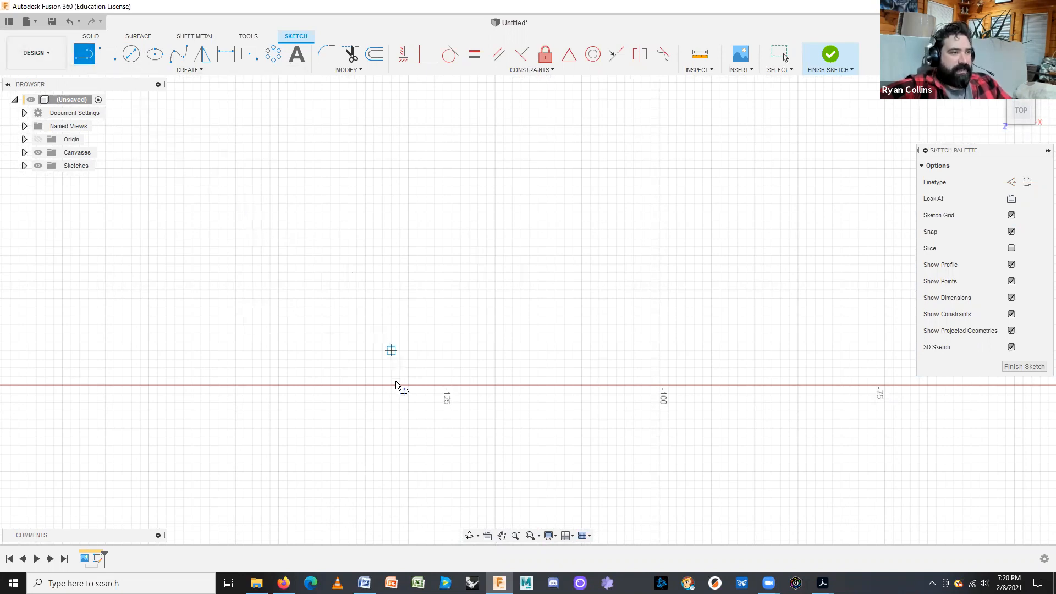
pyautogui.click(365, 342)
pyautogui.click(426, 264)
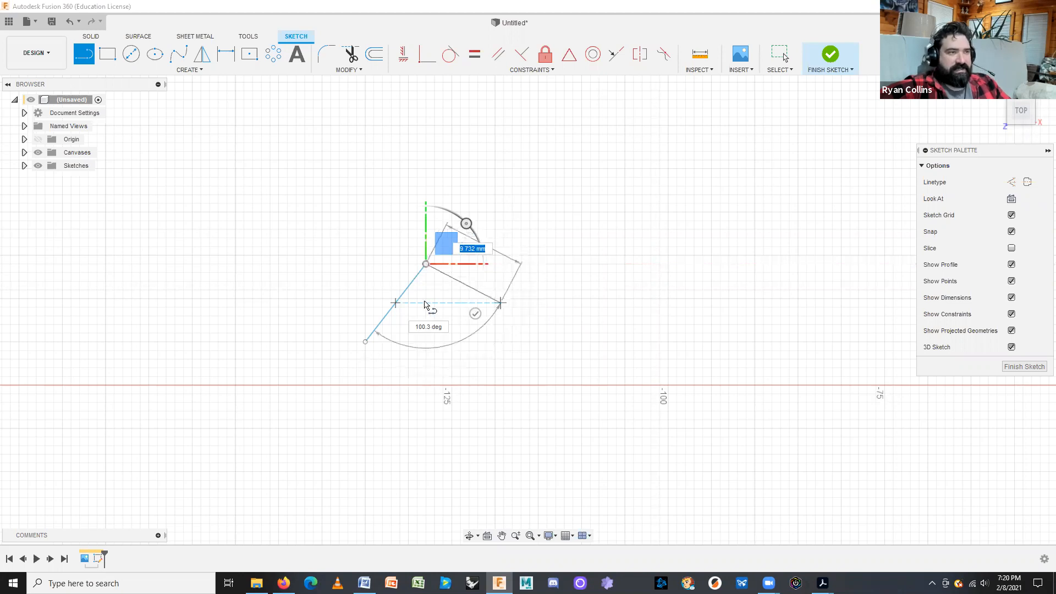
pyautogui.click(396, 303)
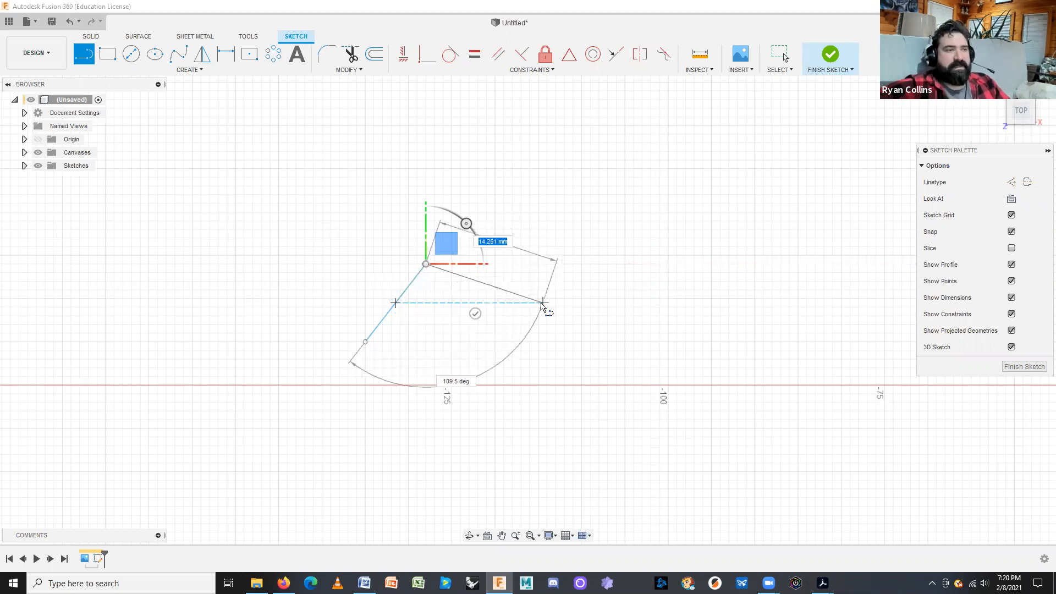
pyautogui.click(540, 303)
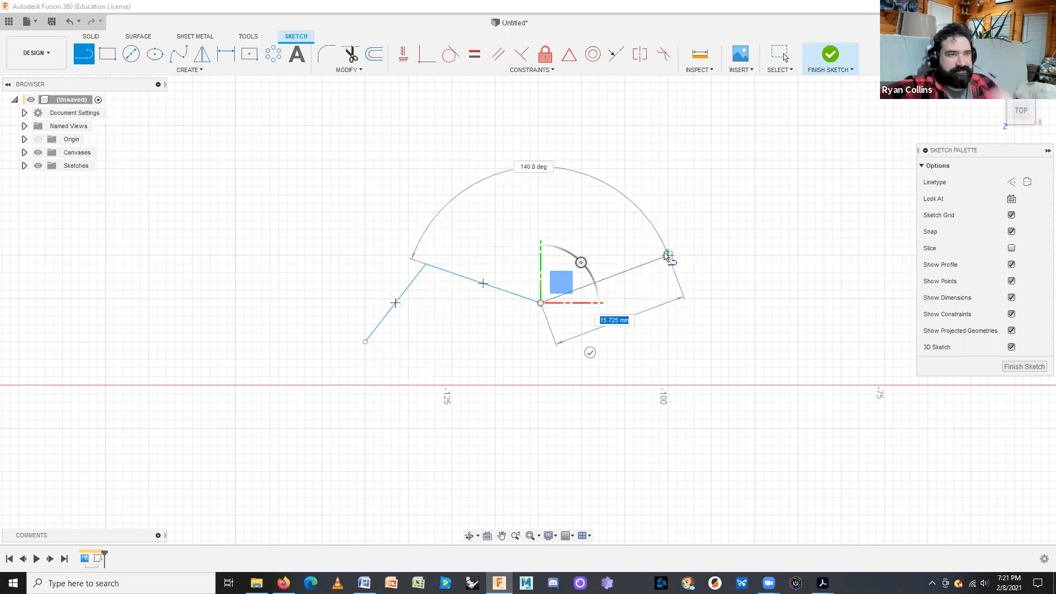
pyautogui.click(668, 254)
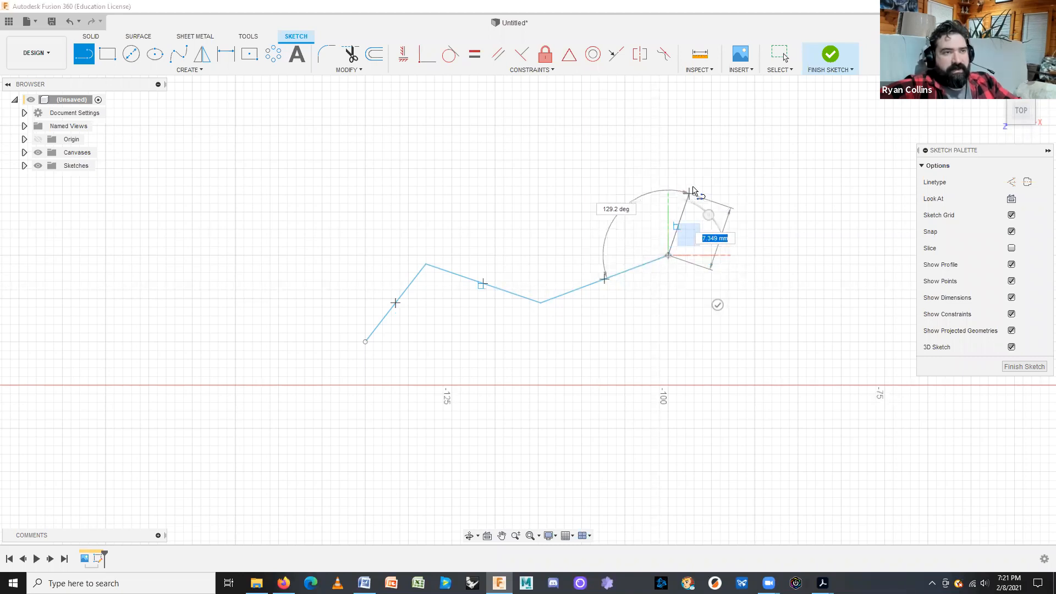
# - Continue the line chain from its upper-right end with three connected tangent arcs, and end the chain
pyautogui.moveTo(668, 255); pyautogui.dragTo(711, 161)
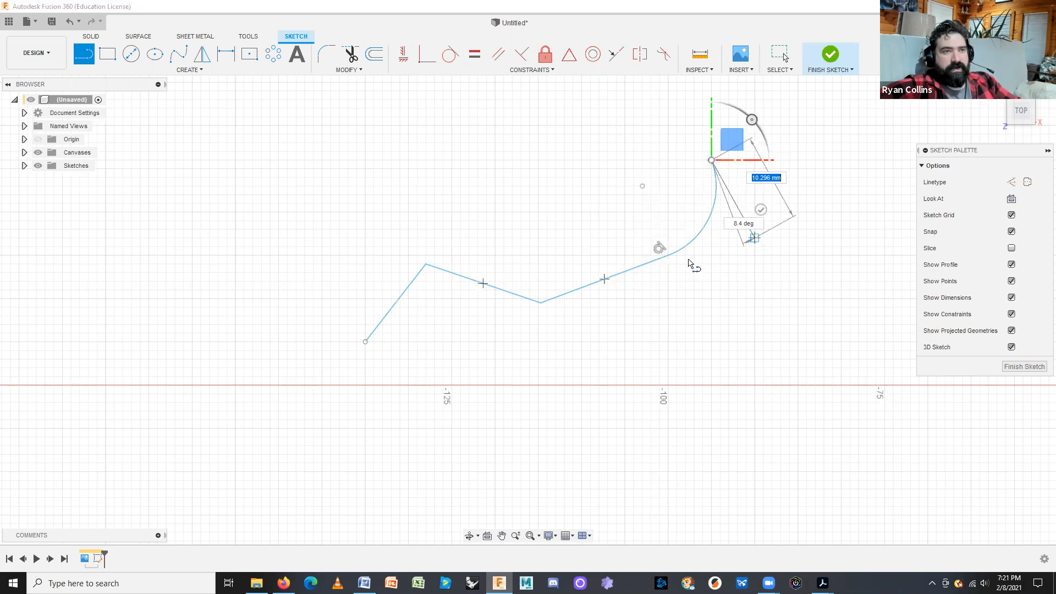
pyautogui.moveTo(711, 161); pyautogui.dragTo(660, 144)
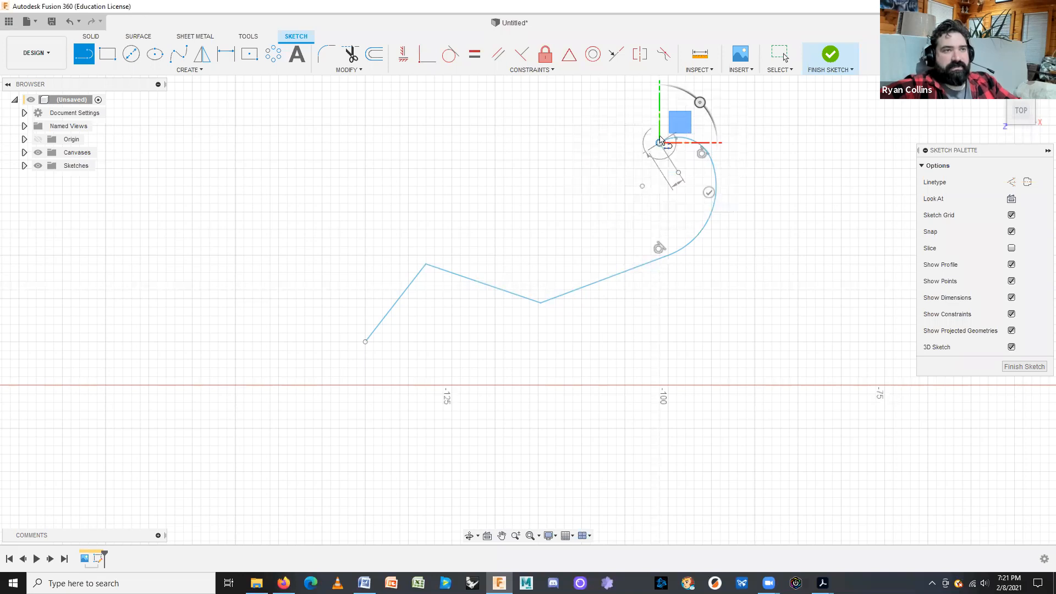
pyautogui.moveTo(659, 145); pyautogui.dragTo(607, 125)
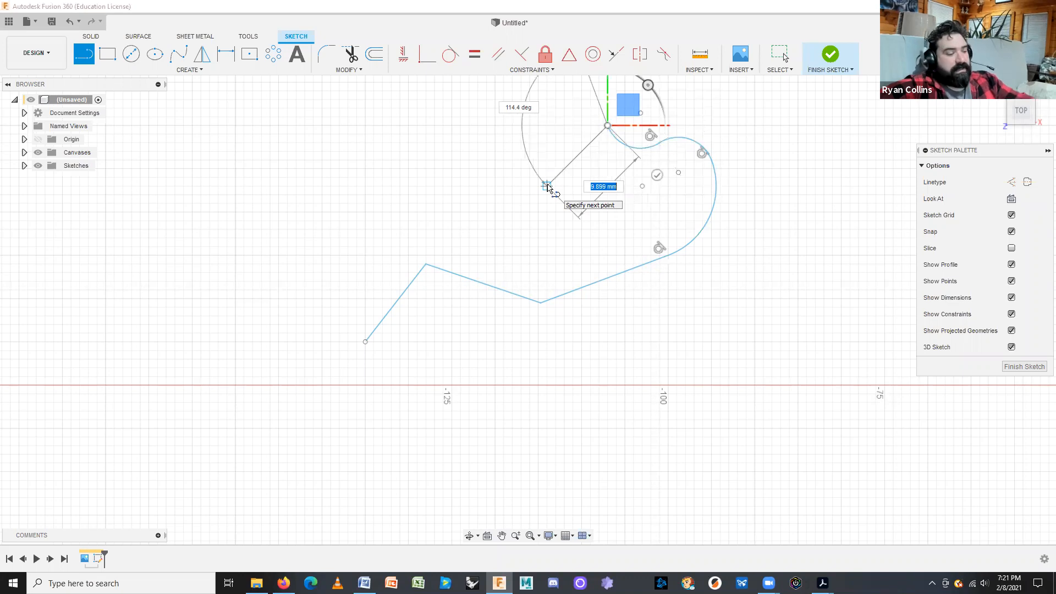
pyautogui.press('Escape')
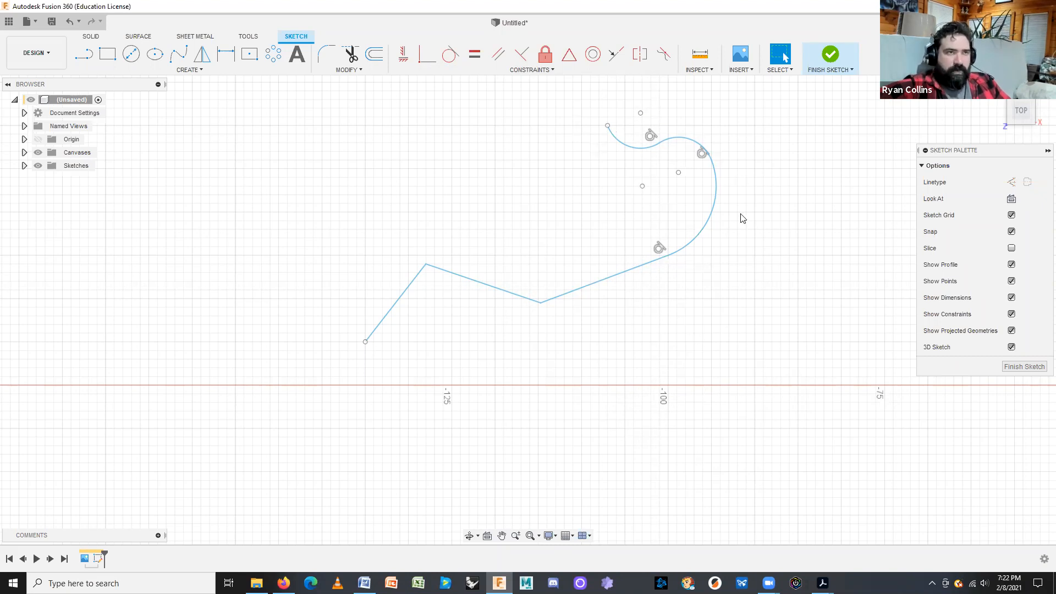
# - Delete the three tangent arcs, keeping the zigzag lines
pyautogui.moveTo(770, 113); pyautogui.dragTo(509, 253)
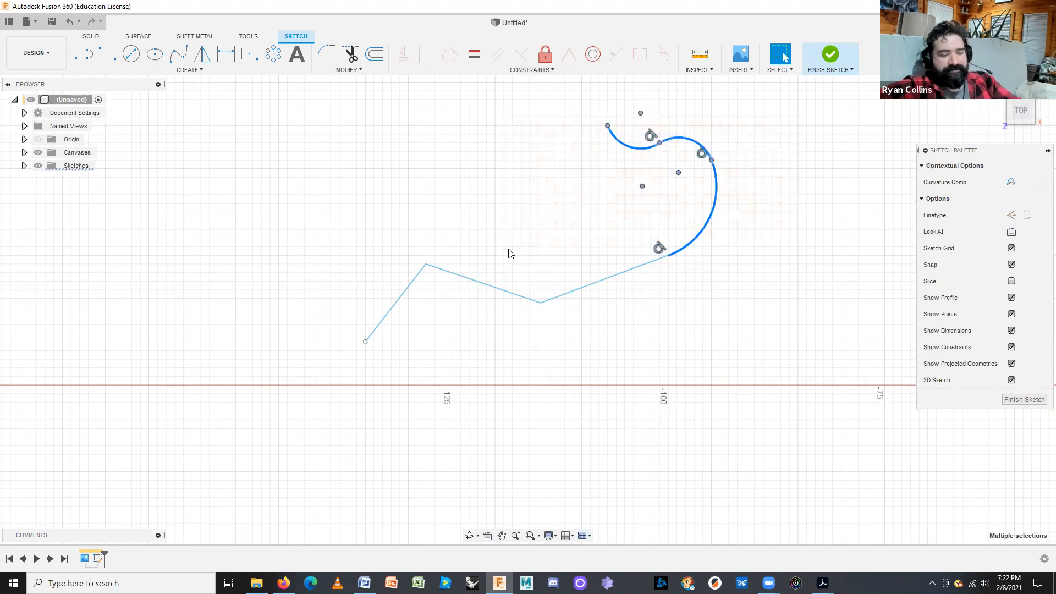
pyautogui.press('Delete')
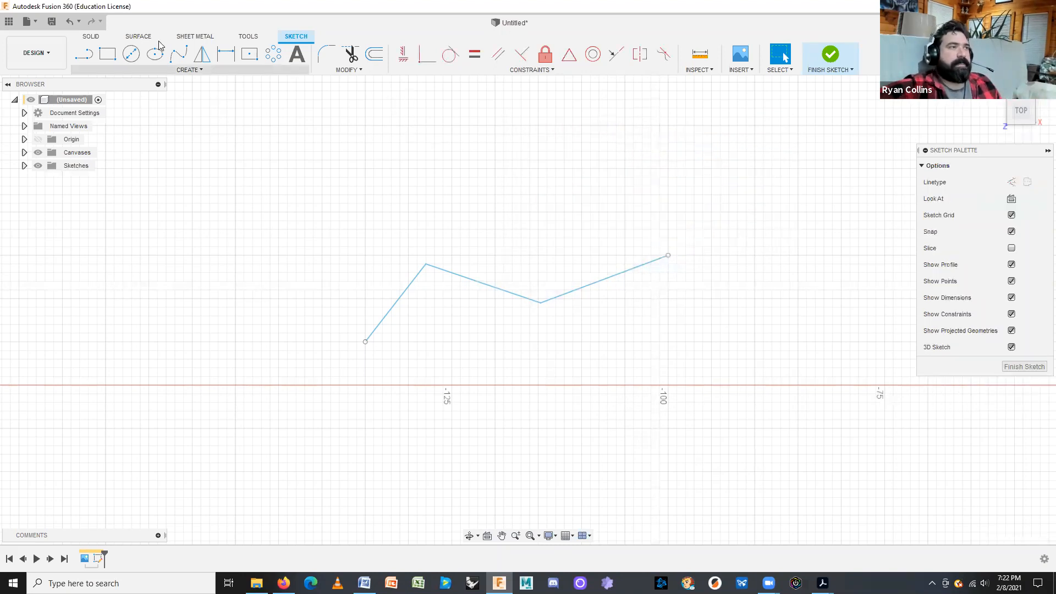
# - Draw four separate center diameter circles around the zigzag: a large one above, two smaller ones near its right end, and one below its low corner
pyautogui.click(131, 54)
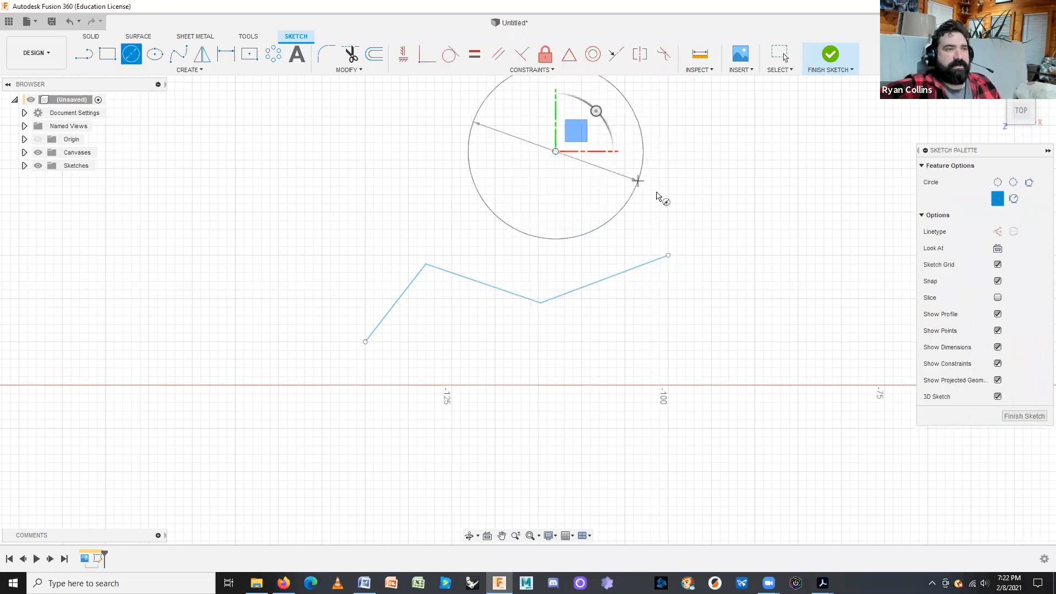
pyautogui.click(636, 183)
pyautogui.click(703, 203)
pyautogui.click(720, 221)
pyautogui.click(720, 271)
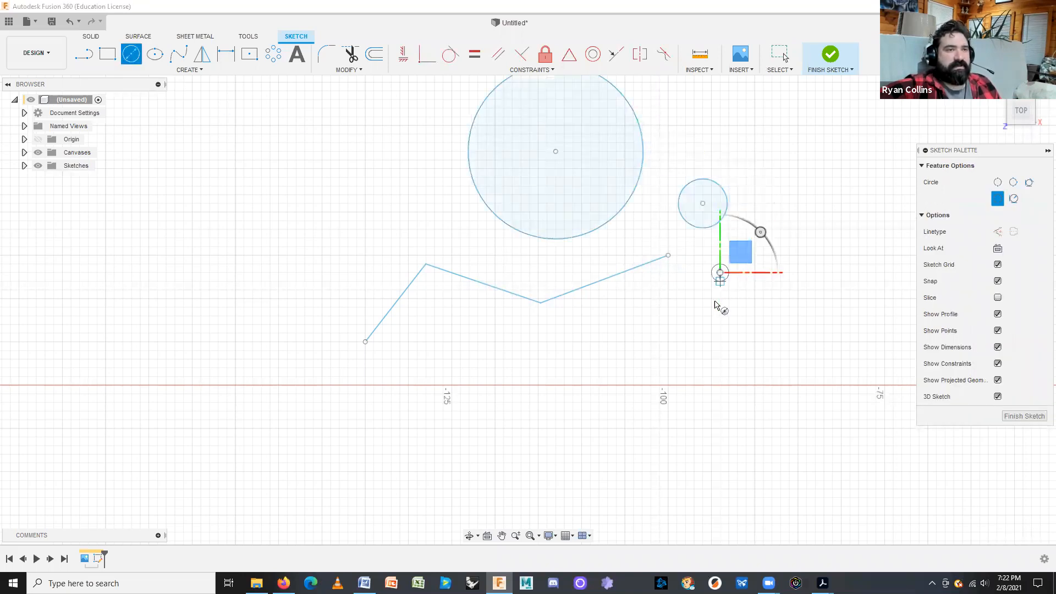
pyautogui.click(705, 308)
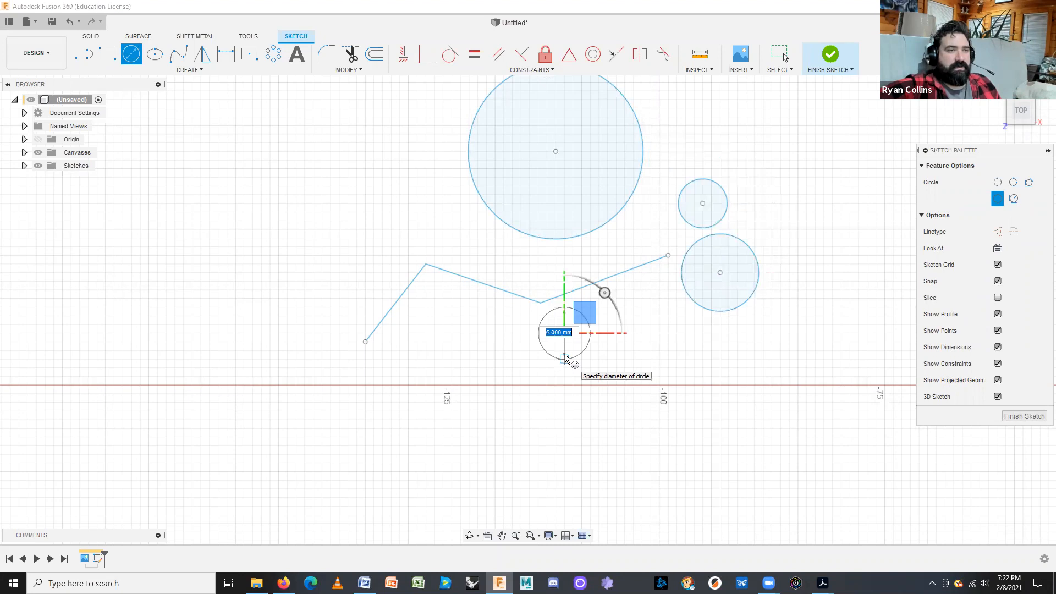
pyautogui.click(564, 359)
pyautogui.press('Escape')
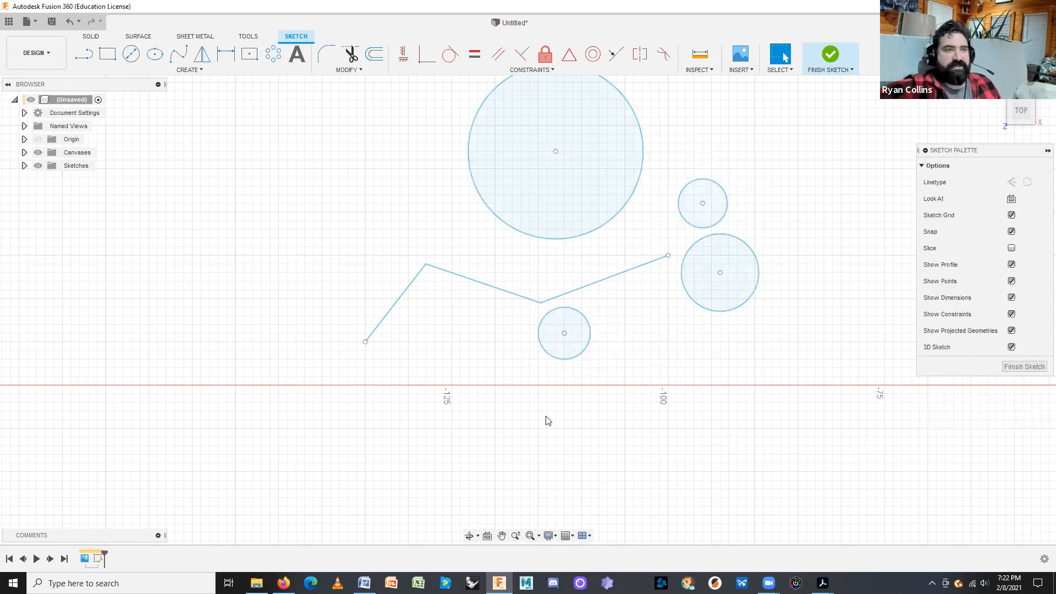
# - Select the circles' filled profiles one at a time, select the outline of the lower circle at the zigzag's right end, and clear the selection
pyautogui.click(560, 201)
pyautogui.click(697, 209)
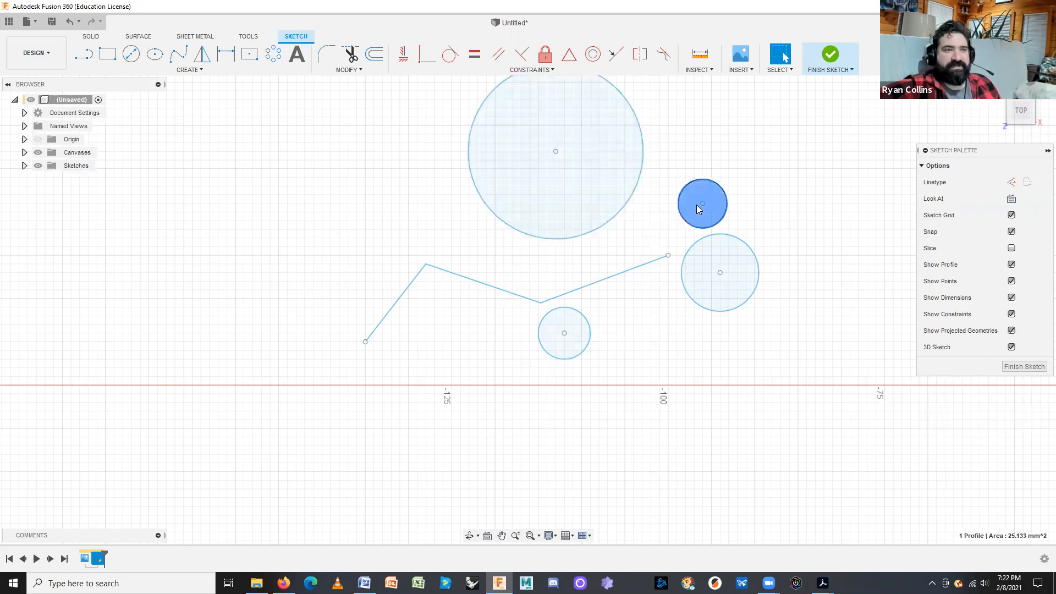
pyautogui.click(696, 302)
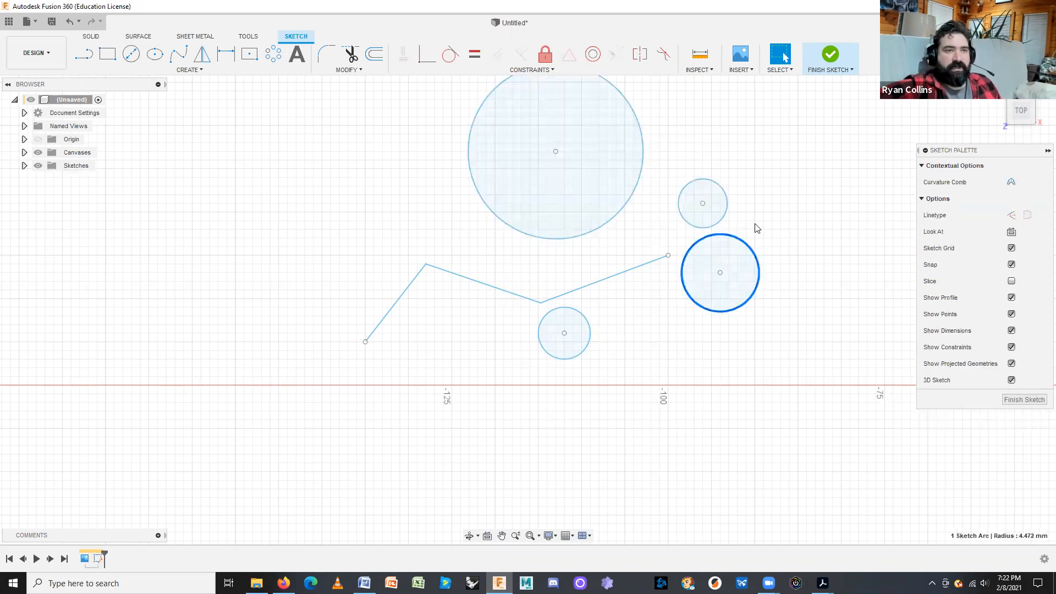
pyautogui.click(757, 240)
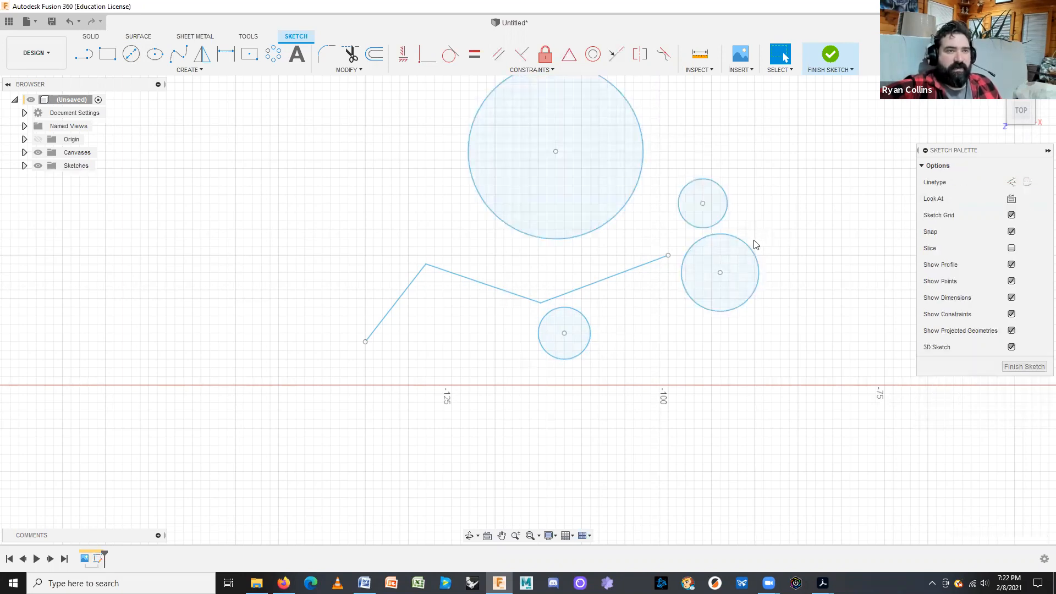
# - Select the profiles of the two circles near the zigzag's right end and the large circle together, and clear the selection
pyautogui.click(704, 267)
pyautogui.keyDown('shift'); pyautogui.click(696, 205); pyautogui.keyUp('shift')
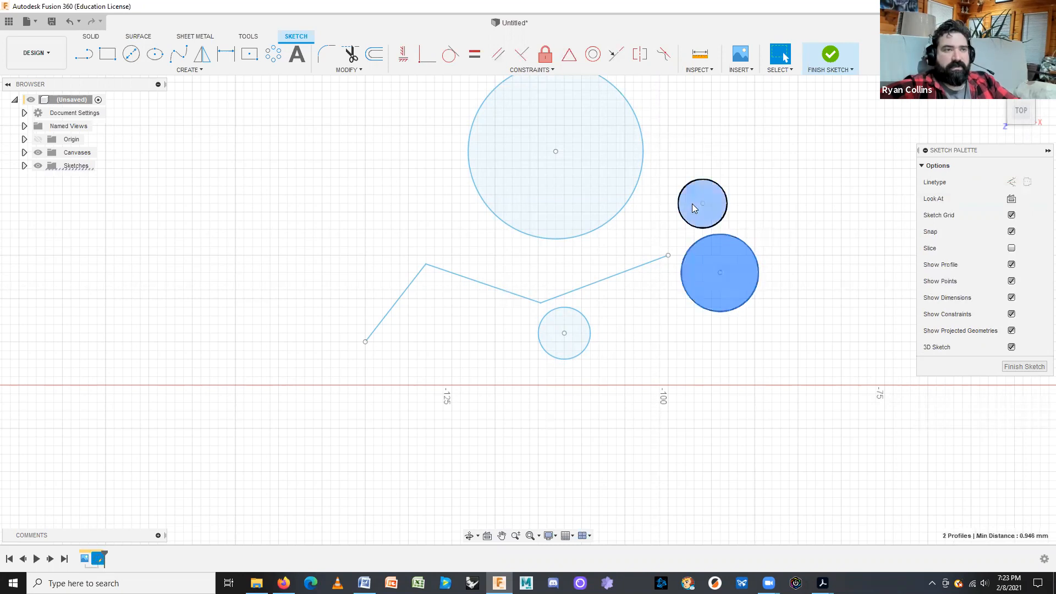
pyautogui.keyDown('shift'); pyautogui.click(588, 195); pyautogui.keyUp('shift')
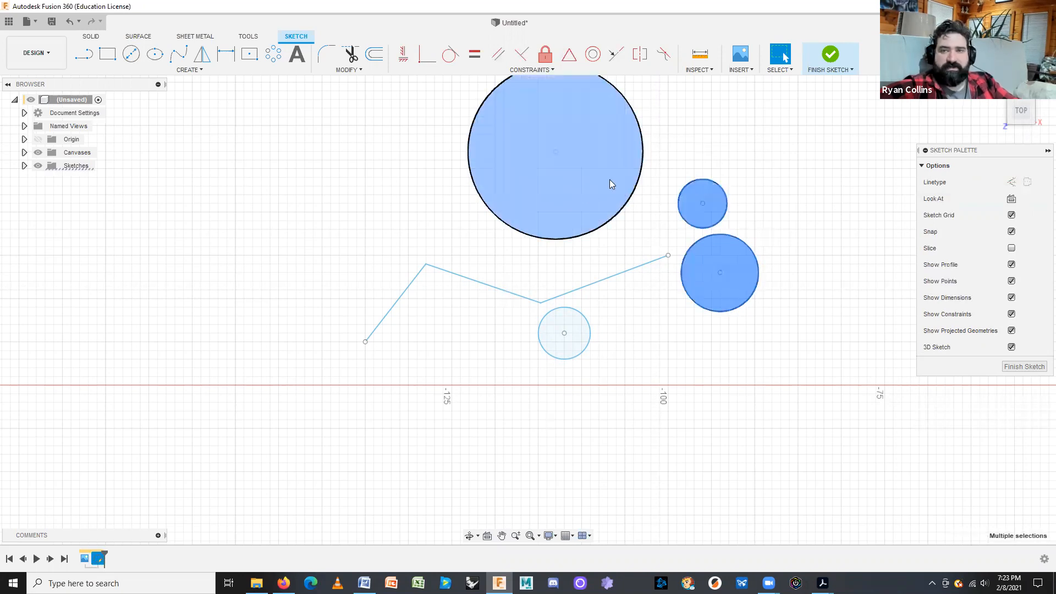
pyautogui.click(784, 142)
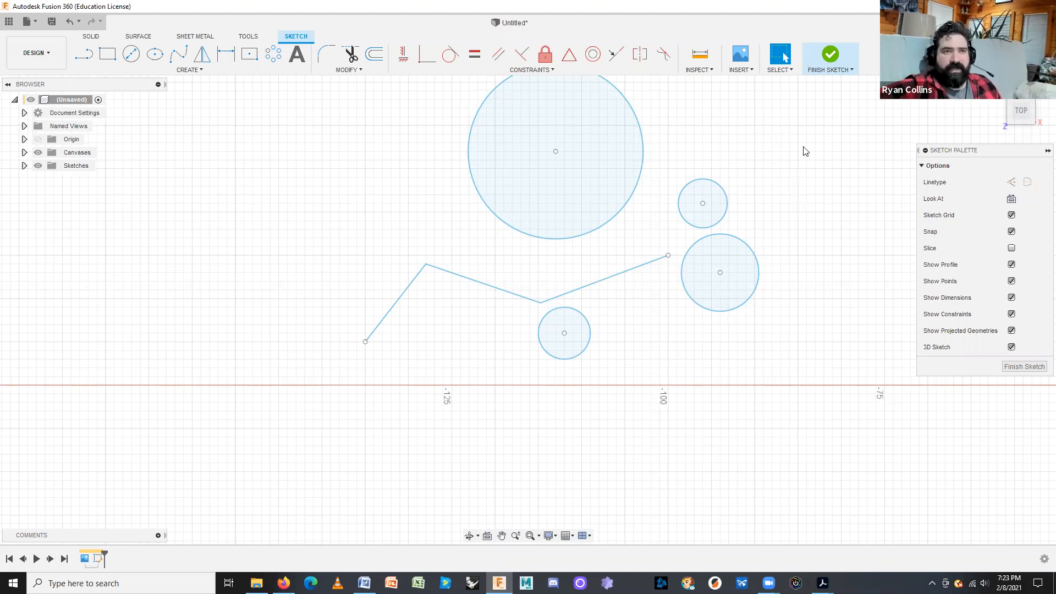
# - Select the two circles near the zigzag's right end with a crossing window and with an enclosing window, clearing the selection after each
pyautogui.moveTo(803, 146); pyautogui.dragTo(643, 342)
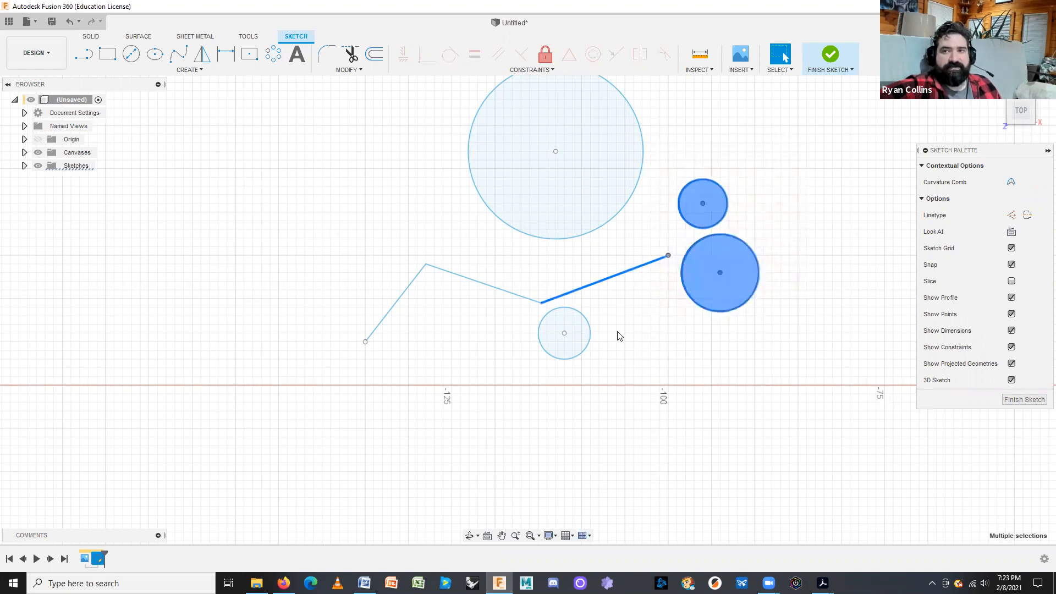
pyautogui.click(652, 347)
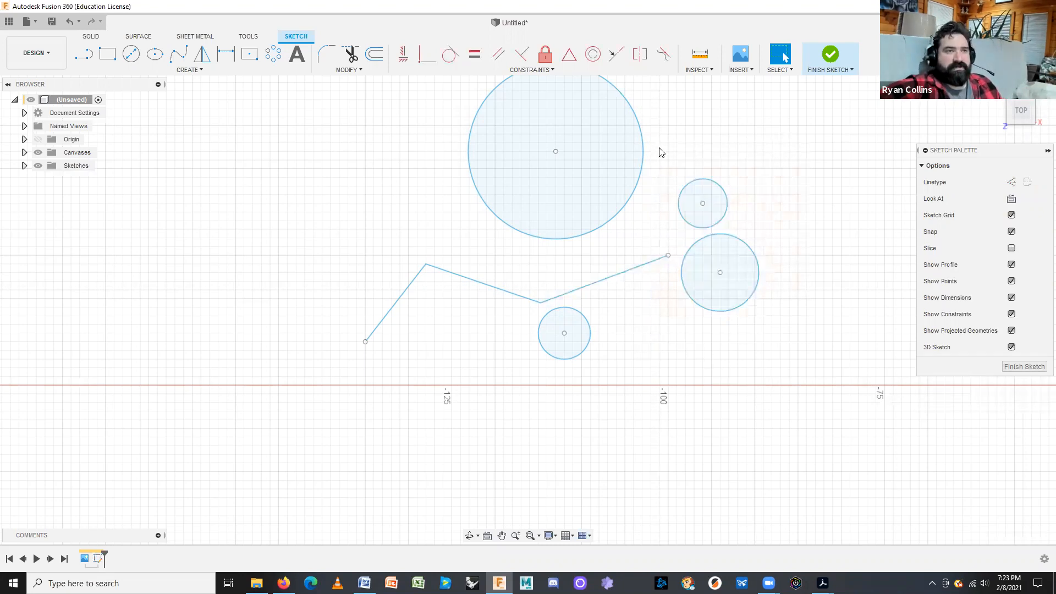
pyautogui.moveTo(660, 152); pyautogui.dragTo(815, 350)
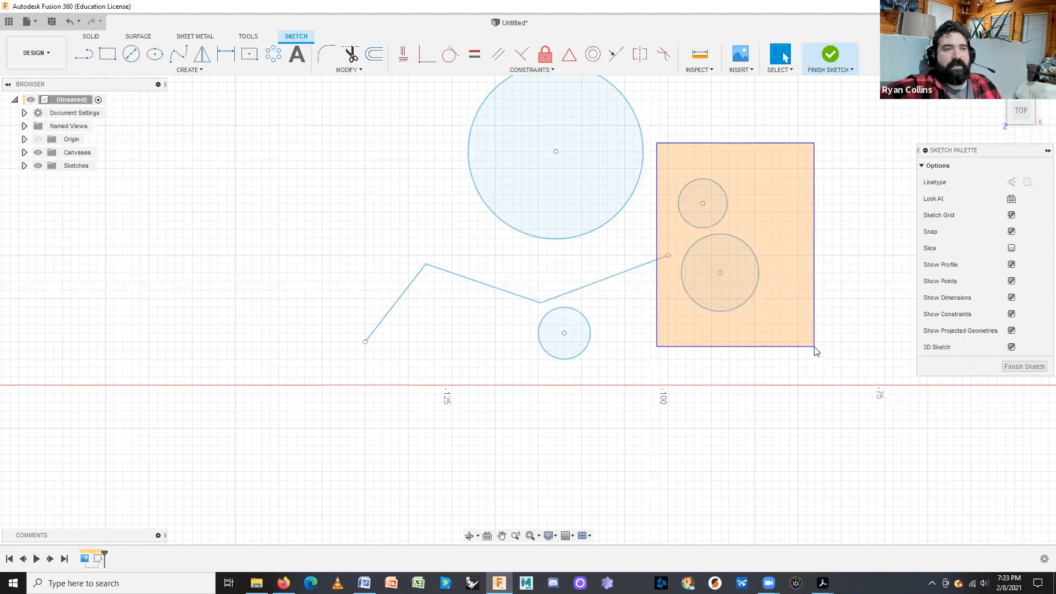
pyautogui.moveTo(816, 351); pyautogui.dragTo(816, 350)
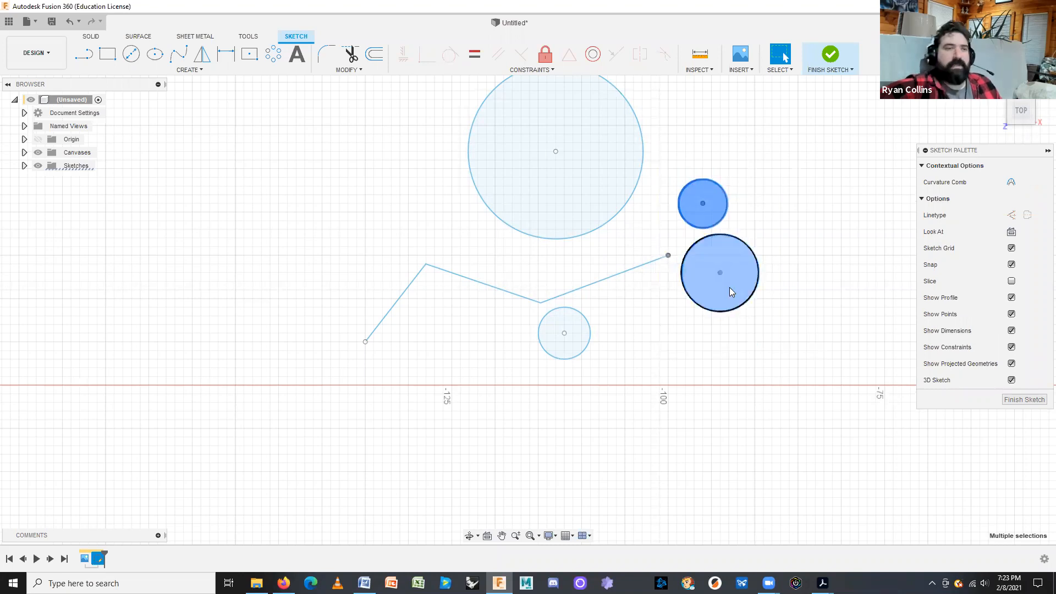
pyautogui.click(651, 353)
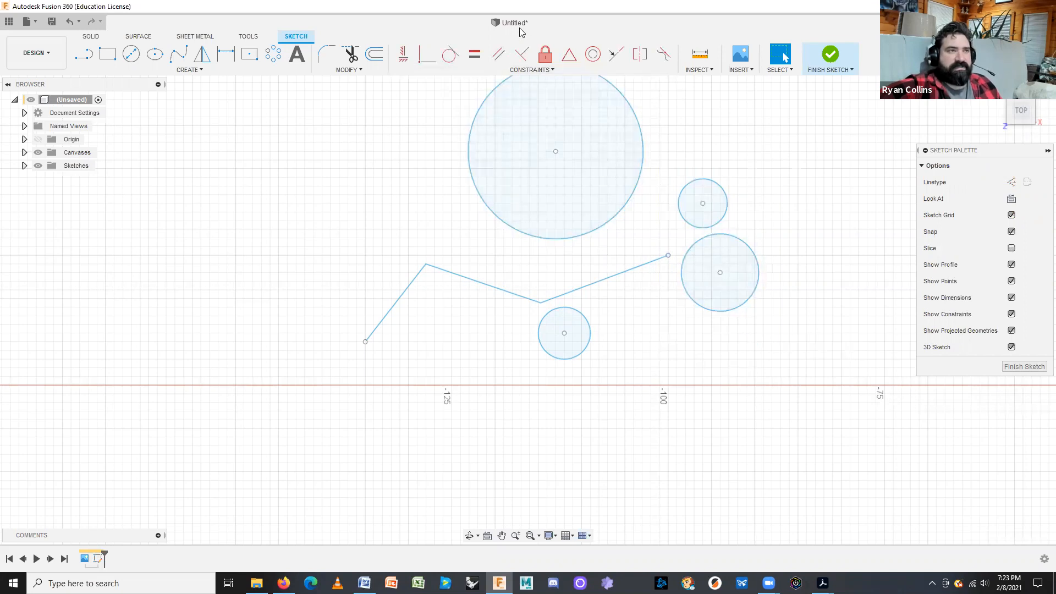
# - Select the profile of the lower circle near the zigzag's right end and view the available sketch modification commands
pyautogui.click(714, 240)
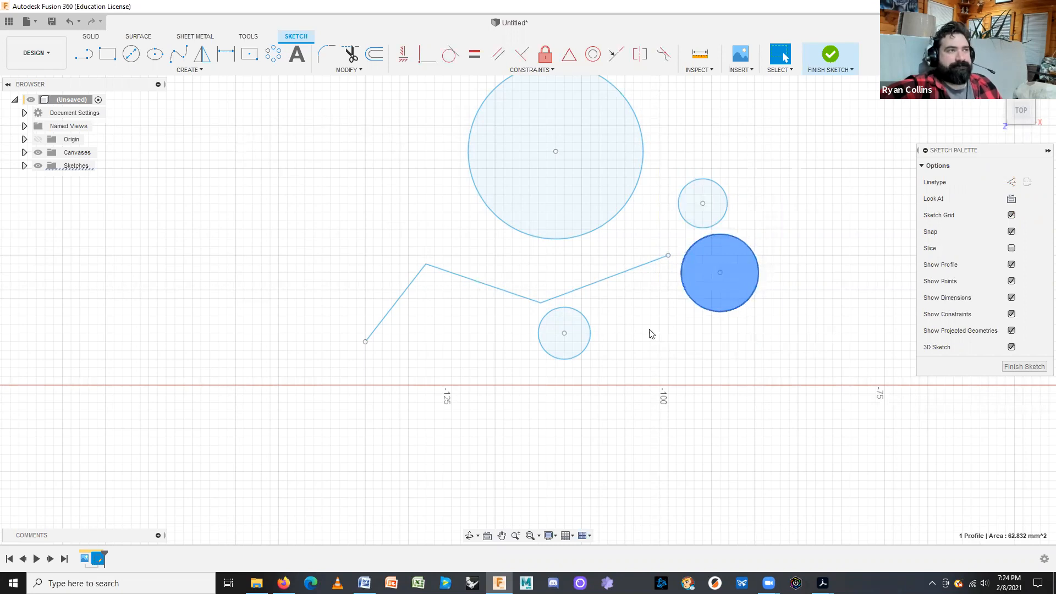
pyautogui.click(351, 70)
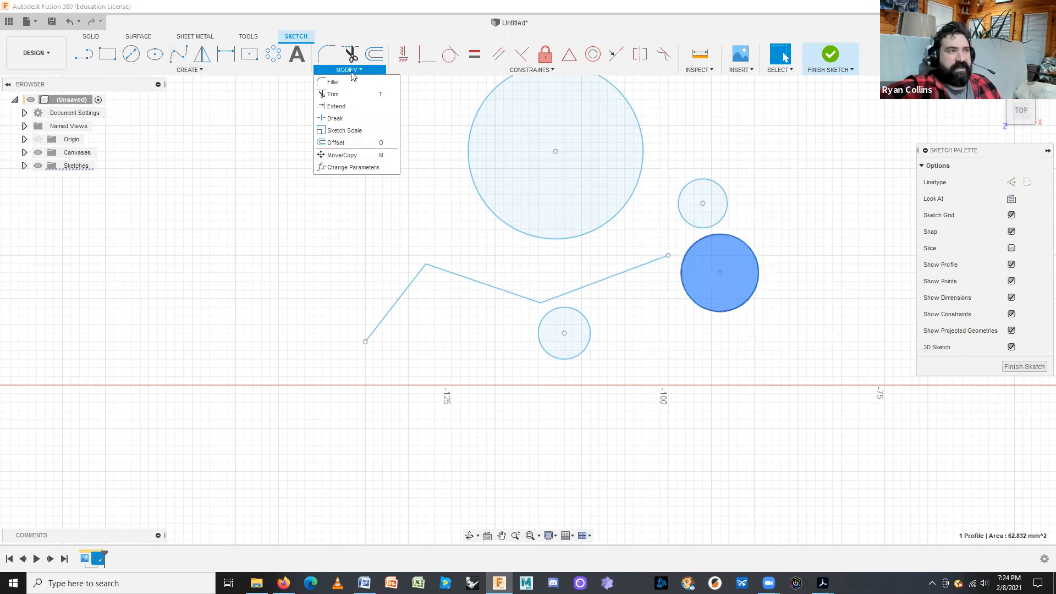
pyautogui.click(352, 72)
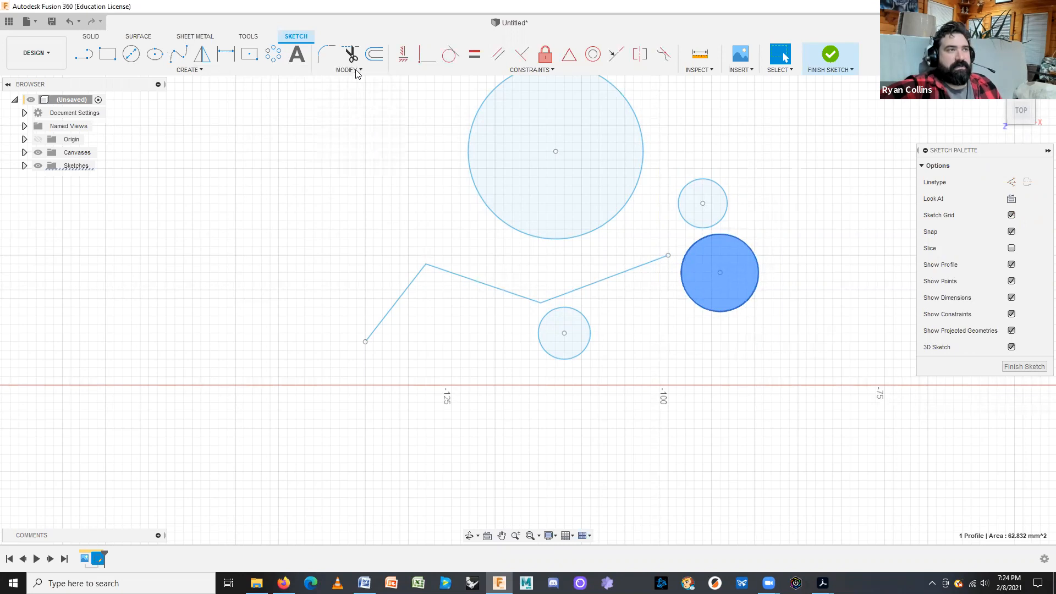
# - Move the medium circle about 4.26 mm left and slightly down so it sits at the open end of the zigzag line
pyautogui.click(358, 70)
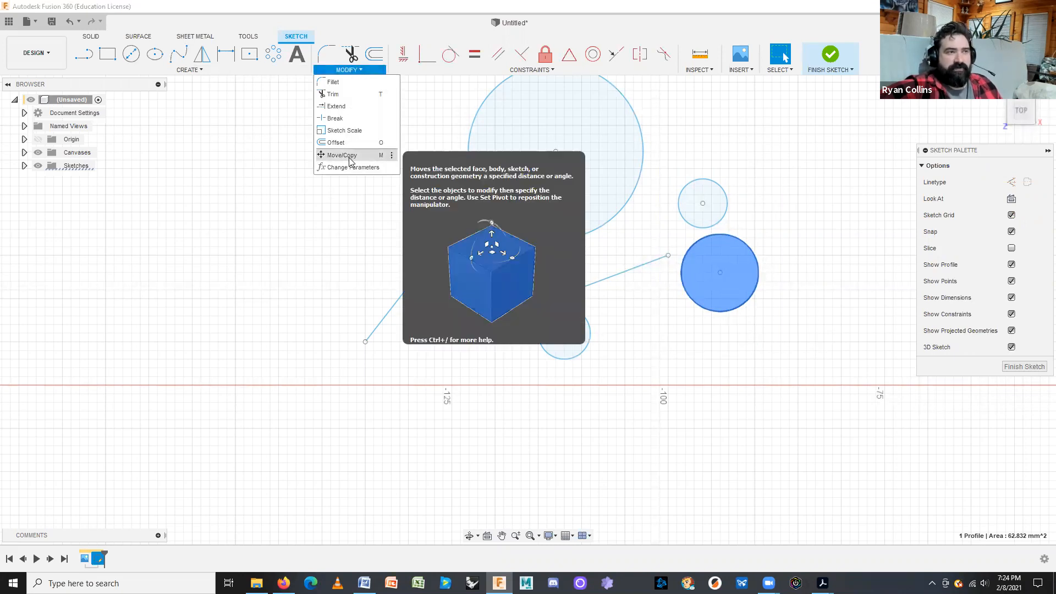
pyautogui.click(325, 263)
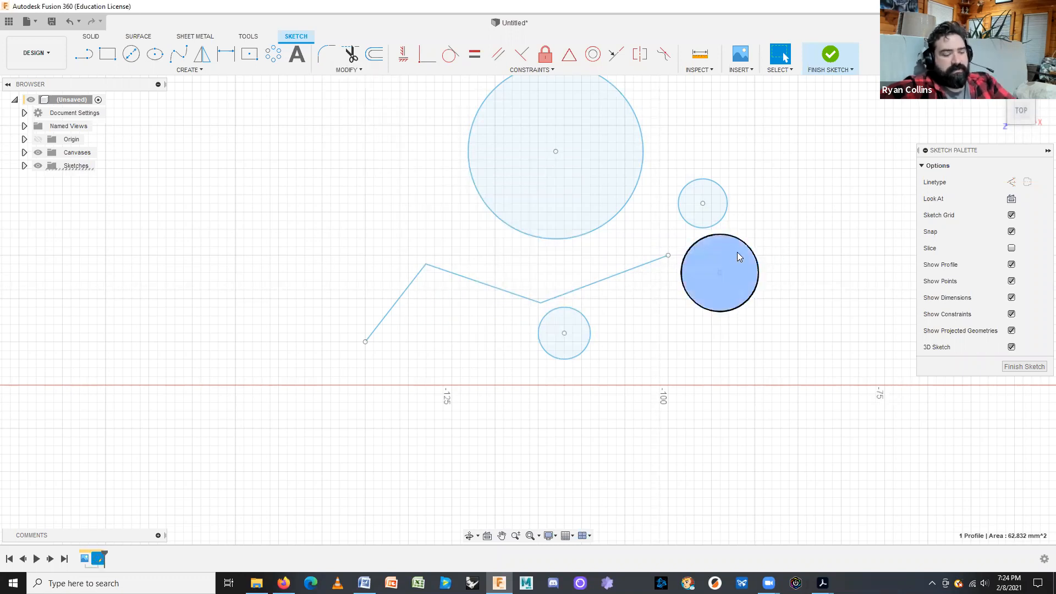
pyautogui.press('m')
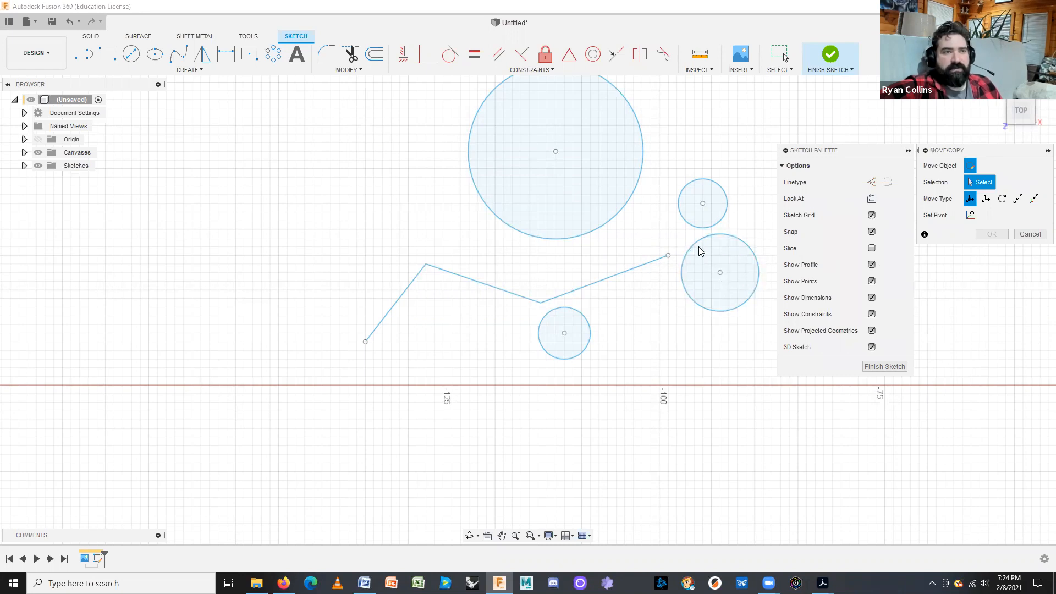
pyautogui.click(737, 240)
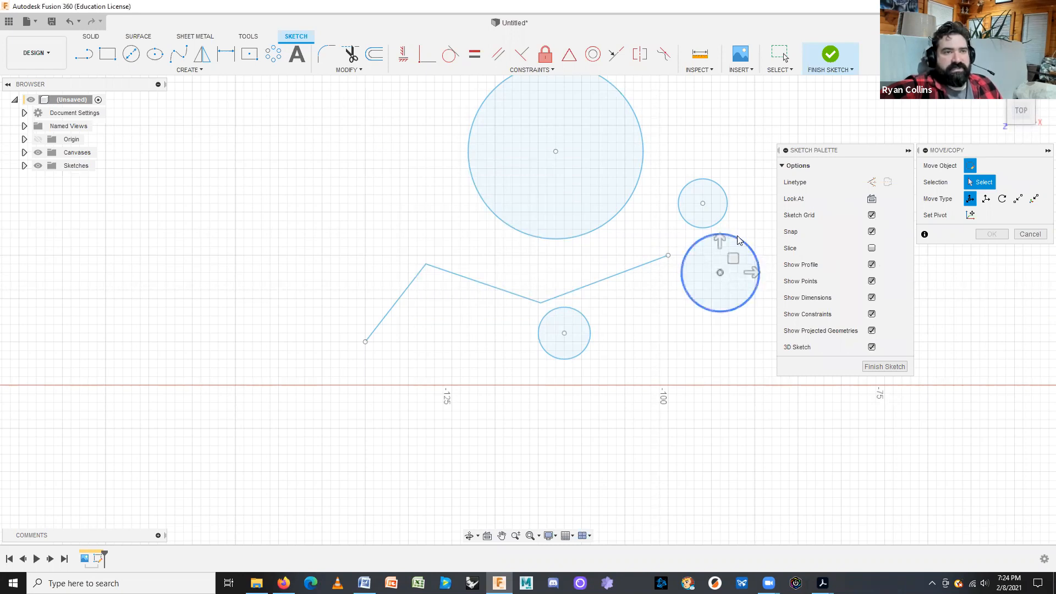
pyautogui.click(739, 240)
pyautogui.moveTo(722, 241); pyautogui.dragTo(653, 318)
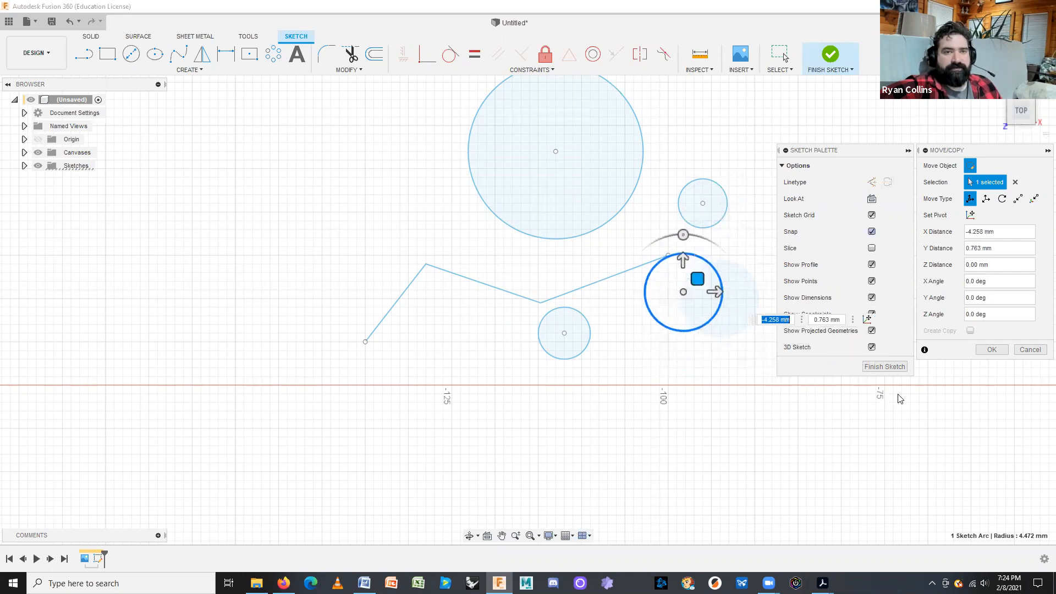
pyautogui.click(992, 350)
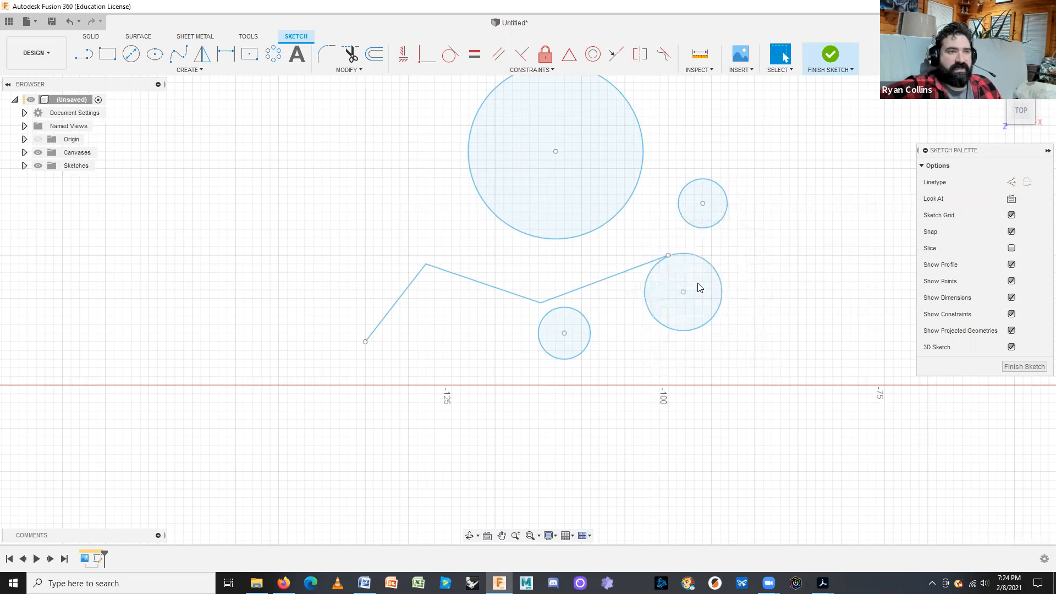
pyautogui.click(693, 256)
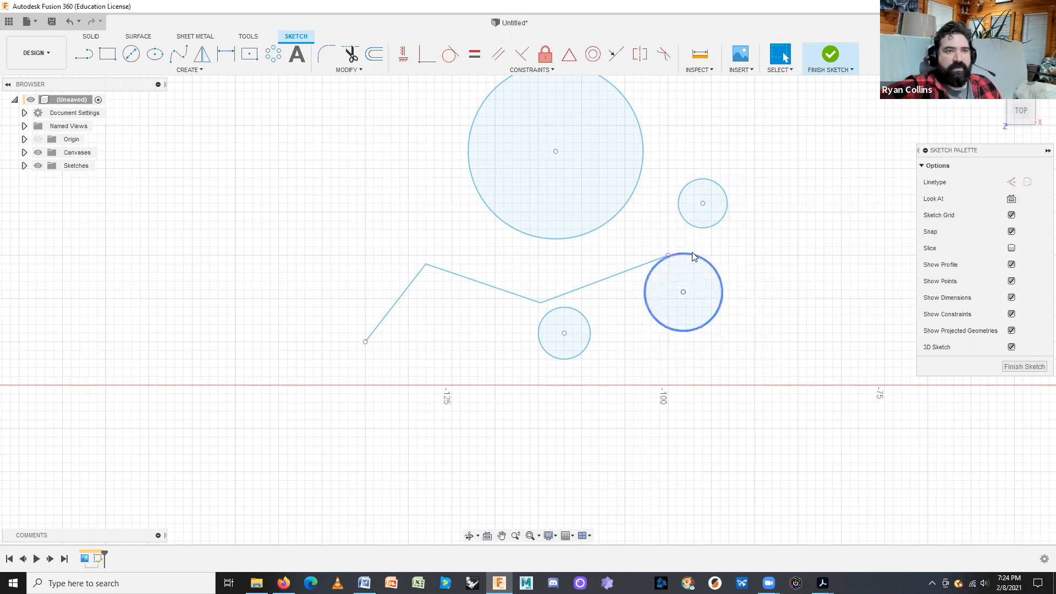
pyautogui.click(691, 259)
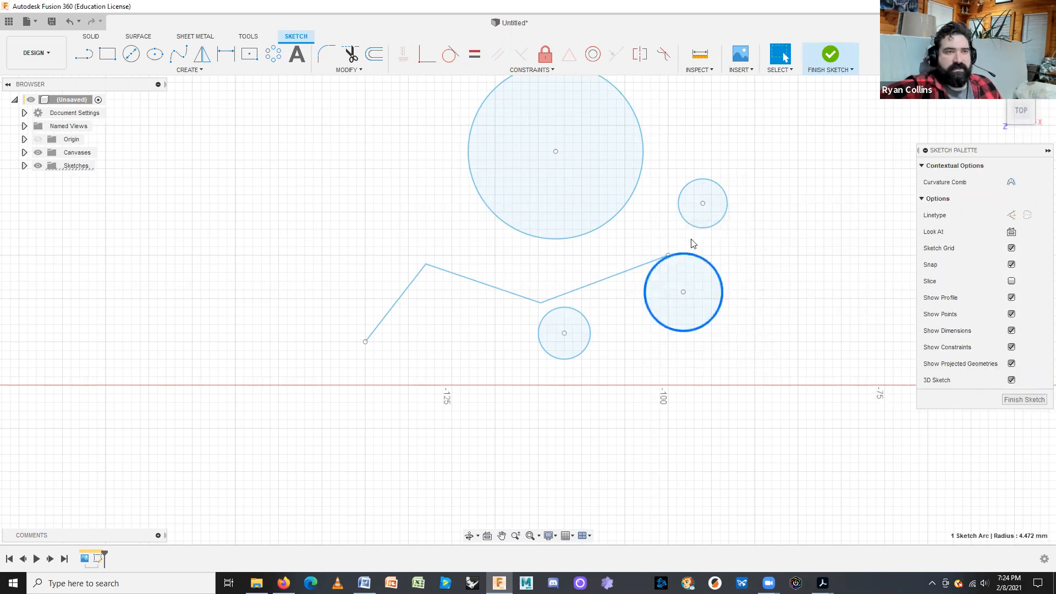
pyautogui.click(704, 230)
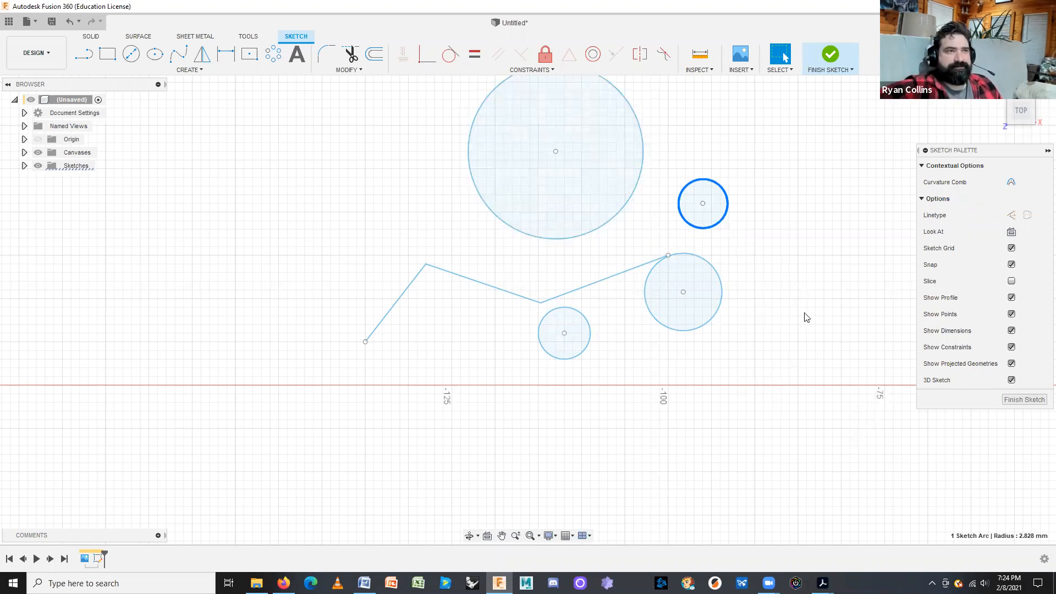
pyautogui.click(770, 347)
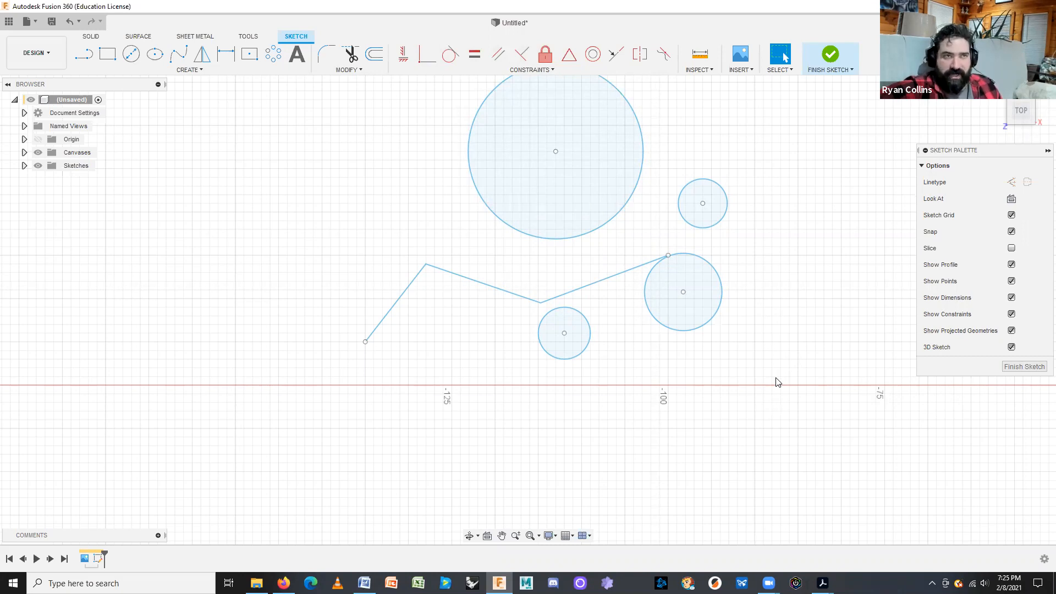
# - Try a Tangent constraint between the moved medium circle and the small circle above it
pyautogui.click(701, 310)
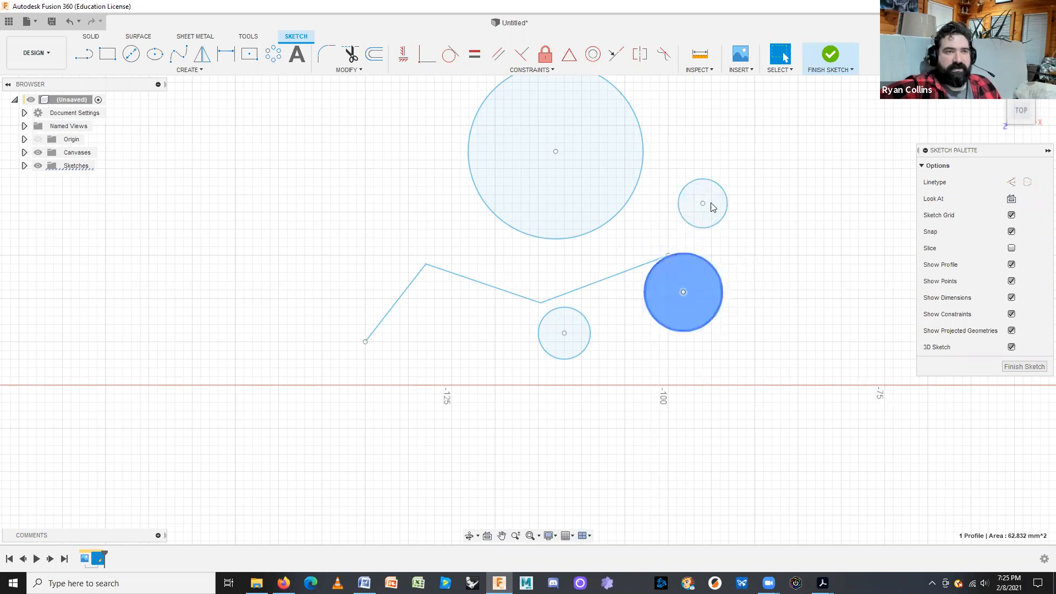
pyautogui.click(449, 59)
pyautogui.click(700, 259)
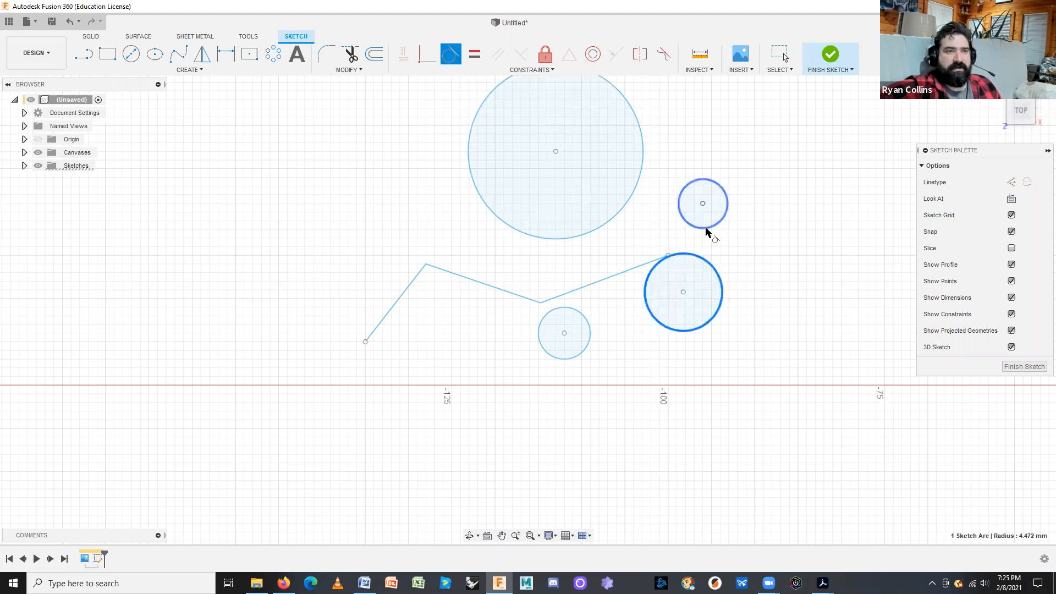
pyautogui.click(707, 231)
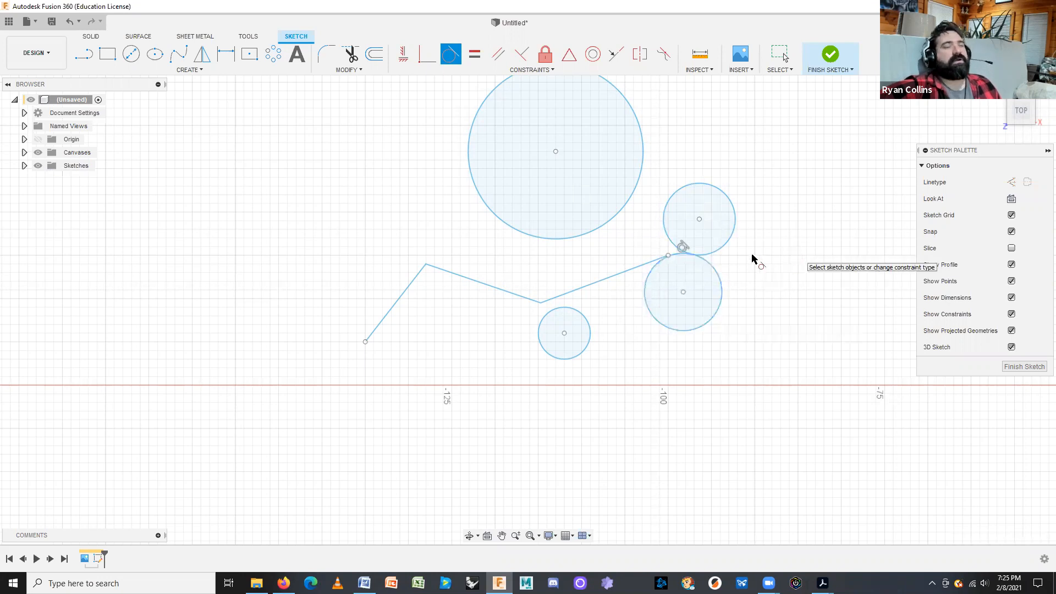
pyautogui.click(720, 283)
pyautogui.click(748, 289)
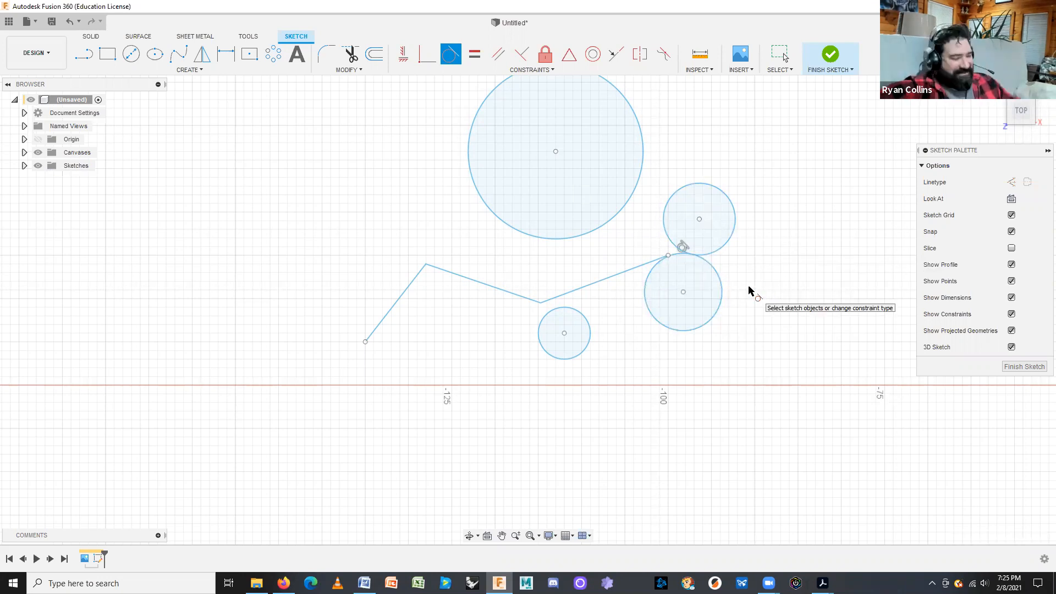
pyautogui.press('Escape')
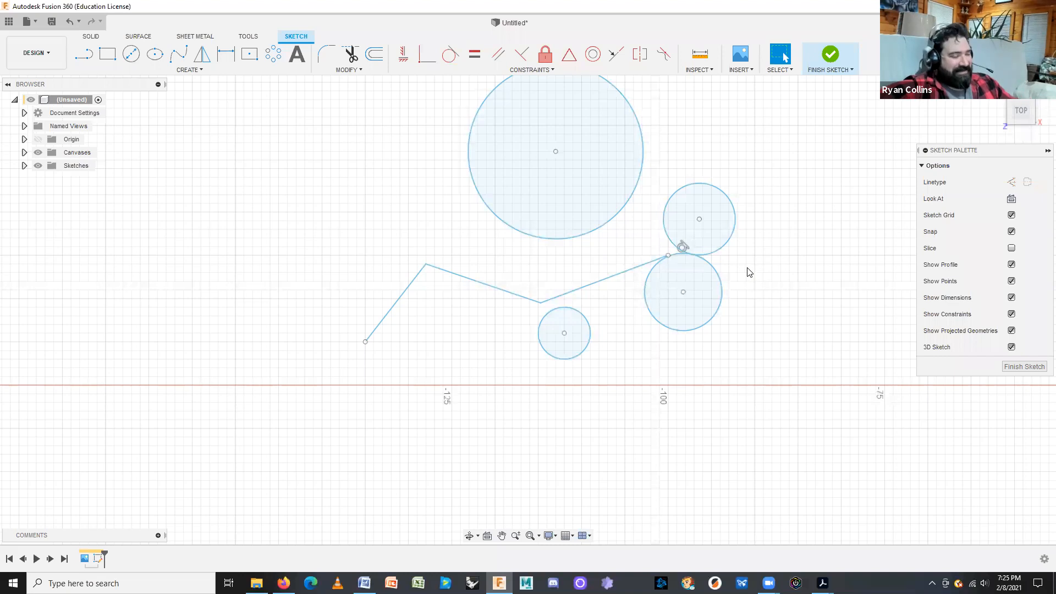
# - Undo the tangent constraint between the two circles and clear the selection
pyautogui.hotkey('ctrl', 'z')
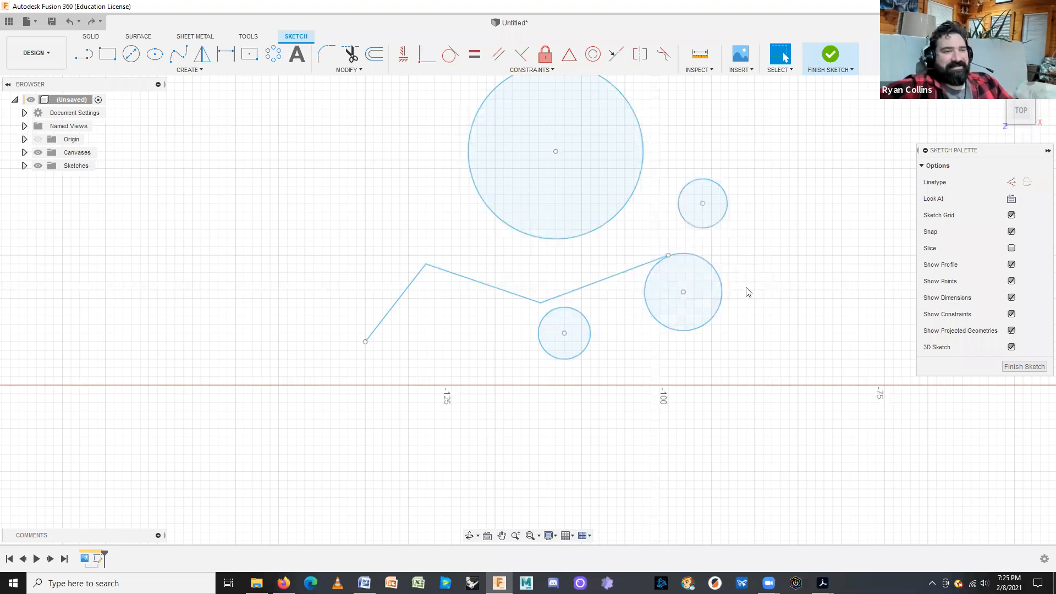
pyautogui.click(710, 283)
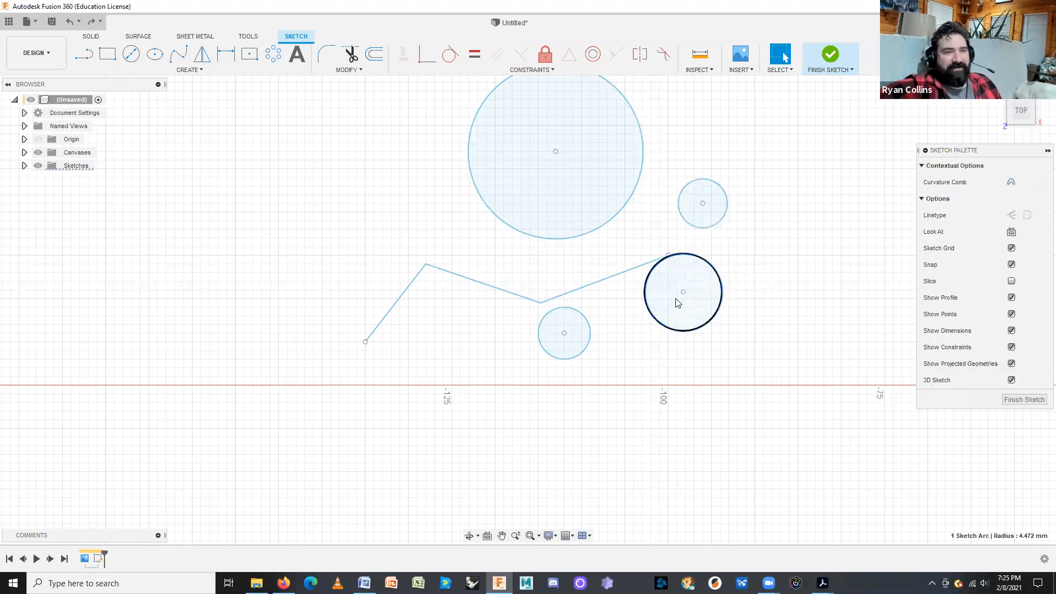
pyautogui.click(768, 324)
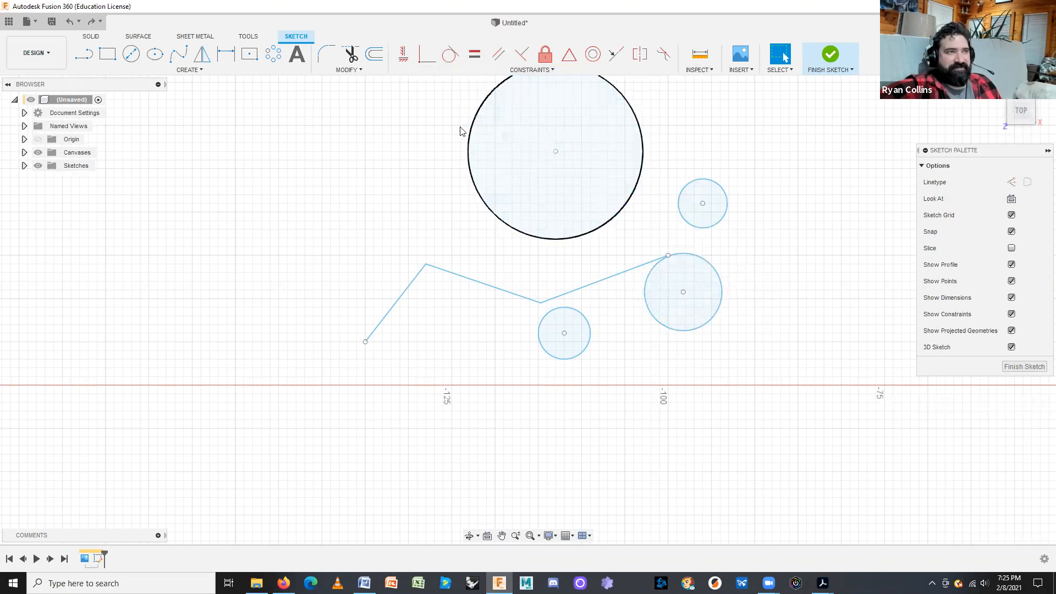
# - Apply Horizontal/Vertical constraints to the zigzag's three segments, making the outer two vertical and the middle one horizontal
pyautogui.click(405, 56)
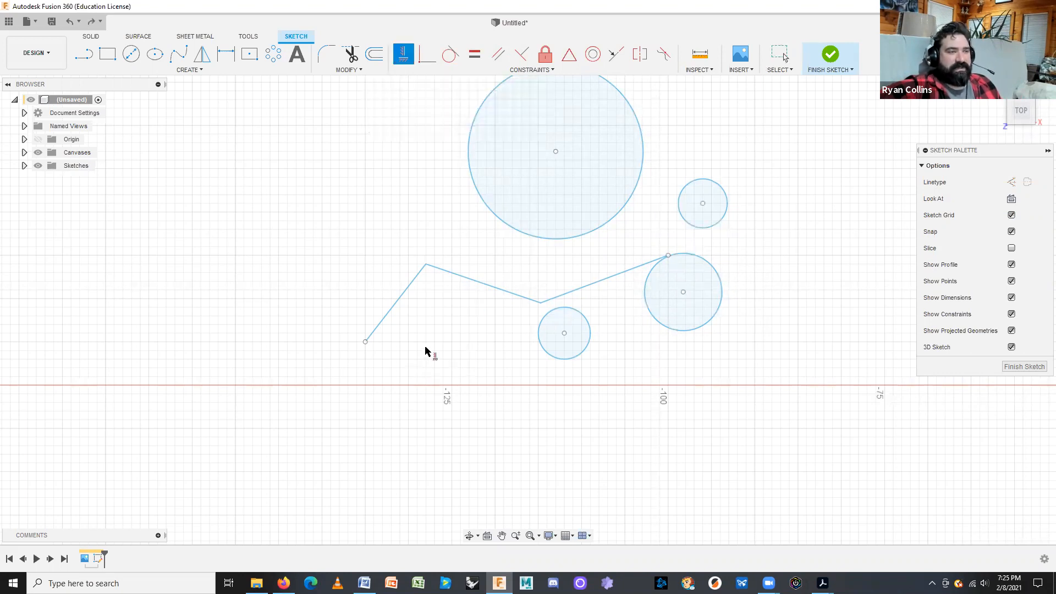
pyautogui.click(397, 303)
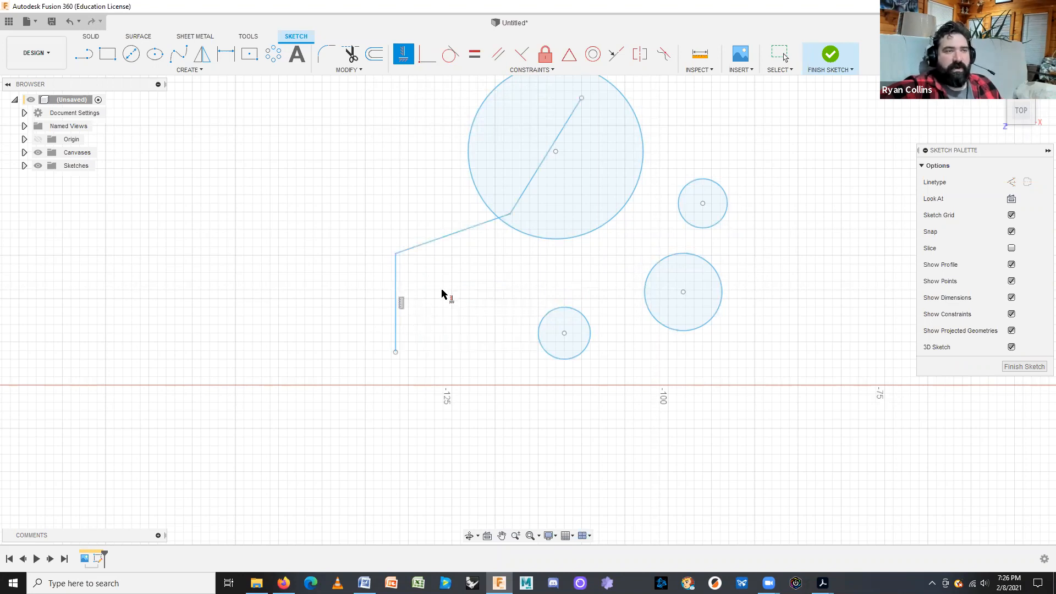
pyautogui.click(396, 298)
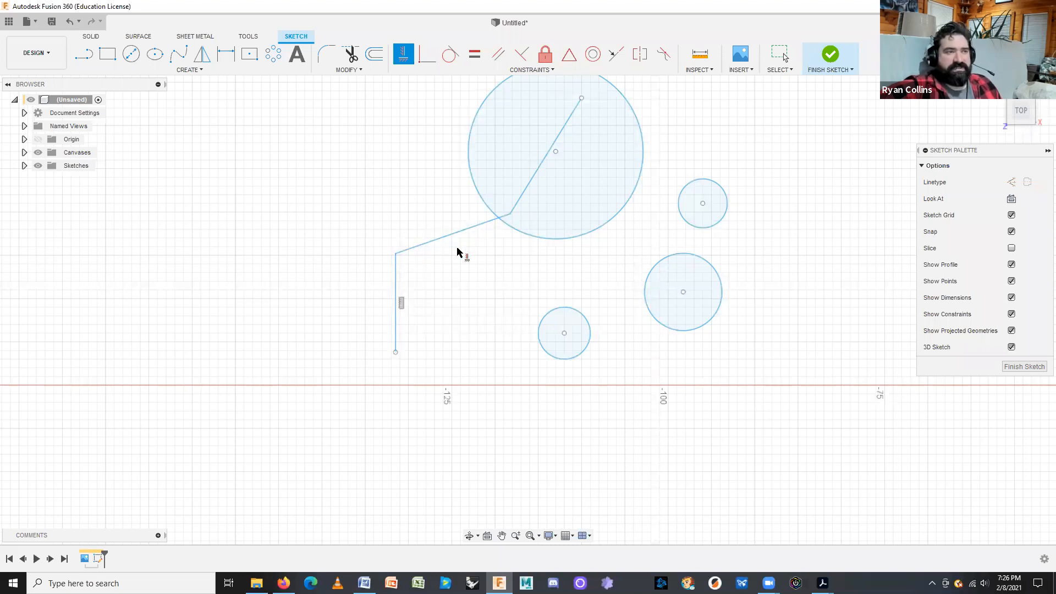
pyautogui.click(455, 235)
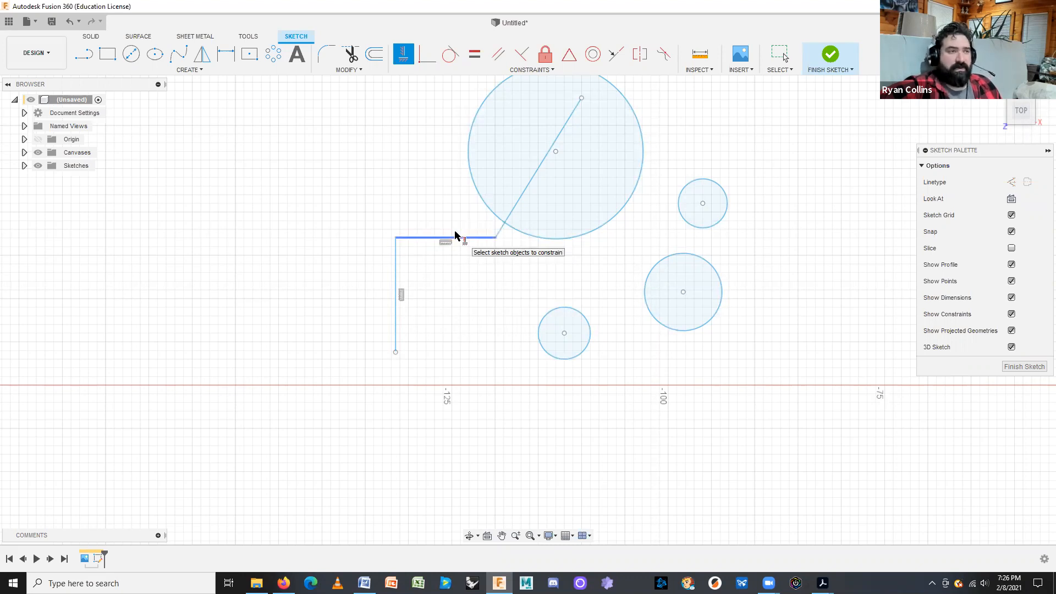
pyautogui.click(536, 176)
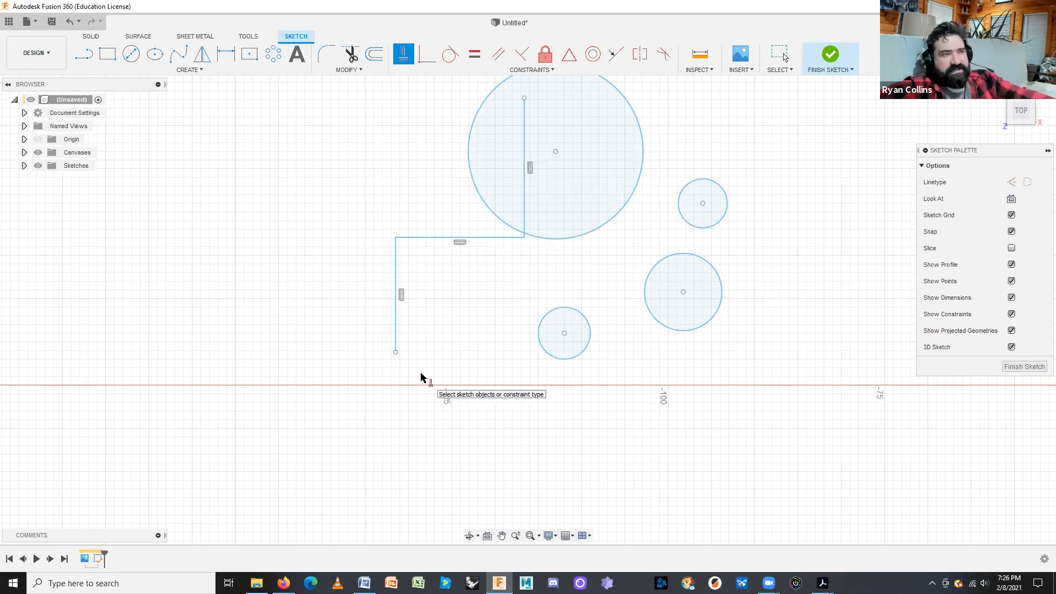
pyautogui.press('Escape')
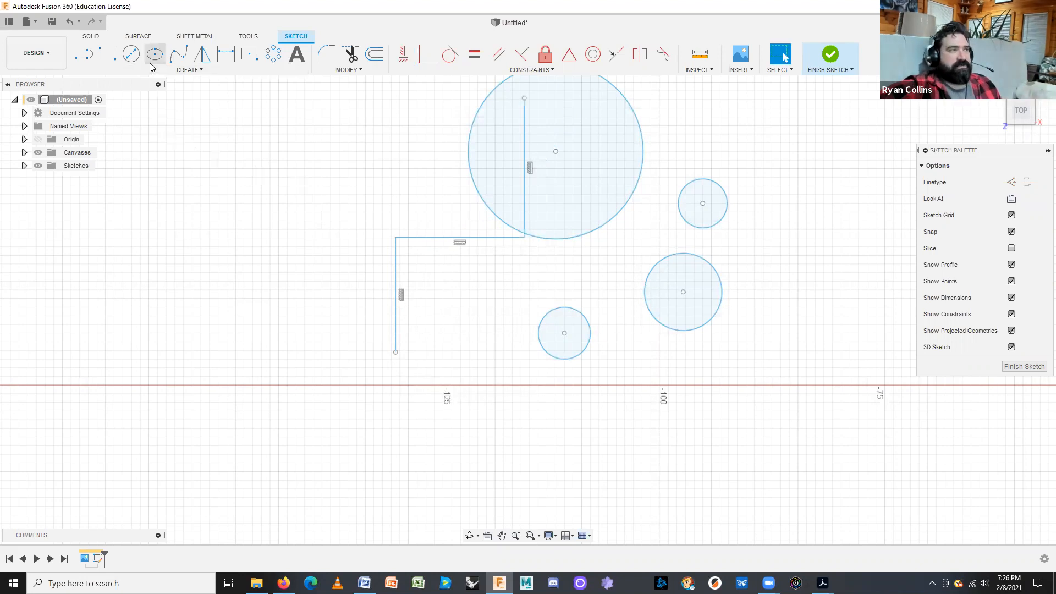
# - Sketch an open chain of four connected lines left of the constrained zigzag, ending with a segment about 9.64 mm long
pyautogui.click(85, 55)
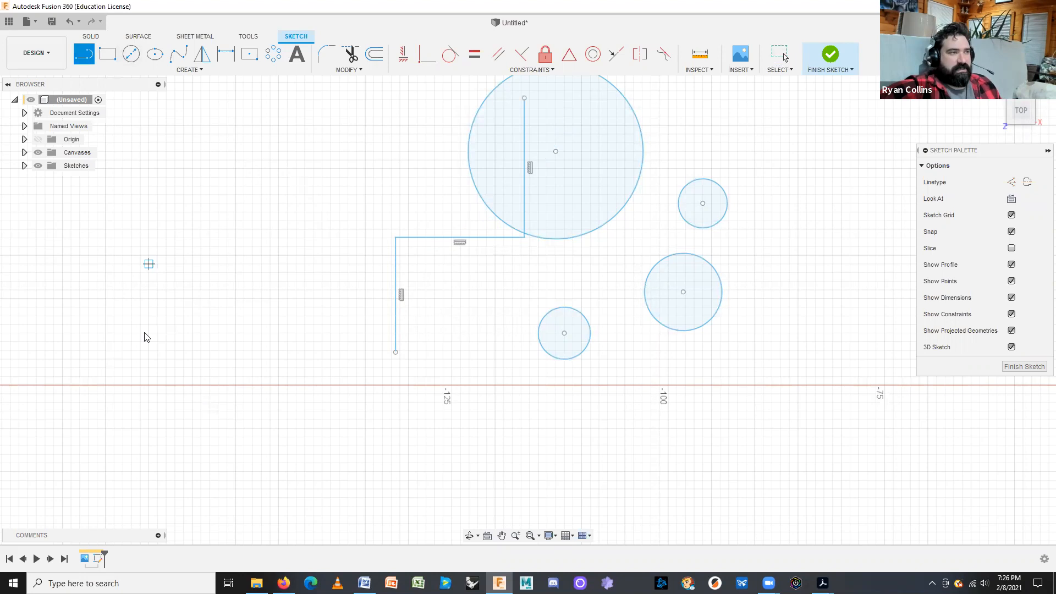
pyautogui.click(132, 351)
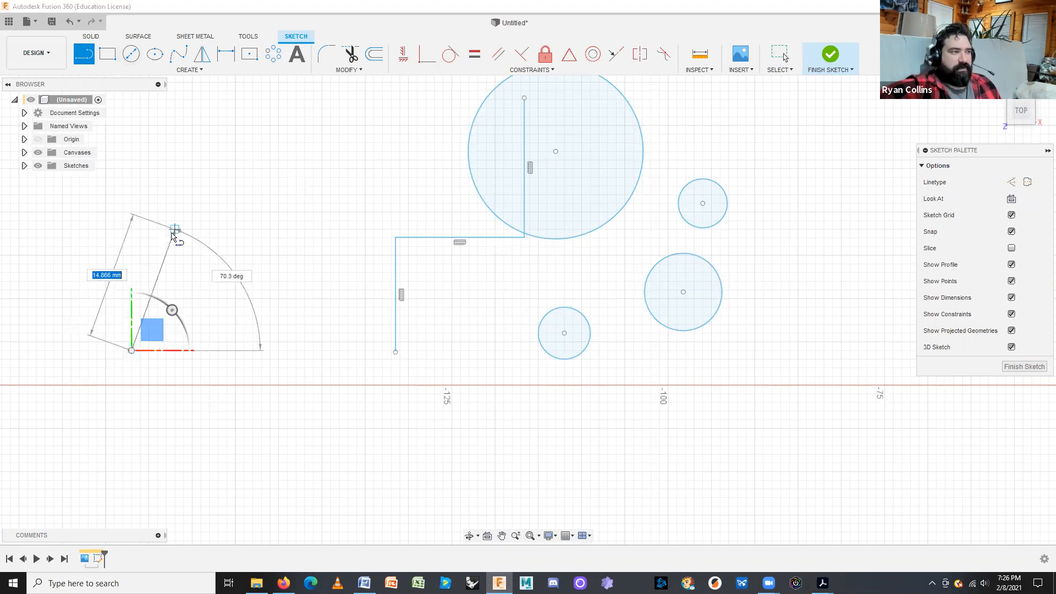
pyautogui.click(184, 239)
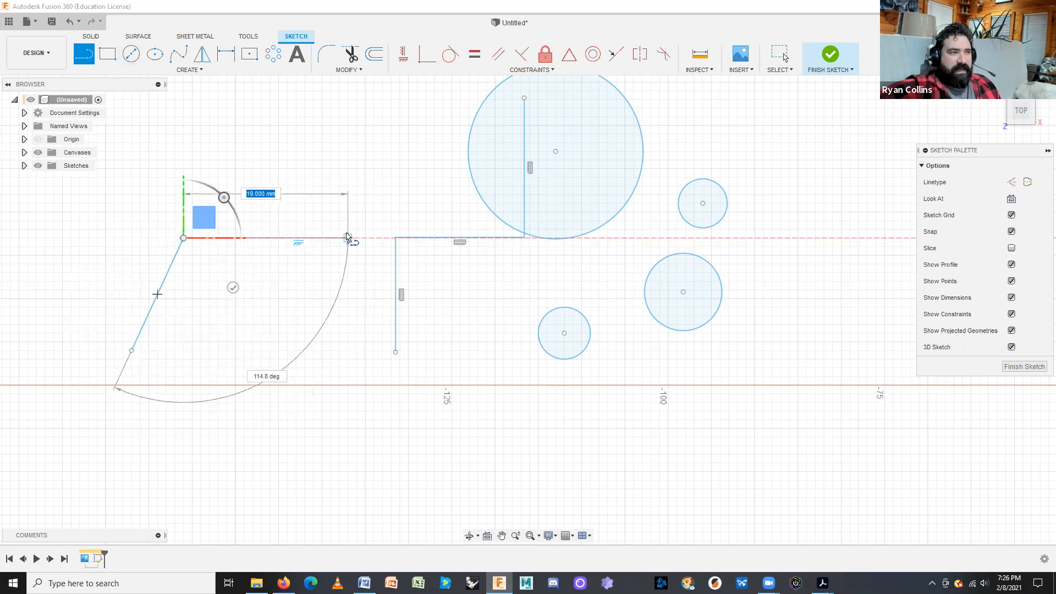
pyautogui.click(348, 229)
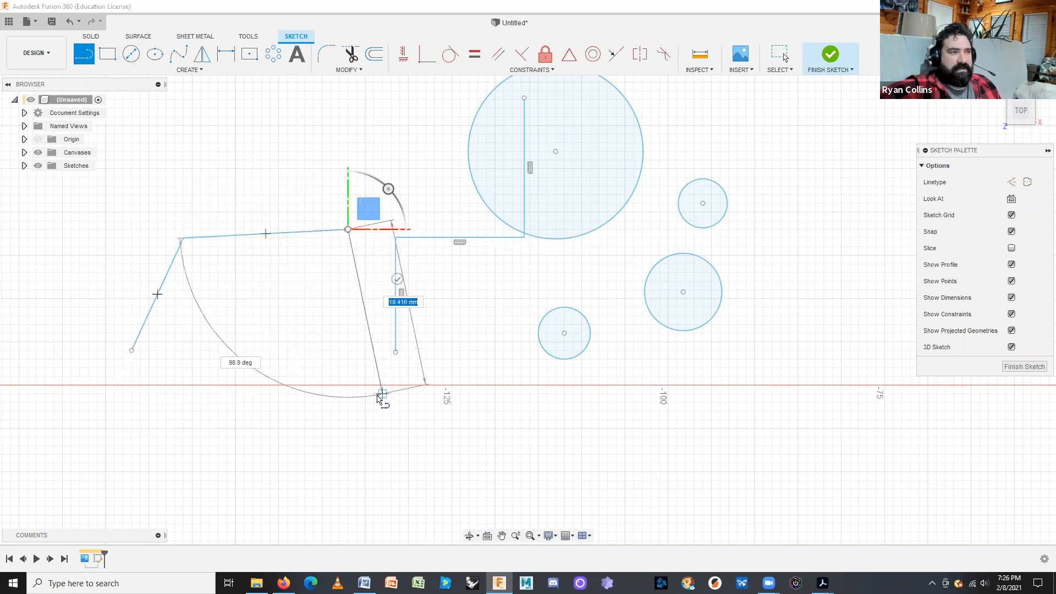
pyautogui.click(355, 384)
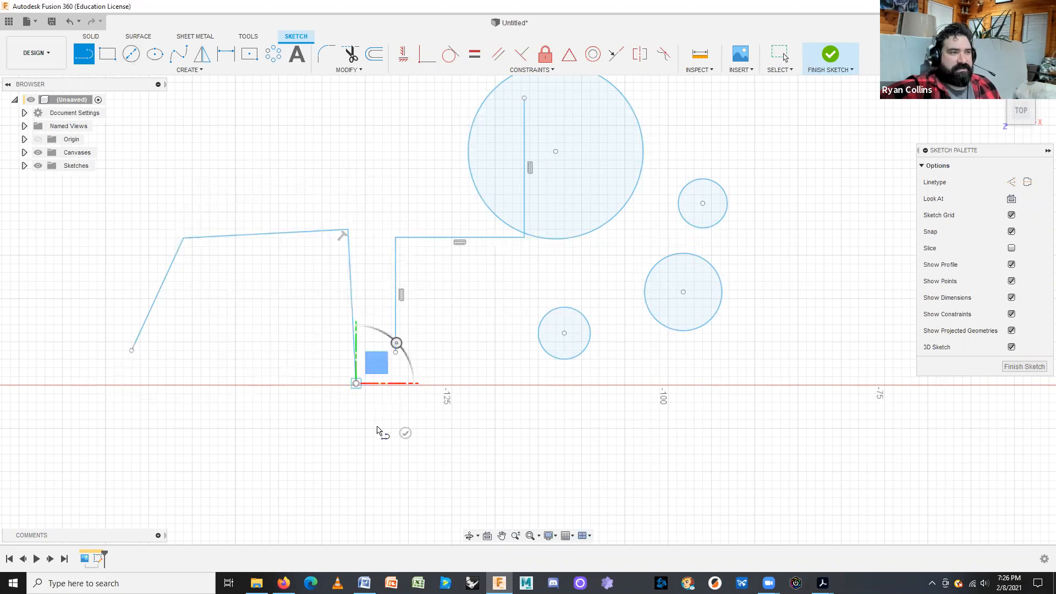
pyautogui.press('Return')
pyautogui.press('Escape')
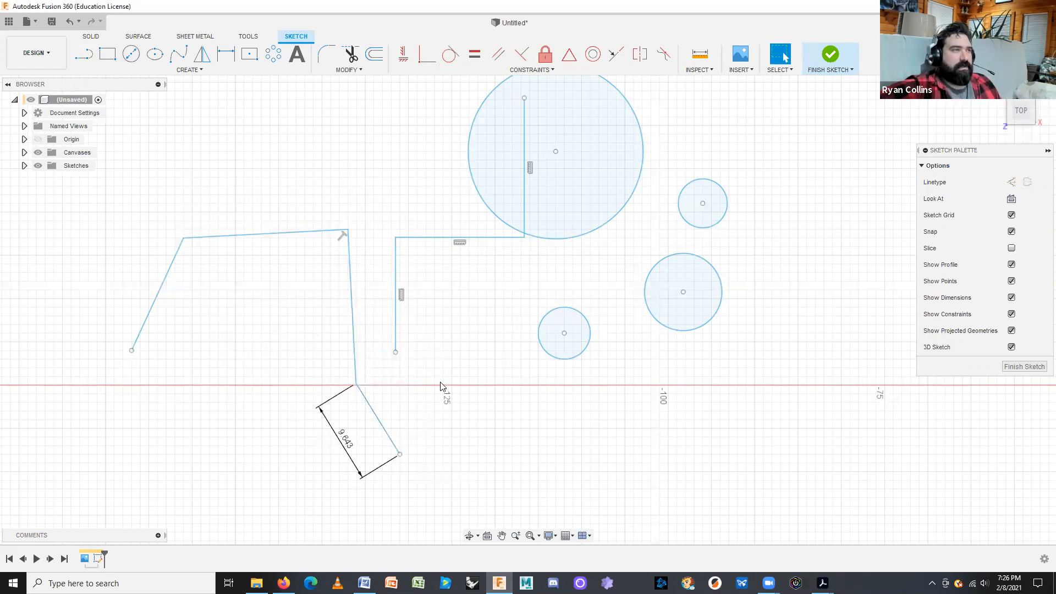
# - Constrain the new chain's first segment to vertical and its second segment to horizontal
pyautogui.click(404, 58)
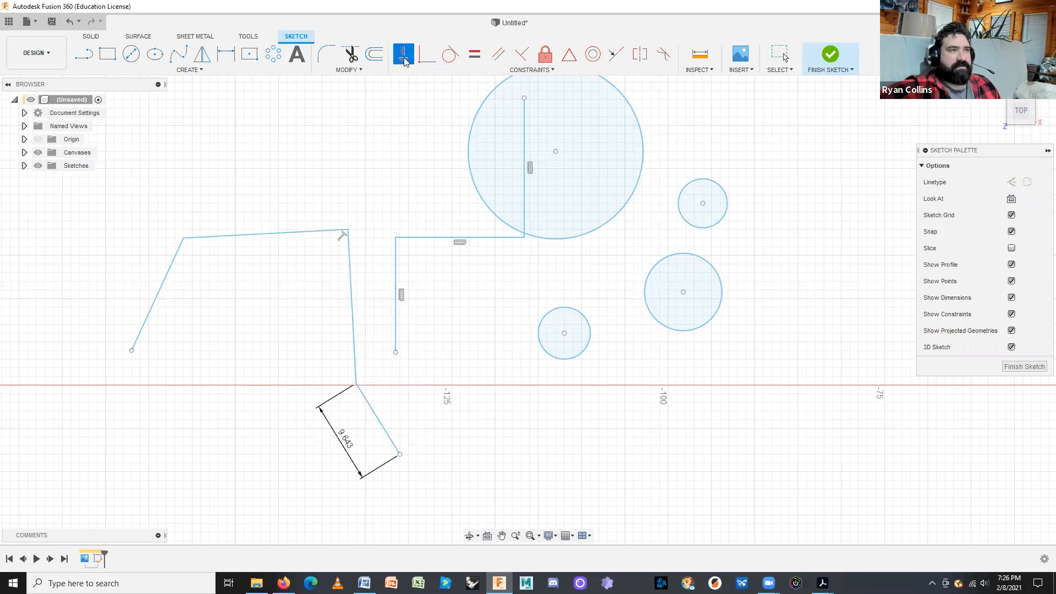
pyautogui.click(158, 300)
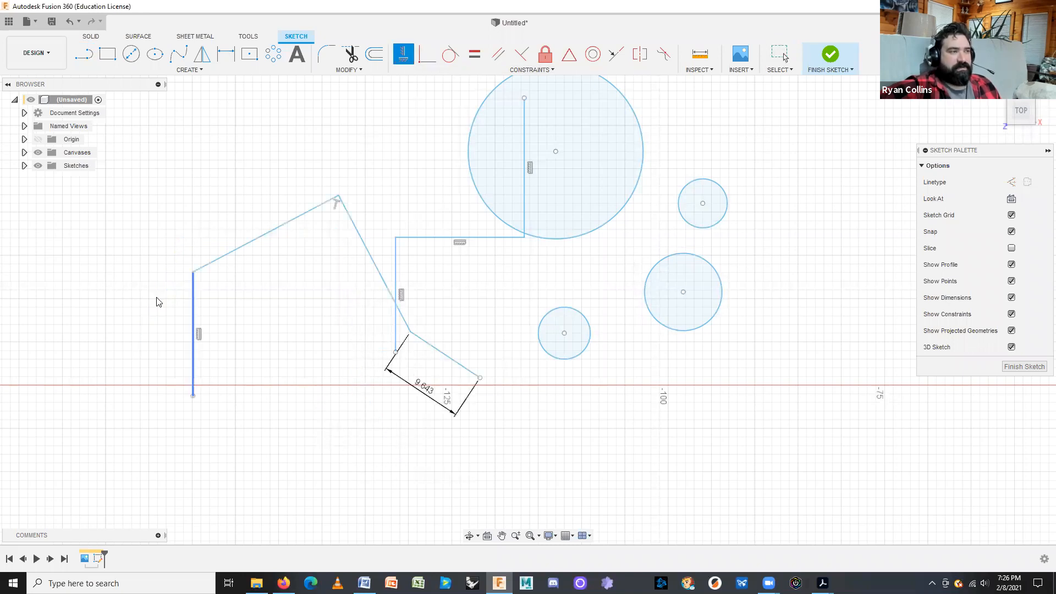
pyautogui.click(252, 242)
pyautogui.scroll(2, 272, 294)
pyautogui.scroll(-3, 272, 294)
pyautogui.scroll(-2, 231, 217)
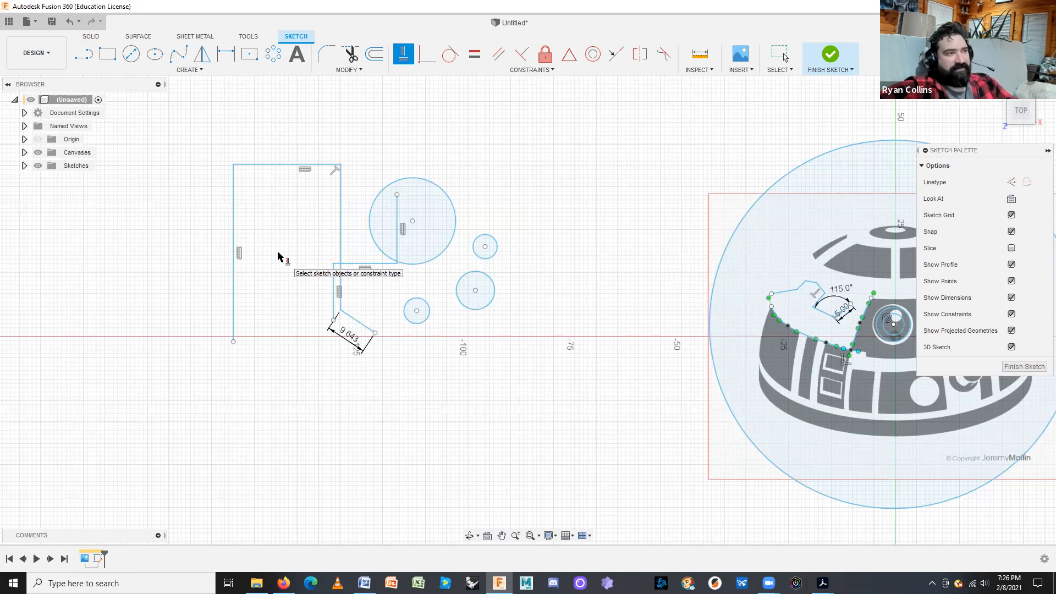
pyautogui.press('Escape')
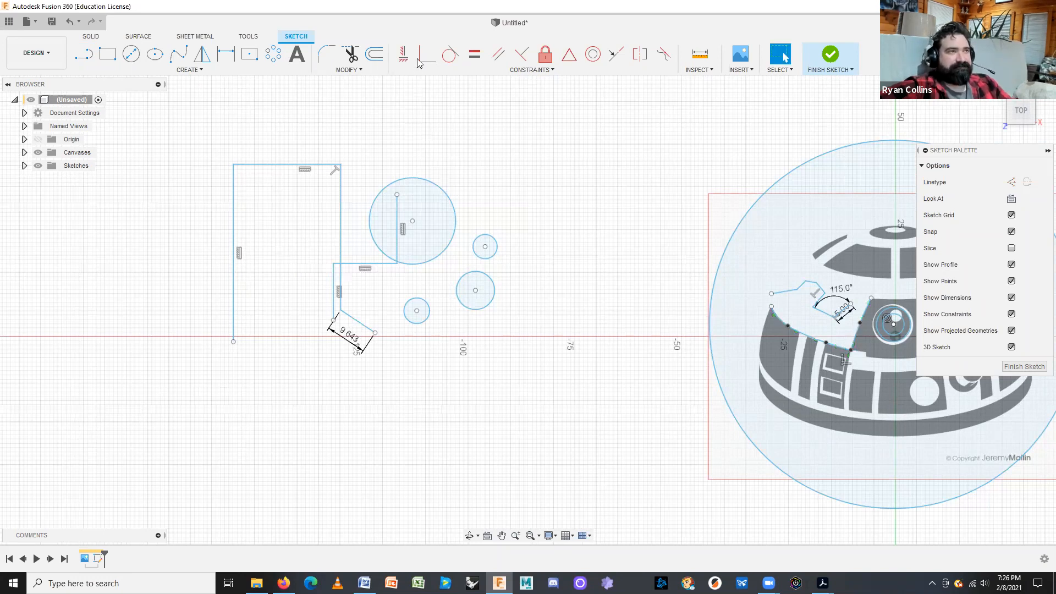
# - Sketch a horizontal line 9 mm long just right of the left chain's upper-right corner, above the largest circle
pyautogui.click(431, 60)
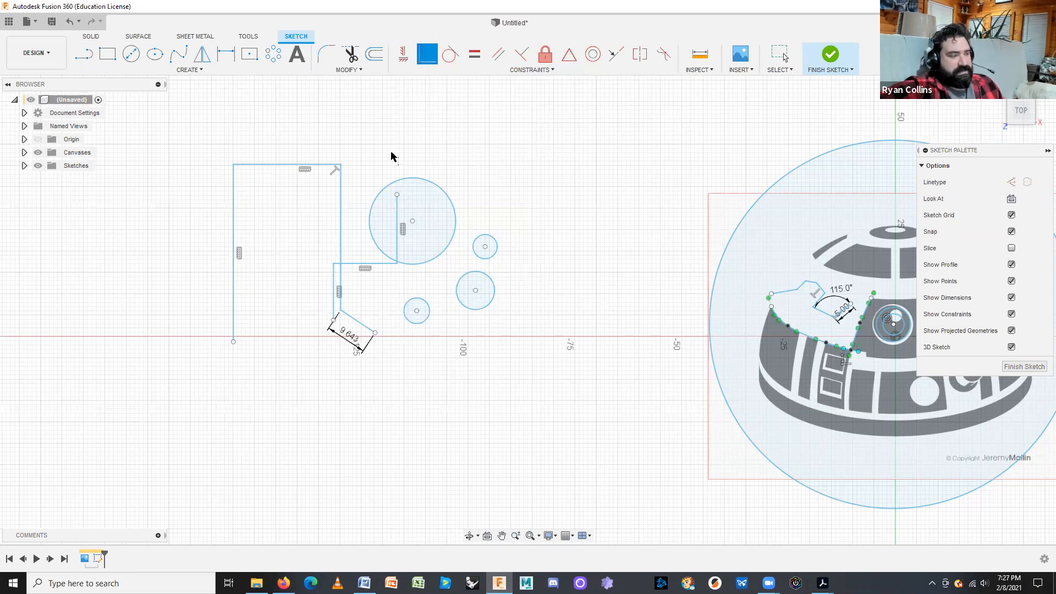
pyautogui.press('Escape')
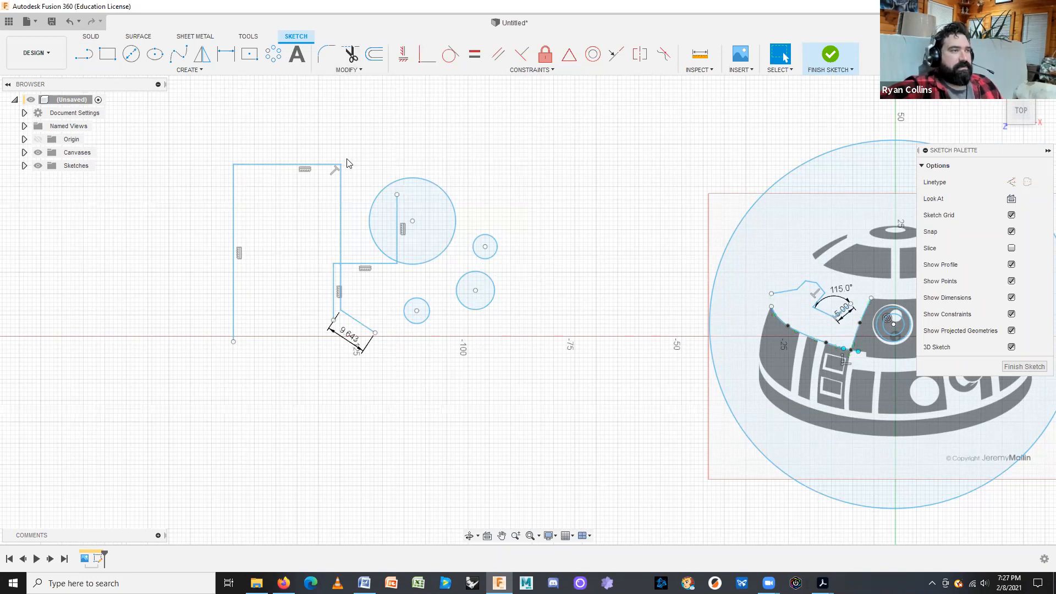
pyautogui.scroll(-3, 346, 163)
pyautogui.click(87, 57)
pyautogui.scroll(5, 347, 160)
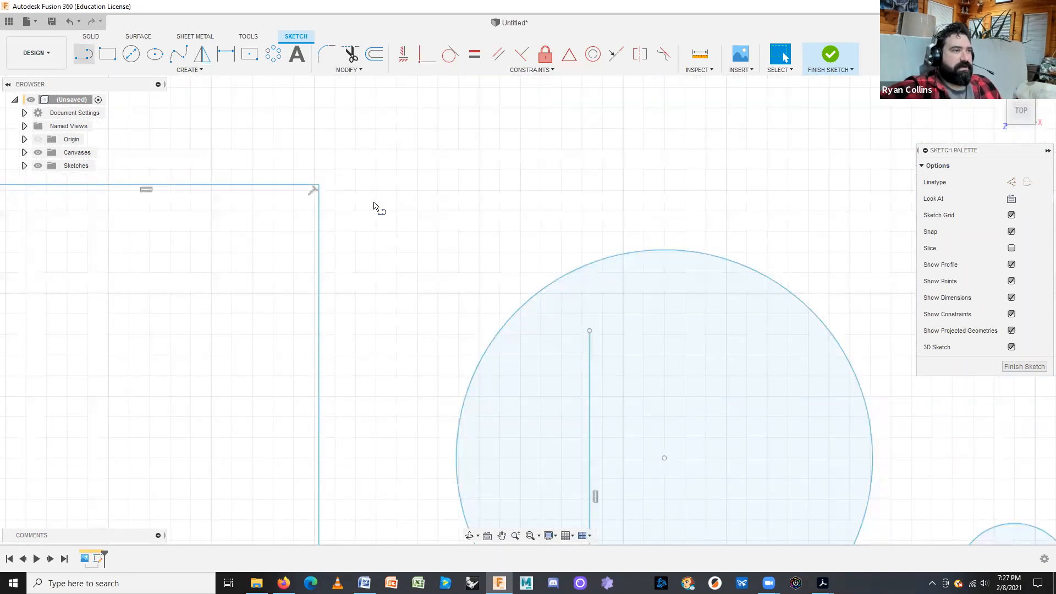
pyautogui.click(335, 190)
pyautogui.click(519, 190)
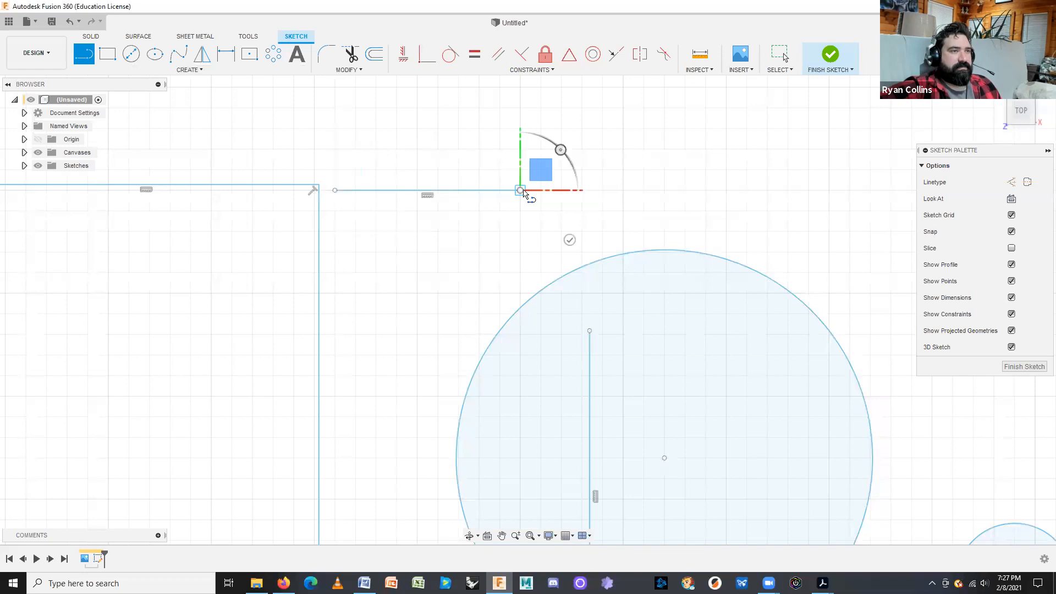
pyautogui.press('Escape')
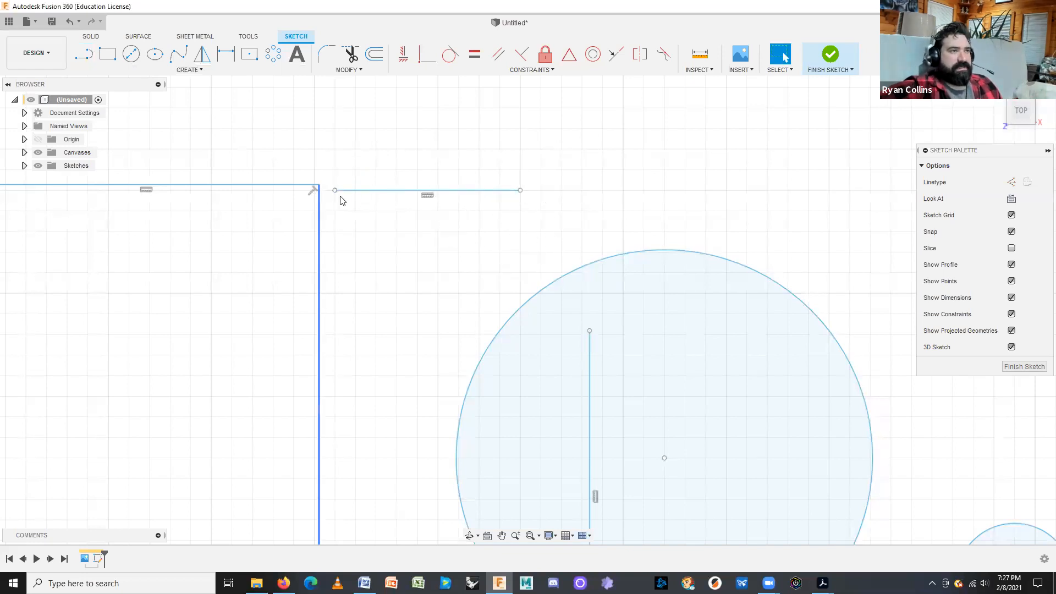
# - Apply a Coincident constraint between the short horizontal line and the left chain's upper-right corner point
pyautogui.click(426, 53)
pyautogui.click(357, 192)
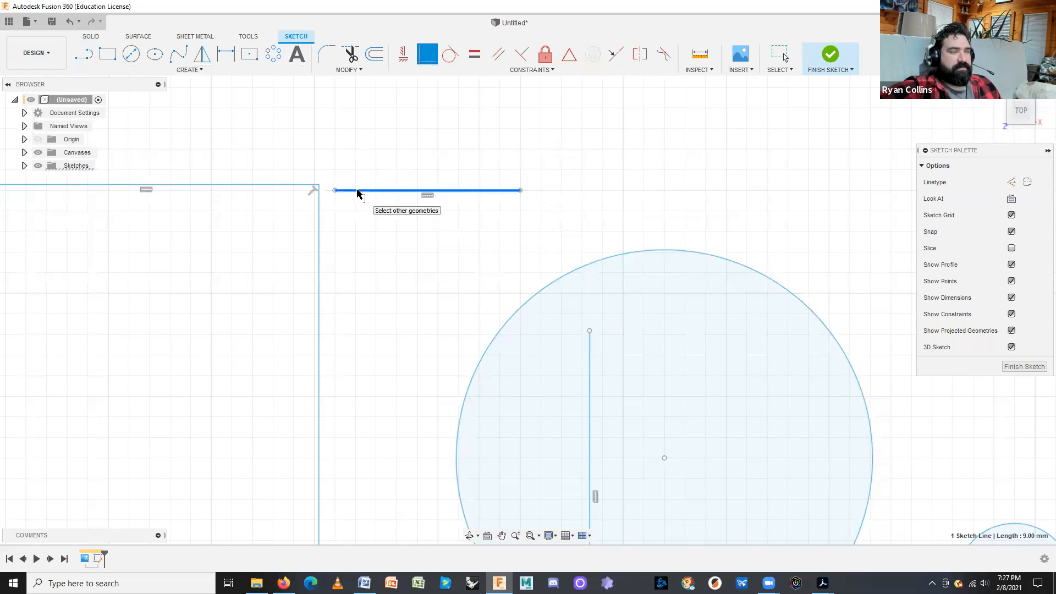
pyautogui.click(319, 187)
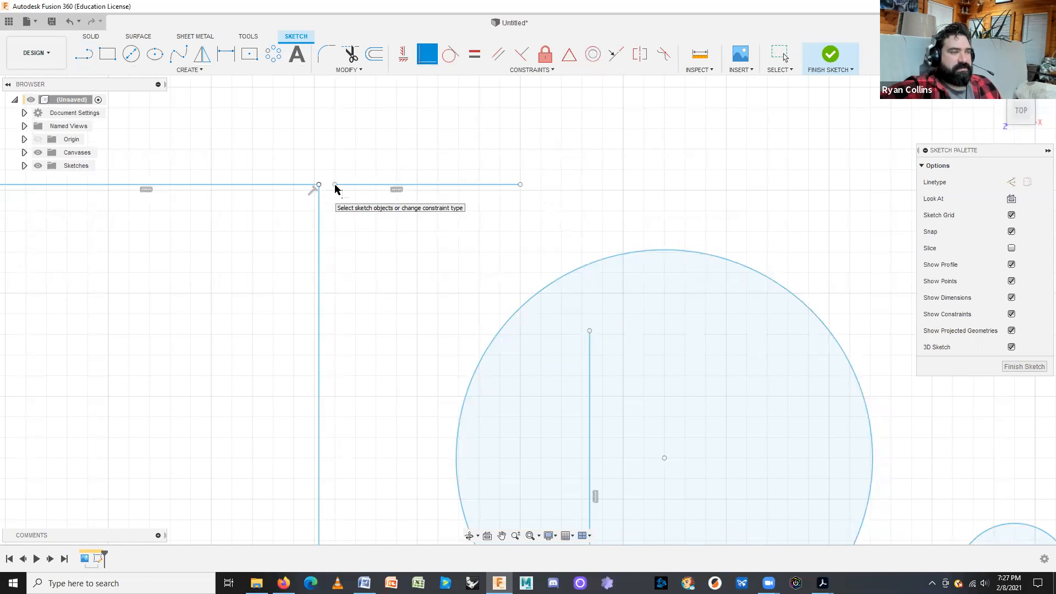
pyautogui.click(427, 61)
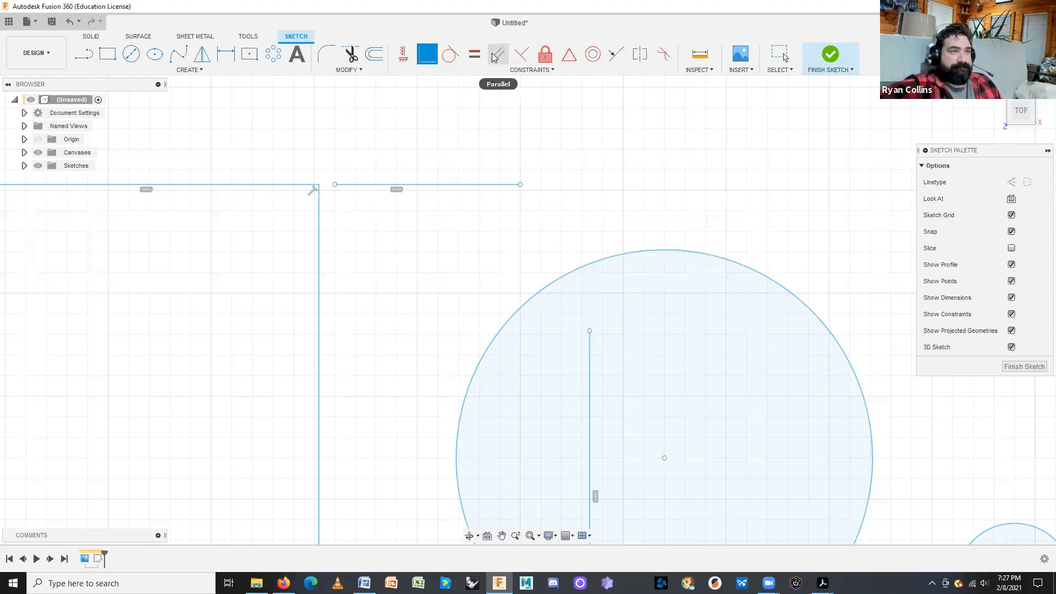
pyautogui.click(460, 58)
pyautogui.click(349, 185)
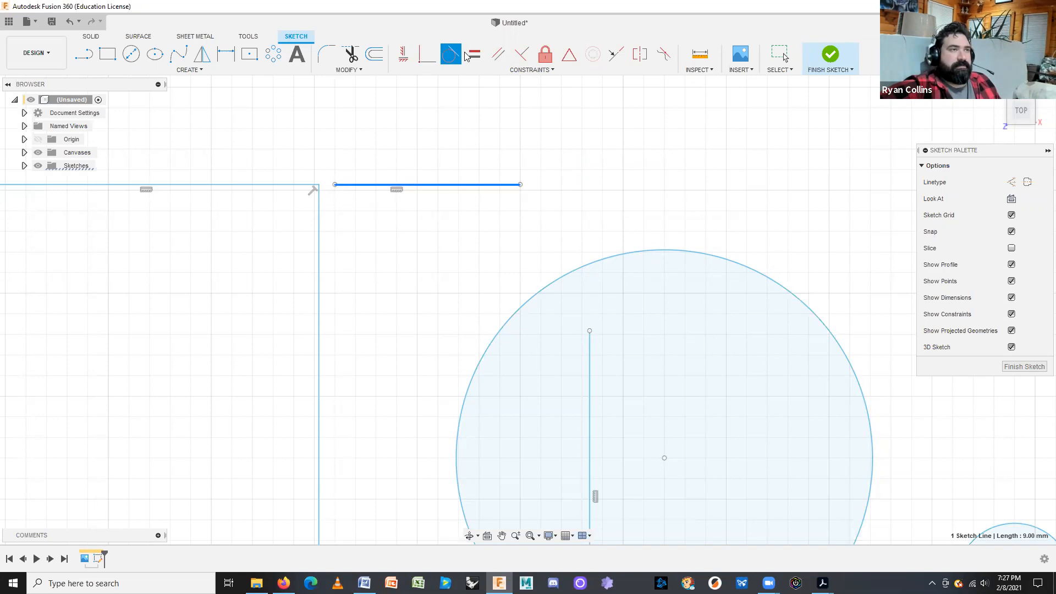
pyautogui.press('Escape')
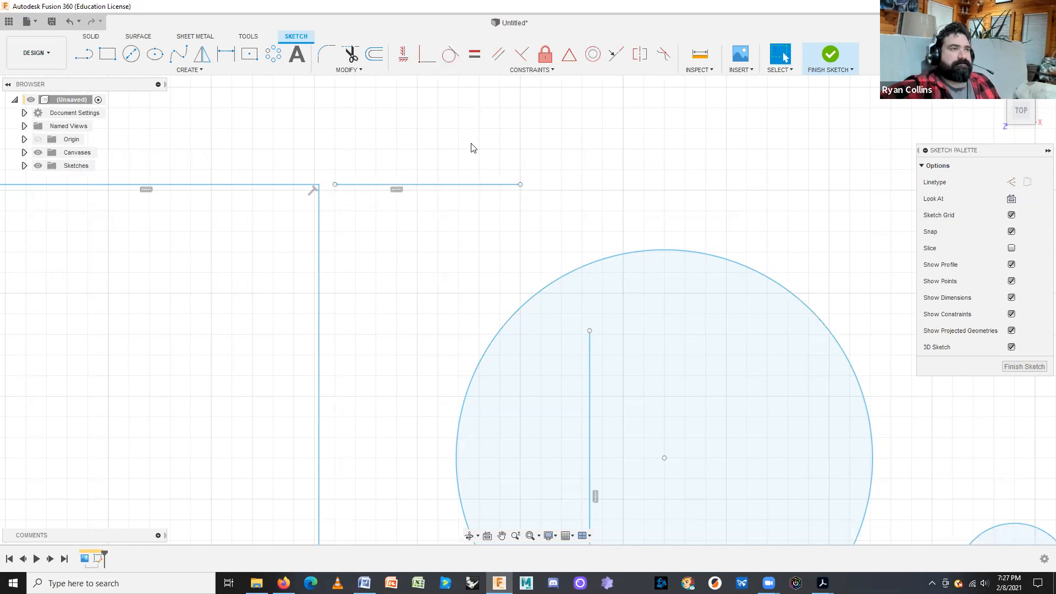
# - Try to apply a Perpendicular constraint between the short horizontal line and the left chain's long vertical line, and dismiss the error
pyautogui.click(522, 55)
pyautogui.click(353, 187)
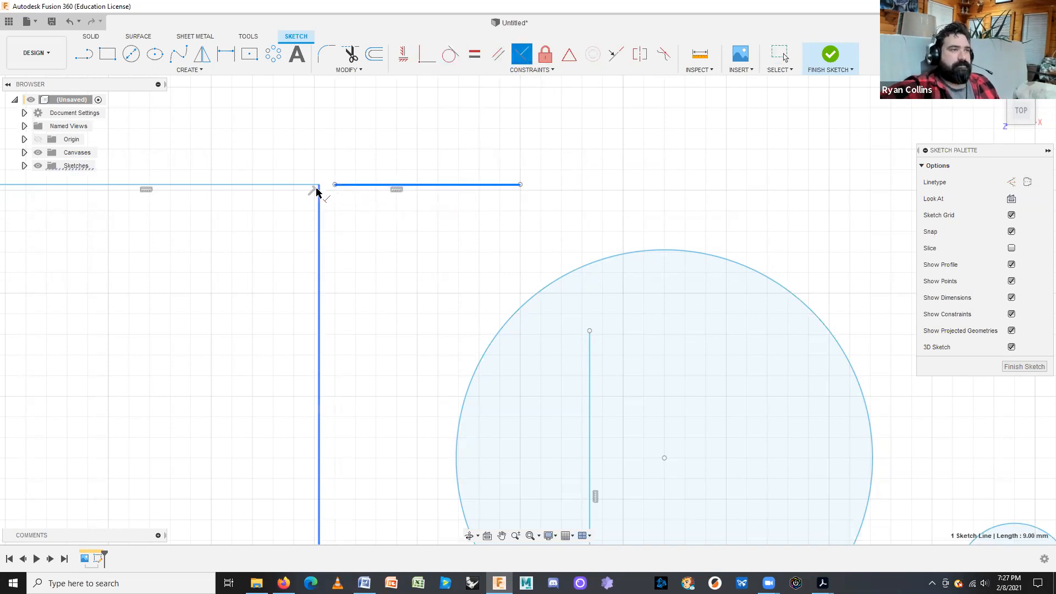
pyautogui.click(319, 190)
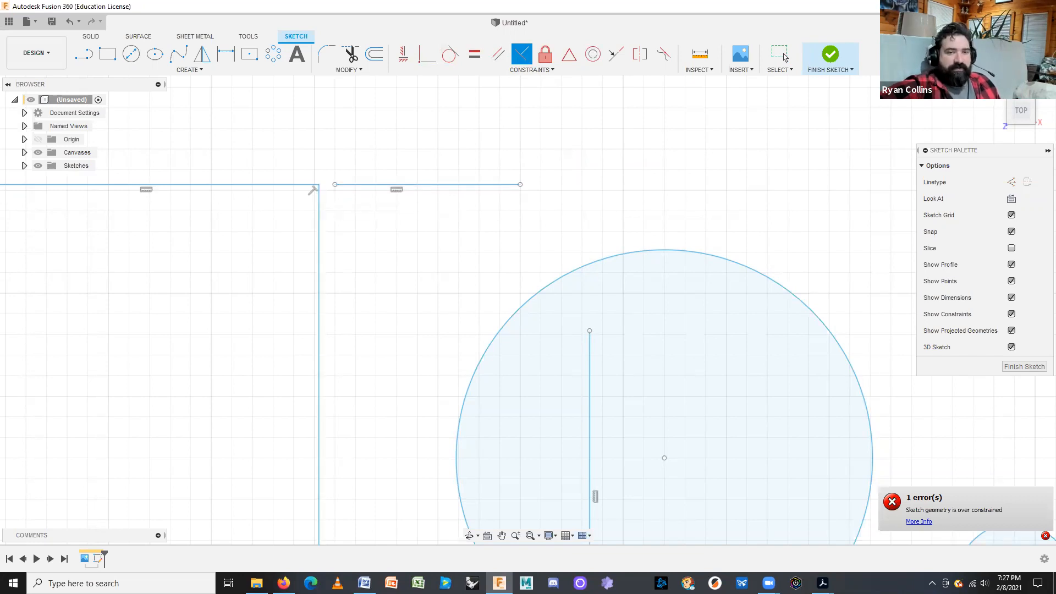
pyautogui.click(1044, 535)
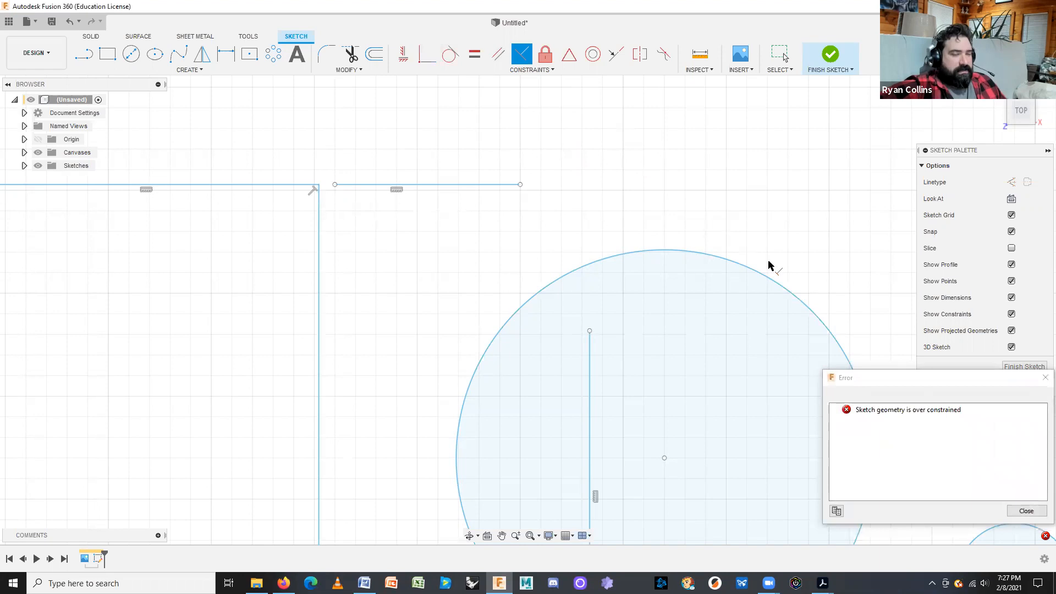
pyautogui.click(1023, 511)
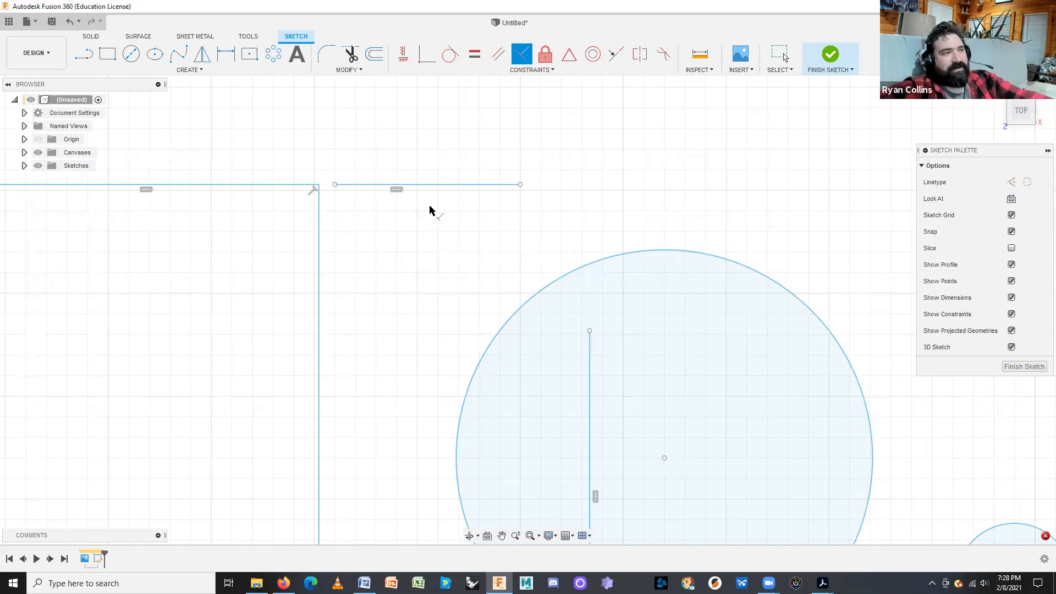
pyautogui.press('Escape')
# - Sketch two connected lines starting at the top of the largest circle, the first rising right about 21.4 mm, the second sloping down right
pyautogui.scroll(1, 401, 283)
pyautogui.scroll(-6, 402, 281)
pyautogui.scroll(-4, 424, 255)
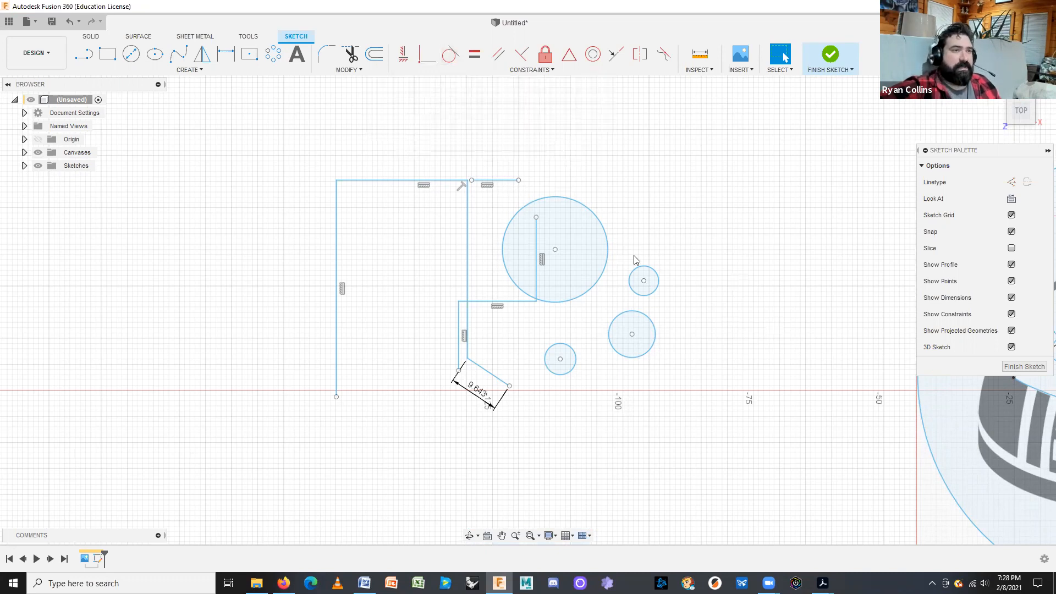
pyautogui.scroll(-2, 565, 189)
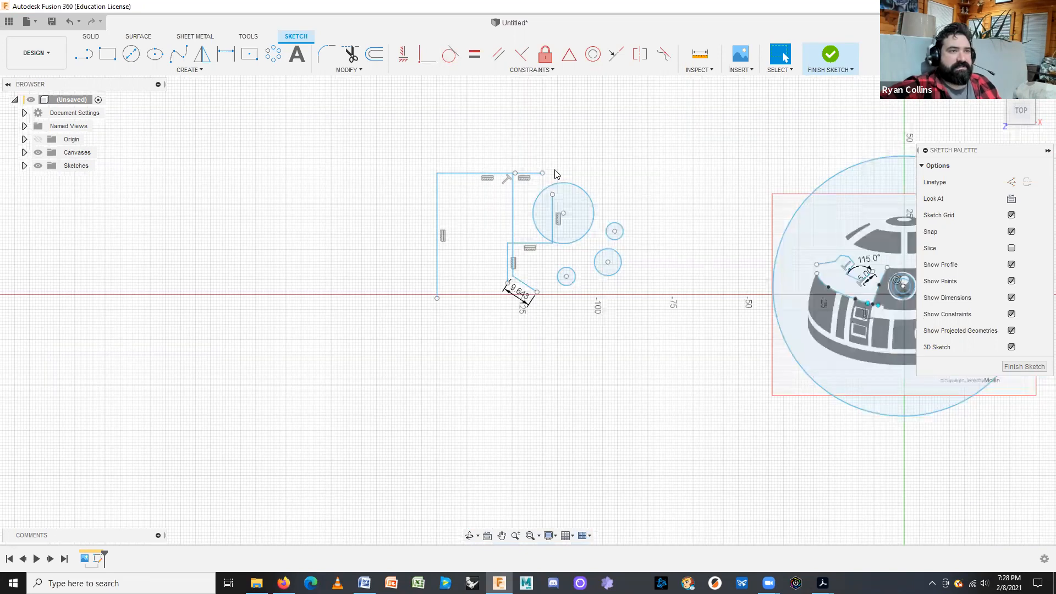
pyautogui.scroll(5, 565, 188)
pyautogui.click(84, 53)
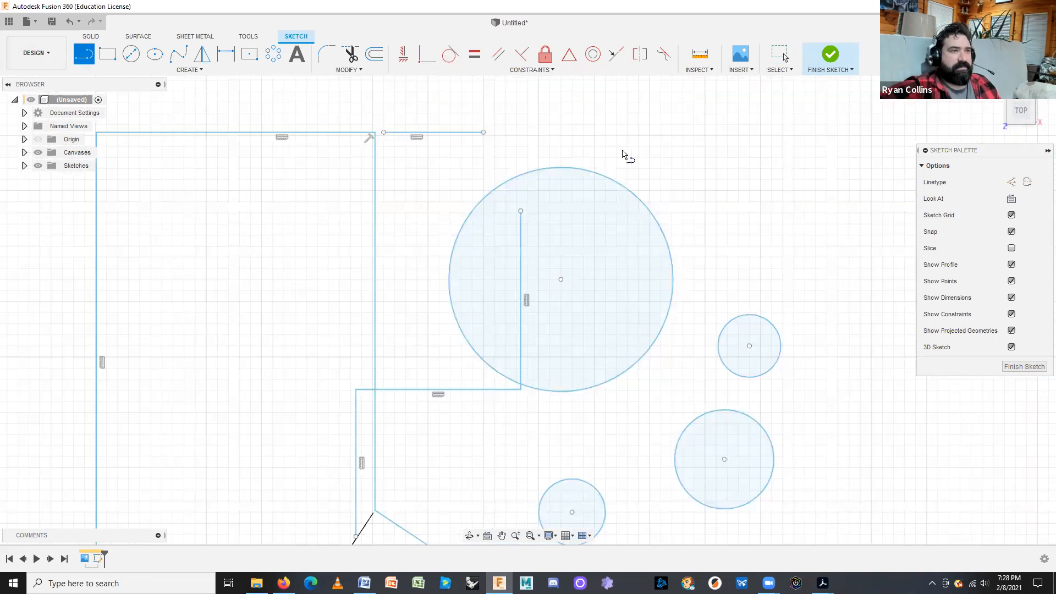
pyautogui.click(558, 169)
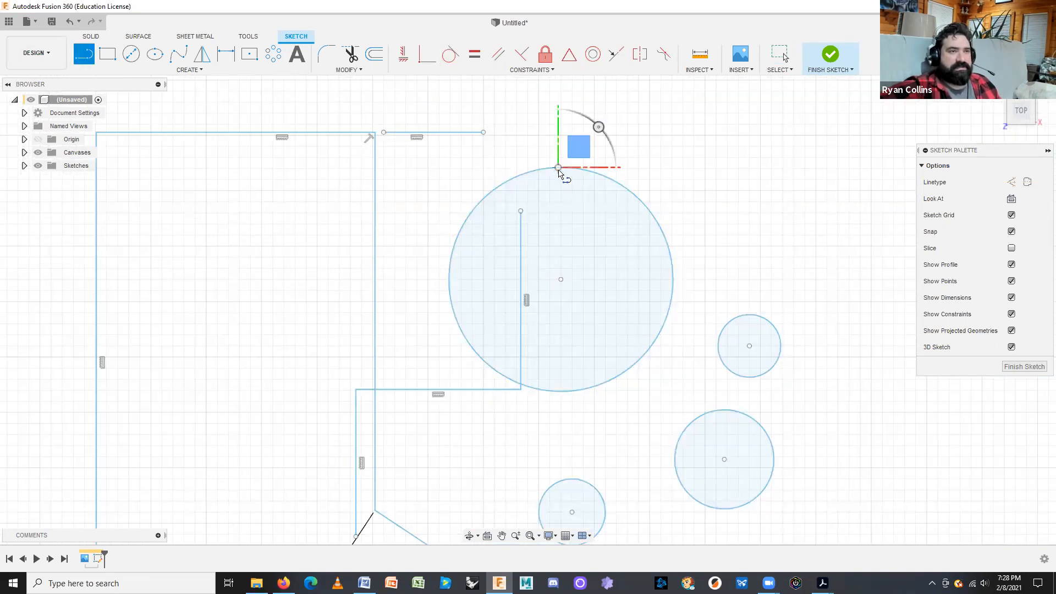
pyautogui.moveTo(794, 136); pyautogui.dragTo(851, 259)
pyautogui.click(851, 258)
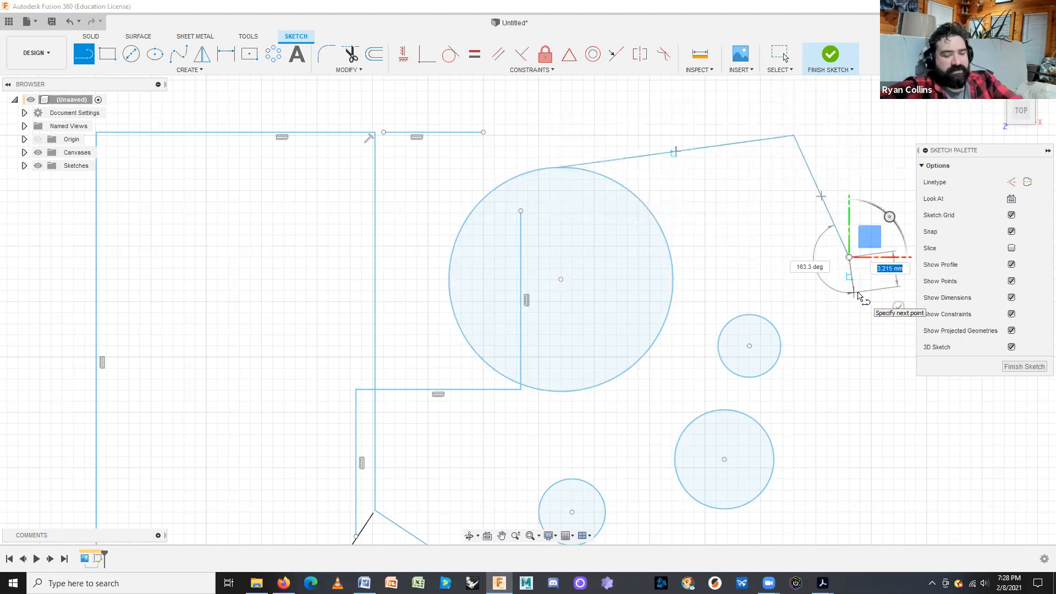
pyautogui.press('Escape')
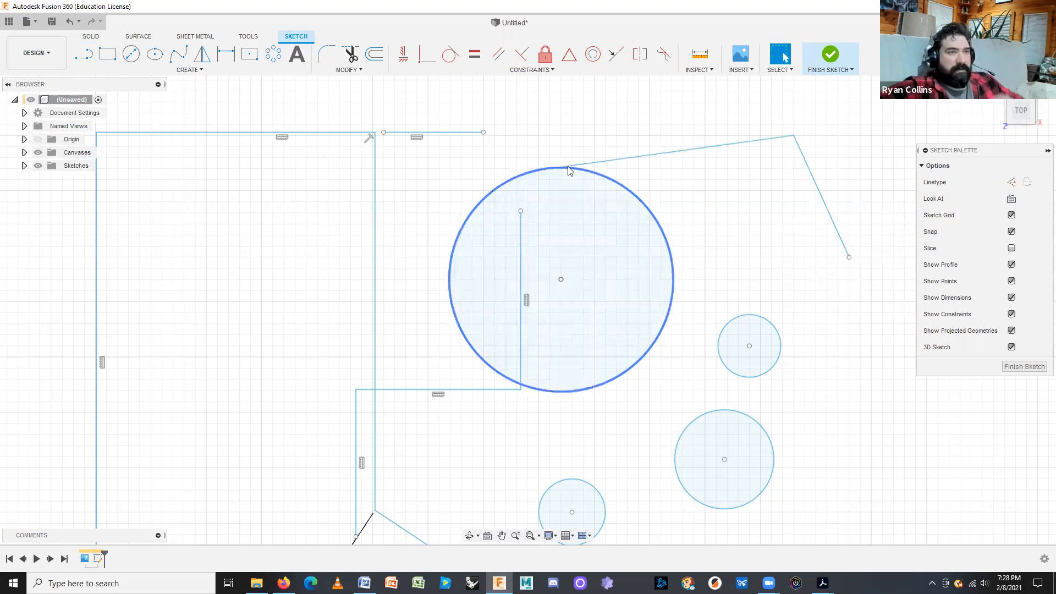
# - Apply a Tangent constraint between the largest circle and the rising line that starts at its top
pyautogui.scroll(-2, 561, 167)
pyautogui.scroll(6, 553, 166)
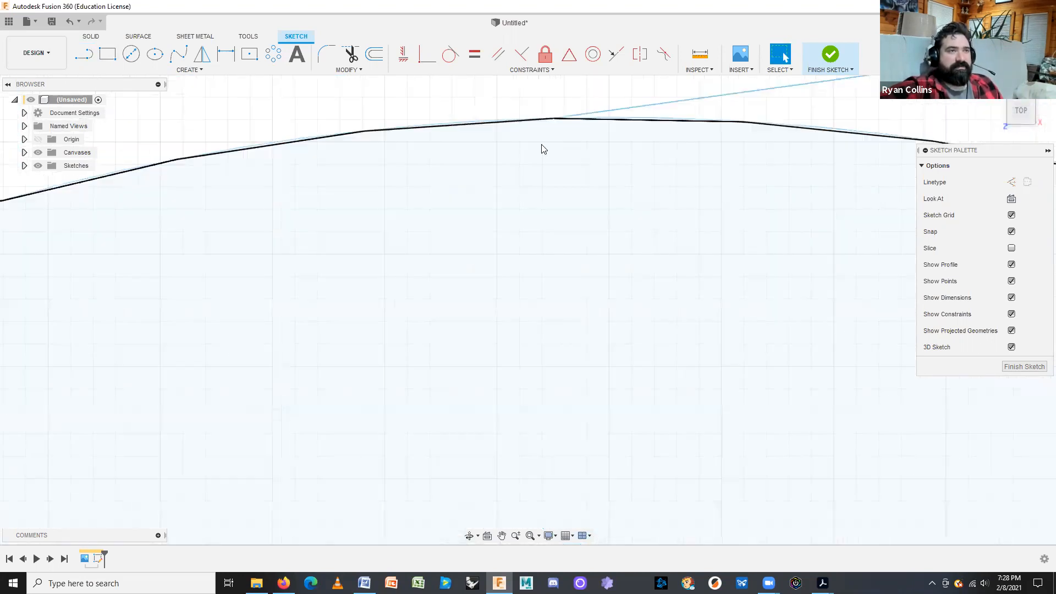
pyautogui.scroll(-4, 544, 256)
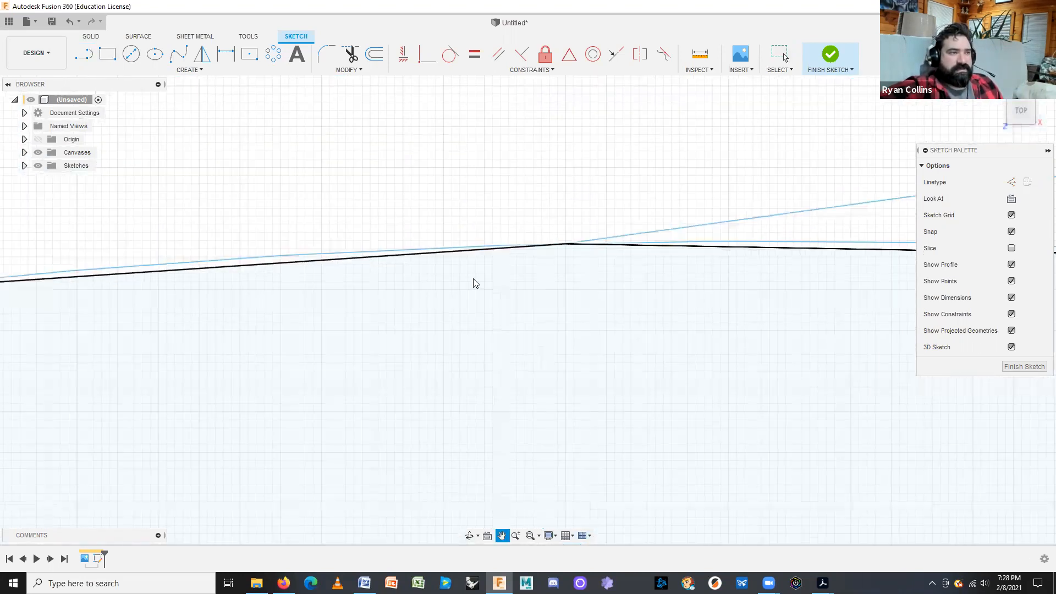
pyautogui.scroll(3, 501, 262)
pyautogui.scroll(2, 462, 222)
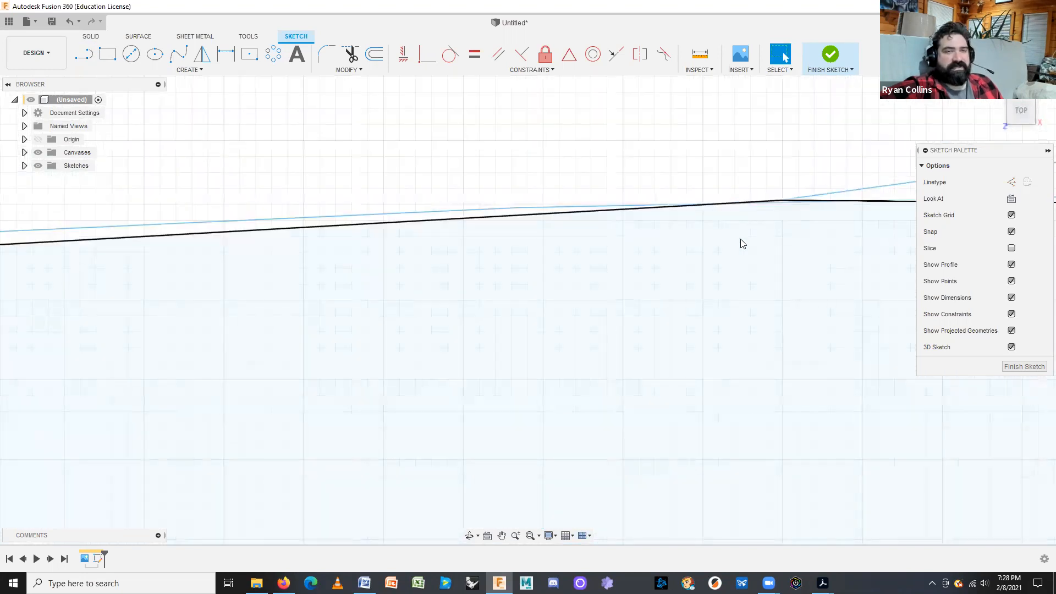
pyautogui.scroll(-8, 673, 312)
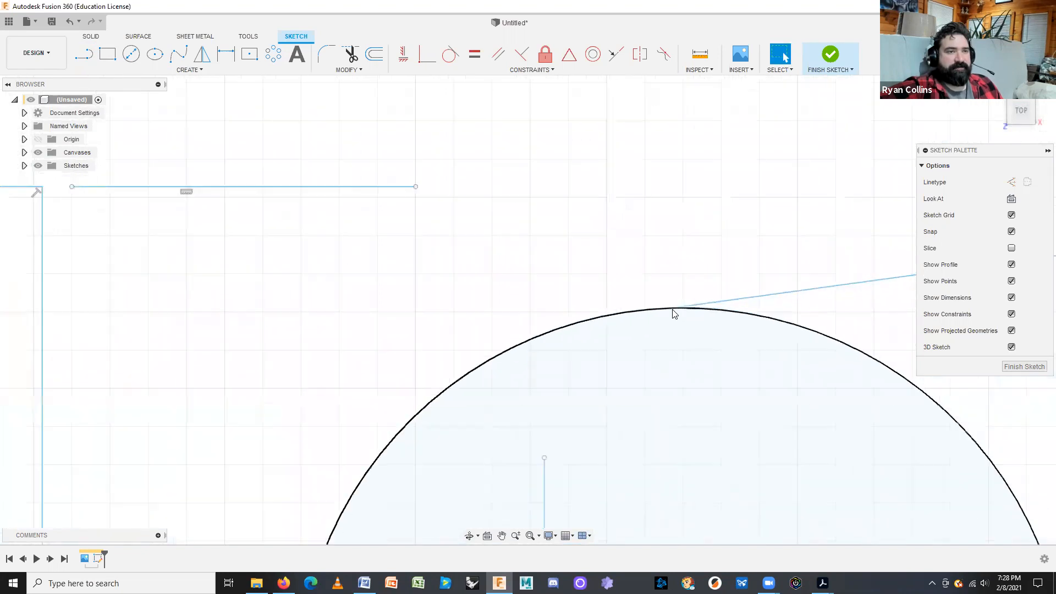
pyautogui.moveTo(730, 359); pyautogui.dragTo(573, 281, button='middle')
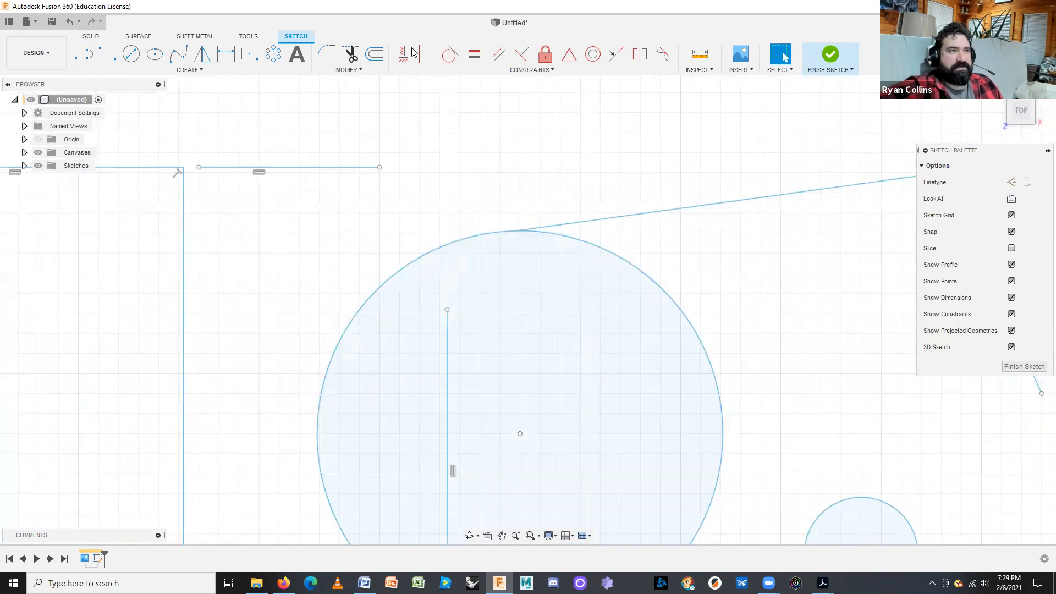
pyautogui.click(449, 58)
pyautogui.click(580, 222)
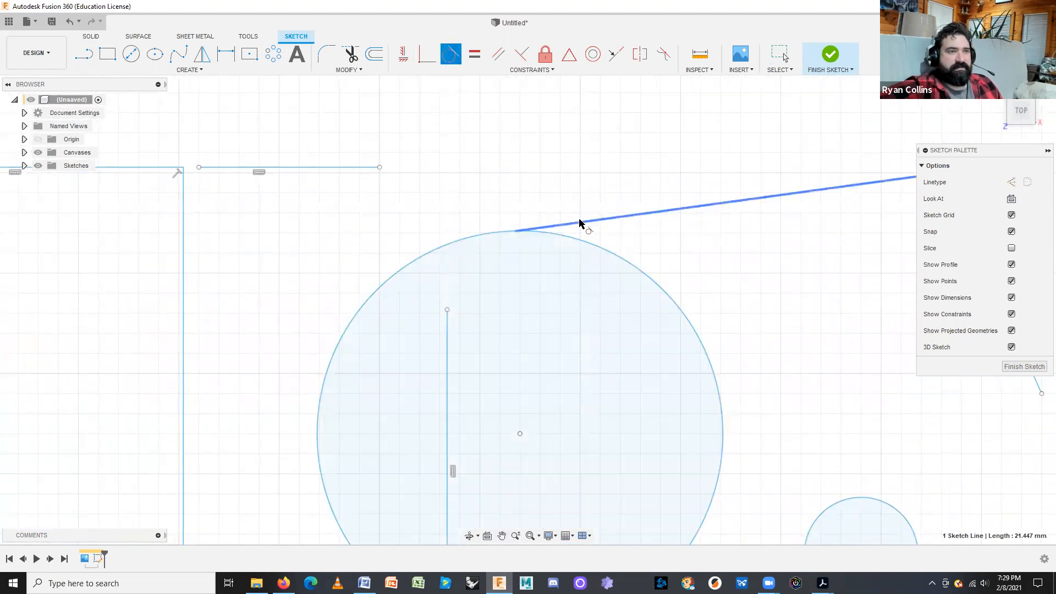
pyautogui.click(548, 230)
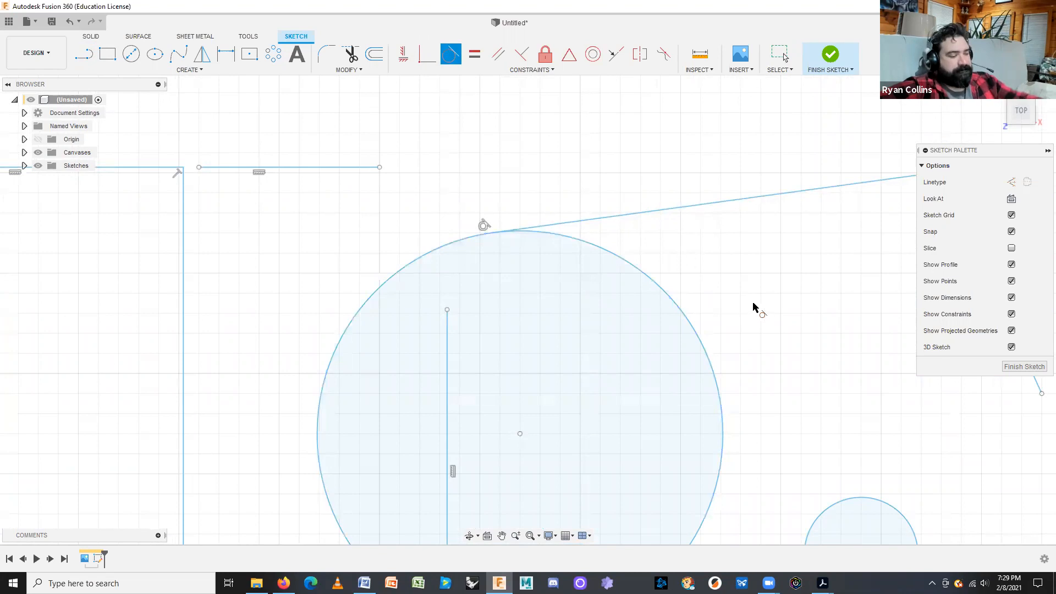
pyautogui.moveTo(665, 208); pyautogui.dragTo(520, 102, button='middle')
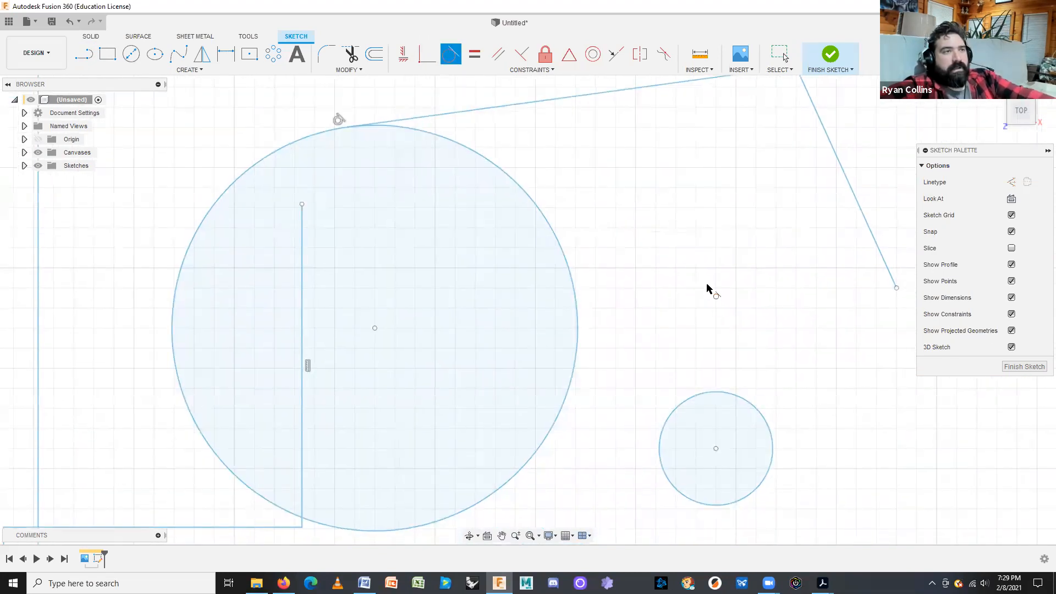
pyautogui.press('Escape')
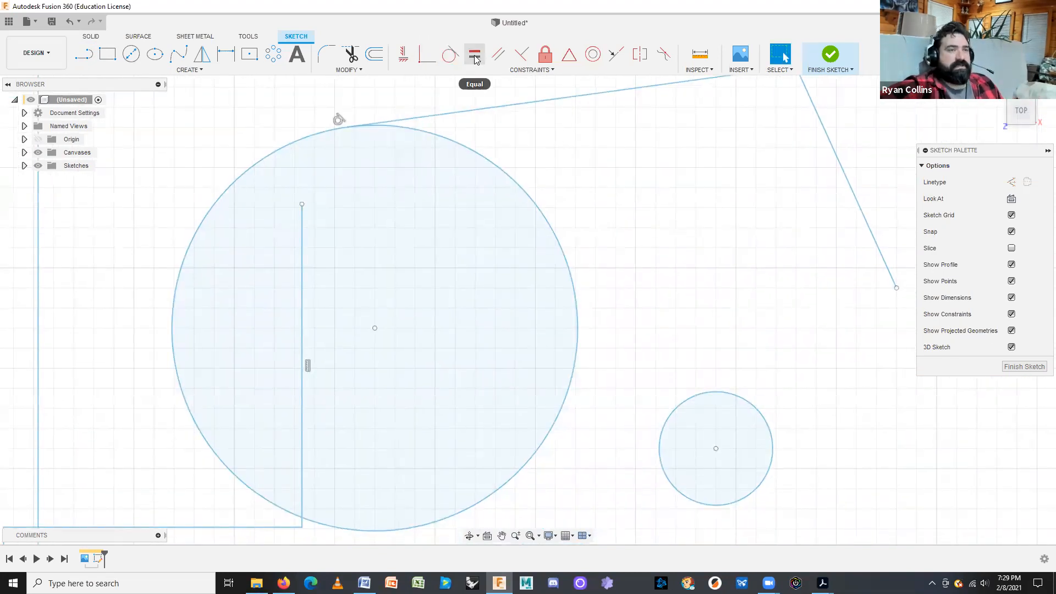
# - Apply an Equal constraint between the rising tangent line and the descending line connected to it
pyautogui.click(474, 56)
pyautogui.scroll(2, 699, 268)
pyautogui.scroll(-1, 715, 281)
pyautogui.scroll(-3, 715, 264)
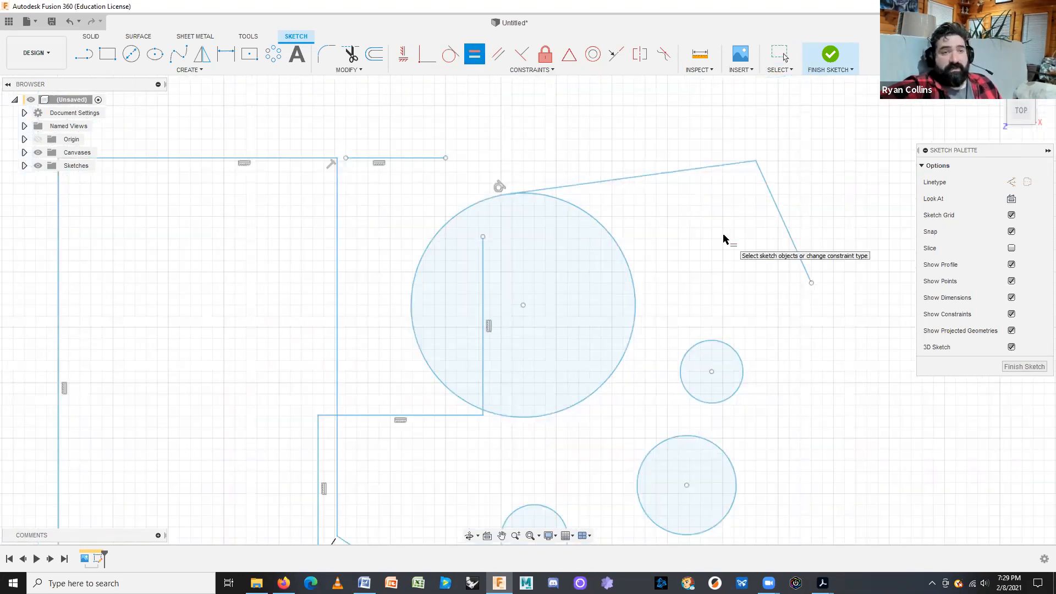
pyautogui.click(707, 168)
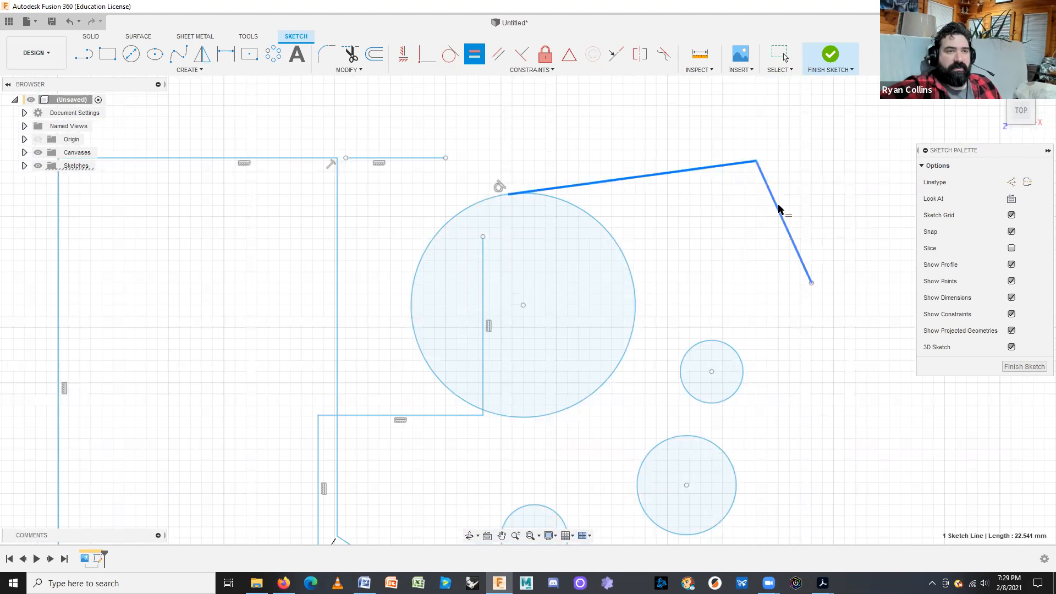
pyautogui.click(779, 209)
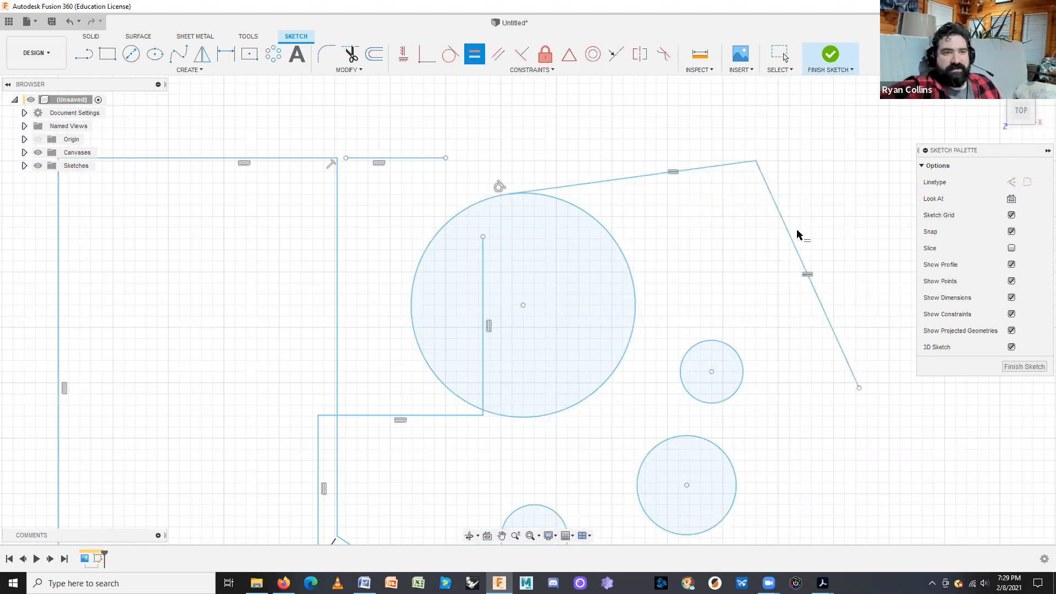
pyautogui.press('Escape')
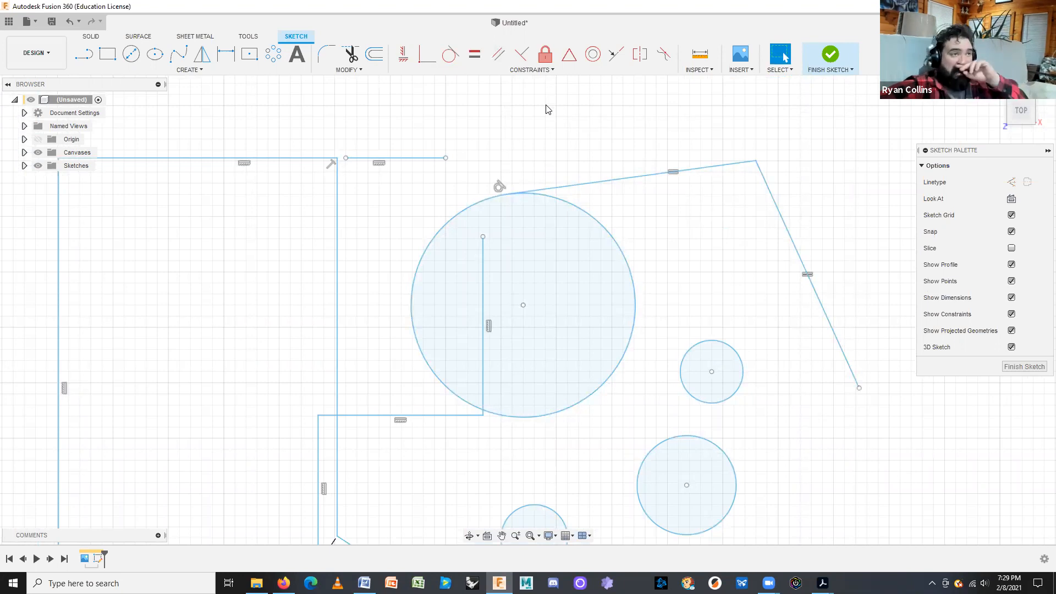
# - Apply a Perpendicular constraint between the descending line and the rising tangent line connected to it
pyautogui.click(522, 55)
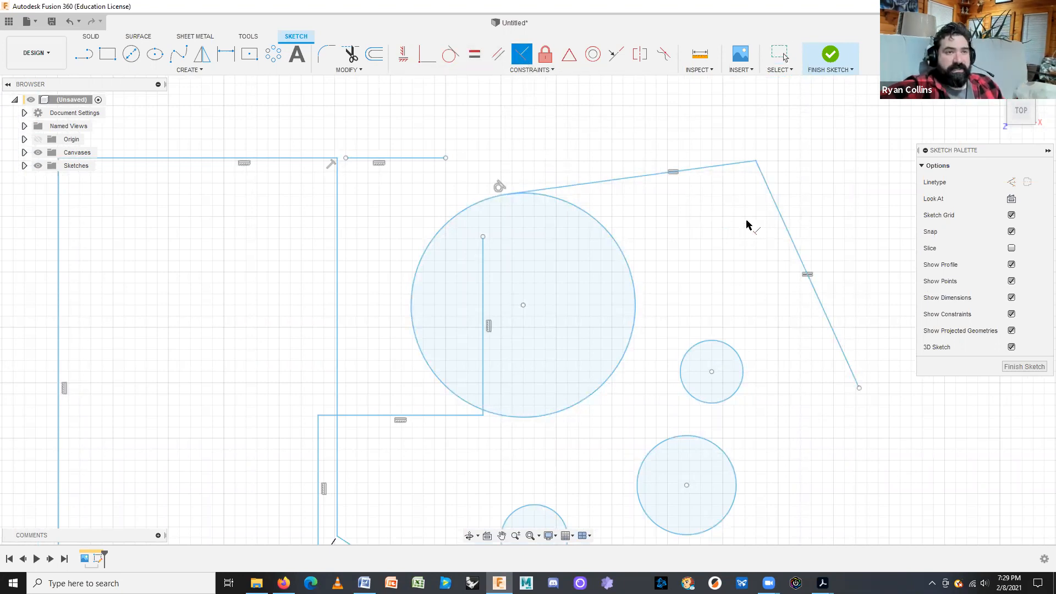
pyautogui.click(771, 200)
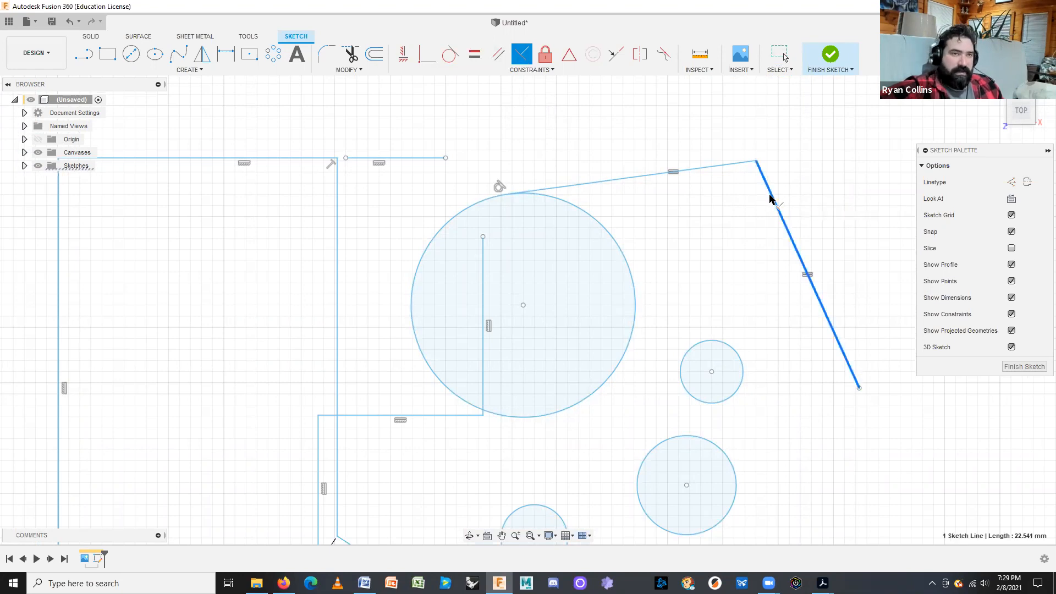
pyautogui.click(723, 165)
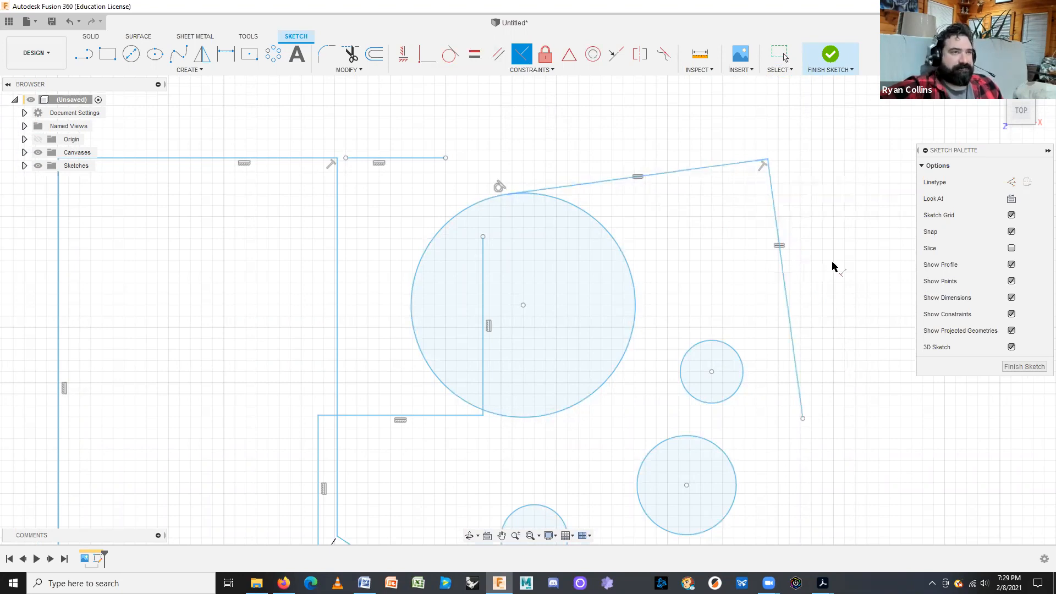
pyautogui.press('Escape')
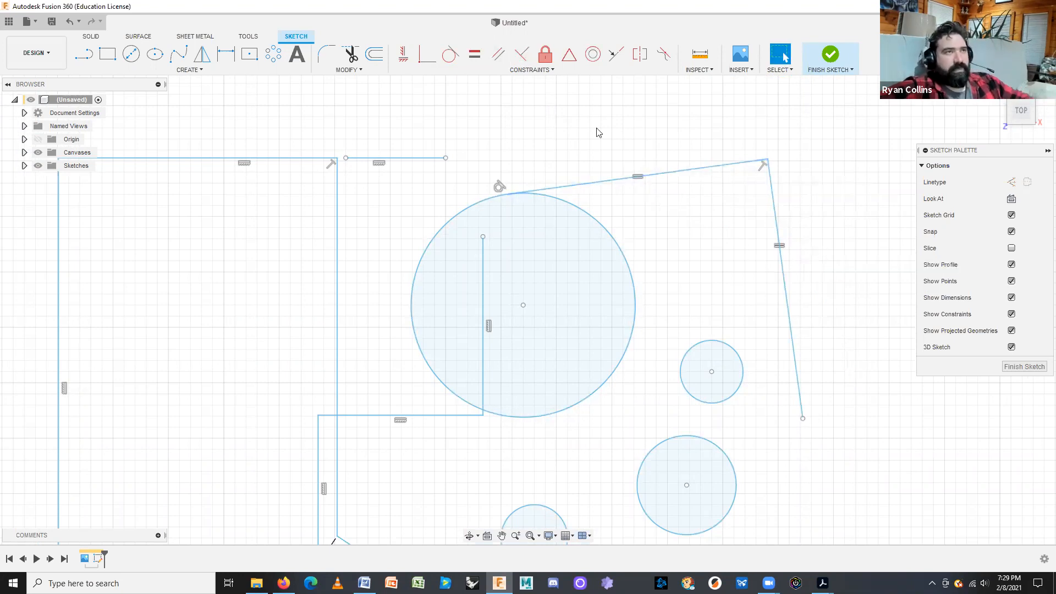
pyautogui.click(572, 59)
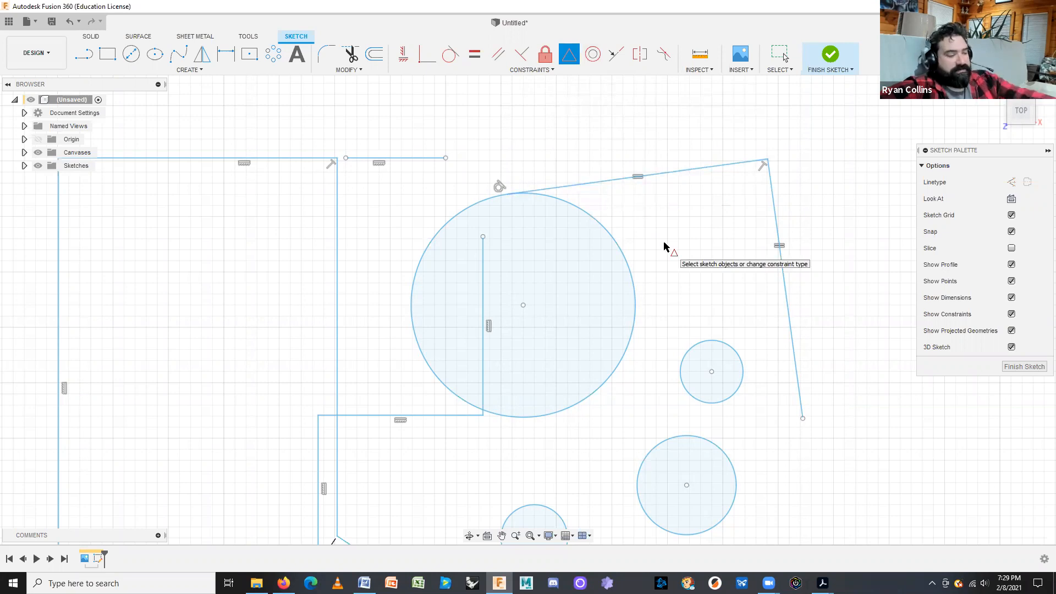
pyautogui.press('Escape')
pyautogui.scroll(3, 176, 270)
pyautogui.scroll(-6, 173, 289)
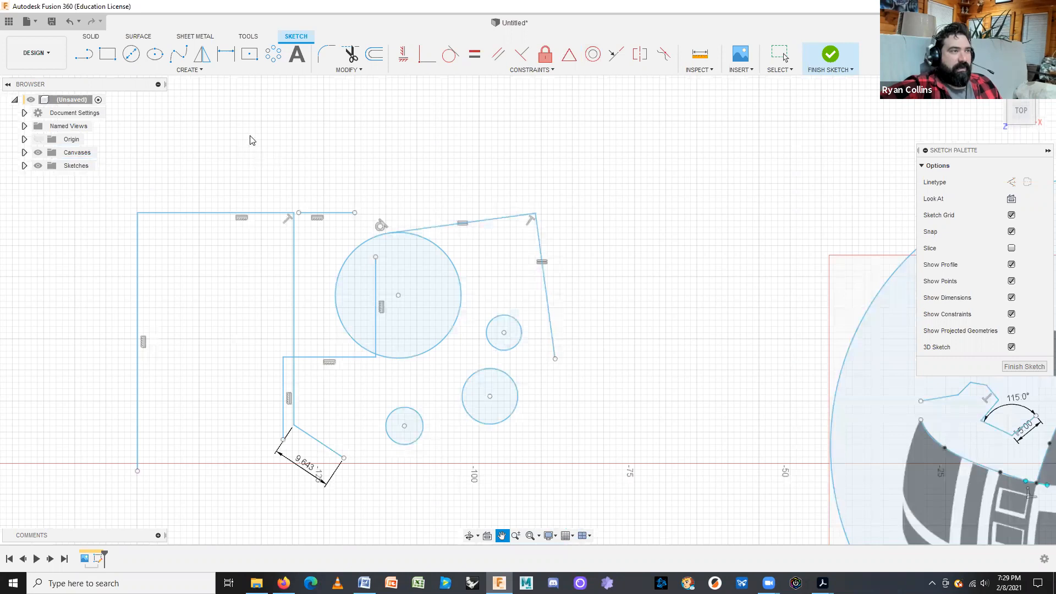
# - Sketch a vertical line about 13.6 mm long, running down from a point on the left chain's top horizontal line
pyautogui.scroll(3, 248, 292)
pyautogui.moveTo(299, 389)
pyautogui.mouseDown(button='middle')
pyautogui.moveTo(299, 290)
pyautogui.moveTo(342, 381)
pyautogui.mouseUp(button='middle')
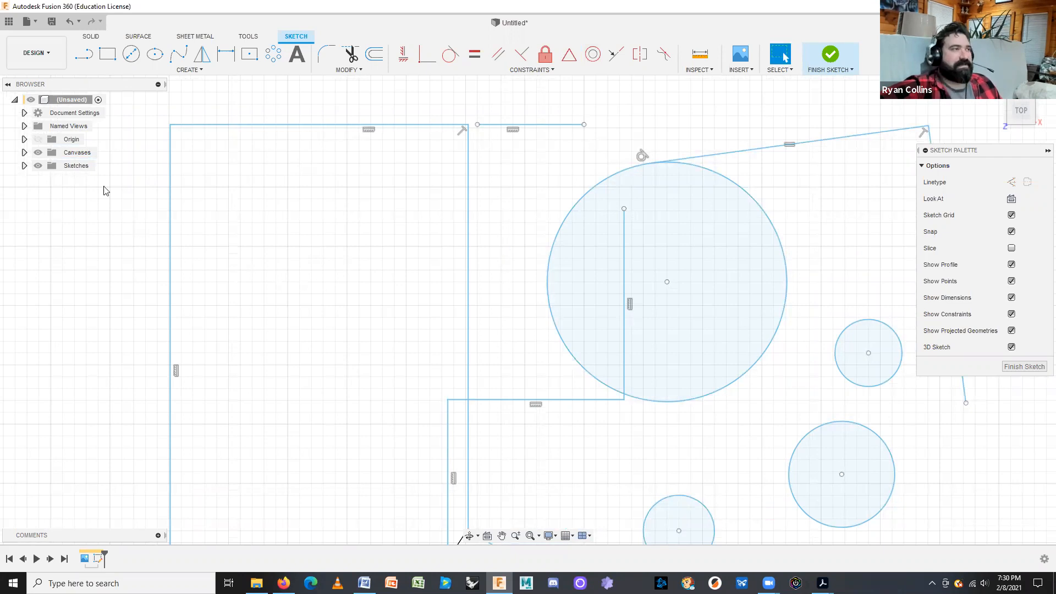
pyautogui.click(94, 56)
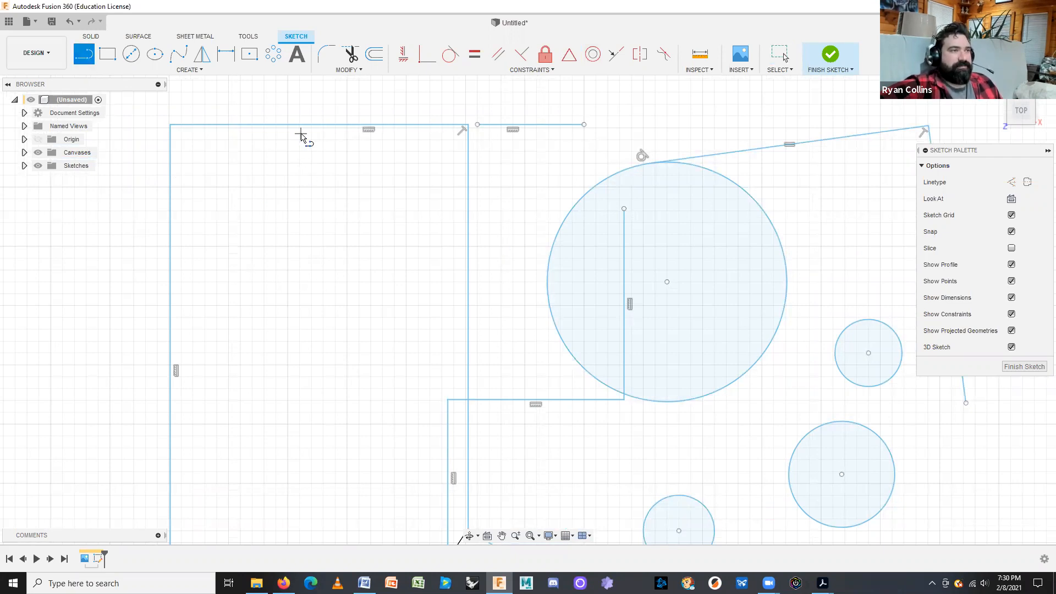
pyautogui.scroll(3, 295, 144)
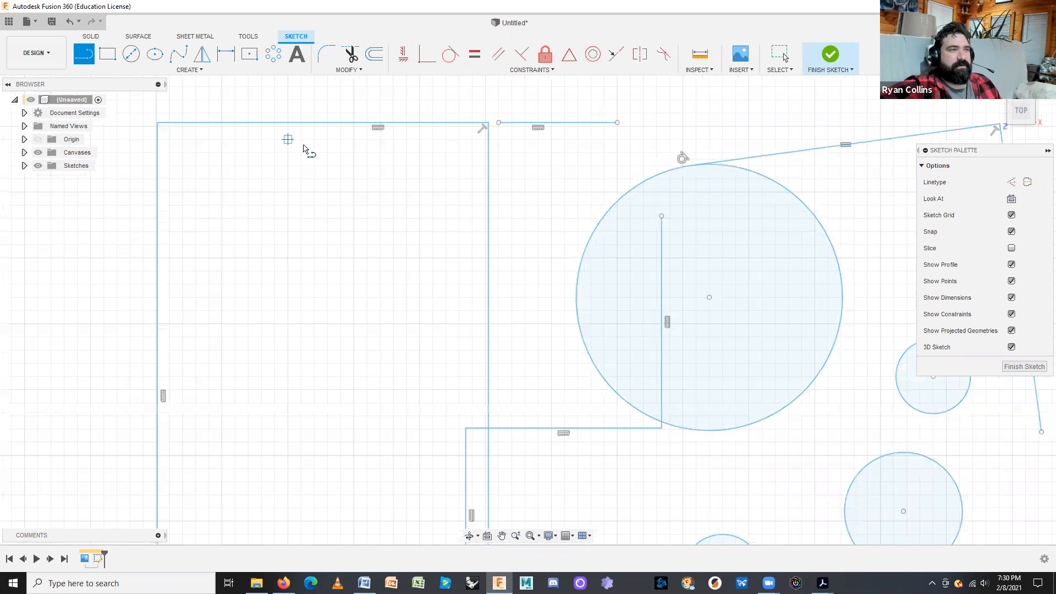
pyautogui.scroll(2, 313, 127)
pyautogui.moveTo(337, 131); pyautogui.dragTo(357, 270, button='middle')
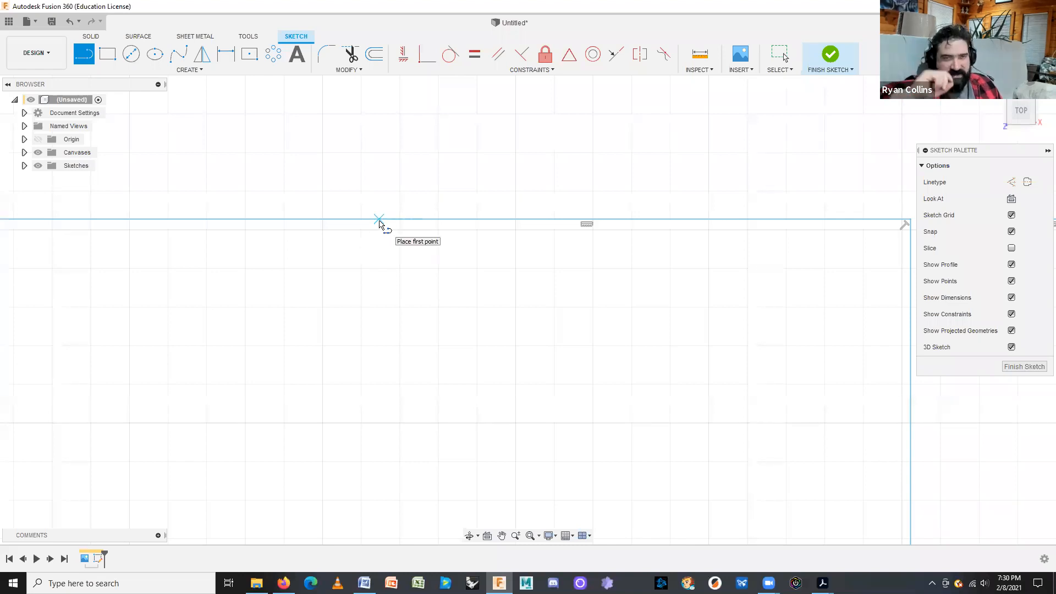
pyautogui.click(379, 220)
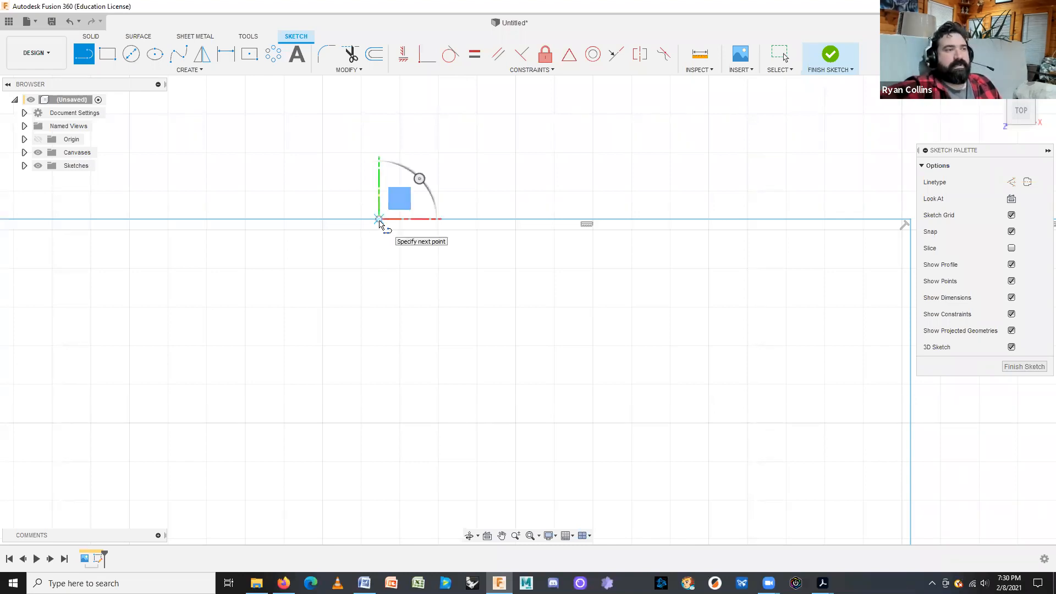
pyautogui.moveTo(372, 304); pyautogui.dragTo(350, 280, button='middle')
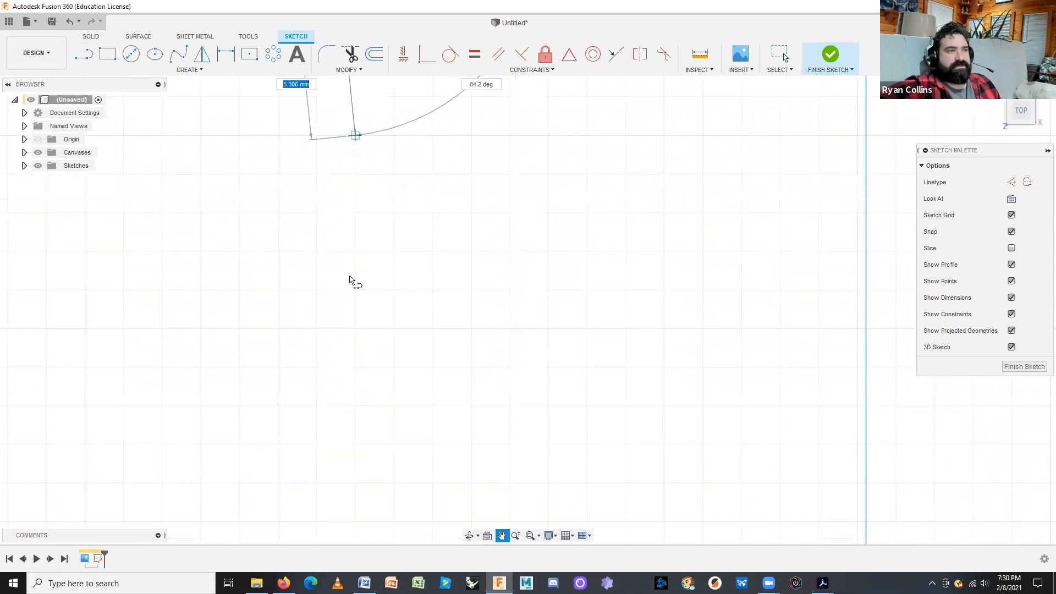
pyautogui.click(333, 456)
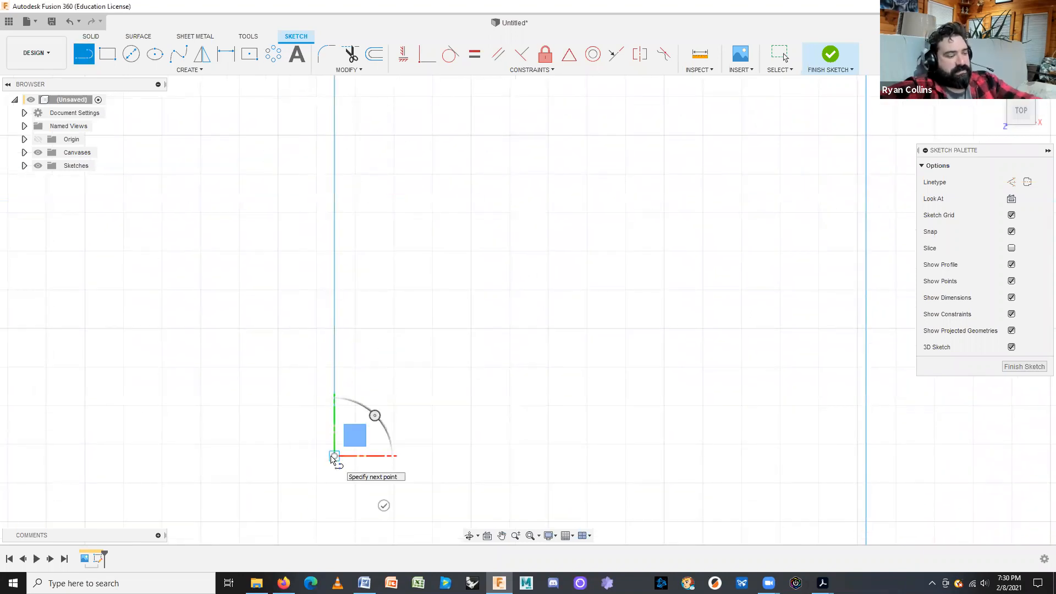
pyautogui.press('Escape')
pyautogui.scroll(-5, 424, 434)
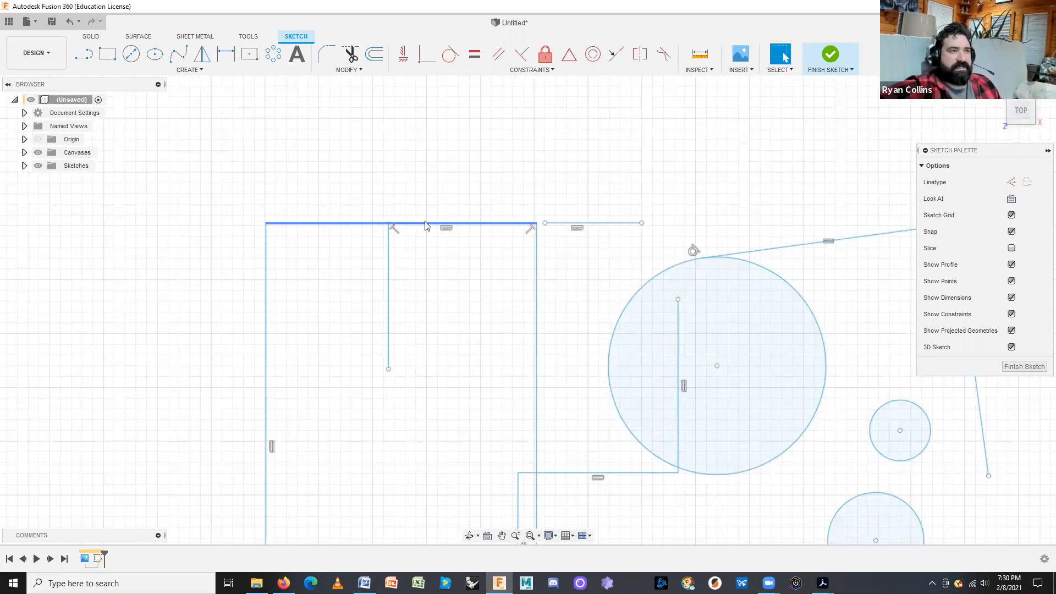
# - Try to apply a Midpoint constraint between the new hanging vertical line and the left chain's top horizontal line, picking the vertical line first
pyautogui.click(568, 55)
pyautogui.click(387, 242)
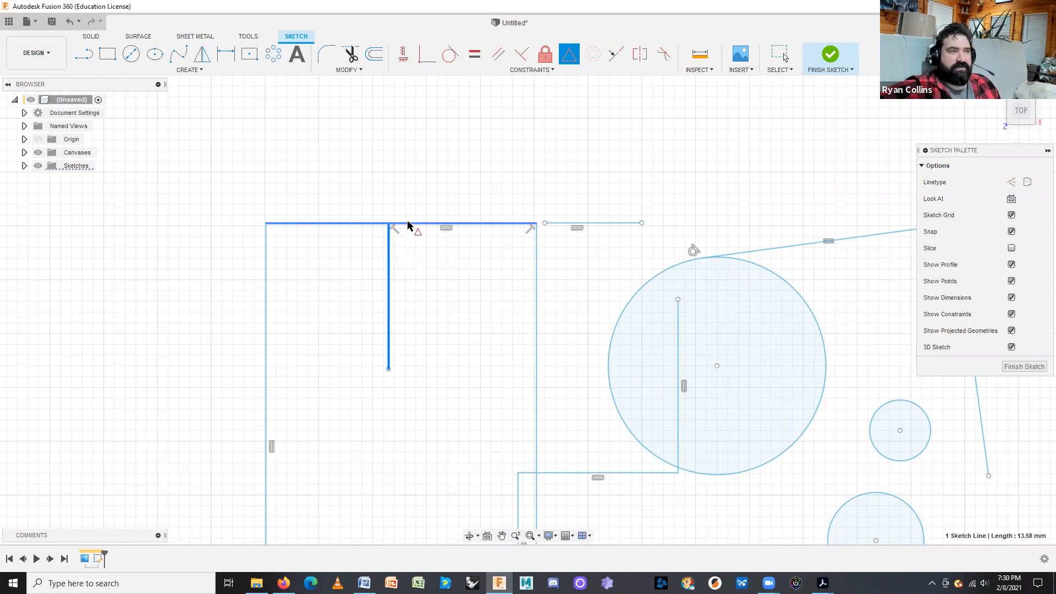
pyautogui.click(408, 223)
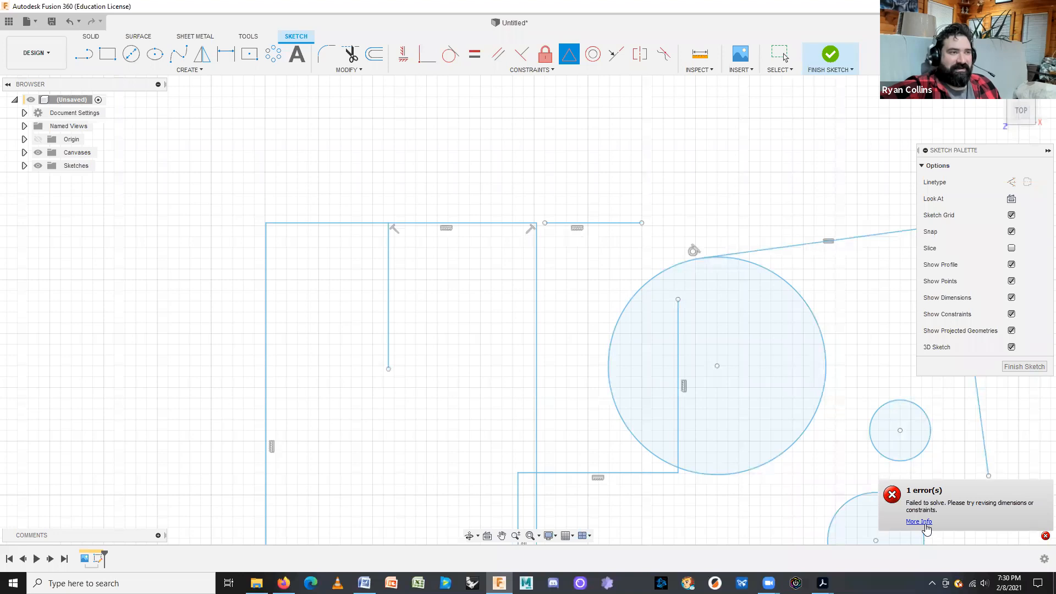
pyautogui.click(1024, 524)
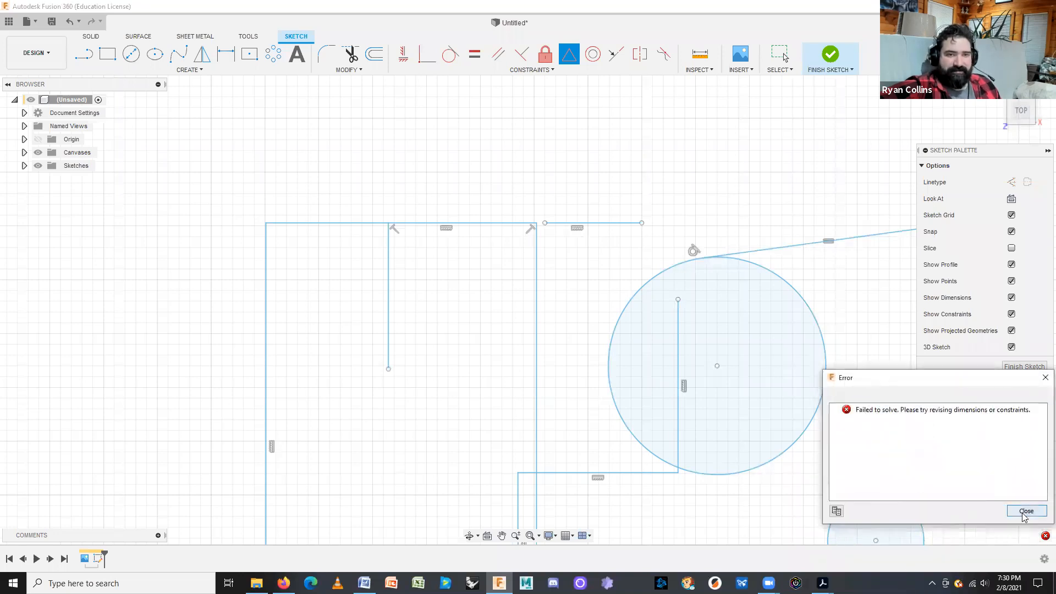
pyautogui.click(1025, 512)
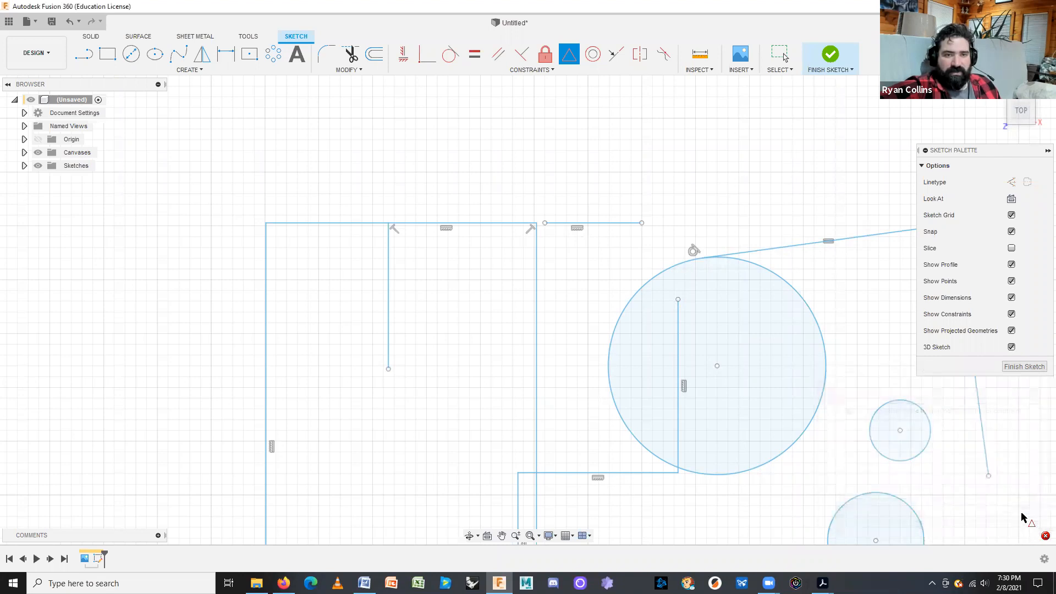
# - Try the Midpoint constraint again on the same two lines, picking the top horizontal line before the hanging vertical line
pyautogui.click(408, 225)
pyautogui.click(389, 231)
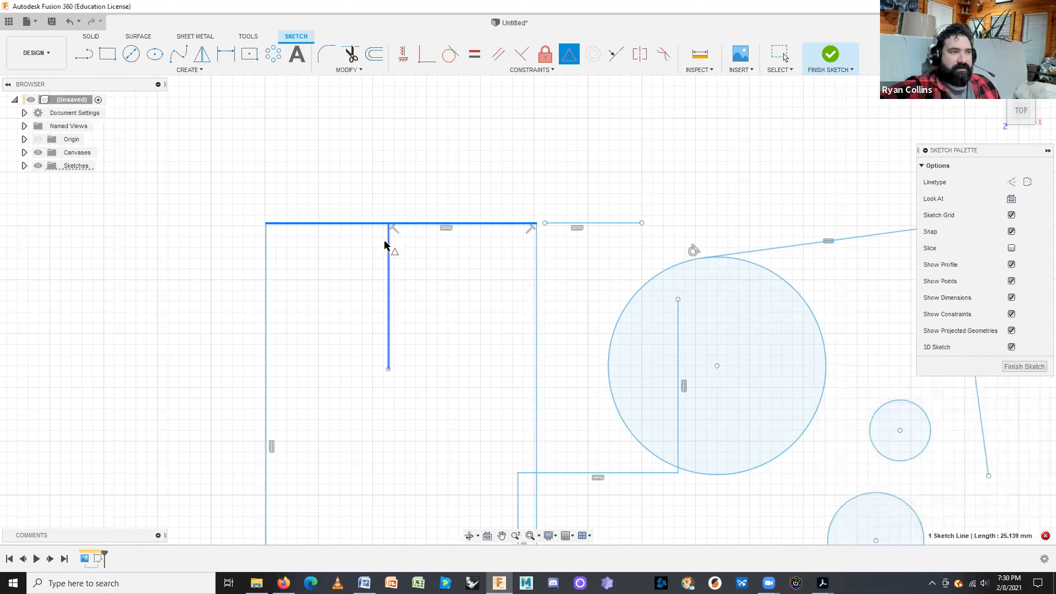
pyautogui.click(1045, 535)
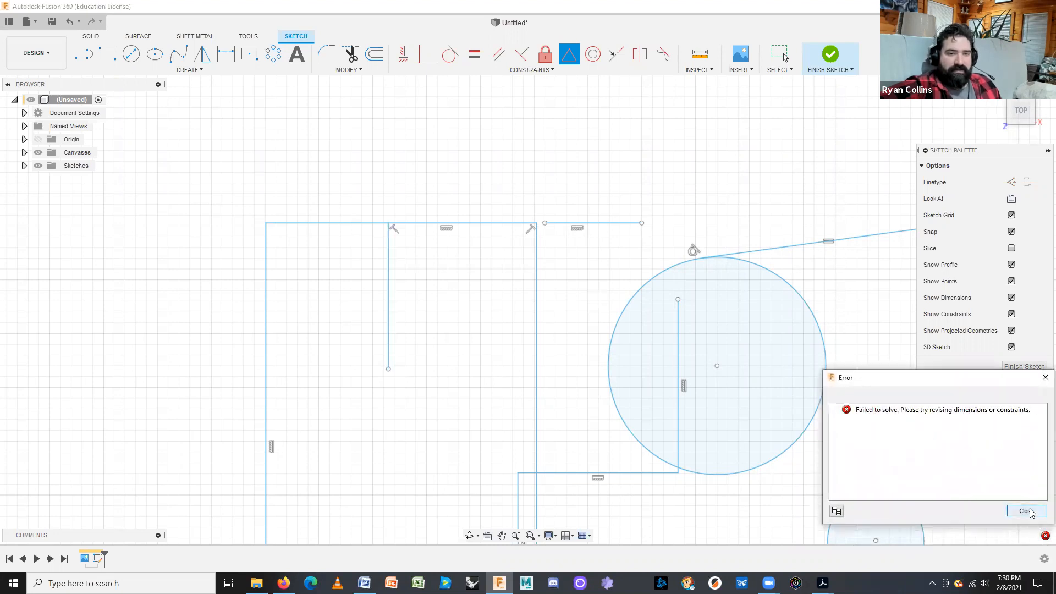
pyautogui.click(1027, 510)
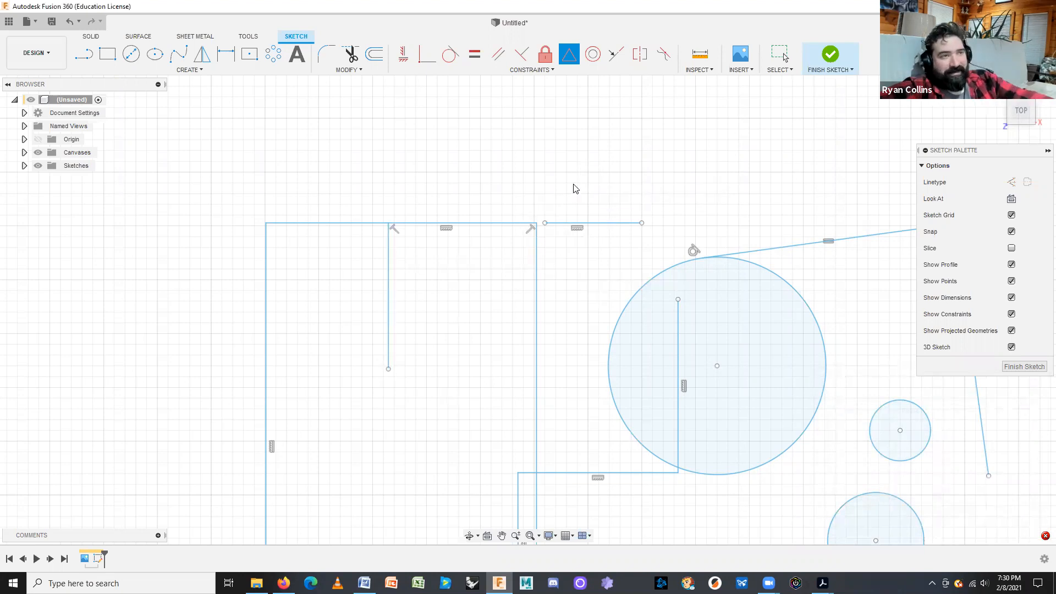
pyautogui.press('Escape')
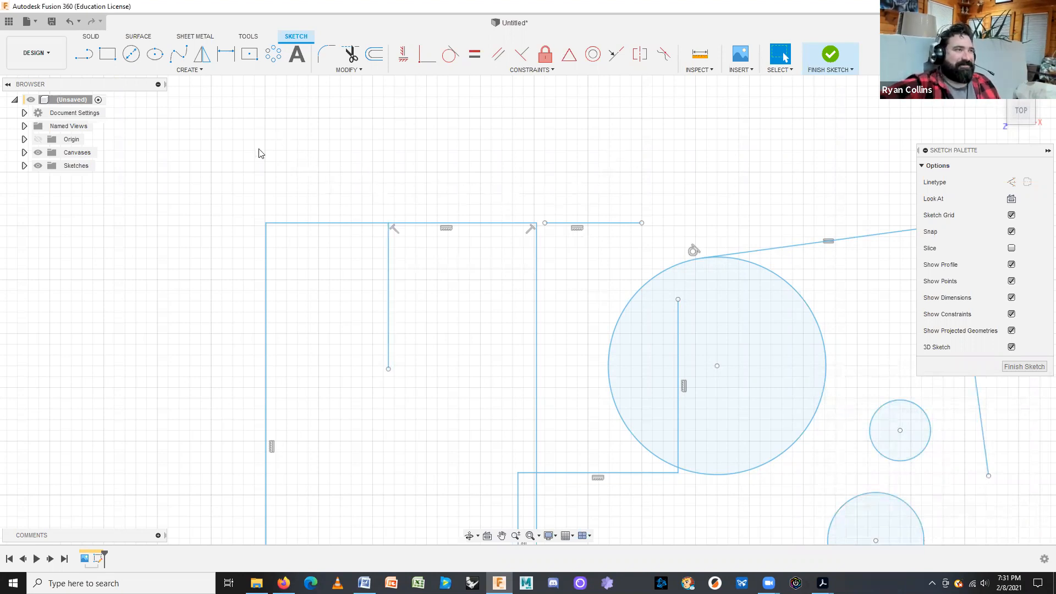
# - Sketch a separate horizontal line in the empty area above the left chain's top line
pyautogui.scroll(3, 280, 286)
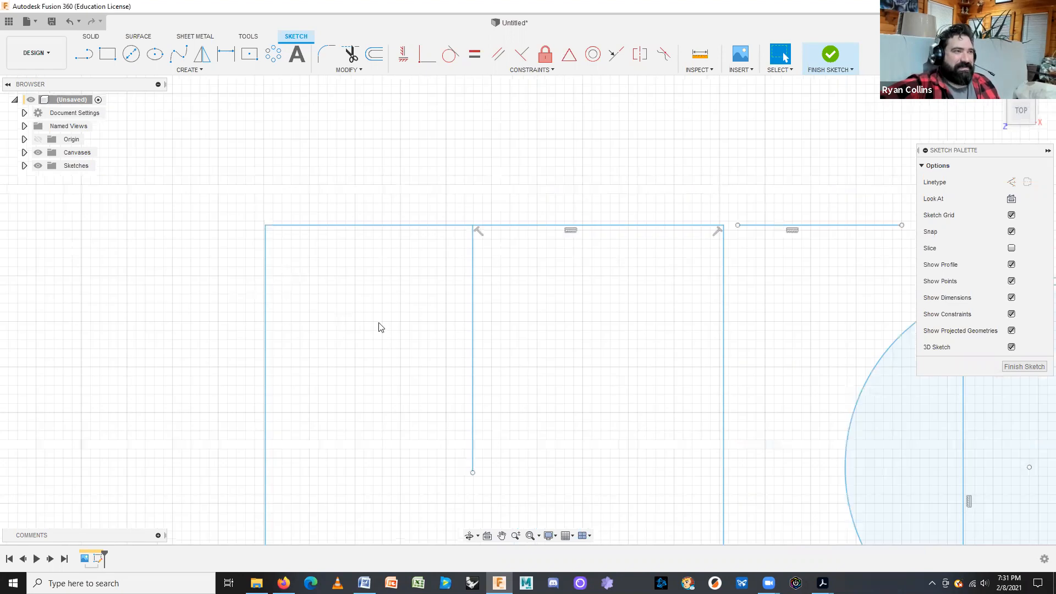
pyautogui.scroll(-3, 467, 400)
pyautogui.press('l')
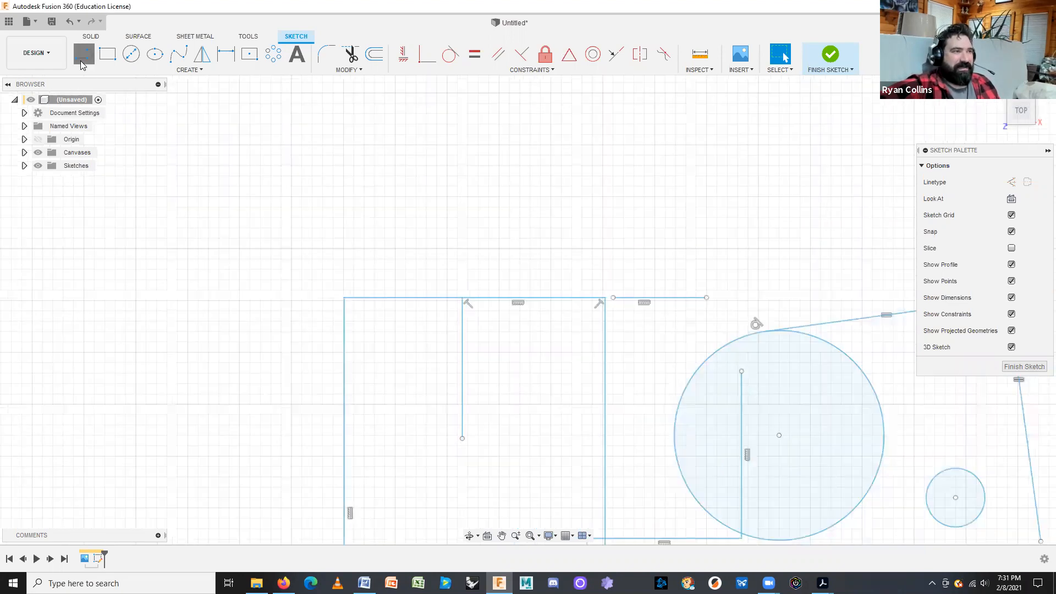
pyautogui.click(291, 228)
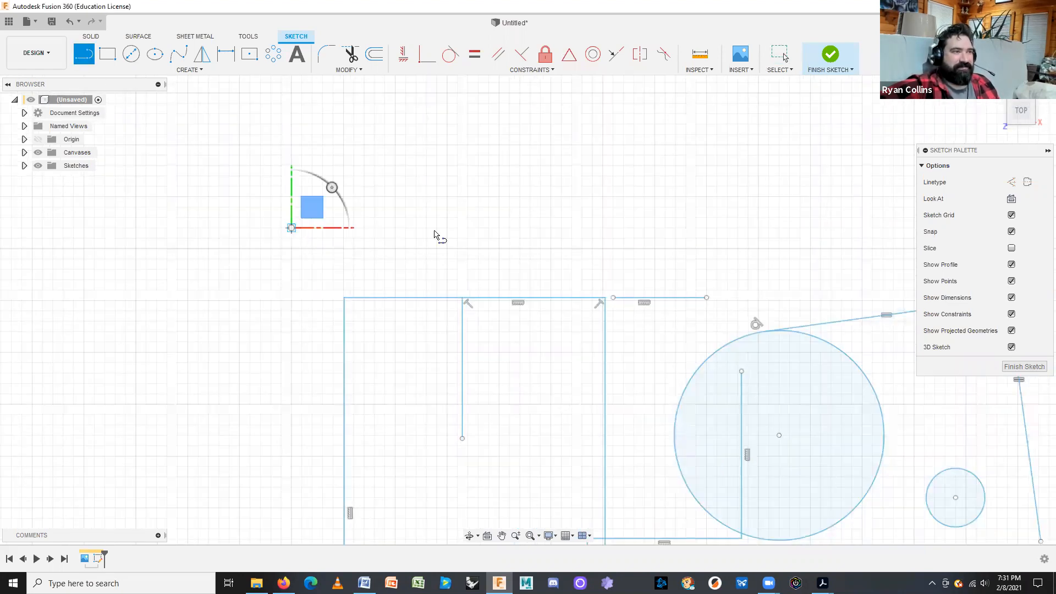
pyautogui.click(583, 228)
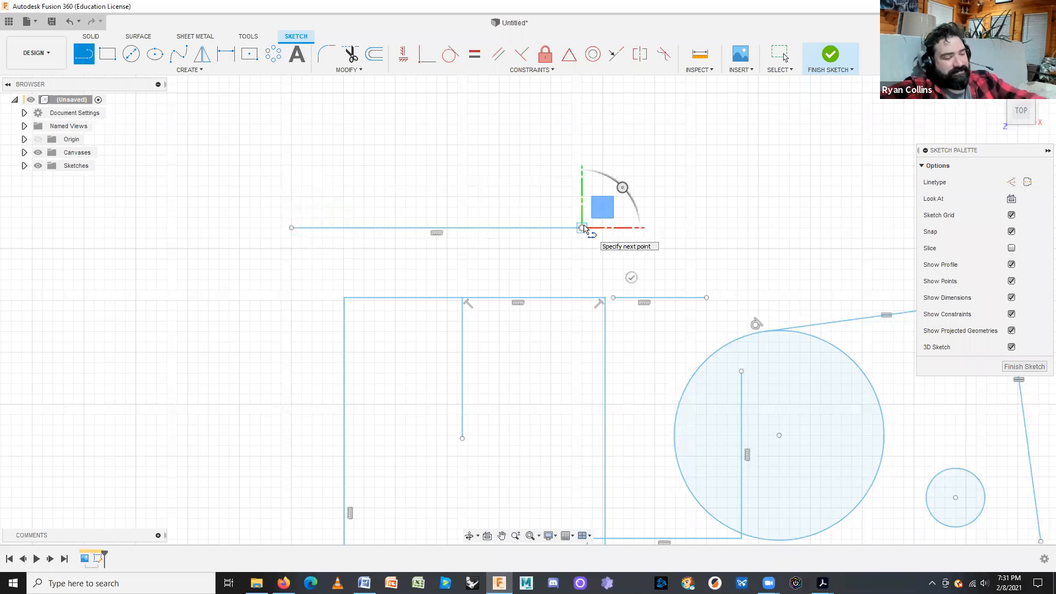
pyautogui.press('Escape')
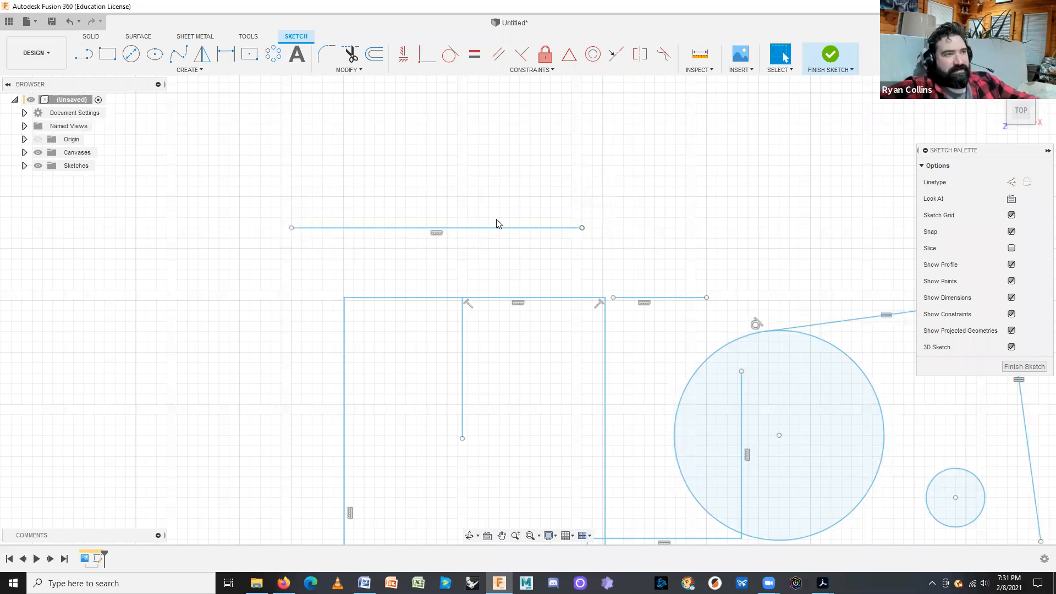
pyautogui.rightClick(376, 199)
pyautogui.press('Escape')
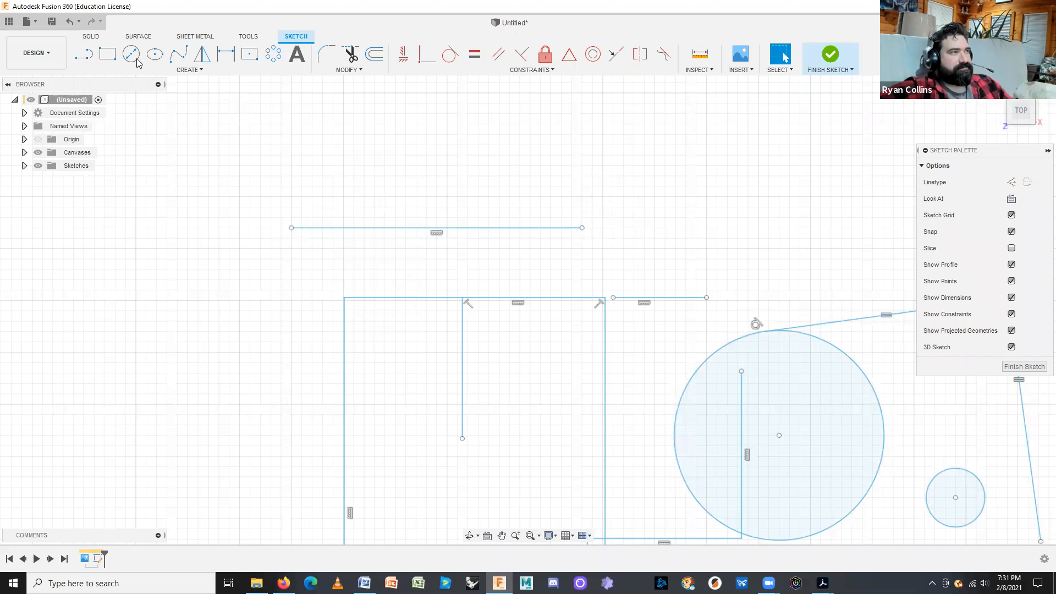
# - Sketch a vertical line about 11 mm long, rising from a point left of centre on the separate horizontal line
pyautogui.click(83, 53)
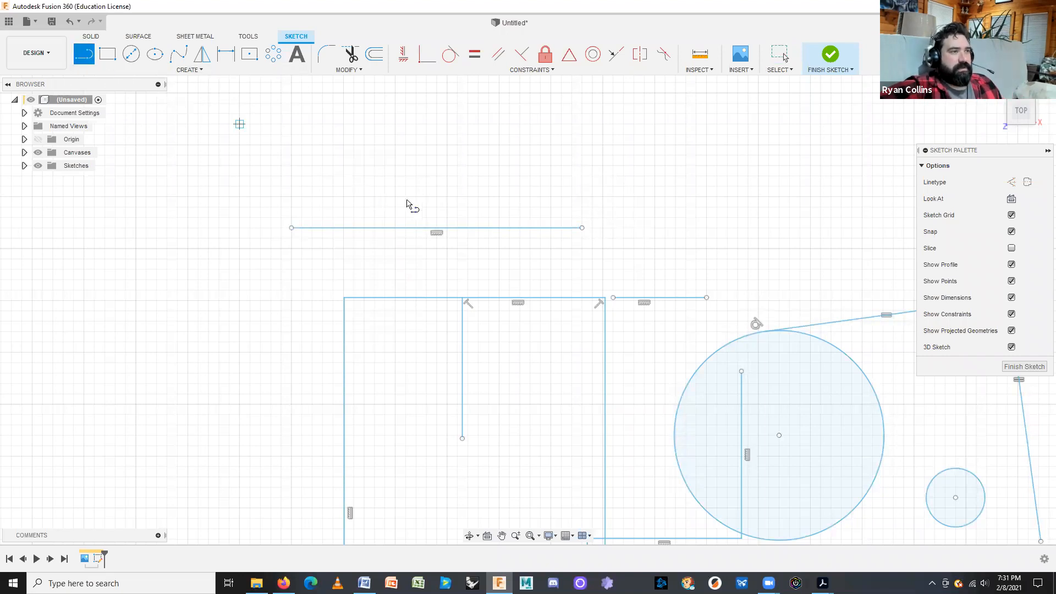
pyautogui.click(415, 227)
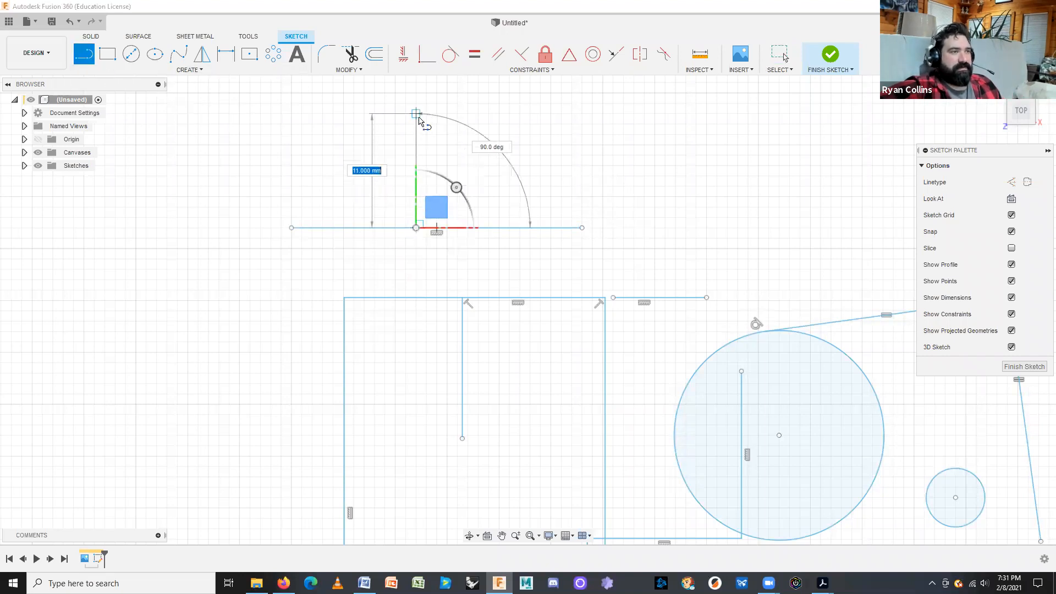
pyautogui.click(417, 115)
pyautogui.press('Escape')
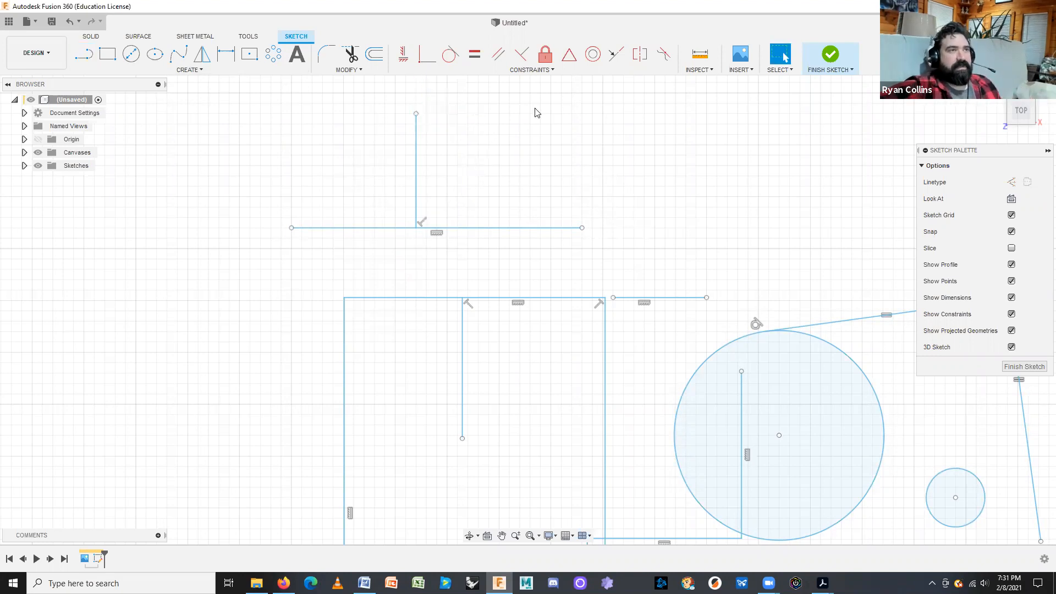
# - Try to apply a Midpoint constraint between the 11 mm vertical line and the separate horizontal line beneath it
pyautogui.click(570, 54)
pyautogui.click(417, 161)
pyautogui.click(452, 228)
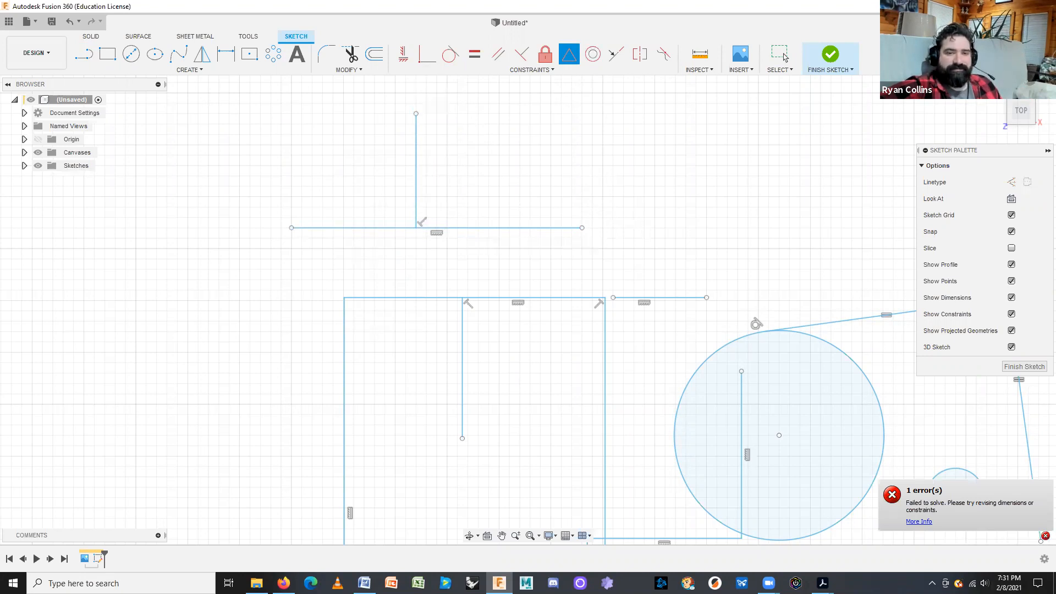
pyautogui.click(1044, 535)
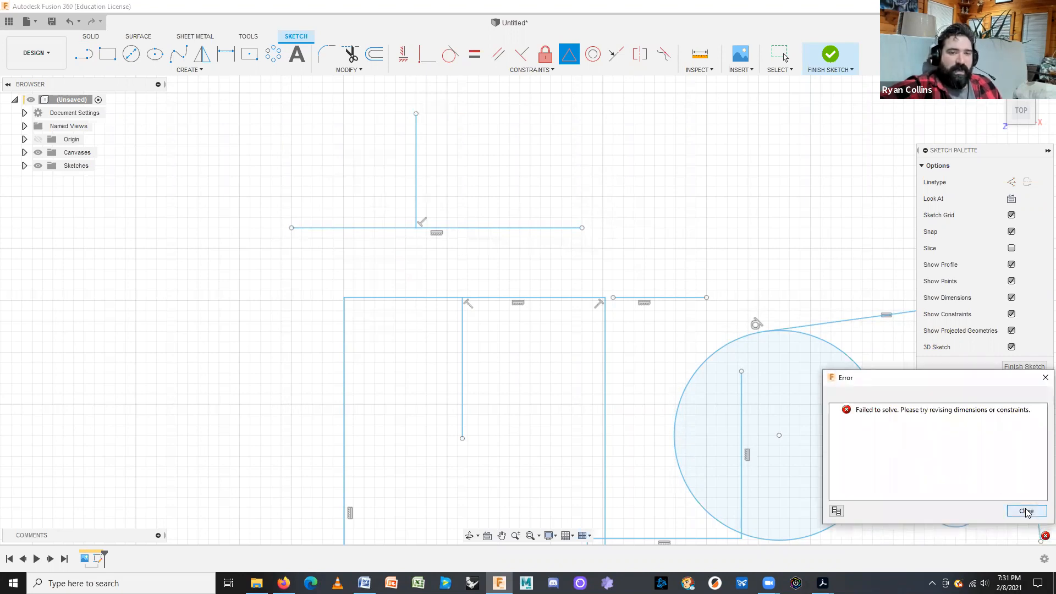
pyautogui.click(1026, 511)
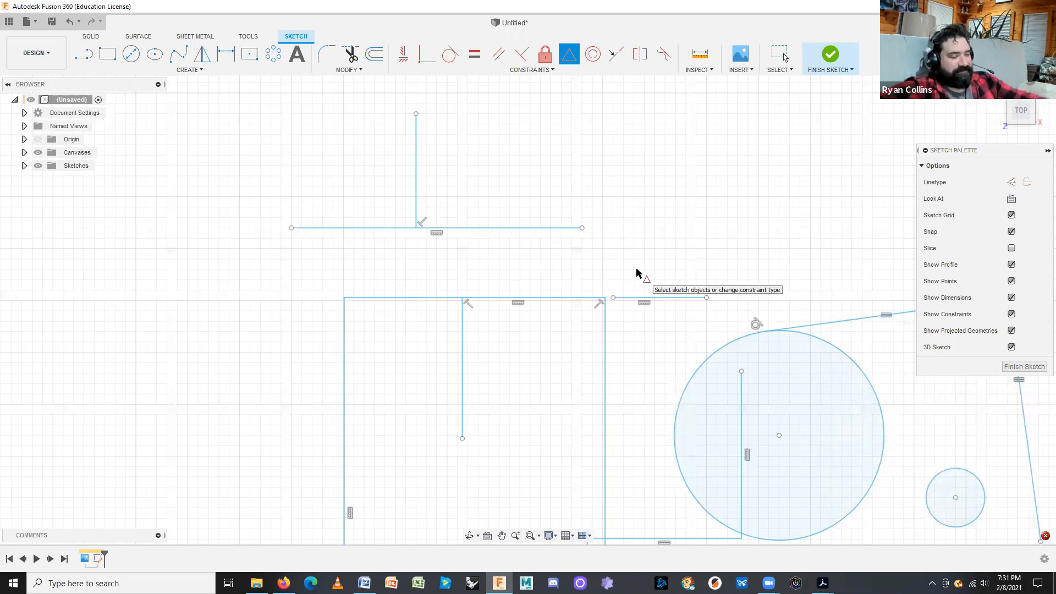
pyautogui.press('Escape')
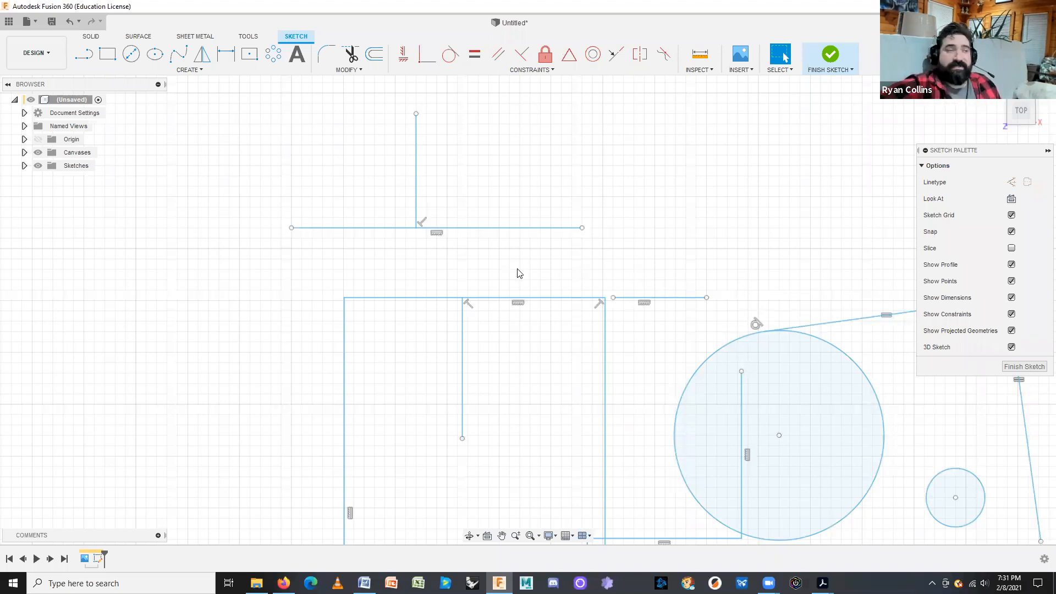
# - Sketch a vertical line about 22.7 mm long, running down from the midpoint of the left chain's top horizontal line
pyautogui.click(81, 56)
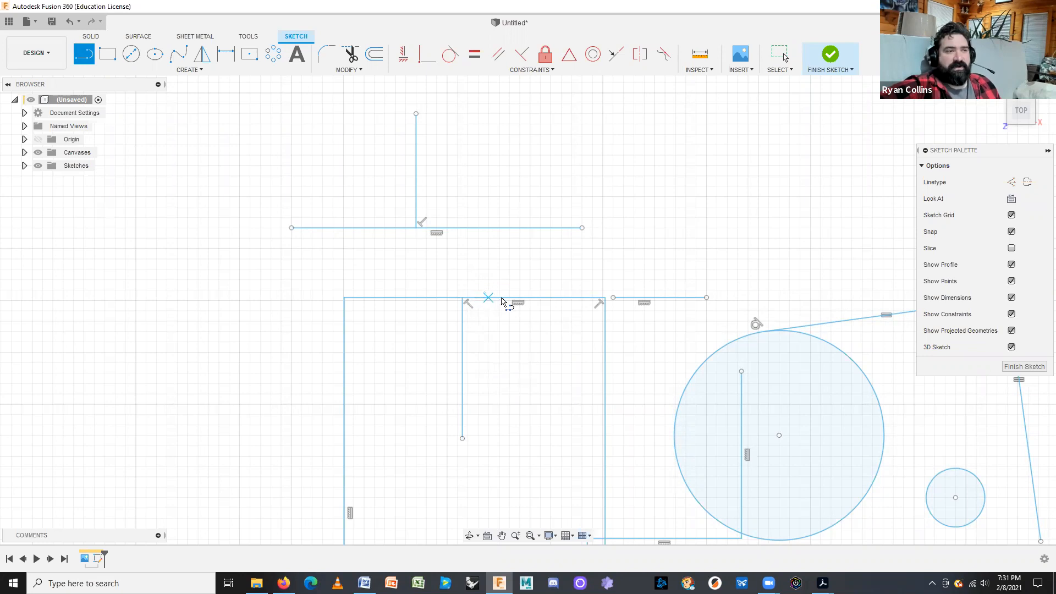
pyautogui.scroll(3, 512, 301)
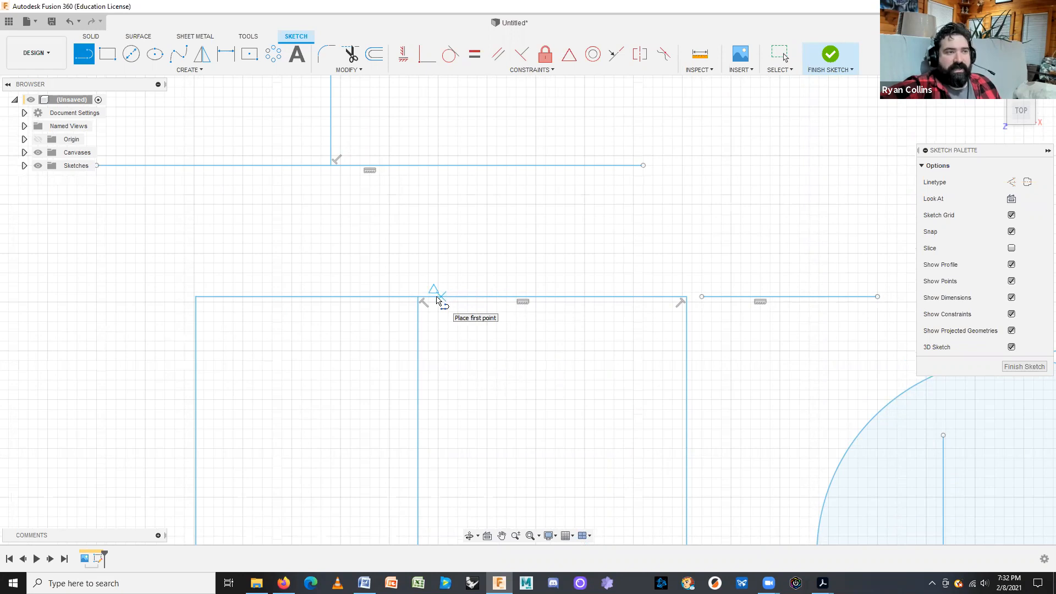
pyautogui.scroll(4, 437, 300)
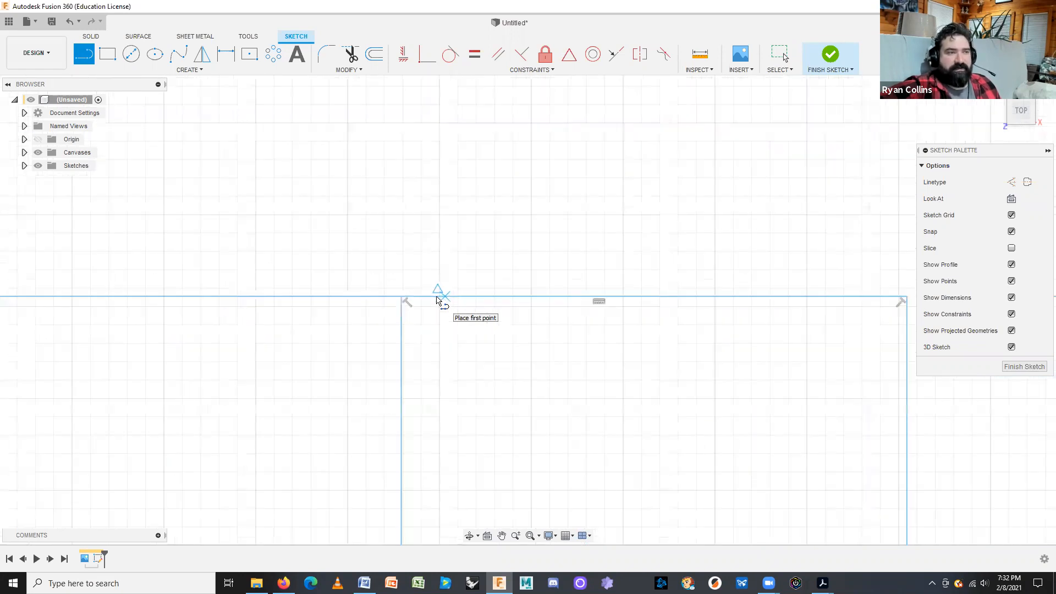
pyautogui.scroll(2, 461, 302)
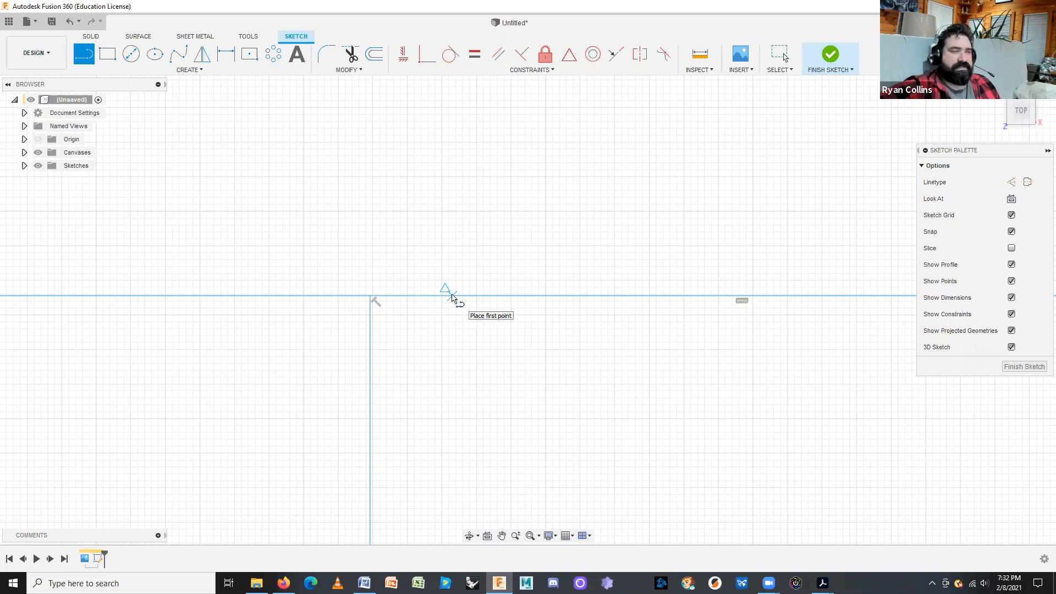
pyautogui.click(452, 296)
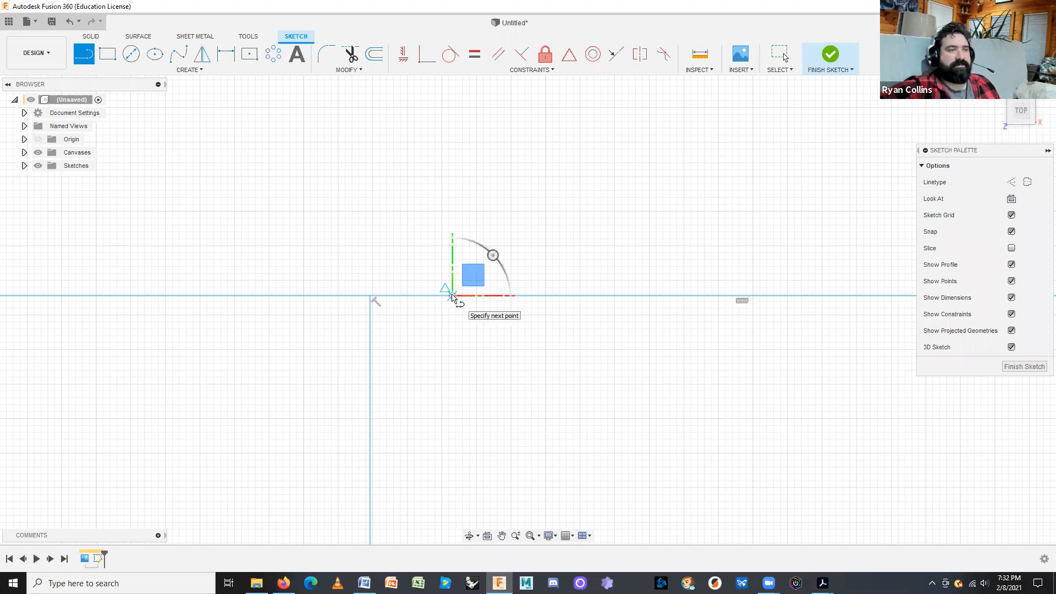
pyautogui.scroll(3, 469, 452)
pyautogui.scroll(-6, 474, 457)
pyautogui.moveTo(482, 464); pyautogui.dragTo(490, 93, button='middle')
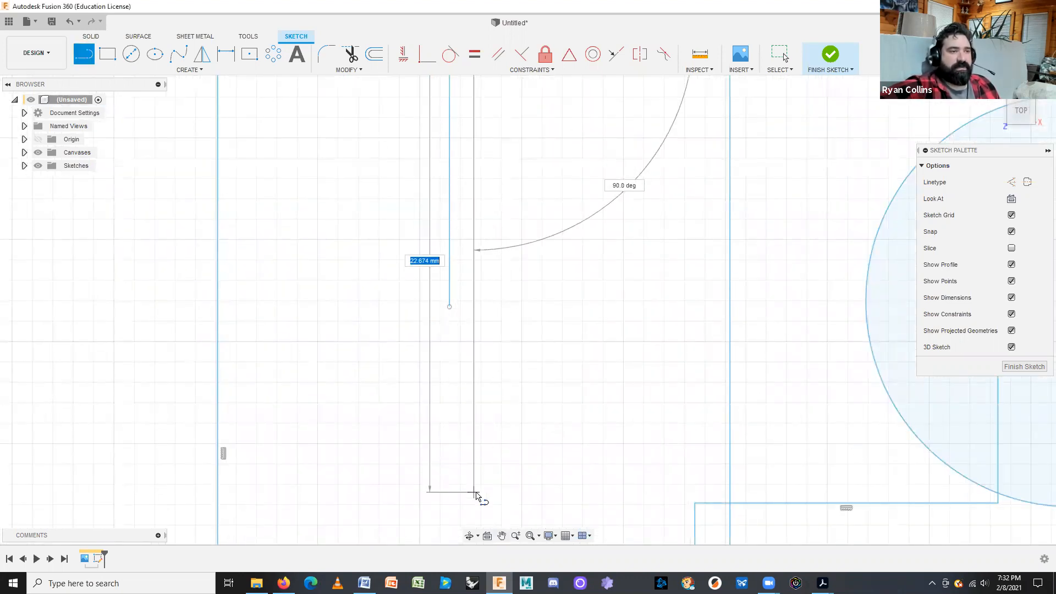
pyautogui.click(475, 494)
pyautogui.press('Escape')
pyautogui.scroll(4, 512, 469)
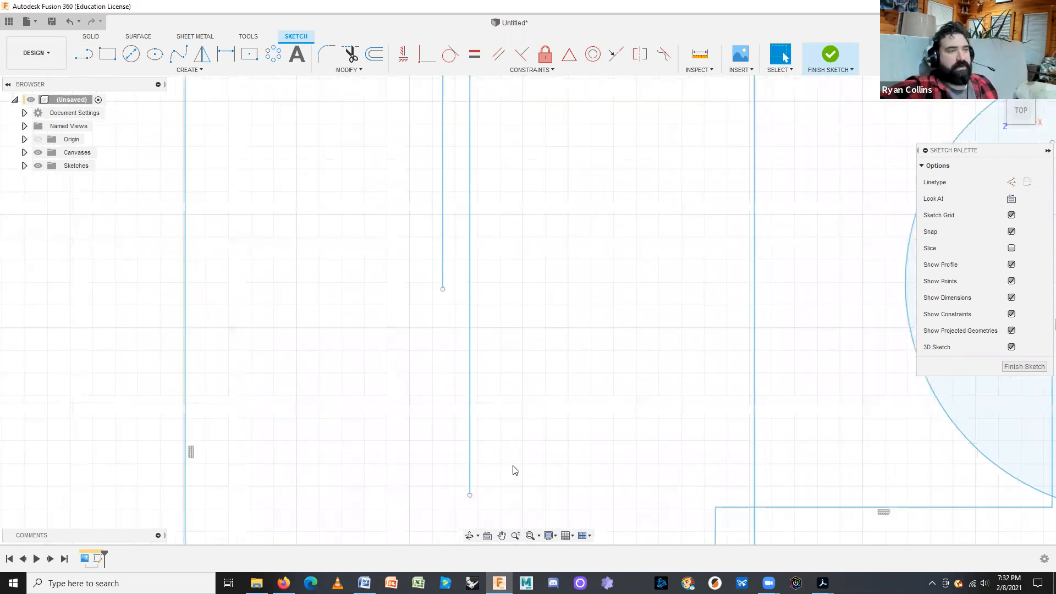
pyautogui.scroll(-6, 568, 445)
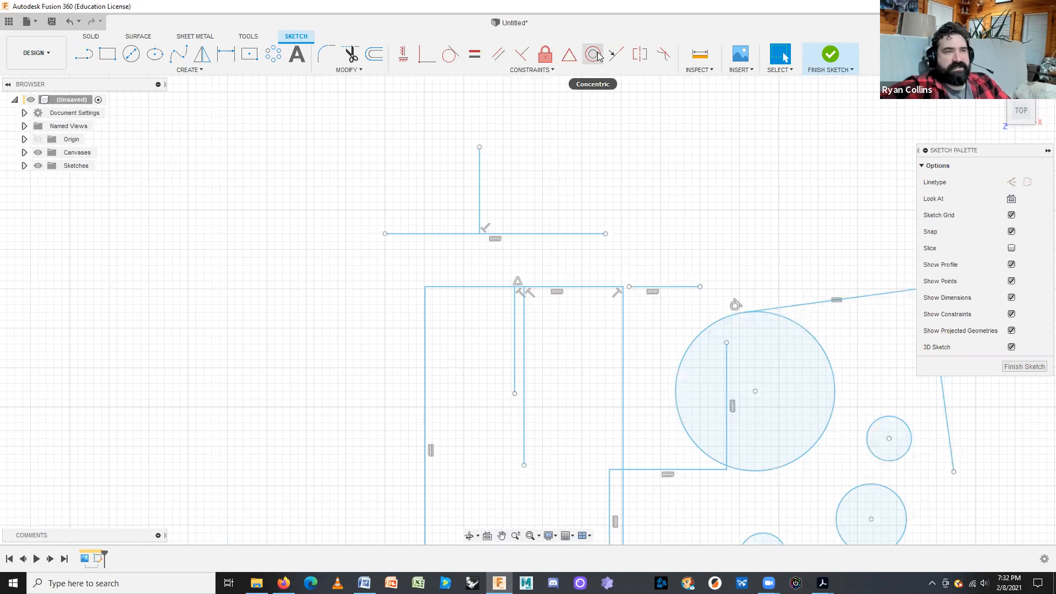
# - Sketch a circle with a radius of about 5.1 mm inside the large circle, centred slightly right of the large circle's centre
pyautogui.click(132, 55)
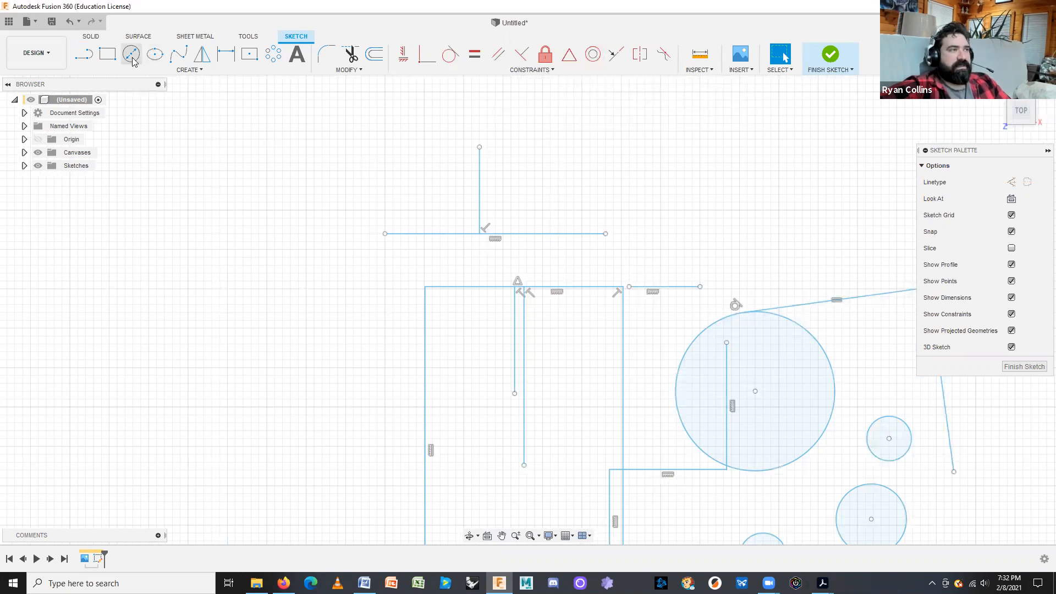
pyautogui.click(771, 392)
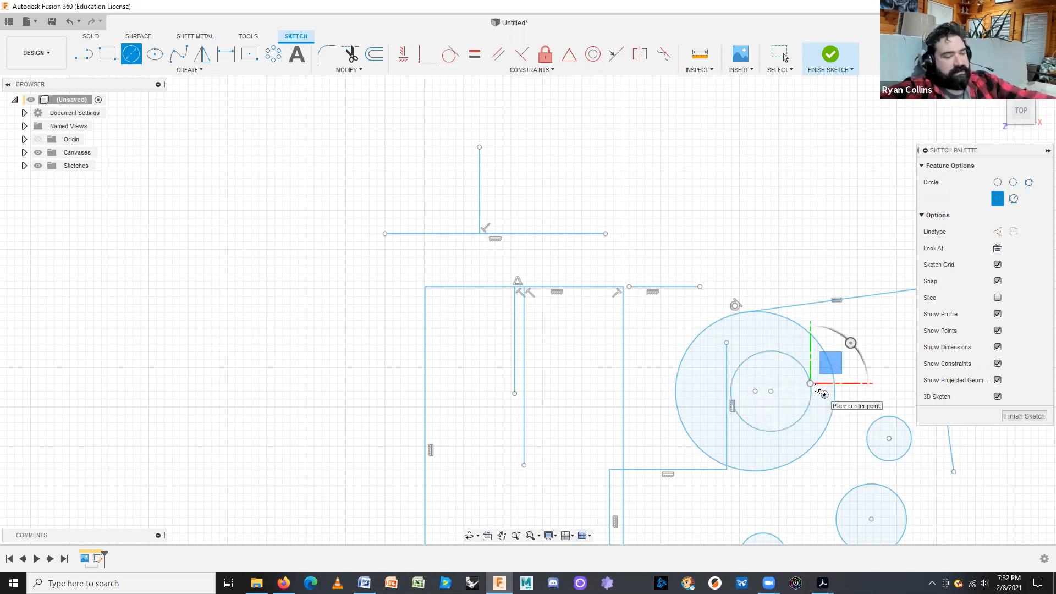
pyautogui.press('Escape')
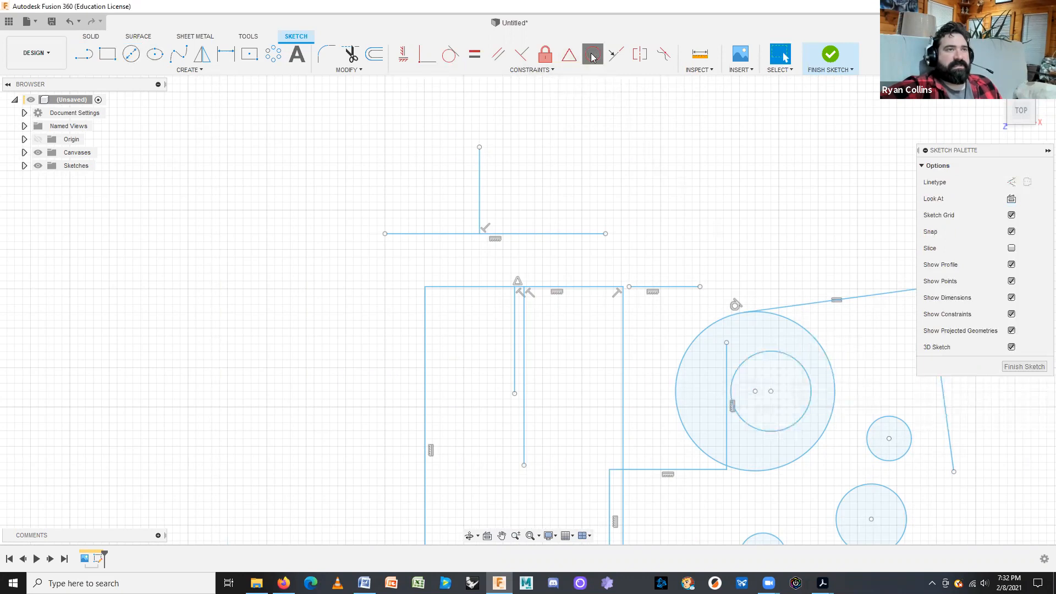
# - Apply a Concentric constraint between the new inner circle and the large circle around it
pyautogui.click(592, 57)
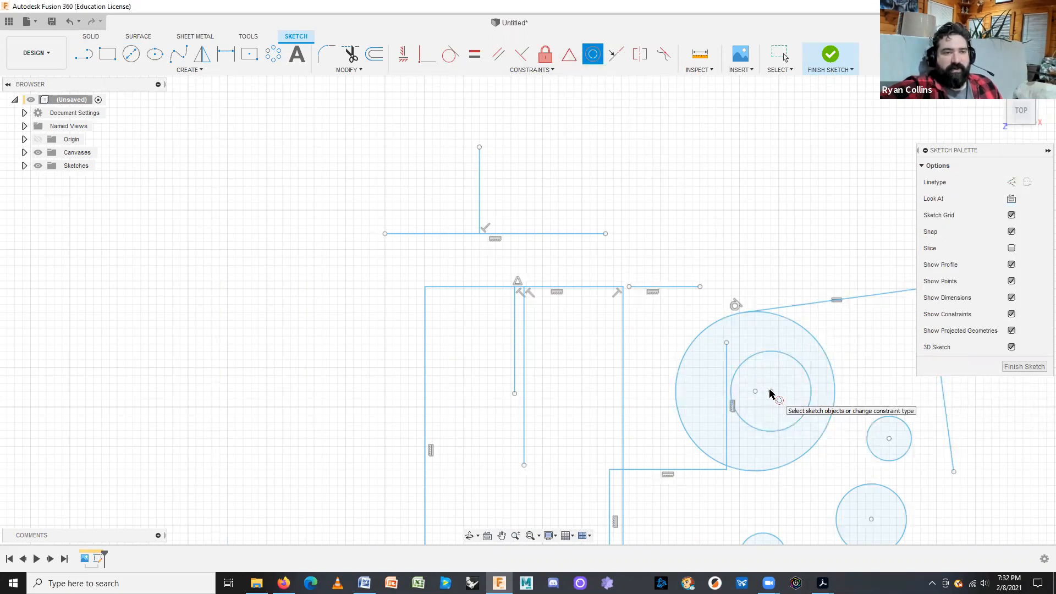
pyautogui.click(808, 390)
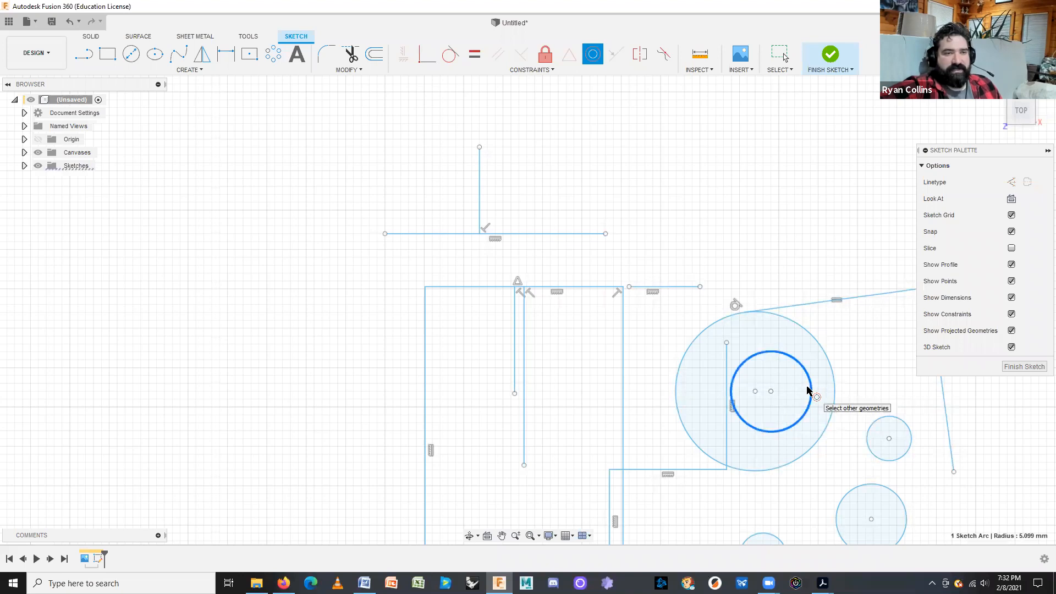
pyautogui.click(829, 363)
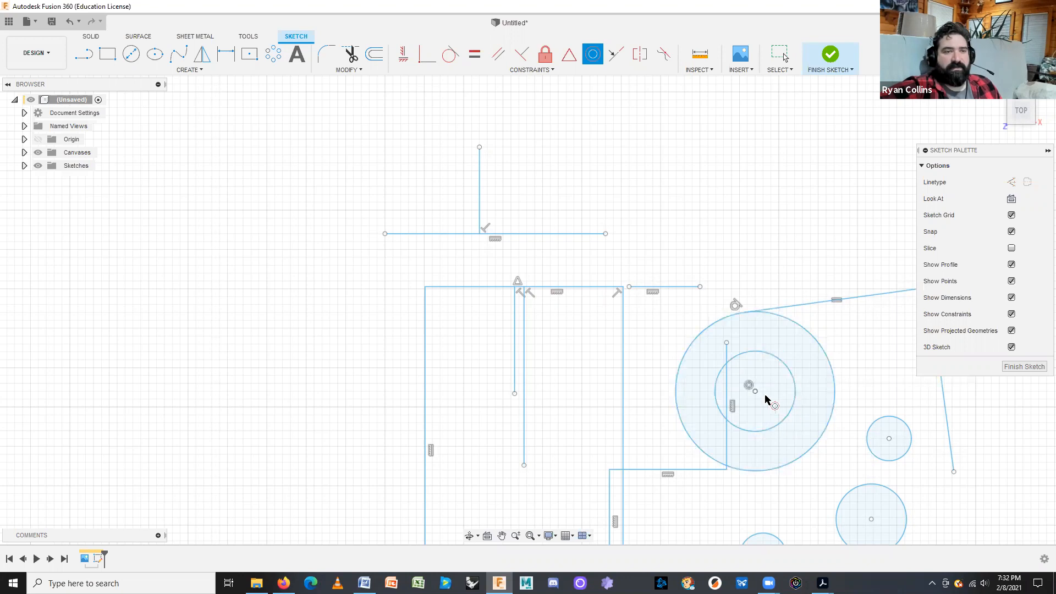
pyautogui.scroll(-2, 756, 393)
pyautogui.scroll(4, 757, 392)
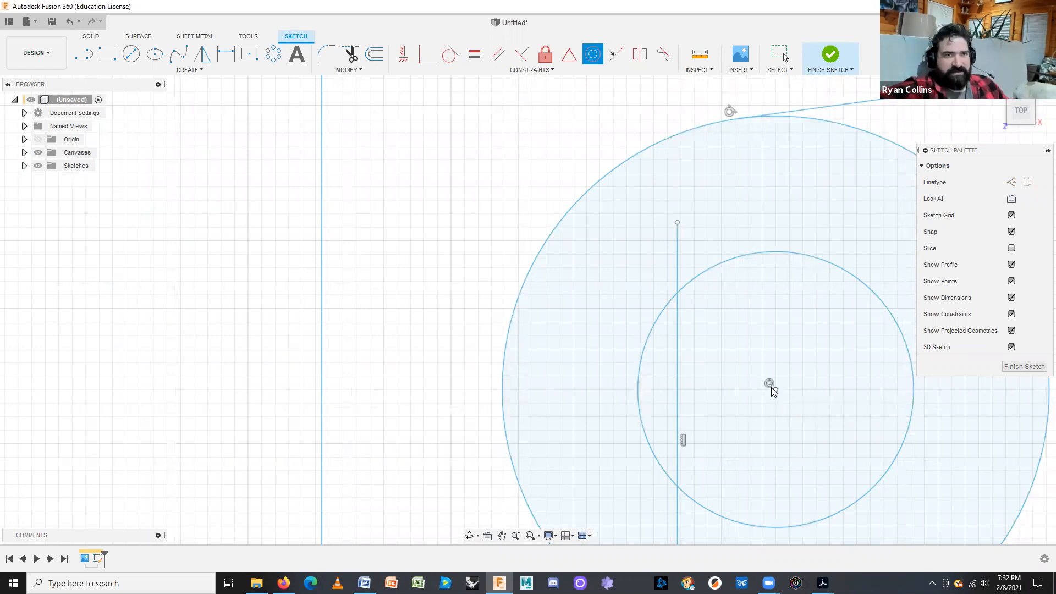
pyautogui.press('Escape')
pyautogui.scroll(3, 769, 412)
pyautogui.scroll(-5, 775, 418)
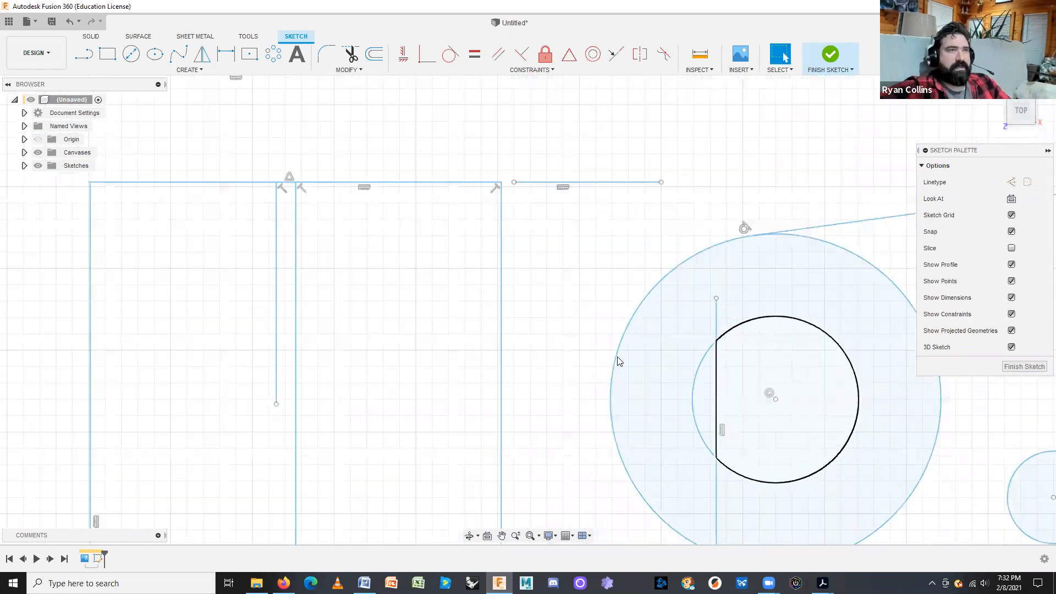
# - Sketch a third, smaller circle inside the two concentric circles, snapping its centre to their shared centre point
pyautogui.click(130, 55)
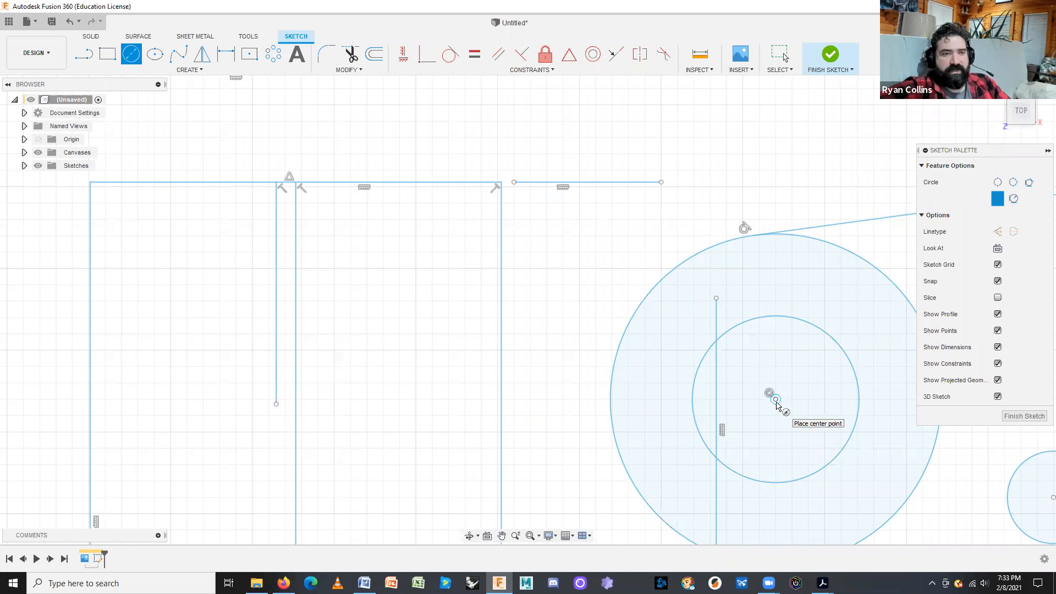
pyautogui.scroll(-3, 770, 396)
pyautogui.scroll(8, 771, 394)
pyautogui.scroll(3, 777, 386)
pyautogui.click(772, 382)
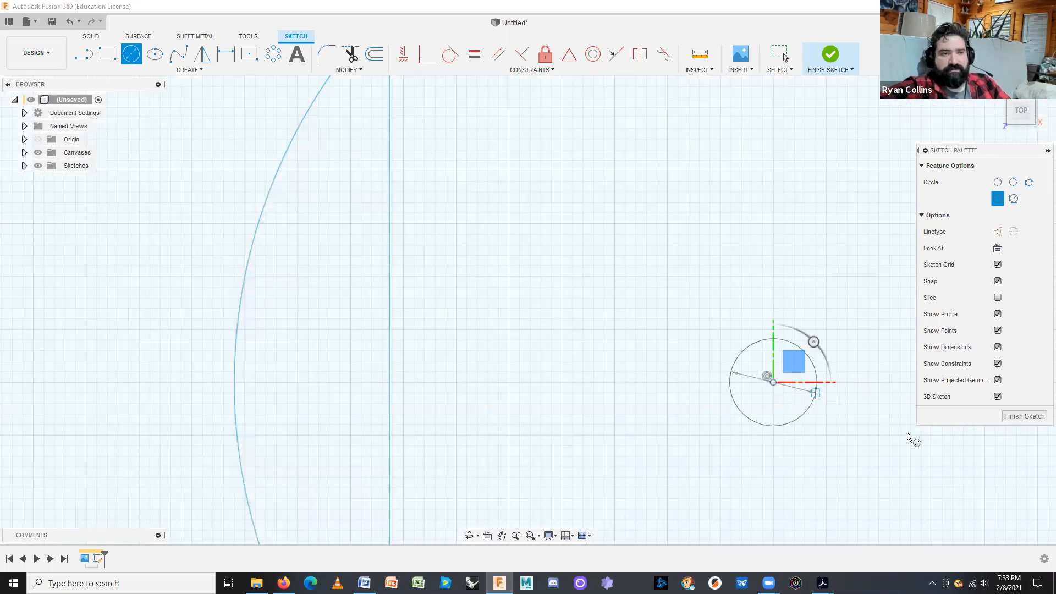
pyautogui.click(930, 498)
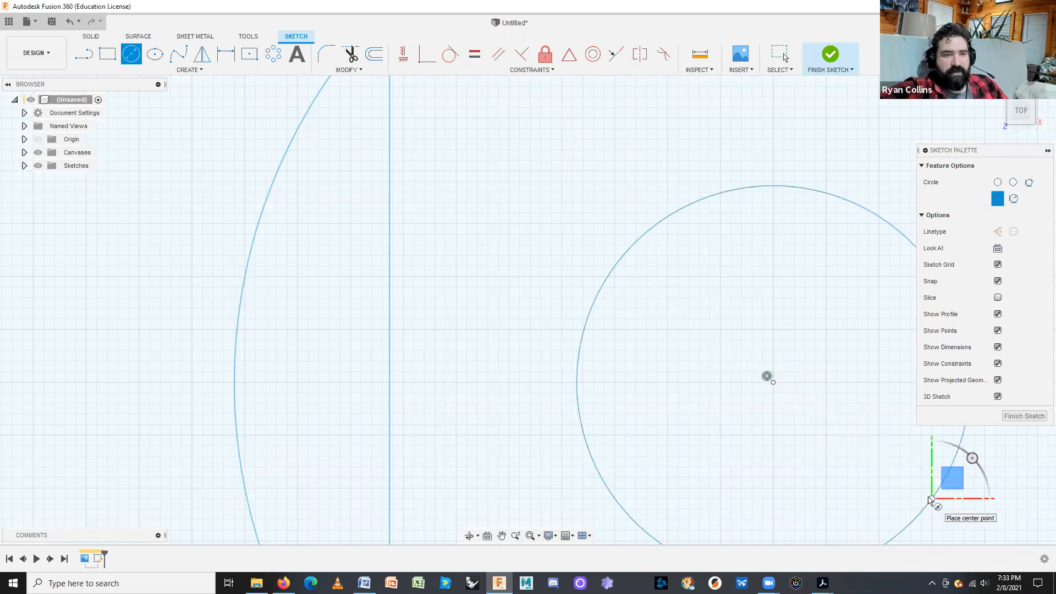
pyautogui.scroll(-10, 929, 499)
pyautogui.moveTo(647, 300)
pyautogui.mouseDown(button='middle')
pyautogui.moveTo(507, 219)
pyautogui.moveTo(373, 167)
pyautogui.mouseUp(button='middle')
pyautogui.press('Escape')
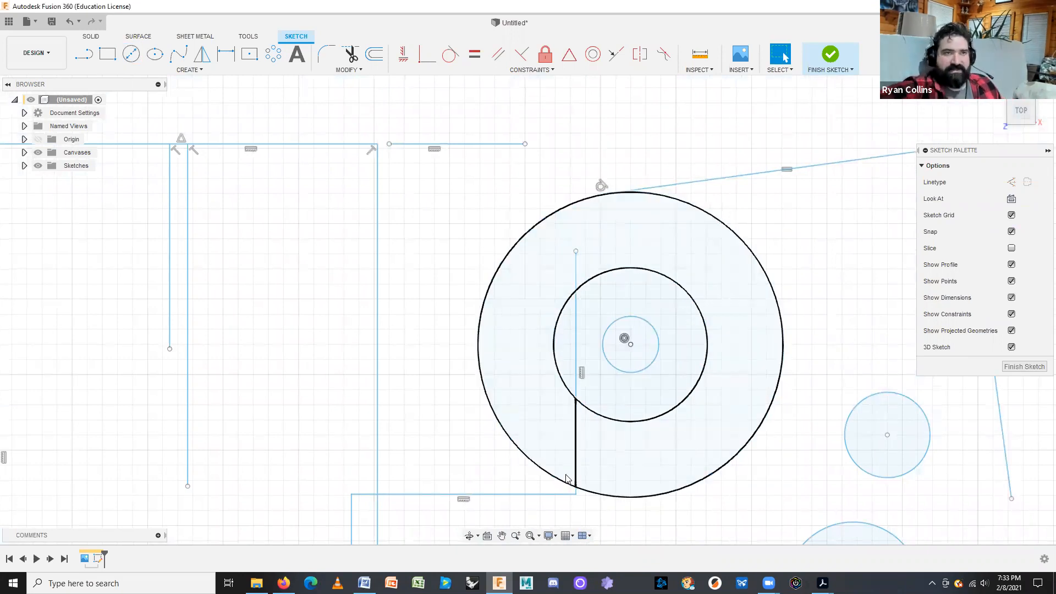
# - Delete the sloped line tangent to the large circle together with the perpendicular line at its far end
pyautogui.moveTo(721, 488); pyautogui.dragTo(621, 390, button='middle')
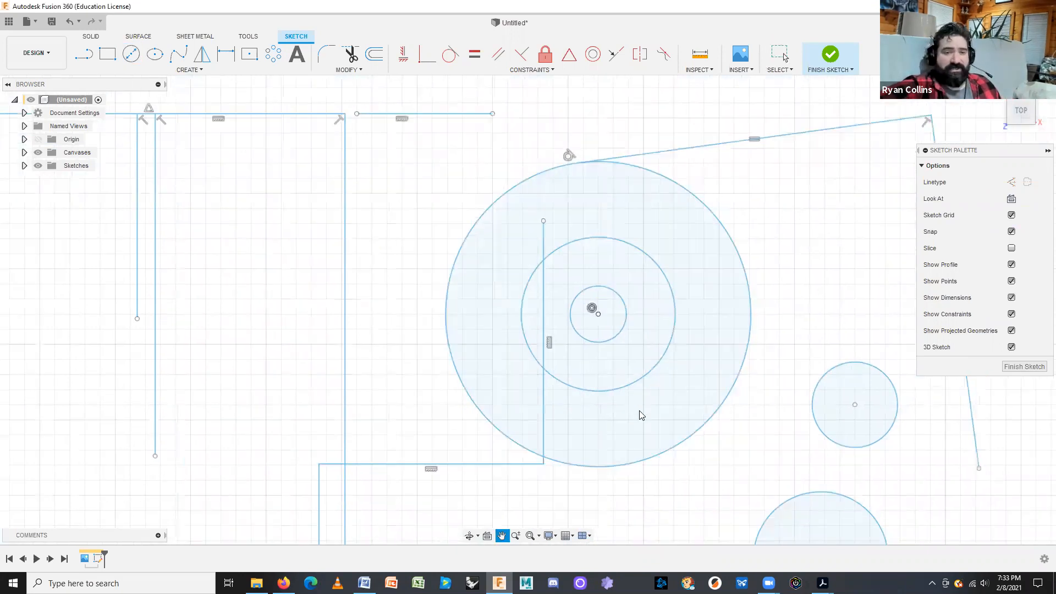
pyautogui.scroll(2, 760, 476)
pyautogui.scroll(-5, 759, 476)
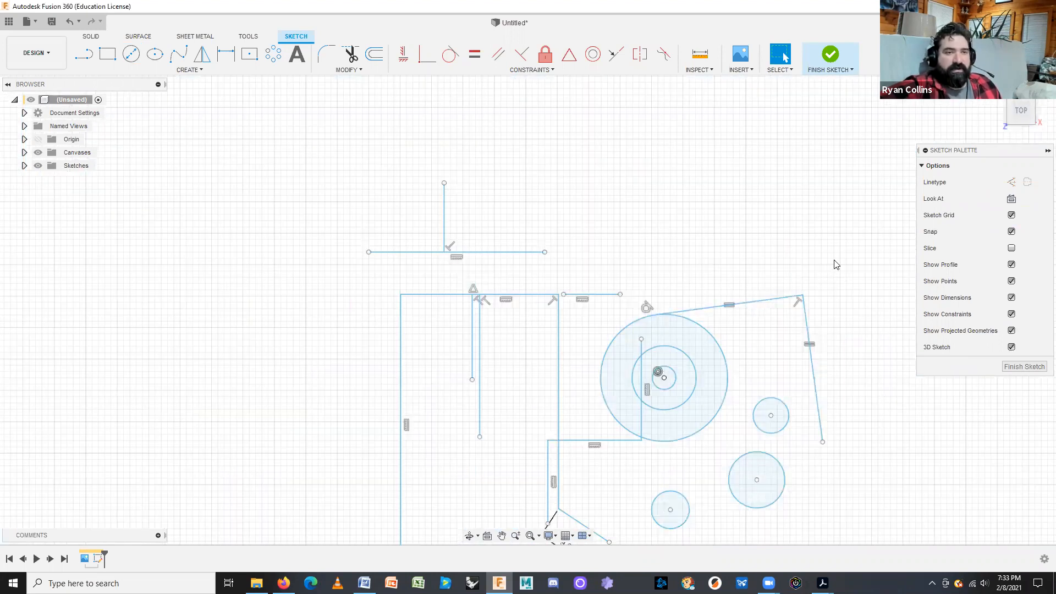
pyautogui.moveTo(867, 236); pyautogui.dragTo(757, 356)
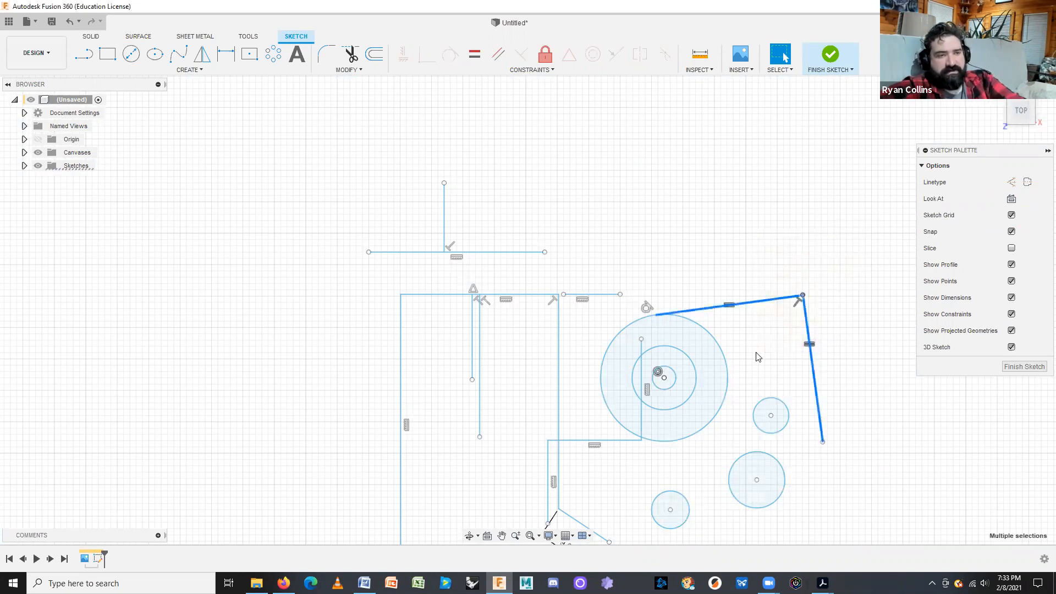
pyautogui.press('Delete')
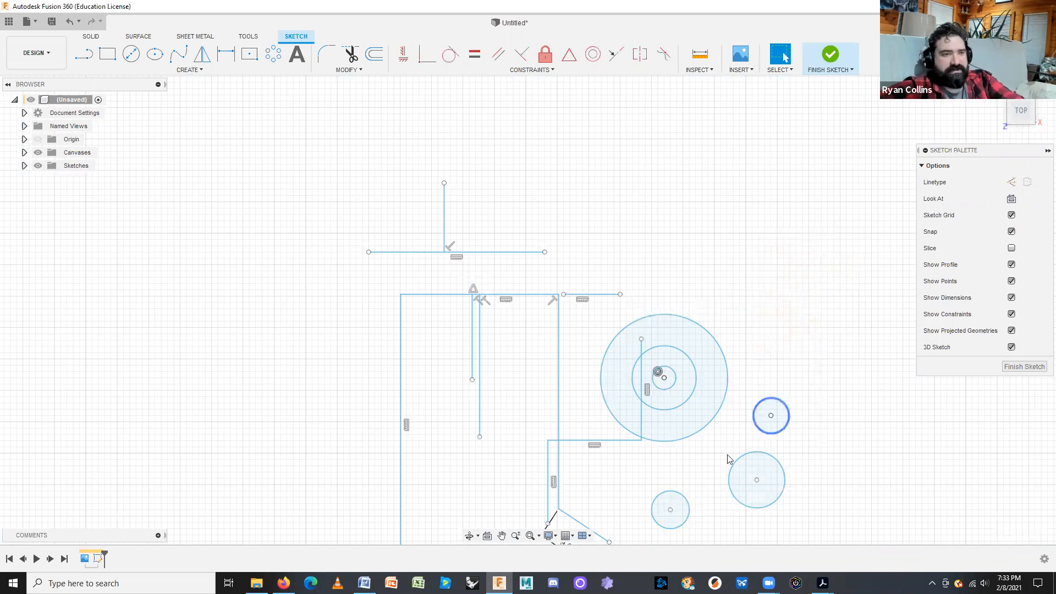
# - Delete the left chain's right vertical line and the stepped lines joining it to the line crossing the large circle
pyautogui.click(554, 484)
pyautogui.keyDown('shift'); pyautogui.click(540, 472); pyautogui.keyUp('shift')
pyautogui.press('Delete')
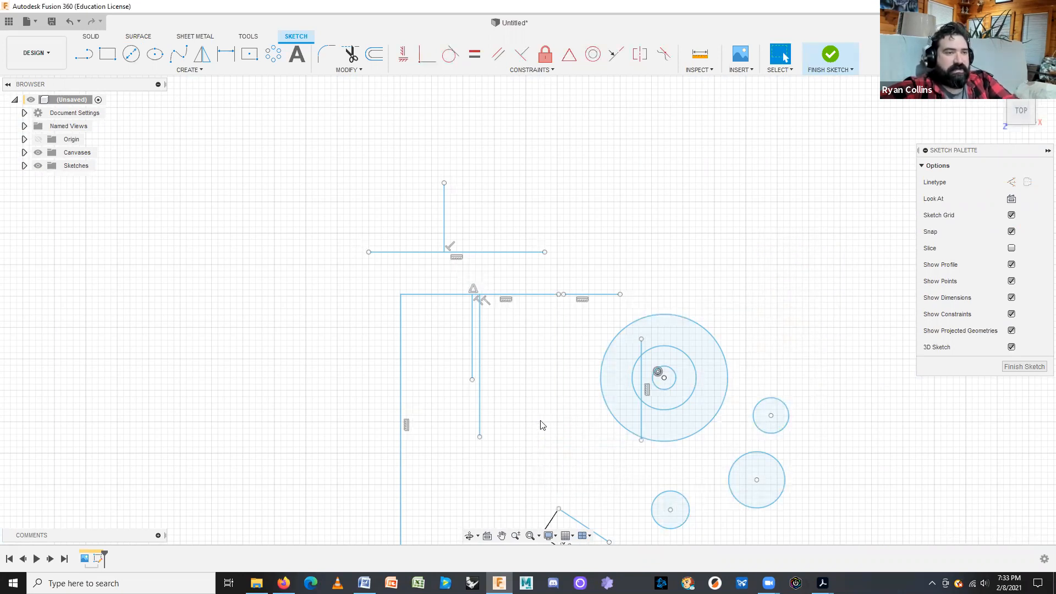
# - Delete all the remaining horizontal and vertical practice lines above and left of the concentric circles
pyautogui.moveTo(593, 217)
pyautogui.mouseDown()
pyautogui.moveTo(435, 368)
pyautogui.moveTo(349, 369)
pyautogui.mouseUp()
pyautogui.press('Delete')
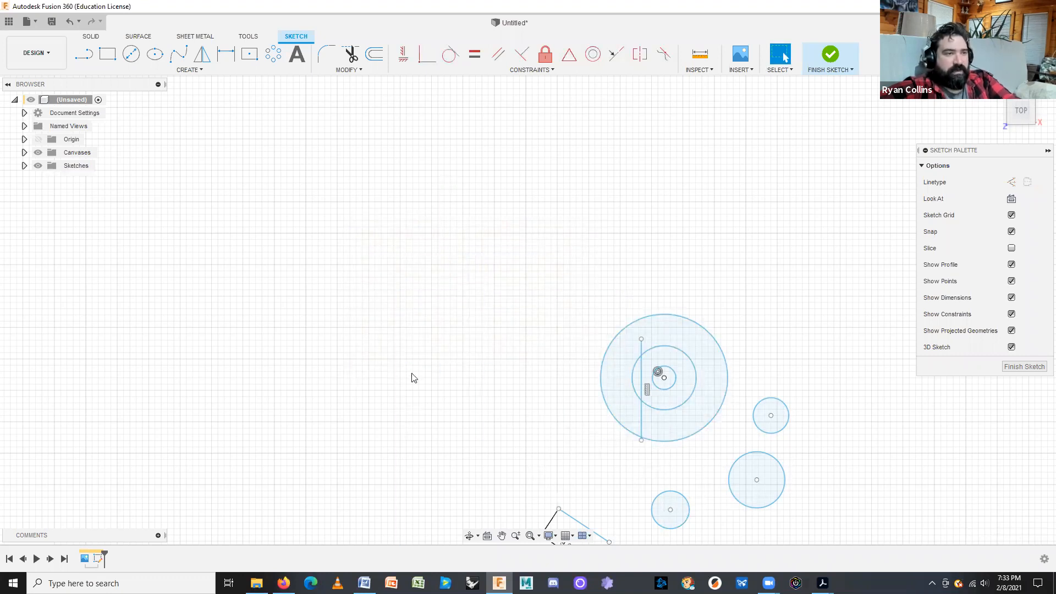
pyautogui.scroll(4, 490, 406)
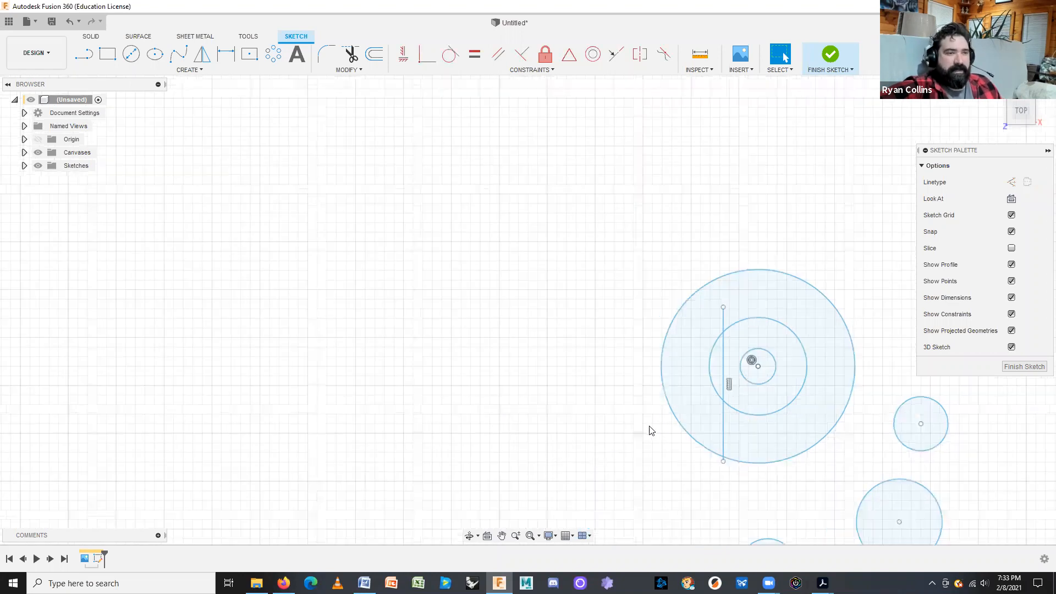
pyautogui.scroll(-4, 620, 389)
pyautogui.scroll(3, 637, 377)
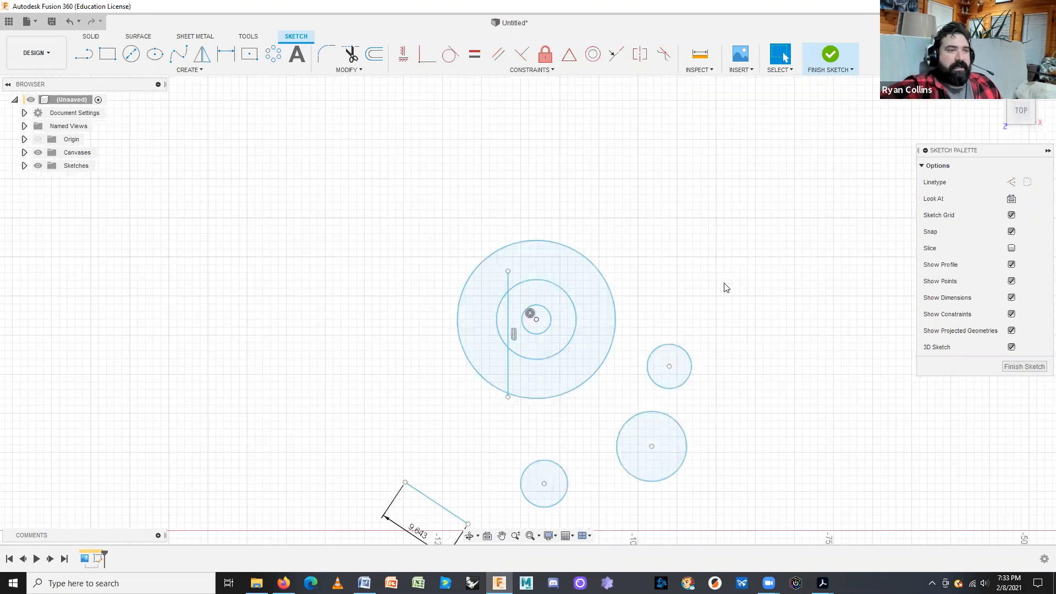
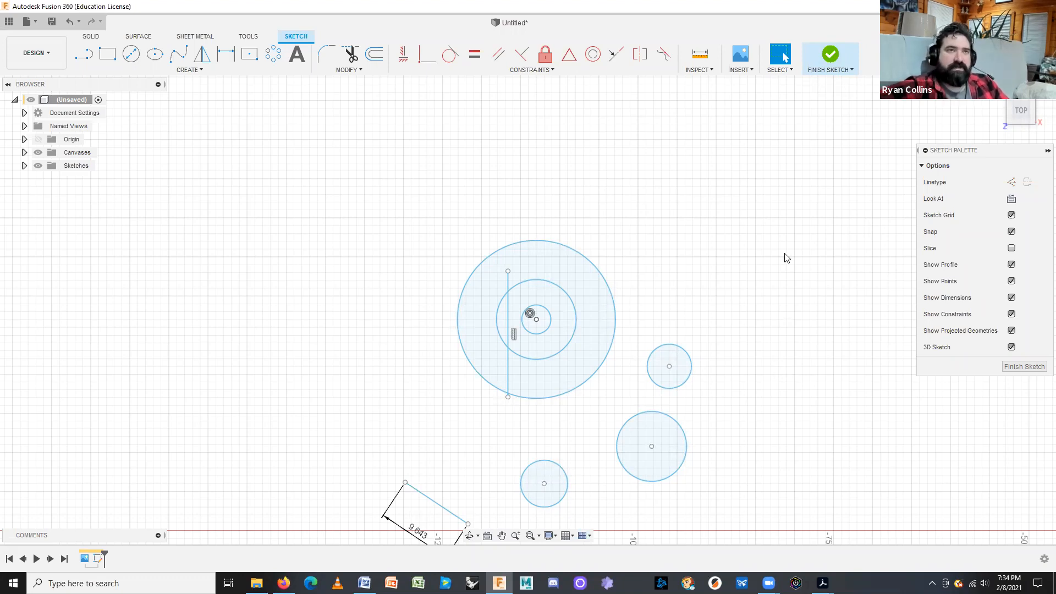
# - Finish the sketch and extrude the small circle closest to the concentric circles upward by 12 mm
pyautogui.click(832, 54)
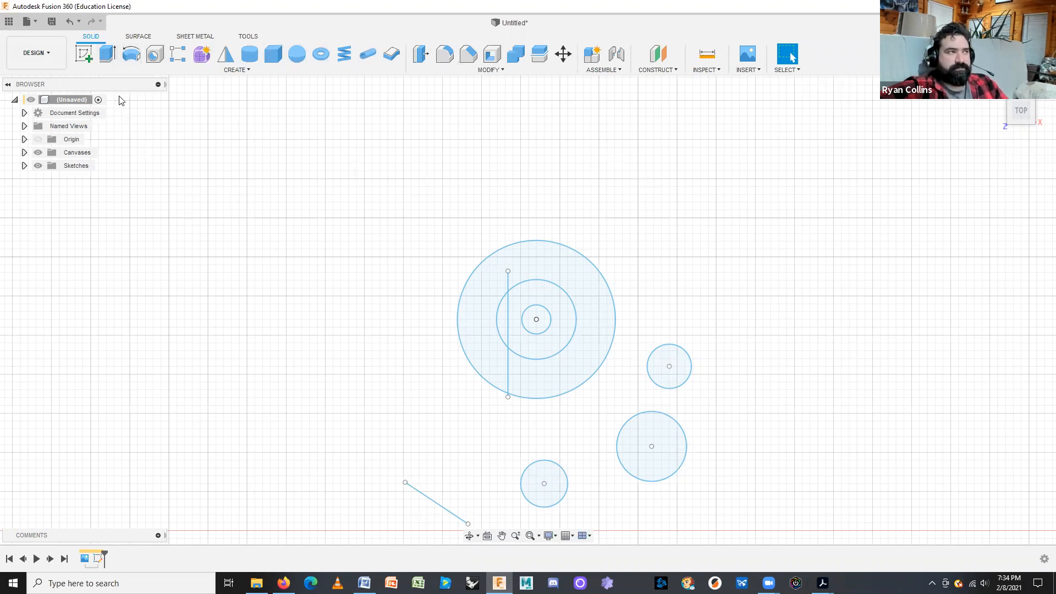
pyautogui.click(109, 57)
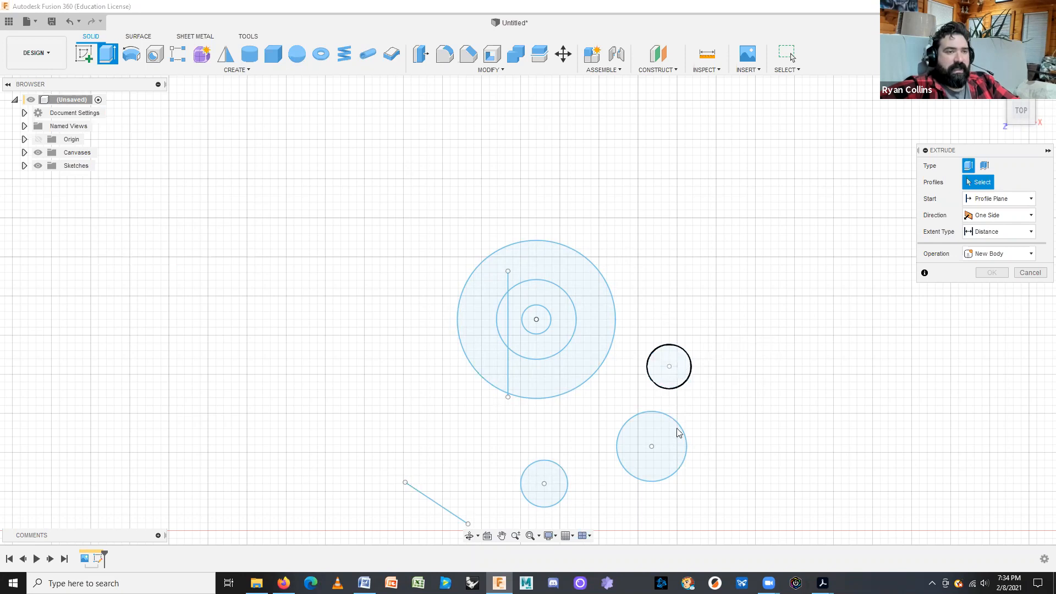
pyautogui.click(683, 379)
pyautogui.keyDown('shift'); pyautogui.moveTo(745, 460); pyautogui.dragTo(523, 372, button='middle'); pyautogui.keyUp('shift')
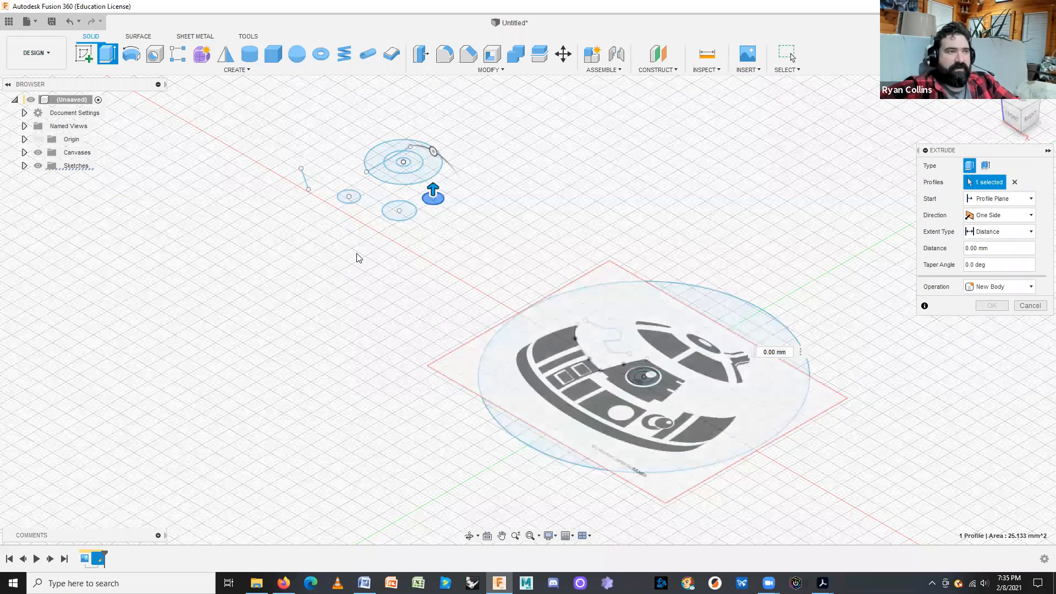
pyautogui.scroll(-2, 386, 241)
pyautogui.scroll(-3, 556, 434)
pyautogui.scroll(2, 576, 438)
pyautogui.scroll(5, 416, 242)
pyautogui.moveTo(415, 242); pyautogui.dragTo(594, 425, button='middle')
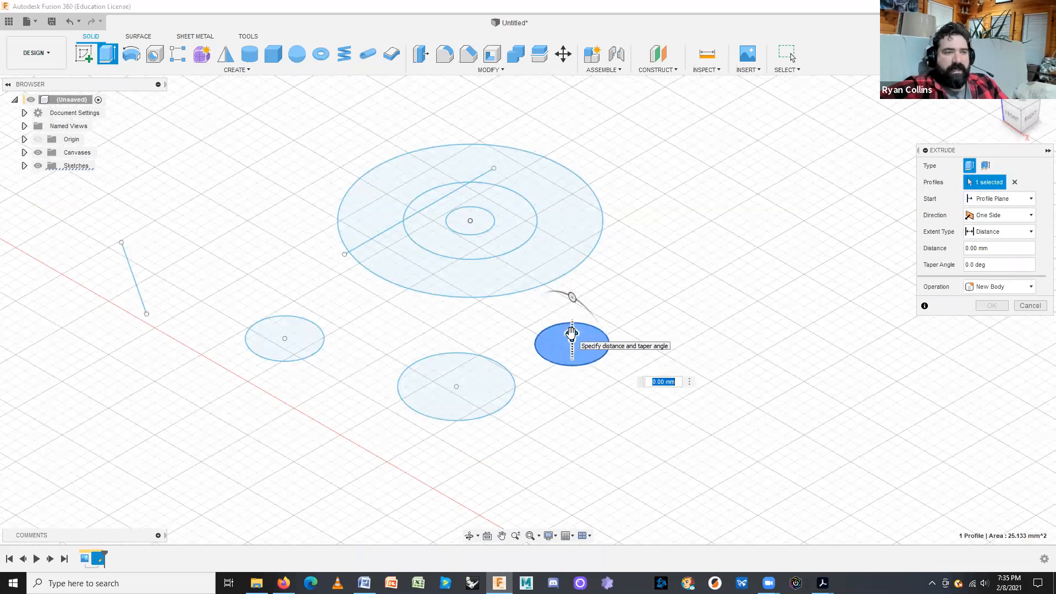
pyautogui.moveTo(572, 332); pyautogui.dragTo(572, 225)
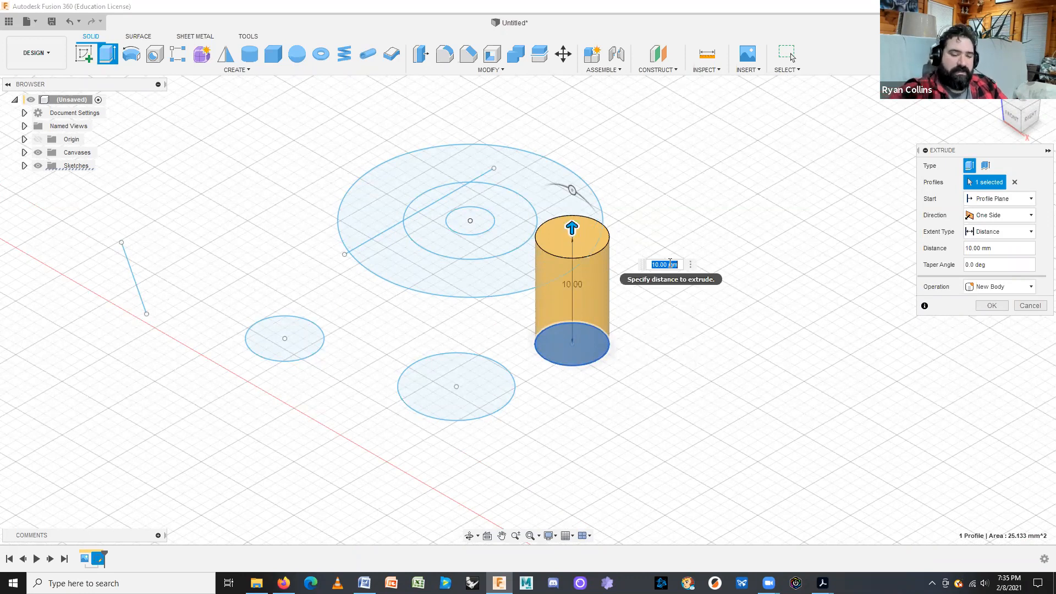
pyautogui.write('12')
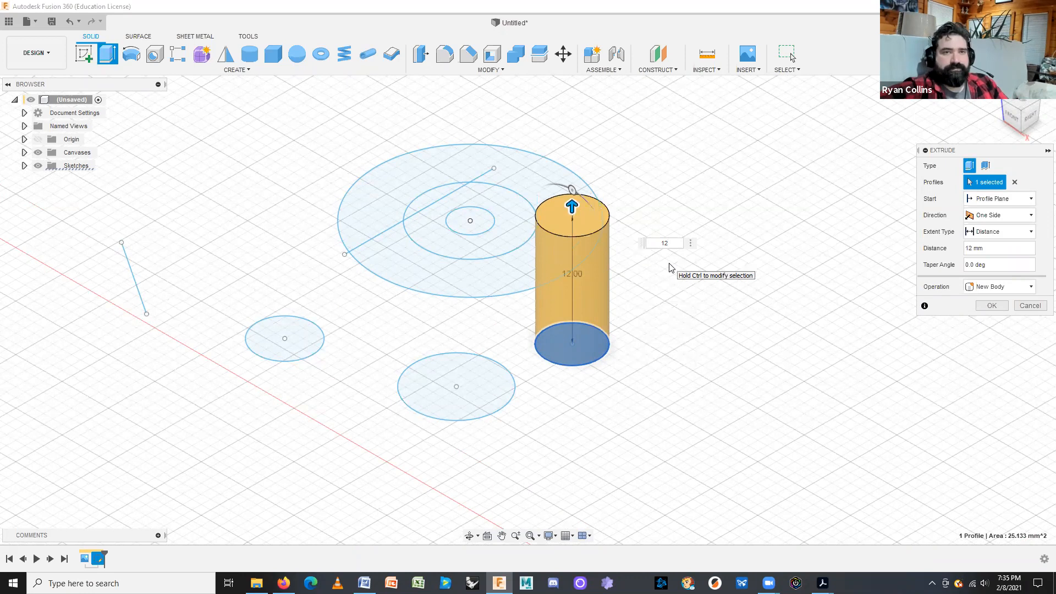
# - Try the thin extrude type, return to a solid extrude, and check the available start options
pyautogui.click(985, 167)
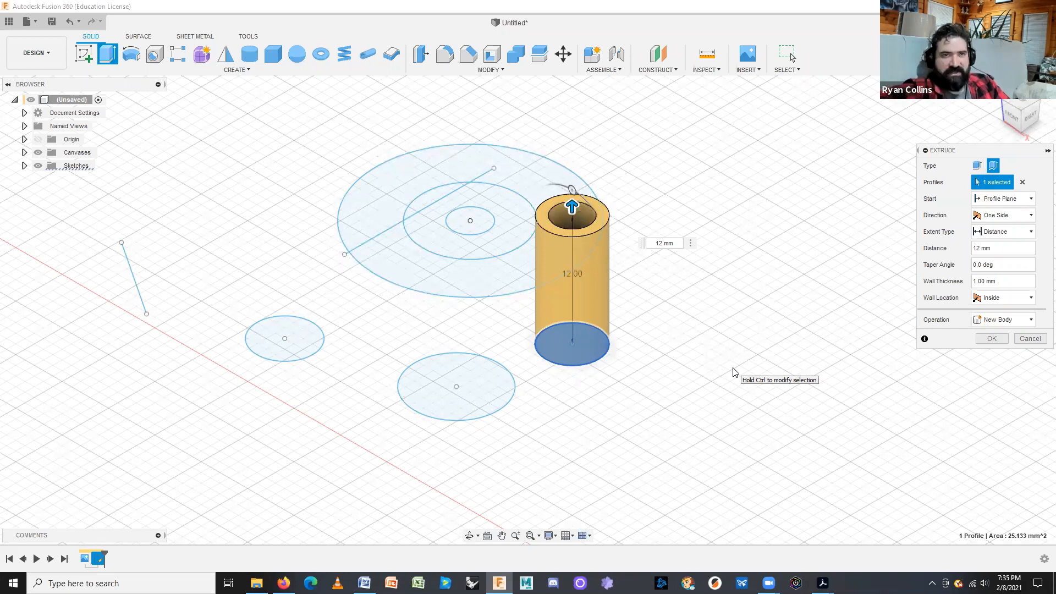
pyautogui.click(977, 165)
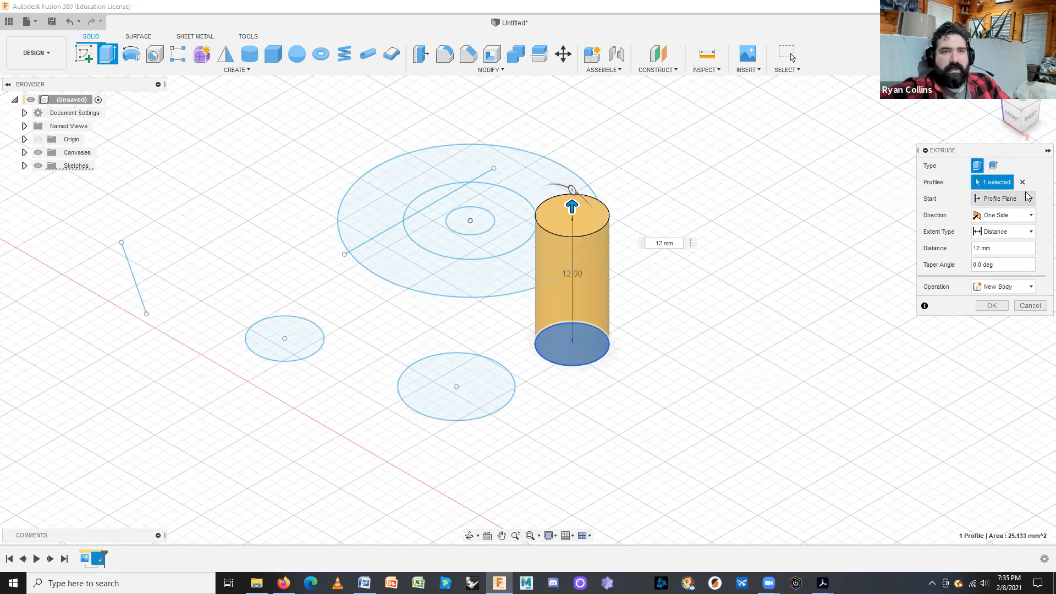
pyautogui.click(995, 201)
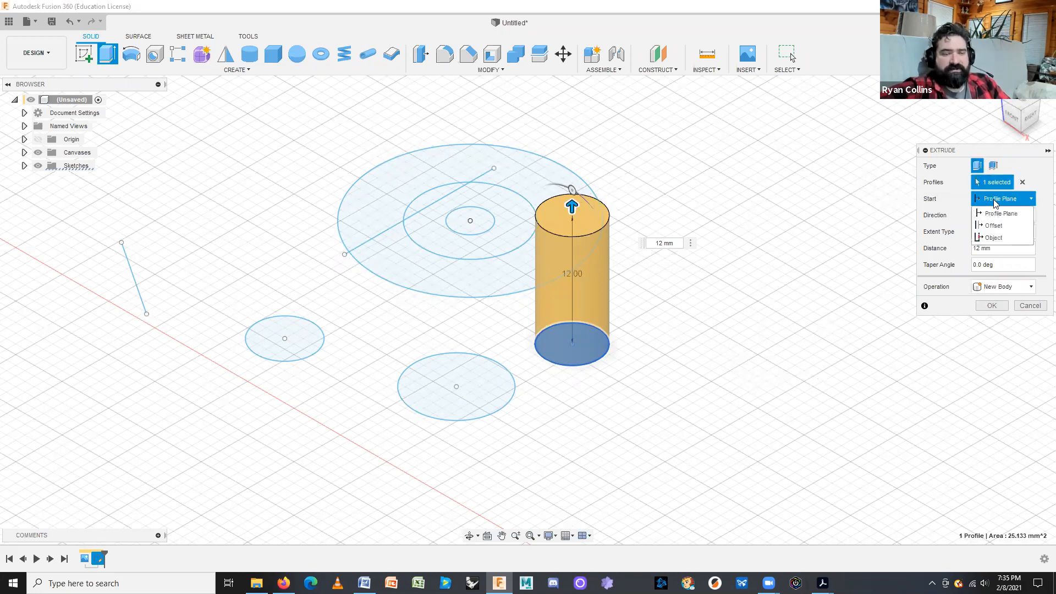
pyautogui.click(995, 204)
pyautogui.click(1017, 202)
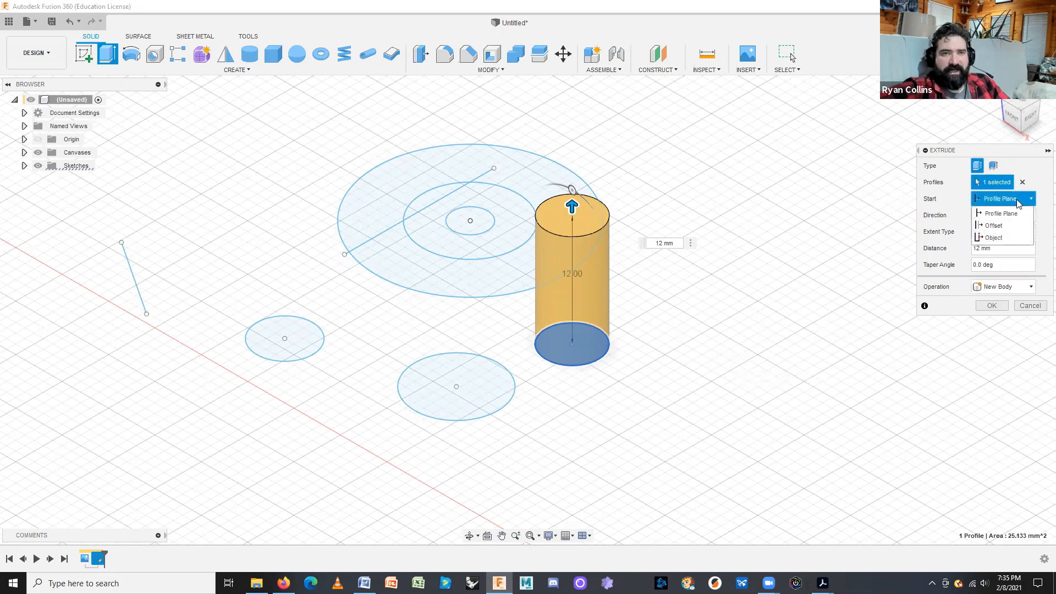
pyautogui.click(1018, 204)
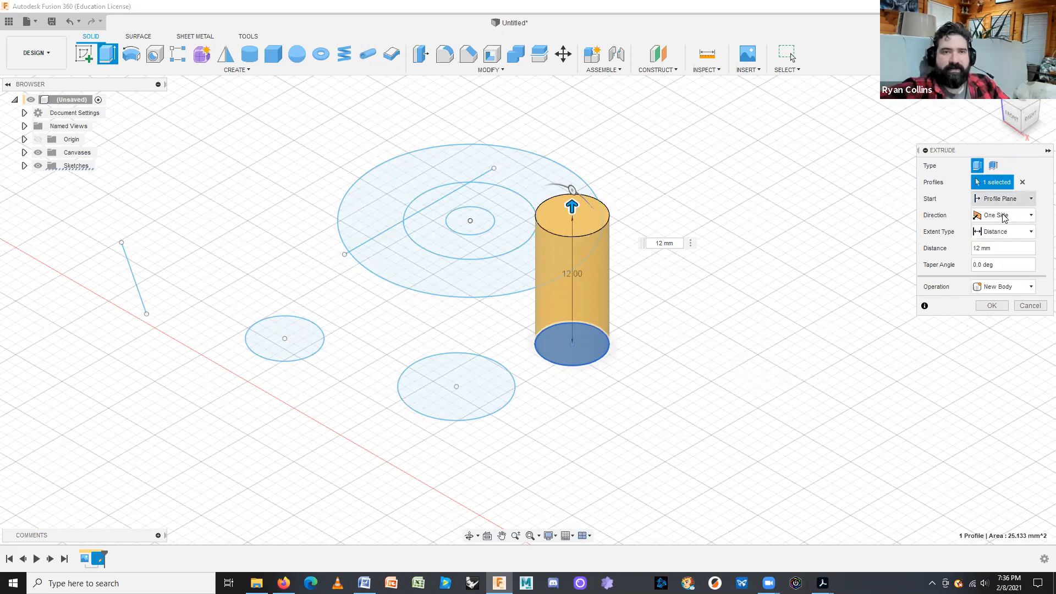
# - Set the extrude direction to Two Sides and extend the second side 5 mm below the profile
pyautogui.click(1000, 220)
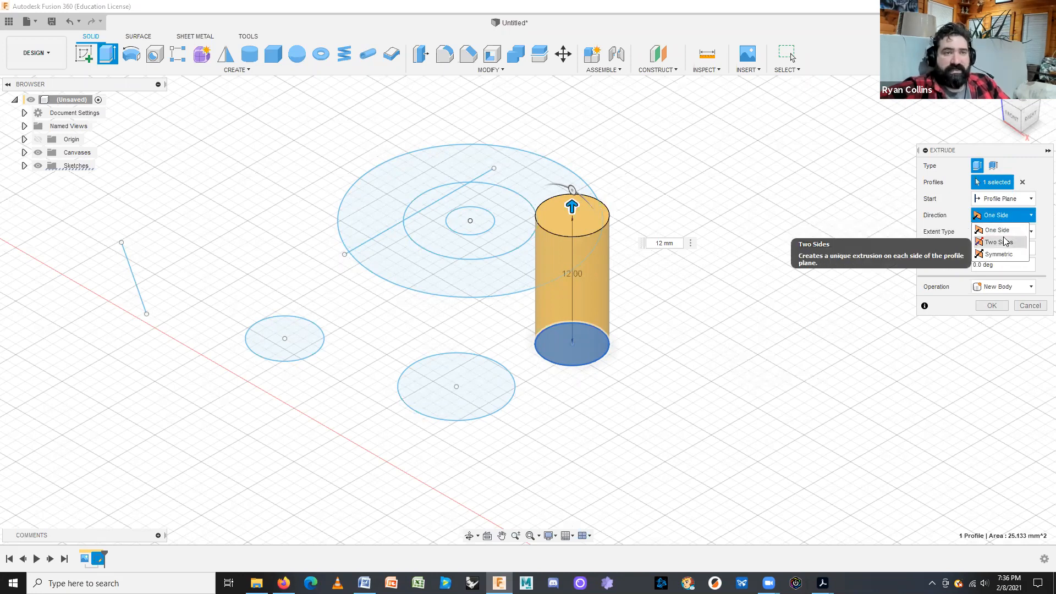
pyautogui.click(1004, 241)
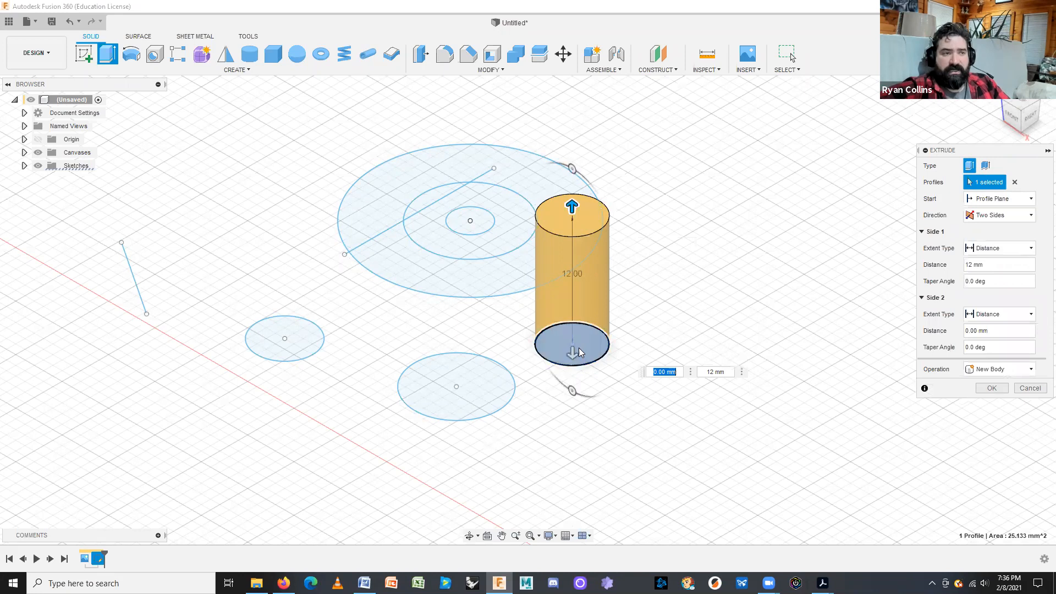
pyautogui.moveTo(572, 355); pyautogui.dragTo(575, 415)
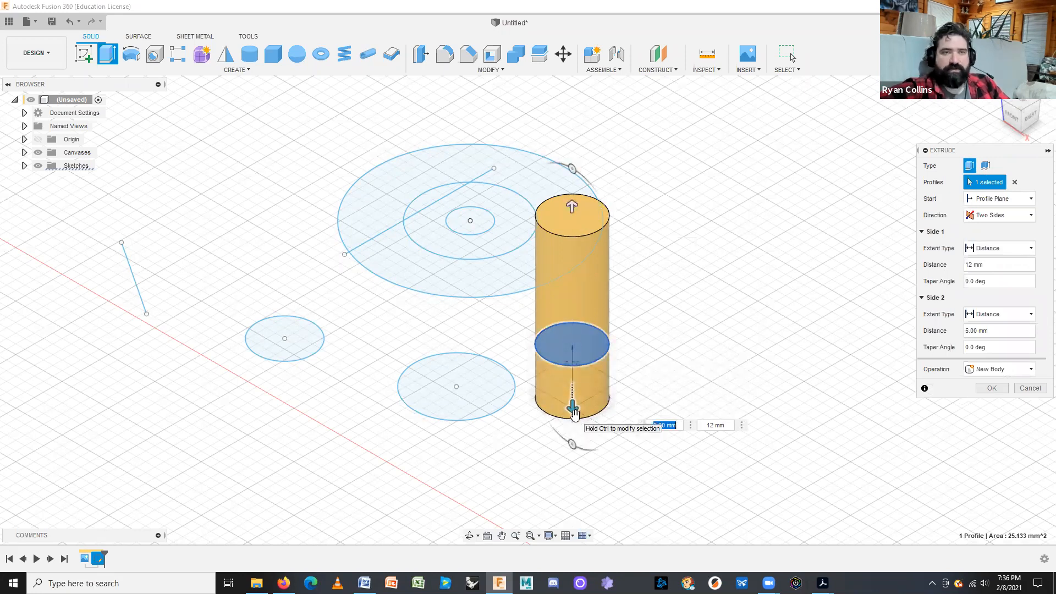
# - Make the extrusion symmetric with the 12 mm distance measured as whole length, and set the taper angle to -5 deg
pyautogui.click(999, 215)
pyautogui.click(993, 254)
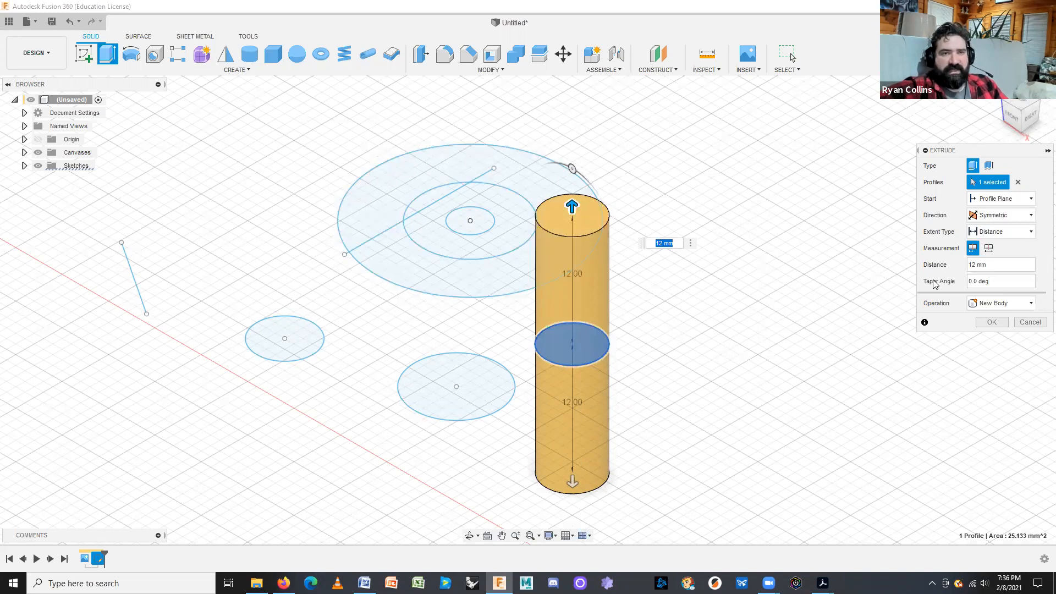
pyautogui.click(990, 248)
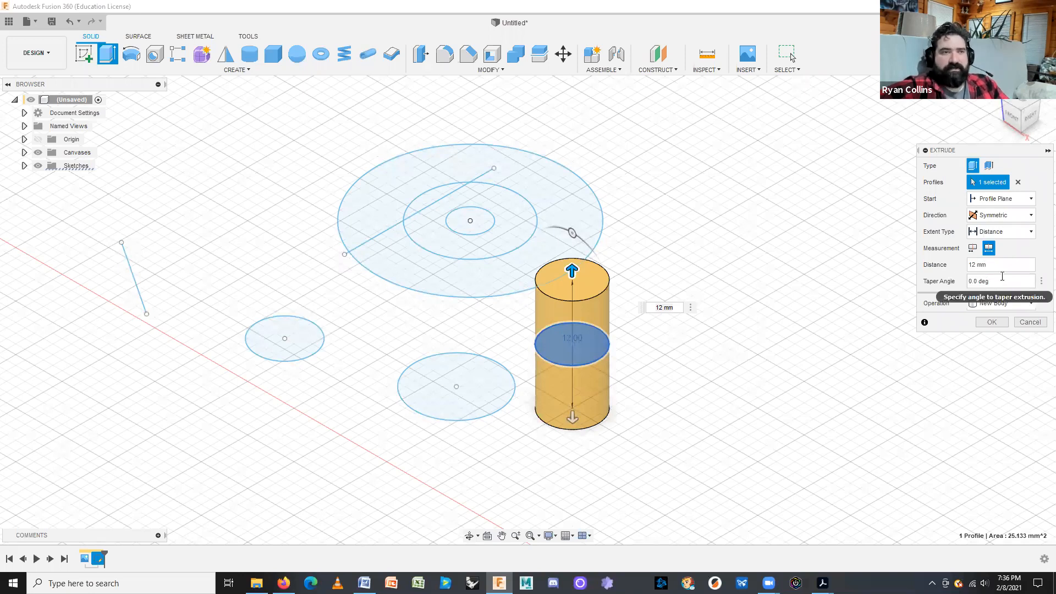
pyautogui.click(1002, 280)
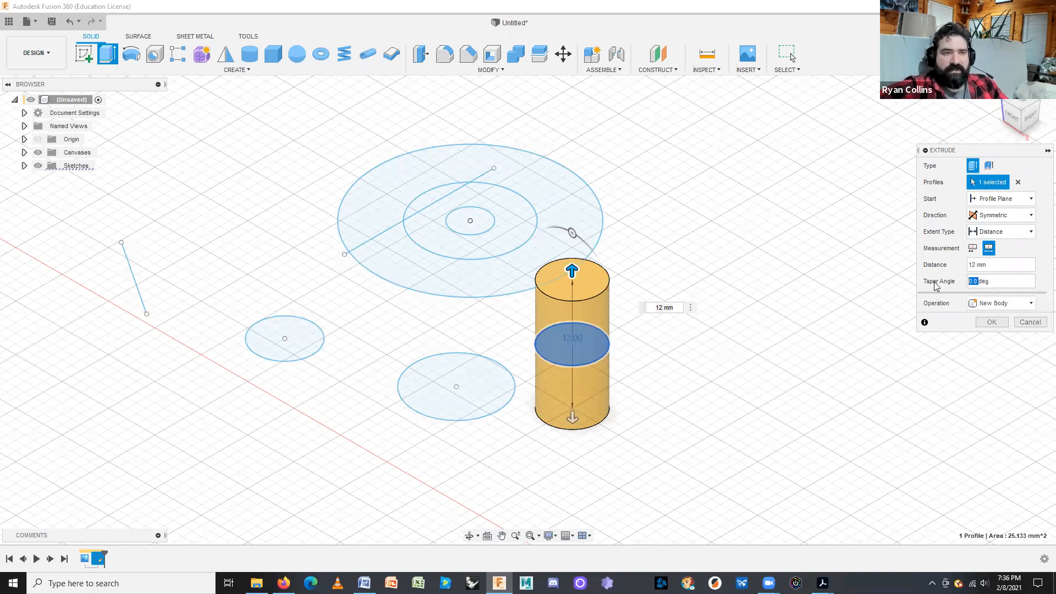
pyautogui.write('5')
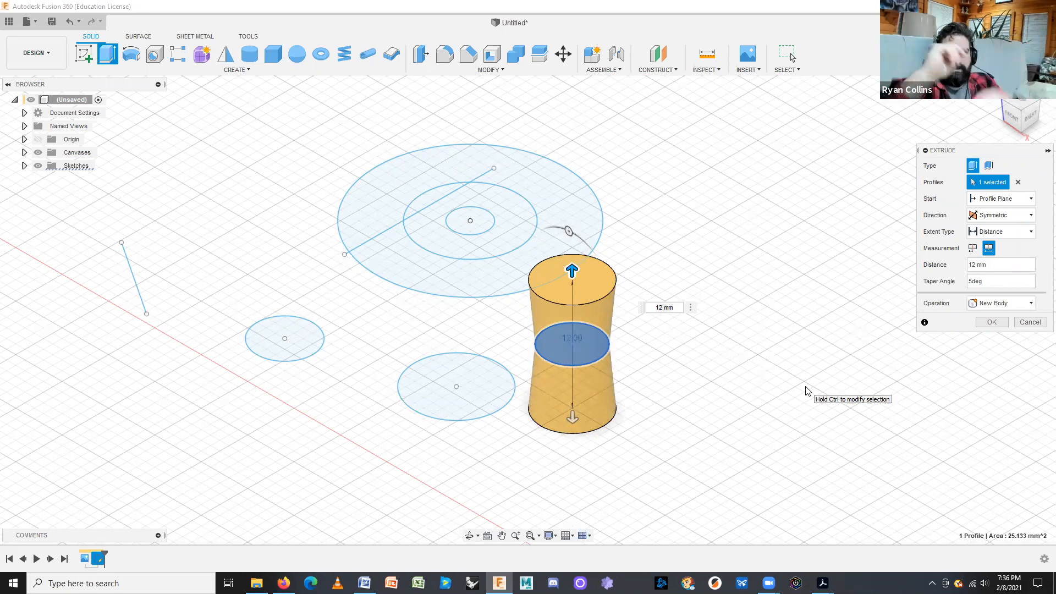
pyautogui.write('-')
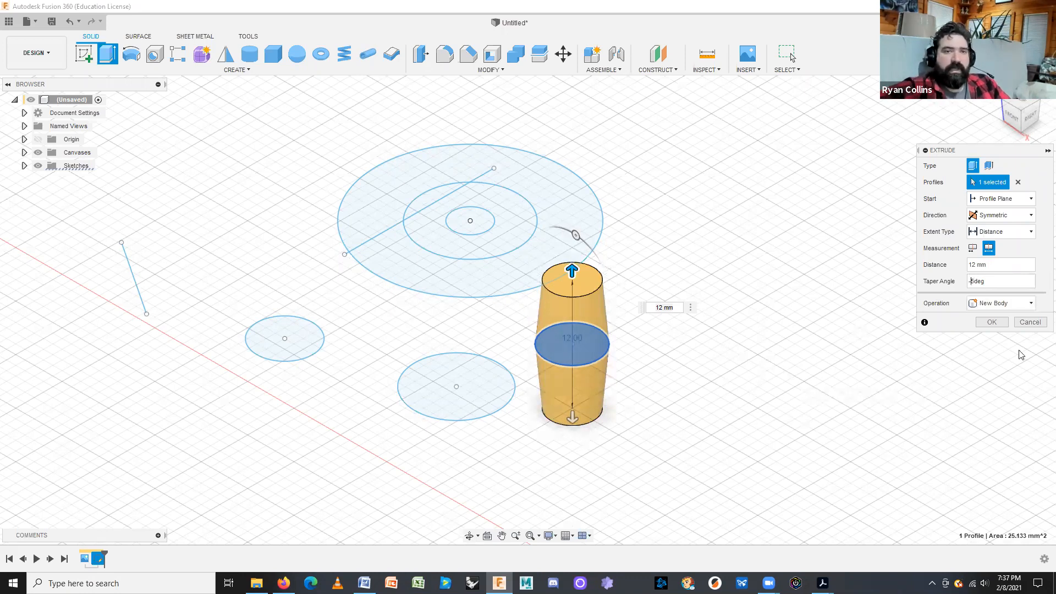
# - Review the operation choices and complete the tapered extrusion as a New Body
pyautogui.click(998, 303)
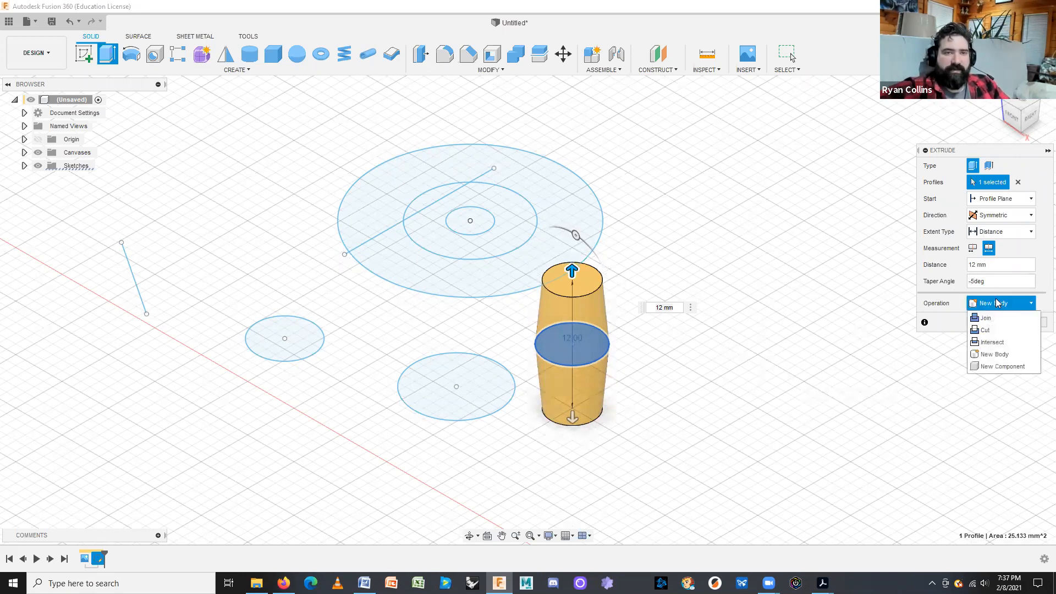
pyautogui.click(942, 307)
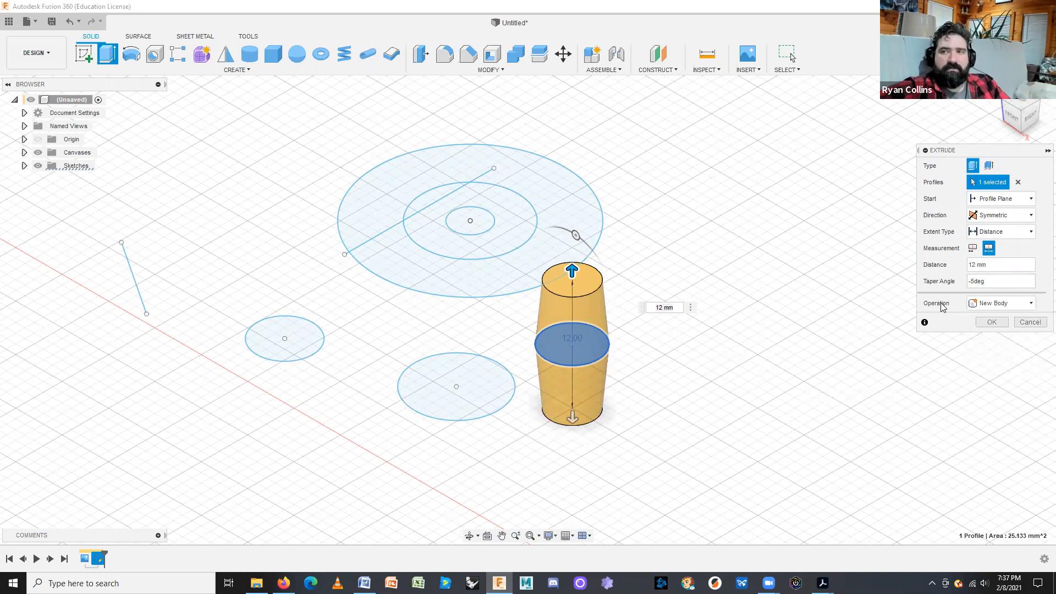
pyautogui.click(999, 303)
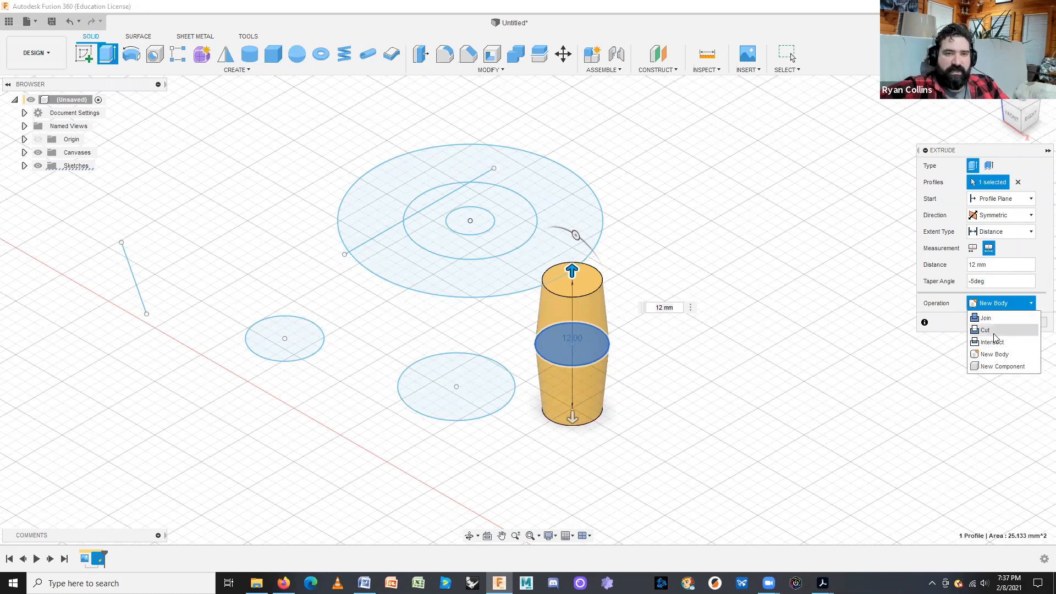
pyautogui.click(931, 322)
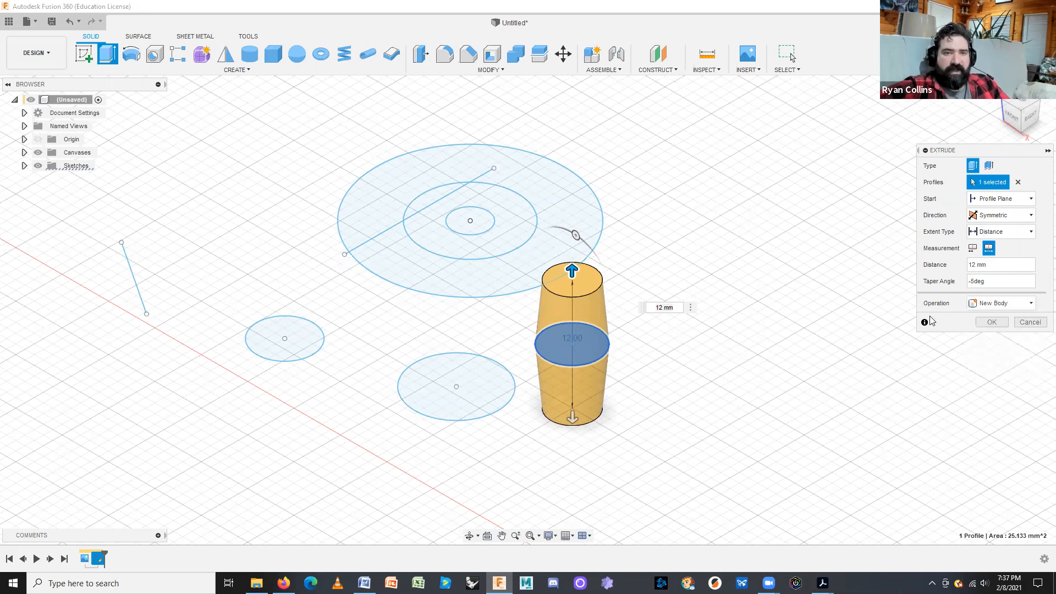
pyautogui.click(990, 323)
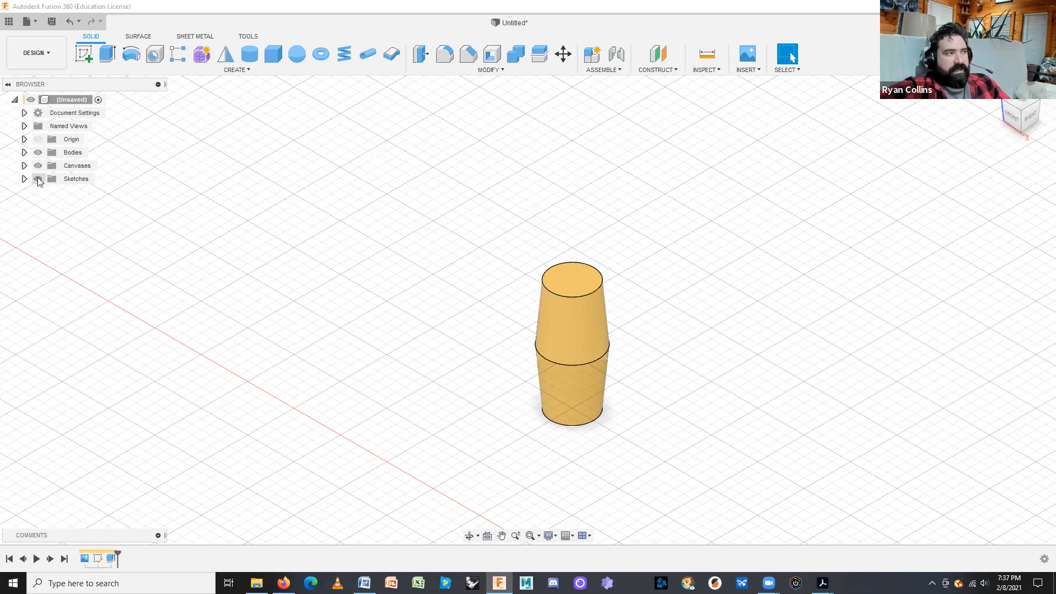
# - Make Sketch1 visible again so its remaining profiles can be used
pyautogui.click(24, 178)
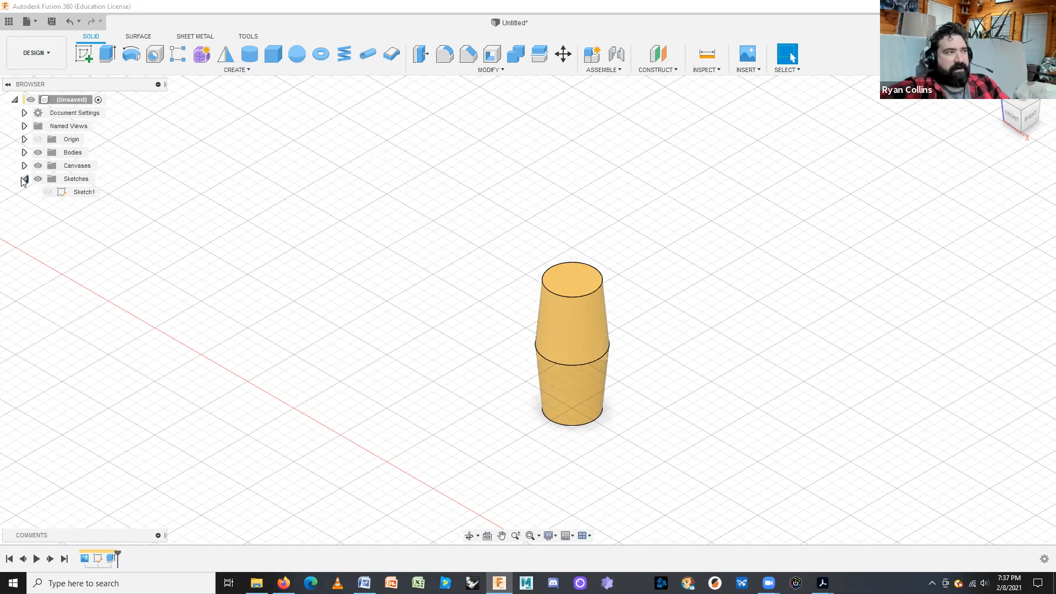
pyautogui.click(80, 195)
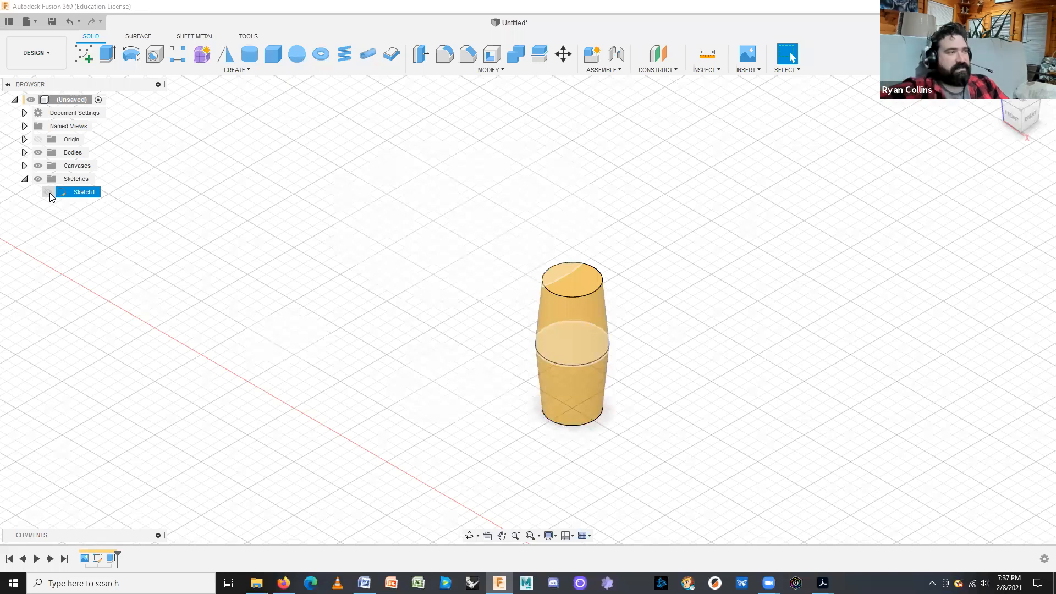
pyautogui.click(48, 192)
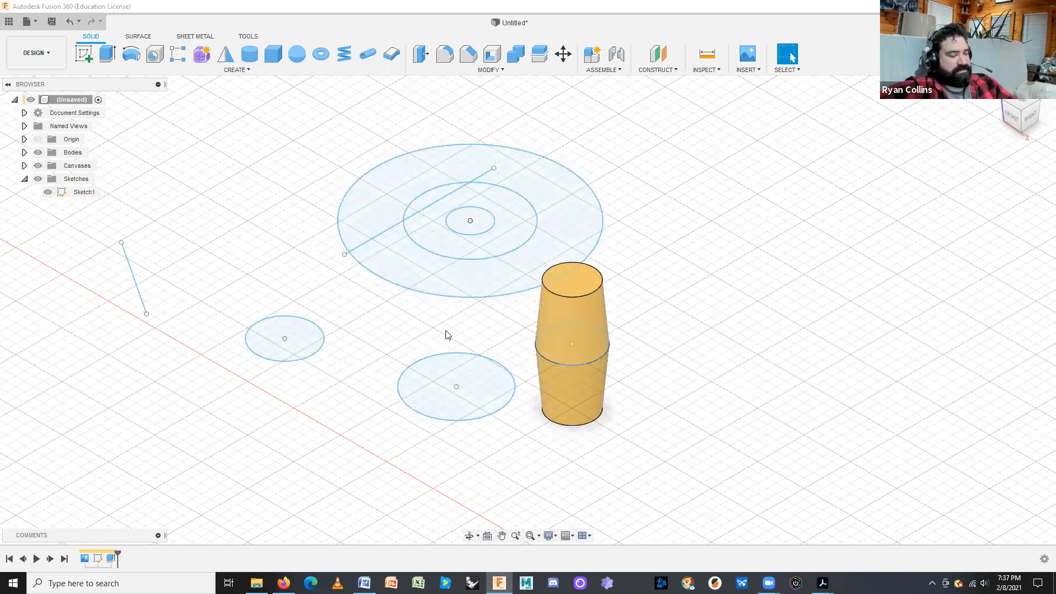
# - Select the middle circle's larger region around the inner circle, clear it, and select the narrow segment cut off by the line
pyautogui.moveTo(477, 342)
pyautogui.keyDown('shift'); pyautogui.mouseDown(button='middle')
pyautogui.moveTo(511, 342)
pyautogui.moveTo(502, 363)
pyautogui.moveTo(512, 363)
pyautogui.moveTo(596, 272)
pyautogui.moveTo(585, 303)
pyautogui.mouseUp(button='middle'); pyautogui.keyUp('shift')
pyautogui.scroll(-3, 624, 259)
pyautogui.scroll(2, 496, 332)
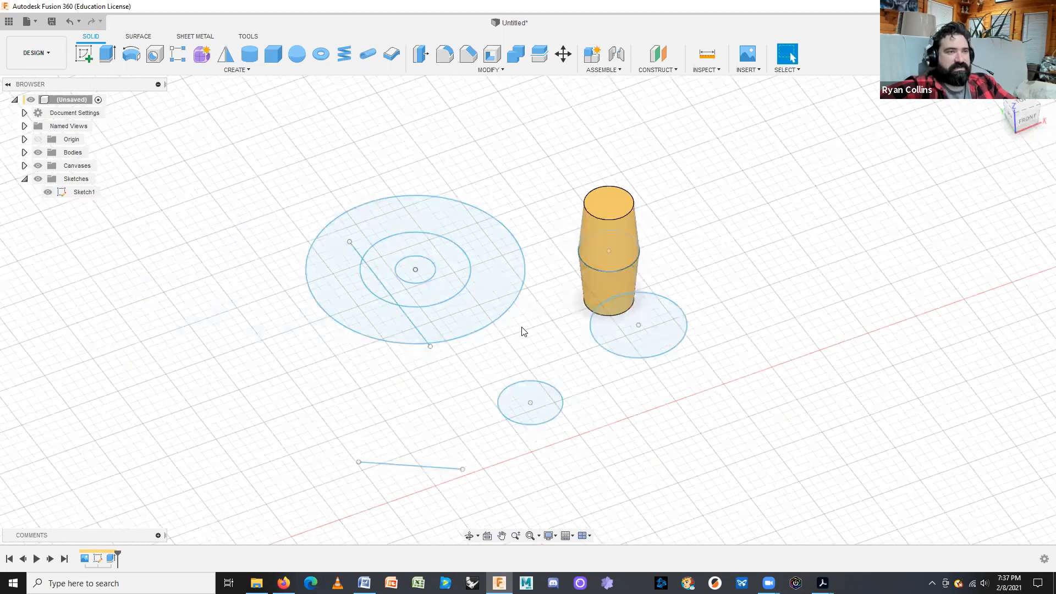
pyautogui.scroll(-2, 520, 327)
pyautogui.scroll(5, 520, 327)
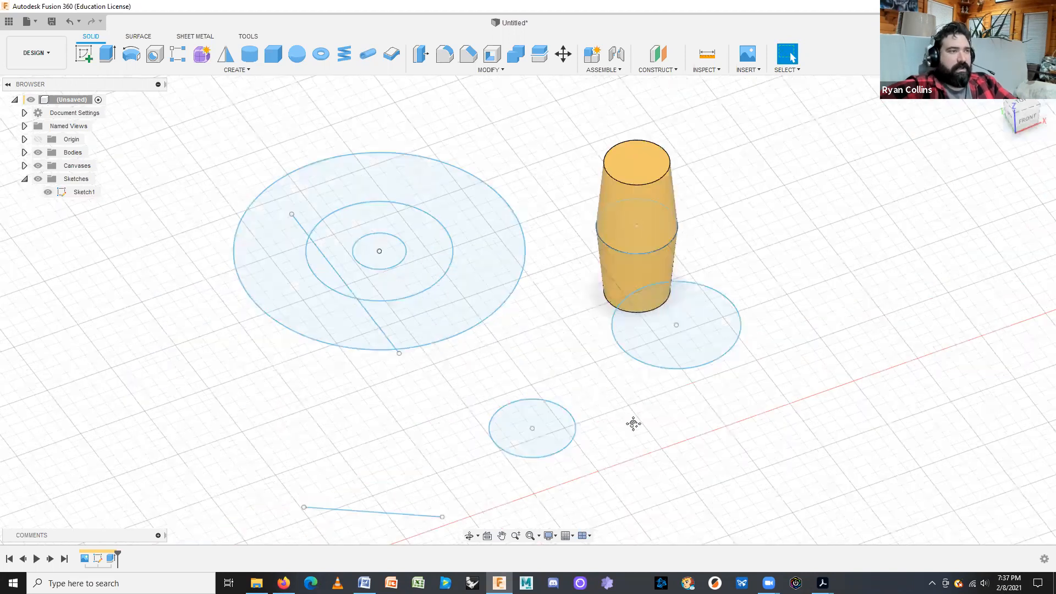
pyautogui.scroll(-1, 520, 327)
pyautogui.moveTo(496, 388); pyautogui.dragTo(591, 434, button='middle')
pyautogui.scroll(-2, 563, 429)
pyautogui.scroll(4, 563, 429)
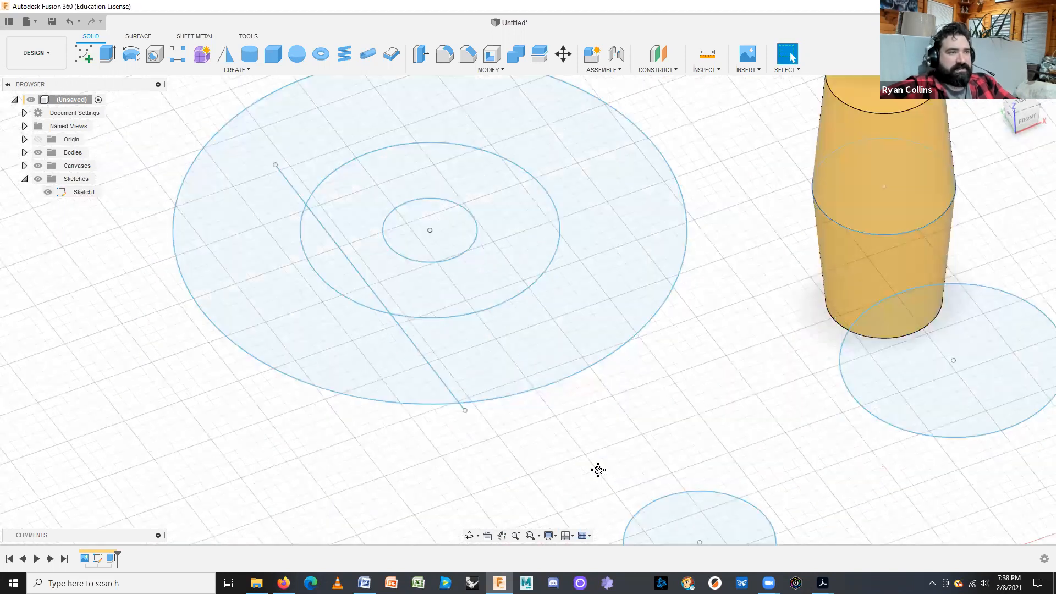
pyautogui.moveTo(610, 471); pyautogui.dragTo(661, 443, button='middle')
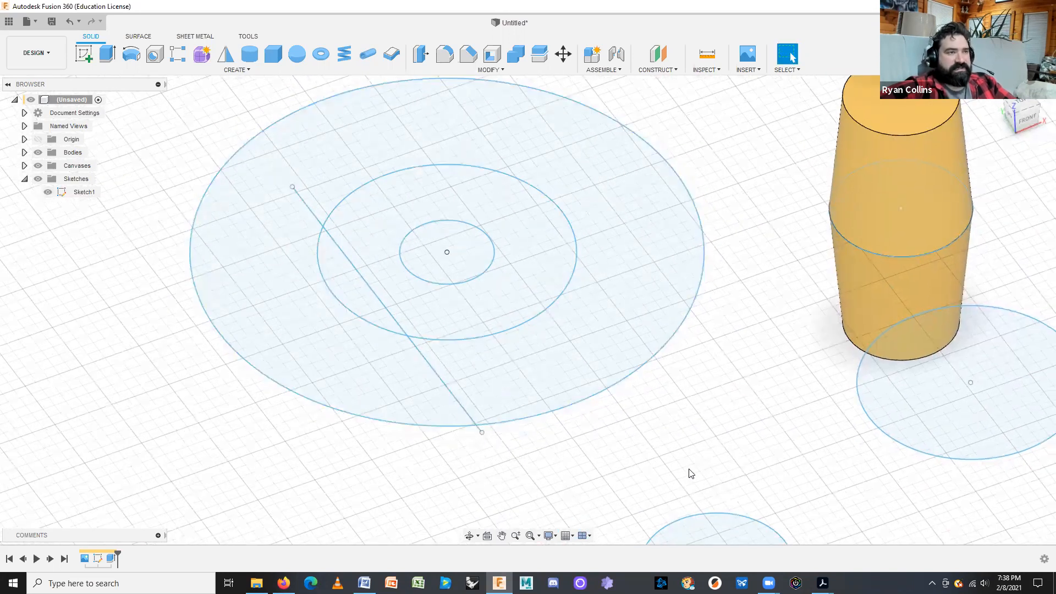
pyautogui.click(367, 273)
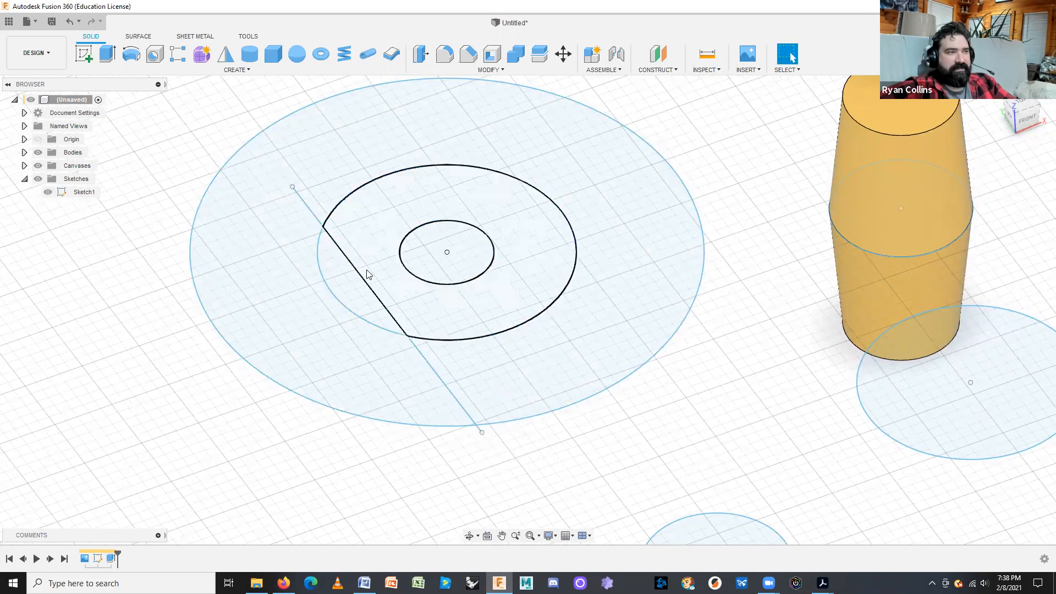
pyautogui.click(503, 298)
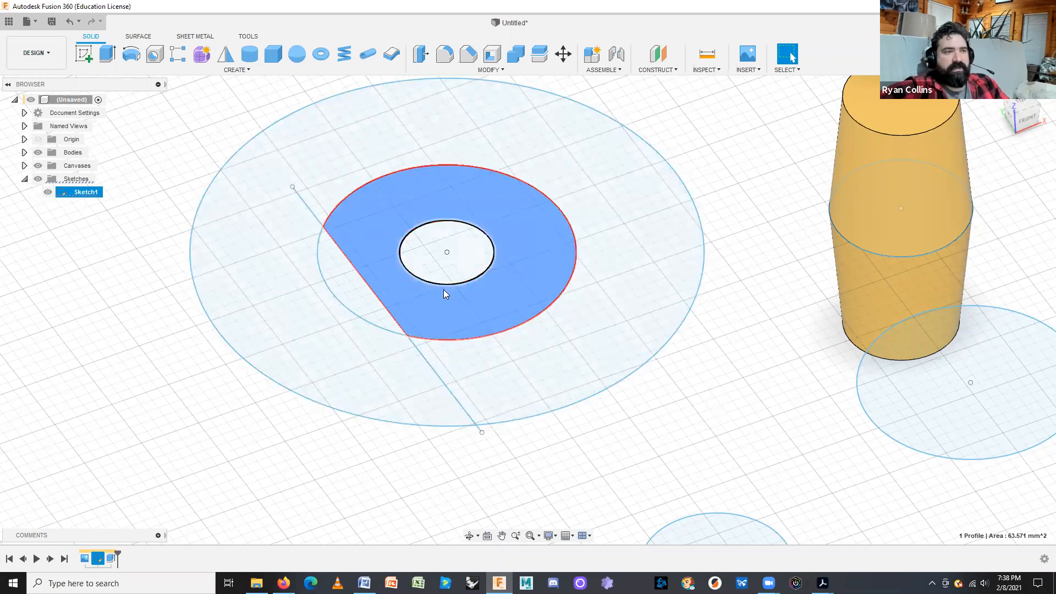
pyautogui.click(180, 394)
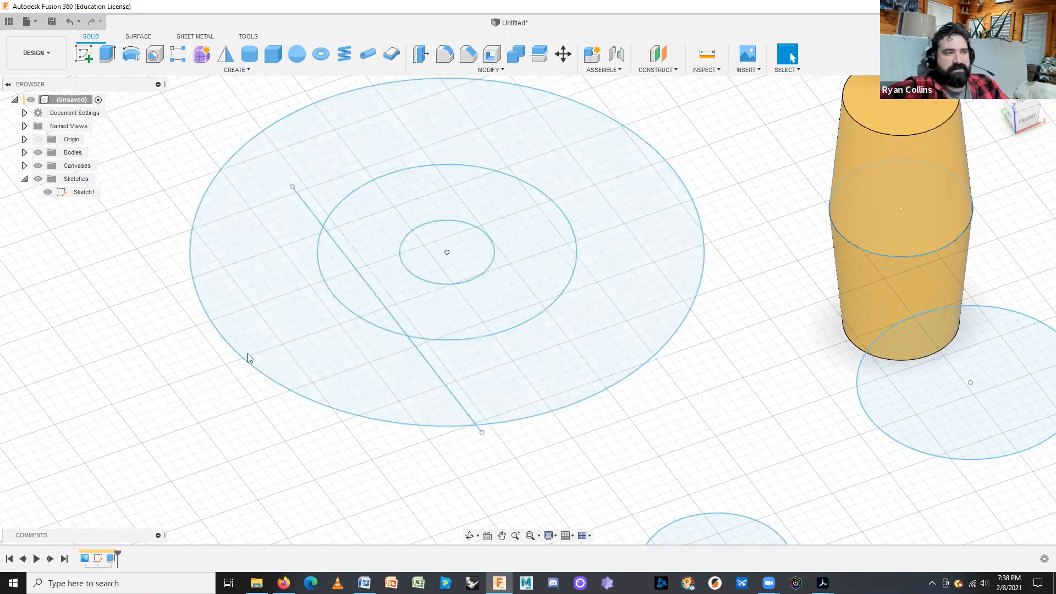
pyautogui.click(334, 280)
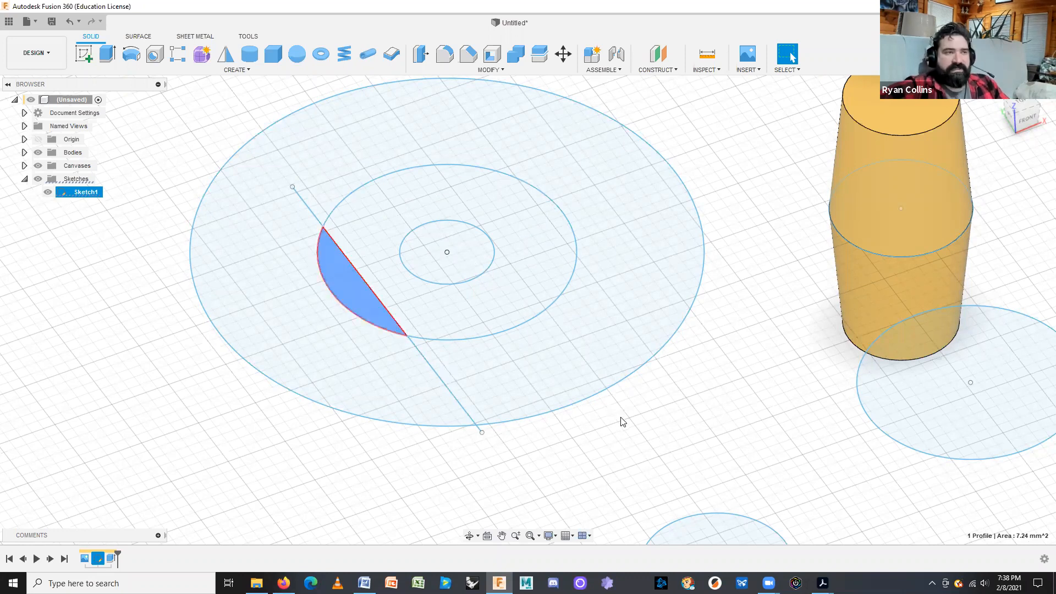
# - Select the outer ring region in place of the narrow segment, and clear the selection again
pyautogui.press('Escape')
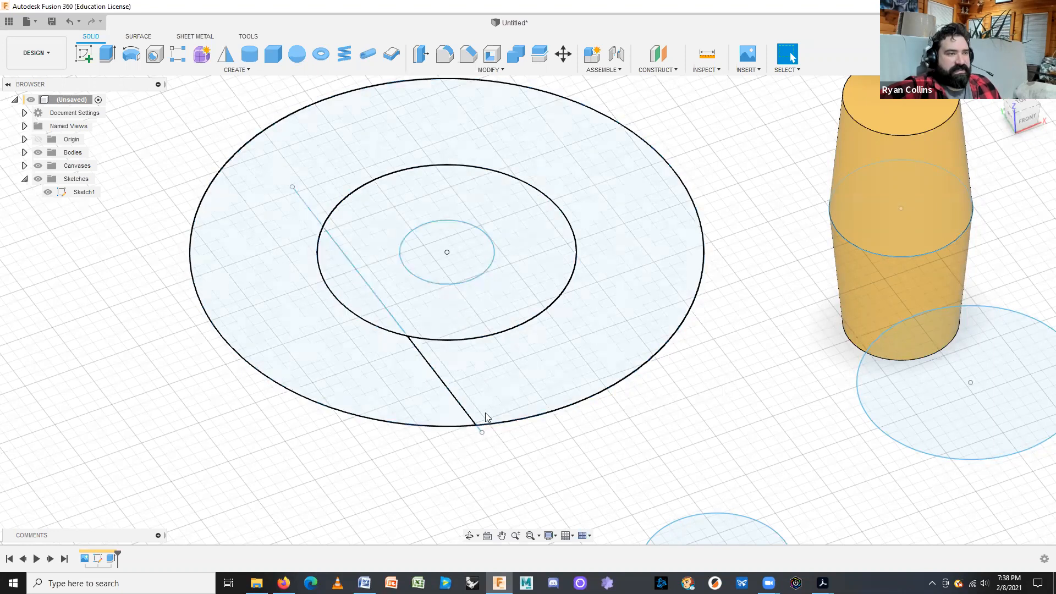
pyautogui.click(474, 389)
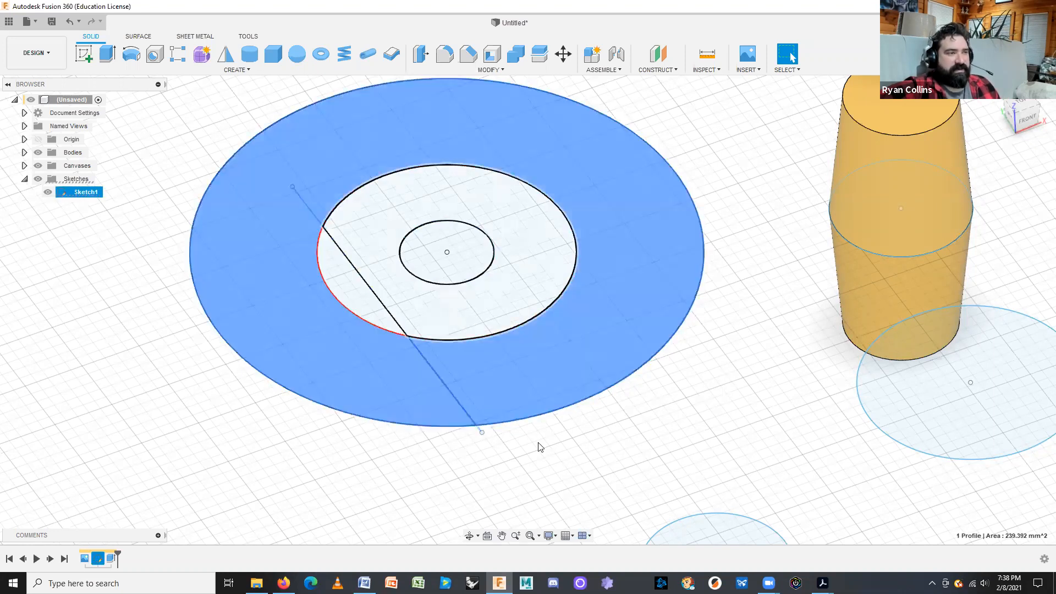
pyautogui.click(665, 452)
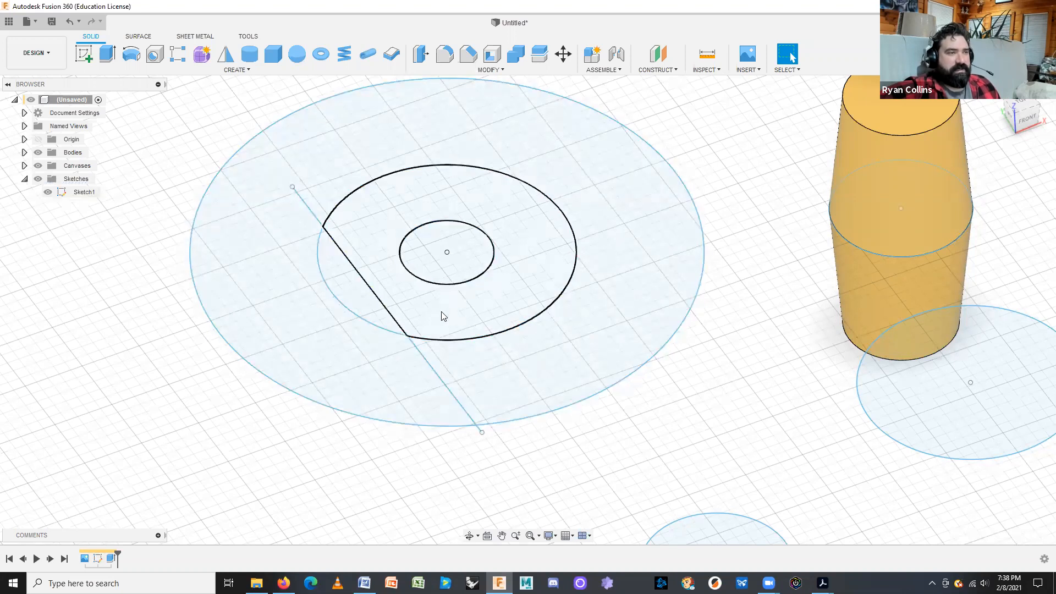
# - Extrude the D-shaped region around the inner circle 3 mm upward as a New Body
pyautogui.click(441, 312)
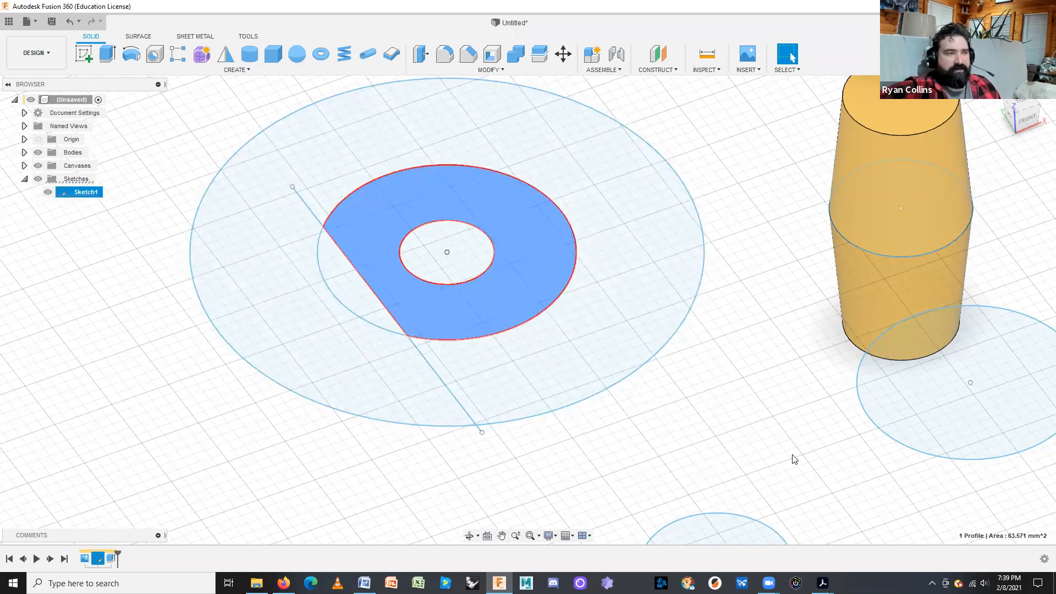
pyautogui.click(108, 55)
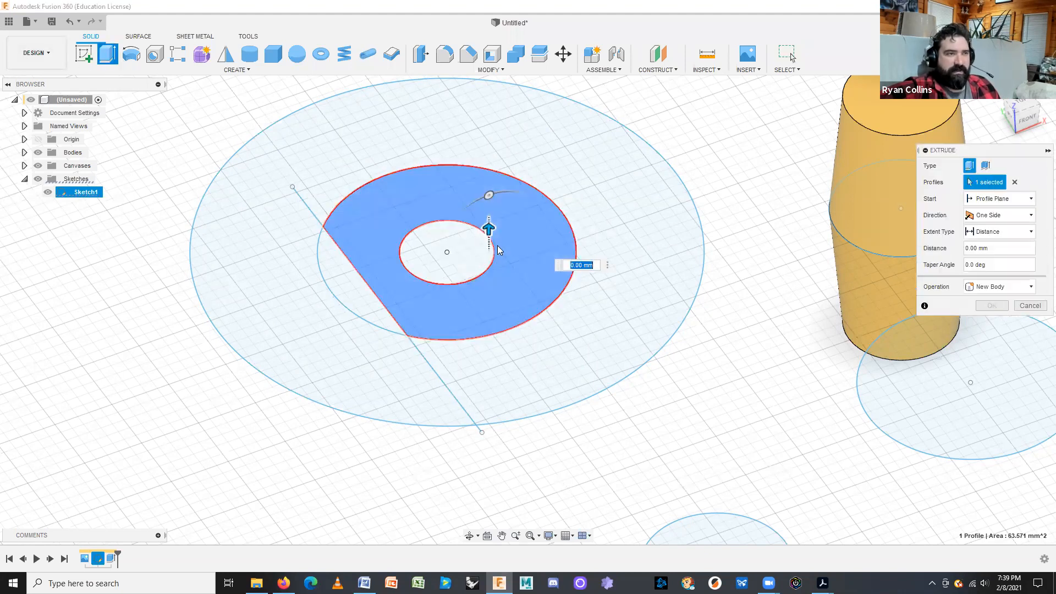
pyautogui.moveTo(488, 228); pyautogui.dragTo(486, 175)
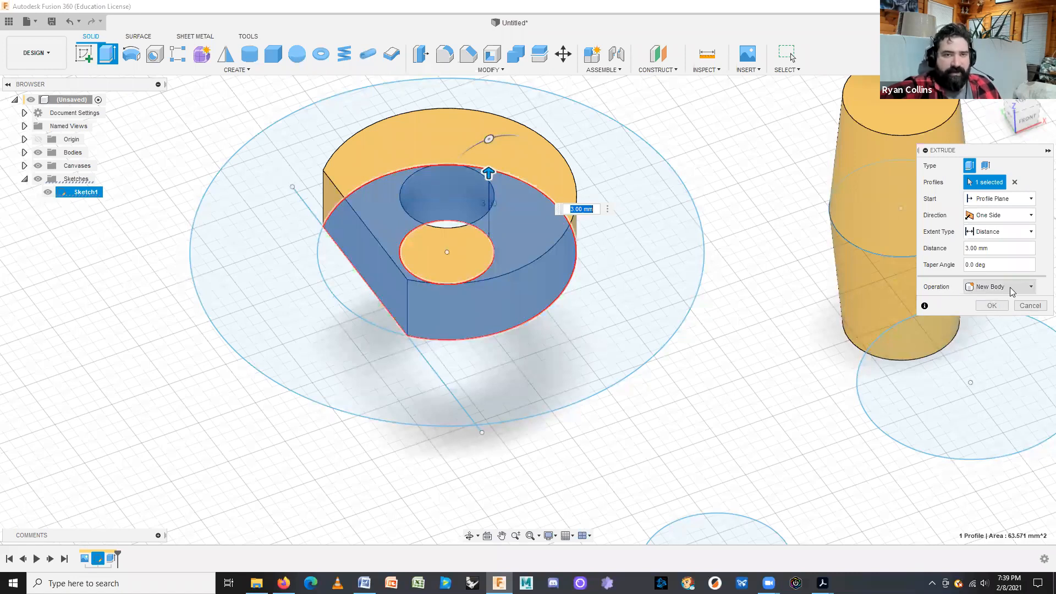
pyautogui.click(991, 306)
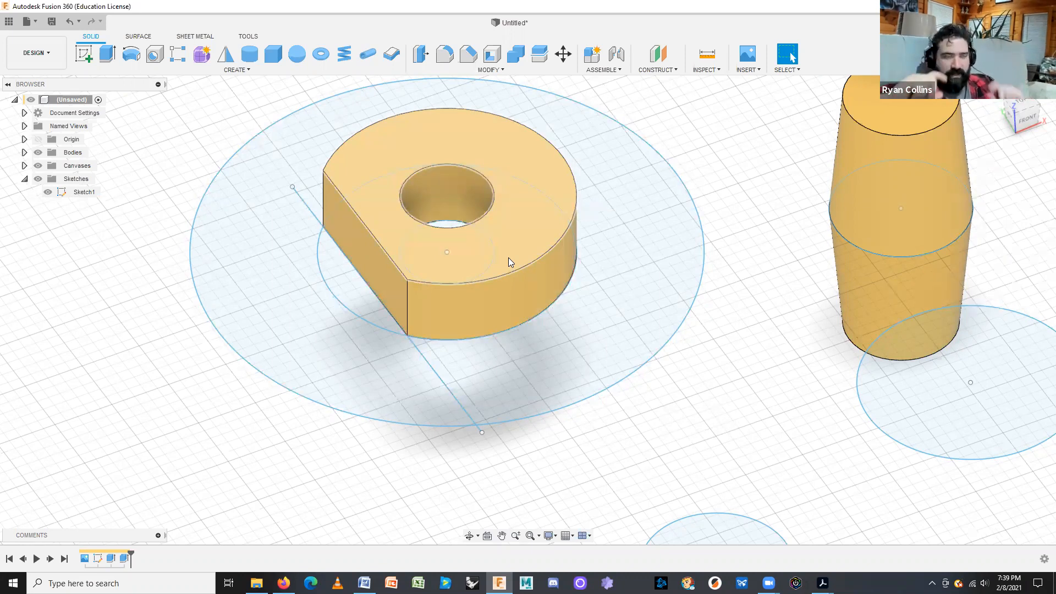
# - Set up an extrusion of the outer ring region with a distance of -2 mm and inspect it from below
pyautogui.click(607, 336)
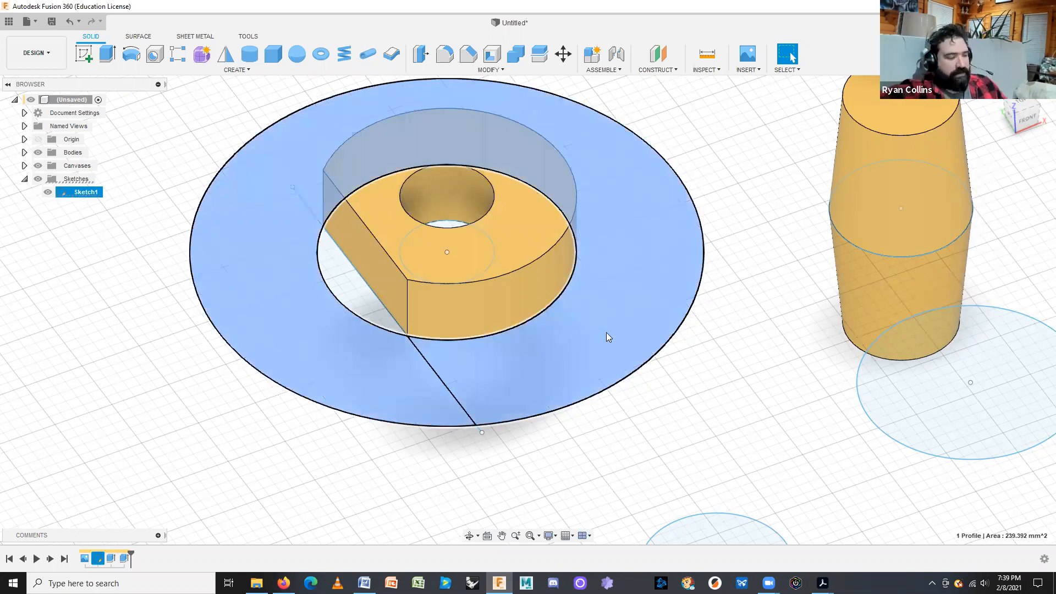
pyautogui.press('e')
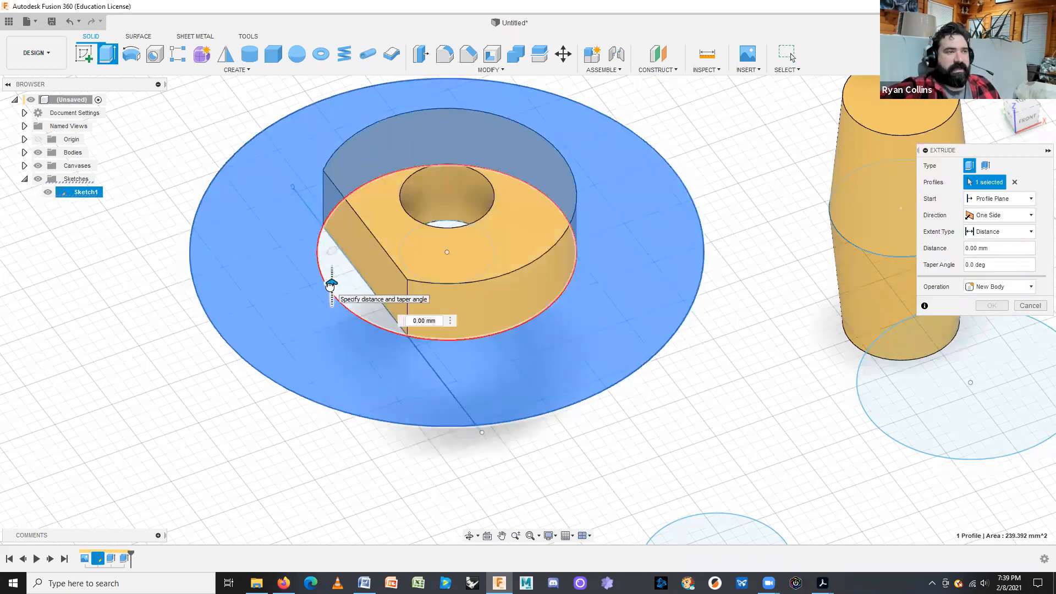
pyautogui.moveTo(330, 297); pyautogui.dragTo(329, 323)
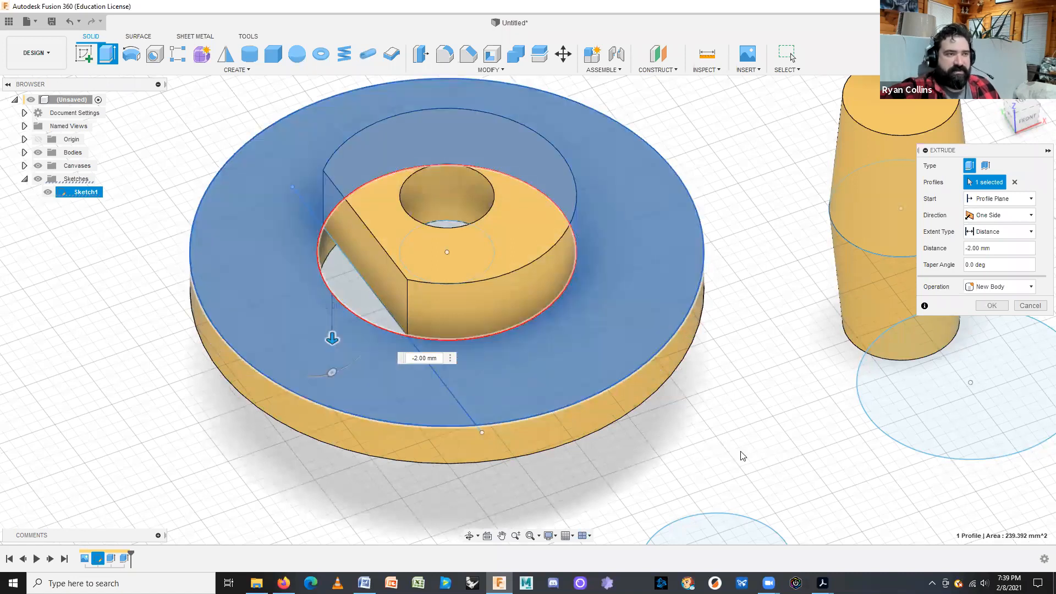
pyautogui.keyDown('shift'); pyautogui.moveTo(727, 445); pyautogui.dragTo(618, 278, button='middle'); pyautogui.keyUp('shift')
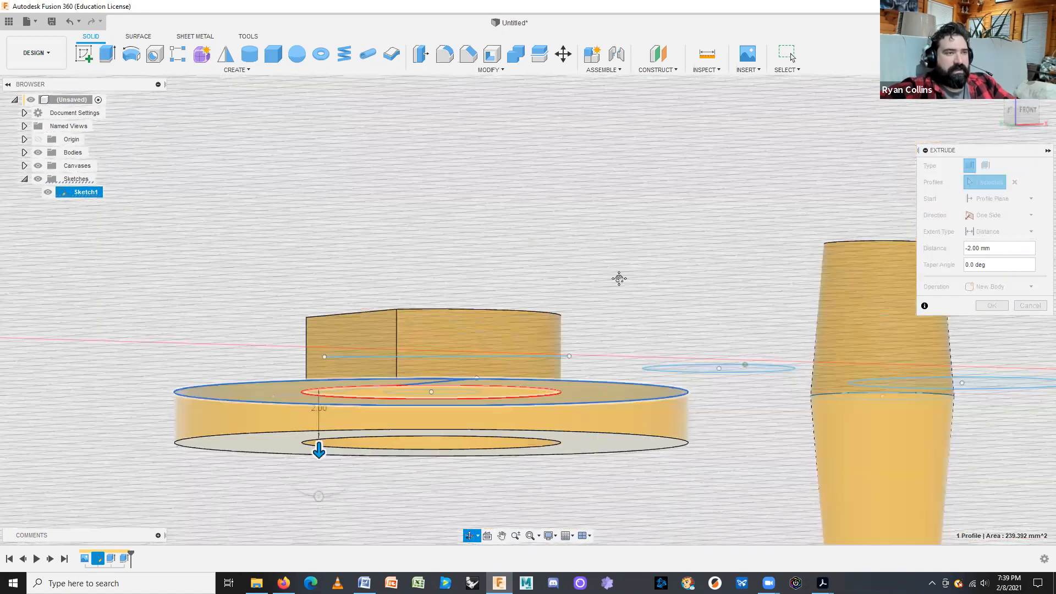
pyautogui.keyDown('shift'); pyautogui.moveTo(715, 143); pyautogui.dragTo(880, 268, button='middle'); pyautogui.keyUp('shift')
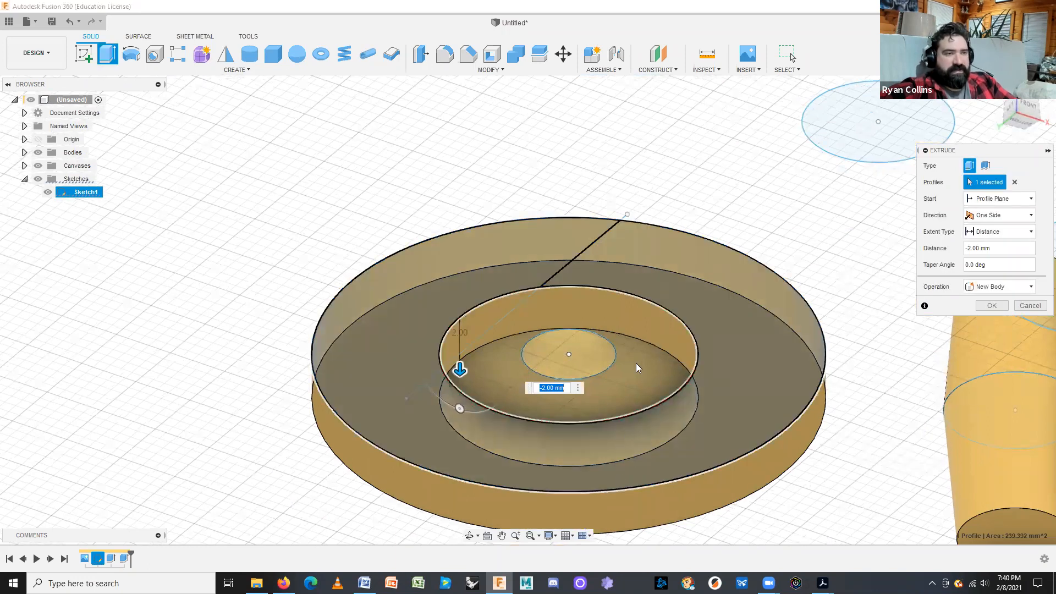
pyautogui.moveTo(770, 334)
pyautogui.keyDown('shift'); pyautogui.mouseDown(button='middle')
pyautogui.moveTo(764, 372)
pyautogui.moveTo(761, 347)
pyautogui.mouseUp(button='middle'); pyautogui.keyUp('shift')
pyautogui.keyDown('shift'); pyautogui.moveTo(647, 377); pyautogui.dragTo(672, 359, button='middle'); pyautogui.keyUp('shift')
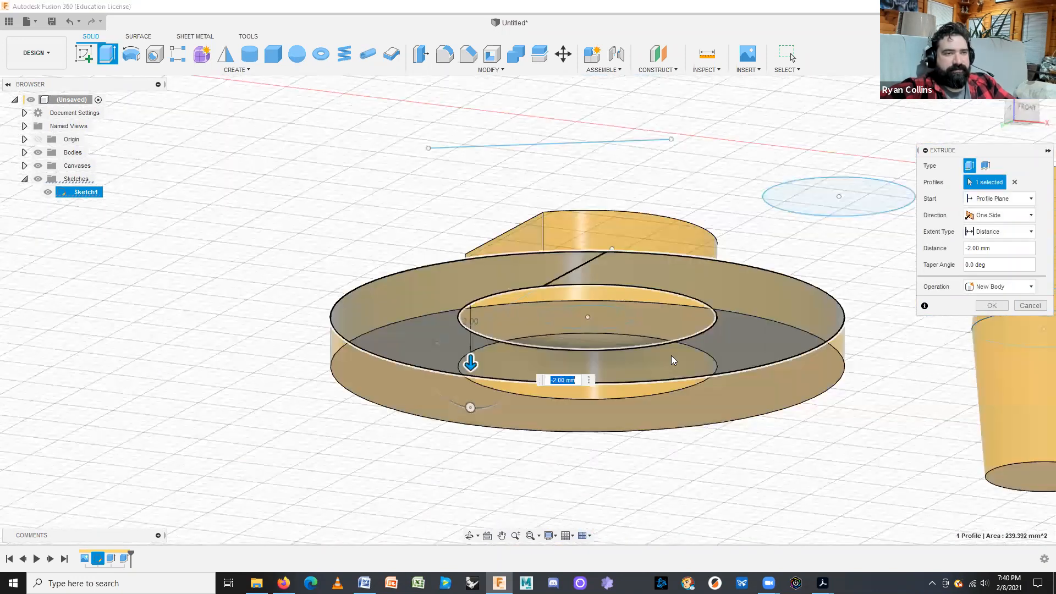
# - Replace the extrusion's profiles with the D-shaped region and the outer ring, and complete it at -2 mm as a Join
pyautogui.click(1015, 182)
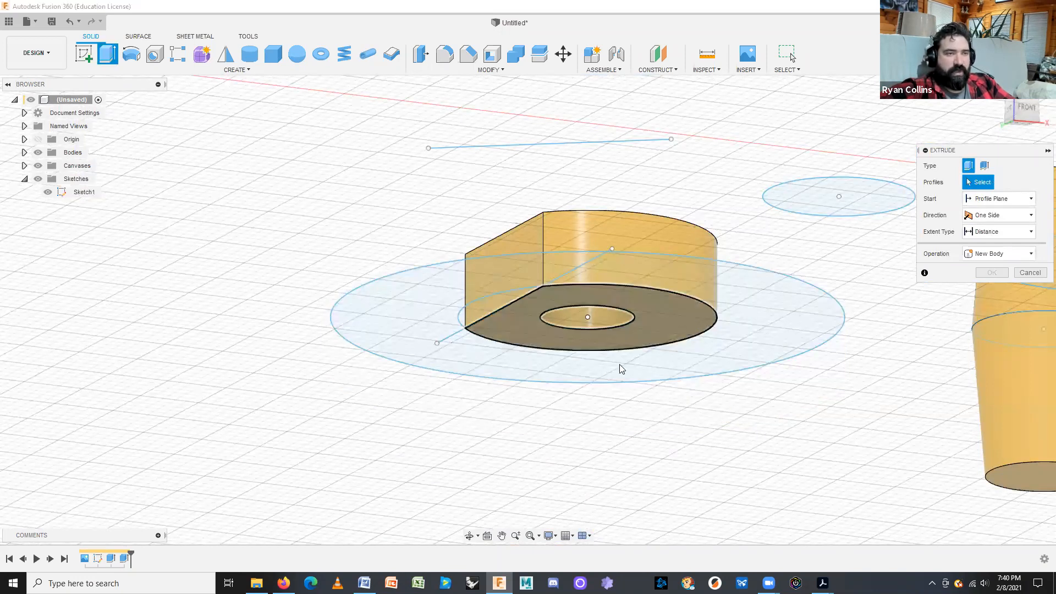
pyautogui.click(654, 328)
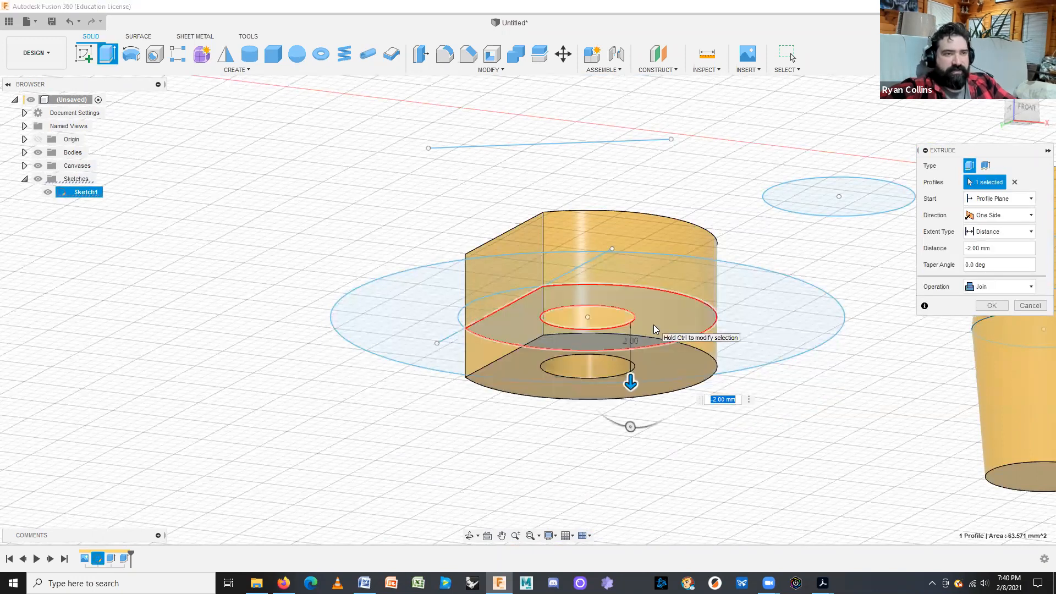
pyautogui.click(762, 300)
pyautogui.keyDown('shift'); pyautogui.moveTo(870, 419); pyautogui.dragTo(869, 374, button='middle'); pyautogui.keyUp('shift')
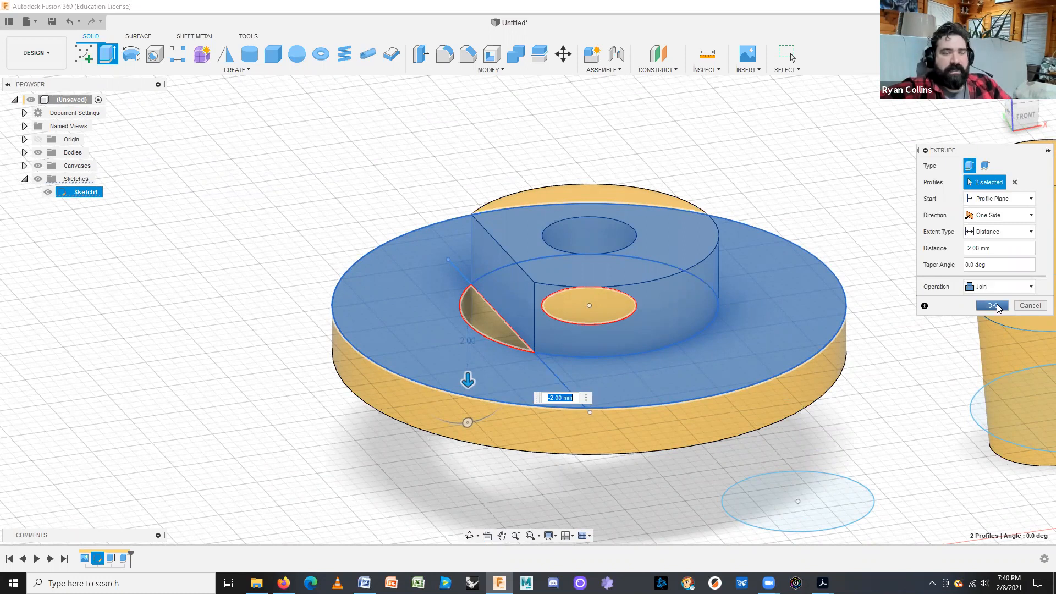
pyautogui.click(994, 306)
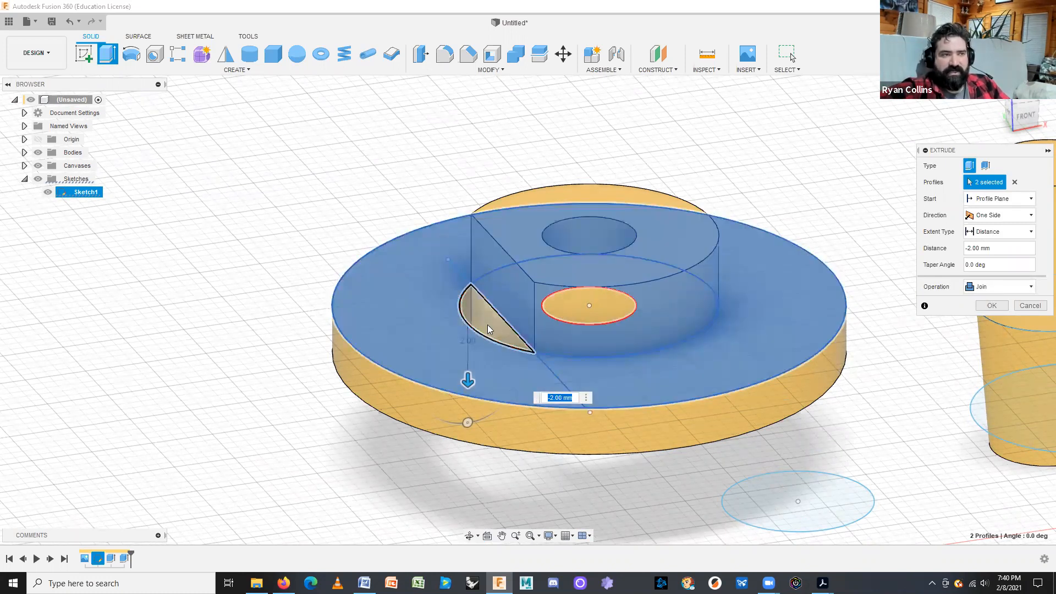
pyautogui.click(991, 306)
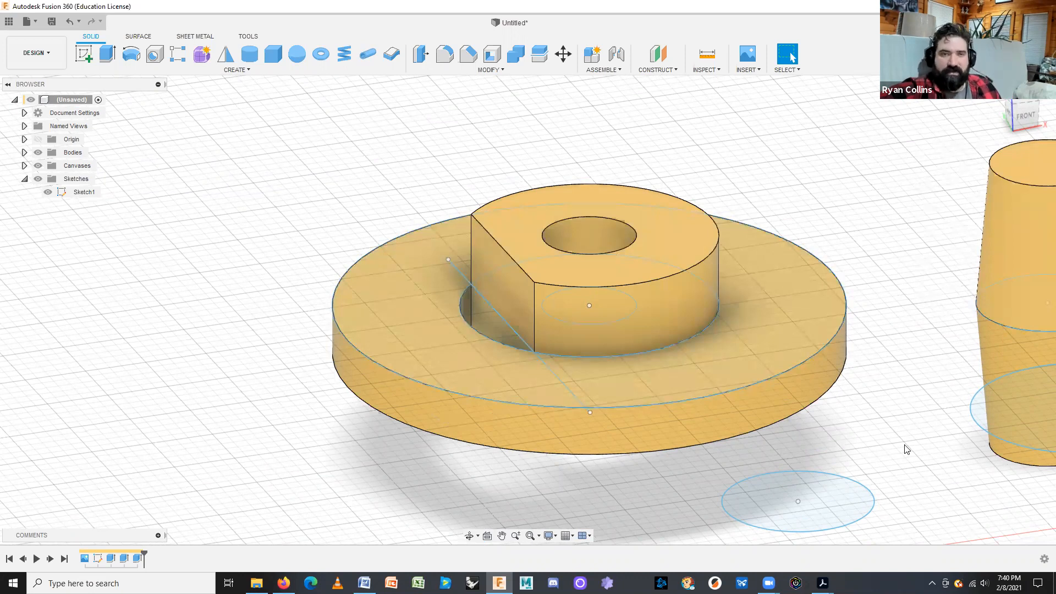
# - Hide Sketch1 and start a new sketch on the top face of the raised D-shaped boss
pyautogui.keyDown('shift'); pyautogui.moveTo(898, 396); pyautogui.dragTo(88, 200, button='middle'); pyautogui.keyUp('shift')
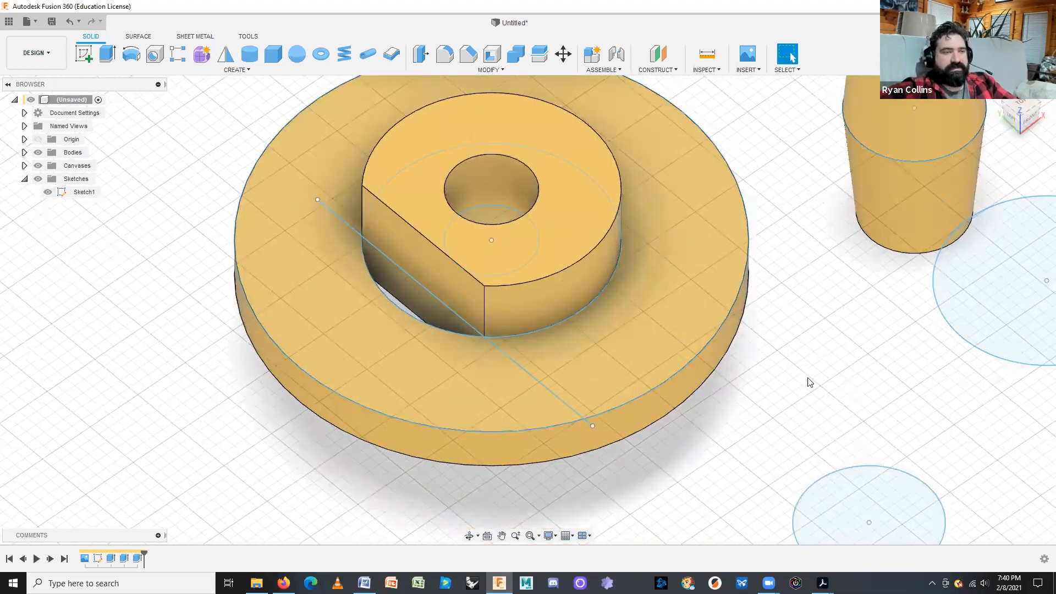
pyautogui.scroll(-3, 807, 379)
pyautogui.scroll(4, 802, 377)
pyautogui.scroll(-5, 837, 391)
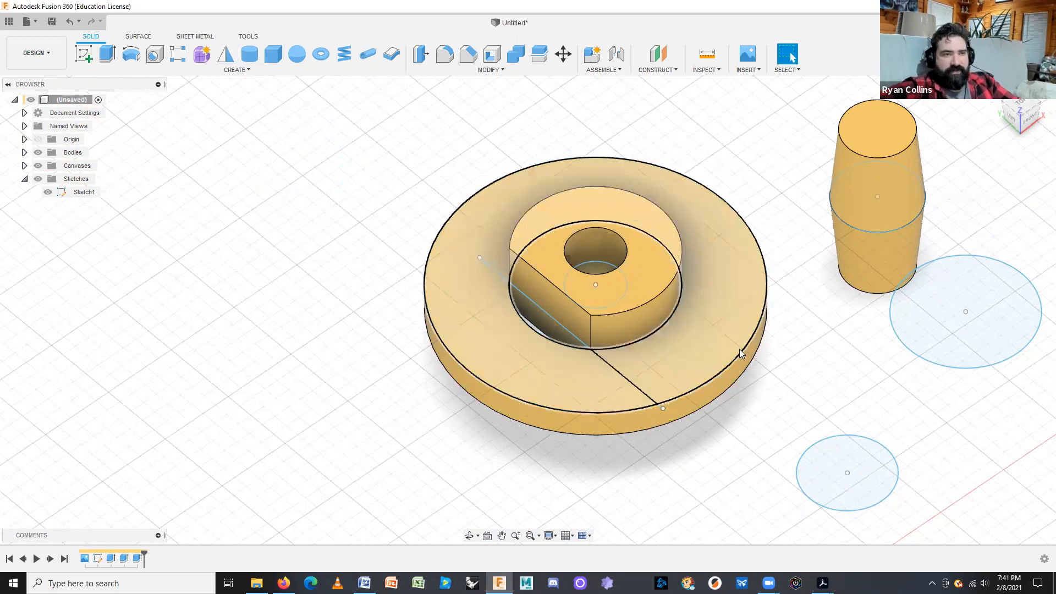
pyautogui.click(48, 192)
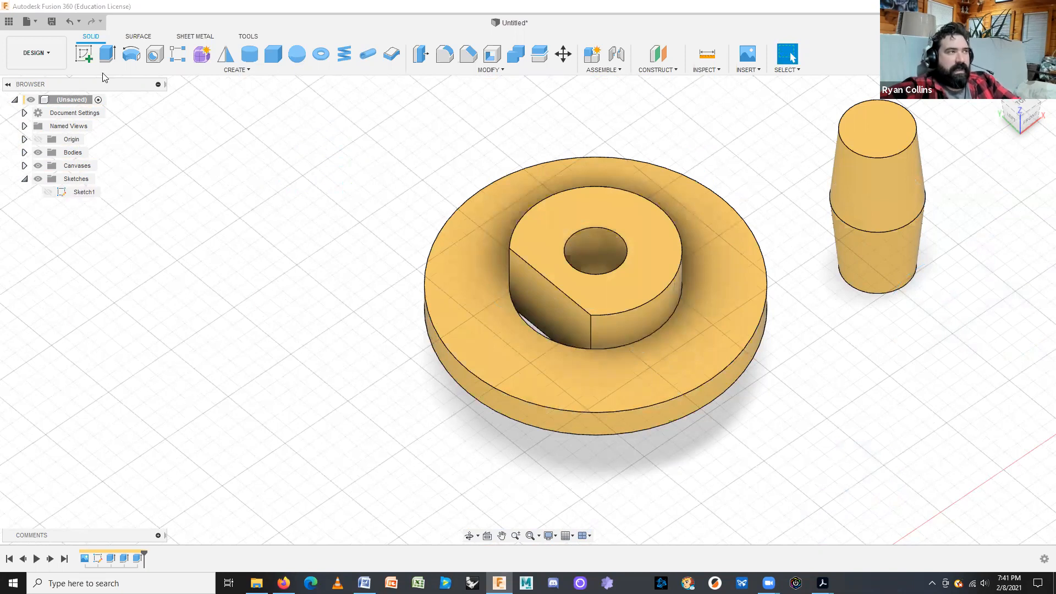
pyautogui.click(83, 54)
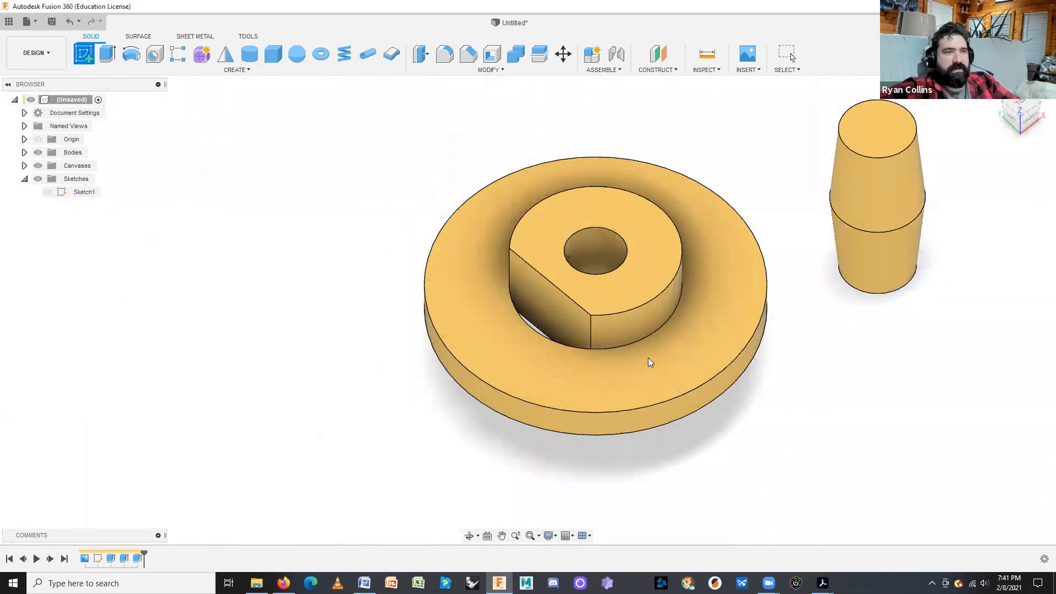
pyautogui.click(719, 408)
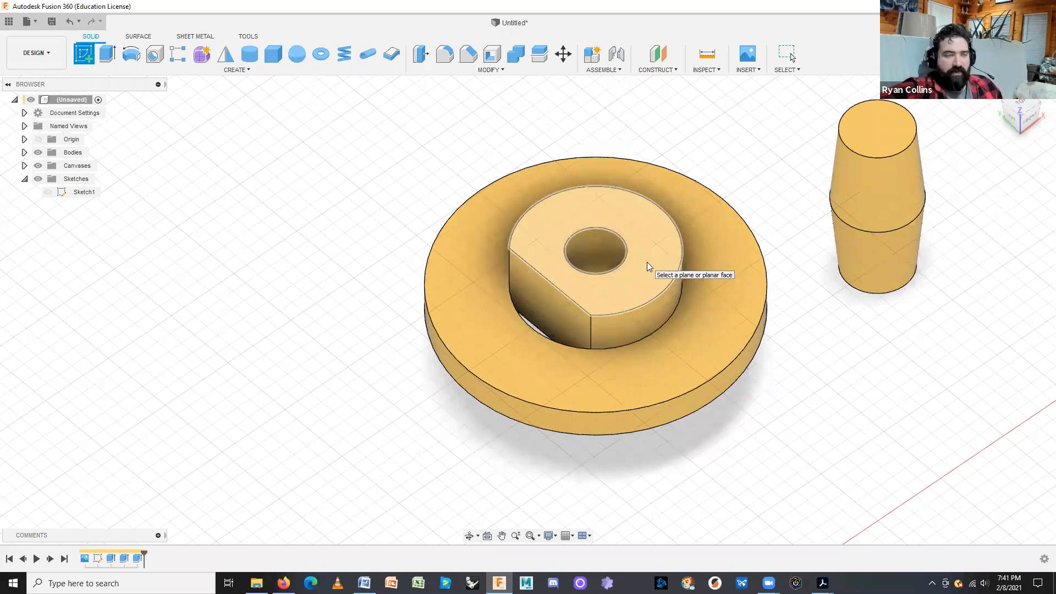
pyautogui.click(647, 263)
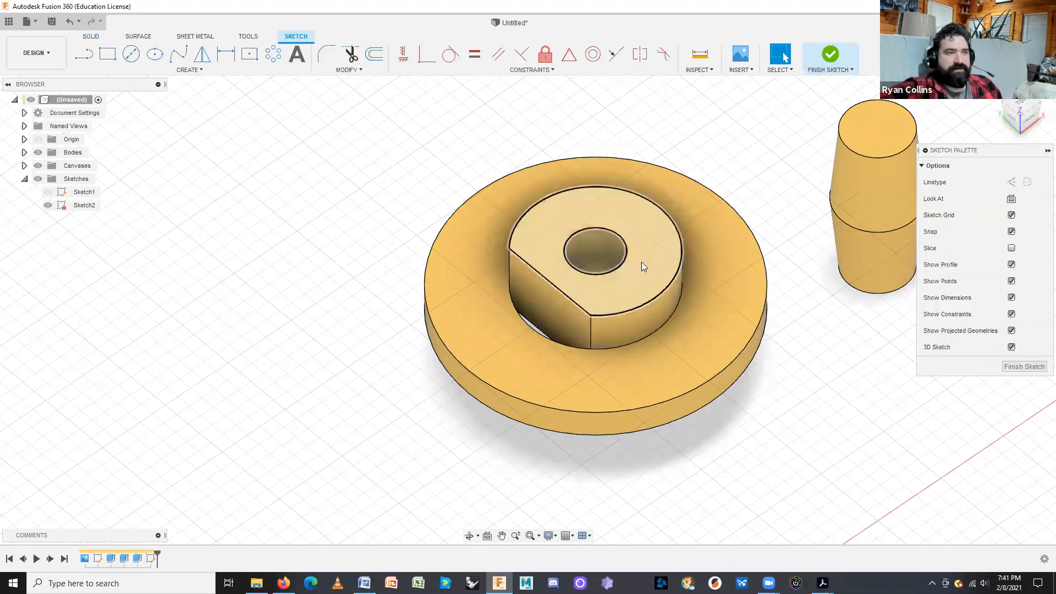
# - Draw two circles about 1.6 mm and 2 mm in diameter on the boss's top face, on different sides of the hole
pyautogui.scroll(5, 631, 251)
pyautogui.press('r')
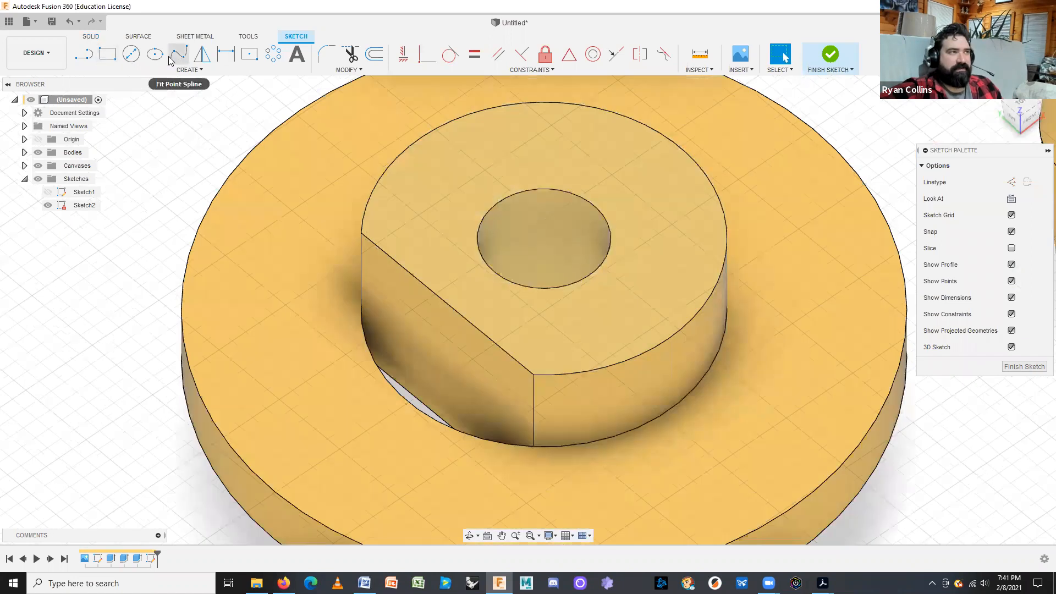
pyautogui.click(131, 53)
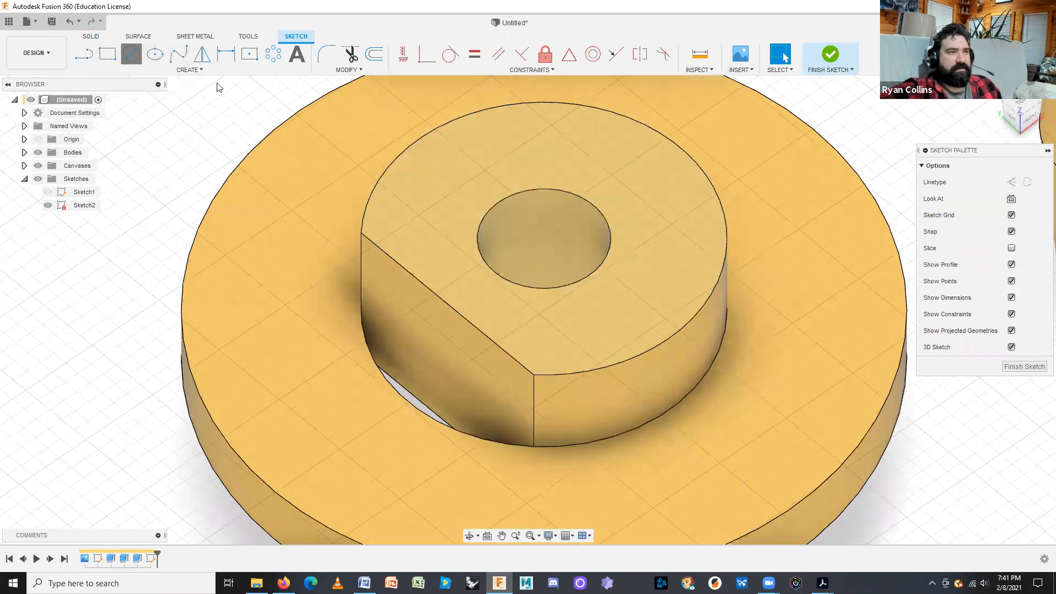
pyautogui.click(671, 226)
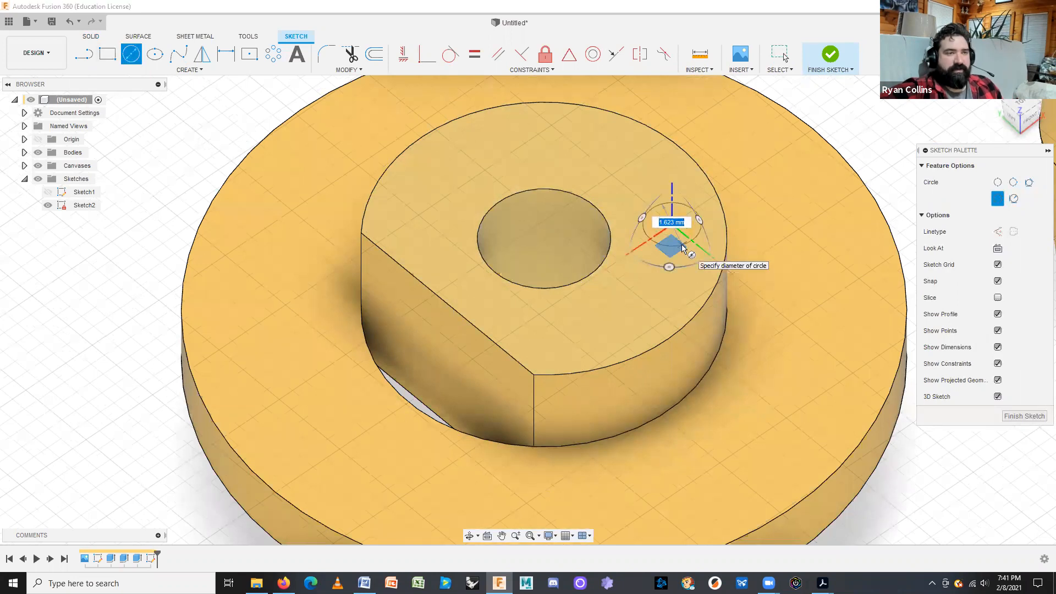
pyautogui.click(683, 248)
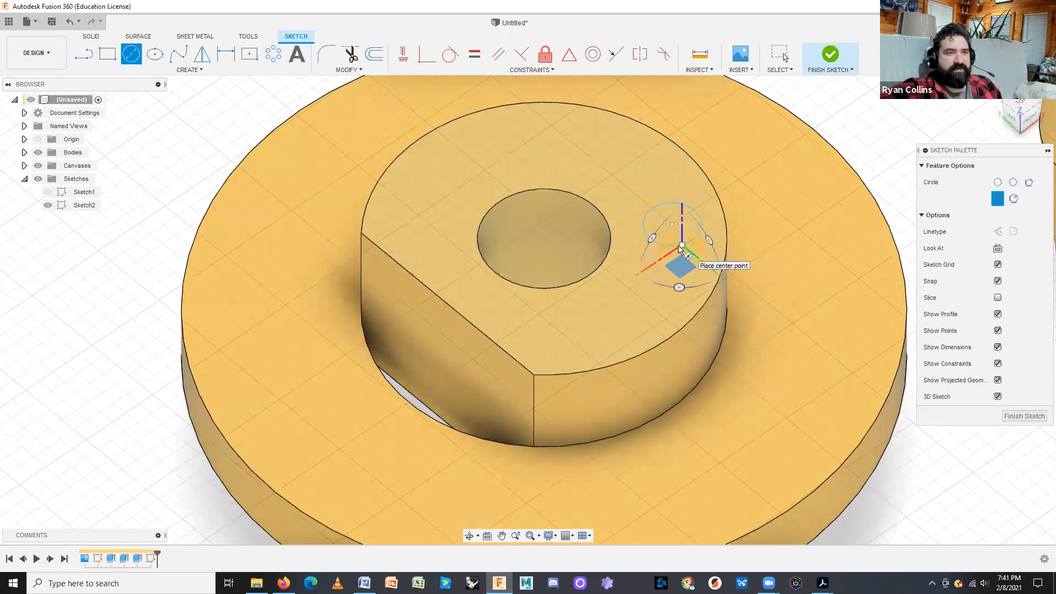
pyautogui.click(498, 161)
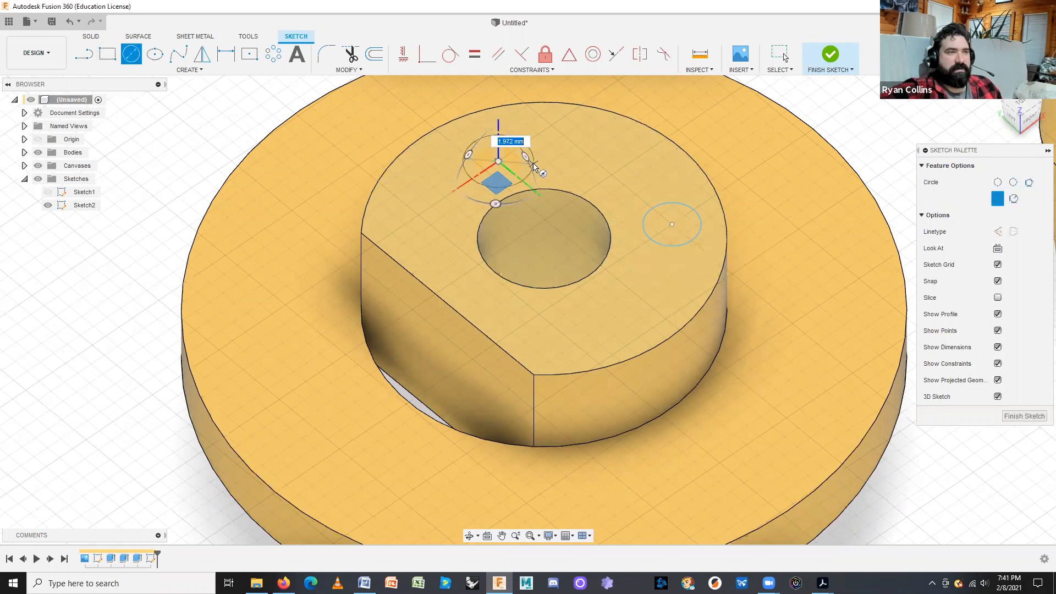
pyautogui.click(533, 167)
# - Draw a third, smaller circle between the two sketched circles on the boss's top face and finish the sketch
pyautogui.click(612, 160)
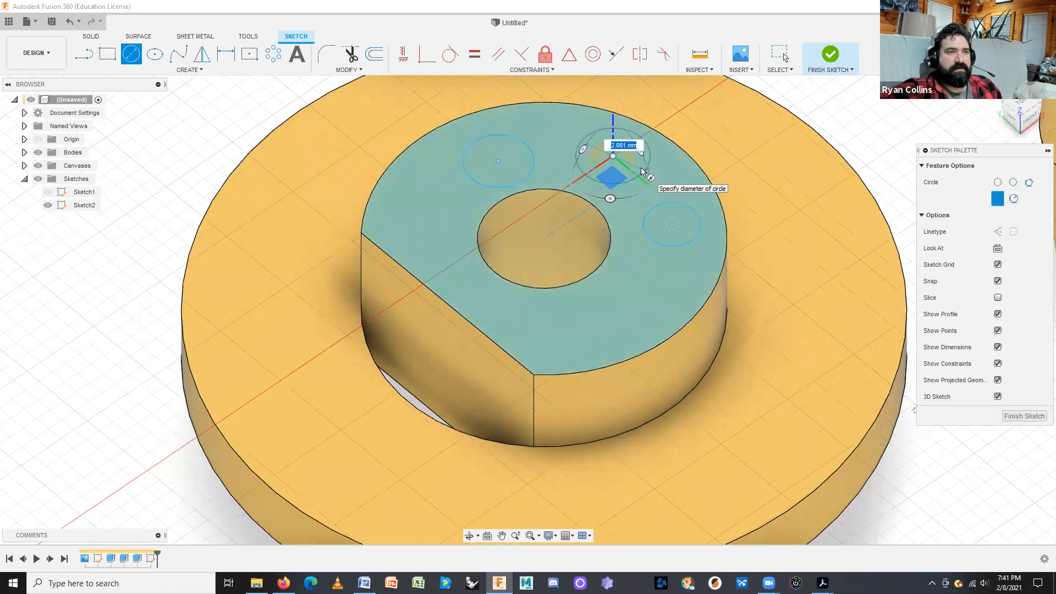
pyautogui.scroll(5, 614, 159)
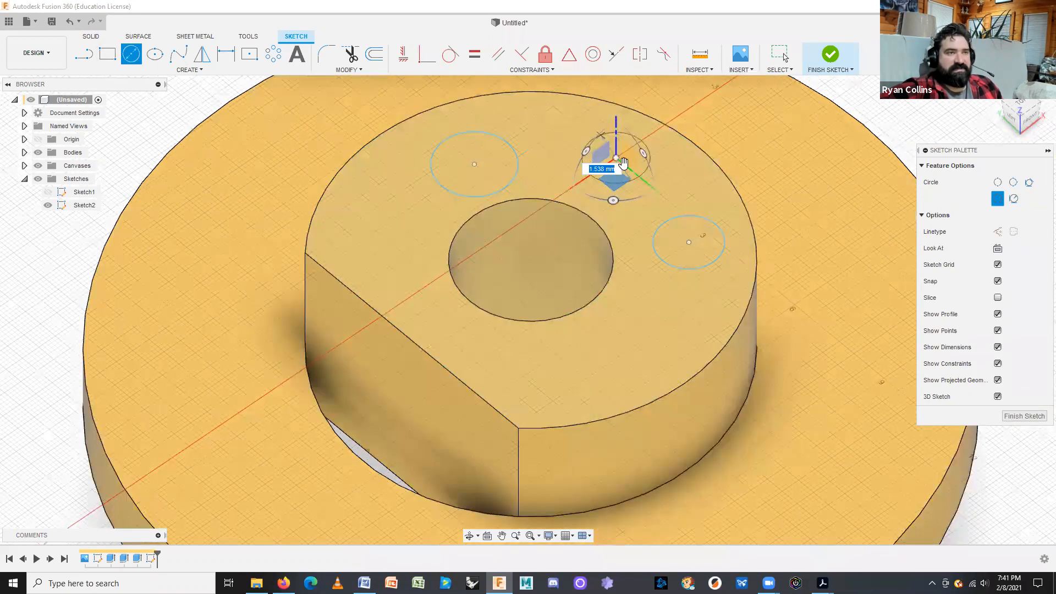
pyautogui.click(672, 125)
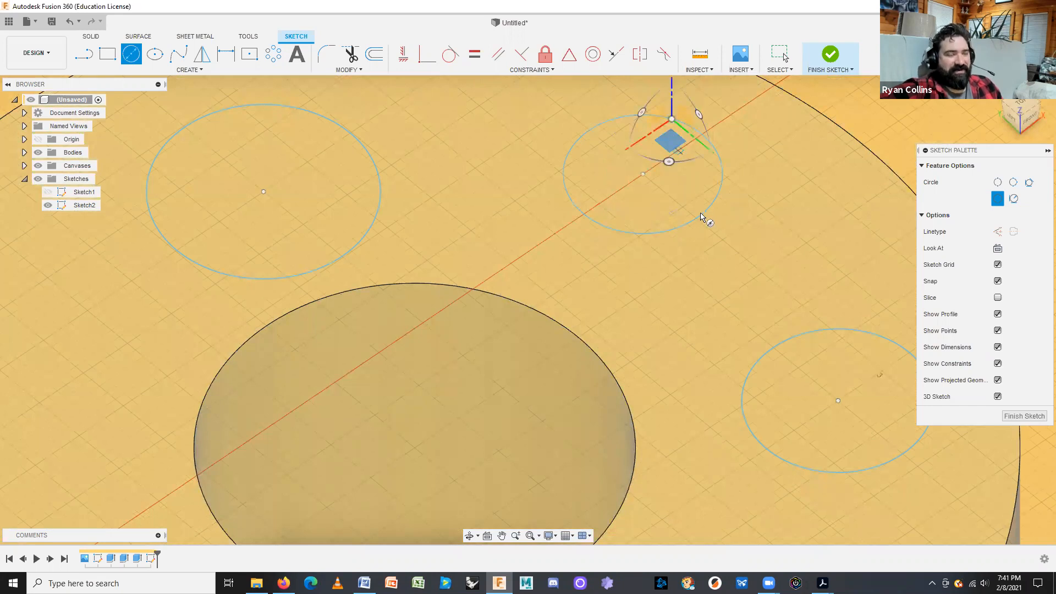
pyautogui.press('Escape')
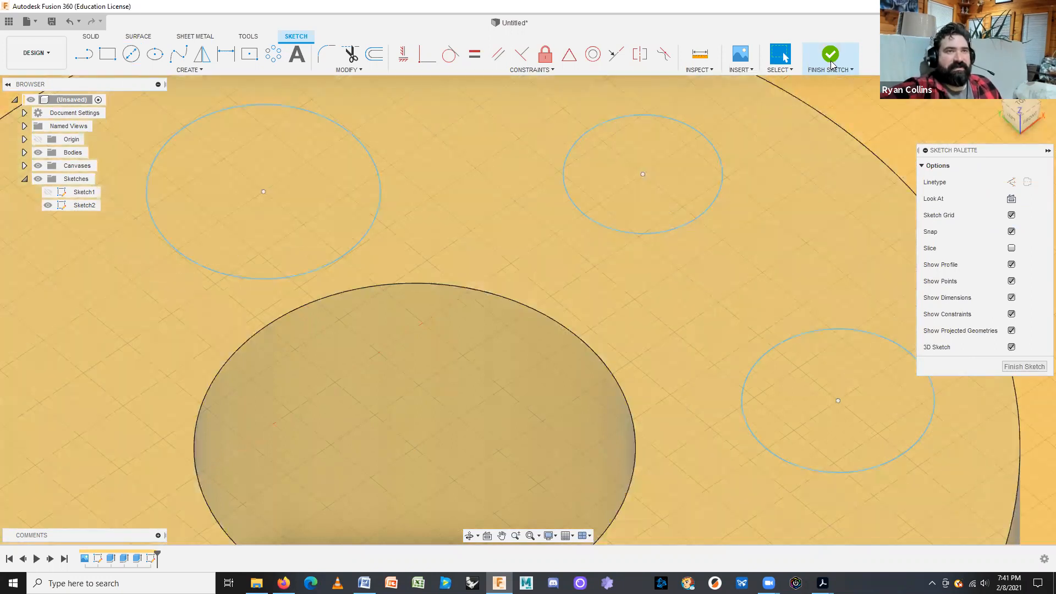
pyautogui.click(830, 55)
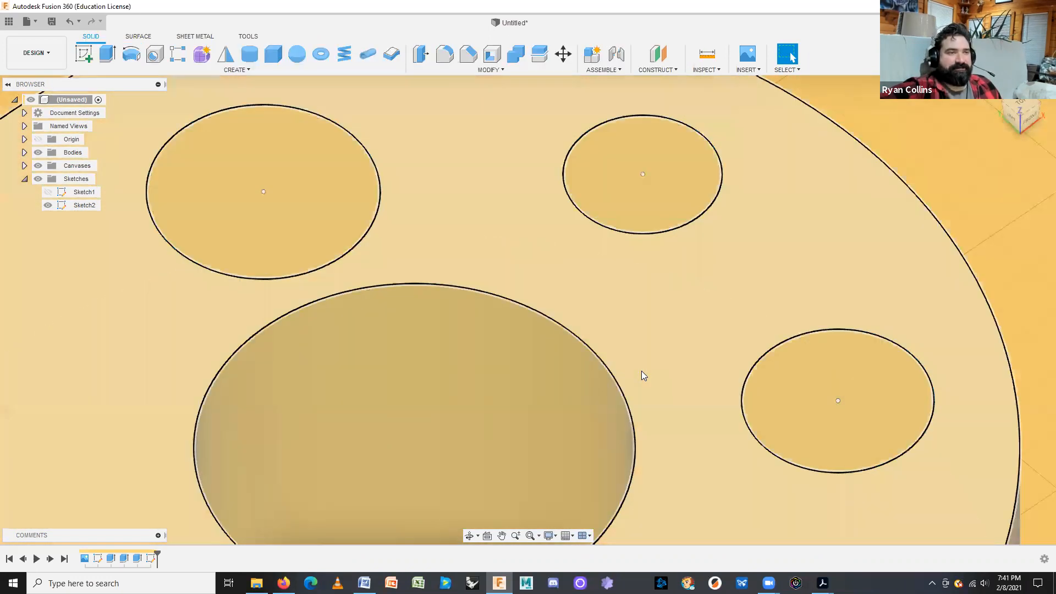
pyautogui.scroll(-3, 642, 370)
pyautogui.moveTo(649, 353); pyautogui.dragTo(628, 265, button='middle')
pyautogui.scroll(-3, 637, 308)
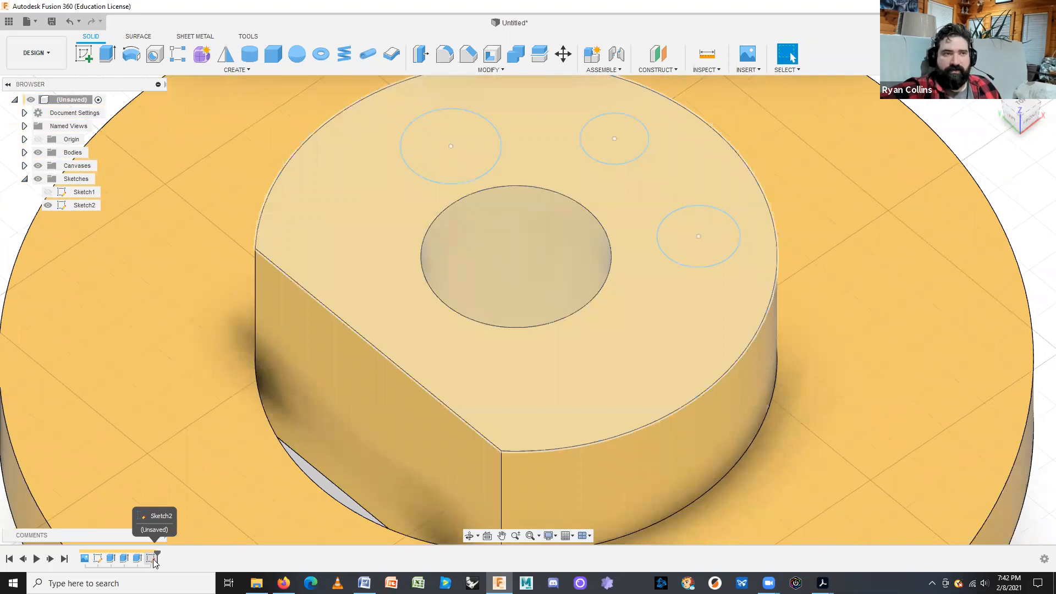
# - Extrude the two larger circles on the boss's top face by -2 mm as a Cut
pyautogui.scroll(4, 781, 401)
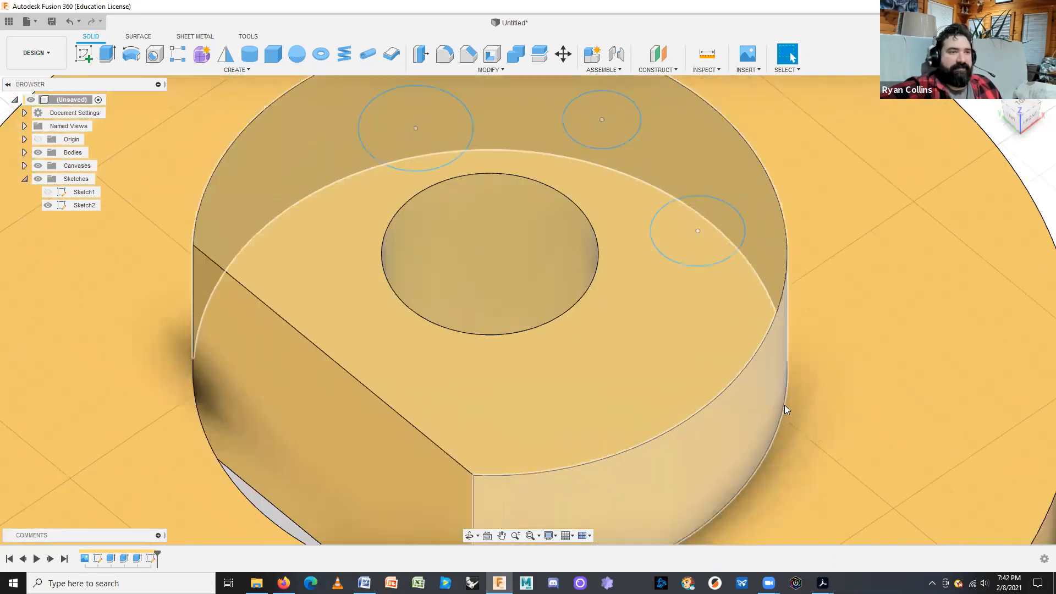
pyautogui.scroll(-4, 784, 405)
pyautogui.moveTo(676, 346); pyautogui.dragTo(589, 217, button='middle')
pyautogui.keyDown('shift'); pyautogui.moveTo(914, 492); pyautogui.dragTo(908, 464, button='middle'); pyautogui.keyUp('shift')
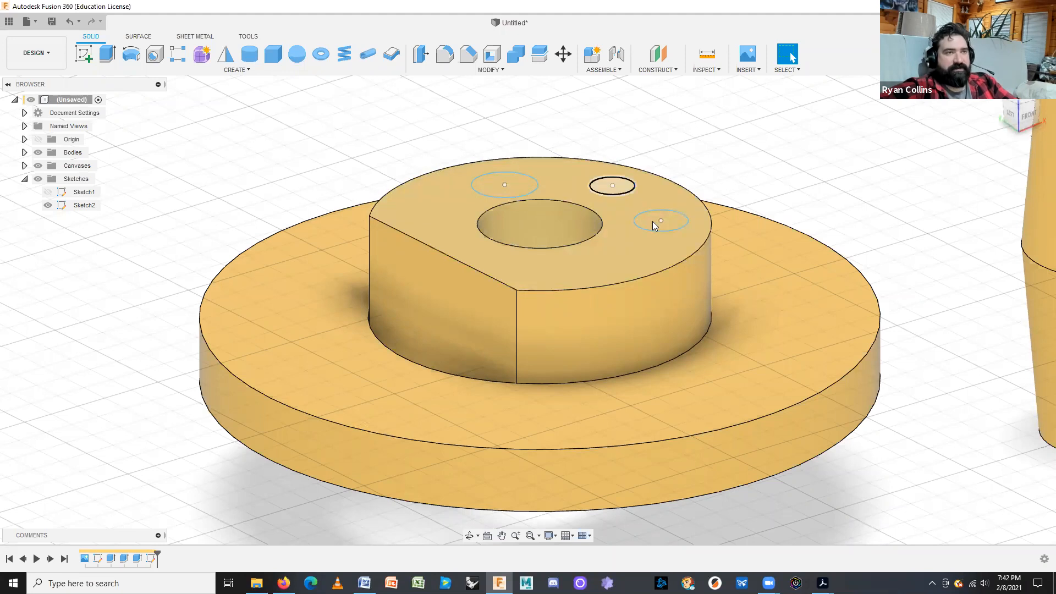
pyautogui.click(667, 222)
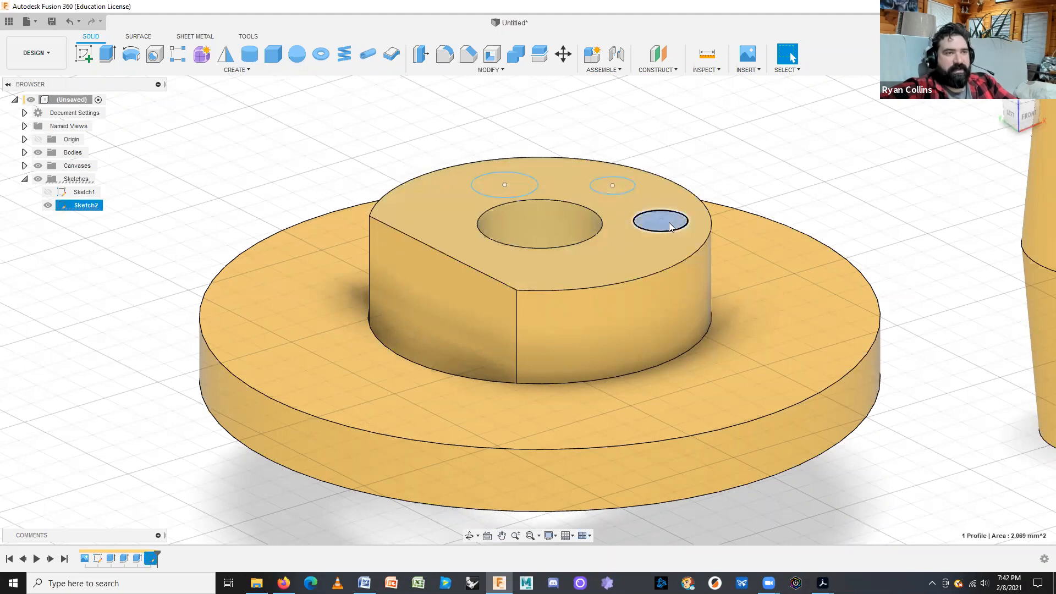
pyautogui.keyDown('shift'); pyautogui.click(528, 188); pyautogui.keyUp('shift')
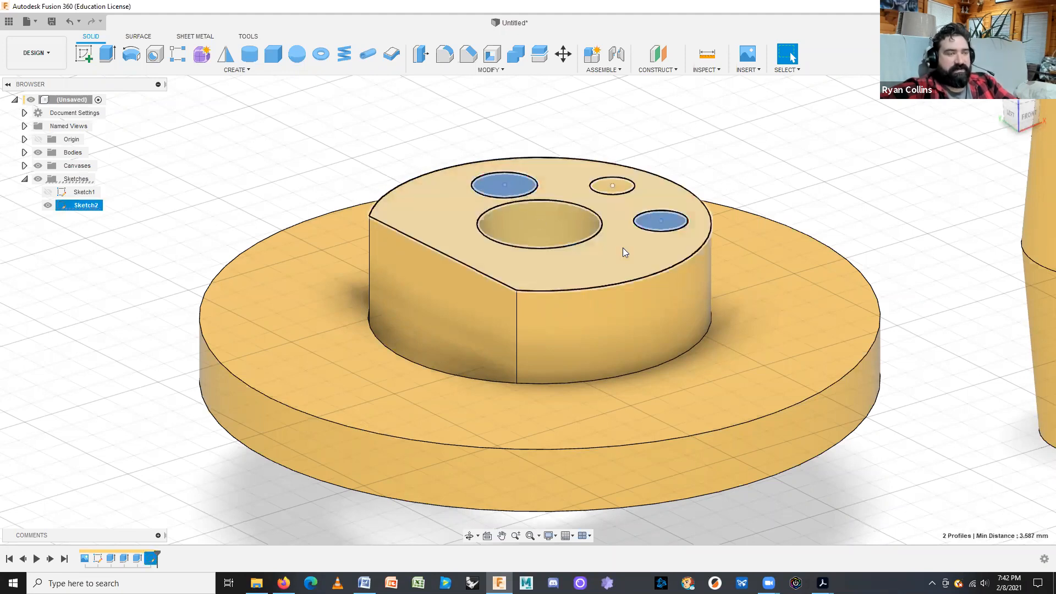
pyautogui.click(101, 57)
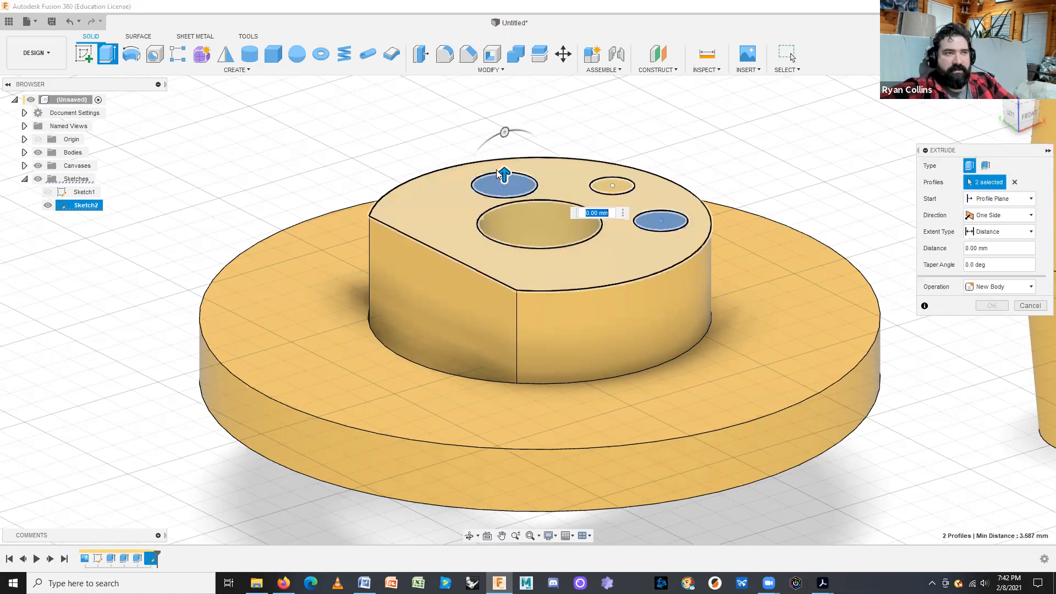
pyautogui.moveTo(504, 173); pyautogui.dragTo(506, 230)
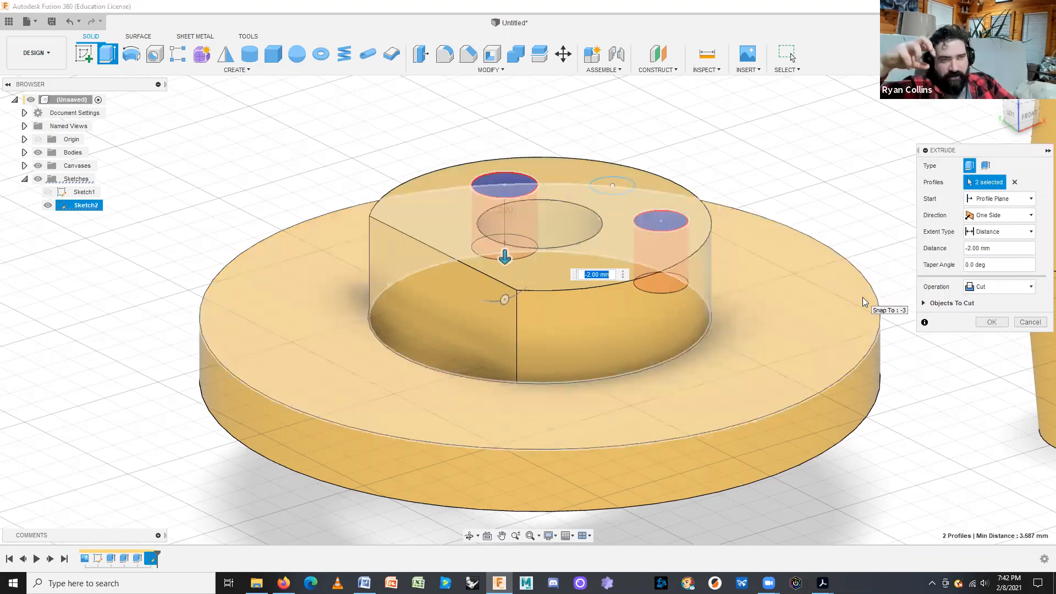
pyautogui.keyDown('shift'); pyautogui.moveTo(791, 224); pyautogui.dragTo(887, 314, button='middle'); pyautogui.keyUp('shift')
pyautogui.click(987, 322)
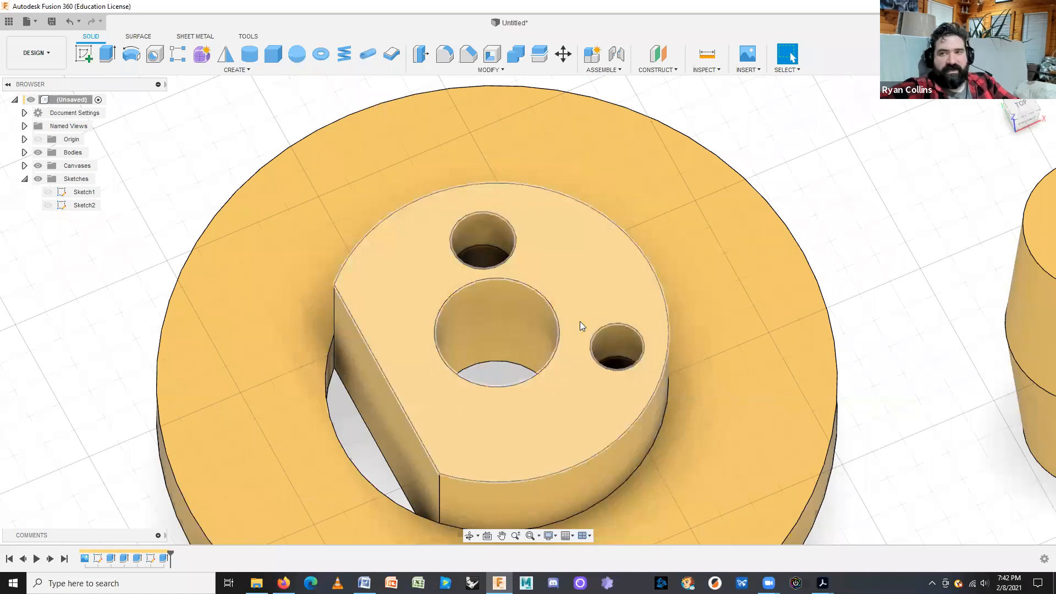
# - Show Sketch2 again and extrude its remaining small circle 2 mm upward as a Join
pyautogui.click(50, 206)
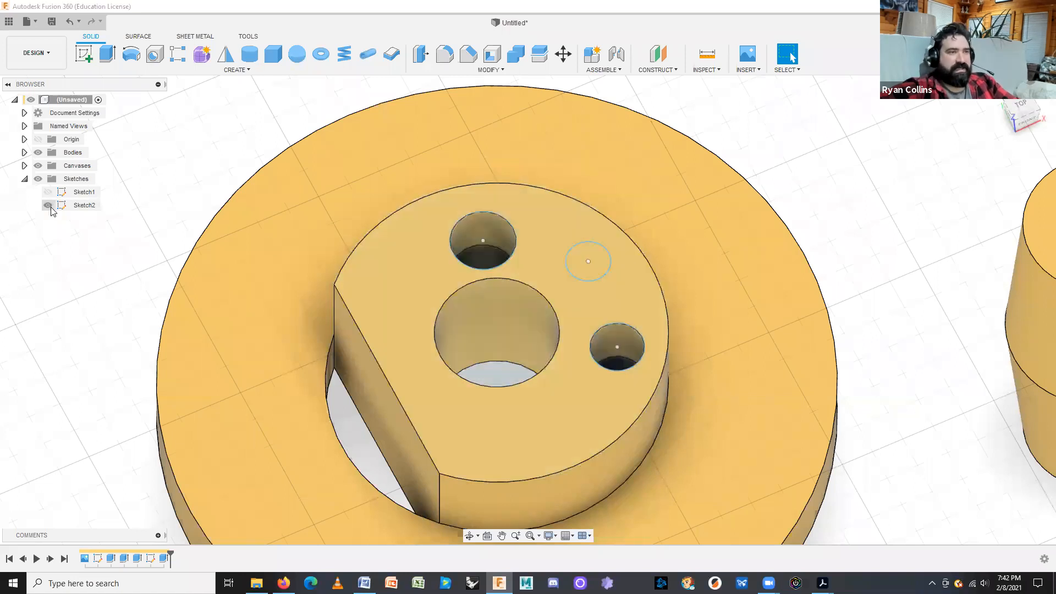
pyautogui.moveTo(835, 394); pyautogui.dragTo(841, 303, button='middle')
pyautogui.click(115, 63)
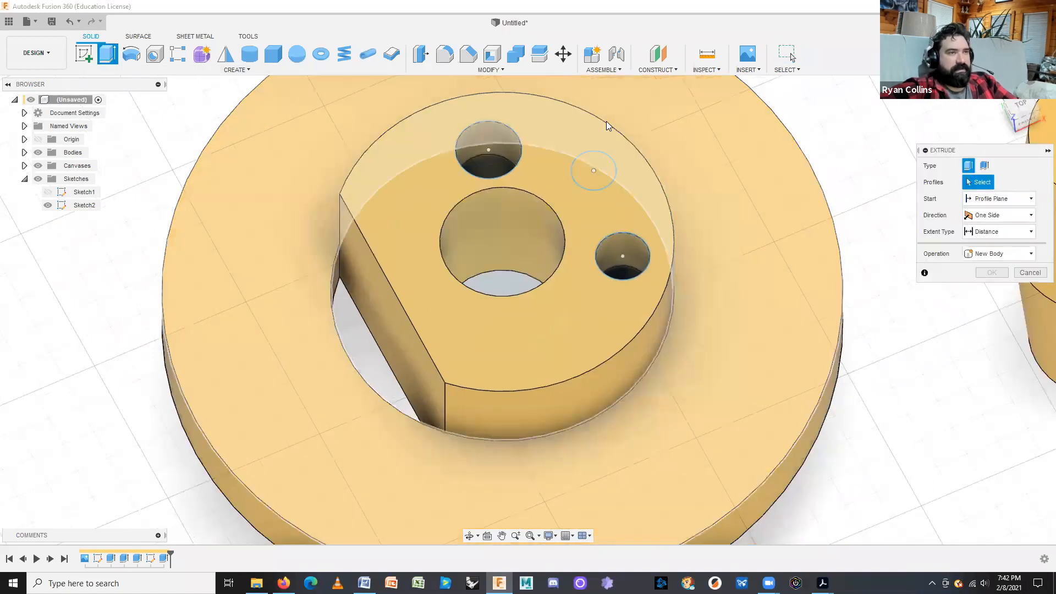
pyautogui.click(605, 175)
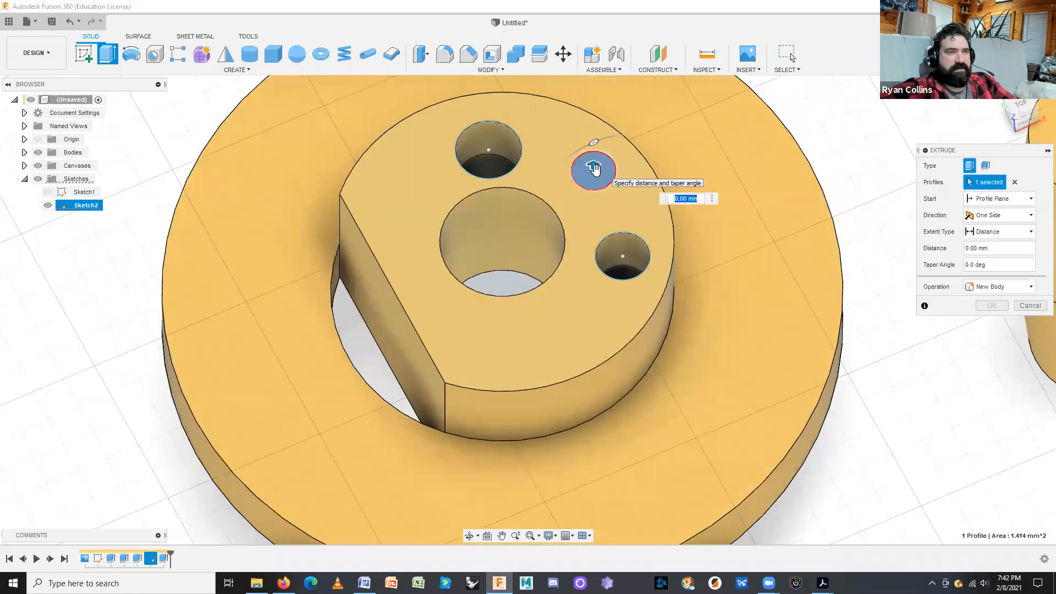
pyautogui.keyDown('shift'); pyautogui.moveTo(605, 175); pyautogui.dragTo(596, 189, button='middle'); pyautogui.keyUp('shift')
pyautogui.moveTo(596, 188); pyautogui.dragTo(595, 126)
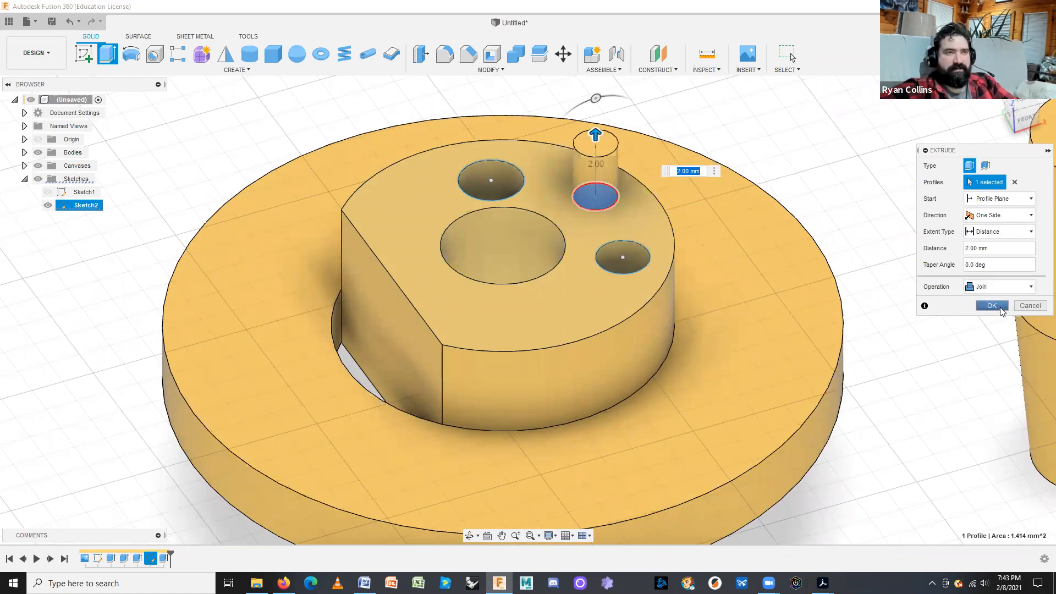
pyautogui.click(992, 306)
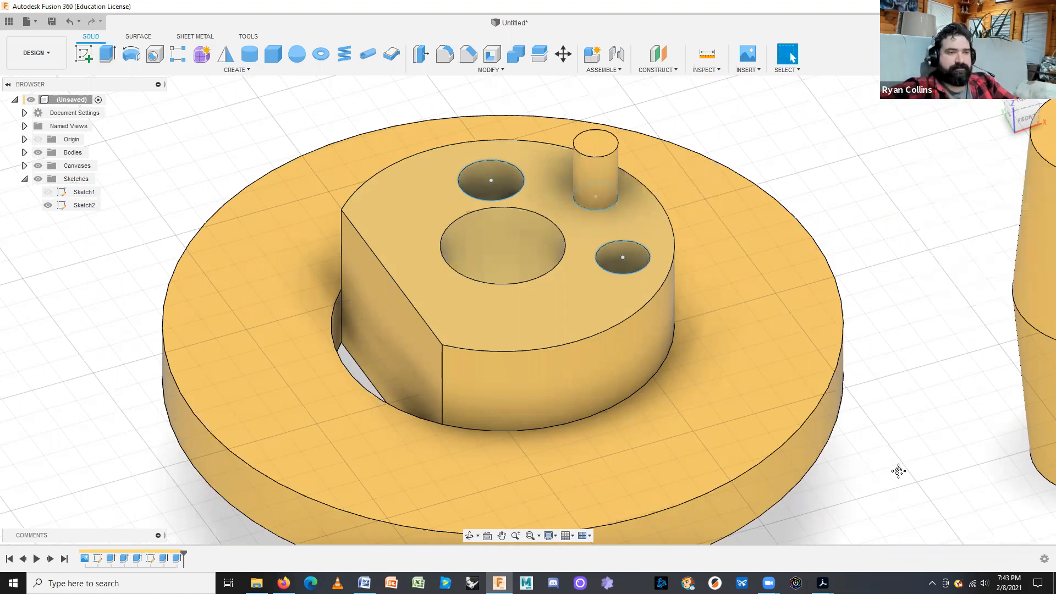
# - Start a new sketch on the flat top face of the large outer ring
pyautogui.scroll(4, 914, 430)
pyautogui.scroll(-5, 915, 431)
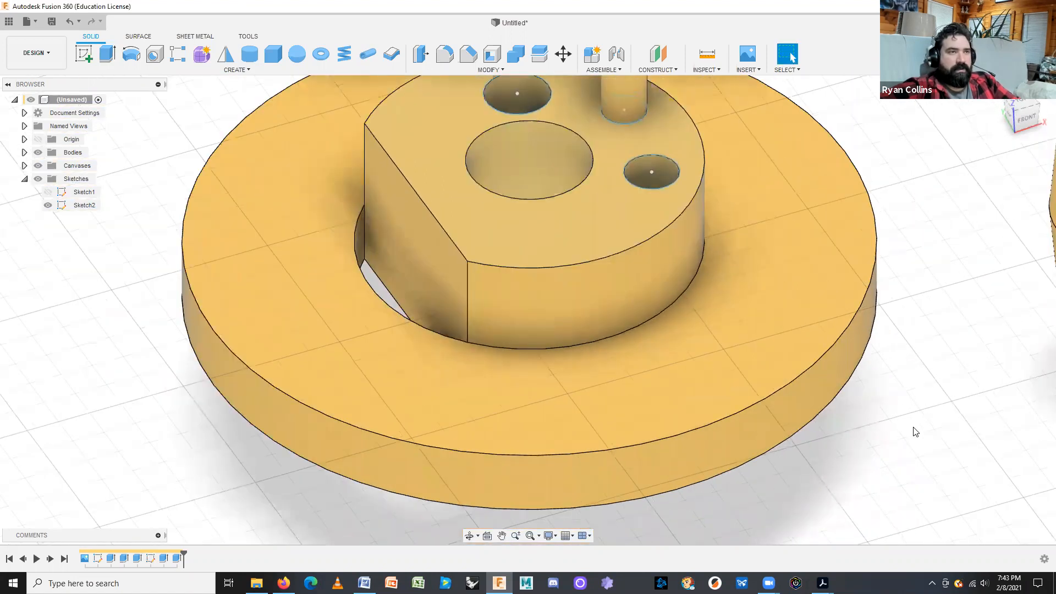
pyautogui.keyDown('shift'); pyautogui.moveTo(915, 430); pyautogui.dragTo(922, 436, button='middle'); pyautogui.keyUp('shift')
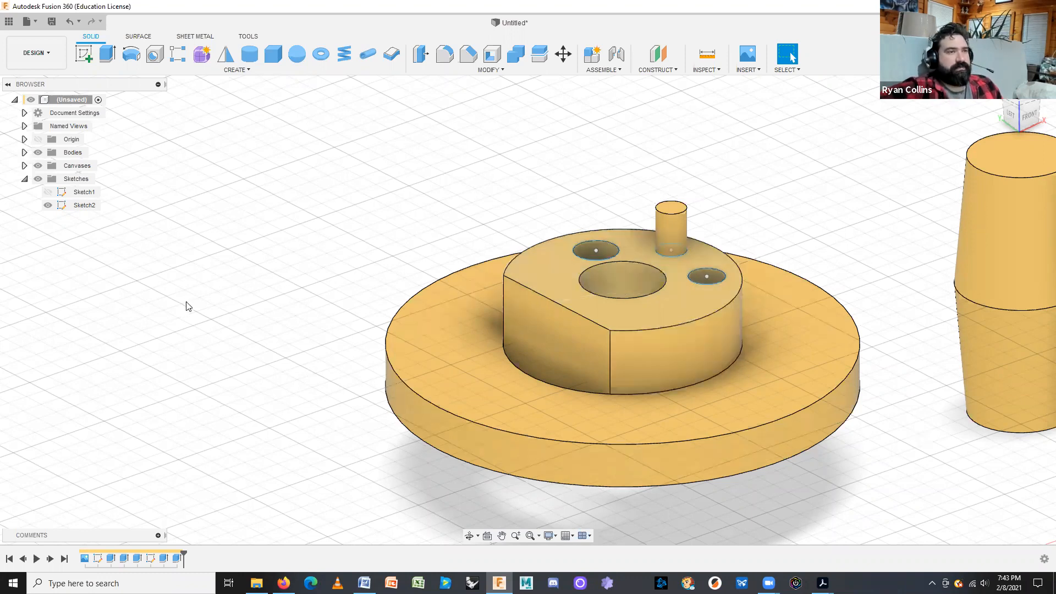
pyautogui.click(83, 58)
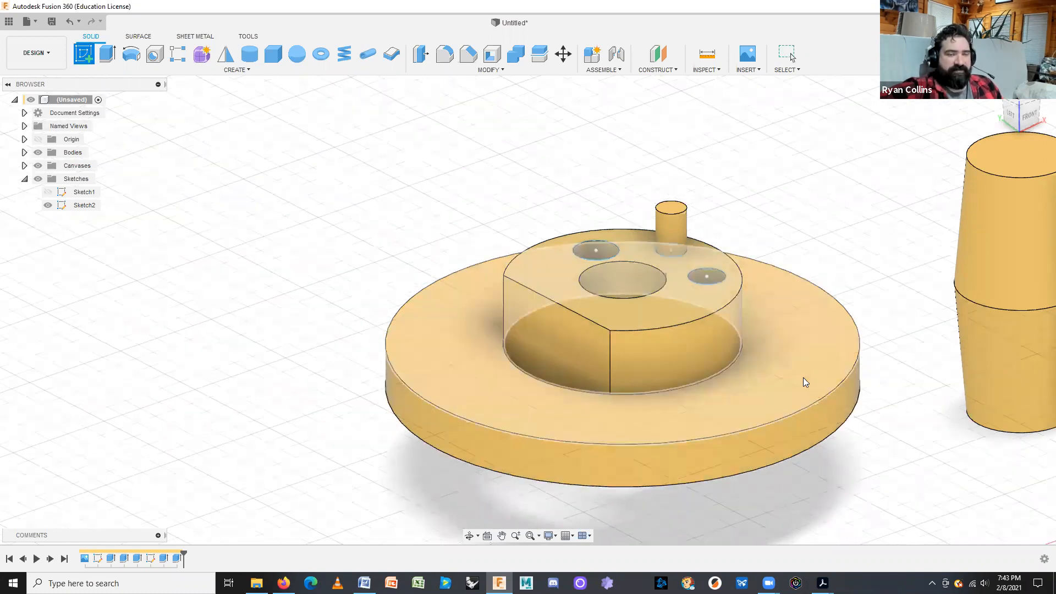
pyautogui.click(803, 378)
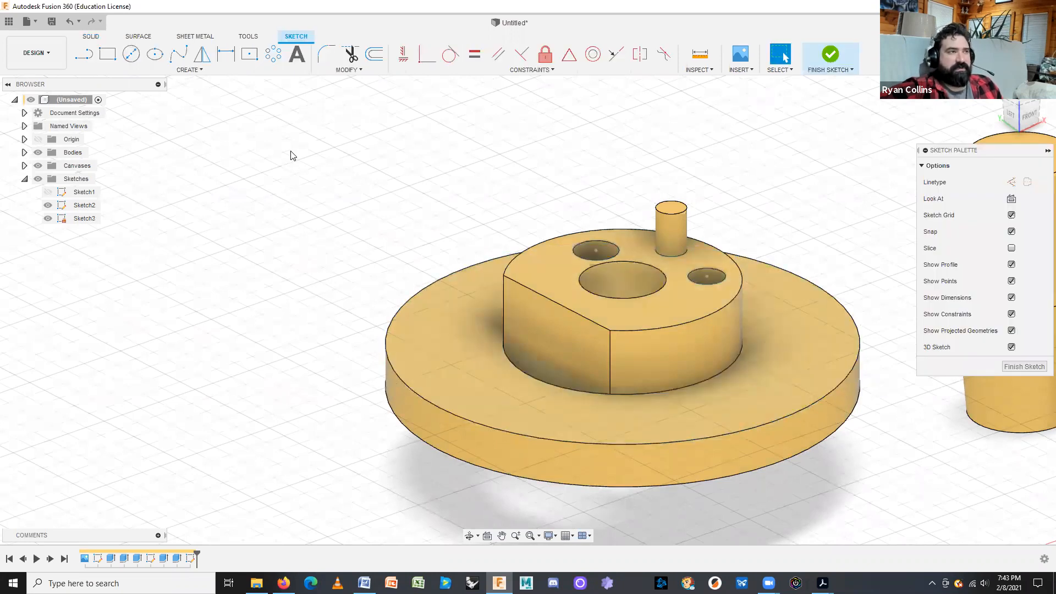
# - Start the Text command, hide the canvases and draw a rectangular text frame just behind the outer ring
pyautogui.click(296, 54)
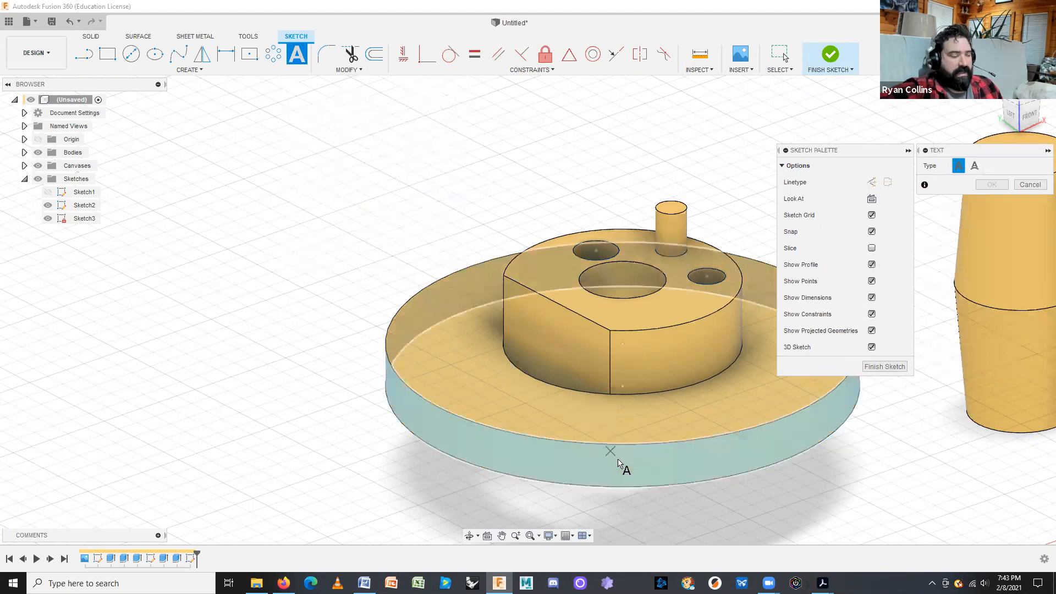
pyautogui.keyDown('shift'); pyautogui.moveTo(658, 400); pyautogui.dragTo(660, 403, button='middle'); pyautogui.keyUp('shift')
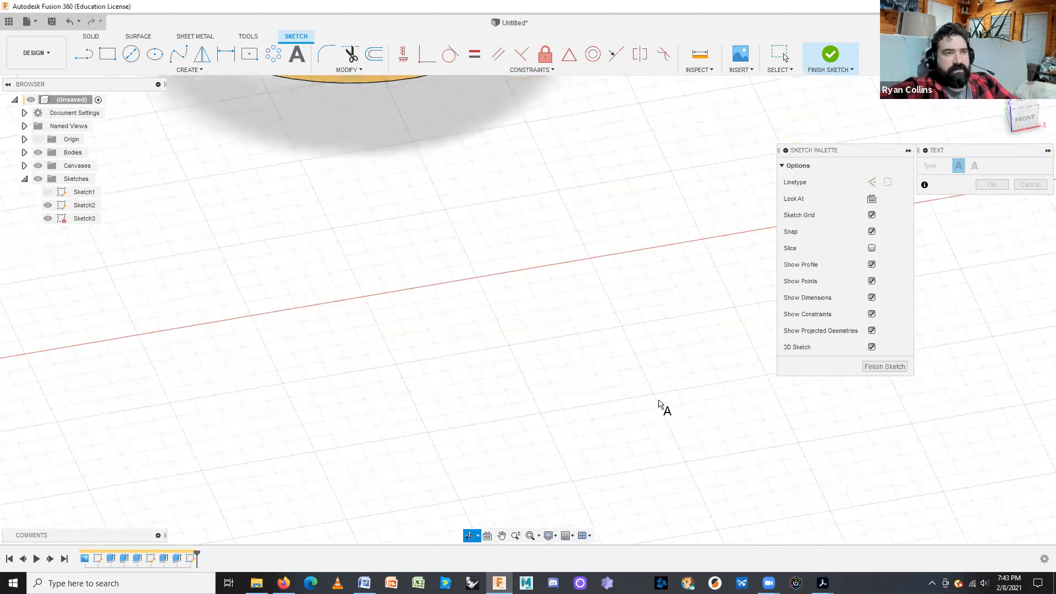
pyautogui.scroll(1, 655, 398)
pyautogui.scroll(-3, 544, 314)
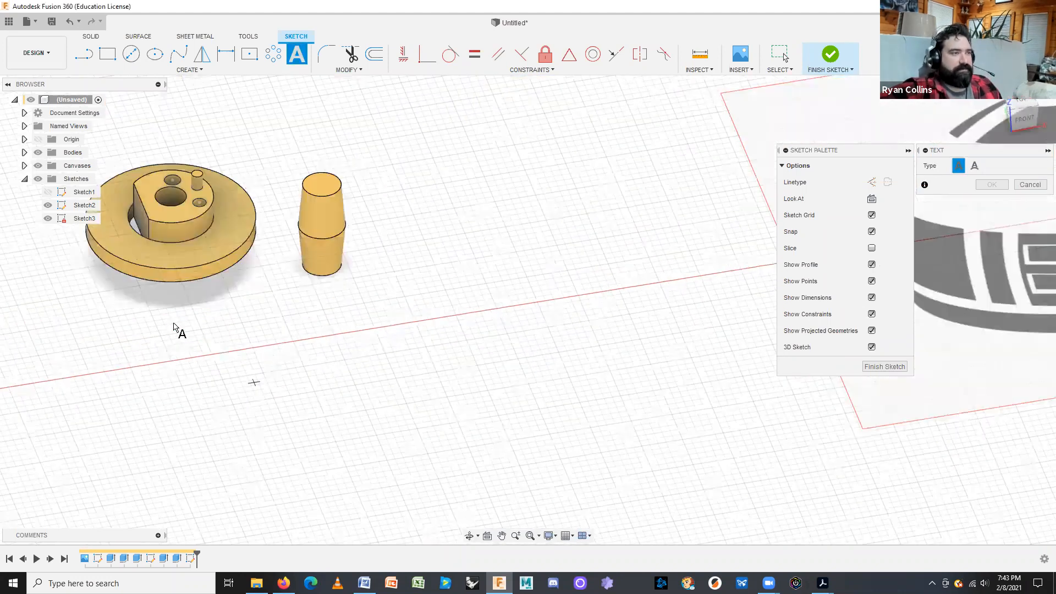
pyautogui.click(38, 165)
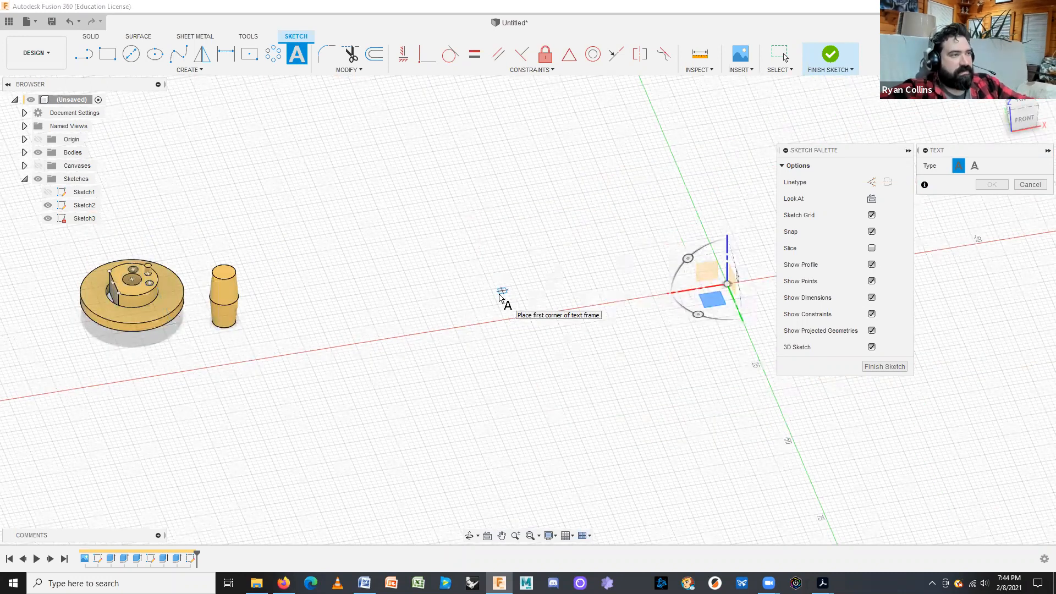
pyautogui.scroll(5, 592, 436)
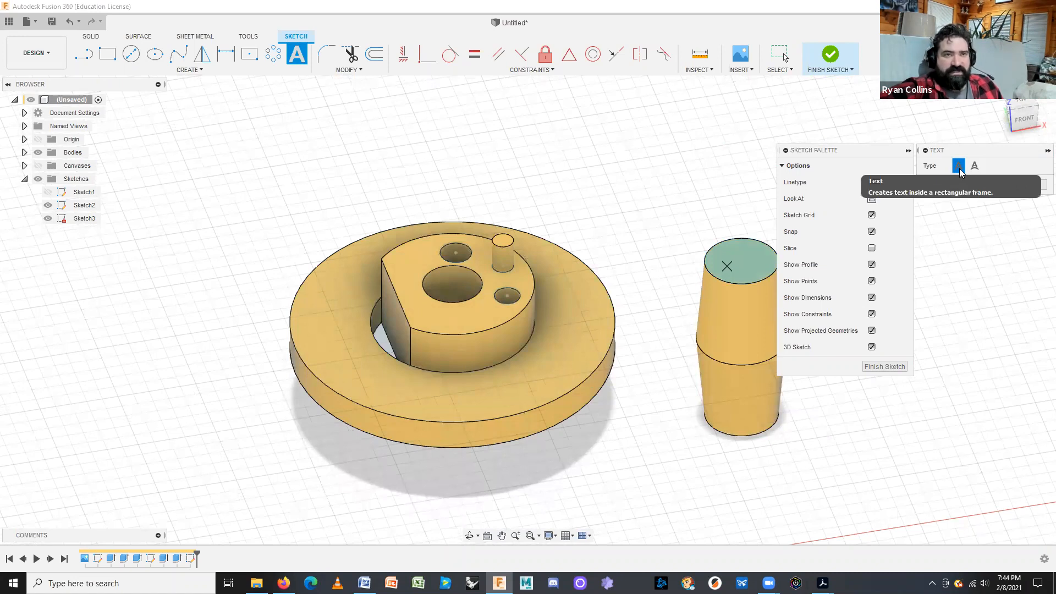
pyautogui.click(329, 148)
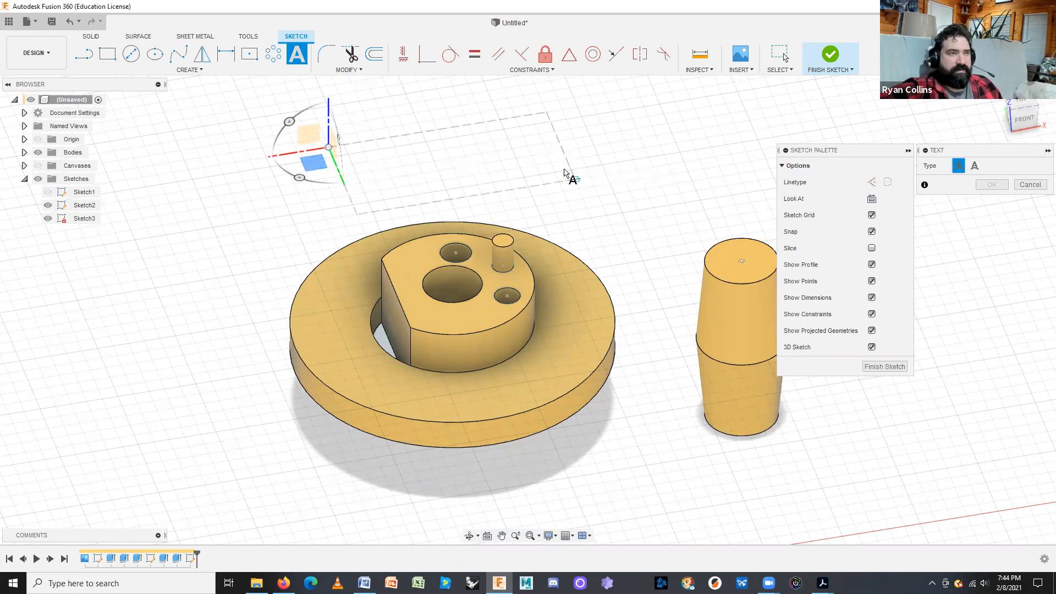
pyautogui.click(565, 165)
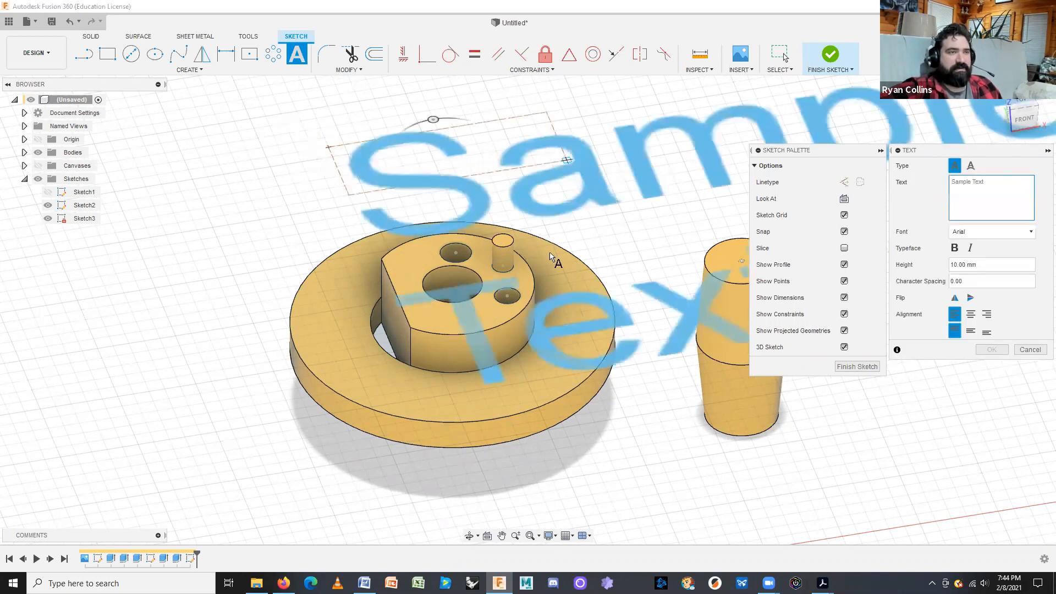
# - Enter "blah blah" as the content of the sketch text
pyautogui.scroll(4, 600, 341)
pyautogui.scroll(-8, 605, 352)
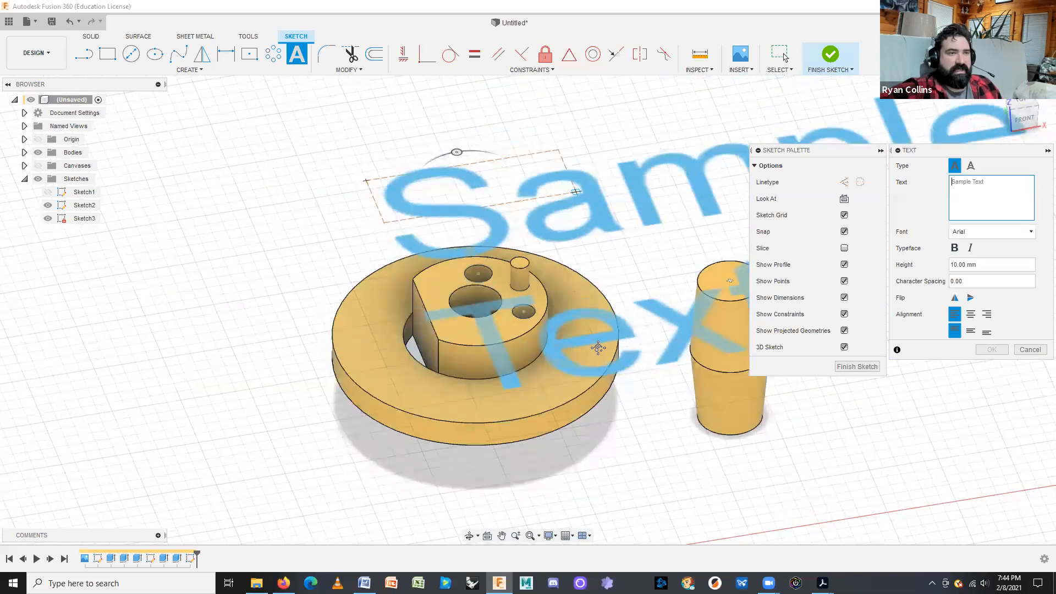
pyautogui.moveTo(603, 348); pyautogui.dragTo(407, 297, button='middle')
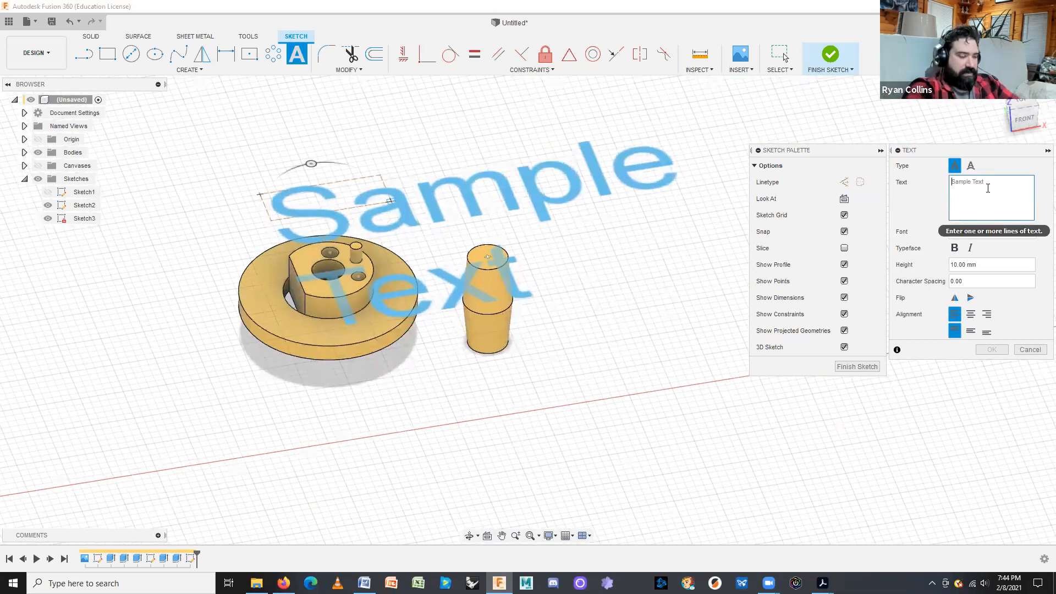
pyautogui.write('blah blh')
pyautogui.press('BackSpace')
pyautogui.write('ah')
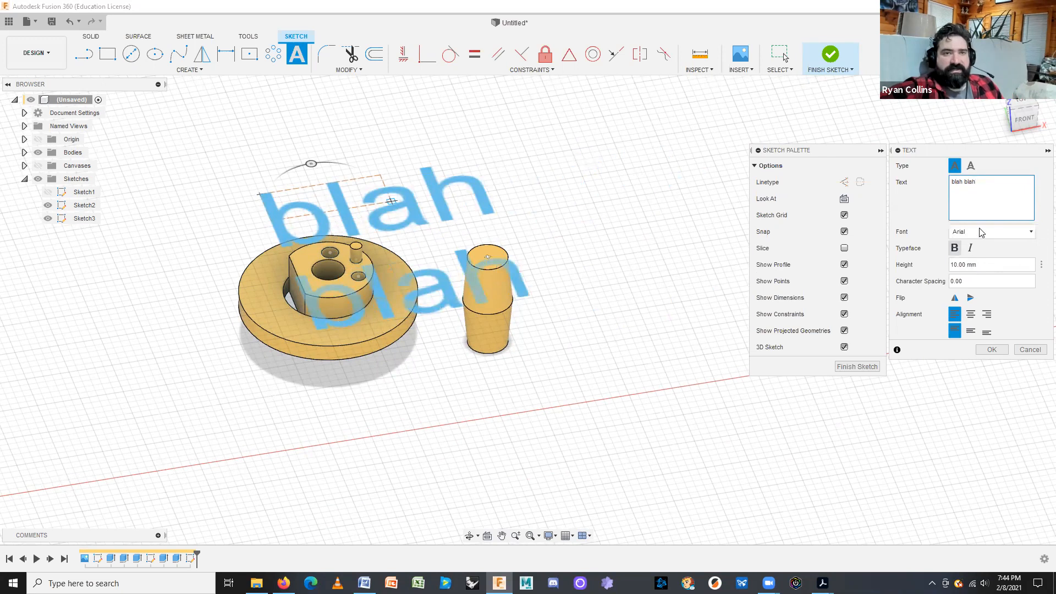
# - Try the text's horizontal flip and the text-on-path type, and cancel the Text command
pyautogui.click(968, 231)
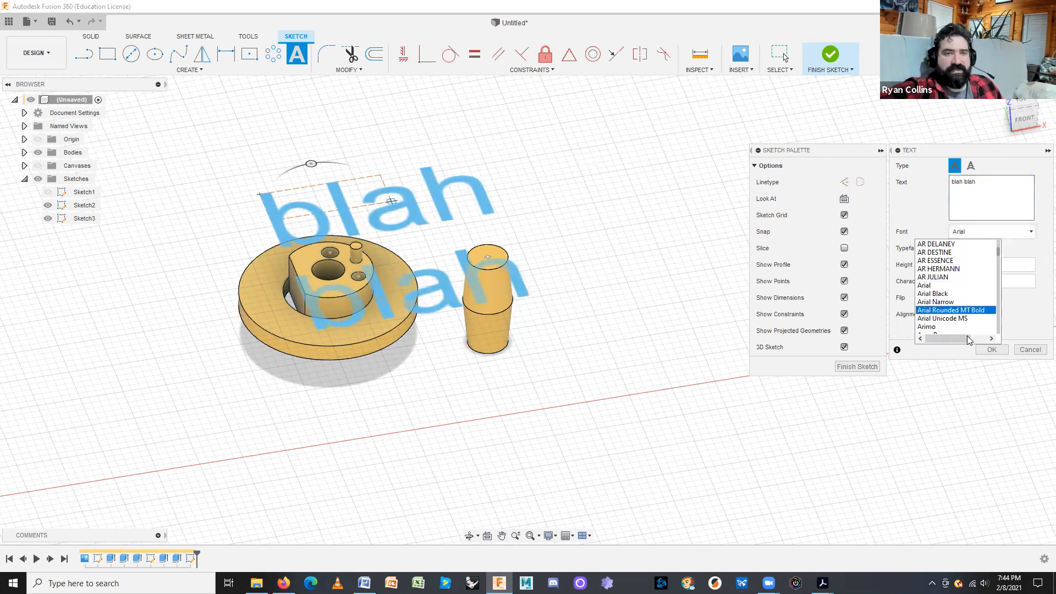
pyautogui.click(1027, 252)
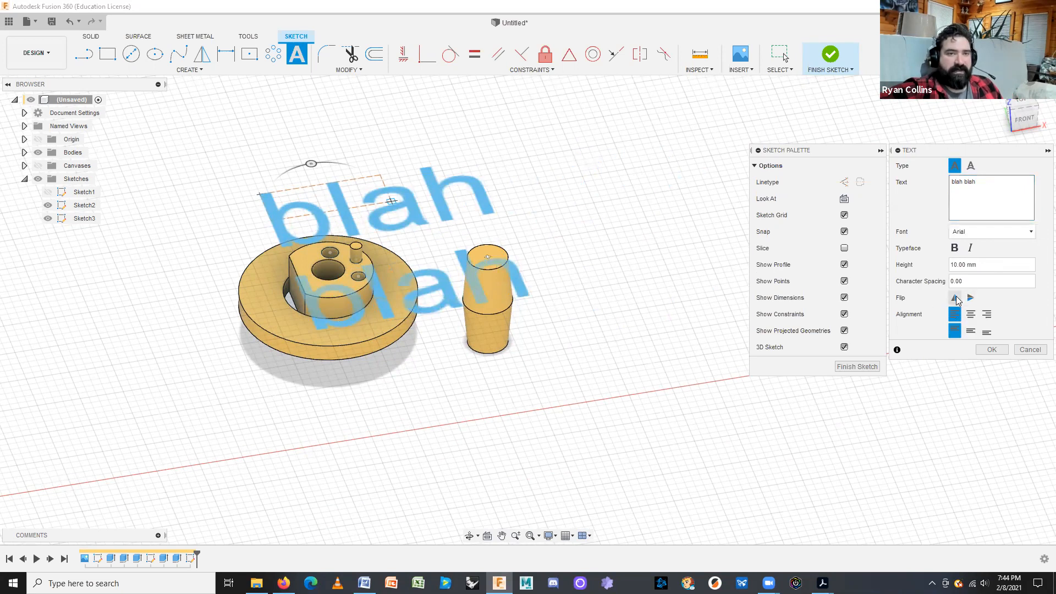
pyautogui.click(956, 299)
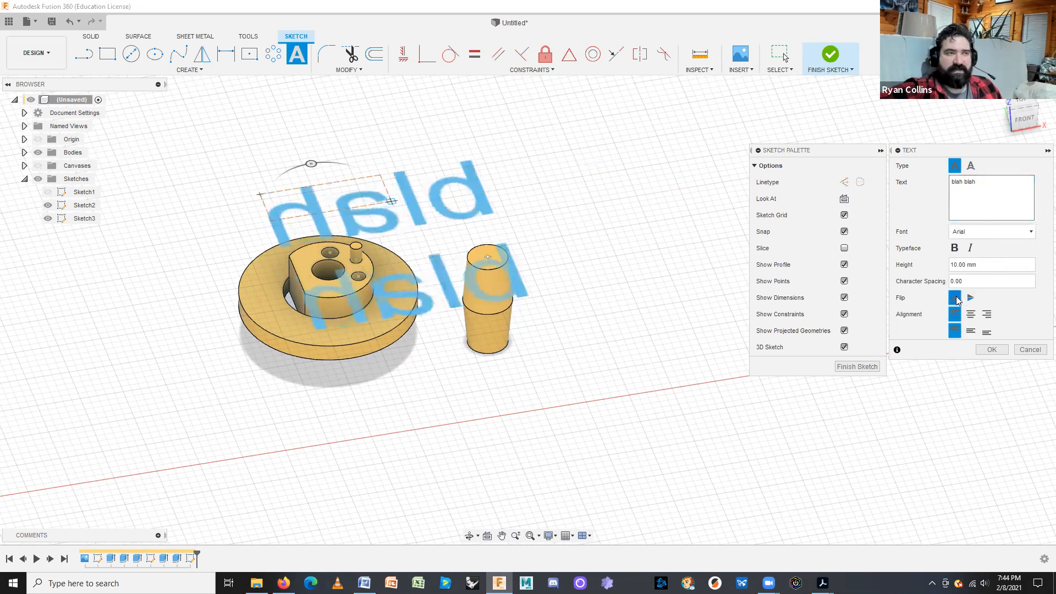
pyautogui.click(956, 298)
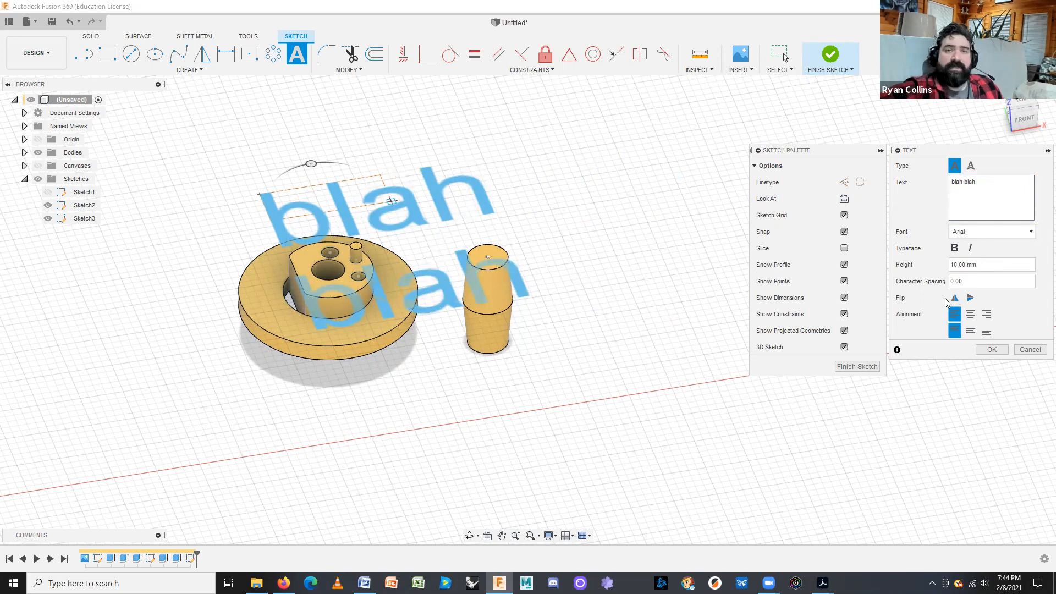
pyautogui.click(972, 166)
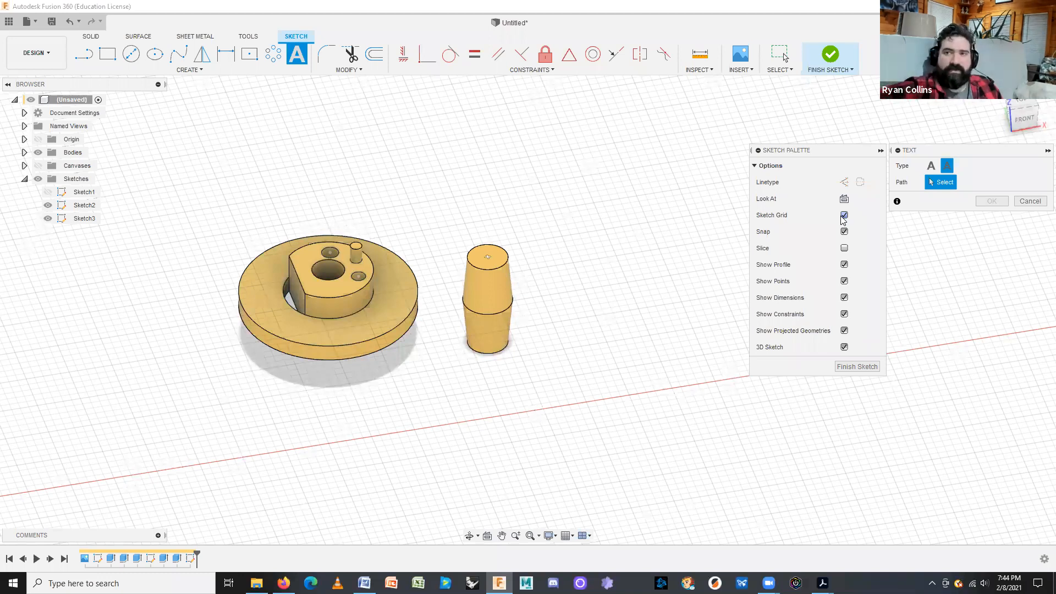
pyautogui.click(1019, 202)
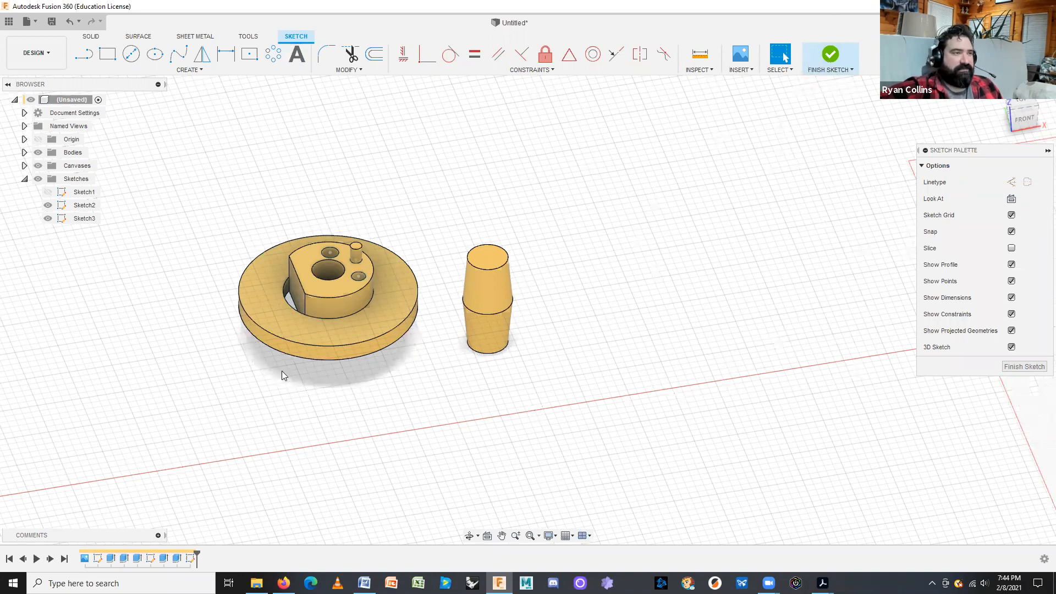
# - Draw a 16 mm diameter circle on the outer ring's top face, centred on the central hole
pyautogui.scroll(-4, 373, 310)
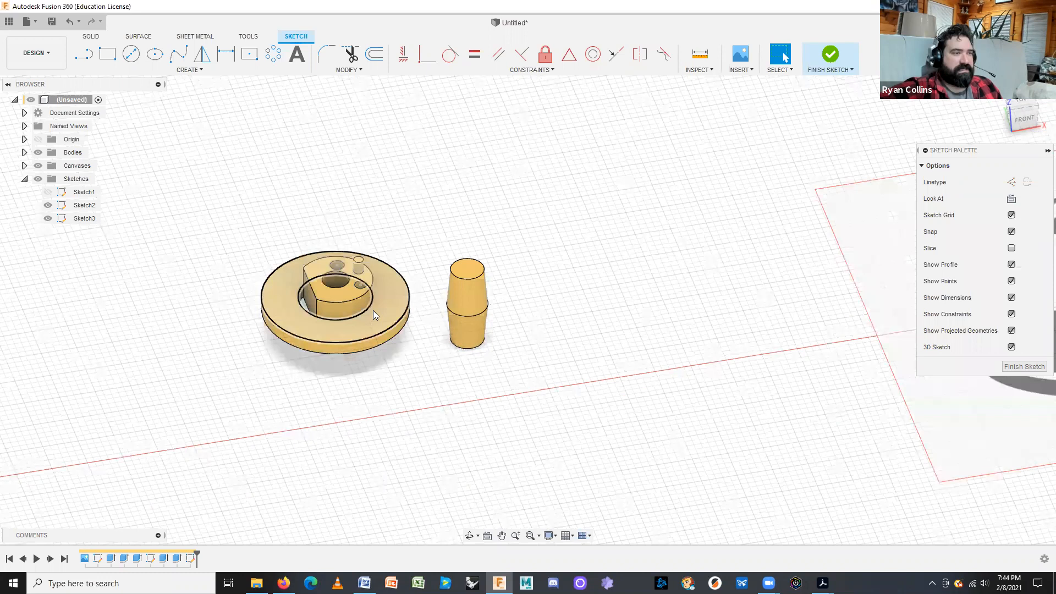
pyautogui.scroll(4, 373, 311)
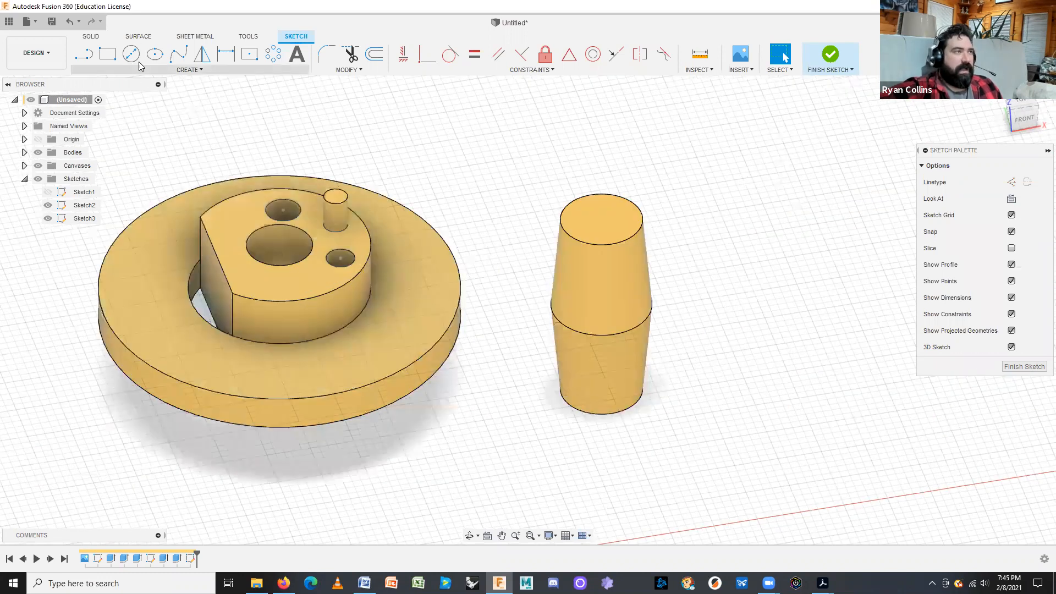
pyautogui.click(424, 278)
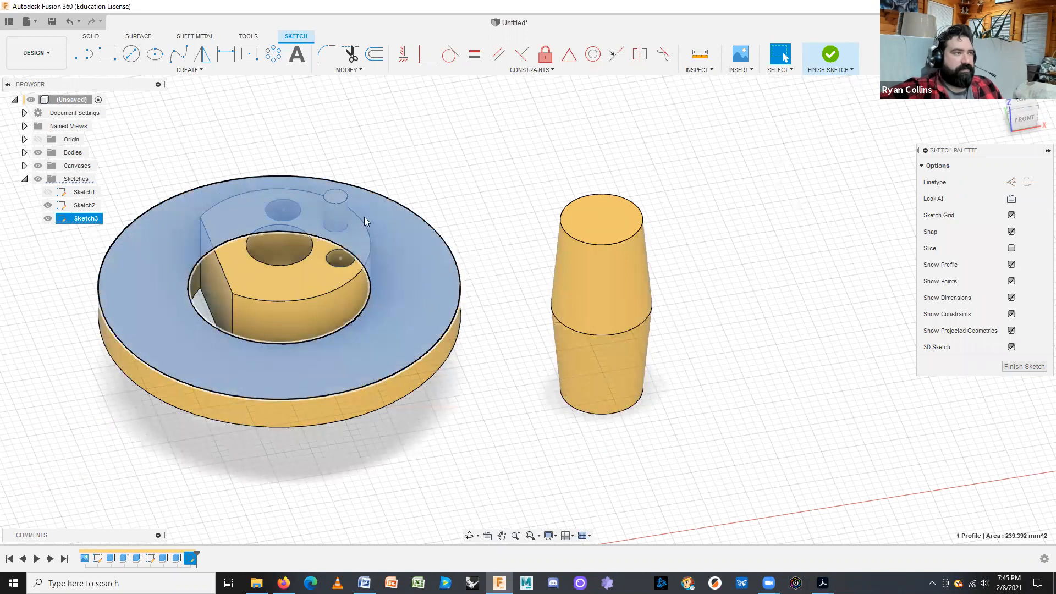
pyautogui.click(131, 55)
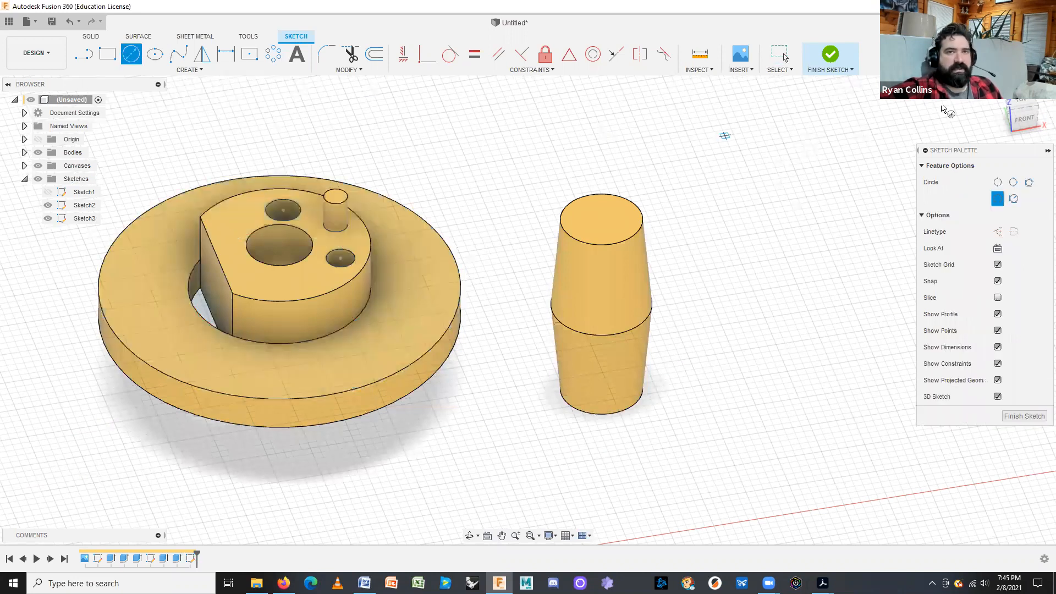
pyautogui.click(1023, 104)
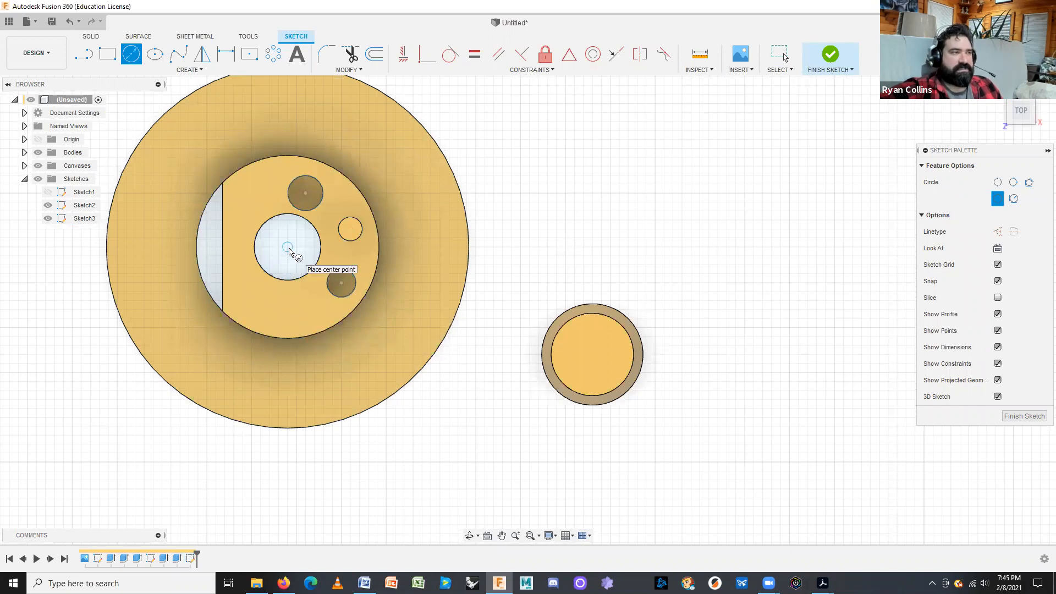
pyautogui.scroll(-3, 297, 250)
pyautogui.scroll(2, 304, 260)
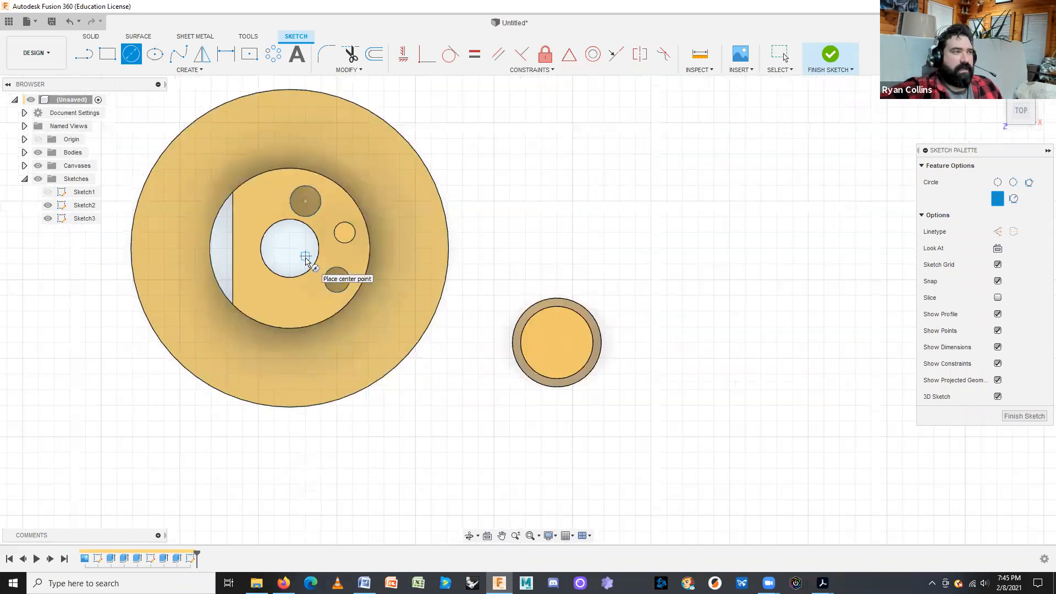
pyautogui.scroll(3, 306, 260)
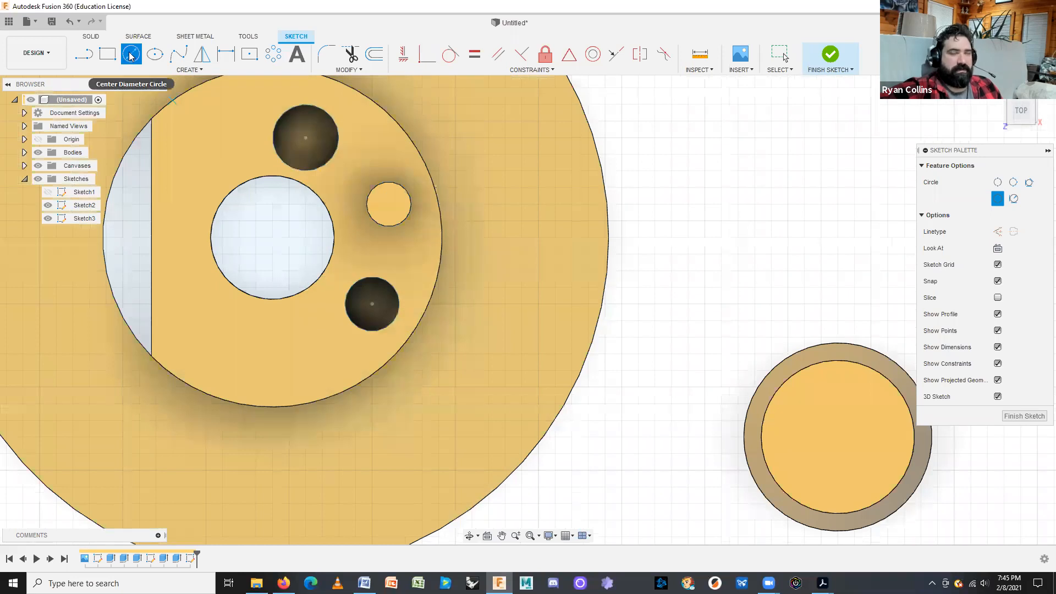
pyautogui.click(272, 237)
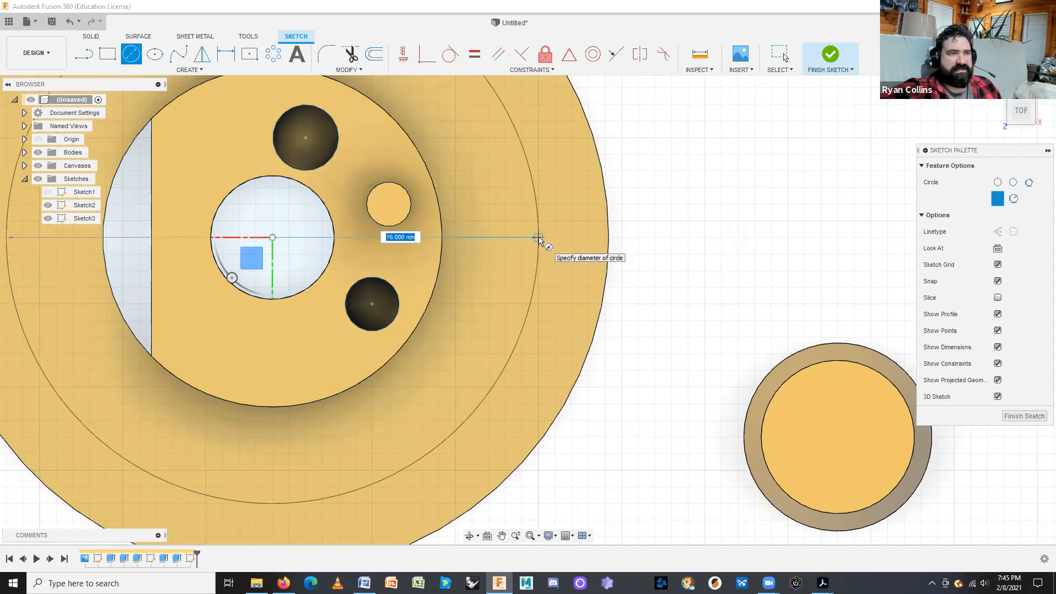
pyautogui.click(538, 238)
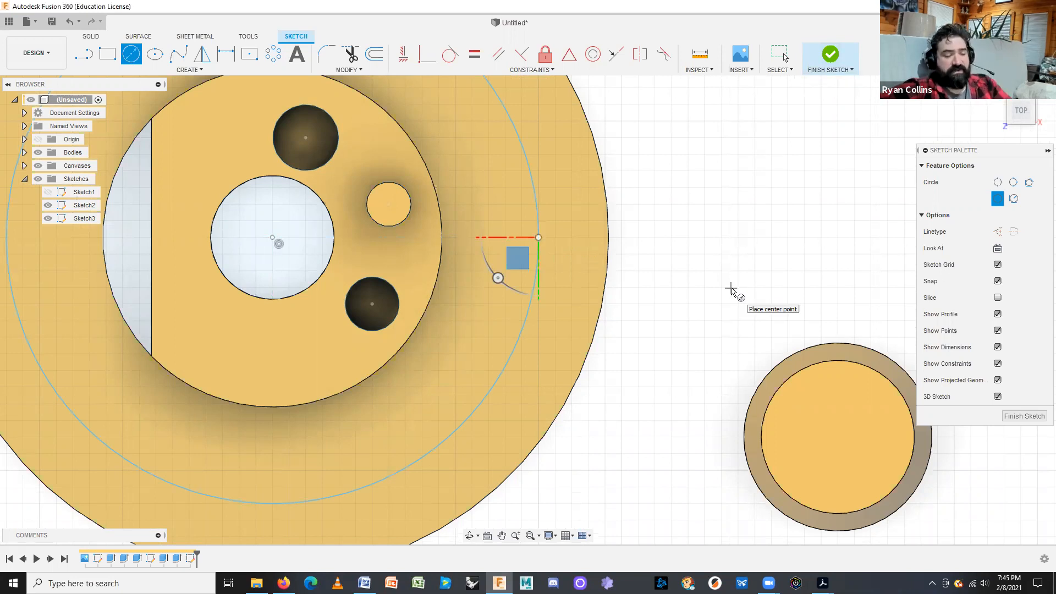
pyautogui.press('Escape')
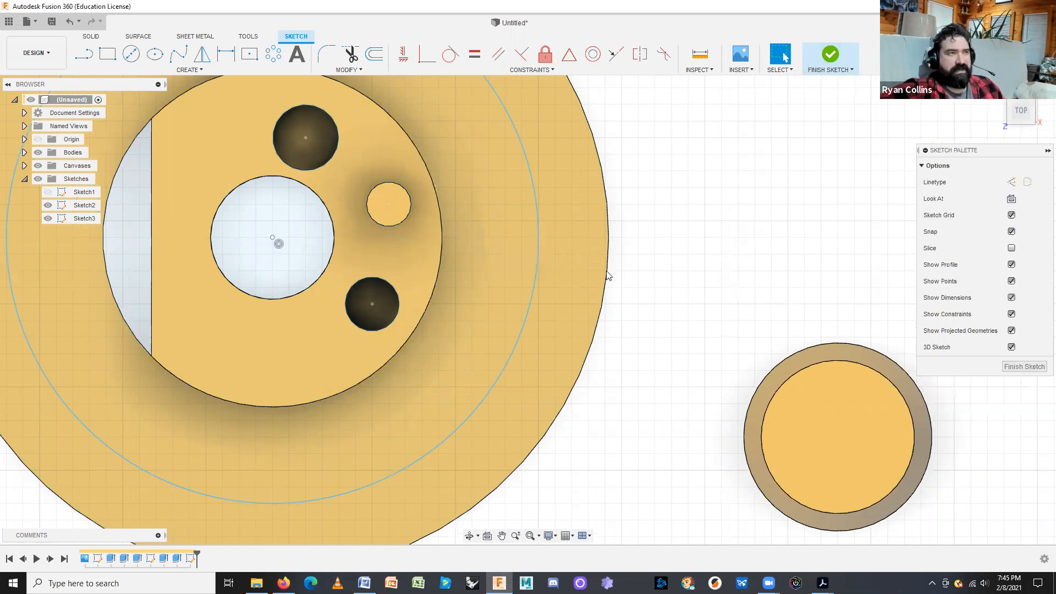
# - Start a sketch text of the text-on-path type, using the 16 mm circle as its path
pyautogui.click(297, 55)
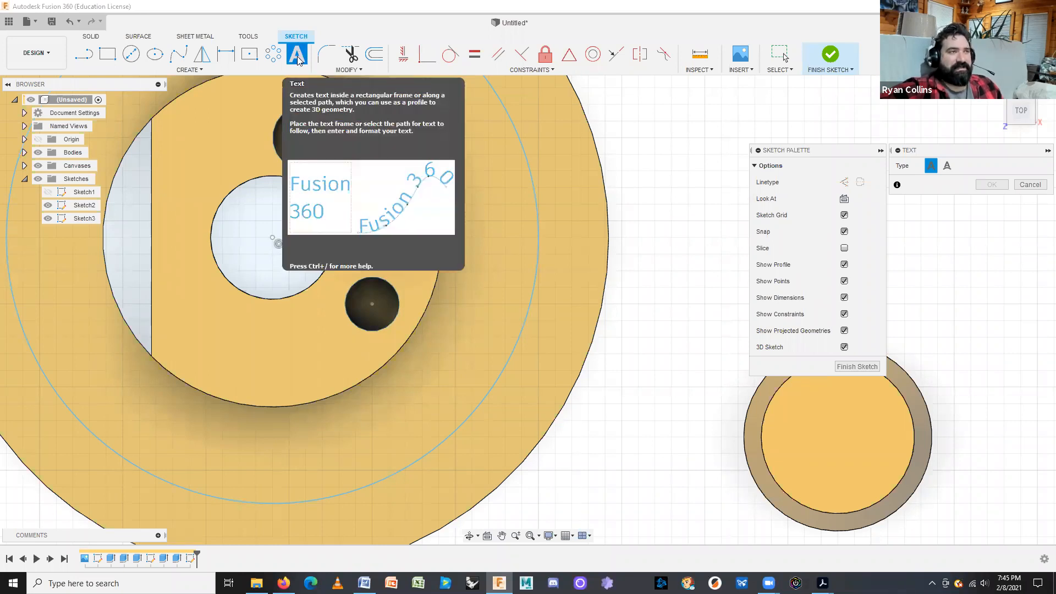
pyautogui.click(947, 166)
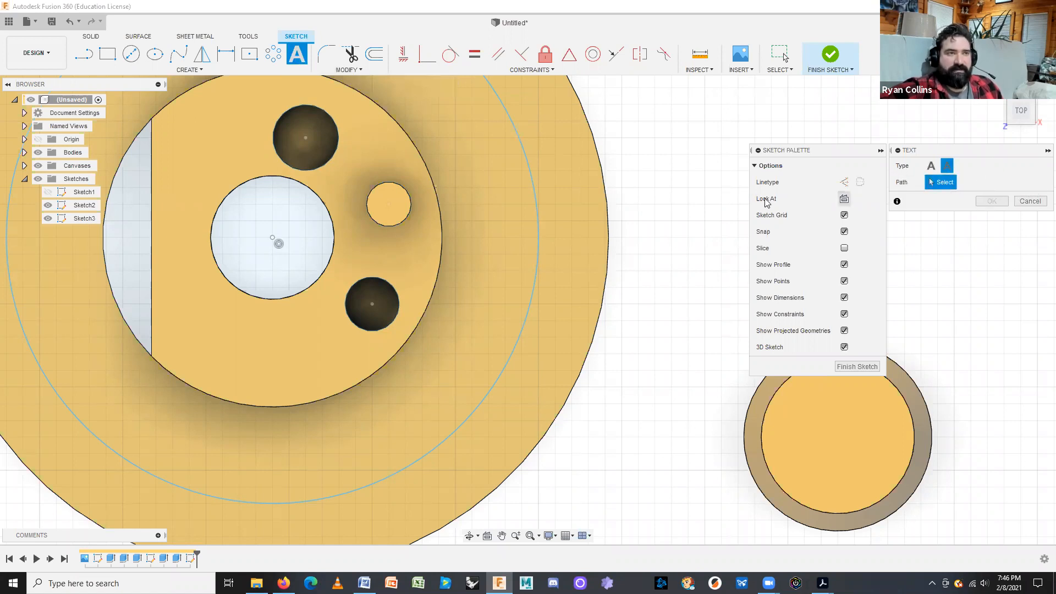
pyautogui.click(528, 164)
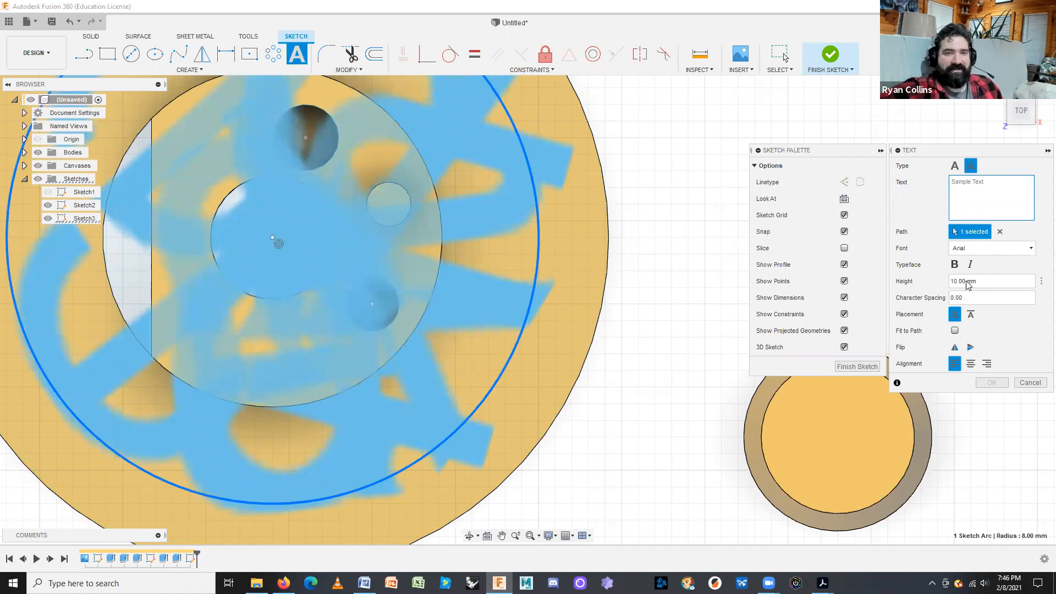
# - Set the height of the path text to 1 mm
pyautogui.click(967, 282)
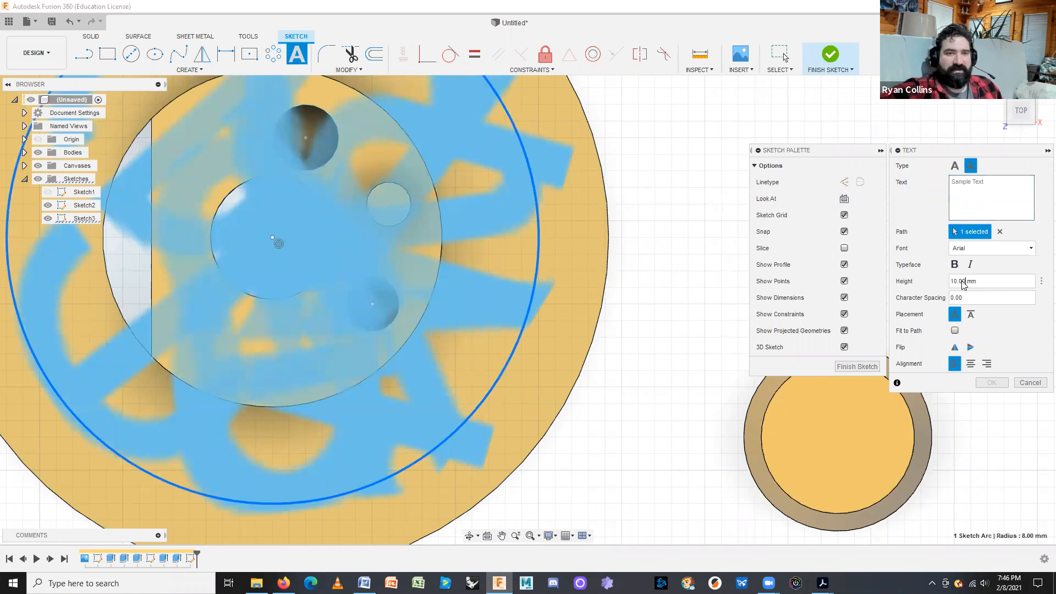
pyautogui.press('Left')
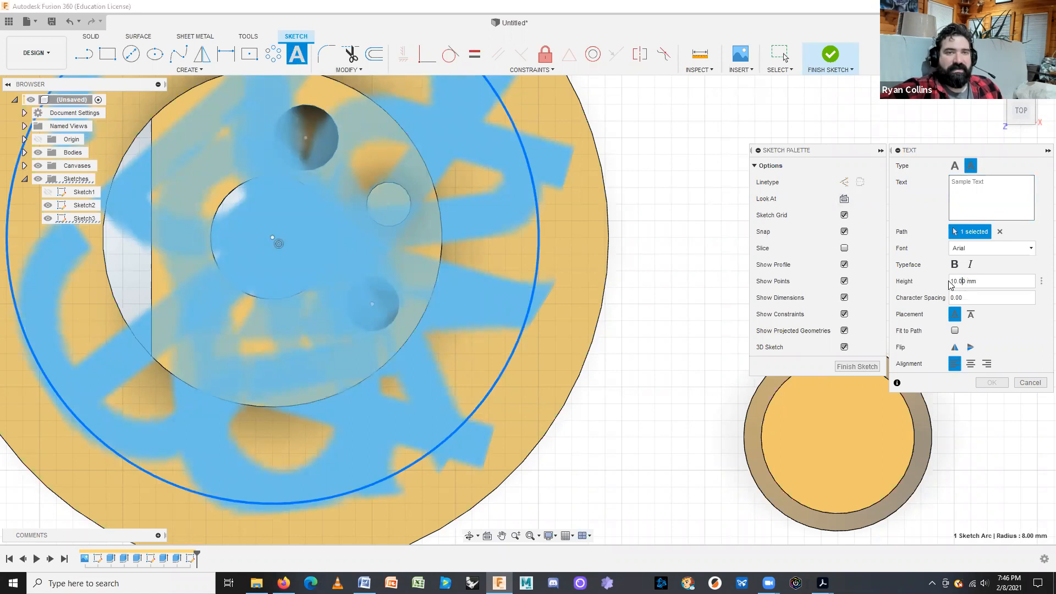
pyautogui.press('BackSpace')
pyautogui.press('BackSpace')
pyautogui.press('BackSpace')
pyautogui.press('BackSpace')
pyautogui.press('BackSpace')
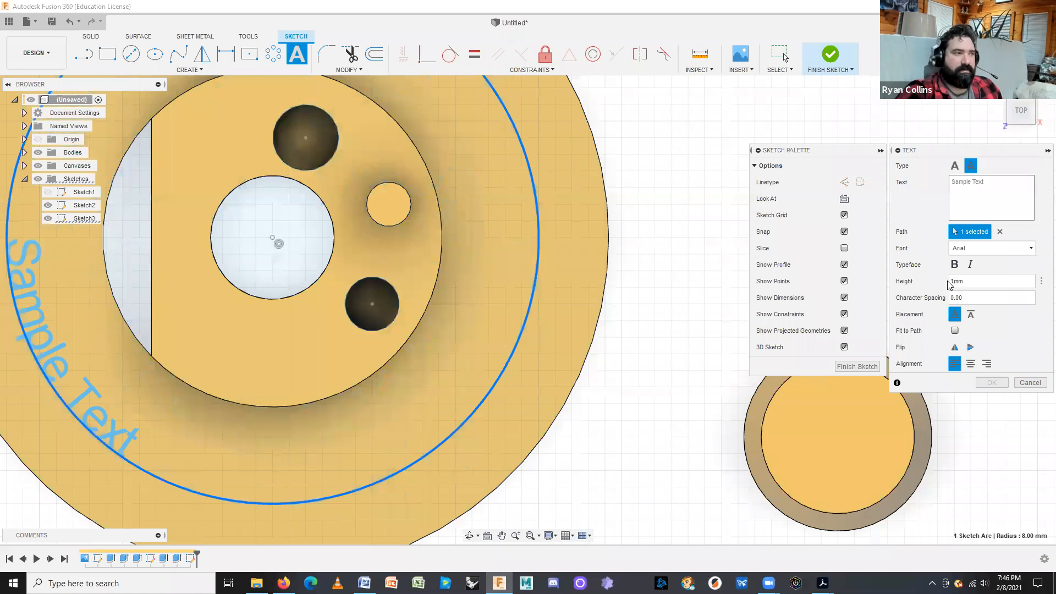
pyautogui.write('1')
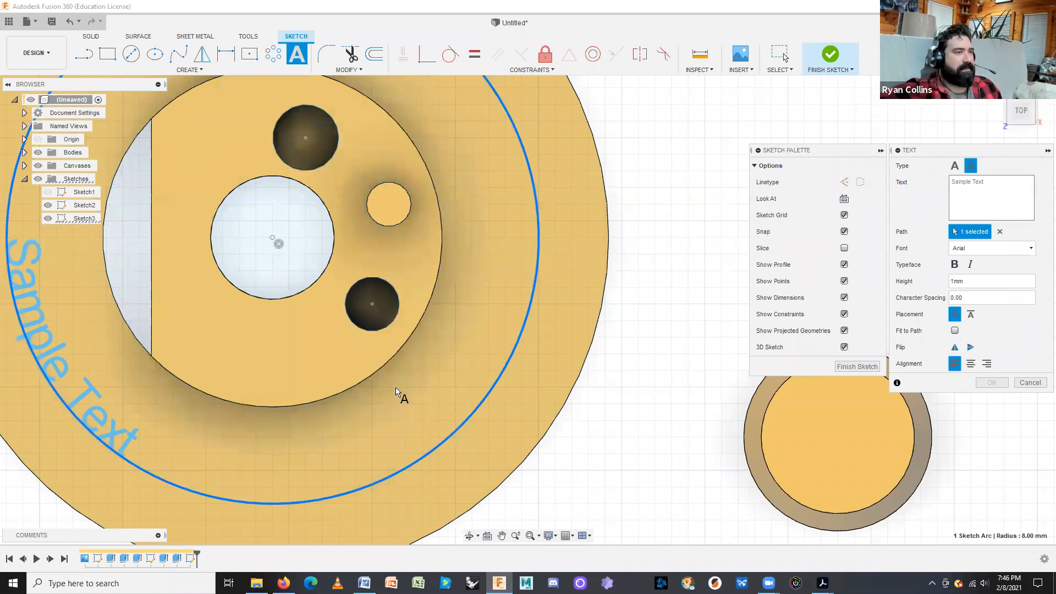
pyautogui.scroll(-1, 506, 353)
pyautogui.scroll(-4, 420, 401)
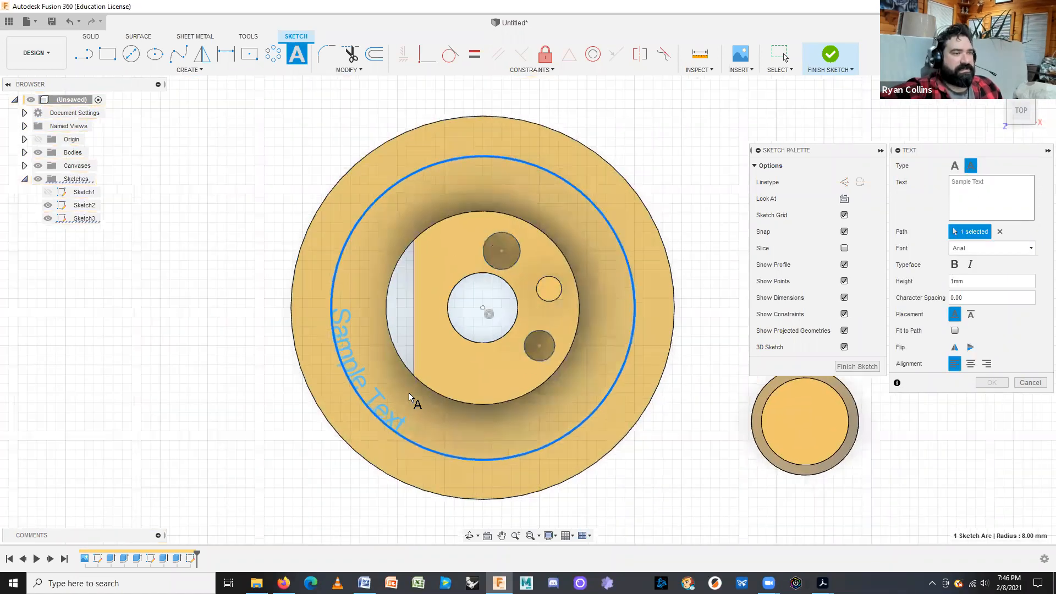
pyautogui.scroll(4, 369, 387)
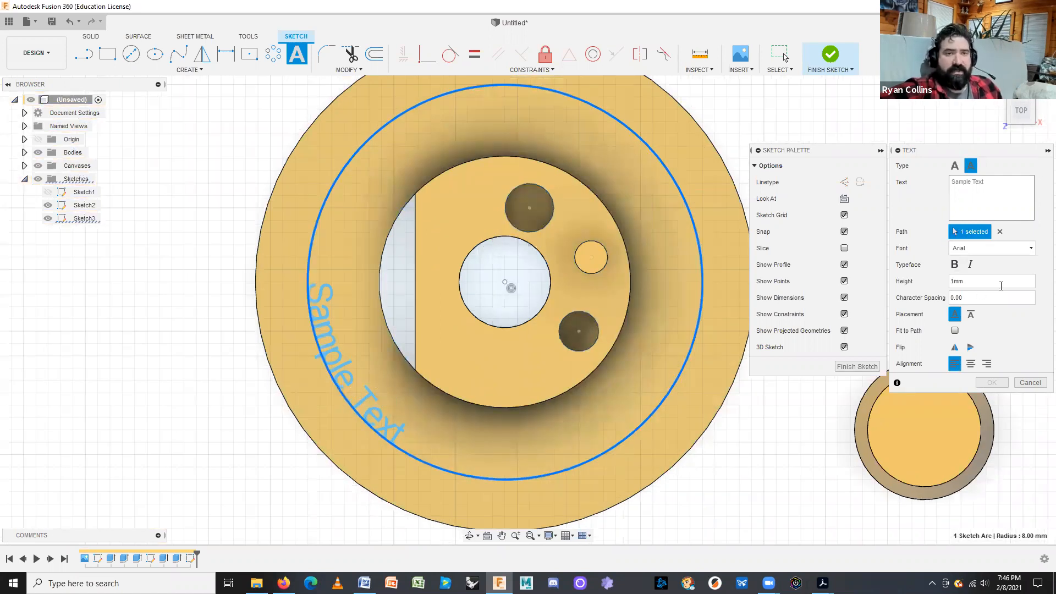
# - Make the path text italic and set its font to Artifakt Element
pyautogui.click(954, 265)
pyautogui.click(971, 265)
pyautogui.click(955, 265)
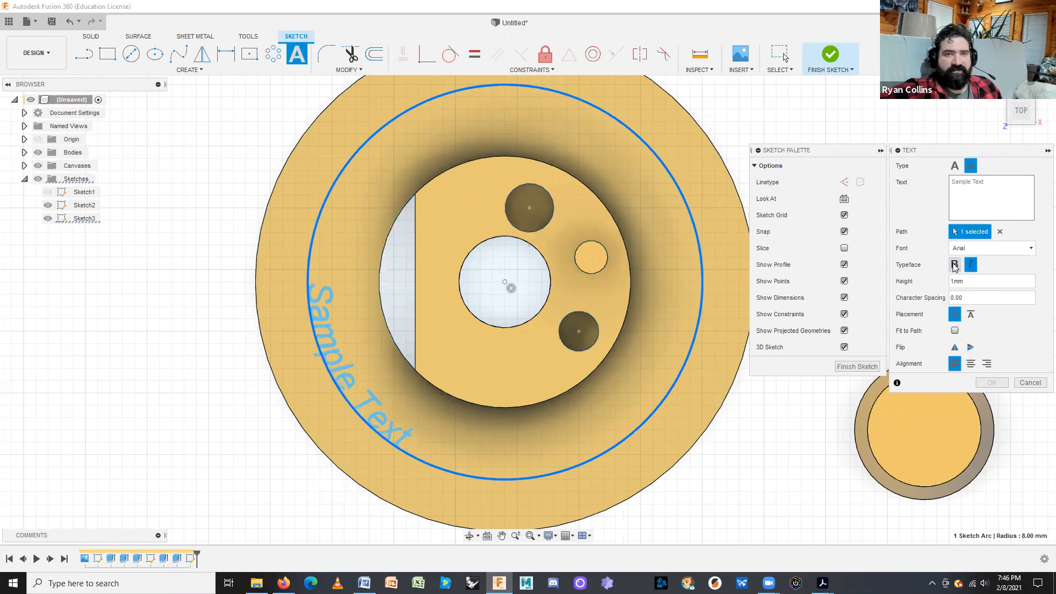
pyautogui.click(979, 249)
pyautogui.scroll(-10, 956, 306)
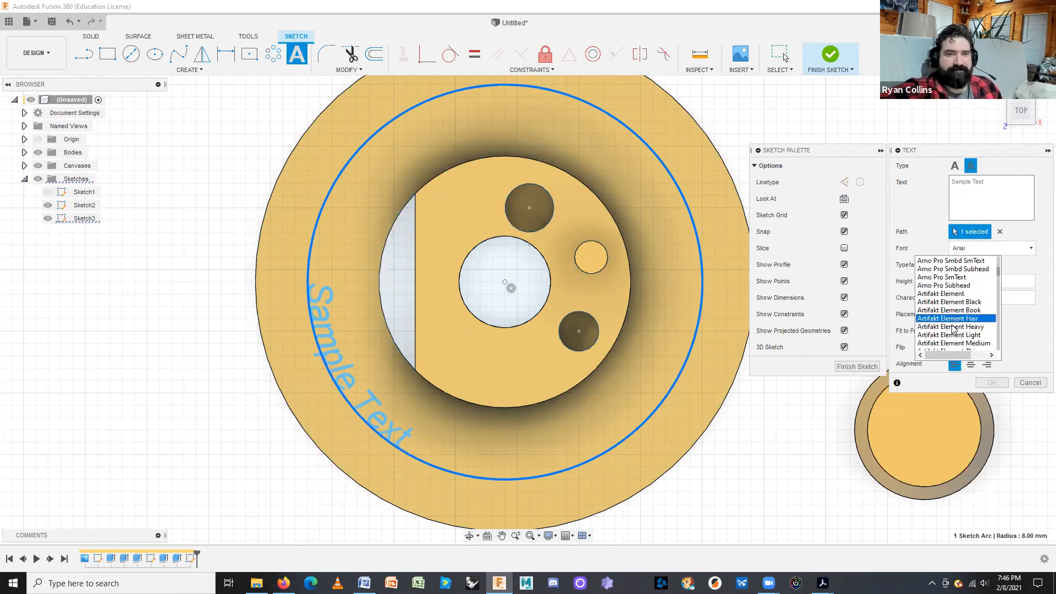
pyautogui.click(959, 294)
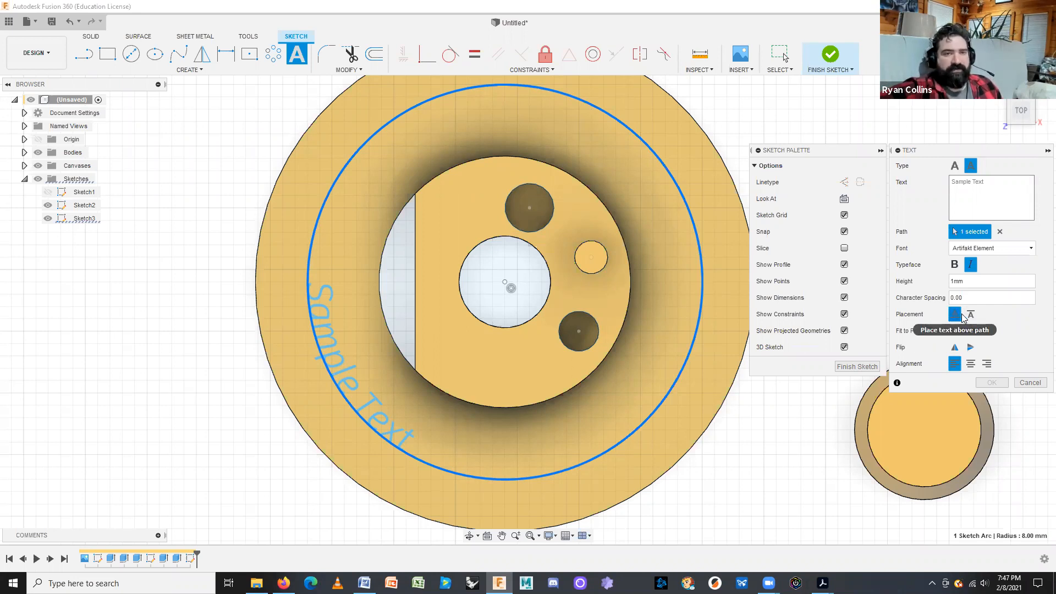
# - Place the text below the path, on the outer side of the circle, and fit it to the path
pyautogui.click(970, 315)
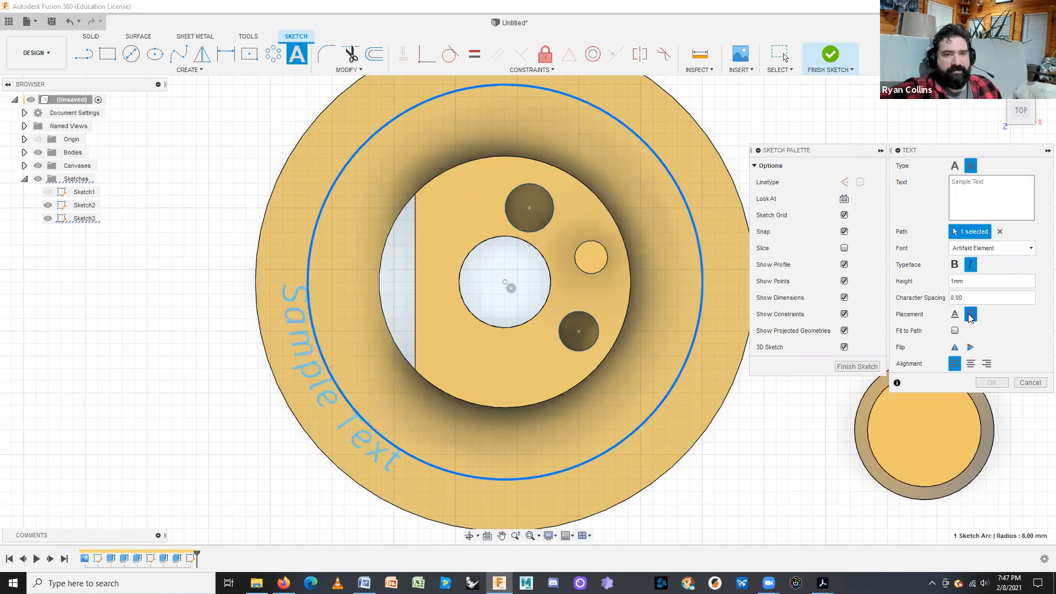
pyautogui.click(955, 330)
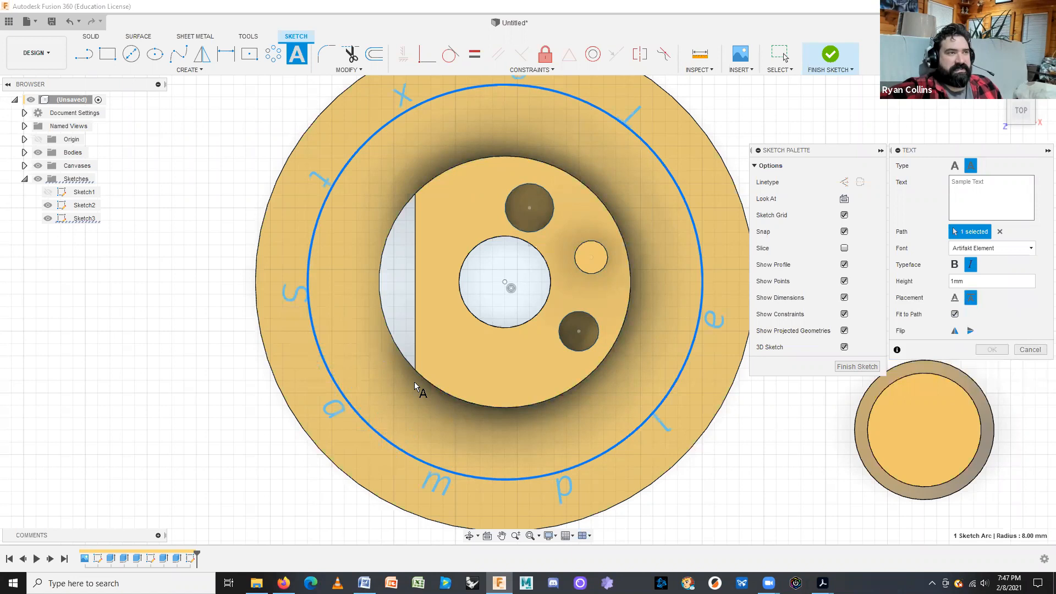
pyautogui.scroll(2, 495, 432)
pyautogui.scroll(-5, 342, 264)
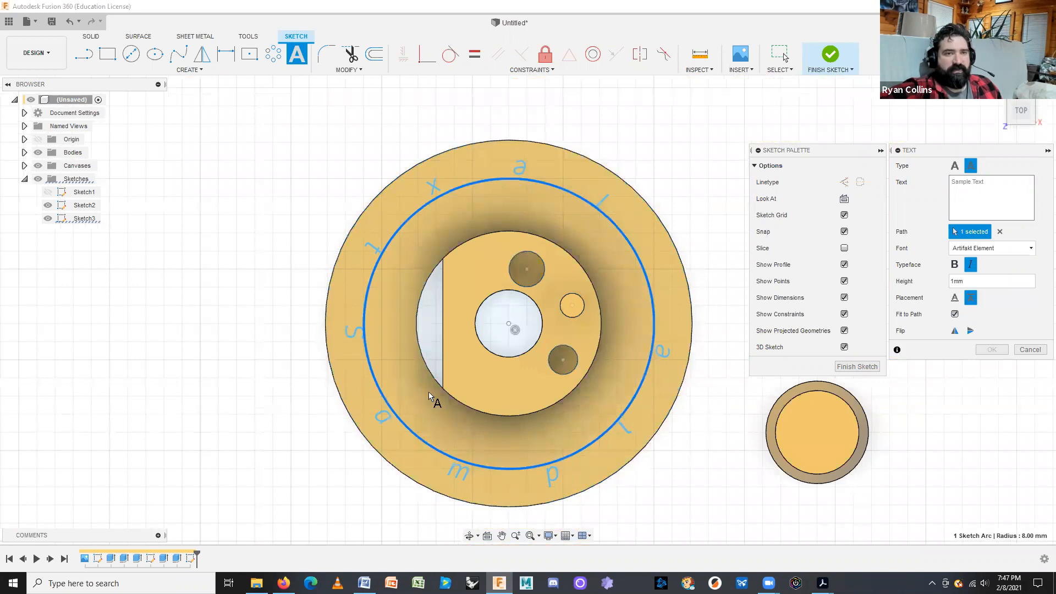
pyautogui.click(957, 333)
pyautogui.click(957, 332)
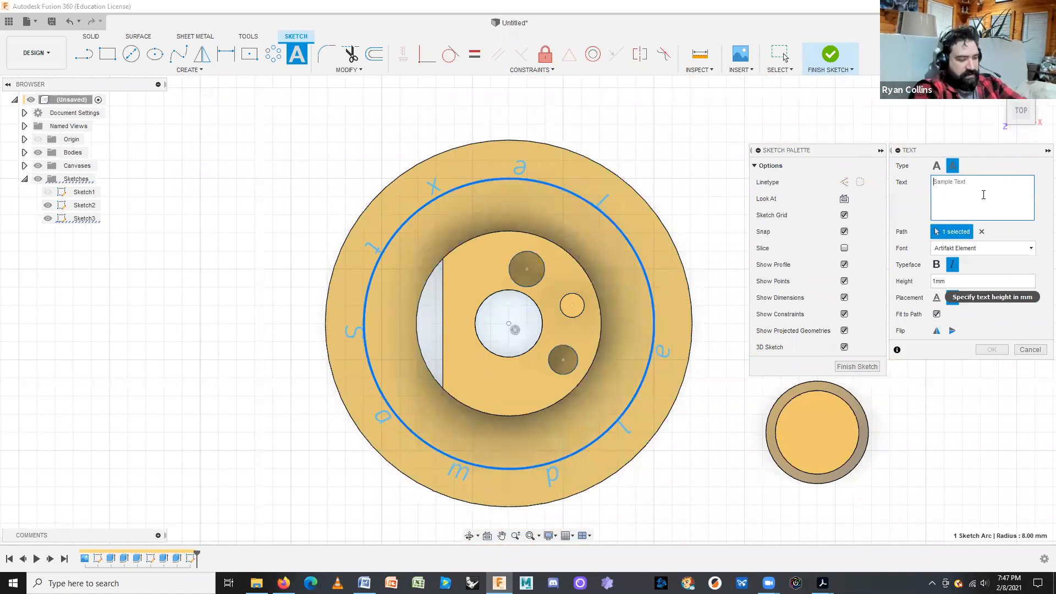
# - Enter "bleep bloop" as the content of the path text and make it bold
pyautogui.write('b')
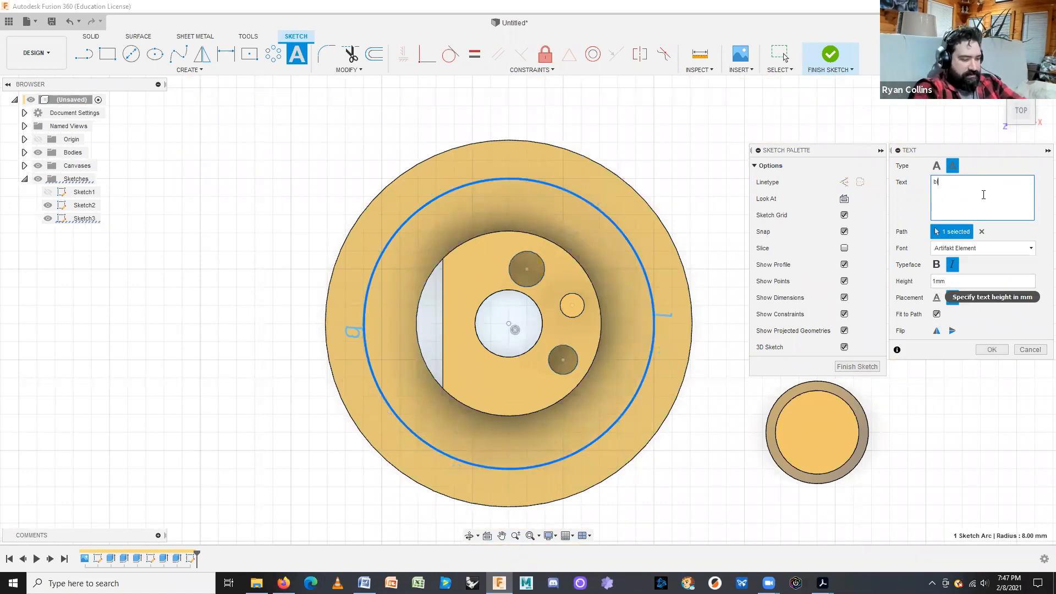
pyautogui.write('leep blo')
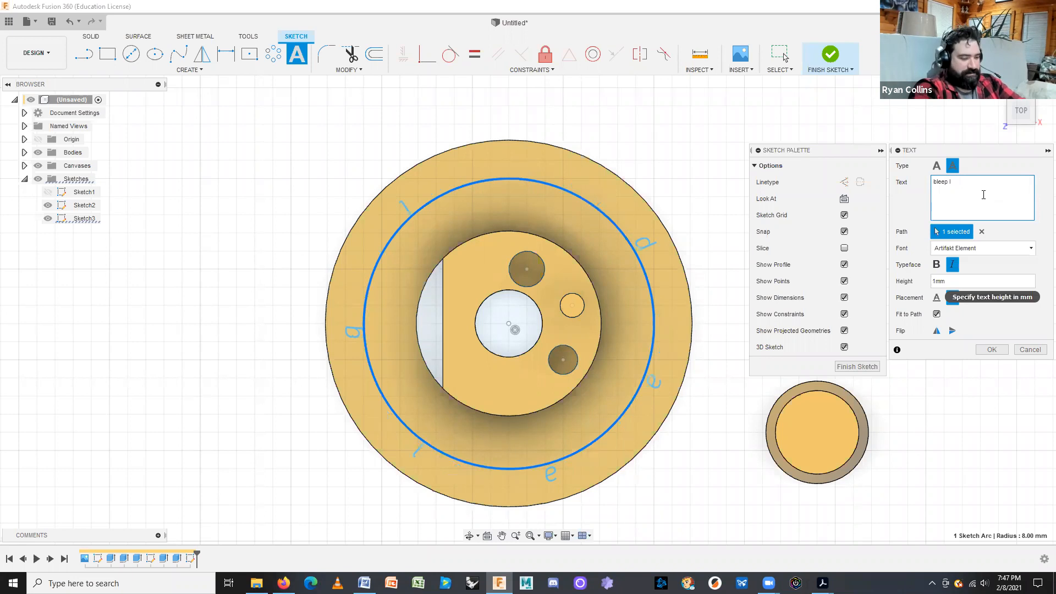
pyautogui.write('op')
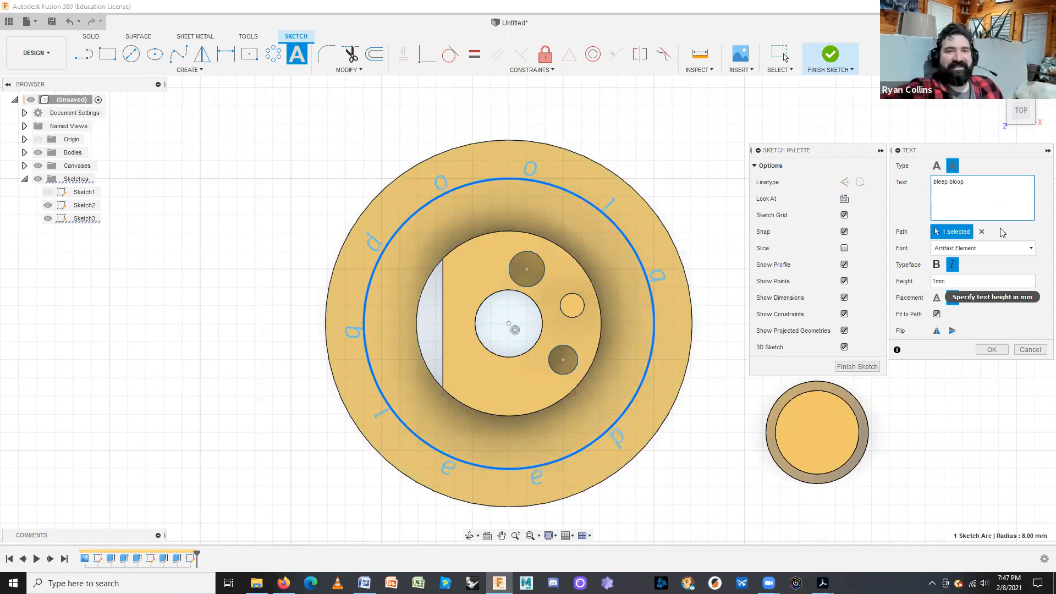
pyautogui.click(936, 265)
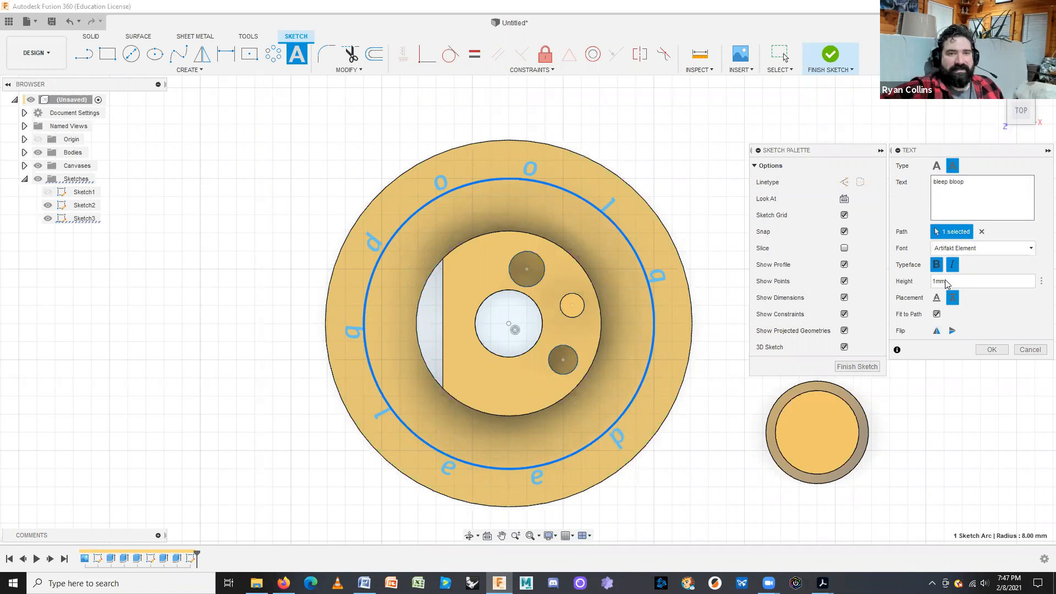
# - Try a text height of 2 mm, set it back to 1 mm and create the path text
pyautogui.moveTo(947, 282); pyautogui.dragTo(928, 284)
pyautogui.write('2')
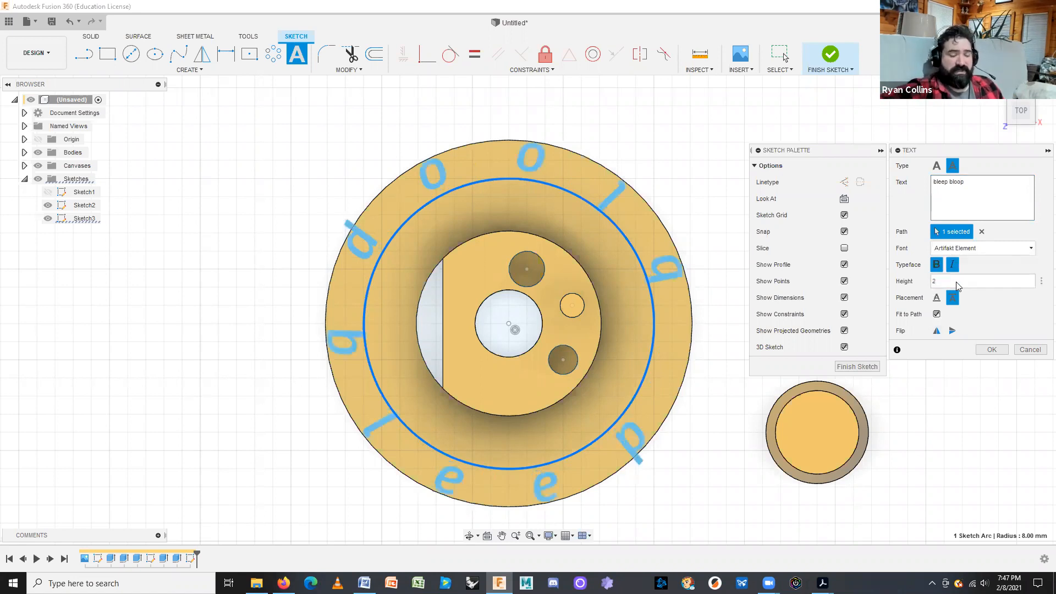
pyautogui.write('1')
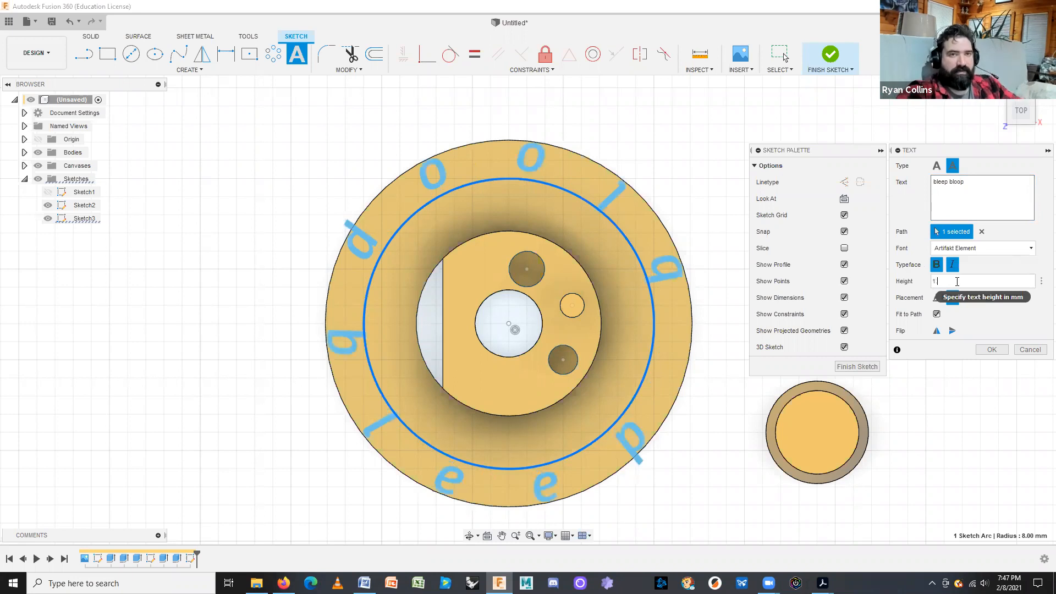
pyautogui.write('.5')
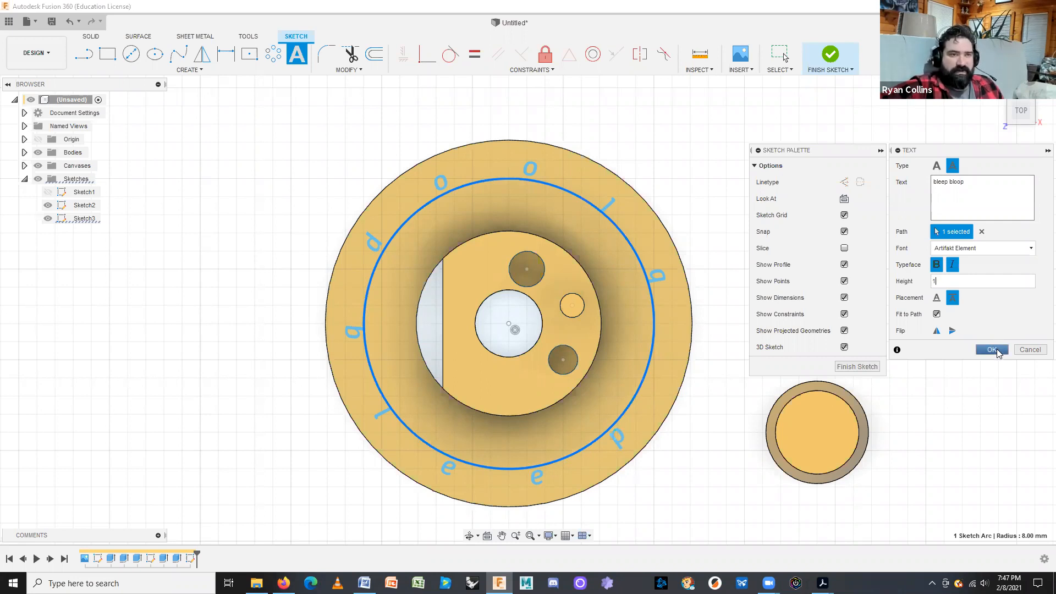
pyautogui.click(993, 349)
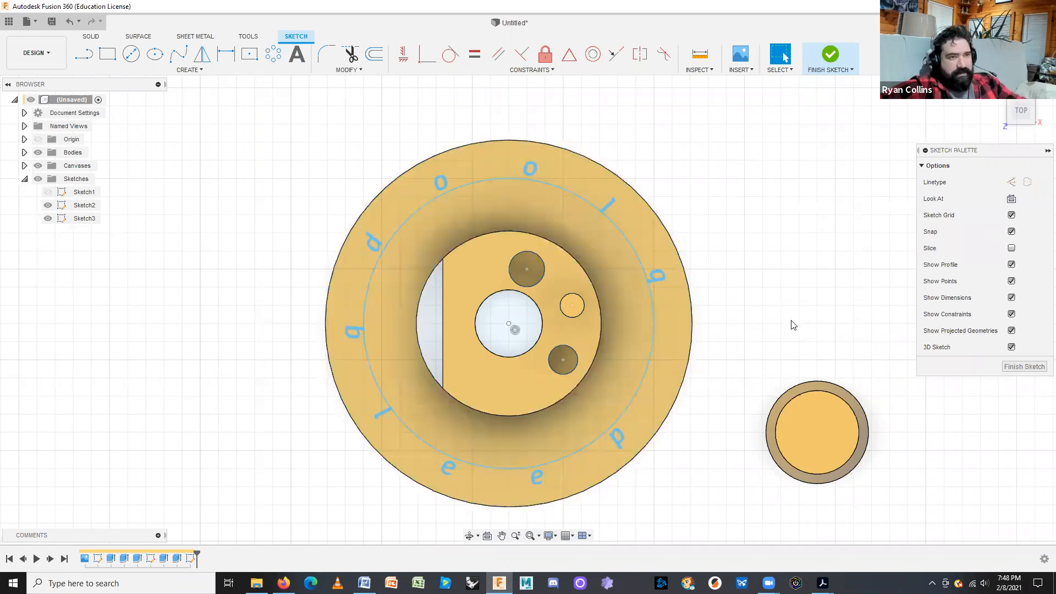
pyautogui.keyDown('shift'); pyautogui.moveTo(797, 306); pyautogui.dragTo(774, 328, button='middle'); pyautogui.keyUp('shift')
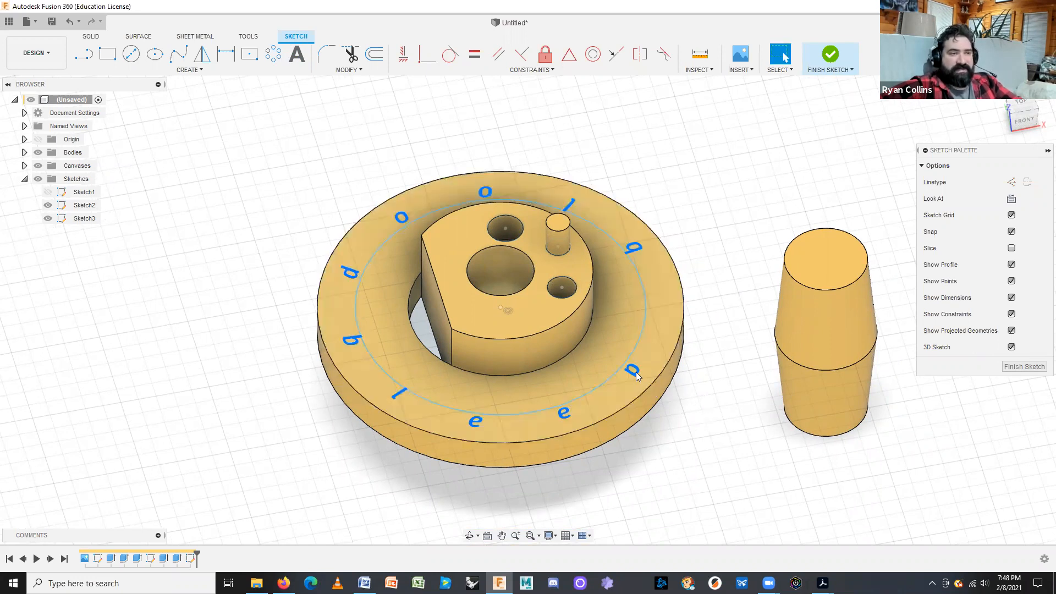
# - Finish the text sketch and begin an Extrude that raises the path text 2 mm above the ring's top face
pyautogui.click(48, 219)
pyautogui.click(48, 219)
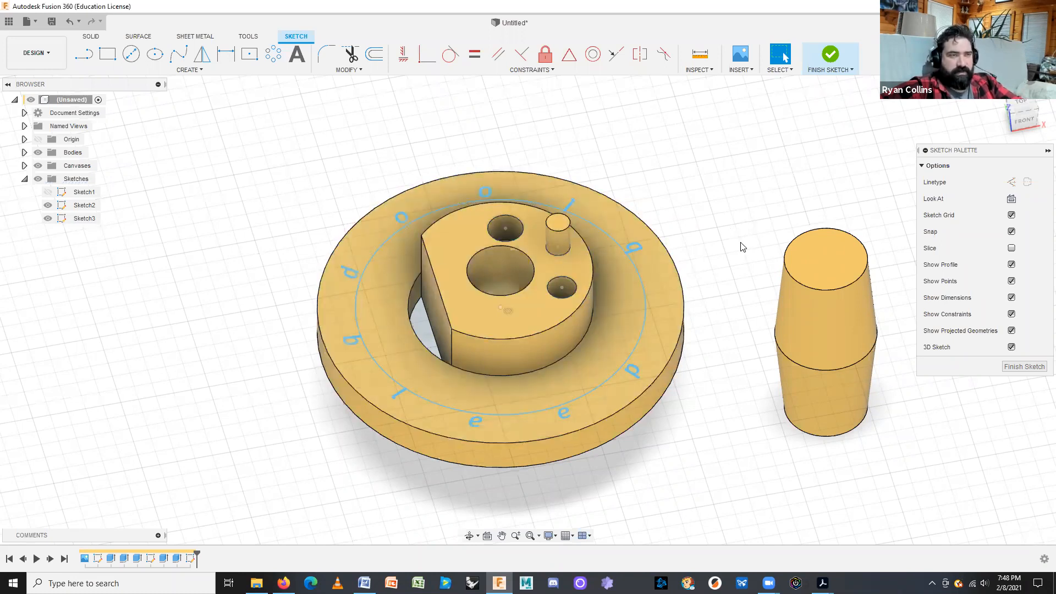
pyautogui.click(827, 62)
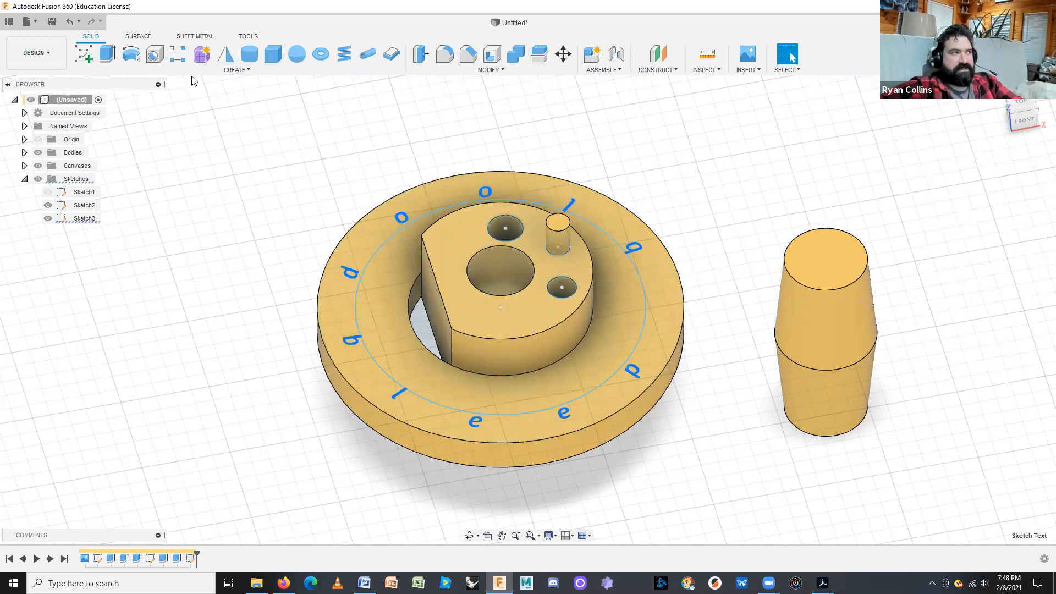
pyautogui.click(107, 61)
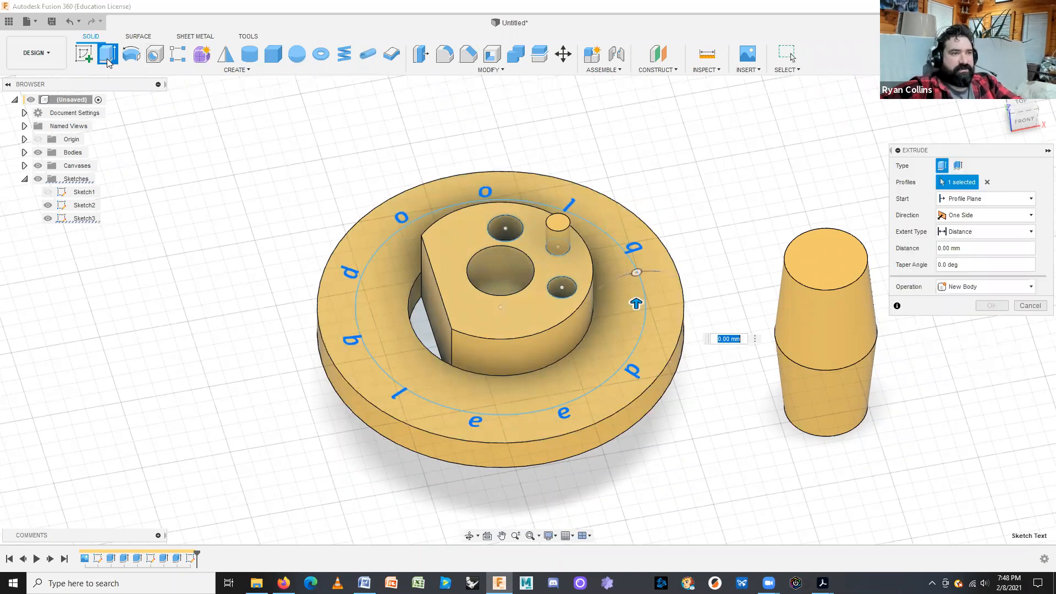
pyautogui.moveTo(636, 303); pyautogui.dragTo(636, 279)
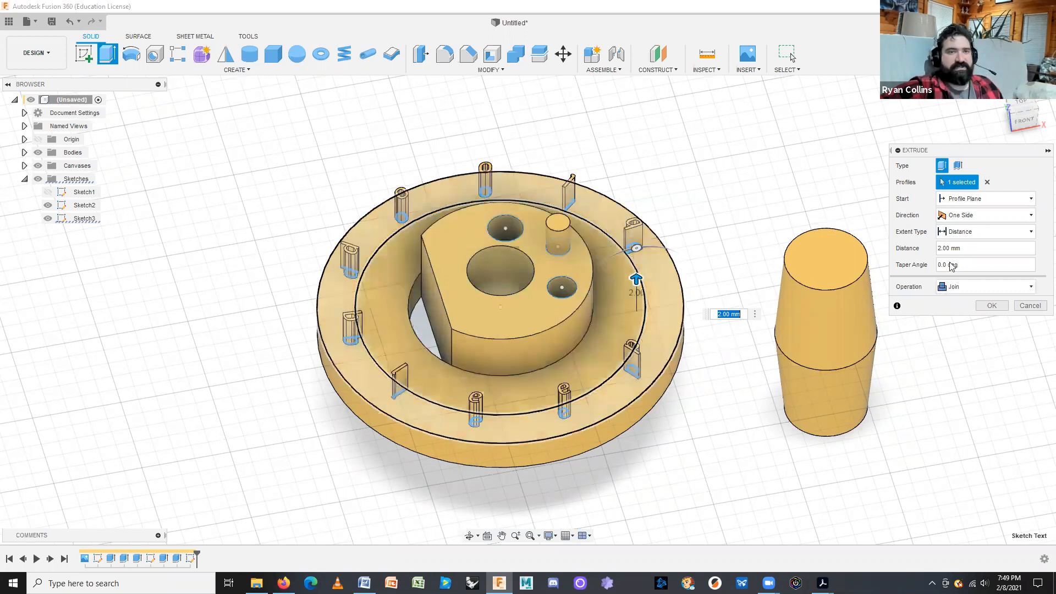
# - Try an extrude distance of -1 m for the path text
pyautogui.click(942, 249)
pyautogui.doubleClick(943, 249)
pyautogui.write('-1m')
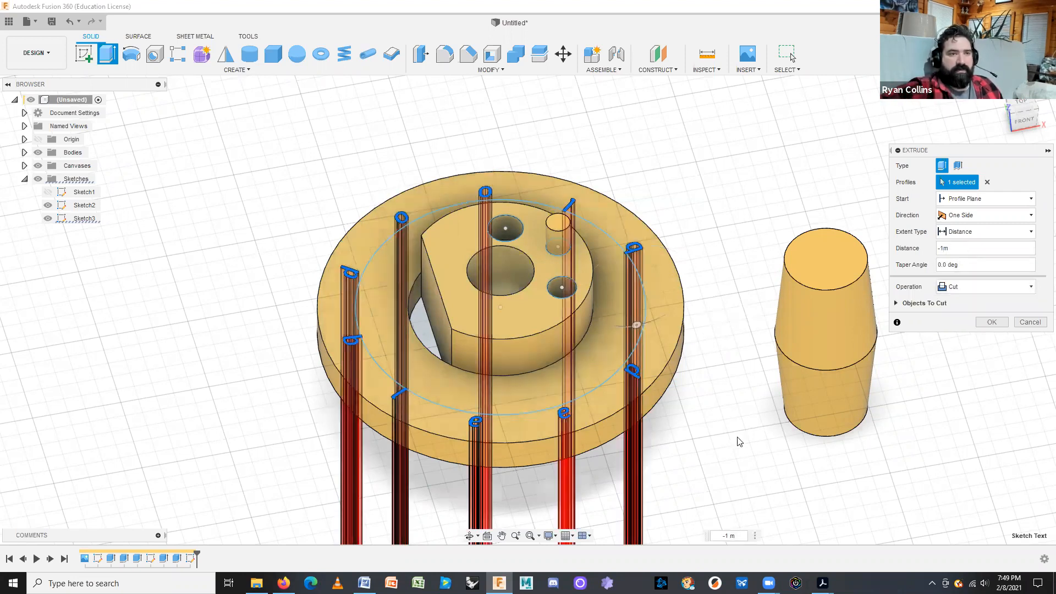
pyautogui.moveTo(721, 372); pyautogui.dragTo(707, 153, button='middle')
# - Set the extrude distance to -1 mm and cut the path text into the ring's top face
pyautogui.click(956, 249)
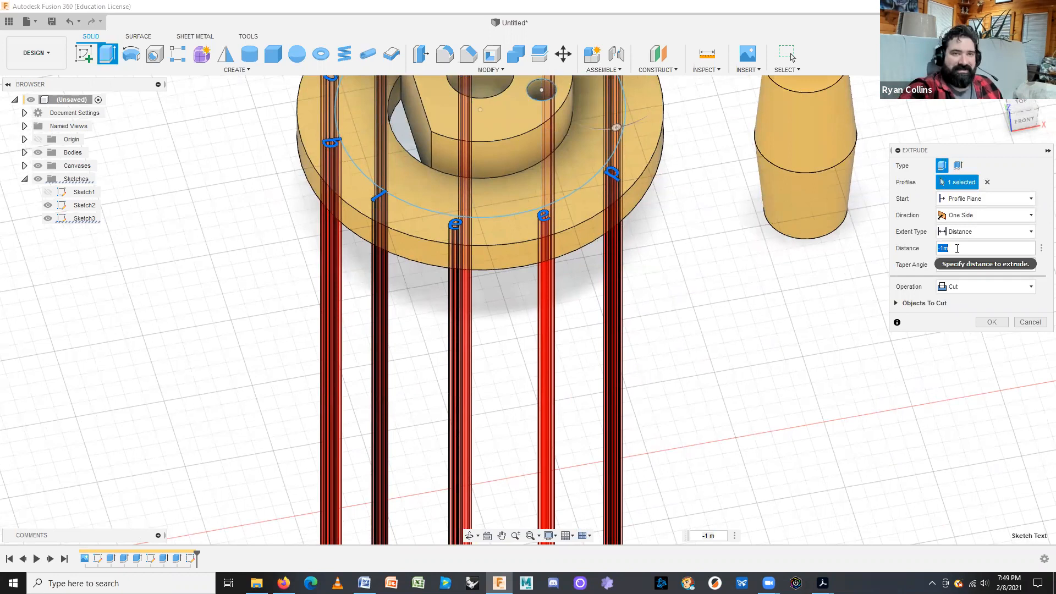
pyautogui.write('-1')
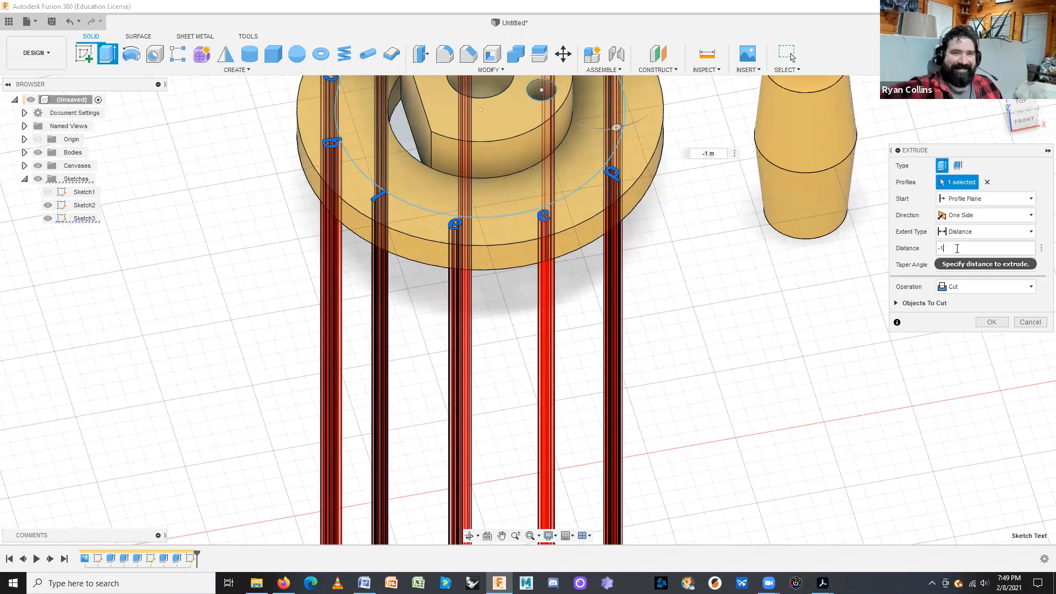
pyautogui.moveTo(664, 259); pyautogui.dragTo(677, 345, button='middle')
pyautogui.scroll(4, 678, 345)
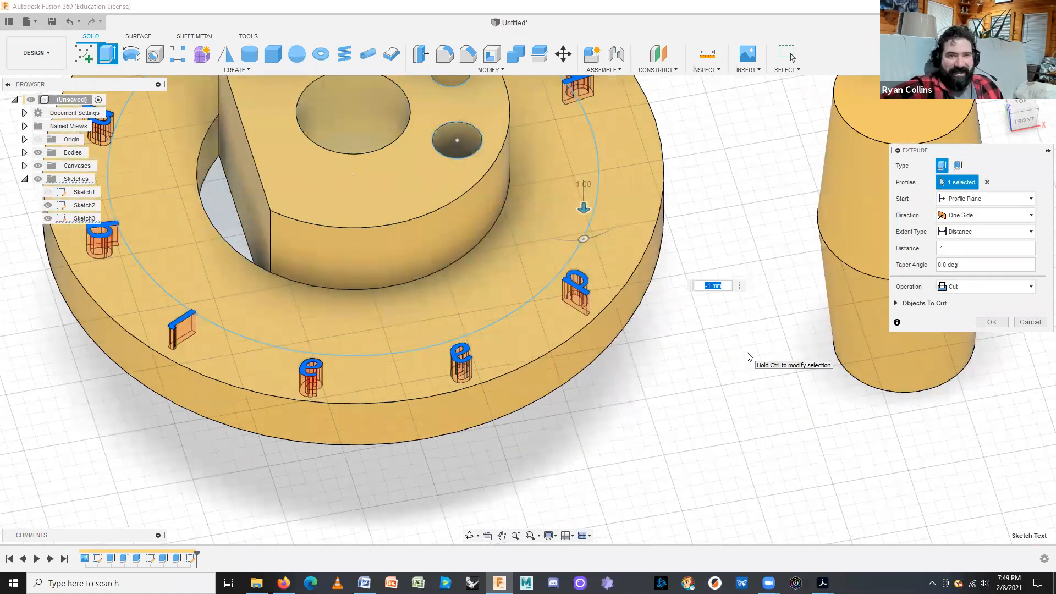
pyautogui.click(990, 322)
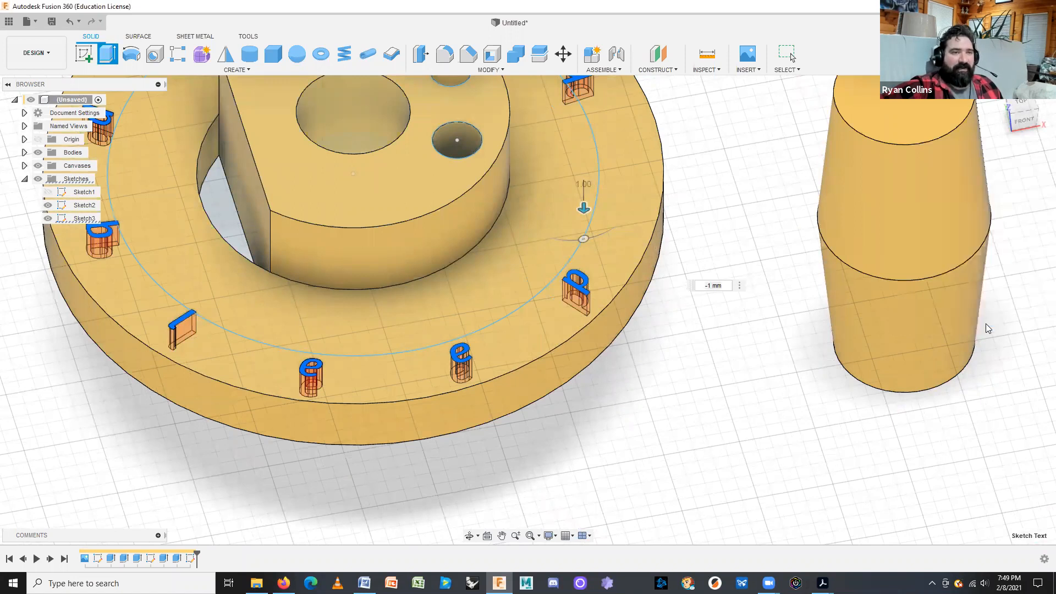
# - Look at the engraved ring from the top and measure its outer circular edge
pyautogui.moveTo(625, 434); pyautogui.dragTo(828, 466, button='middle')
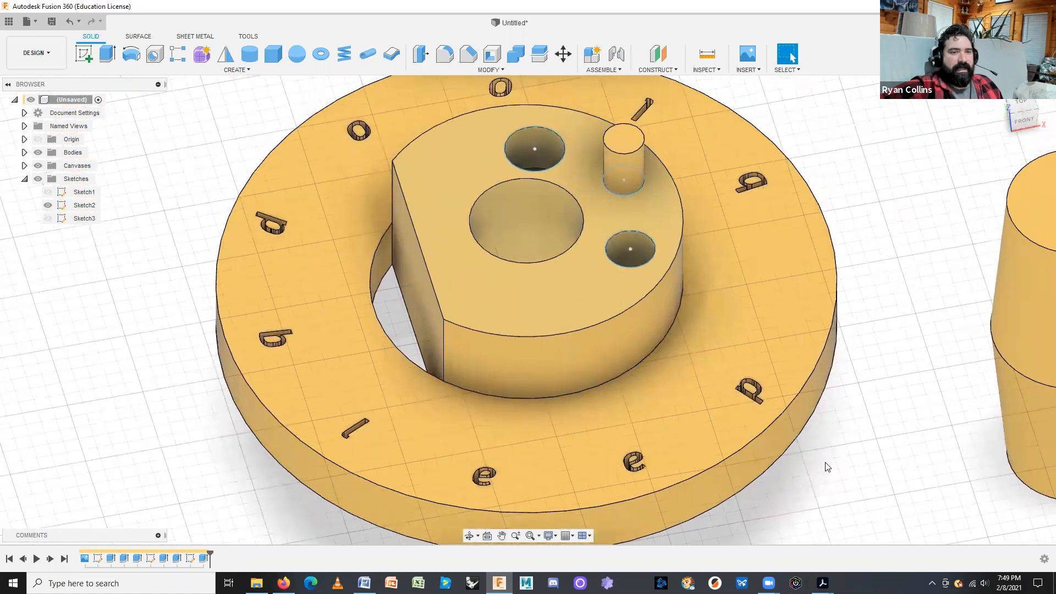
pyautogui.scroll(2, 827, 464)
pyautogui.scroll(-4, 827, 464)
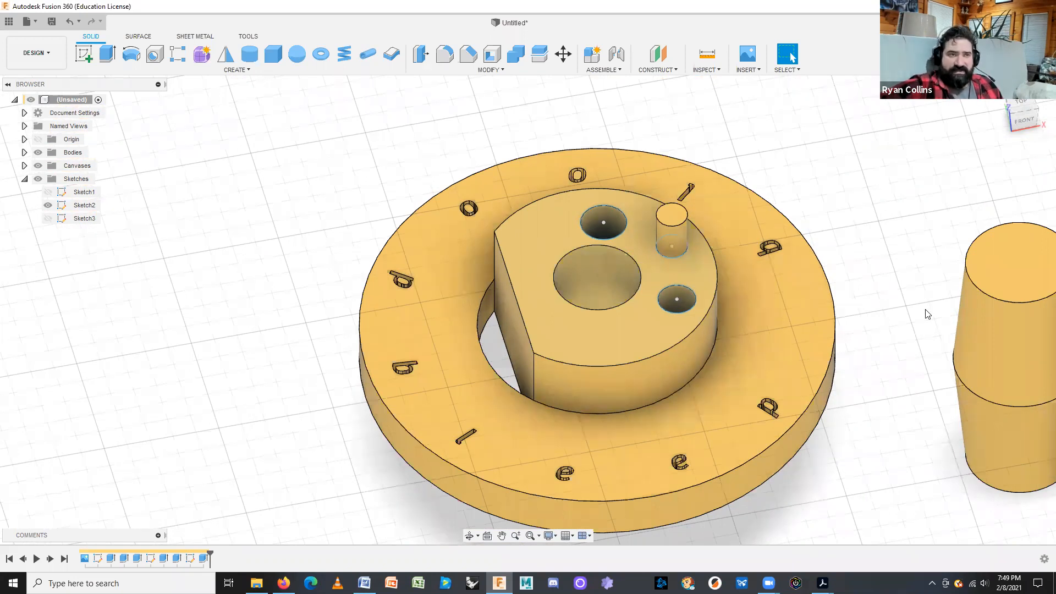
pyautogui.scroll(-4, 896, 424)
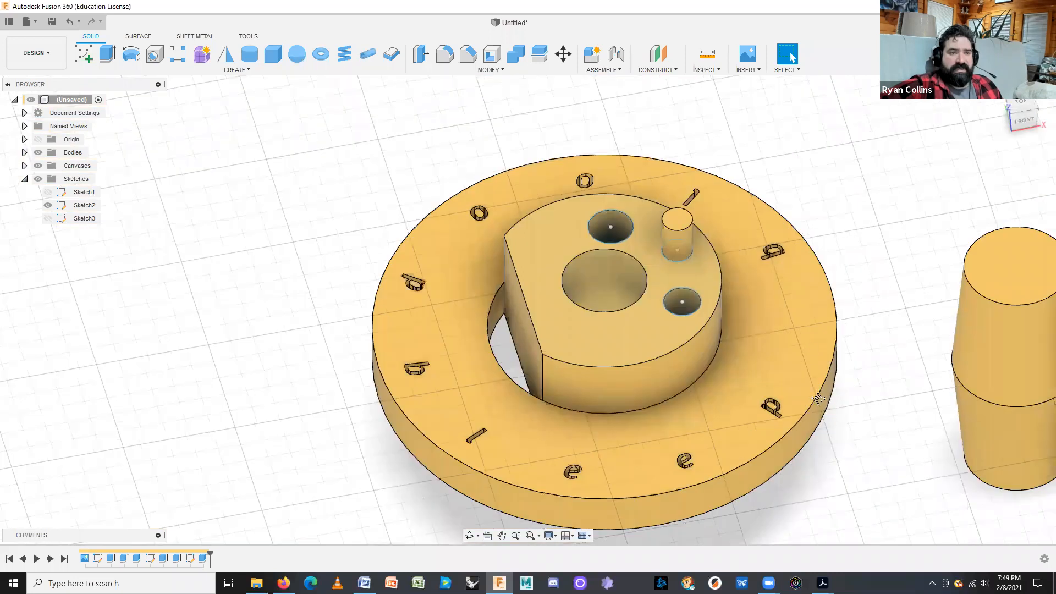
pyautogui.click(1011, 106)
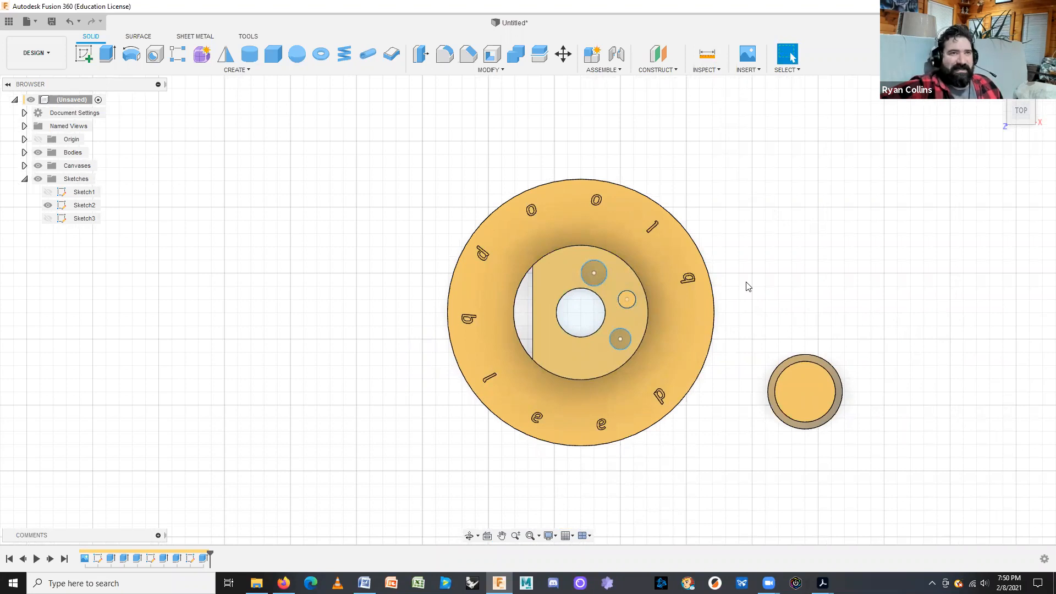
pyautogui.click(707, 54)
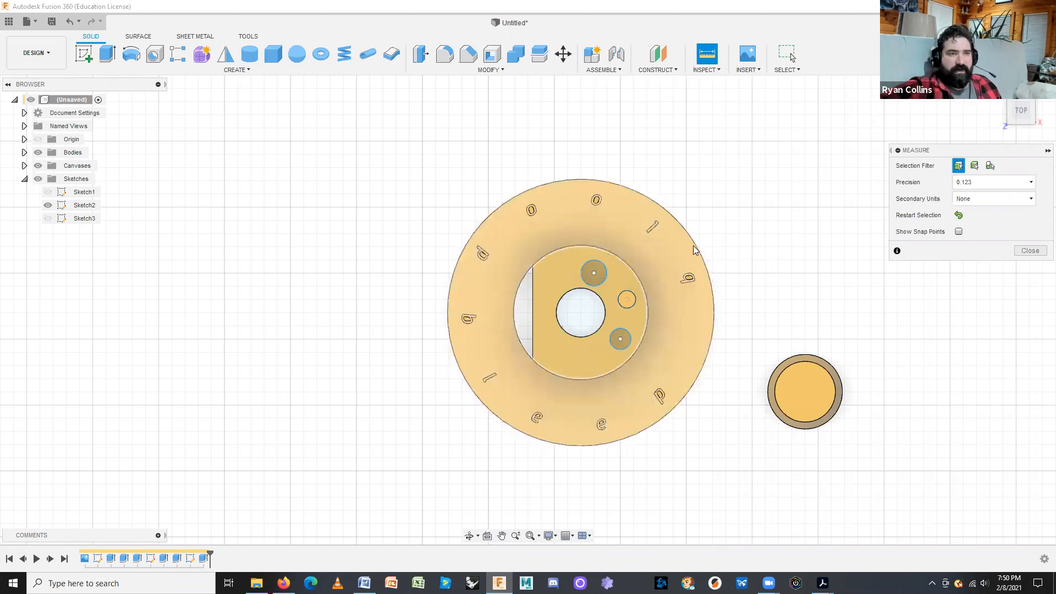
pyautogui.click(694, 246)
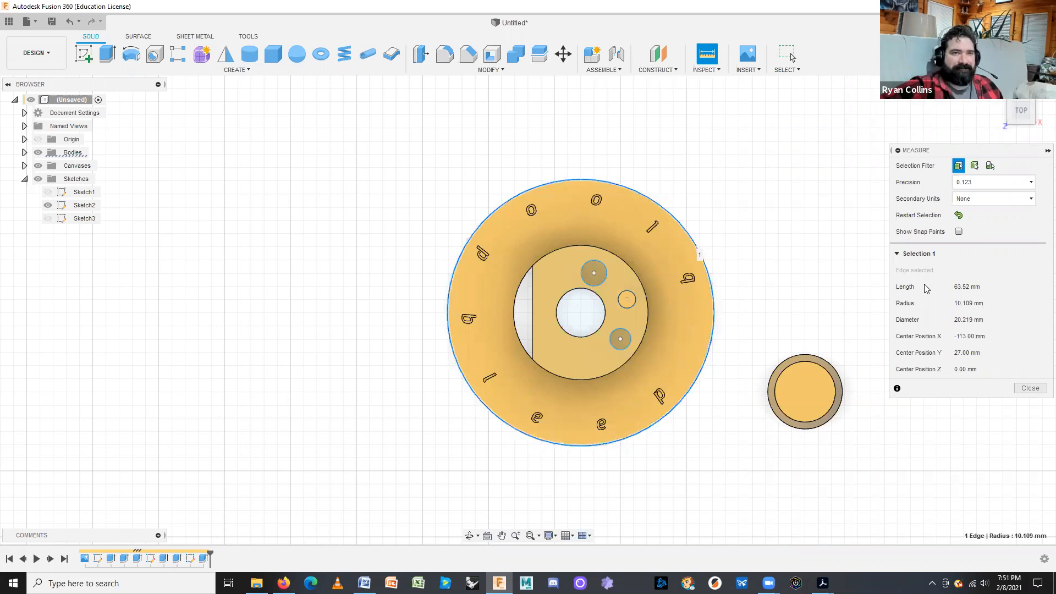
pyautogui.click(1030, 388)
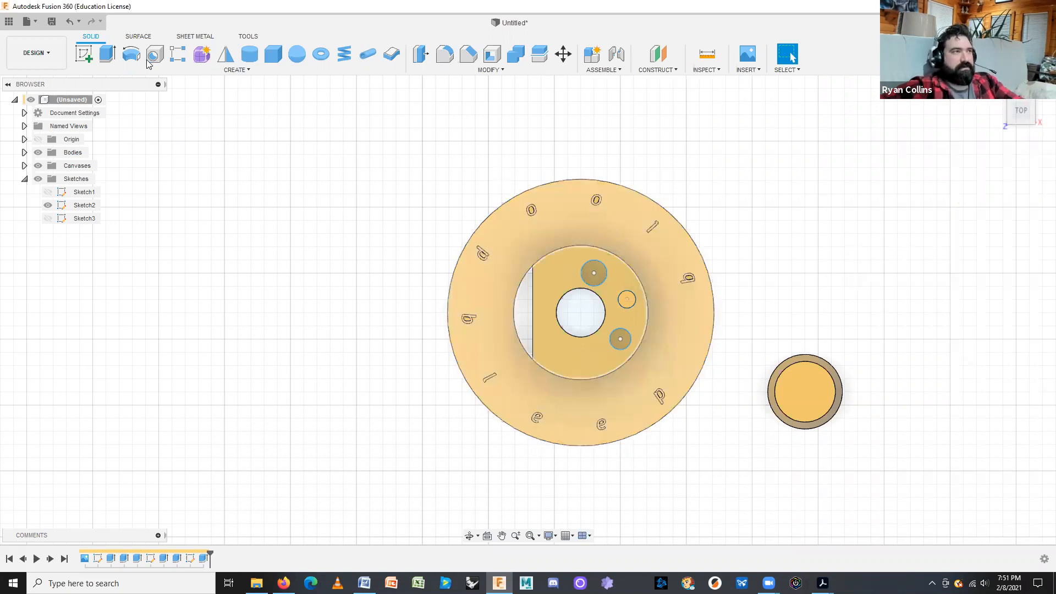
# - Scale the ring body uniformly by a factor of 5
pyautogui.press('s')
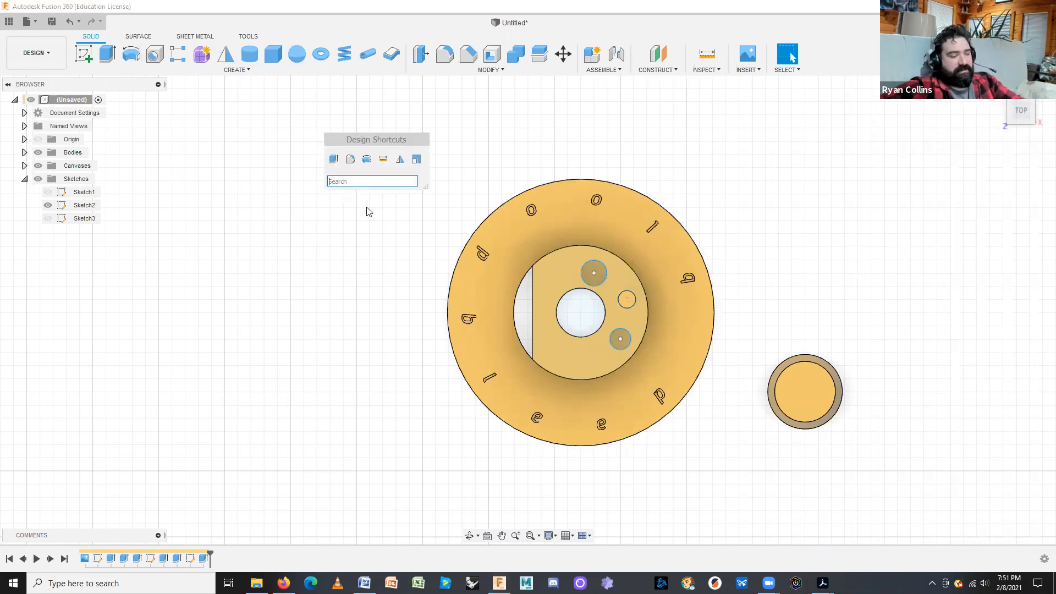
pyautogui.write('scale')
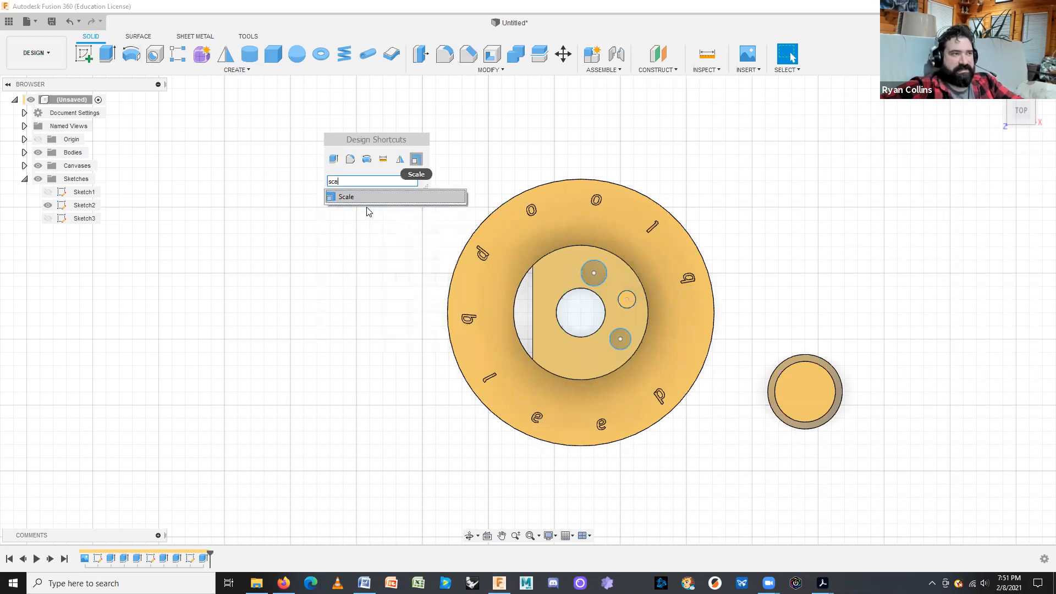
pyautogui.click(362, 203)
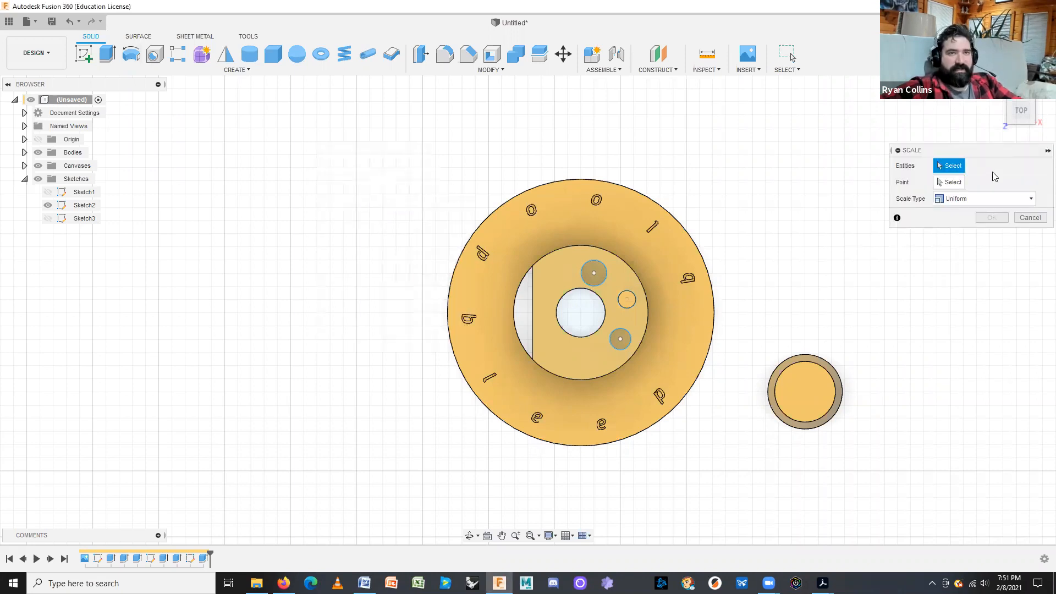
pyautogui.click(637, 244)
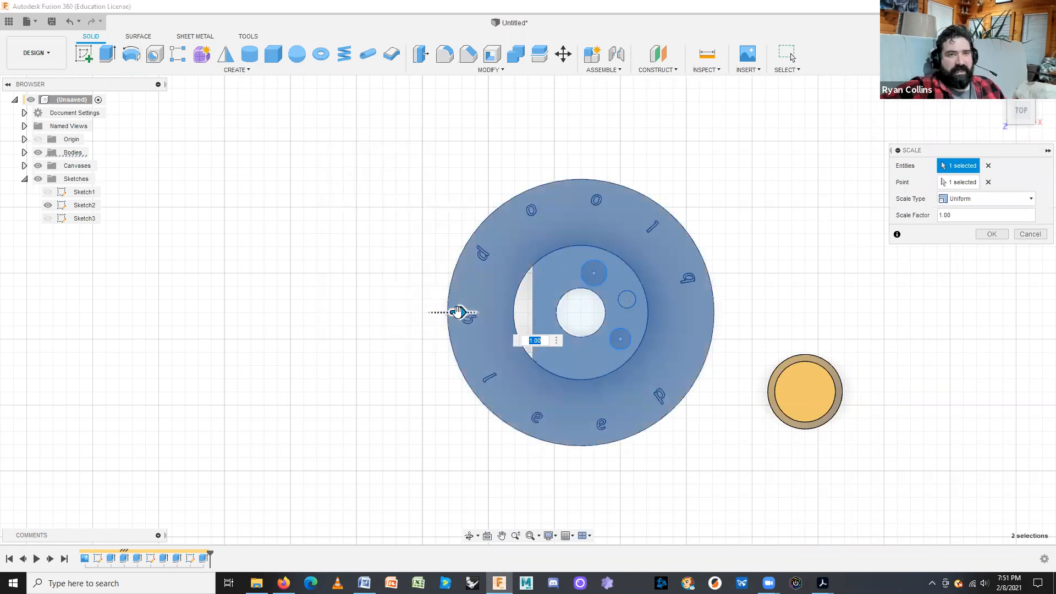
pyautogui.moveTo(458, 311); pyautogui.dragTo(524, 313)
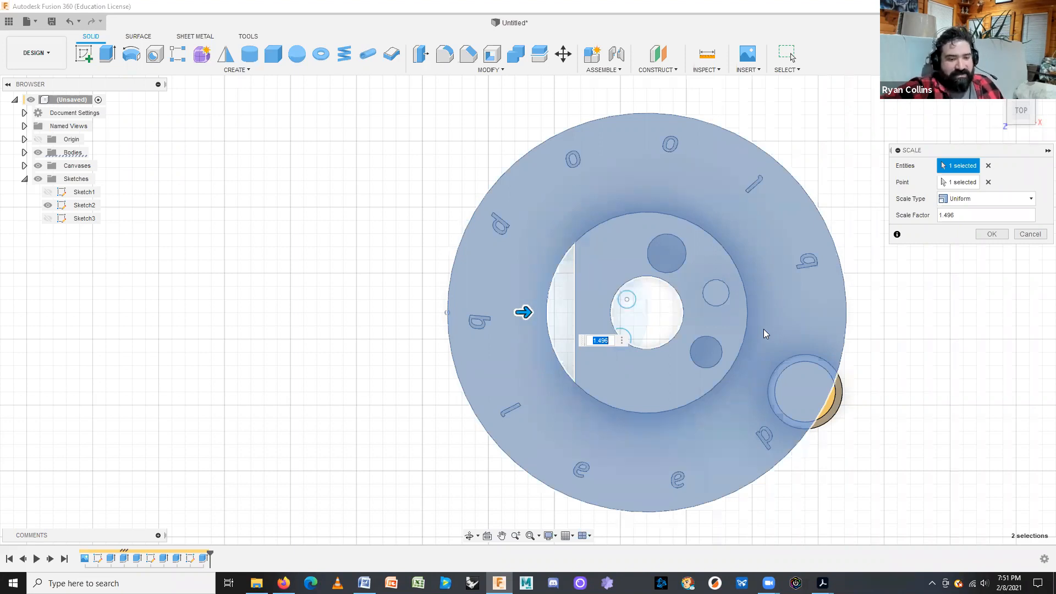
pyautogui.write('5')
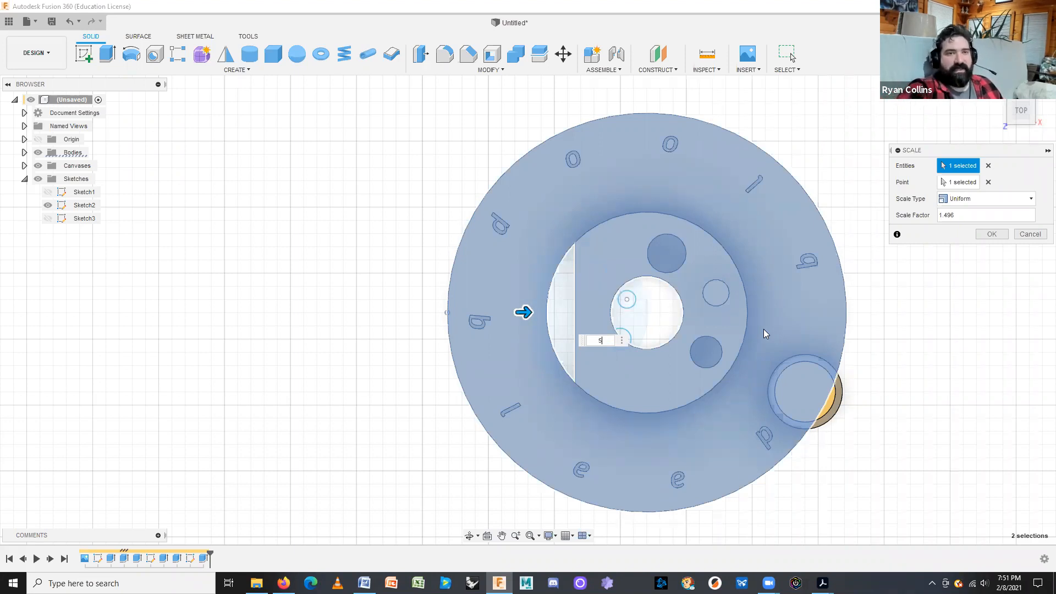
pyautogui.press('Return')
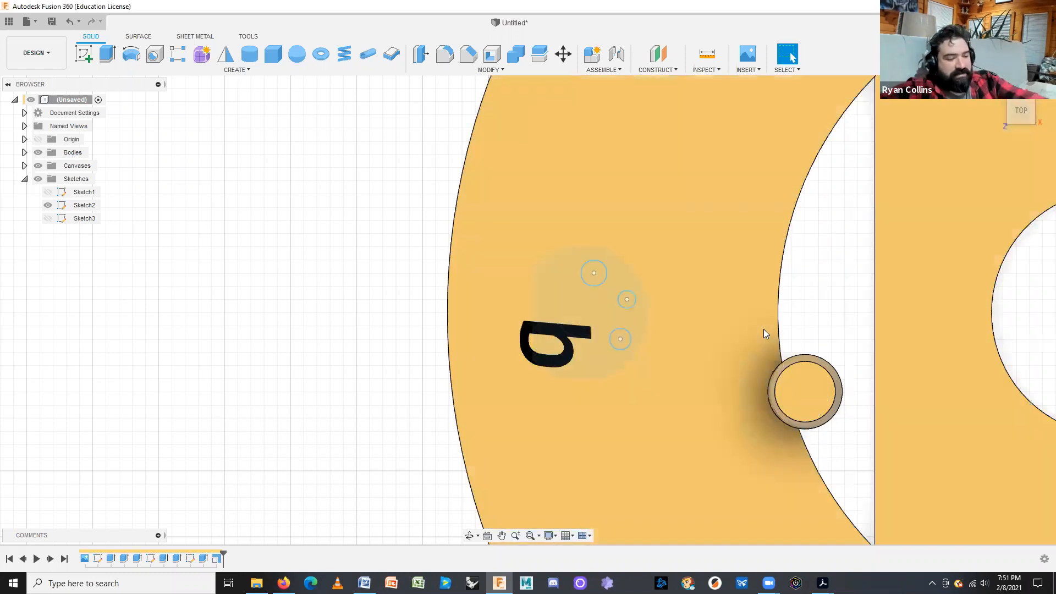
# - Hide the canvases, measure the enlarged ring's outer circular edge and clear the measurement
pyautogui.middleClick(763, 329)
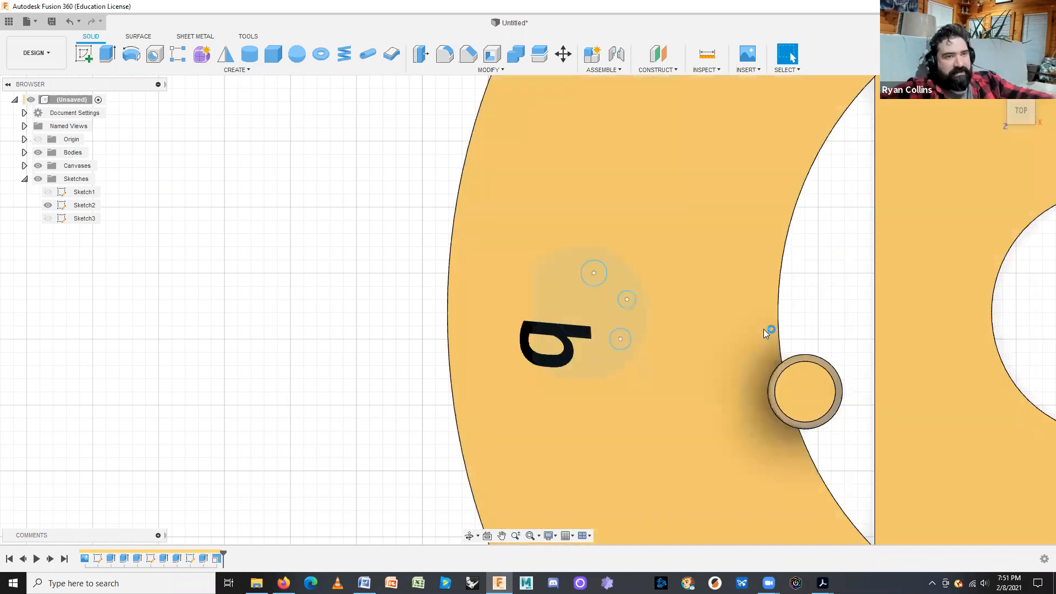
pyautogui.middleClick(764, 329)
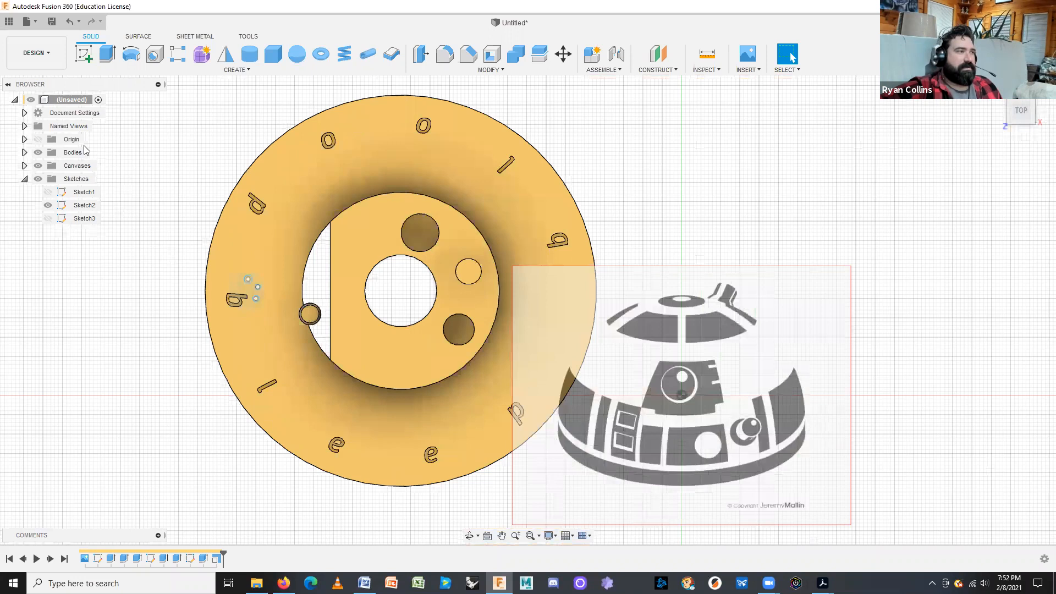
pyautogui.click(38, 166)
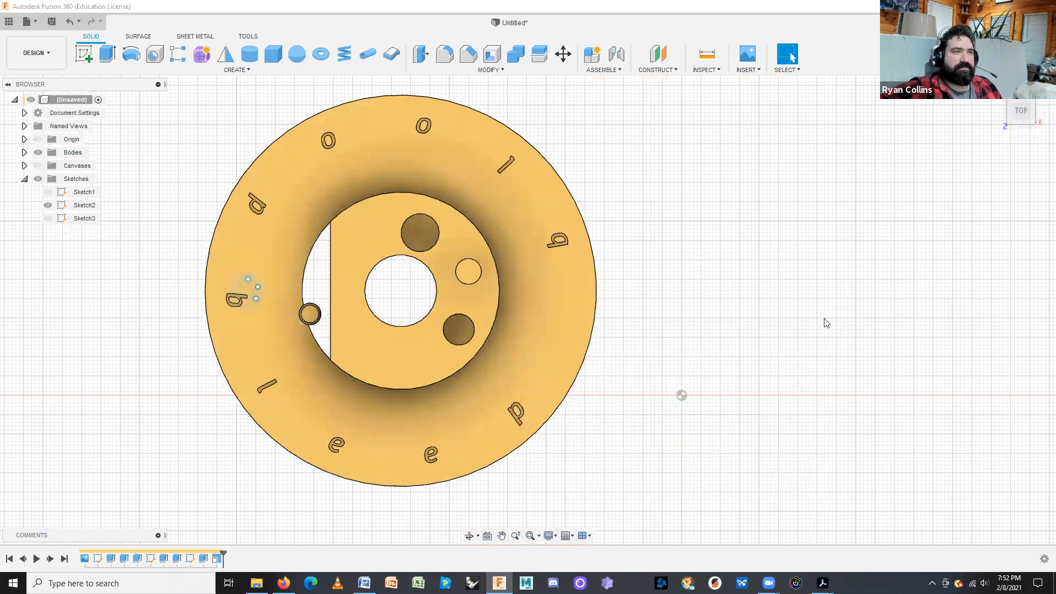
pyautogui.click(706, 53)
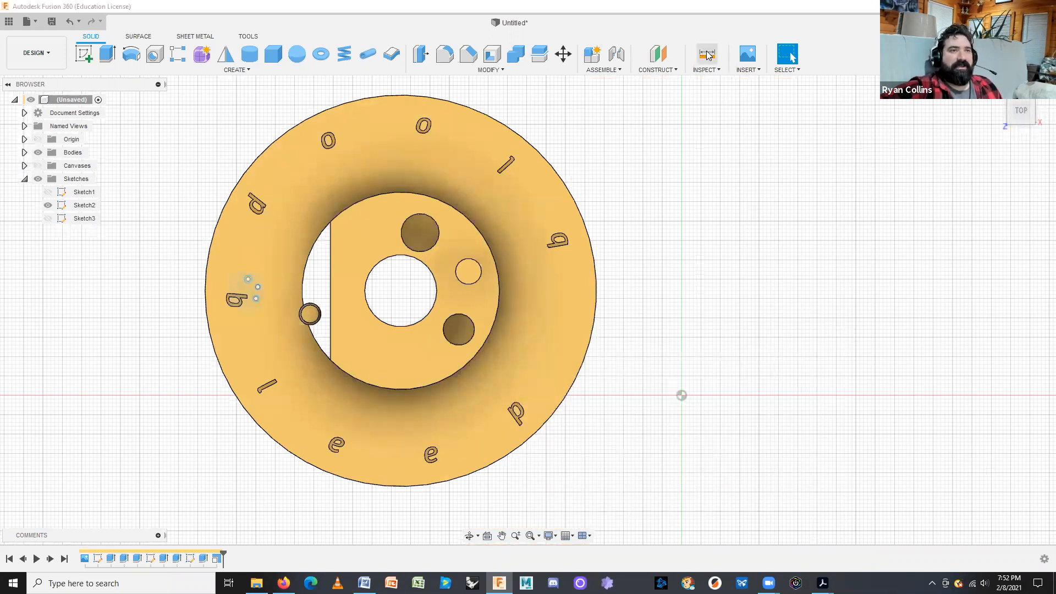
pyautogui.click(574, 200)
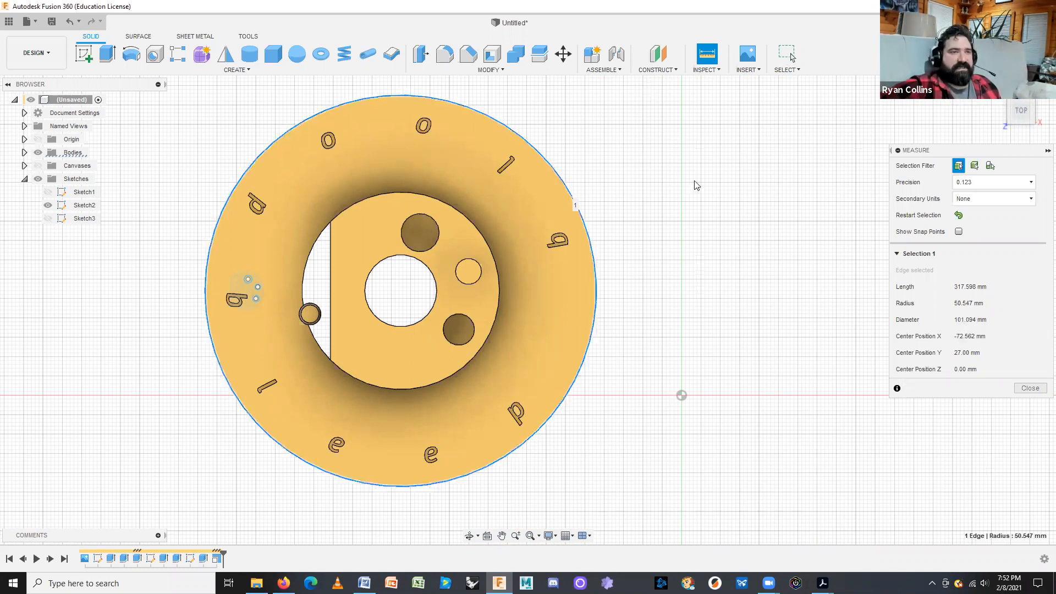
pyautogui.click(698, 219)
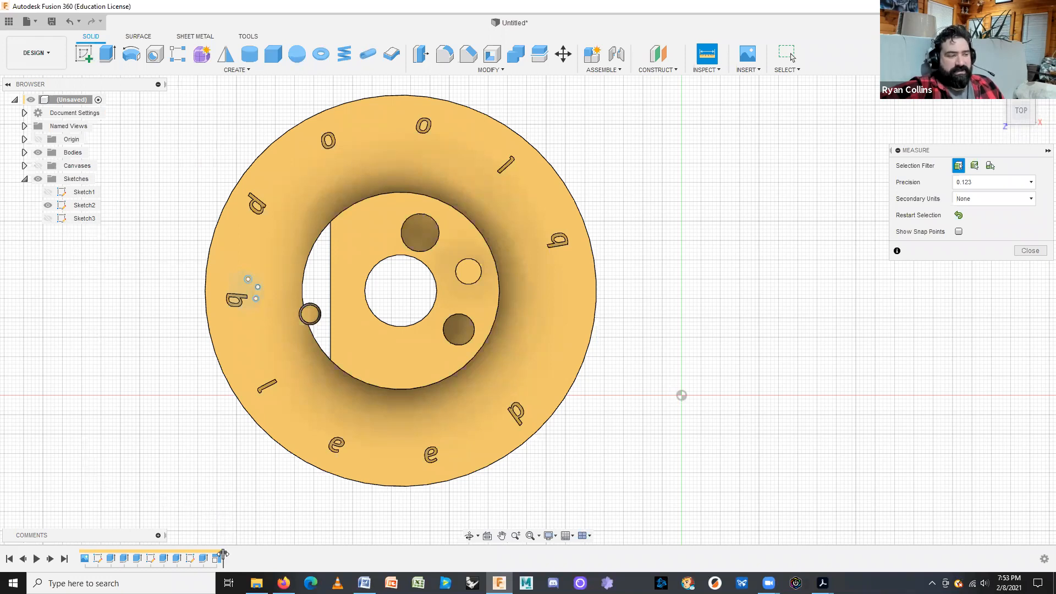
# - Roll the design history back to before the second sketch and to before the Scale feature, returning to the end each time
pyautogui.moveTo(223, 552); pyautogui.dragTo(143, 552)
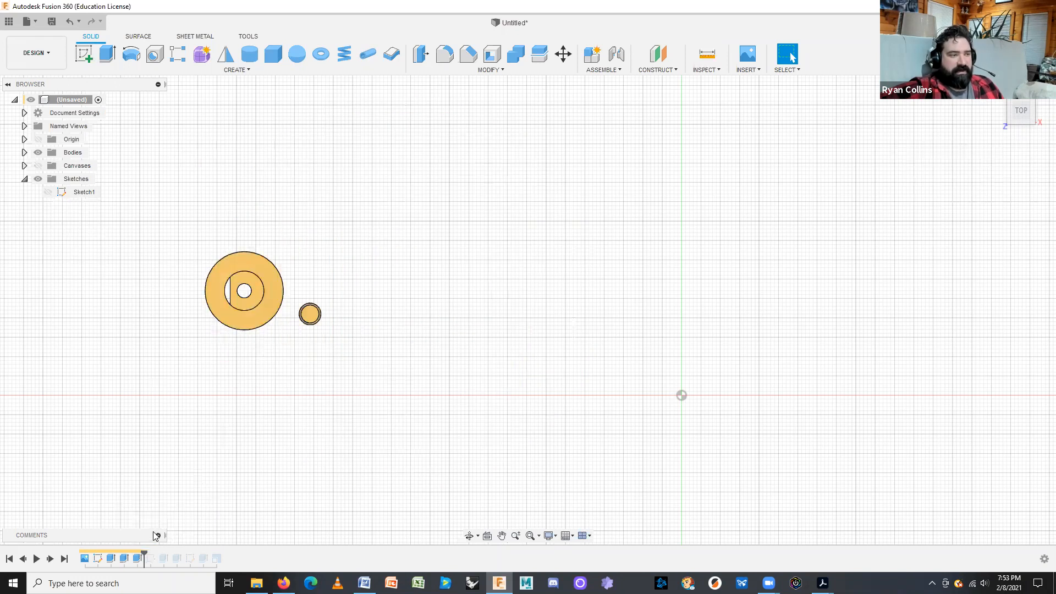
pyautogui.moveTo(143, 553); pyautogui.dragTo(222, 550)
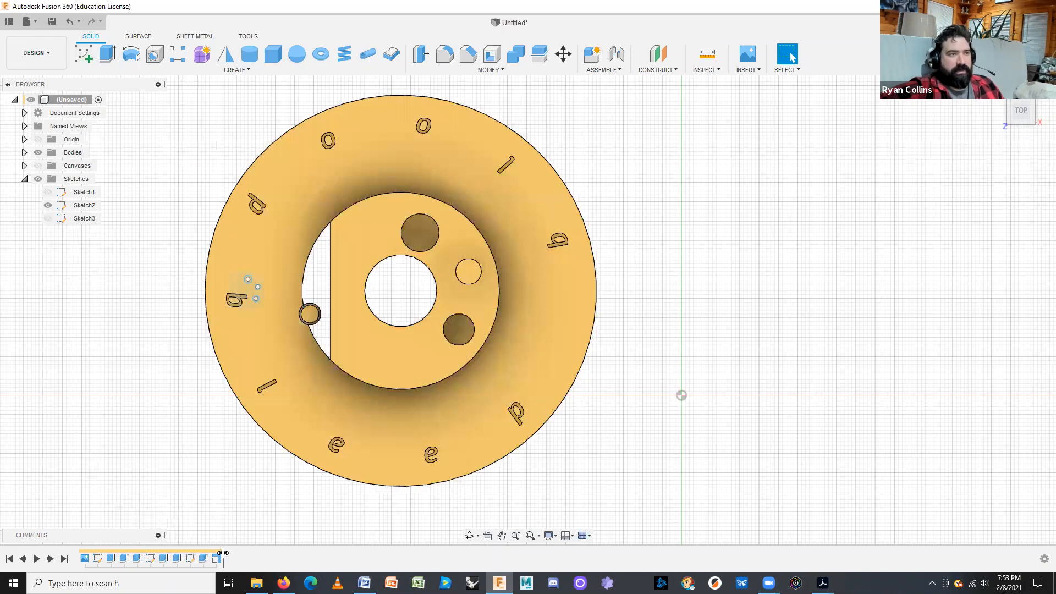
pyautogui.moveTo(223, 552); pyautogui.dragTo(209, 553)
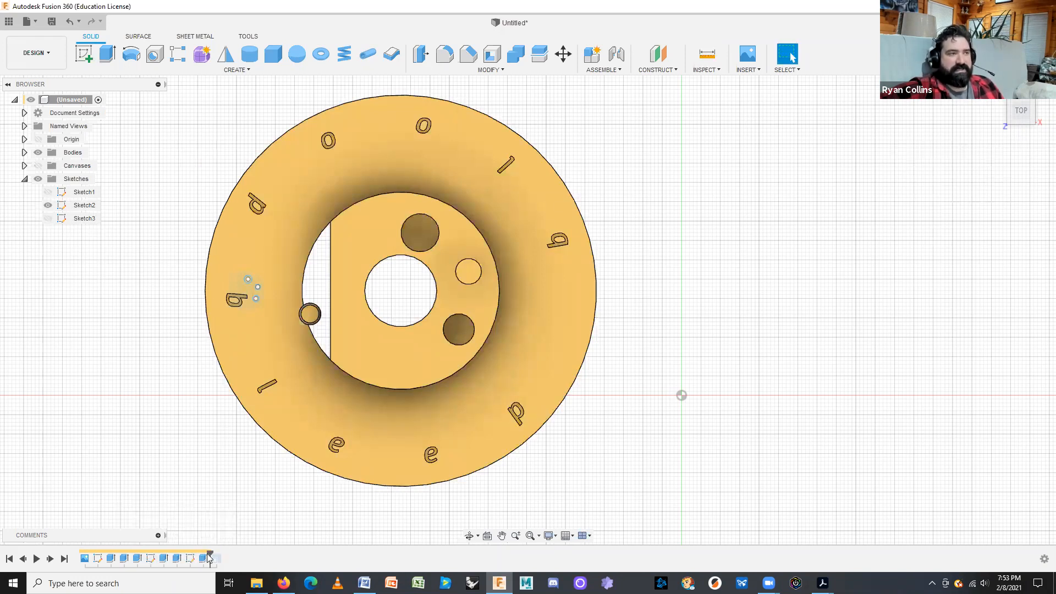
pyautogui.moveTo(214, 430); pyautogui.dragTo(244, 463, button='middle')
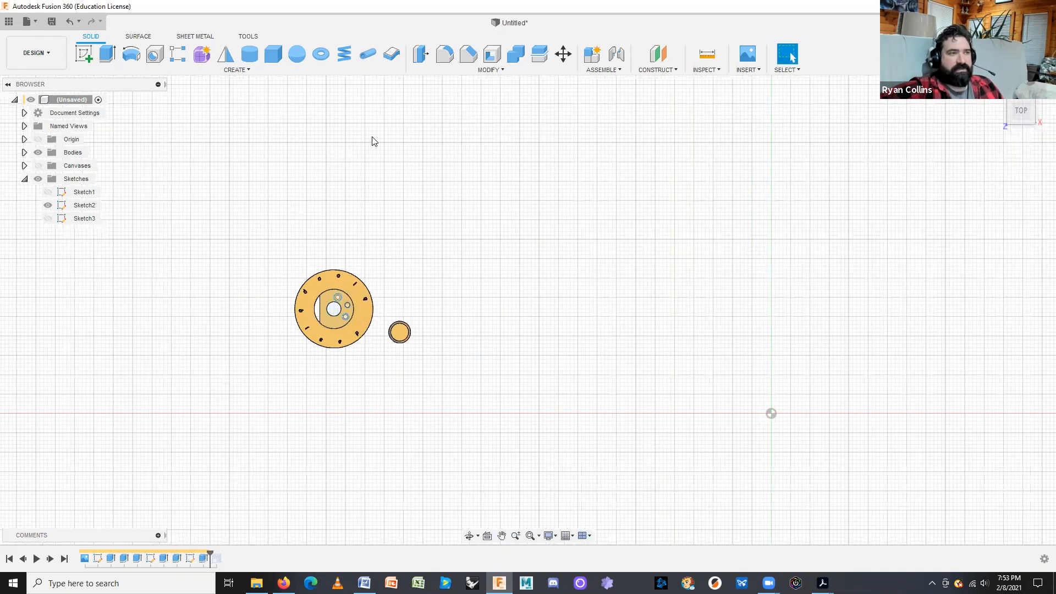
pyautogui.scroll(5, 315, 393)
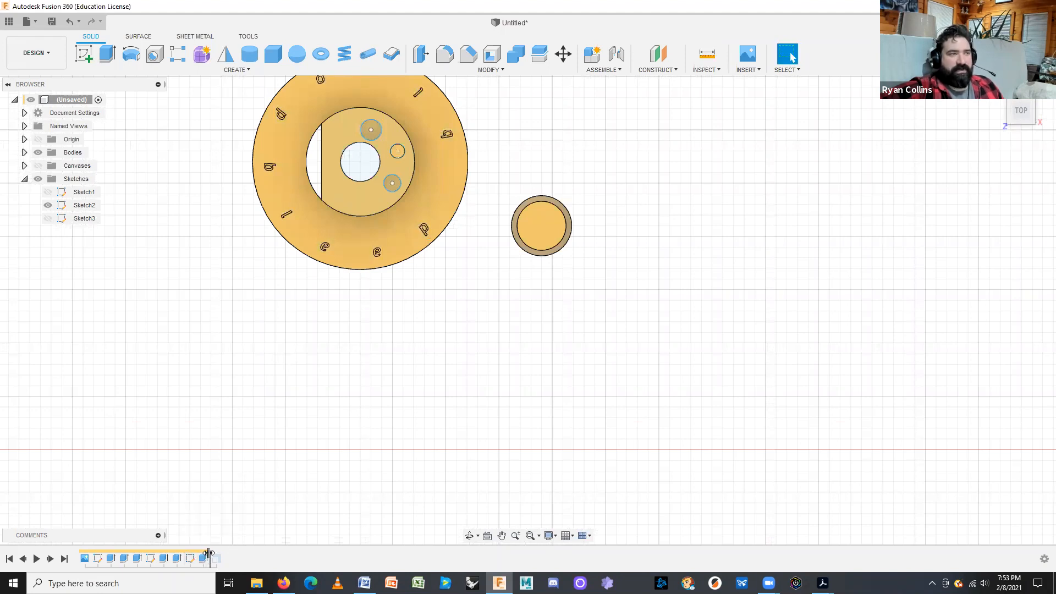
pyautogui.moveTo(209, 553); pyautogui.dragTo(222, 553)
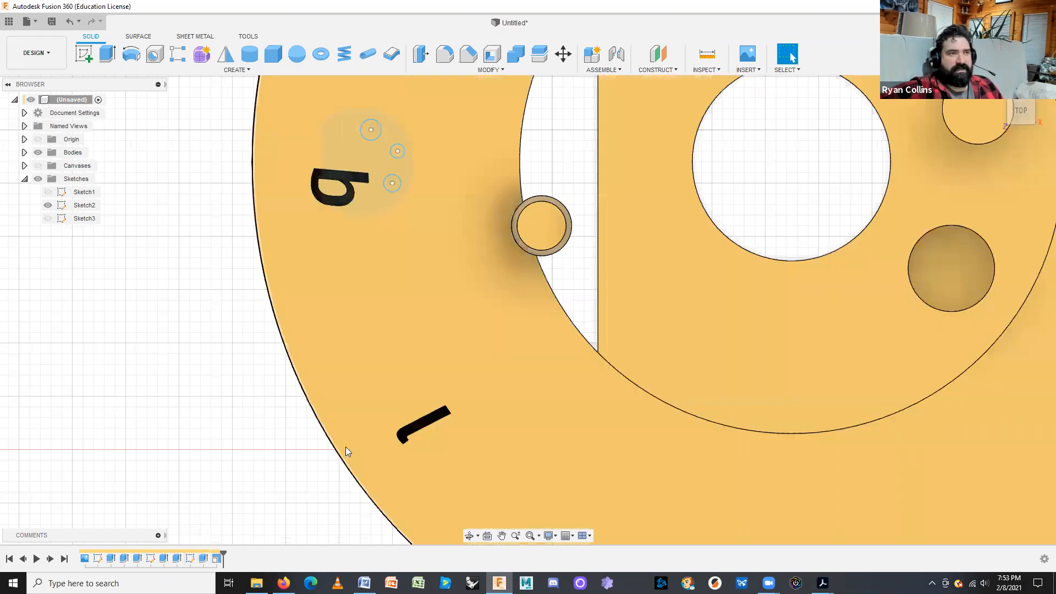